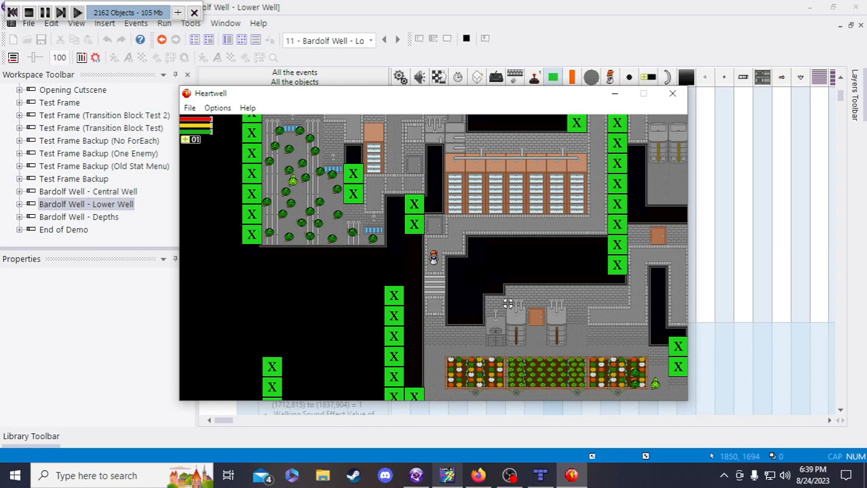
In the running game, walk the player onto the stairs and back up to the corridor below the long row of shelves
{"action": "key", "text": "Down"}
{"action": "key", "text": "Up"}
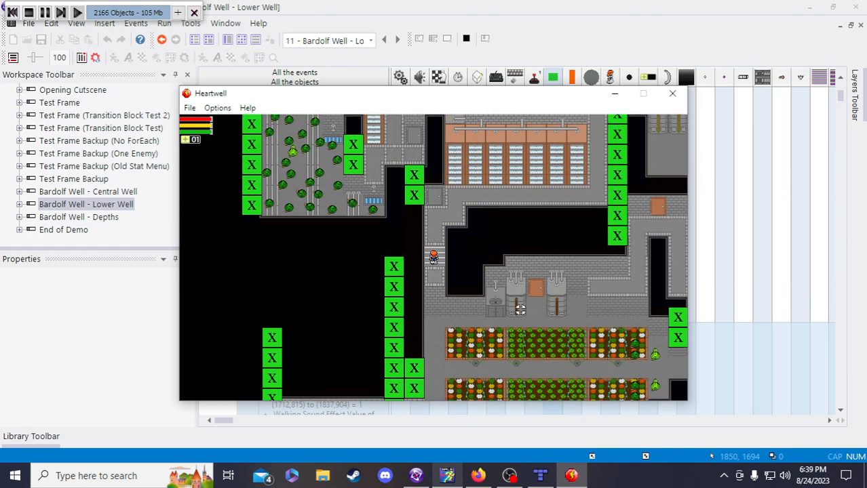
{"action": "key", "text": "Right"}
{"action": "key", "text": "Up"}
{"action": "key", "text": "Right"}
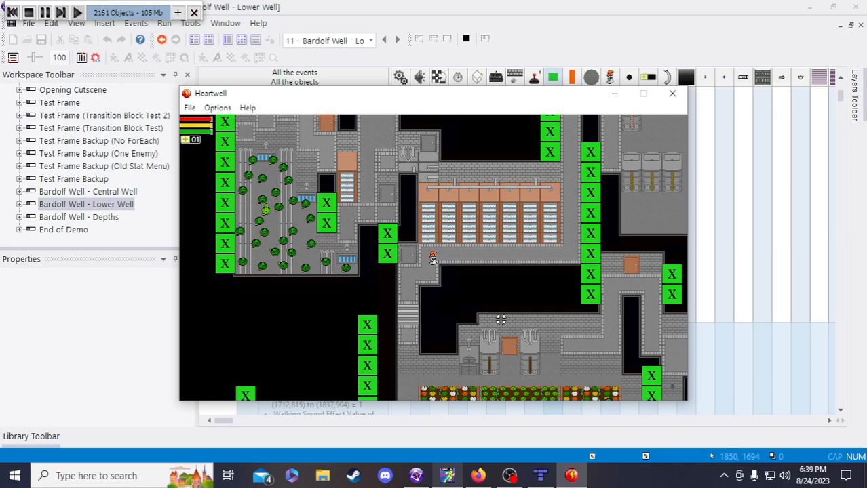
Test walking in all directions around the corridor corner near the first shelf in the running game
{"action": "key", "text": "Left"}
{"action": "key", "text": "Down"}
{"action": "key", "text": "Up"}
{"action": "key", "text": "Right"}
{"action": "key", "text": "Down"}
{"action": "key", "text": "a"}
{"action": "key", "text": "s"}
{"action": "key", "text": "d"}
{"action": "key", "text": "w"}
{"action": "key", "text": "d"}
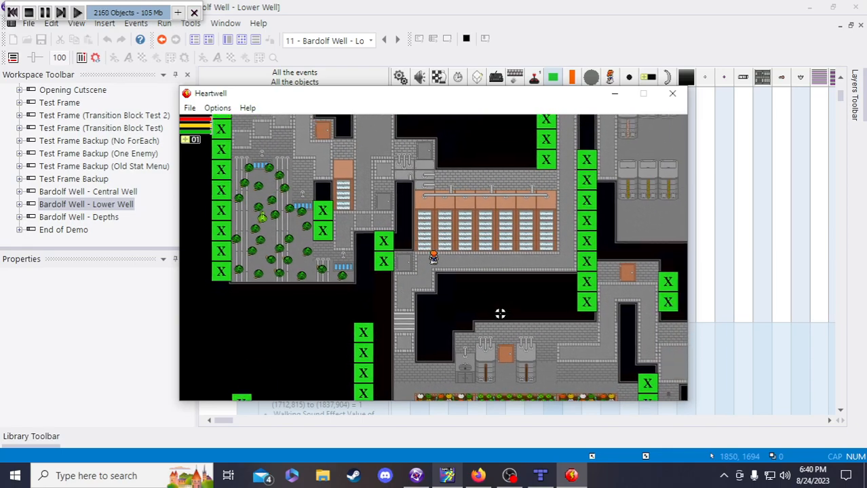
Walk the player right along the base of the shelves and back, testing movement in front of them
{"action": "key", "text": "d"}
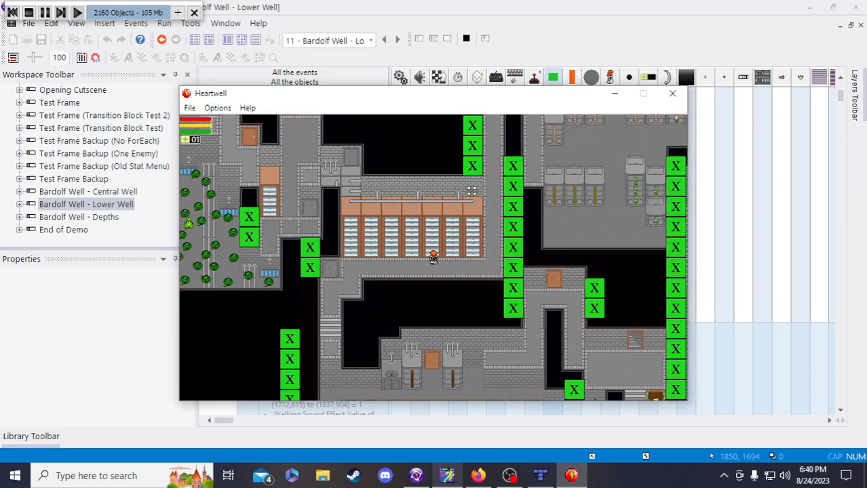
{"action": "key", "text": "a"}
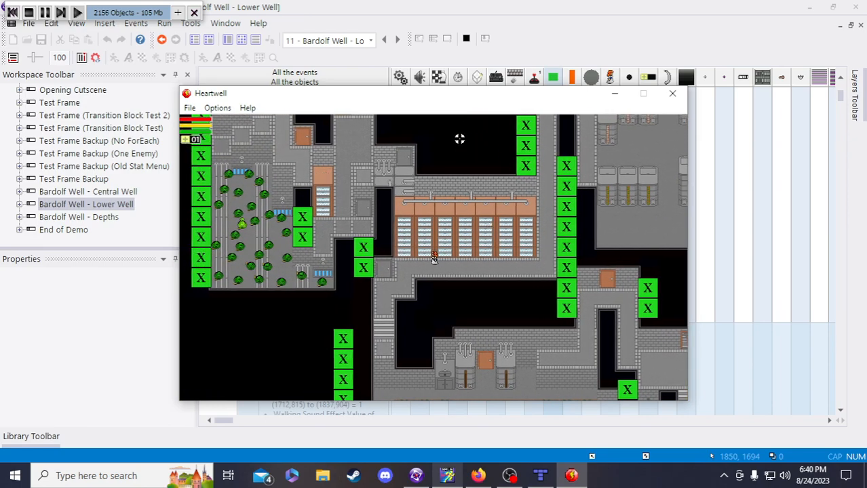
{"action": "key", "text": "s"}
{"action": "key", "text": "a"}
{"action": "key", "text": "w"}
{"action": "key", "text": "d"}
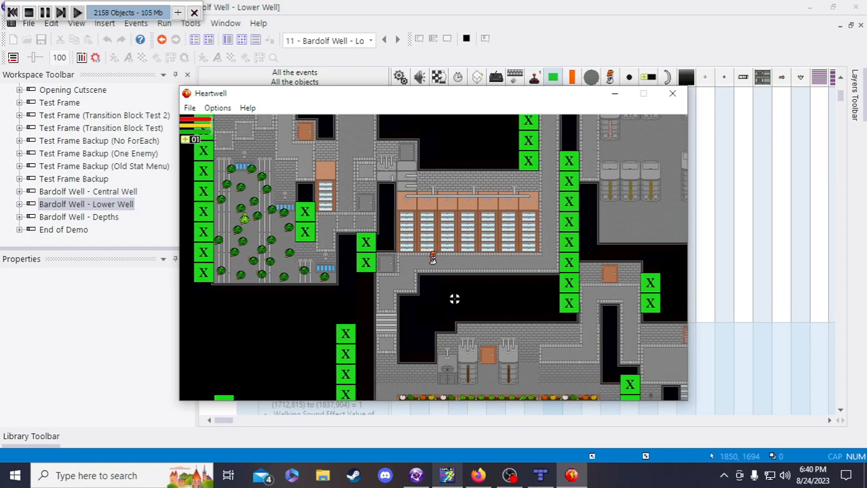
Walk the player back down to the stairs above the vegetable planters and end the test run
{"action": "key", "text": "a"}
{"action": "key", "text": "s"}
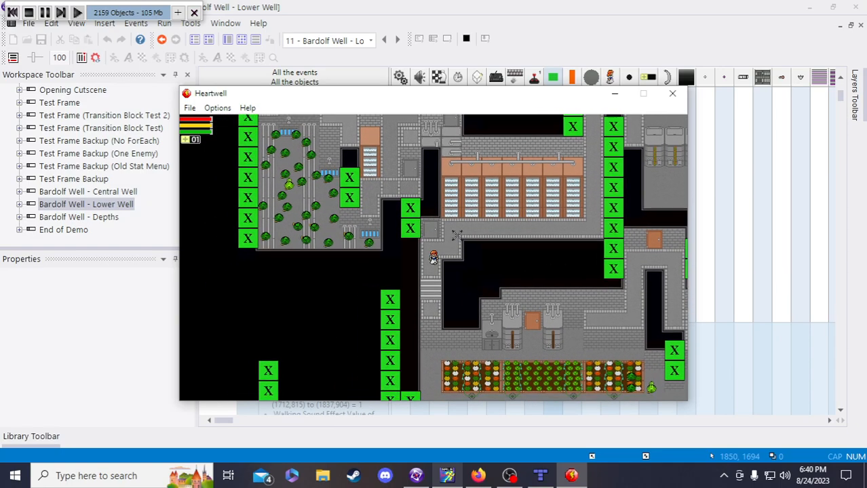
{"action": "key", "text": "s"}
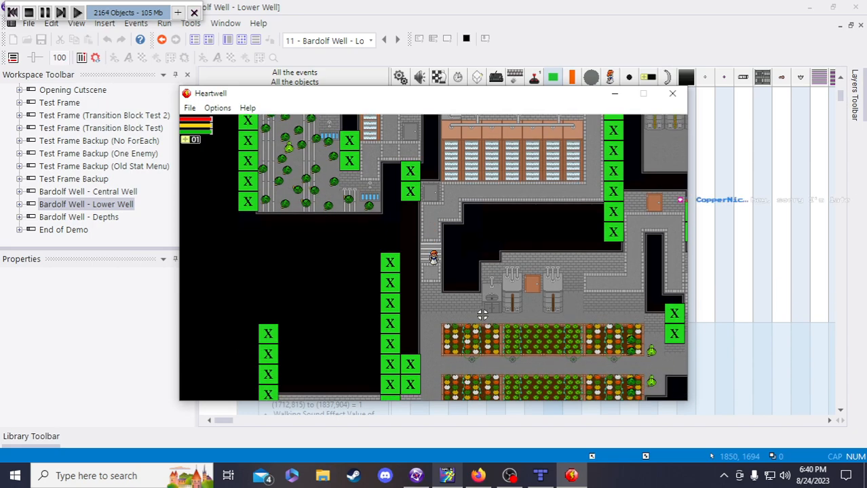
{"action": "left_click", "coordinate": [673, 93]}
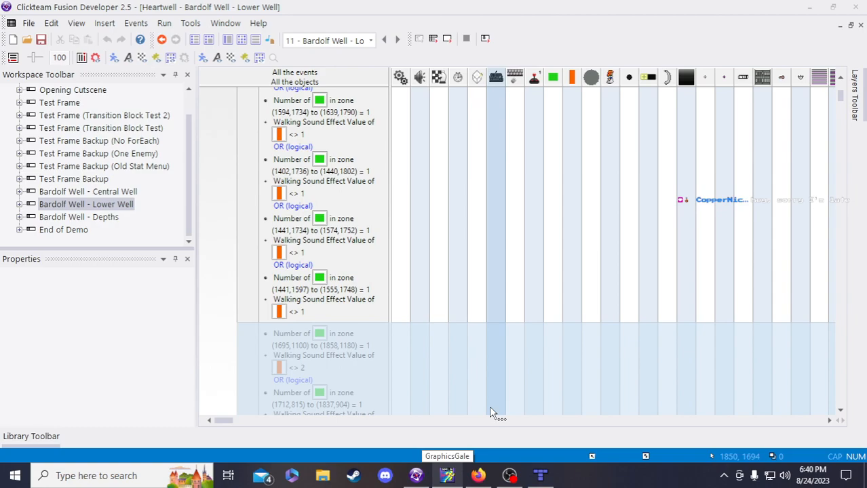
Switch to Tiled and examine the Bardolf Well tilemap around the crop fields and the rooms beside and below them
{"action": "left_click", "coordinate": [540, 476]}
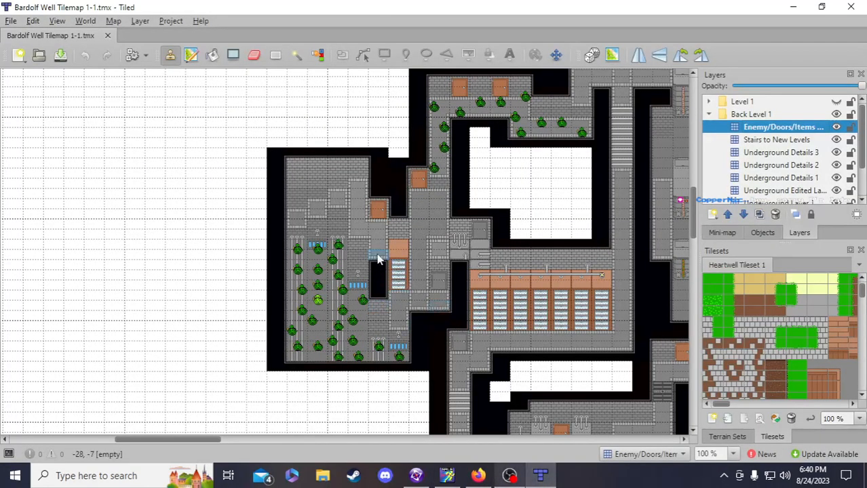
{"action": "scroll", "coordinate": [396, 339], "scroll_direction": "down", "scroll_amount": 2}
{"action": "scroll", "coordinate": [395, 337], "scroll_direction": "down", "scroll_amount": 5}
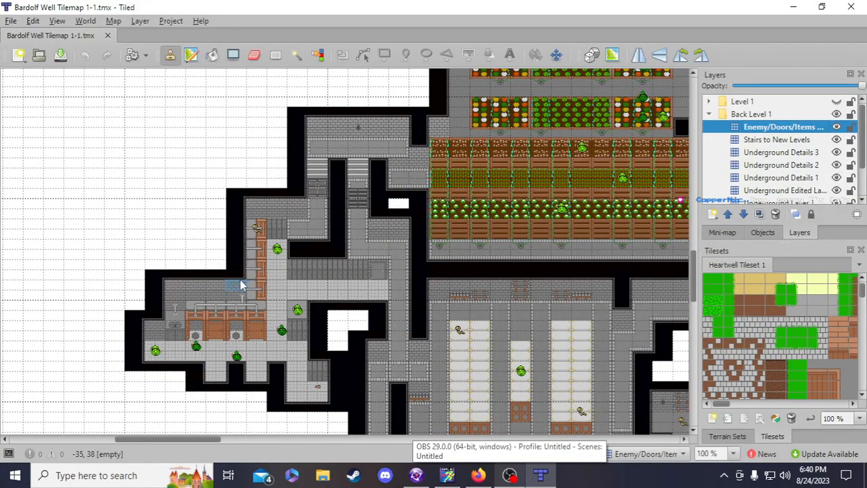
{"action": "scroll", "coordinate": [241, 285], "scroll_direction": "down", "scroll_amount": 1}
{"action": "scroll", "coordinate": [237, 264], "scroll_direction": "down", "scroll_amount": 1}
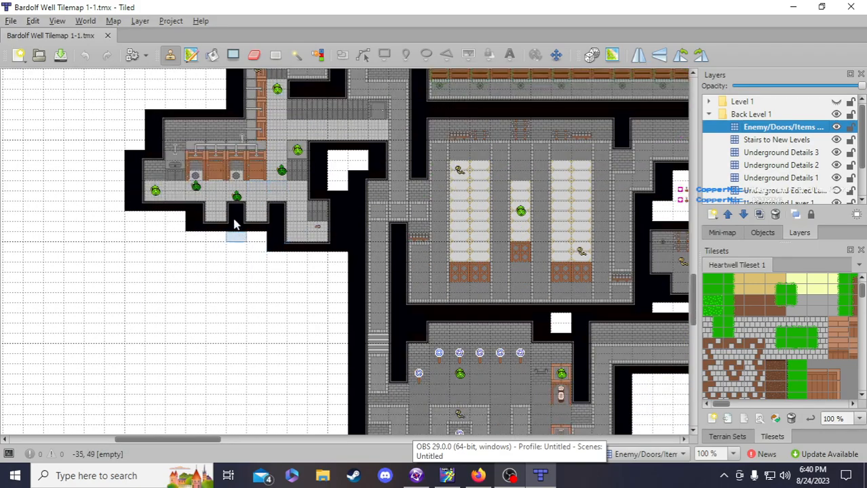
{"action": "scroll", "coordinate": [234, 230], "scroll_direction": "up", "scroll_amount": 1}
{"action": "scroll", "coordinate": [298, 285], "scroll_direction": "up", "scroll_amount": 2}
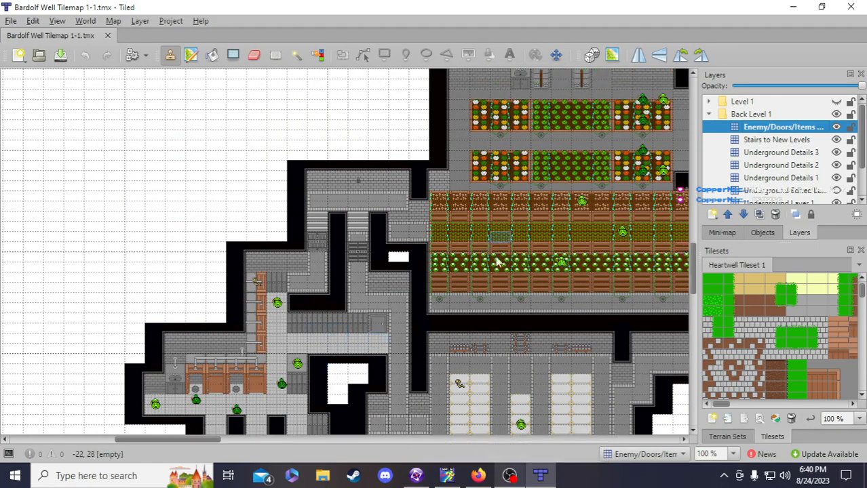
{"action": "scroll", "coordinate": [441, 300], "scroll_direction": "down", "scroll_amount": 2}
{"action": "scroll", "coordinate": [475, 292], "scroll_direction": "up", "scroll_amount": 1}
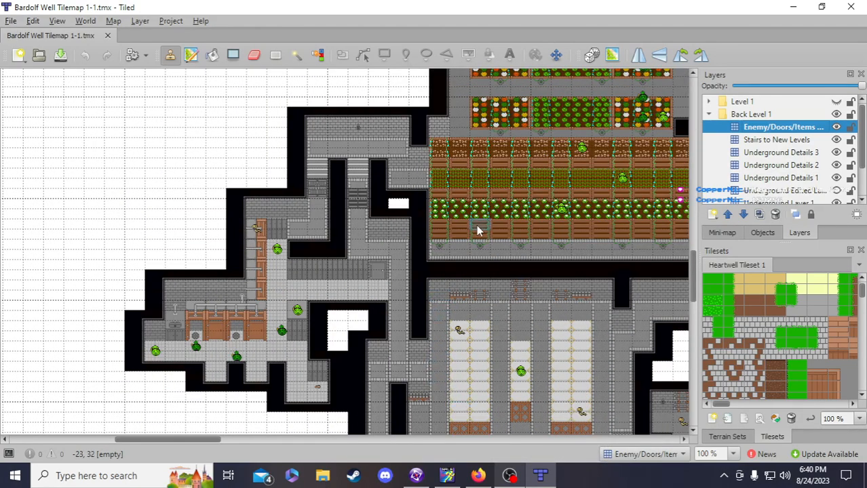
{"action": "left_click_drag", "start_coordinate": [201, 440], "coordinate": [227, 439]}
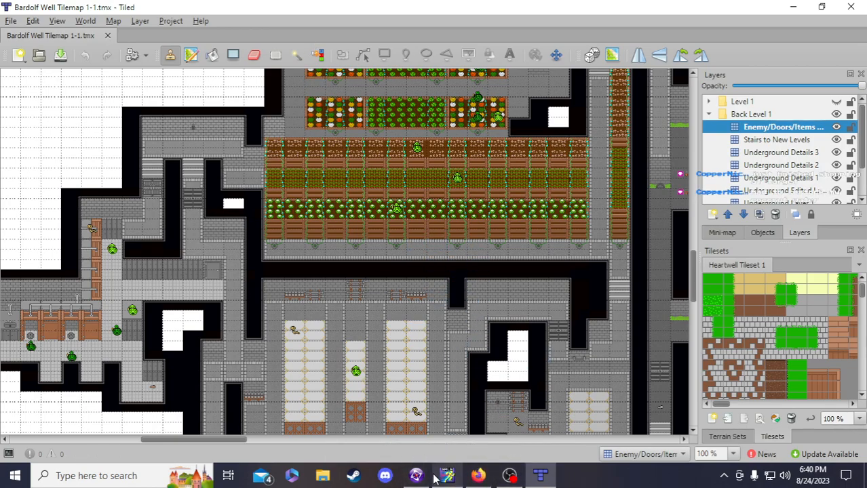
Switch to Clickteam Fusion and review the Lower Well's zone conditions for Walking Sound Effect Value 1 in the event list
{"action": "left_click", "coordinate": [509, 475]}
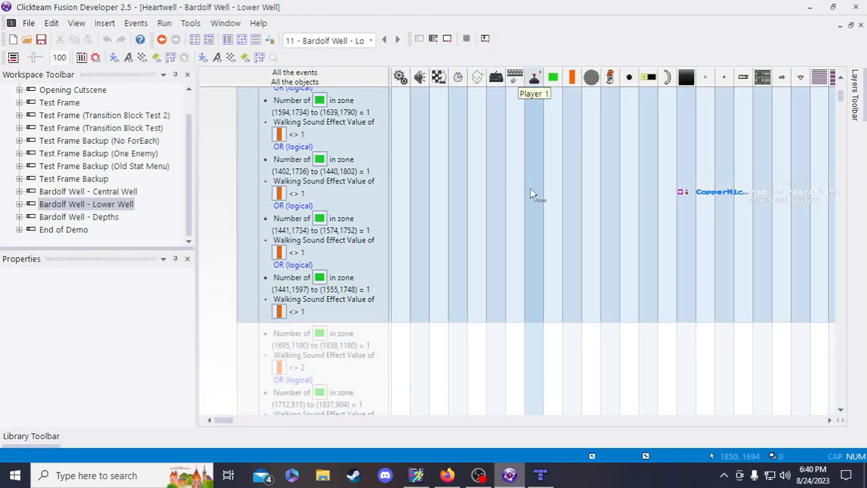
{"action": "scroll", "coordinate": [379, 161], "scroll_direction": "up", "scroll_amount": 1}
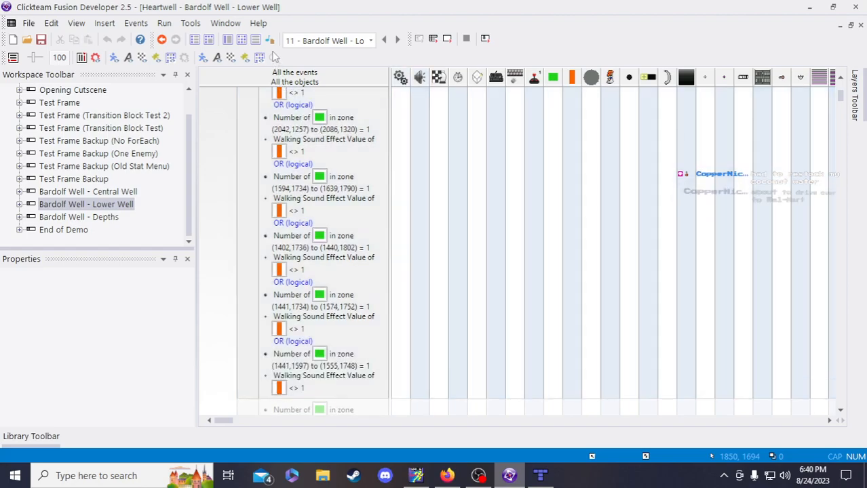
{"action": "left_click", "coordinate": [256, 39]}
{"action": "scroll", "coordinate": [444, 264], "scroll_direction": "up", "scroll_amount": 1}
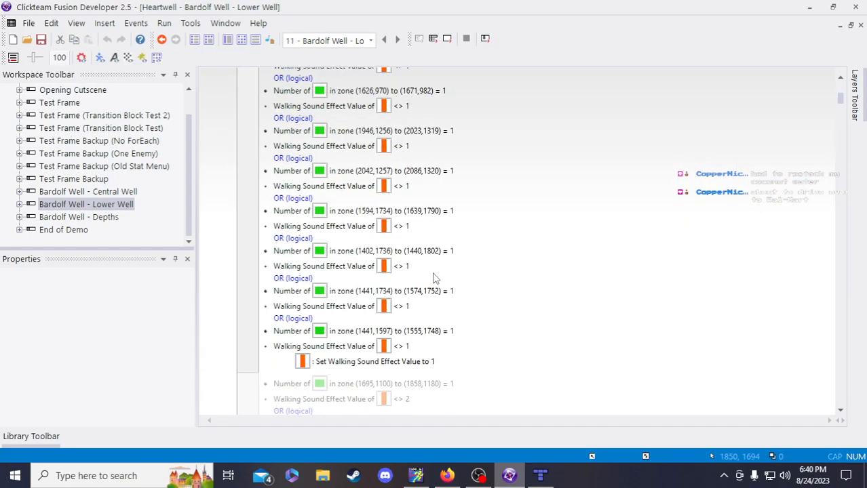
{"action": "scroll", "coordinate": [434, 278], "scroll_direction": "up", "scroll_amount": 1}
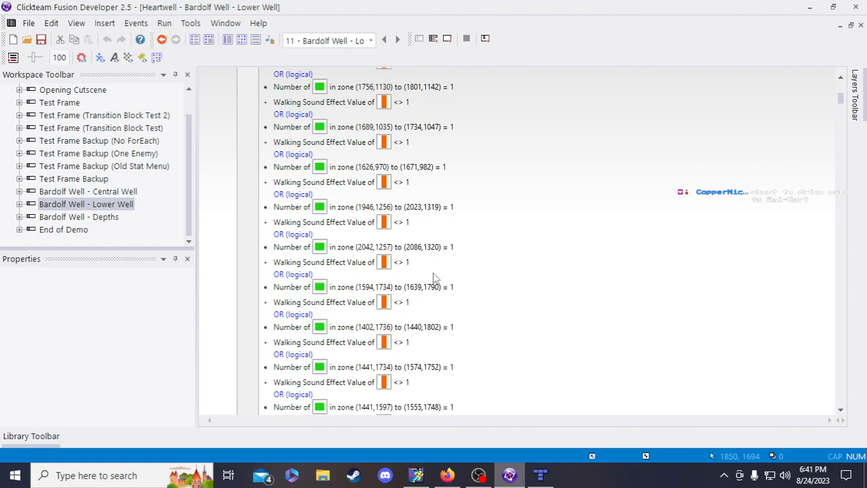
{"action": "scroll", "coordinate": [407, 273], "scroll_direction": "down", "scroll_amount": 1}
{"action": "scroll", "coordinate": [399, 278], "scroll_direction": "up", "scroll_amount": 1}
{"action": "scroll", "coordinate": [409, 318], "scroll_direction": "down", "scroll_amount": 1}
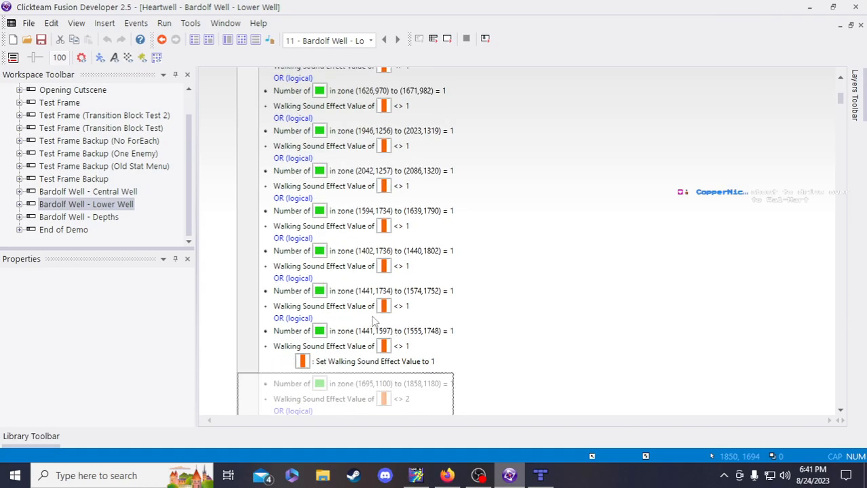
{"action": "scroll", "coordinate": [375, 319], "scroll_direction": "down", "scroll_amount": 10}
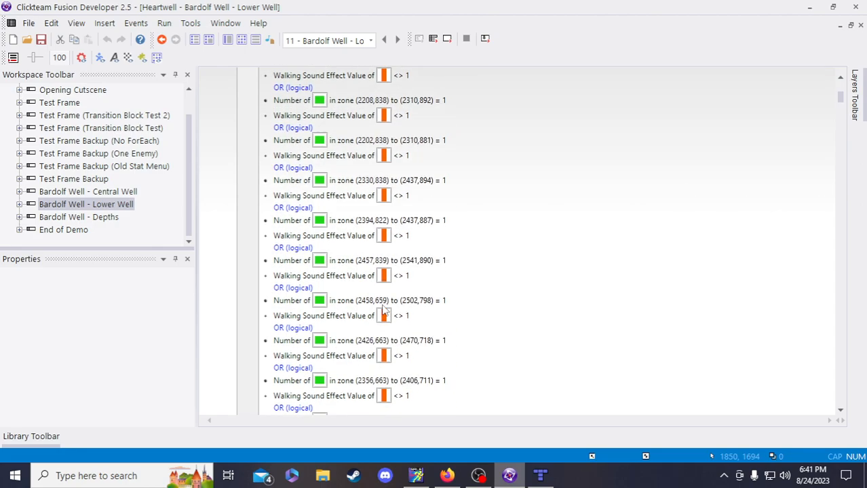
{"action": "scroll", "coordinate": [384, 311], "scroll_direction": "up", "scroll_amount": 3}
{"action": "scroll", "coordinate": [384, 309], "scroll_direction": "down", "scroll_amount": 5}
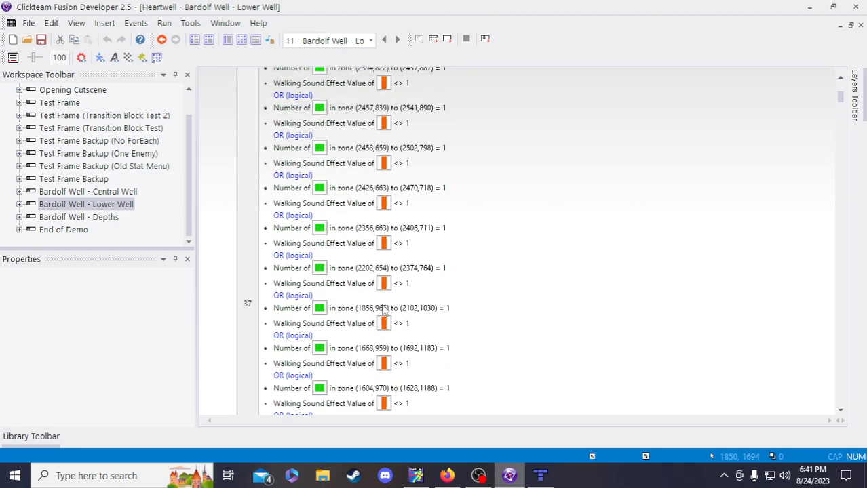
Check where the player zone (1732,1126) to (1756,1182) lies on the level layout, cancel its setup, and save the project
{"action": "double_click", "coordinate": [354, 201]}
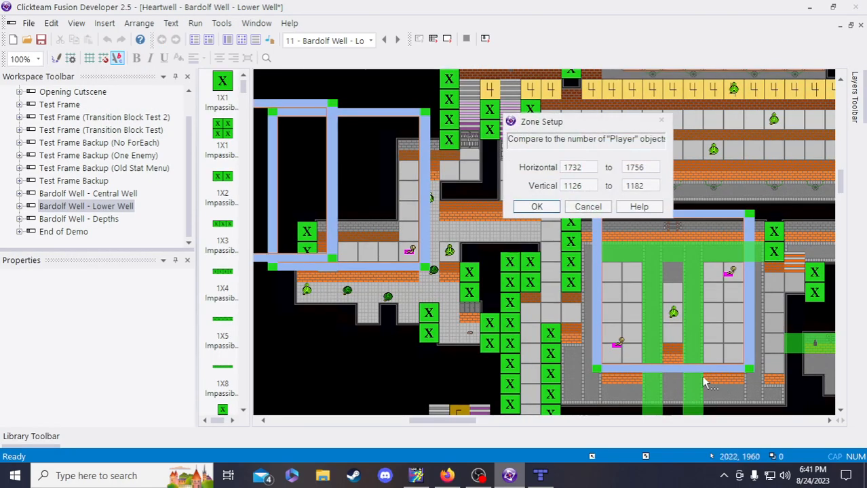
{"action": "left_click_drag", "start_coordinate": [576, 127], "coordinate": [511, 145]}
{"action": "scroll", "coordinate": [712, 278], "scroll_direction": "up", "scroll_amount": 2}
{"action": "scroll", "coordinate": [712, 282], "scroll_direction": "down", "scroll_amount": 1}
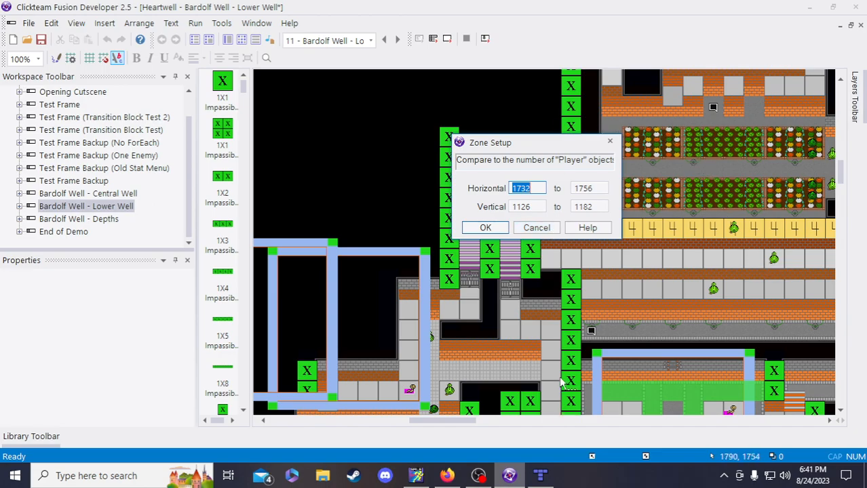
{"action": "scroll", "coordinate": [610, 271], "scroll_direction": "up", "scroll_amount": 5}
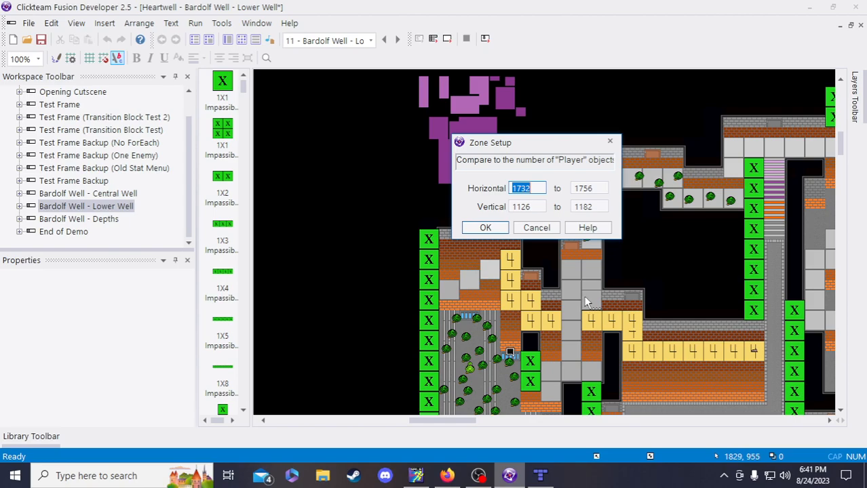
{"action": "scroll", "coordinate": [646, 268], "scroll_direction": "down", "scroll_amount": 5}
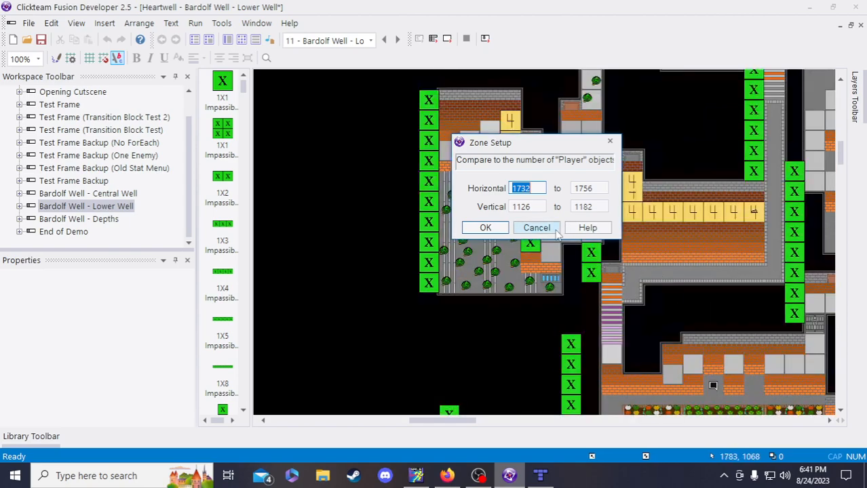
{"action": "left_click", "coordinate": [549, 228]}
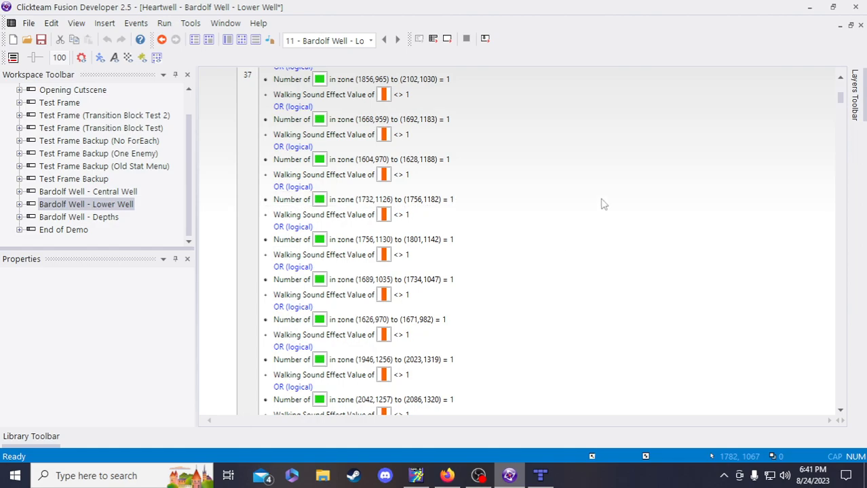
{"action": "left_click", "coordinate": [41, 41]}
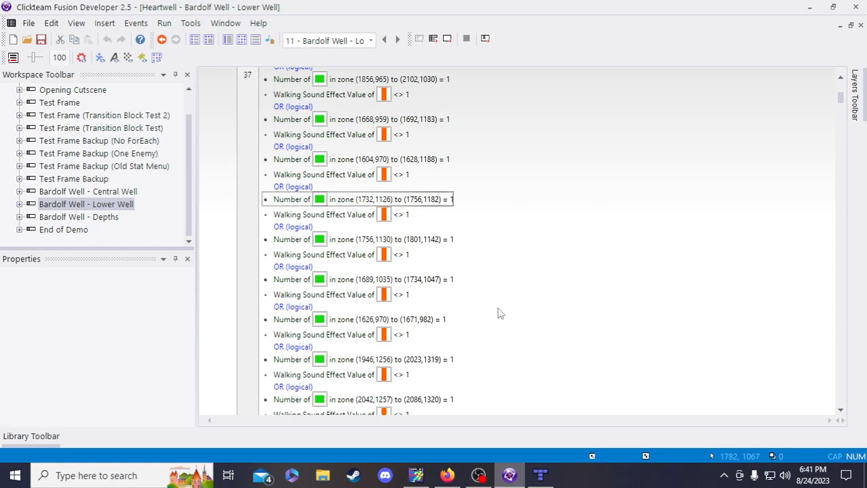
Open the Lower Well frame layout and show the area with the vegetable planters and the crop rows below them
{"action": "scroll", "coordinate": [478, 305], "scroll_direction": "down", "scroll_amount": 3}
{"action": "scroll", "coordinate": [474, 303], "scroll_direction": "down", "scroll_amount": 3}
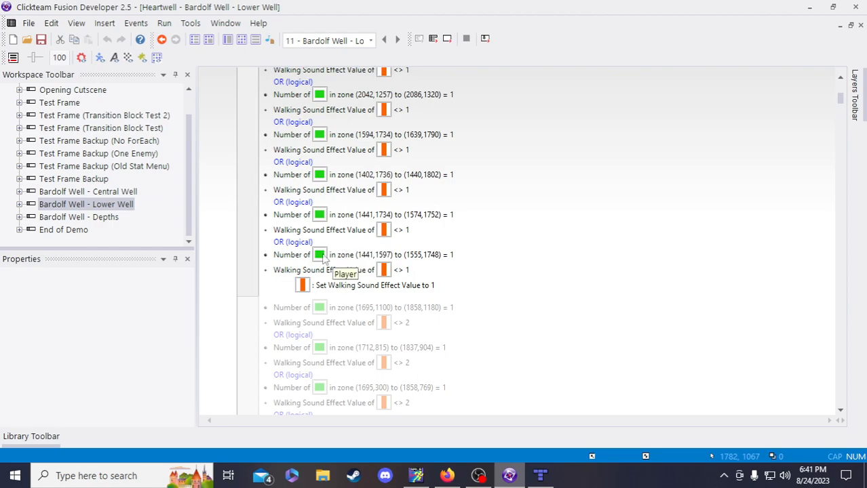
{"action": "left_click", "coordinate": [228, 39]}
{"action": "left_click_drag", "start_coordinate": [427, 422], "coordinate": [449, 420]}
{"action": "scroll", "coordinate": [453, 369], "scroll_direction": "down", "scroll_amount": 4}
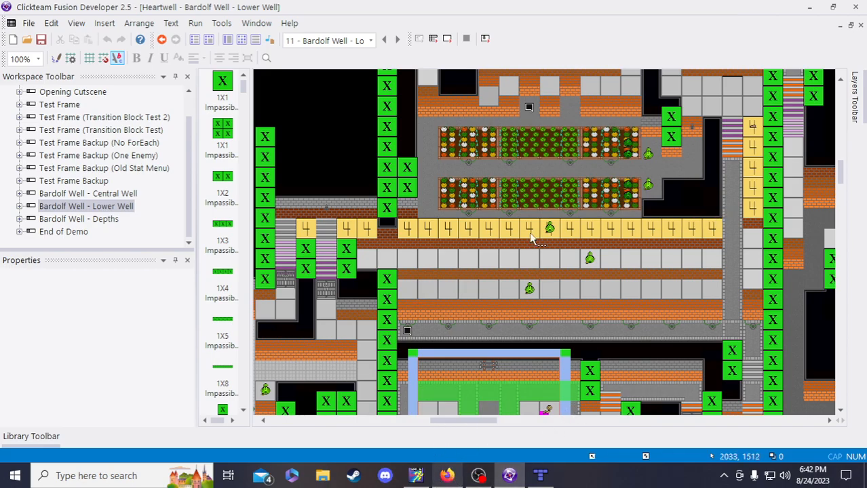
Consult the Lower Well walking sound zone best practices in the Heartwell Dev Stream Notes, and return to Clickteam Fusion
{"action": "left_click", "coordinate": [447, 475]}
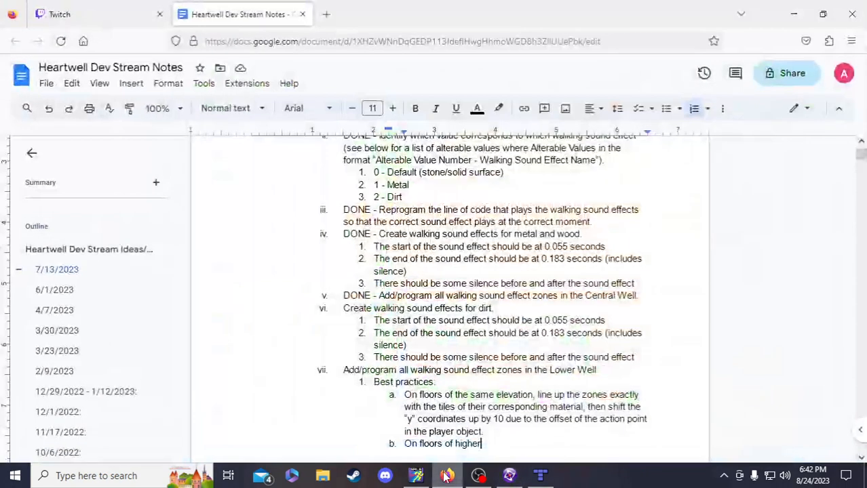
{"action": "scroll", "coordinate": [458, 364], "scroll_direction": "down", "scroll_amount": 2}
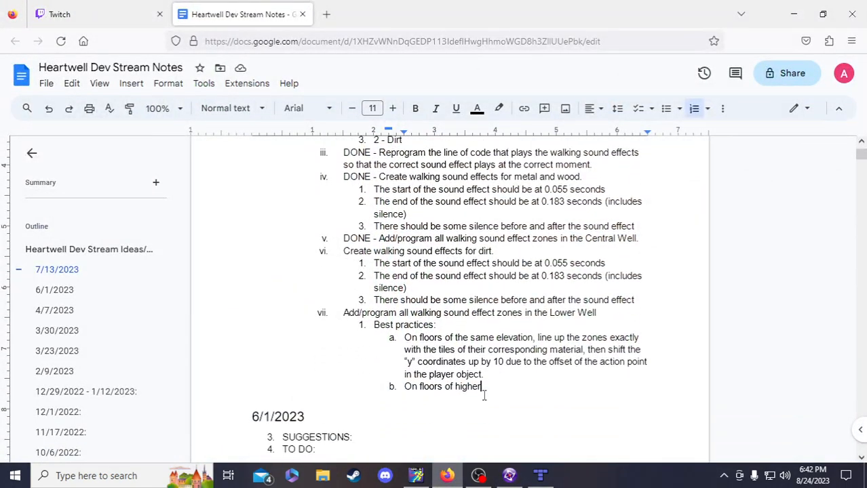
{"action": "left_click", "coordinate": [509, 476]}
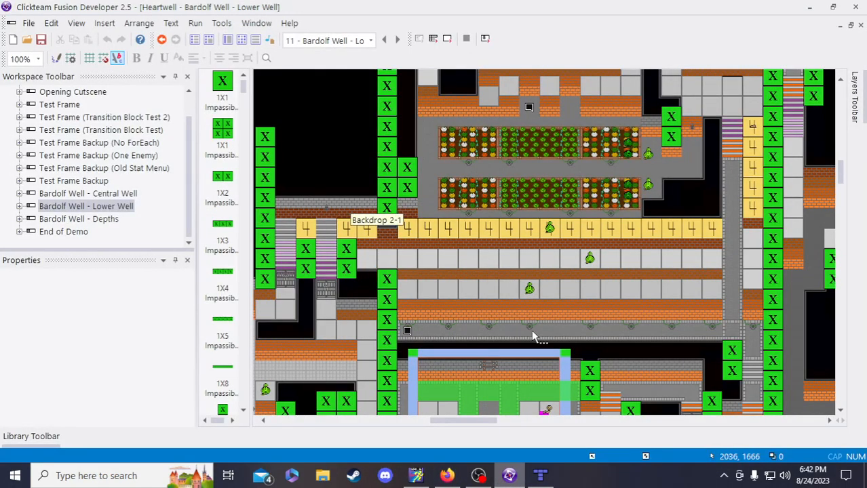
Open the Lower Well event grid and find the comment explaining the Walking Sound Effect Value lines
{"action": "left_click", "coordinate": [242, 40]}
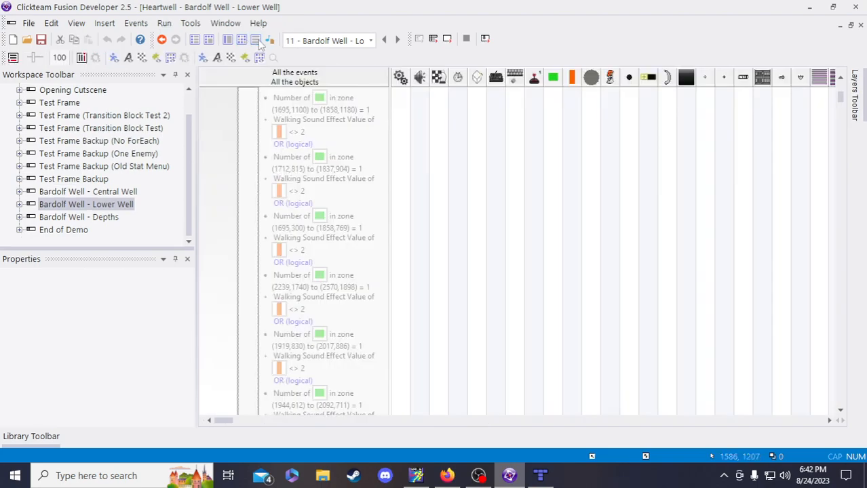
{"action": "scroll", "coordinate": [320, 194], "scroll_direction": "up", "scroll_amount": 4}
{"action": "scroll", "coordinate": [337, 228], "scroll_direction": "down", "scroll_amount": 11}
{"action": "scroll", "coordinate": [343, 234], "scroll_direction": "down", "scroll_amount": 10}
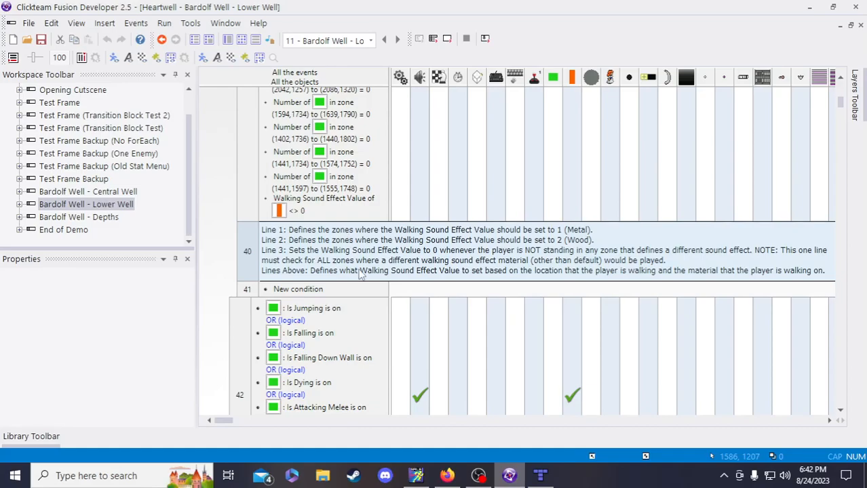
Review the Lower Well metal zone conditions, then examine the Tiled tilemap's rooms below the crop rows for floor materials, and return to Clickteam Fusion
{"action": "scroll", "coordinate": [364, 268], "scroll_direction": "up", "scroll_amount": 10}
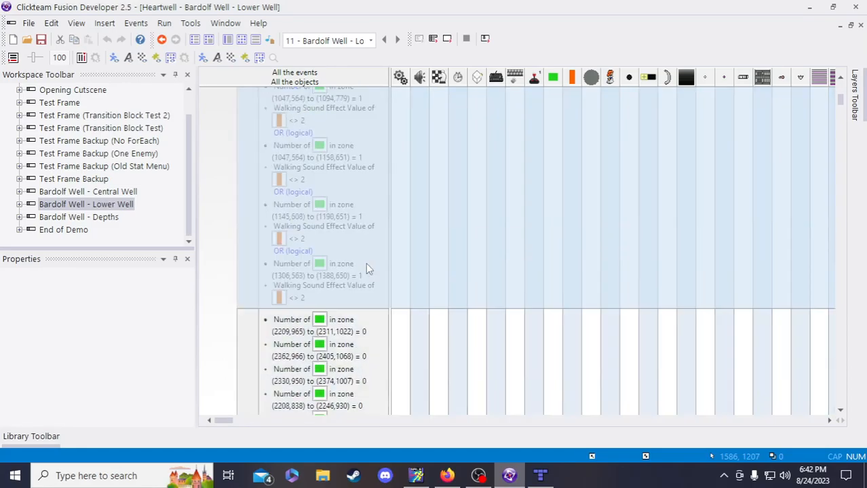
{"action": "scroll", "coordinate": [368, 265], "scroll_direction": "up", "scroll_amount": 8}
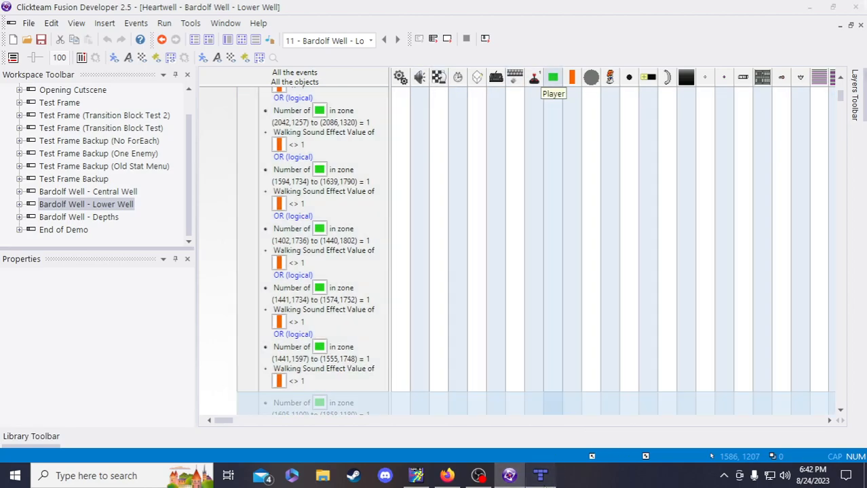
{"action": "key", "text": "alt+Tab"}
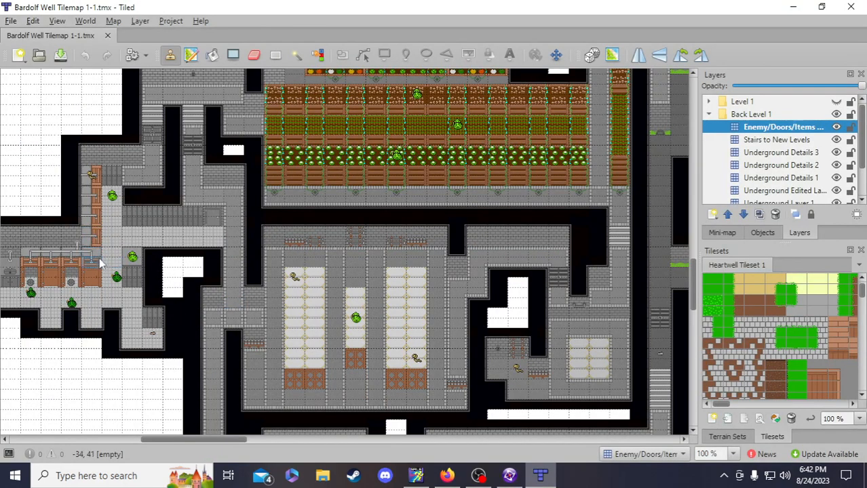
{"action": "left_click_drag", "start_coordinate": [207, 441], "coordinate": [189, 441]}
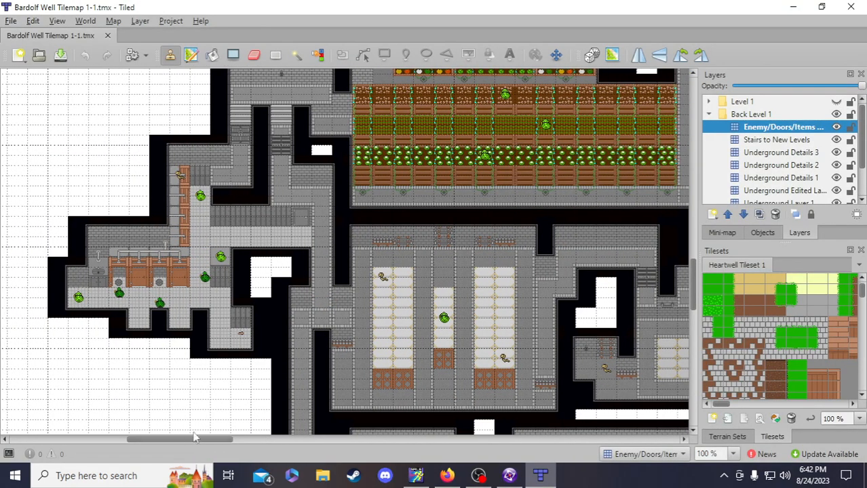
{"action": "scroll", "coordinate": [209, 358], "scroll_direction": "up", "scroll_amount": 3}
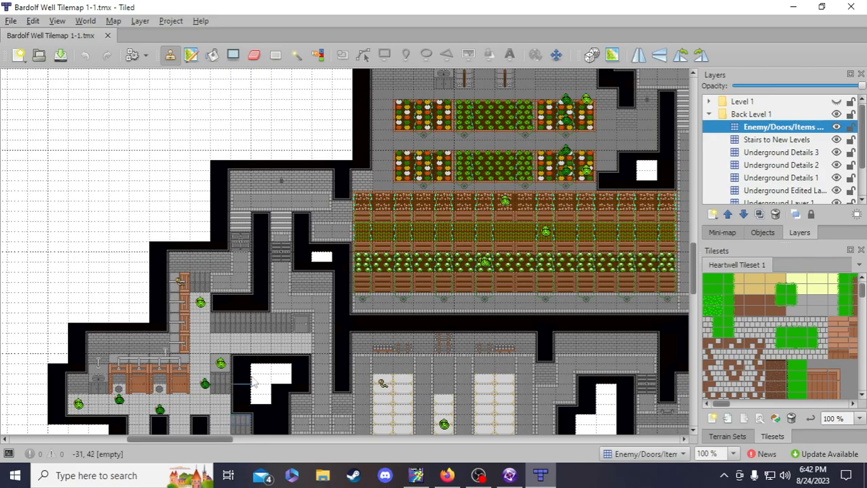
{"action": "scroll", "coordinate": [258, 316], "scroll_direction": "down", "scroll_amount": 5}
{"action": "scroll", "coordinate": [333, 172], "scroll_direction": "down", "scroll_amount": 1}
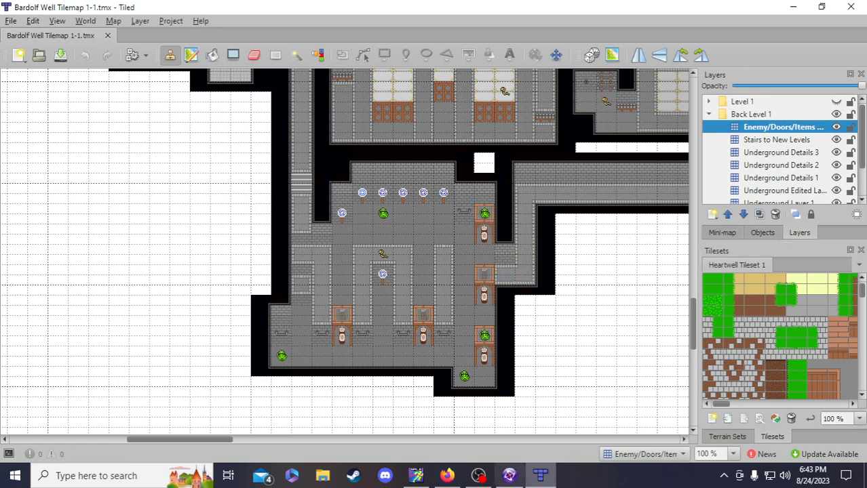
{"action": "left_click", "coordinate": [508, 478]}
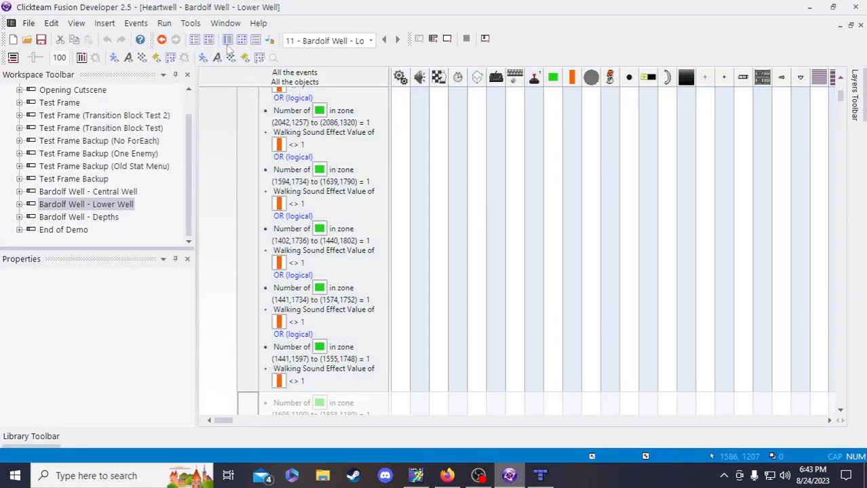
Show the events as a list and add an OR (logical) after the last condition of the metal zones event
{"action": "left_click", "coordinate": [345, 278]}
{"action": "scroll", "coordinate": [363, 283], "scroll_direction": "down", "scroll_amount": 1}
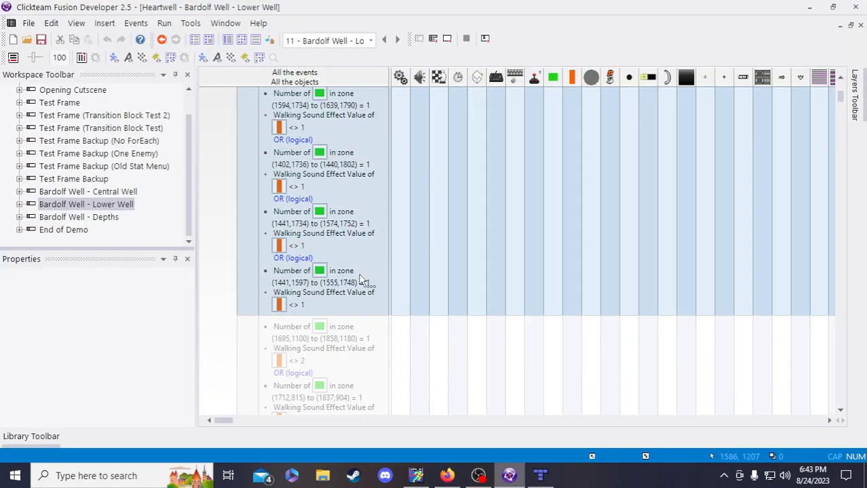
{"action": "key", "text": "ctrl+l"}
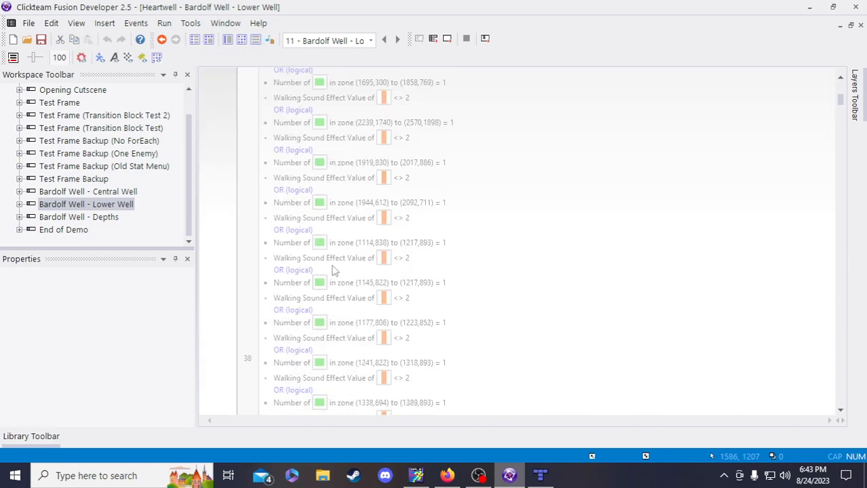
{"action": "left_click_drag", "start_coordinate": [300, 242], "coordinate": [303, 280]}
{"action": "key", "text": "Up"}
{"action": "key", "text": "Up"}
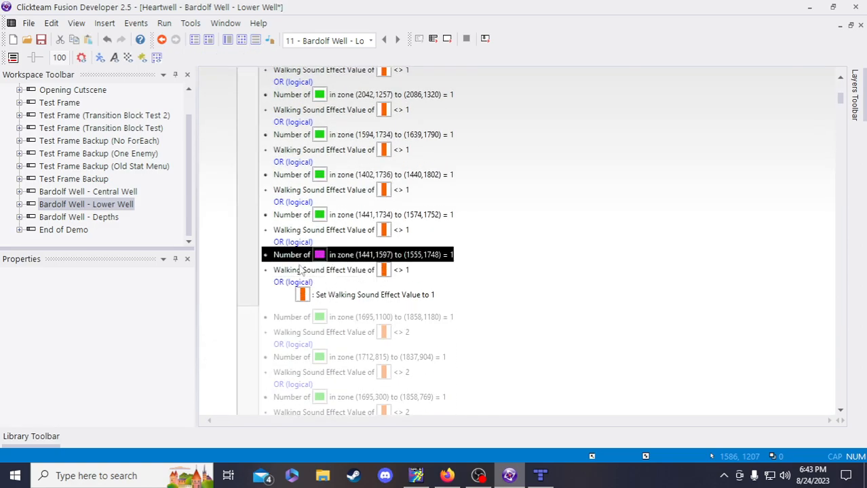
{"action": "scroll", "coordinate": [306, 285], "scroll_direction": "down", "scroll_amount": 1}
{"action": "scroll", "coordinate": [307, 284], "scroll_direction": "down", "scroll_amount": 10}
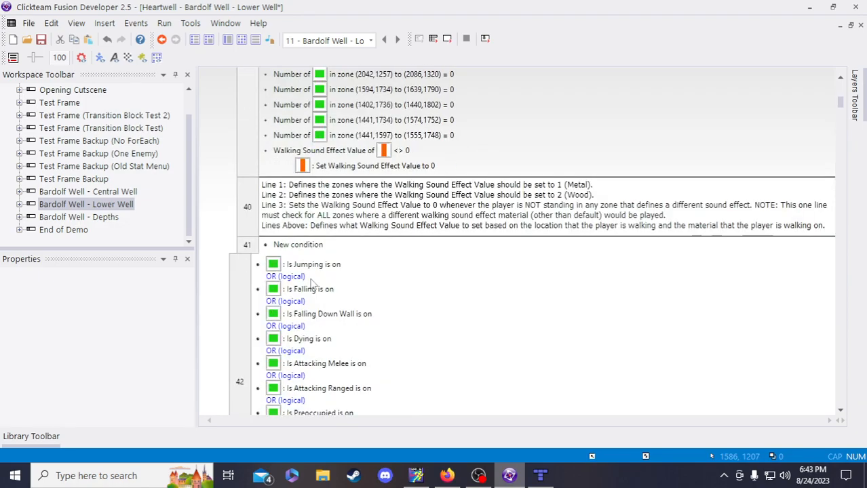
{"action": "scroll", "coordinate": [310, 284], "scroll_direction": "up", "scroll_amount": 11}
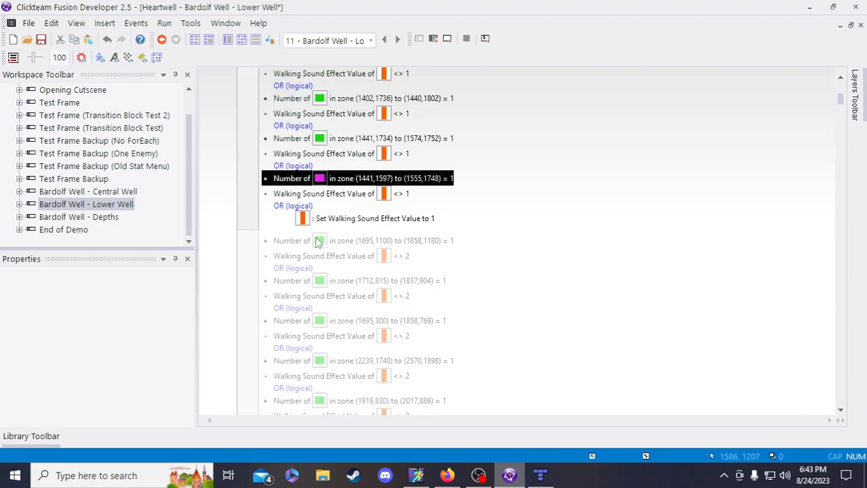
Duplicate the (1441,1597) to (1555,1748) zone condition and its Walking Sound Effect Value <> 1 condition below the new OR
{"action": "left_click", "coordinate": [301, 205]}
{"action": "left_click", "coordinate": [301, 182]}
{"action": "left_click", "coordinate": [293, 206]}
{"action": "key", "text": "ctrl+v"}
{"action": "left_click_drag", "start_coordinate": [295, 210], "coordinate": [296, 226]}
{"action": "left_click", "coordinate": [353, 194]}
{"action": "key", "text": "ctrl+c"}
{"action": "left_click", "coordinate": [367, 217]}
{"action": "key", "text": "ctrl+v"}
{"action": "left_click_drag", "start_coordinate": [369, 230], "coordinate": [362, 221]}
{"action": "left_click", "coordinate": [364, 220]}
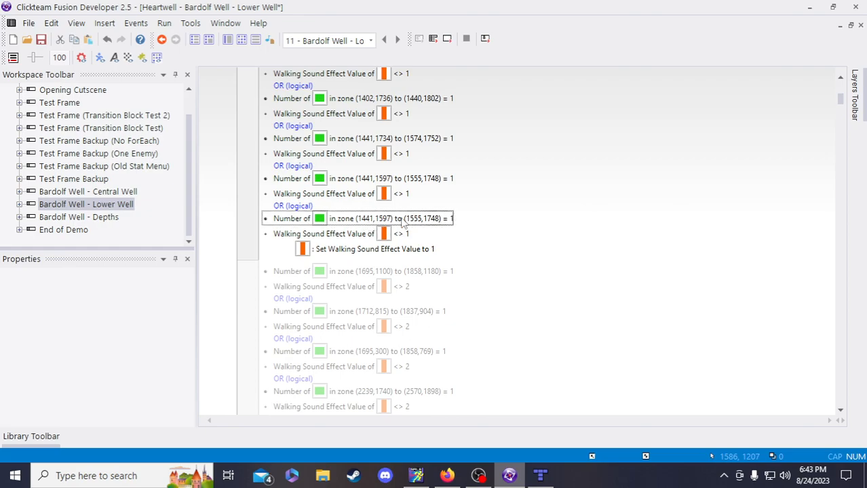
Open the duplicated condition's zone setup, move the zone into the lower room at about (1791,2257), and consult the Heartwell Dev Stream Notes
{"action": "double_click", "coordinate": [396, 219]}
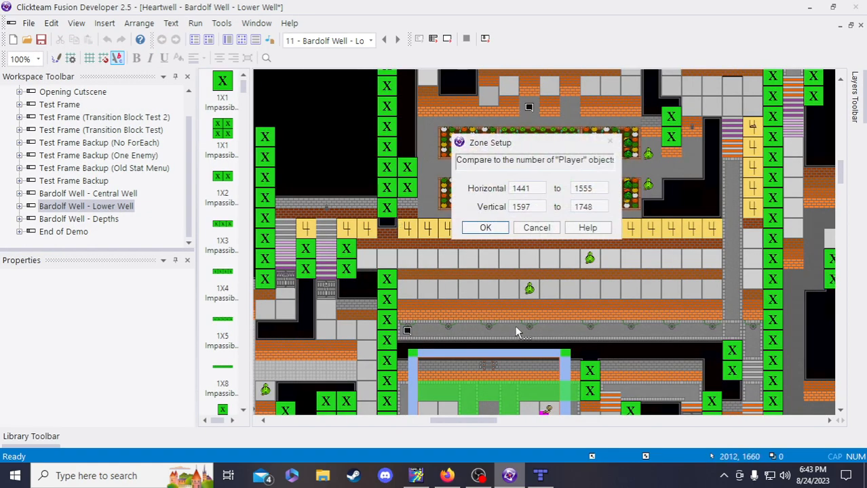
{"action": "scroll", "coordinate": [291, 324], "scroll_direction": "down", "scroll_amount": 5}
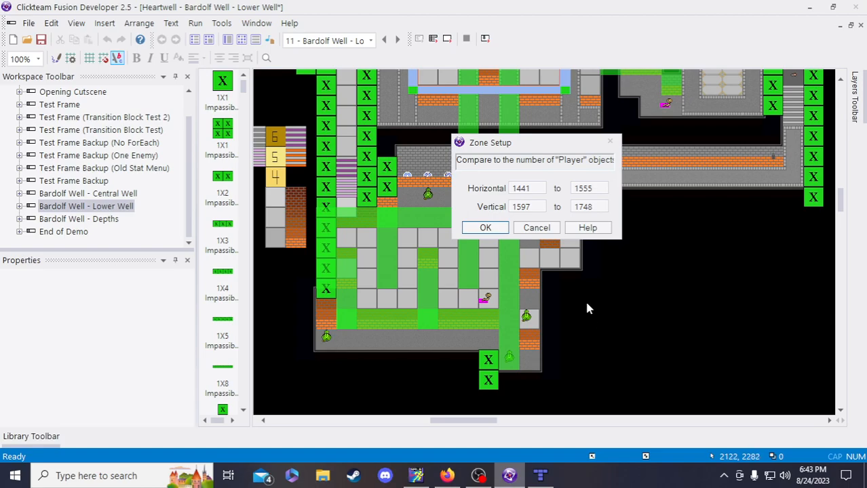
{"action": "scroll", "coordinate": [537, 380], "scroll_direction": "up", "scroll_amount": 10}
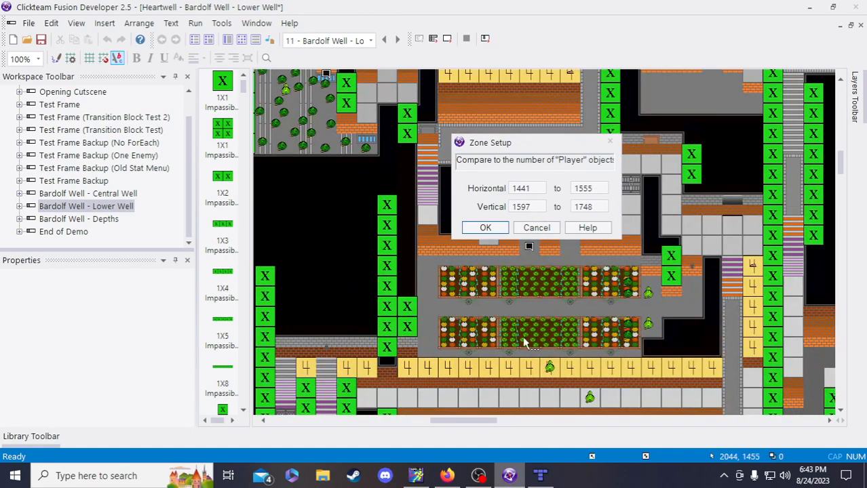
{"action": "scroll", "coordinate": [532, 344], "scroll_direction": "down", "scroll_amount": 5}
{"action": "scroll", "coordinate": [426, 229], "scroll_direction": "left", "scroll_amount": 5}
{"action": "left_click_drag", "start_coordinate": [426, 229], "coordinate": [654, 331]}
{"action": "left_click", "coordinate": [452, 483]}
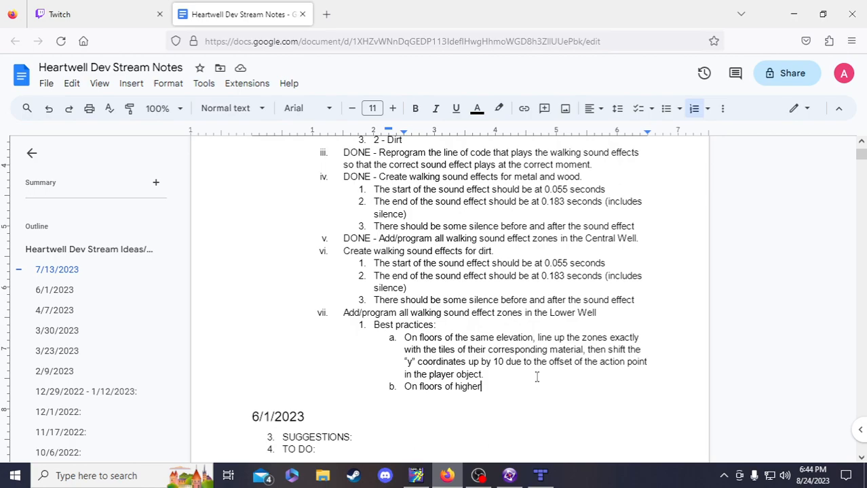
{"action": "key", "text": "alt+Tab"}
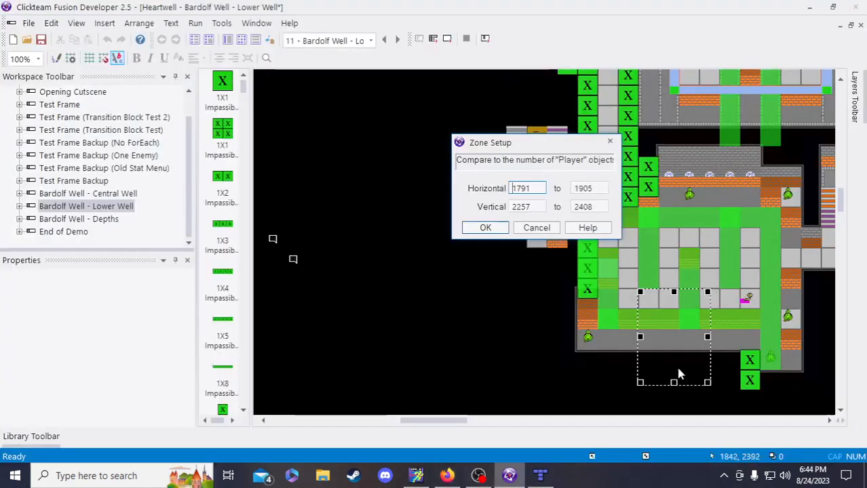
Shrink the zone onto the single tile below the green column, spanning horizontal 1796 to 1820 and vertical 2252 to 2283
{"action": "mouse_move", "coordinate": [671, 313]}
{"action": "left_mouse_down"}
{"action": "mouse_move", "coordinate": [676, 328]}
{"action": "mouse_move", "coordinate": [682, 321]}
{"action": "mouse_move", "coordinate": [671, 319]}
{"action": "left_mouse_up"}
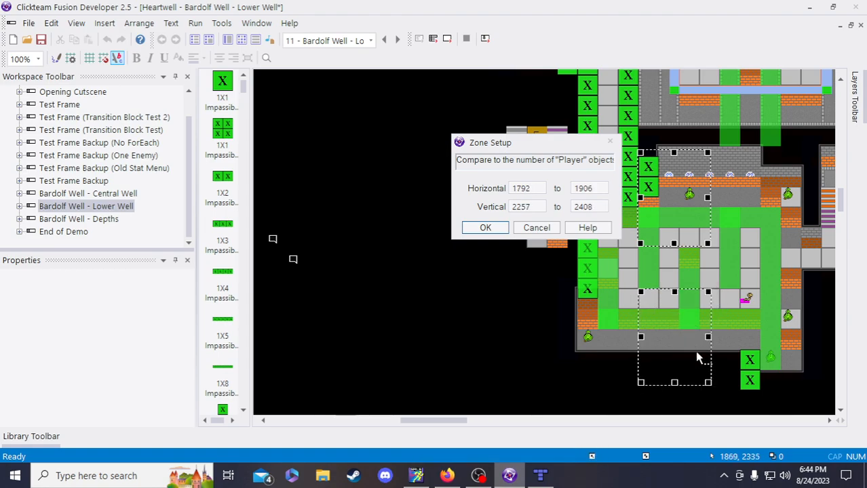
{"action": "left_click_drag", "start_coordinate": [708, 382], "coordinate": [661, 360]}
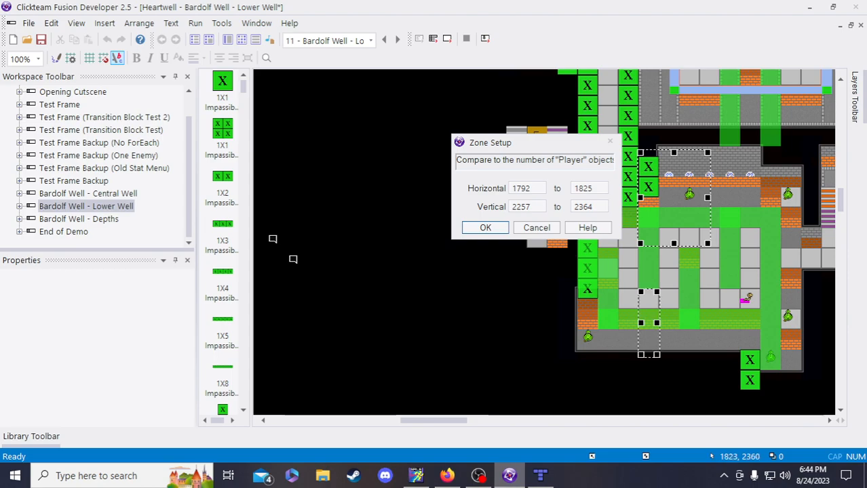
{"action": "left_click_drag", "start_coordinate": [656, 360], "coordinate": [655, 307]}
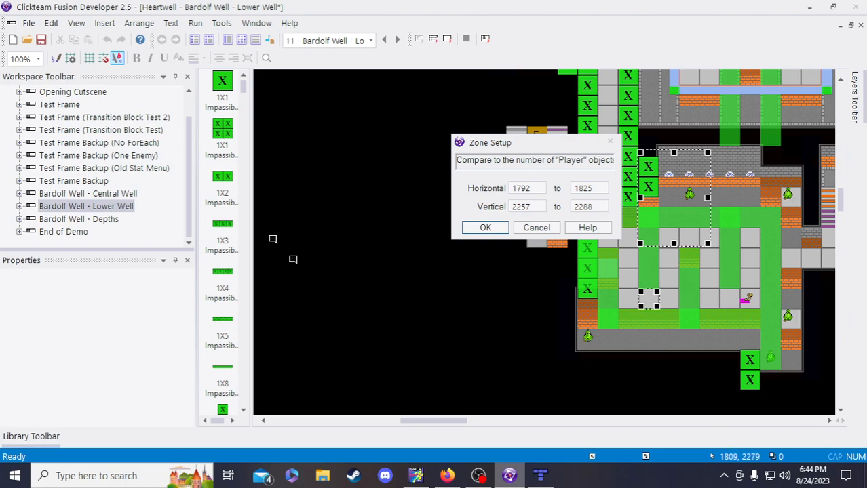
{"action": "left_click_drag", "start_coordinate": [649, 301], "coordinate": [649, 303]}
{"action": "left_click_drag", "start_coordinate": [658, 304], "coordinate": [643, 309]}
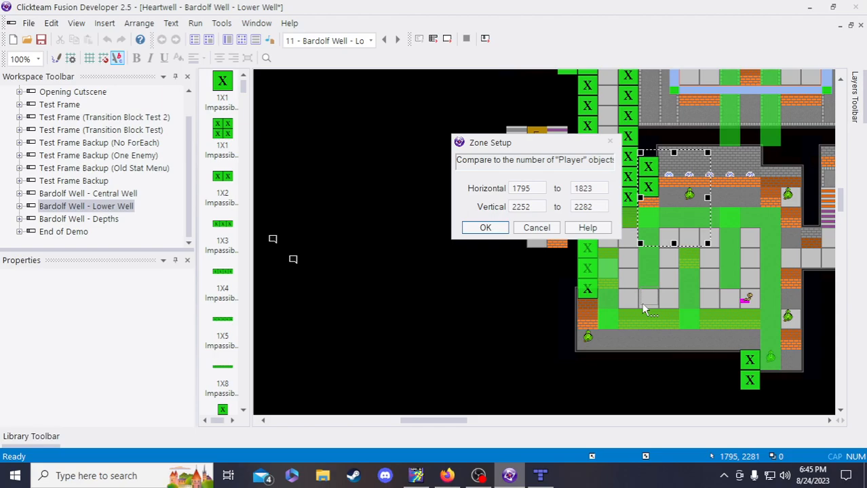
{"action": "left_click_drag", "start_coordinate": [644, 309], "coordinate": [655, 310]}
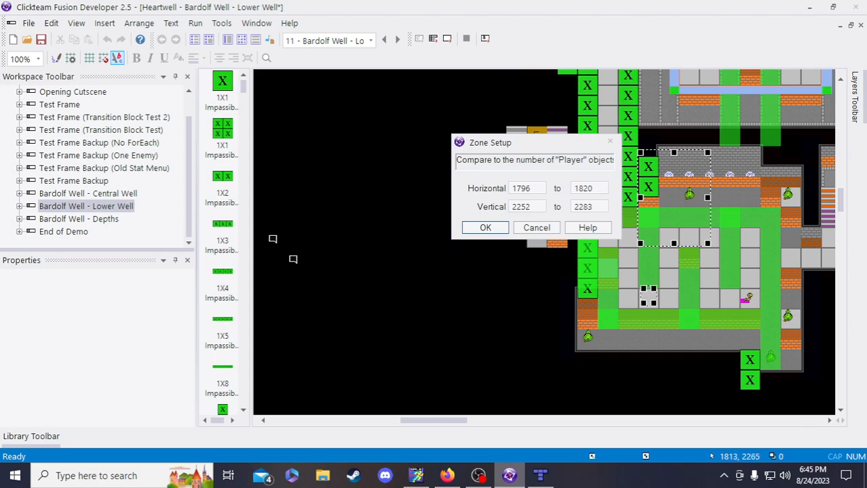
Check the matching tile in the Tiled tilemap and lower the zone's upper edge to vertical 2261
{"action": "key", "text": "alt+Tab"}
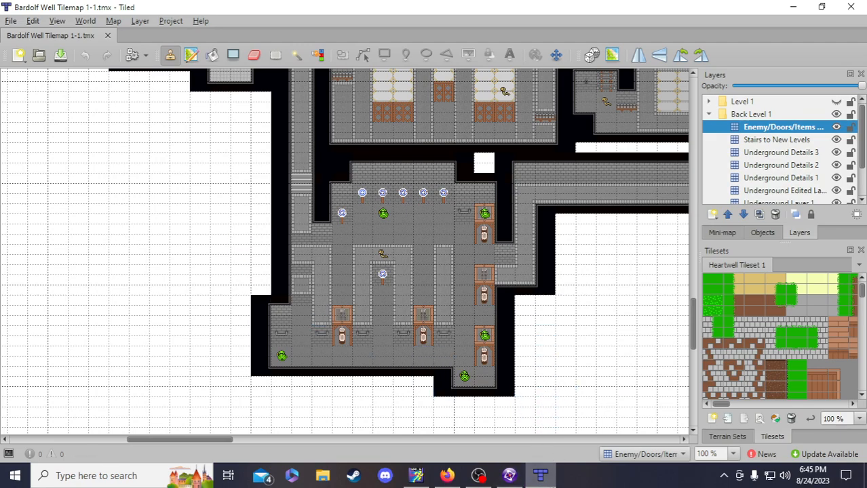
{"action": "left_click", "coordinate": [515, 477]}
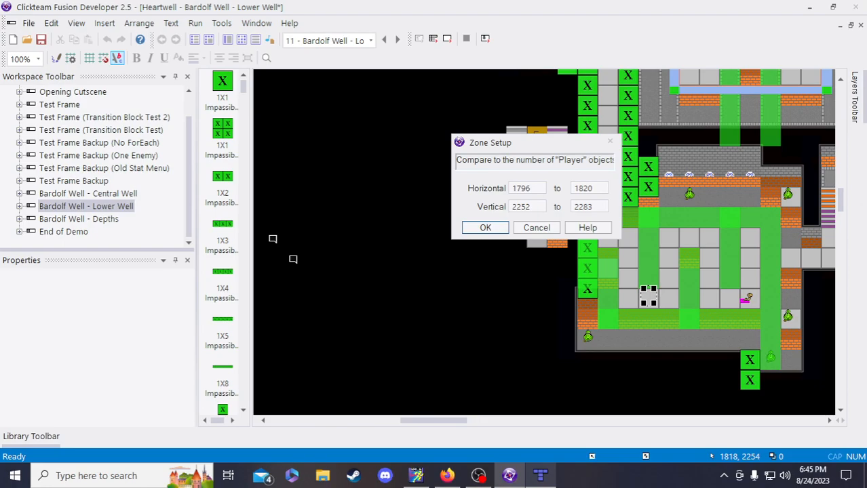
{"action": "left_click_drag", "start_coordinate": [653, 287], "coordinate": [652, 290]}
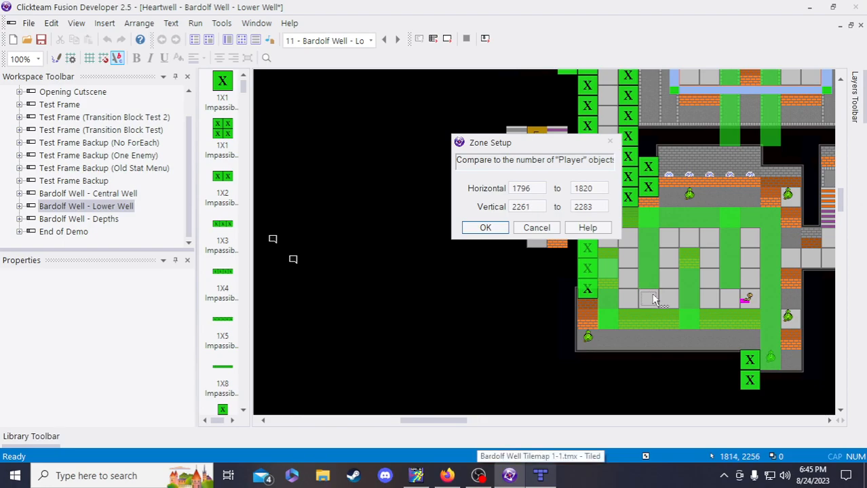
{"action": "left_click_drag", "start_coordinate": [653, 298], "coordinate": [652, 299]}
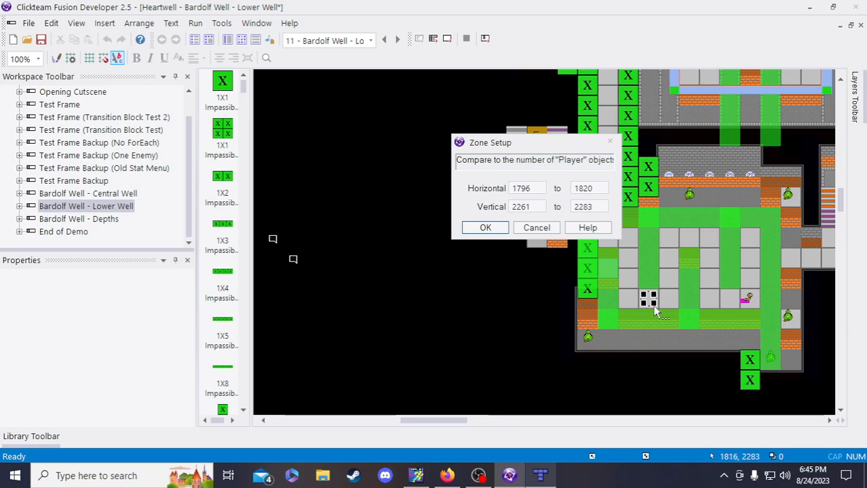
Set the zone's vertical range to 2251 to 2278 and accept the comparison of equal to 1
{"action": "left_click_drag", "start_coordinate": [523, 206], "coordinate": [527, 207]}
{"action": "type", "text": "5"}
{"action": "left_click", "coordinate": [588, 206]}
{"action": "left_click_drag", "start_coordinate": [588, 206], "coordinate": [583, 207]}
{"action": "type", "text": "7"}
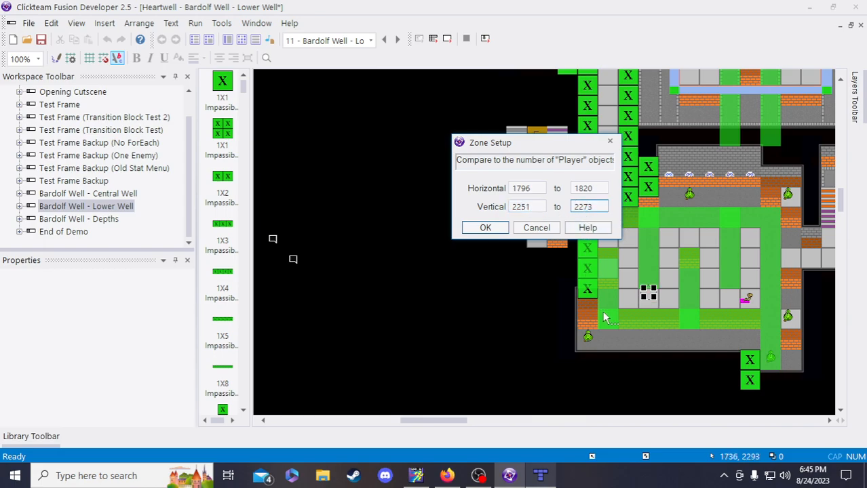
{"action": "left_click_drag", "start_coordinate": [587, 206], "coordinate": [583, 207]}
{"action": "type", "text": "88"}
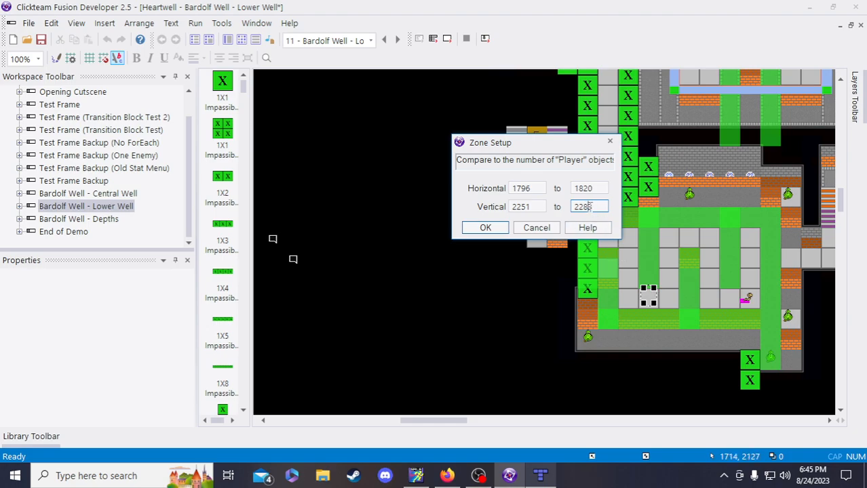
{"action": "left_click_drag", "start_coordinate": [588, 206], "coordinate": [583, 207]}
{"action": "left_click_drag", "start_coordinate": [594, 209], "coordinate": [590, 209]}
{"action": "type", "text": "8"}
{"action": "key", "text": "BackSpace"}
{"action": "type", "text": "6"}
{"action": "left_click", "coordinate": [491, 227]}
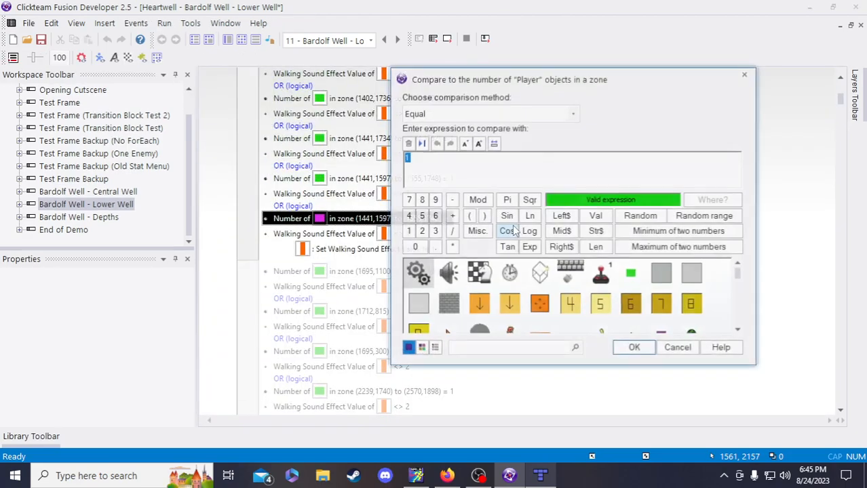
{"action": "left_click", "coordinate": [631, 347]}
Copy the new (1796,2251) to (1820,2278) zone condition to the end of the zone checks in event 39
{"action": "left_click", "coordinate": [406, 237]}
{"action": "left_click", "coordinate": [360, 223]}
{"action": "scroll", "coordinate": [408, 229], "scroll_direction": "down", "scroll_amount": 10}
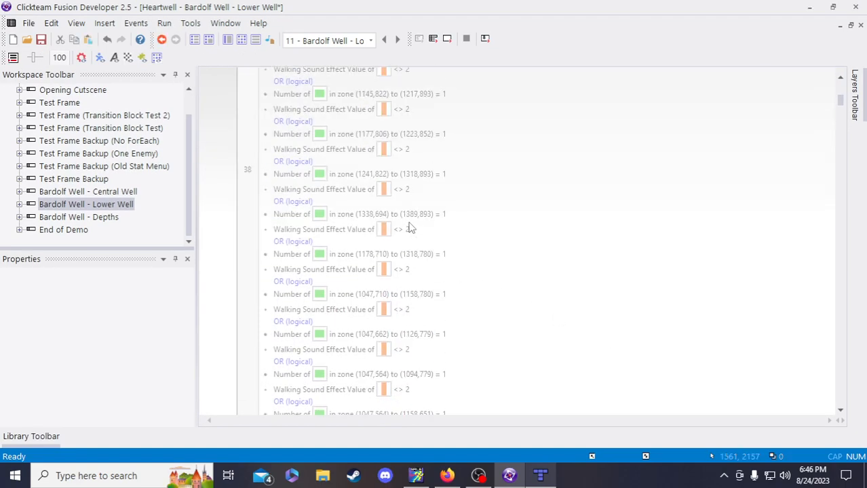
{"action": "left_click", "coordinate": [315, 337]}
{"action": "key", "text": "ctrl+v"}
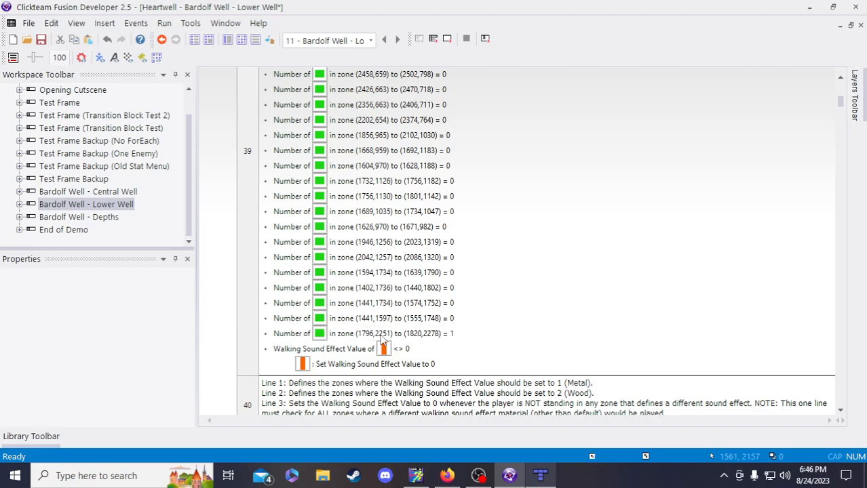
Set the copied (1796,2251) to (1820,2278) zone condition in event 39 to compare equal to 0, and save the project
{"action": "double_click", "coordinate": [381, 335]}
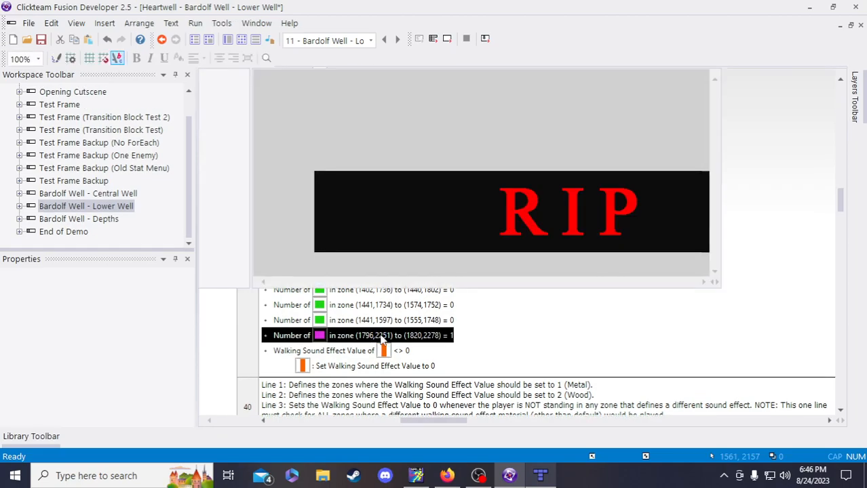
{"action": "key", "text": "Return"}
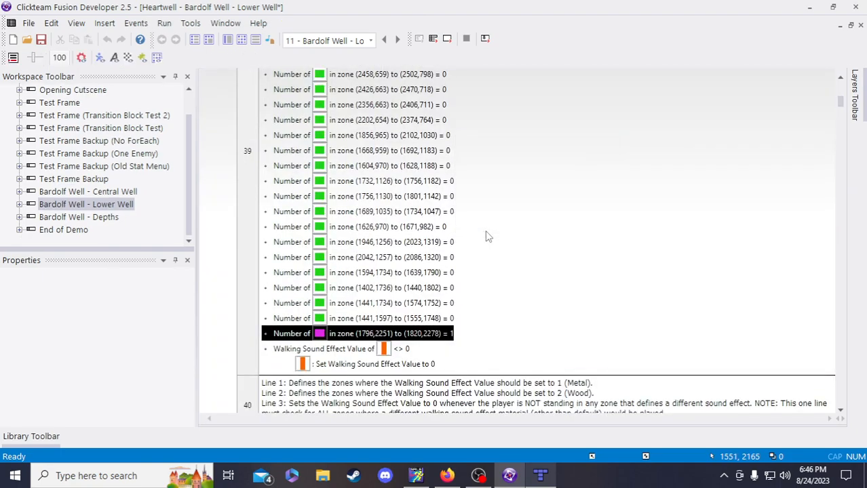
{"action": "type", "text": "0"}
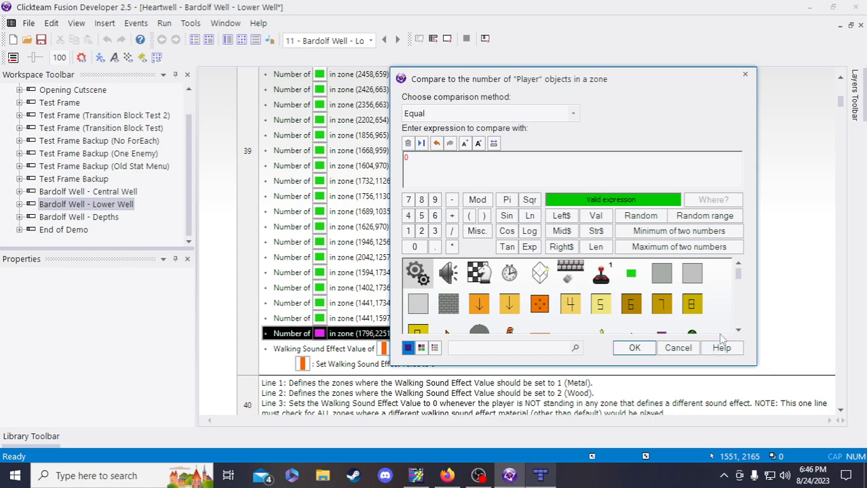
{"action": "left_click", "coordinate": [634, 348]}
{"action": "key", "text": "ctrl+s"}
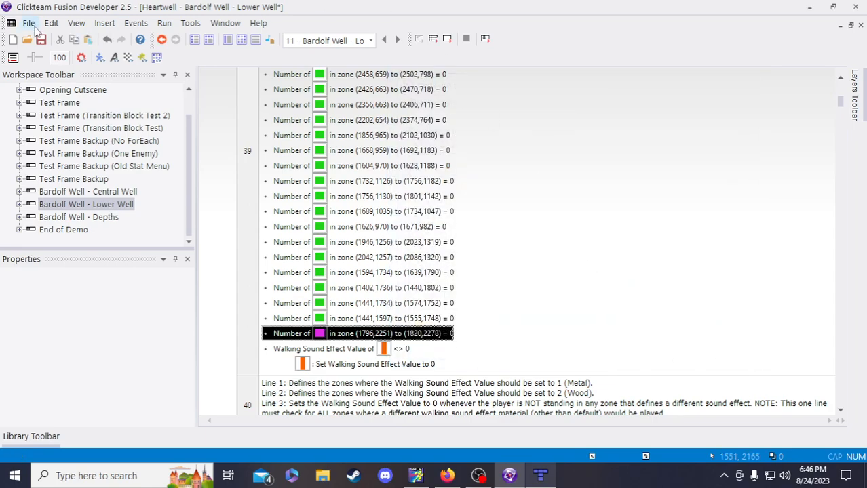
Test-run the Lower Well frame and bring the player across the black void to the foot of the stairs beside the vegetable beds
{"action": "left_click", "coordinate": [447, 40]}
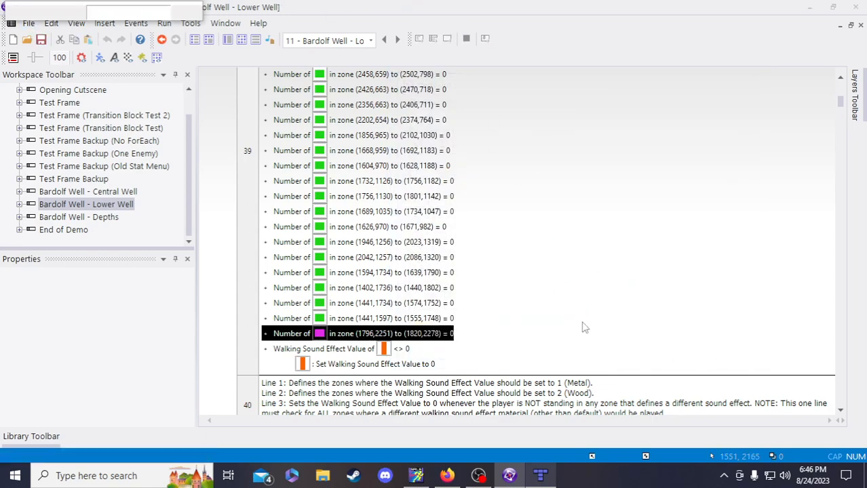
{"action": "key", "text": "w"}
{"action": "key", "text": "d"}
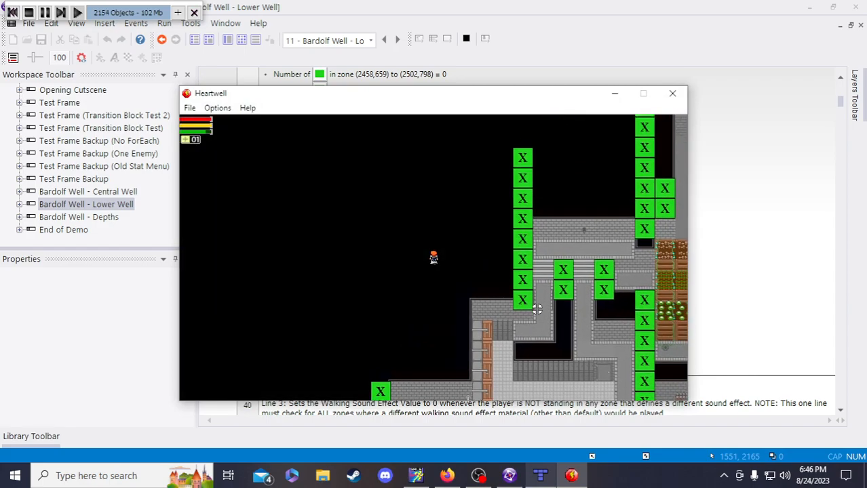
{"action": "key", "text": "w"}
{"action": "key", "text": "d"}
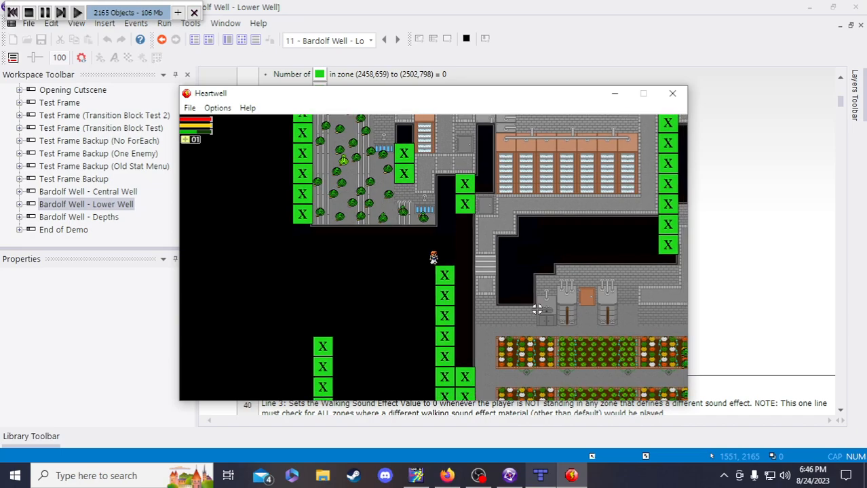
{"action": "key", "text": "Down"}
{"action": "key", "text": "Right"}
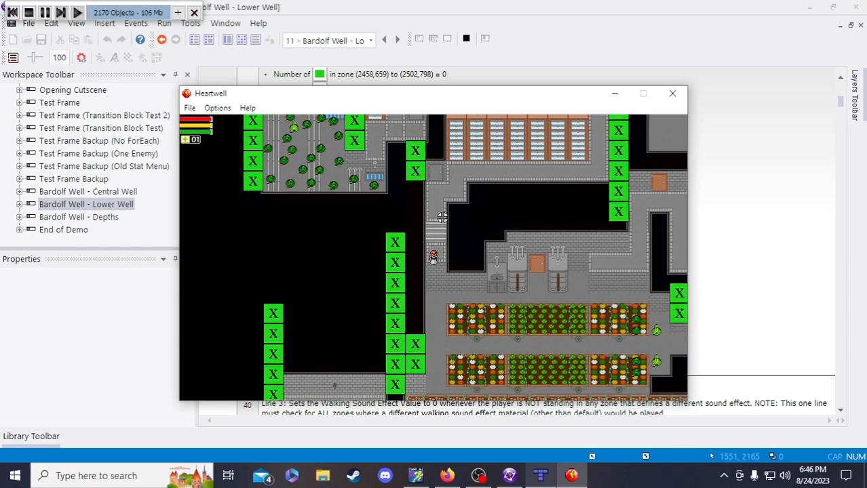
Walk the player over the tops of both metal tanks beside the wooden door to test their walking sounds
{"action": "key", "text": "Right"}
{"action": "key", "text": "Right"}
{"action": "key", "text": "Up"}
{"action": "key", "text": "Right"}
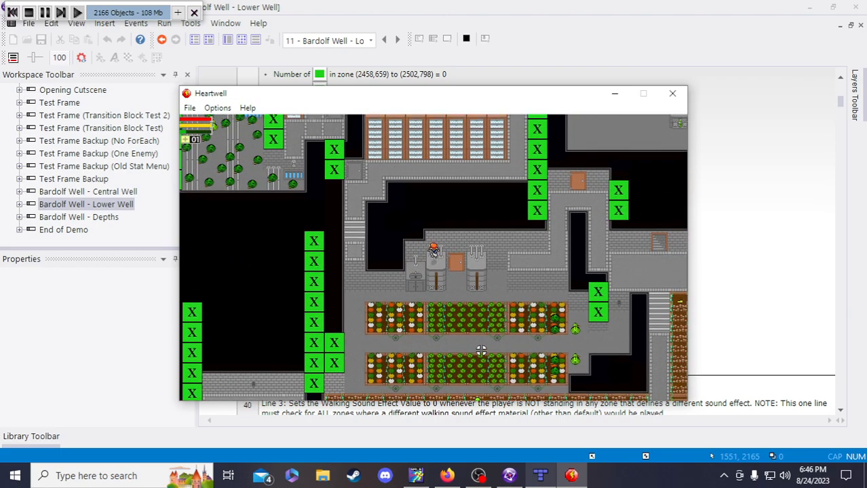
{"action": "key", "text": "Right"}
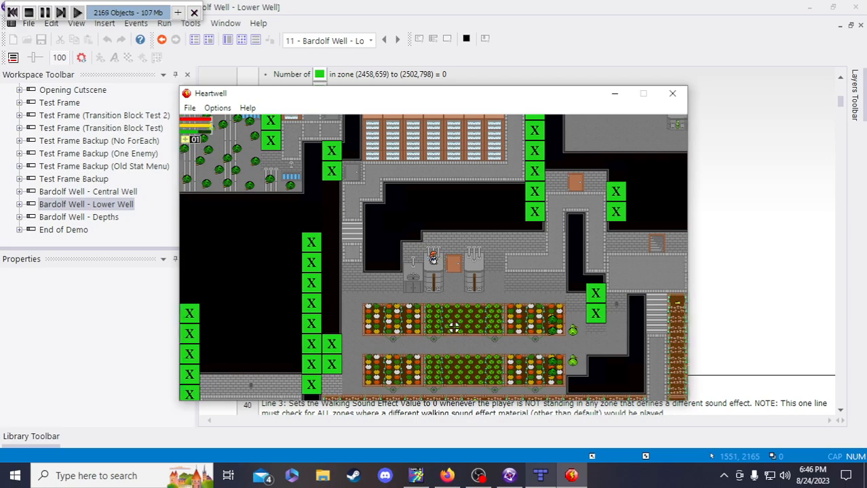
{"action": "key", "text": "Up"}
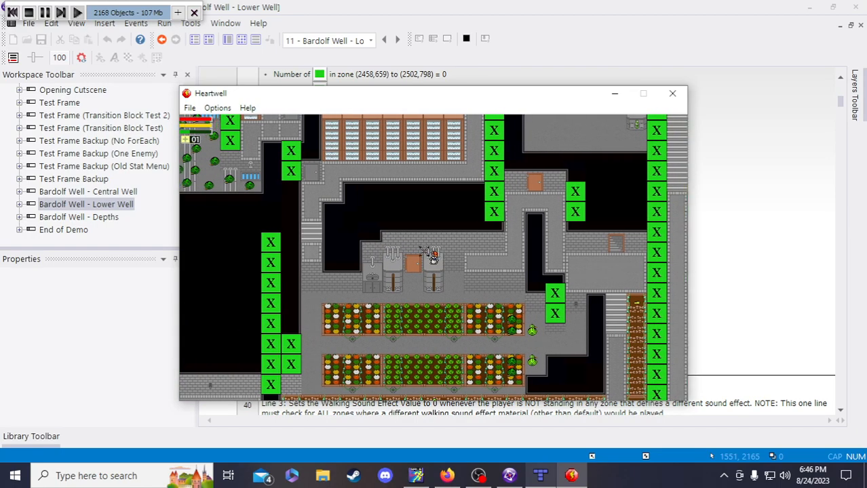
{"action": "key", "text": "Up"}
Follow the raised stone walkway past the upper wooden door to the landing above the stairs, testing the default footsteps
{"action": "key", "text": "Right"}
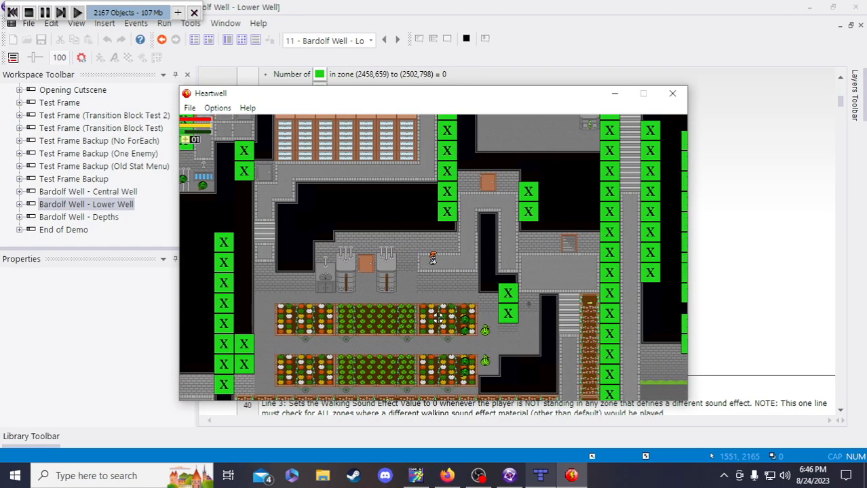
{"action": "key", "text": "Down"}
{"action": "key", "text": "Right"}
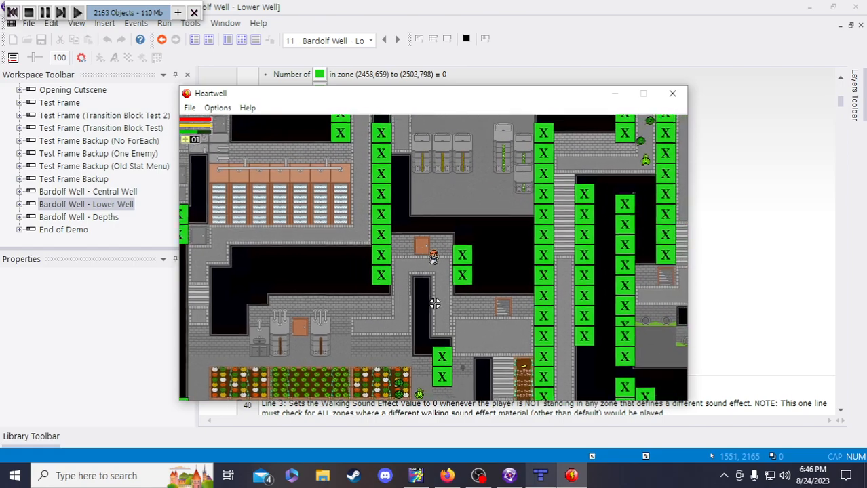
{"action": "key", "text": "Down"}
{"action": "key", "text": "Right"}
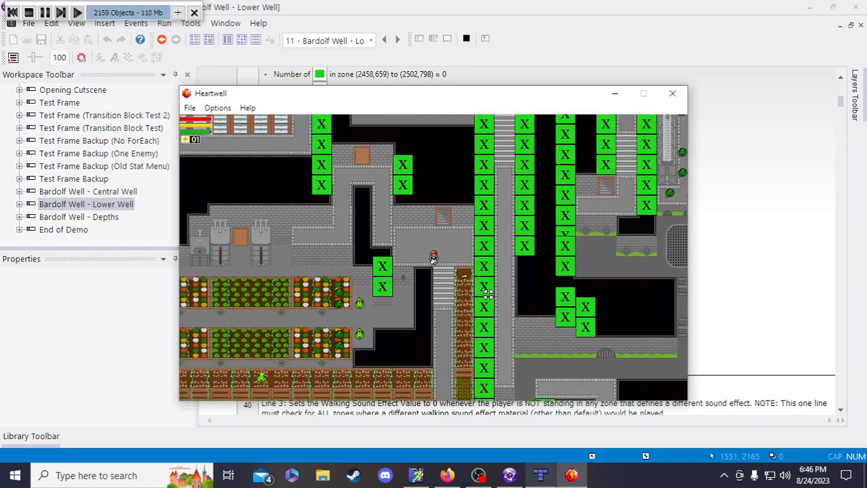
Walk the player down the path beside the crop rows and down the next stairs to the lower stone area
{"action": "key", "text": "Down"}
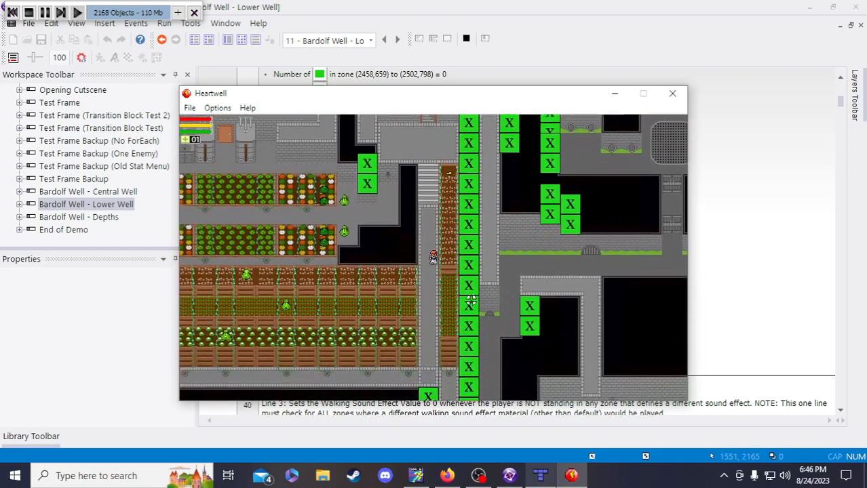
{"action": "key", "text": "Down"}
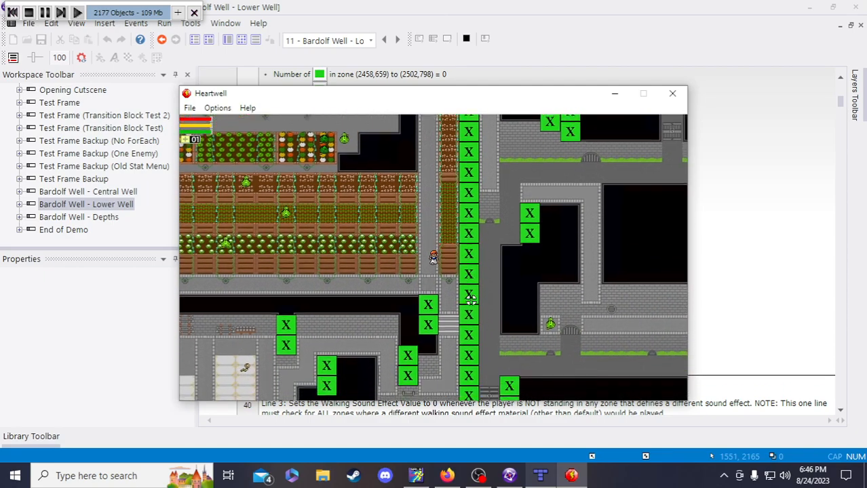
{"action": "key", "text": "Right"}
{"action": "key", "text": "Down"}
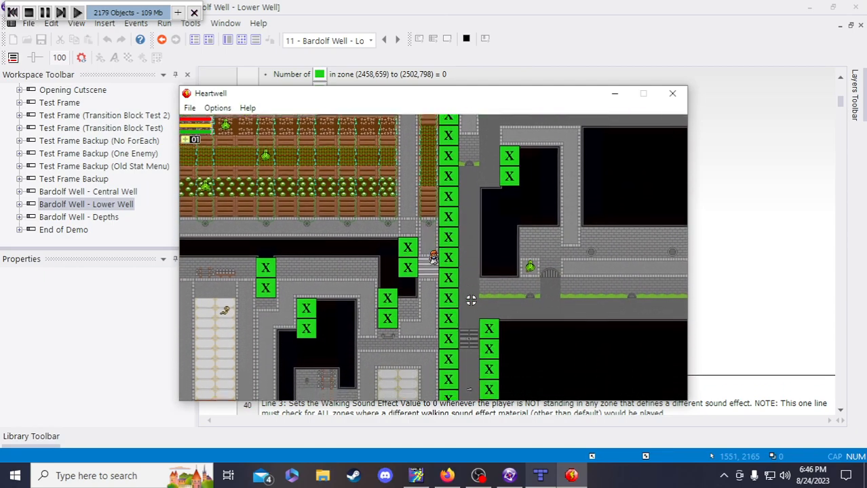
{"action": "key", "text": "Down"}
{"action": "key", "text": "Left"}
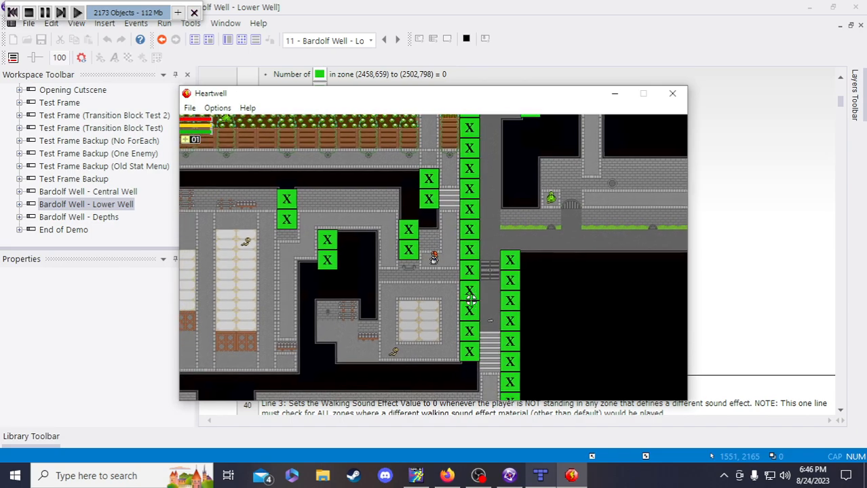
Take the player into the storage room and onto the middle white-topped stack to test its walking sound
{"action": "key", "text": "Down"}
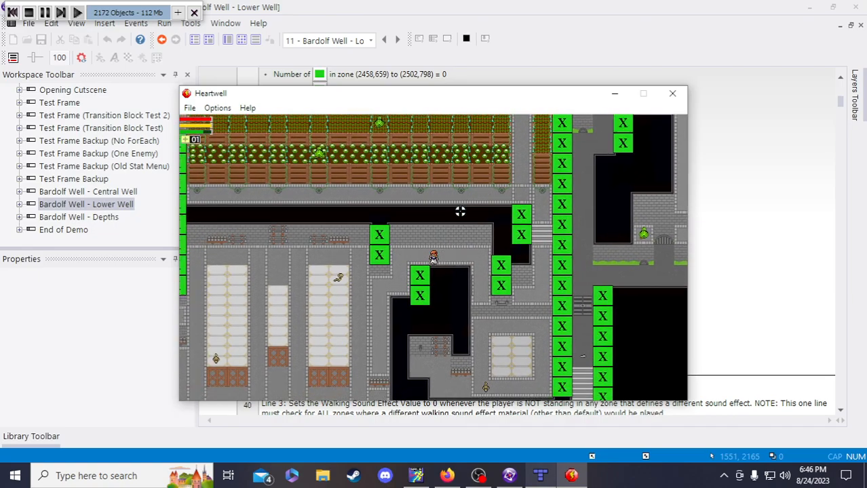
{"action": "key", "text": "Left"}
{"action": "key", "text": "Down"}
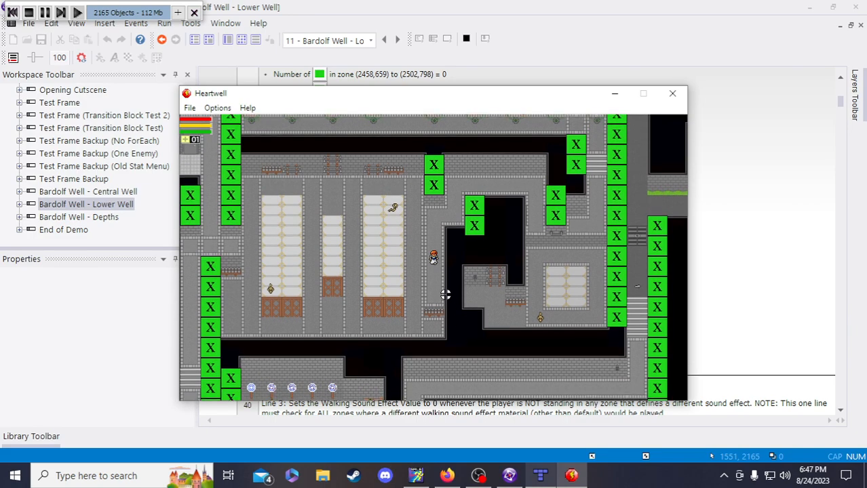
{"action": "key", "text": "Left"}
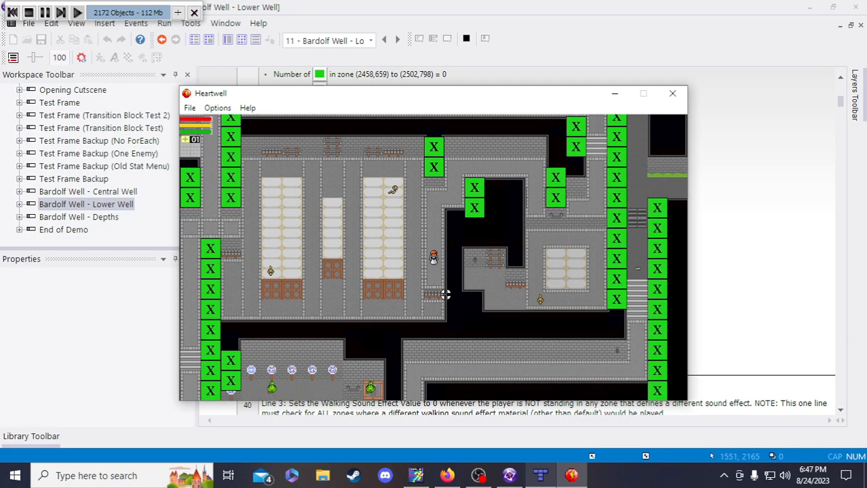
{"action": "key", "text": "Left"}
{"action": "key", "text": "Up"}
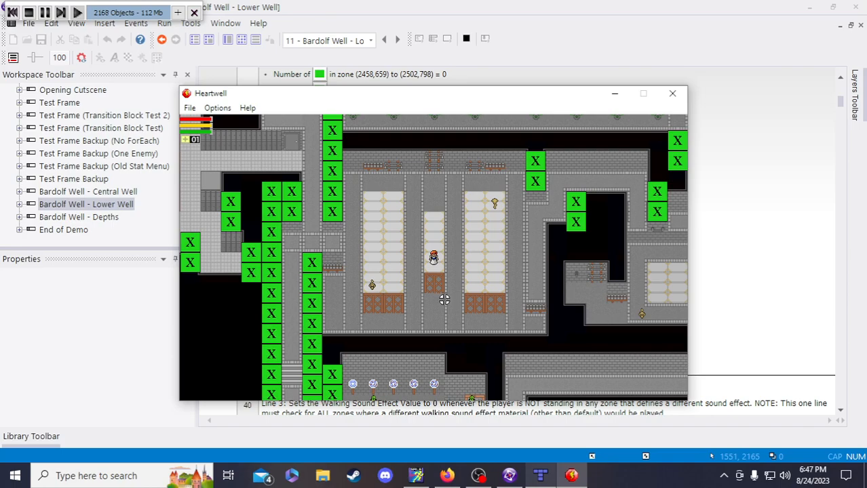
Cross the remaining white-topped stack, go down the narrow corridor, and walk up and down its stairs to test the footsteps
{"action": "key", "text": "Left"}
{"action": "key", "text": "Up"}
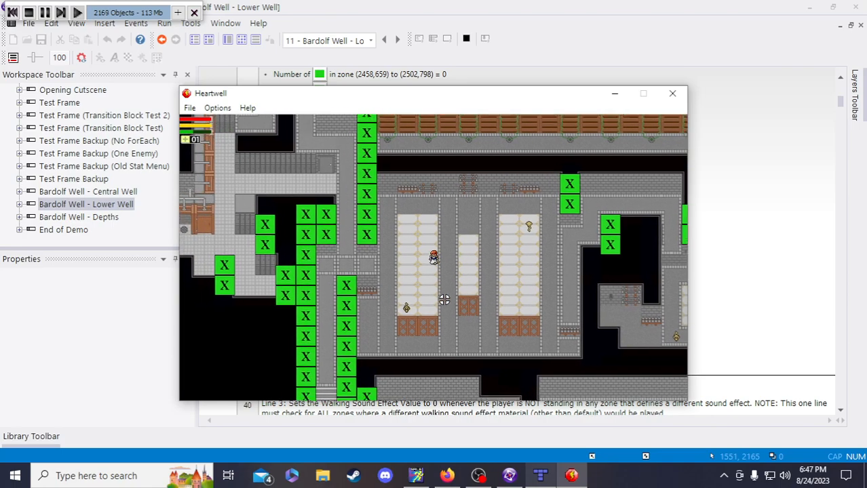
{"action": "key", "text": "Left"}
{"action": "key", "text": "Down"}
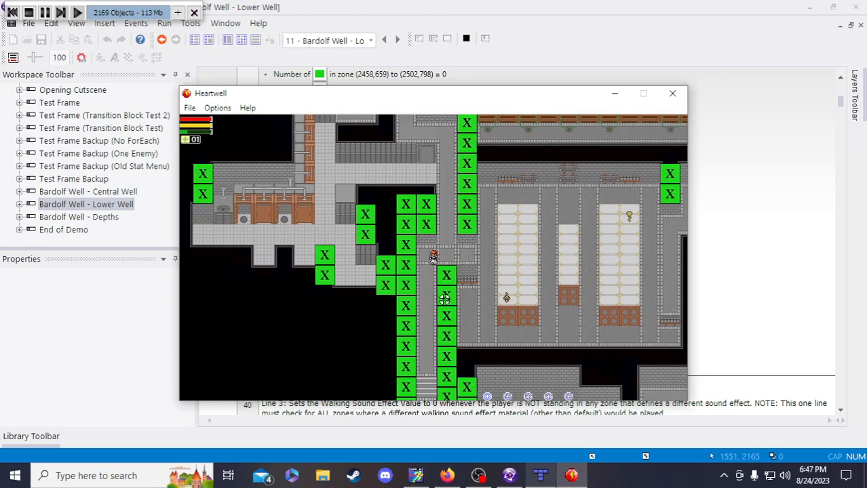
{"action": "key", "text": "Down"}
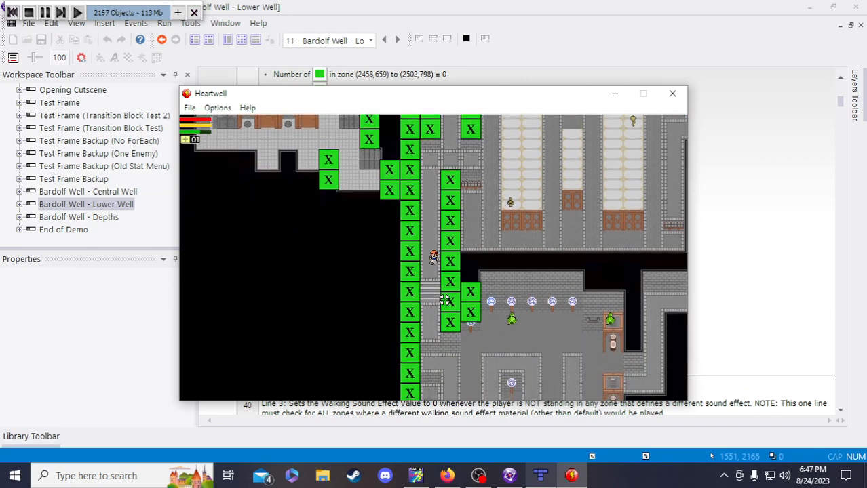
{"action": "key", "text": "Down"}
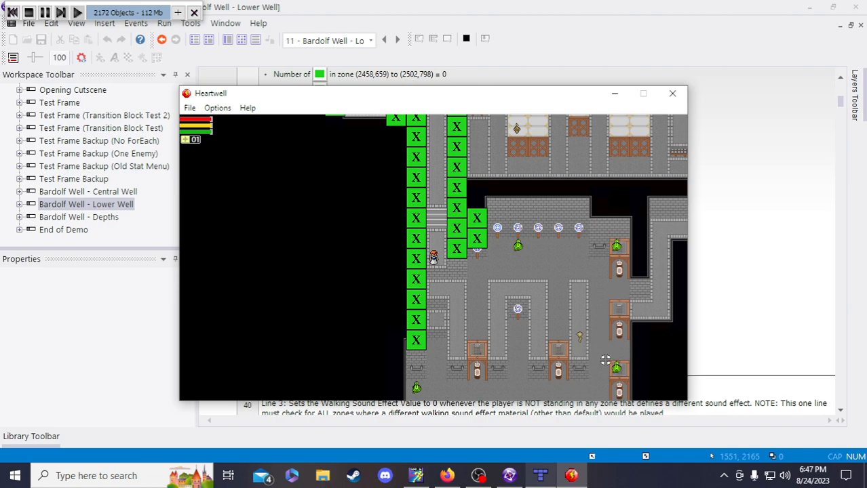
{"action": "key", "text": "Up"}
{"action": "key", "text": "Up"}
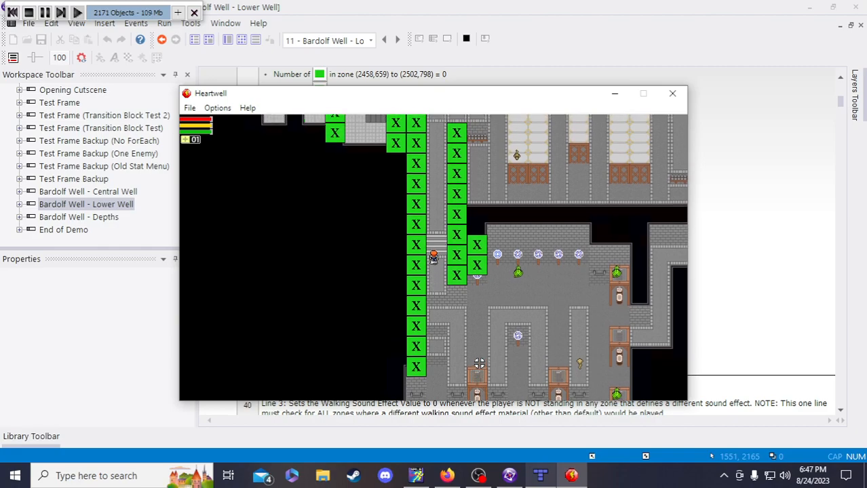
{"action": "key", "text": "Down"}
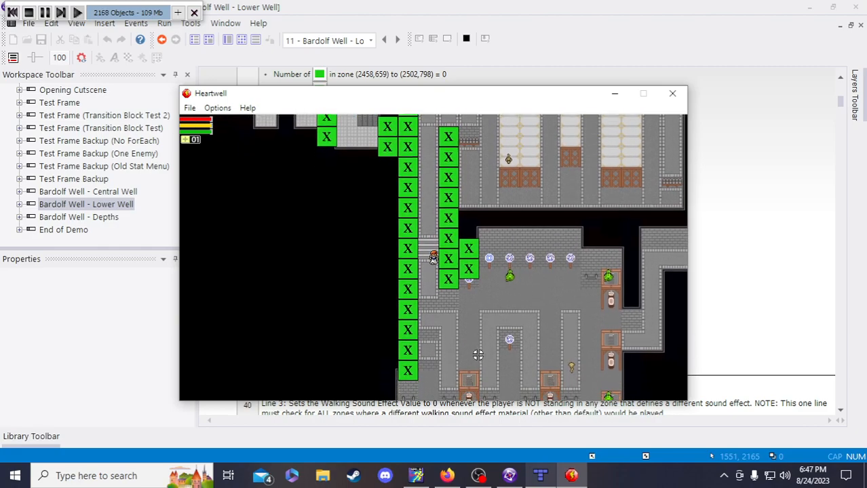
Open the in-game stats menu and look through its Melee Stats, Ranged Stats and Player Stats pages
{"action": "key", "text": "Tab"}
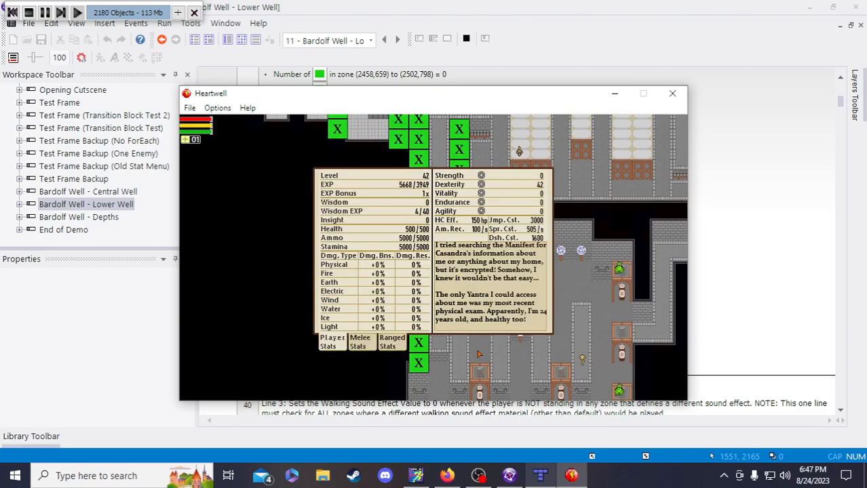
{"action": "left_click", "coordinate": [360, 343]}
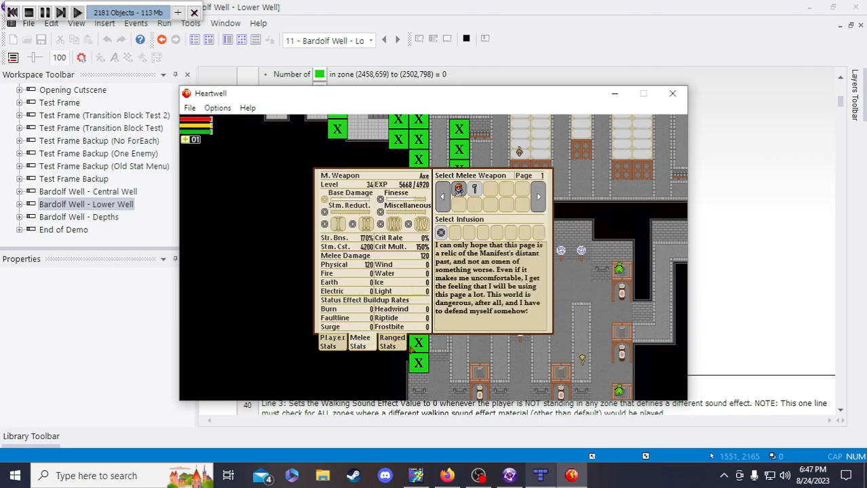
{"action": "left_click", "coordinate": [394, 344]}
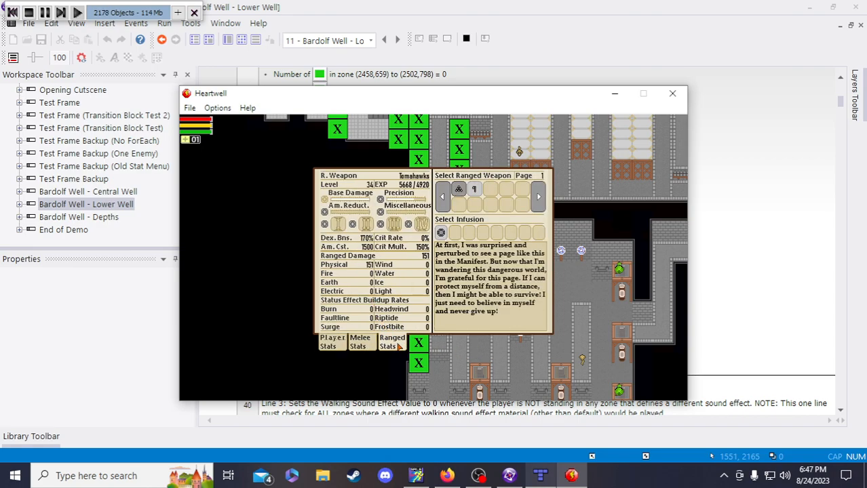
{"action": "left_click", "coordinate": [340, 342]}
{"action": "left_click", "coordinate": [357, 342]}
{"action": "left_click", "coordinate": [337, 341]}
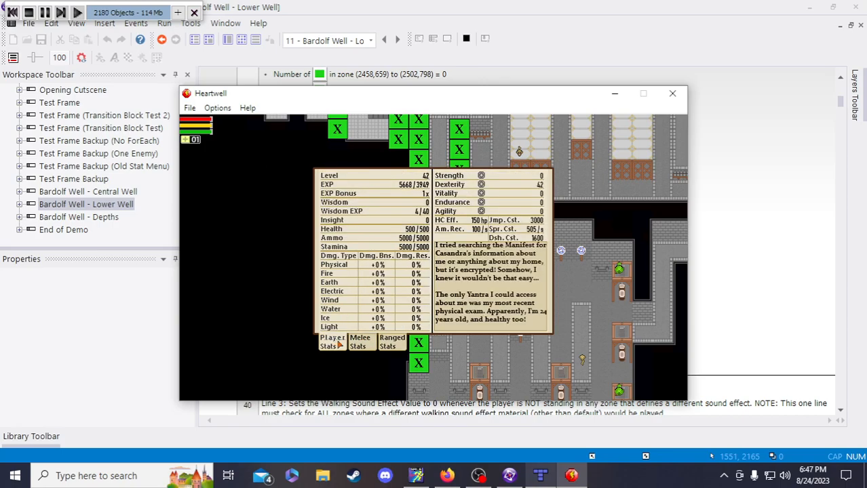
Move the player a little further down past the corridor stairs and reopen the stats menu on the Player Stats page
{"action": "key", "text": "Tab"}
{"action": "key", "text": "s"}
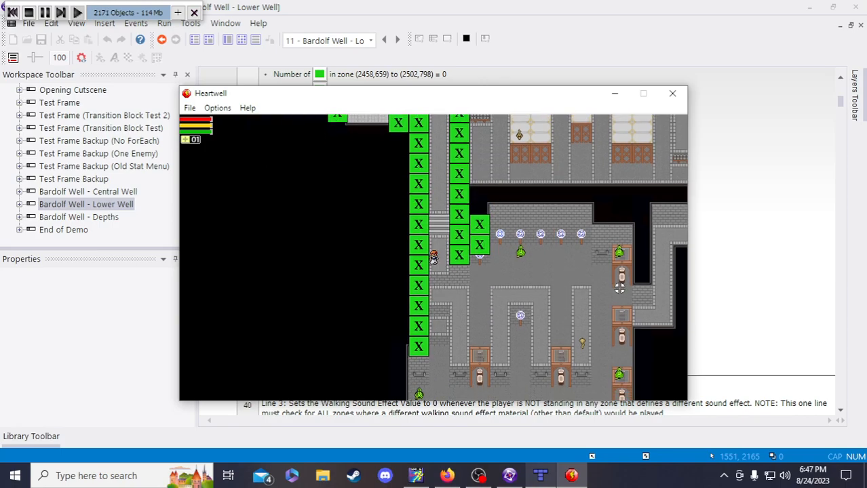
{"action": "key", "text": "s"}
{"action": "key", "text": "Tab"}
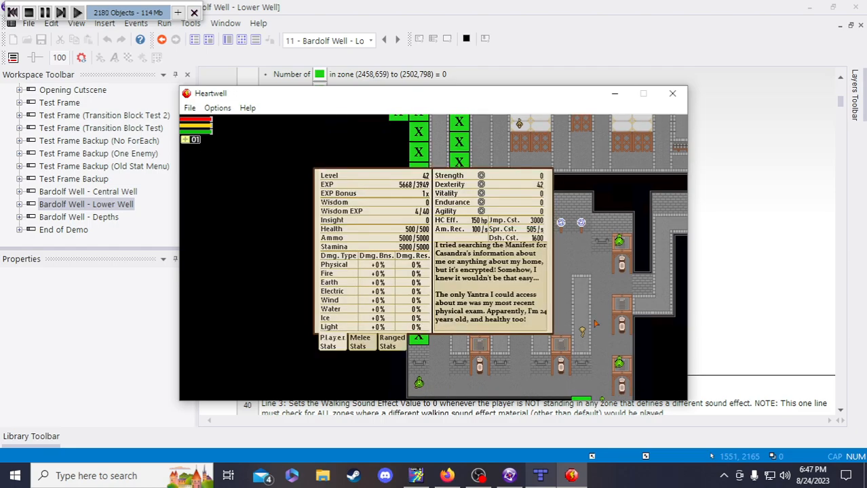
{"action": "key", "text": "Tab"}
{"action": "key", "text": "Tab"}
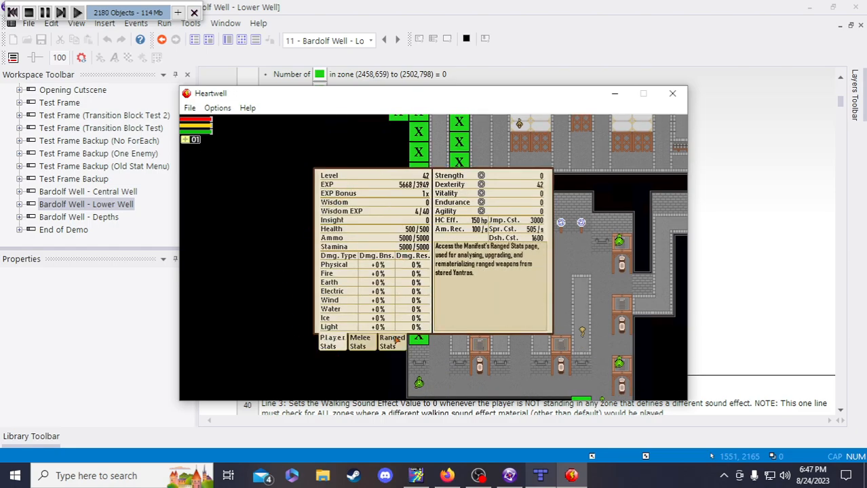
Look through the Melee Stats, Ranged Stats and Player Stats pages of the stats menu, ending on Player Stats
{"action": "left_click", "coordinate": [359, 347]}
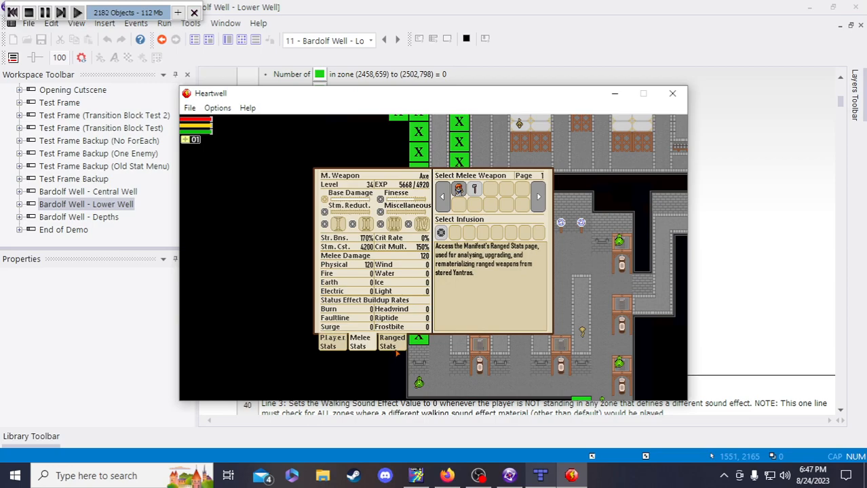
{"action": "left_click", "coordinate": [392, 350]}
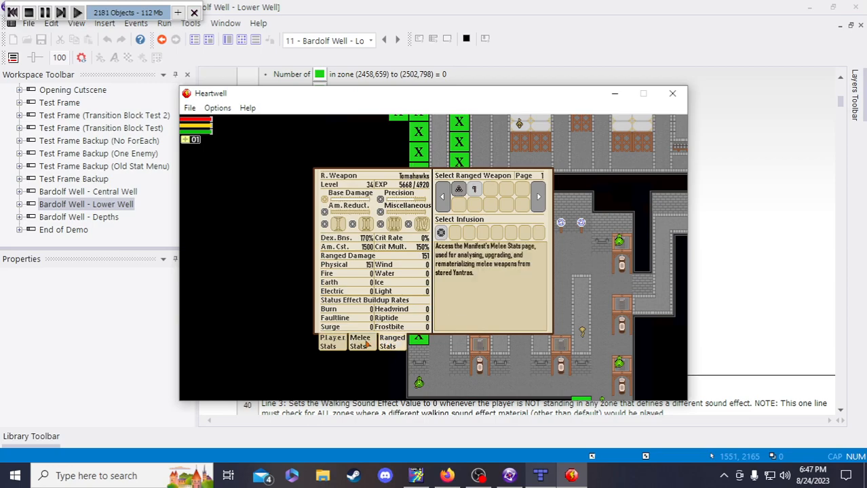
{"action": "left_click", "coordinate": [366, 345]}
{"action": "left_click", "coordinate": [332, 345]}
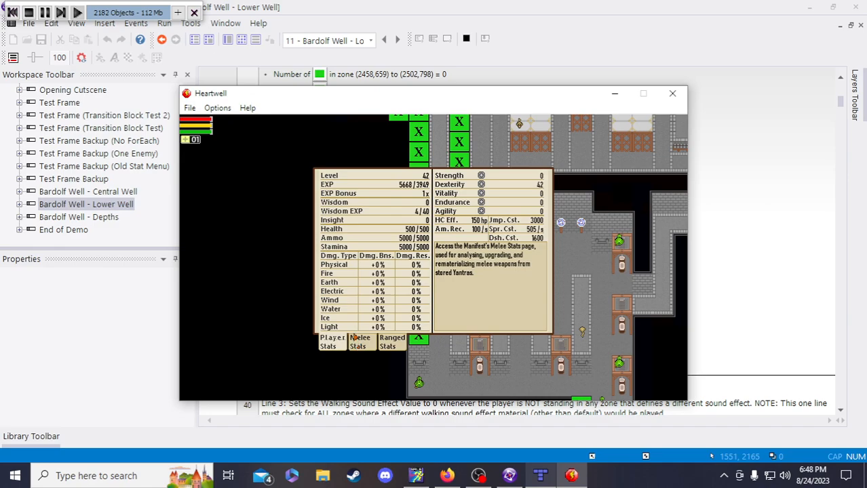
{"action": "left_click", "coordinate": [363, 342]}
{"action": "left_click", "coordinate": [341, 342]}
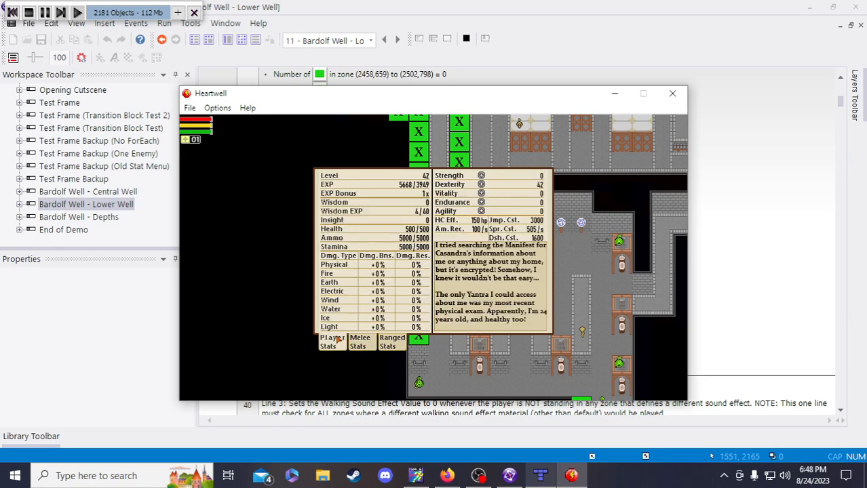
{"action": "left_click", "coordinate": [396, 342]}
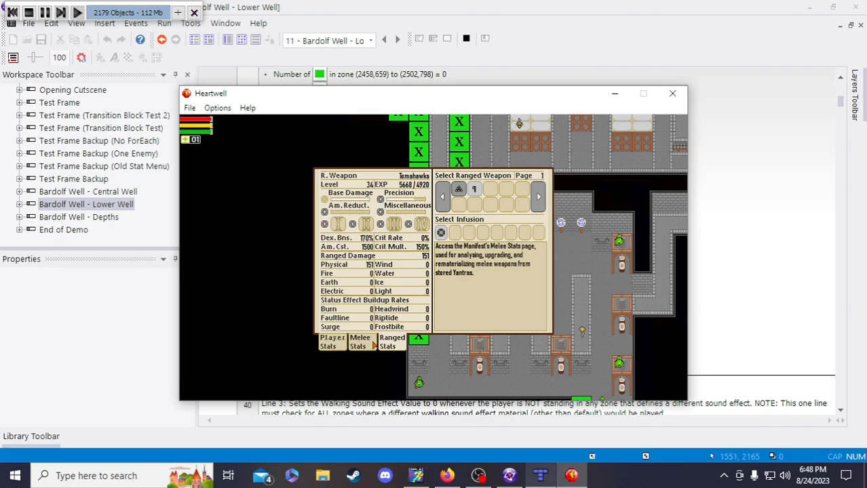
{"action": "left_click", "coordinate": [356, 343]}
{"action": "left_click", "coordinate": [333, 342]}
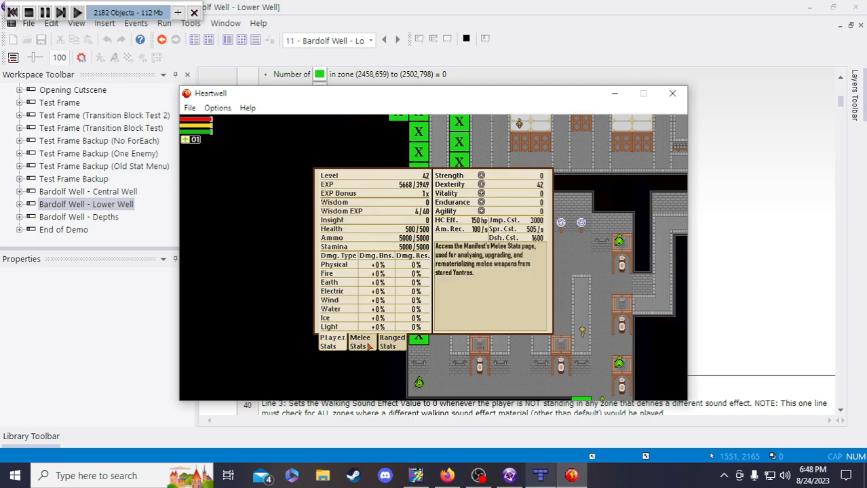
Close the stats menu, walk off the corridor end onto the raised stone walkway, and attack the green enemy on the uppermost east-wall table
{"action": "key", "text": "Escape"}
{"action": "key", "text": "s"}
{"action": "key", "text": "s"}
{"action": "key", "text": "d"}
{"action": "left_click", "coordinate": [611, 205]}
{"action": "key", "text": "w"}
{"action": "key", "text": "a"}
{"action": "key", "text": "d"}
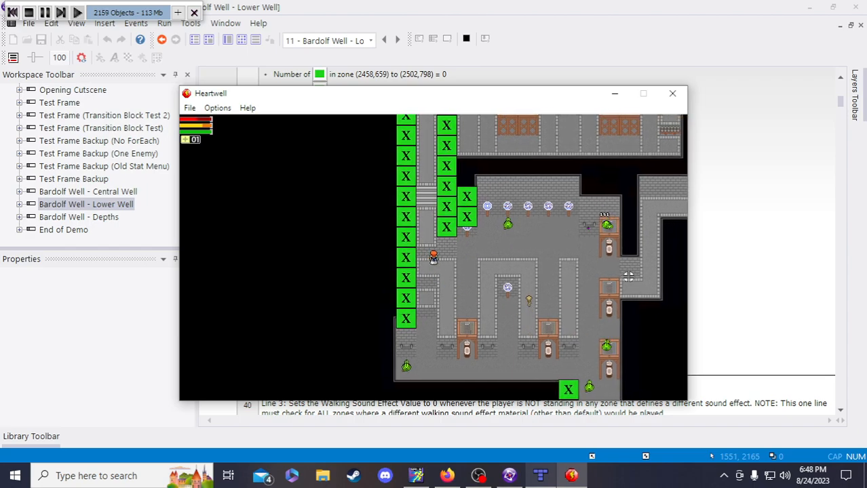
Attack the green enemy on the lowest east-wall table while moving the player around the walkway's west end and down to the small ledge
{"action": "key", "text": "s"}
{"action": "key", "text": "d"}
{"action": "key", "text": "s"}
{"action": "key", "text": "w"}
{"action": "key", "text": "a"}
{"action": "key", "text": "s"}
{"action": "key", "text": "d"}
{"action": "left_click", "coordinate": [593, 303]}
{"action": "key", "text": "d"}
{"action": "key", "text": "w"}
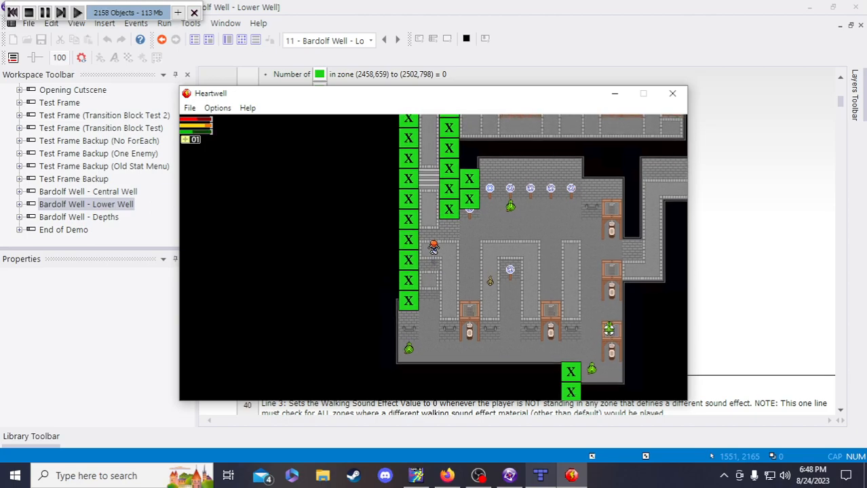
{"action": "left_click", "coordinate": [609, 331]}
{"action": "key", "text": "s"}
{"action": "key", "text": "a"}
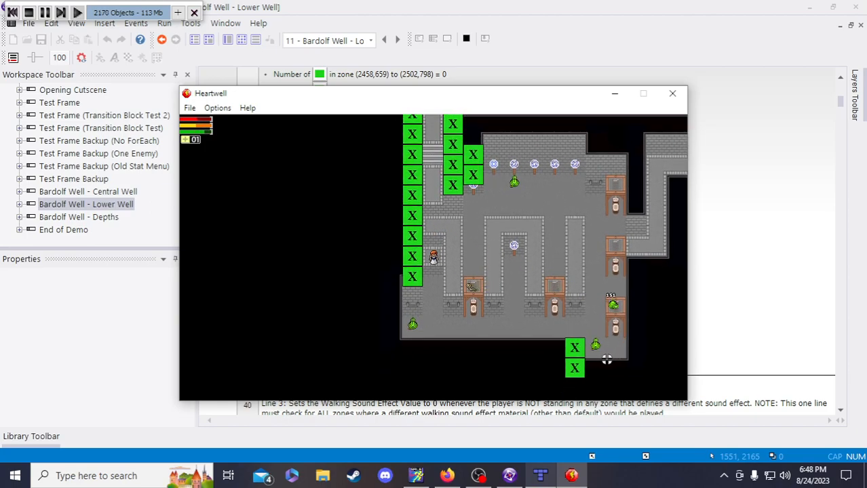
Return to the west walkway, walk up and down it, and step onto the left wooden table
{"action": "key", "text": "w"}
{"action": "key", "text": "d"}
{"action": "key", "text": "w"}
{"action": "key", "text": "d"}
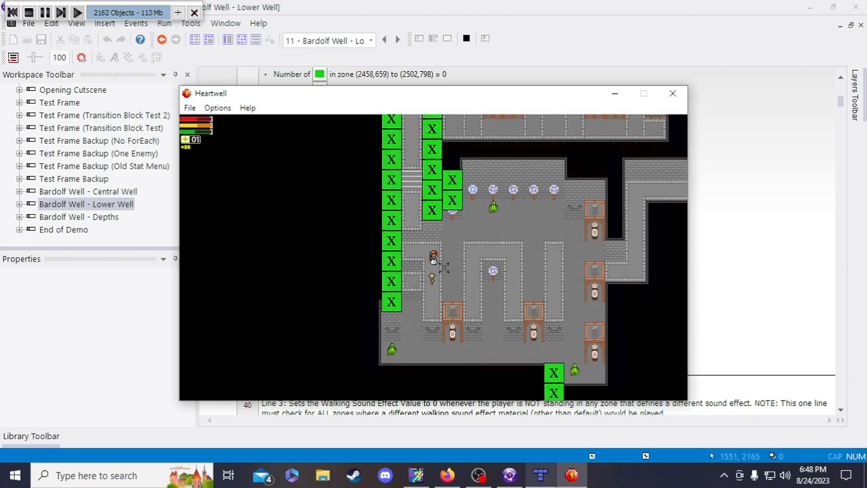
{"action": "key", "text": "w"}
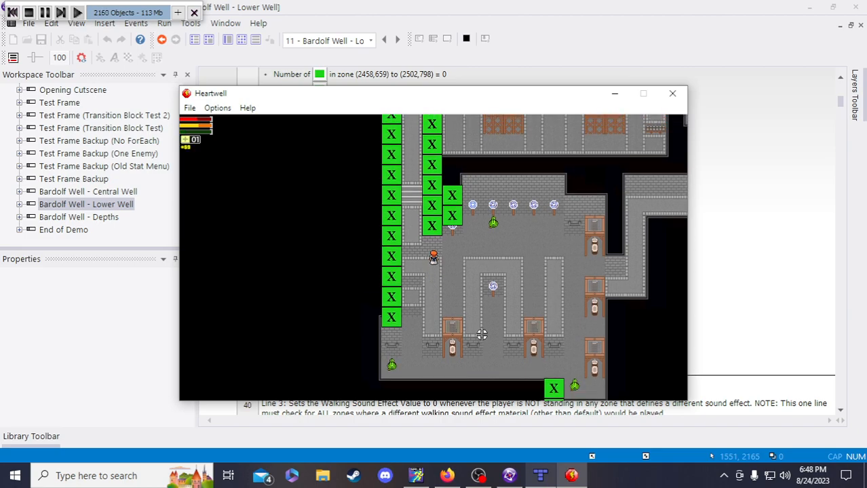
{"action": "key", "text": "s"}
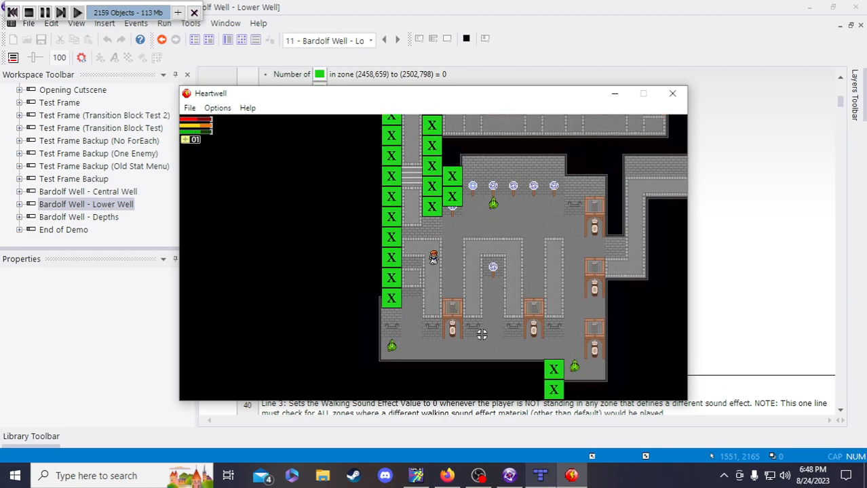
{"action": "key", "text": "w"}
{"action": "key", "text": "s"}
{"action": "key", "text": "d"}
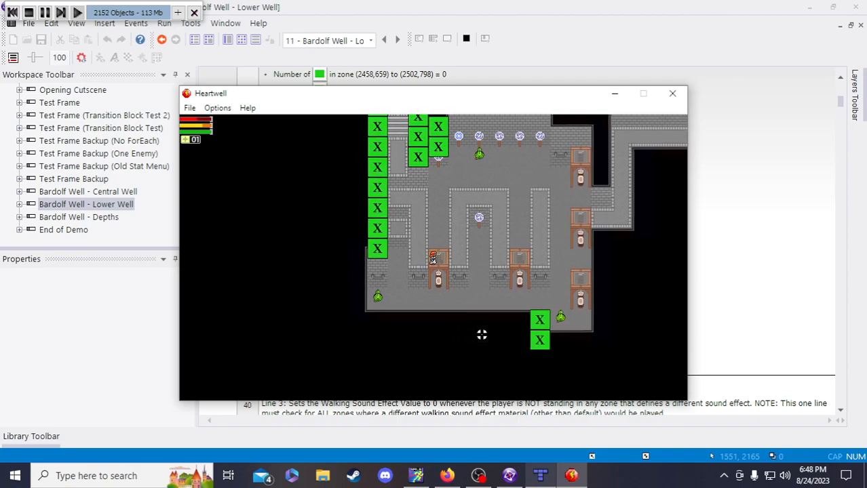
Open the stats menu on the table, view the Melee Stats and Ranged Stats pages, and close the menu
{"action": "key", "text": "Tab"}
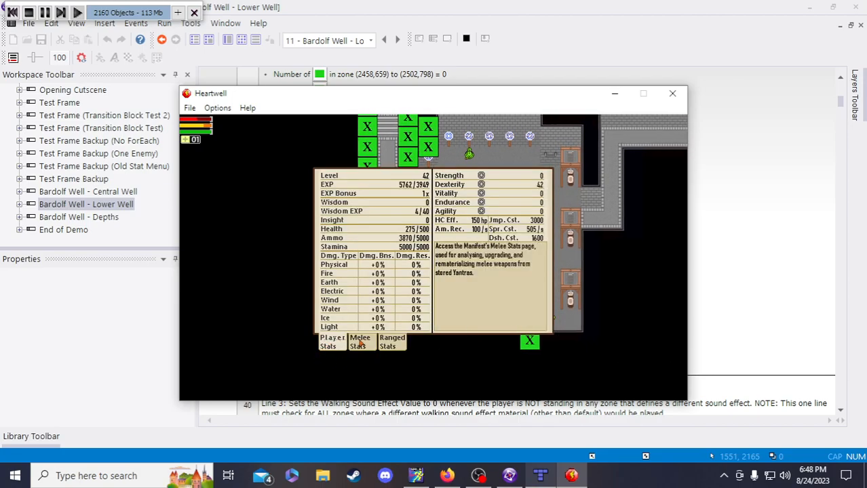
{"action": "left_click", "coordinate": [363, 344]}
{"action": "left_click", "coordinate": [381, 345]}
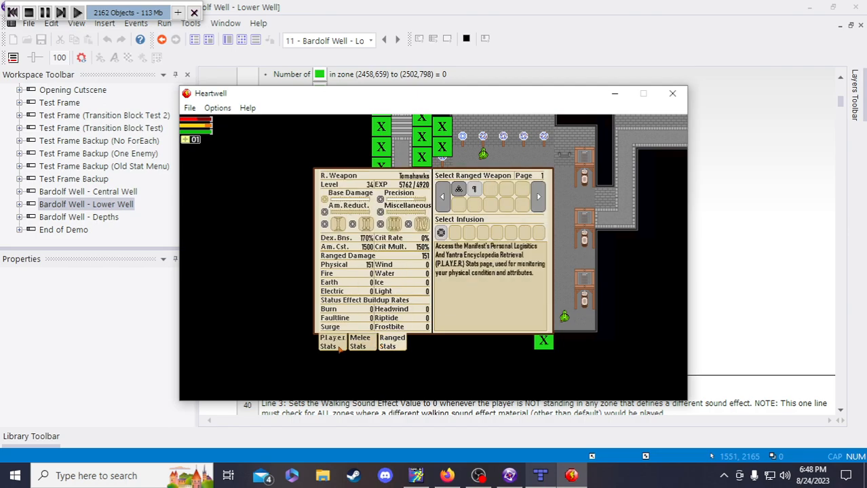
{"action": "key", "text": "Tab"}
Walk the player across the left wooden table to the middle walkway and back to the west walkway to test the footsteps
{"action": "key", "text": "w"}
{"action": "key", "text": "d"}
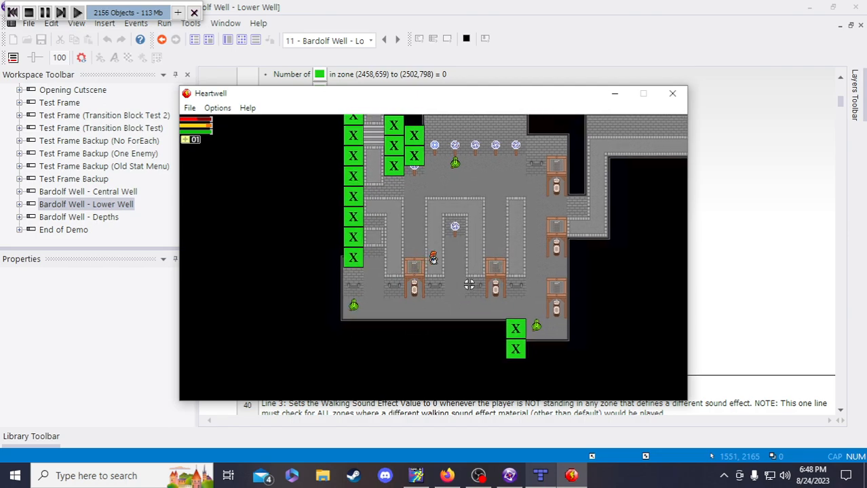
{"action": "key", "text": "w"}
{"action": "key", "text": "s"}
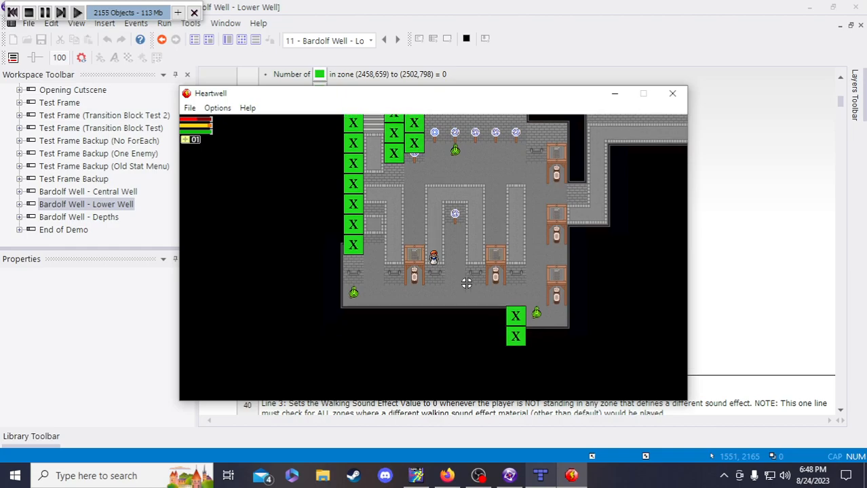
{"action": "key", "text": "a"}
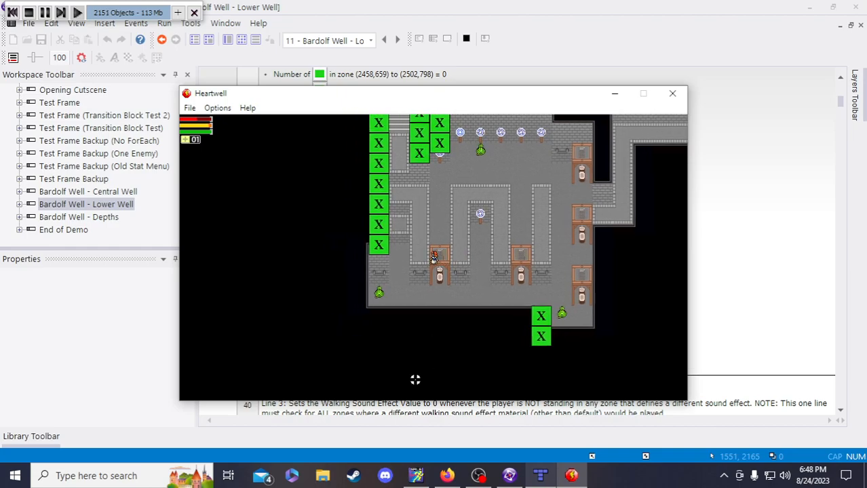
{"action": "key", "text": "d"}
{"action": "key", "text": "a"}
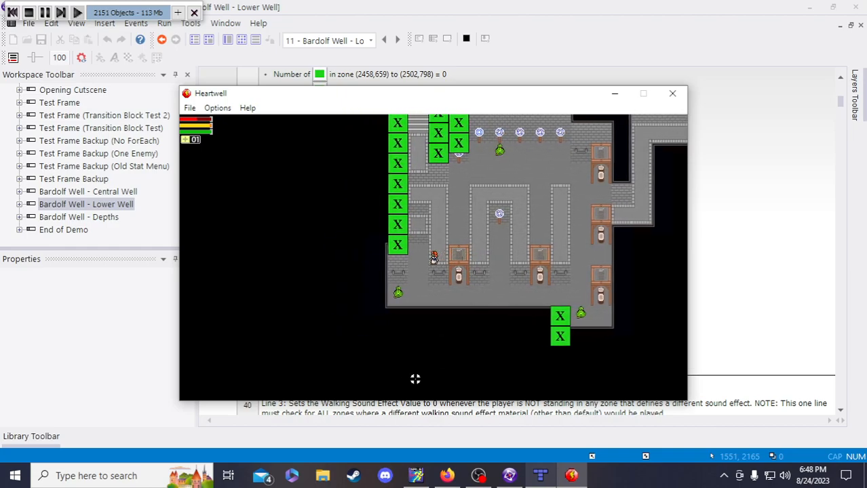
{"action": "key", "text": "a"}
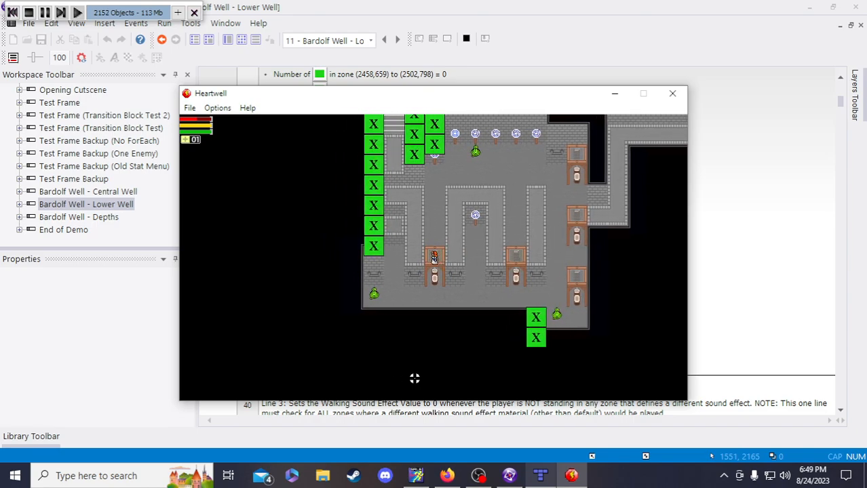
Test the walking sound at both side edges of the left wooden table with short steps on and off its top
{"action": "key", "text": "a"}
{"action": "key", "text": "d"}
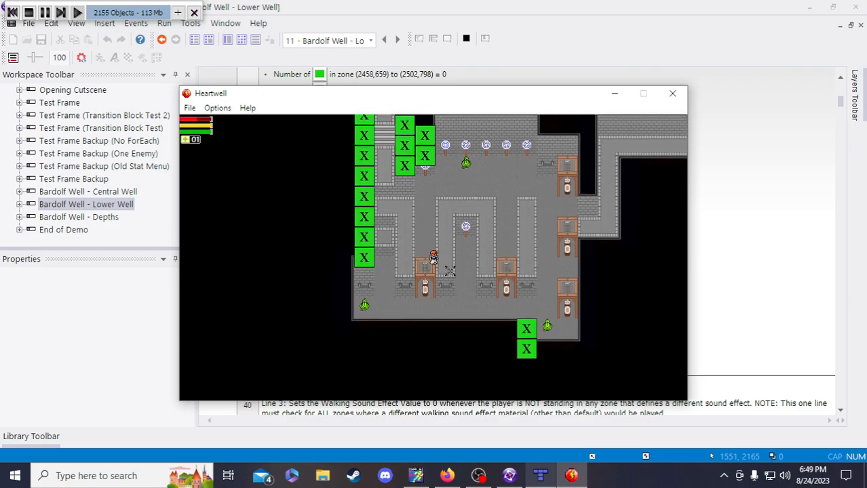
{"action": "key", "text": "w"}
{"action": "key", "text": "s"}
{"action": "key", "text": "w"}
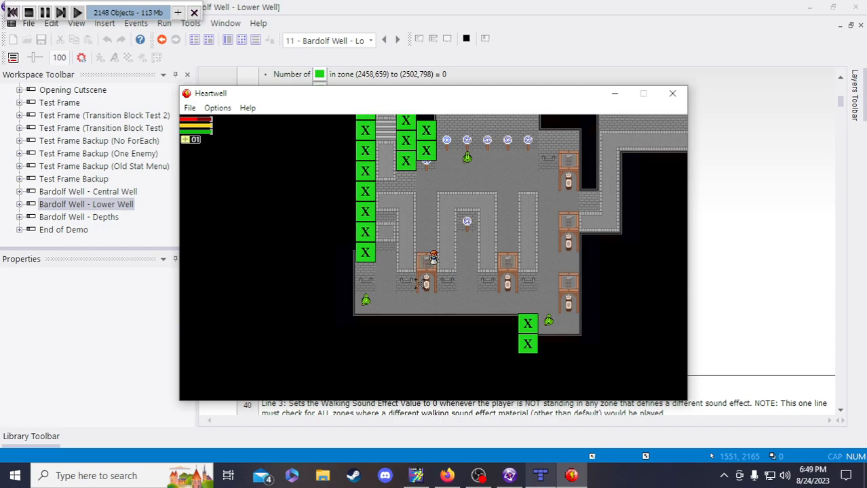
{"action": "key", "text": "a"}
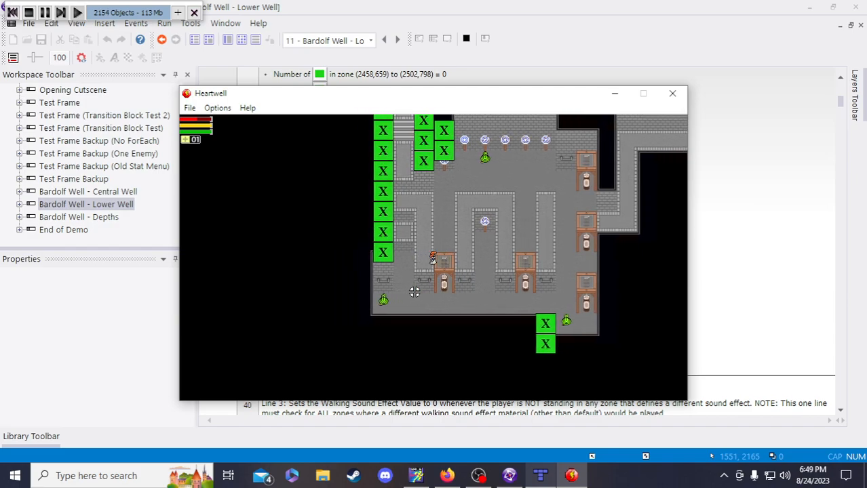
{"action": "key", "text": "w"}
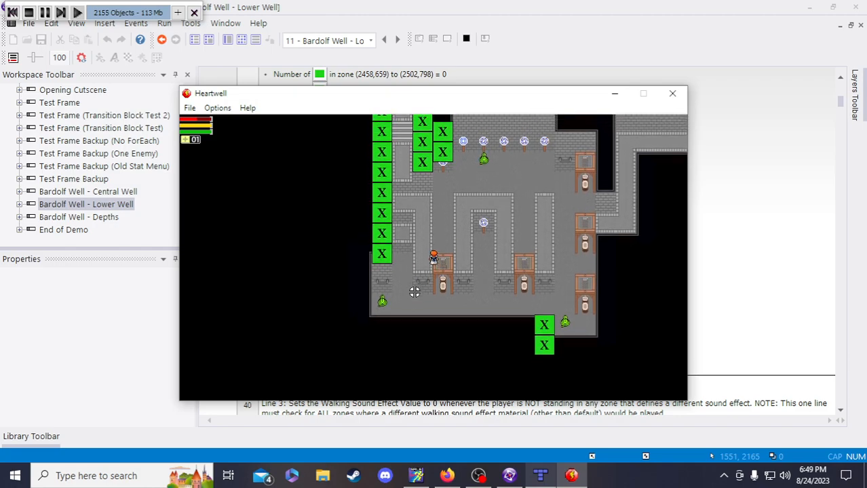
{"action": "key", "text": "w"}
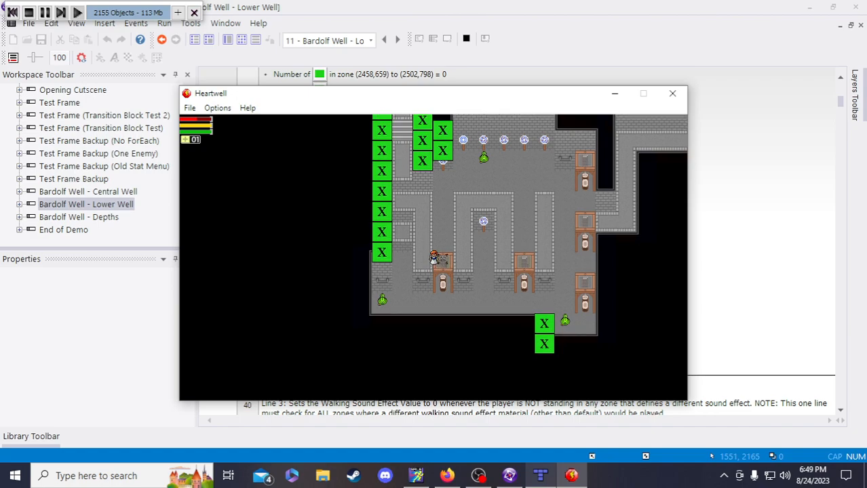
Move the player just above the left table's back edge and cross between the two neighbouring walkways to test the sound there
{"action": "key", "text": "a"}
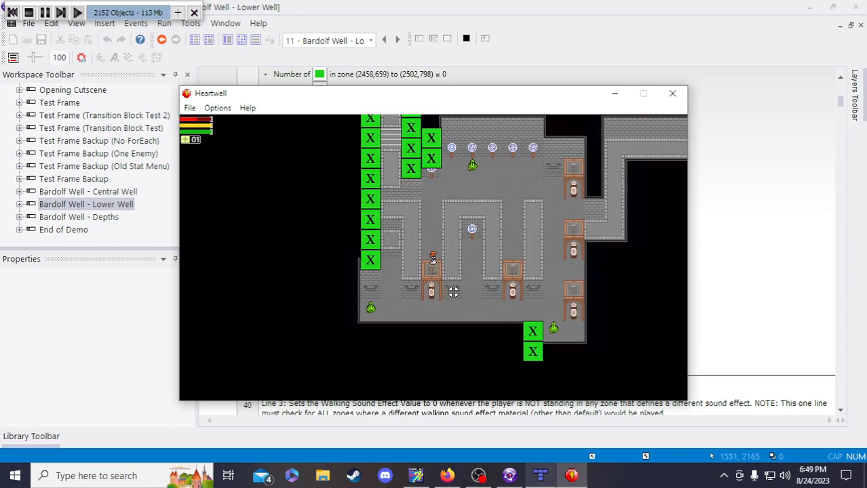
{"action": "key", "text": "w"}
{"action": "key", "text": "d"}
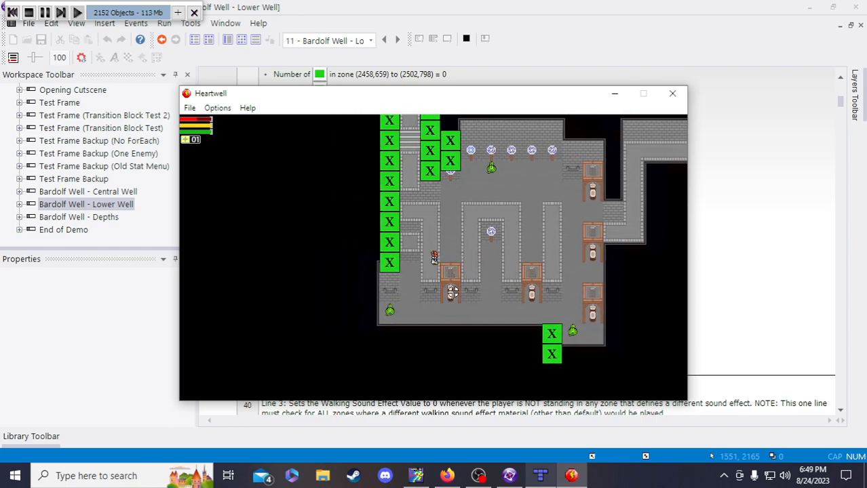
{"action": "key", "text": "d"}
{"action": "key", "text": "d"}
{"action": "key", "text": "a"}
{"action": "key", "text": "w"}
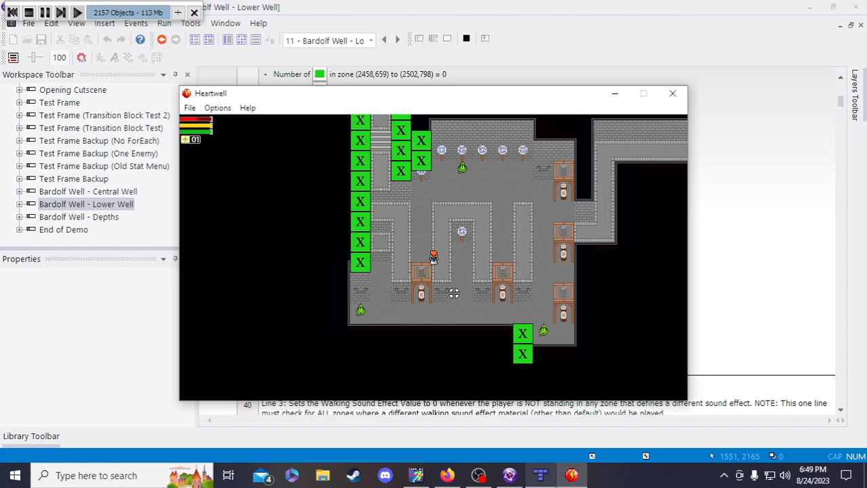
{"action": "key", "text": "a"}
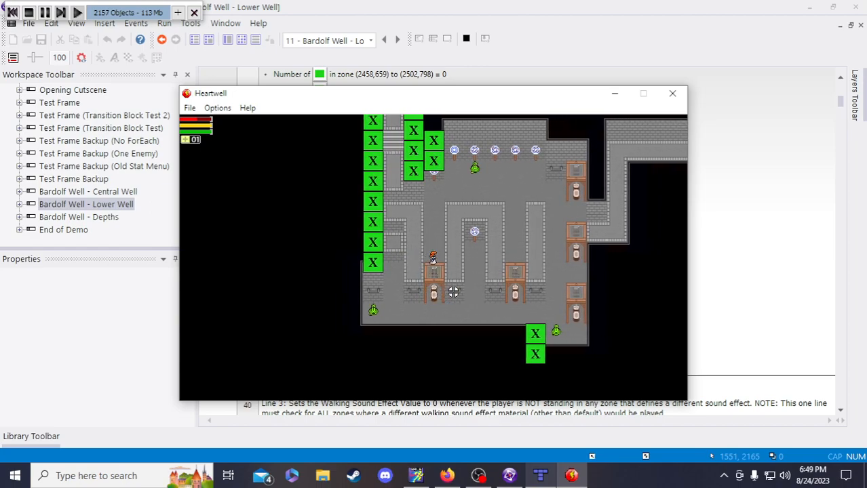
Walk back and forth repeatedly along the left table's back edge between the west and middle walkways to check the sound zone boundary
{"action": "key", "text": "Left"}
{"action": "key", "text": "Right"}
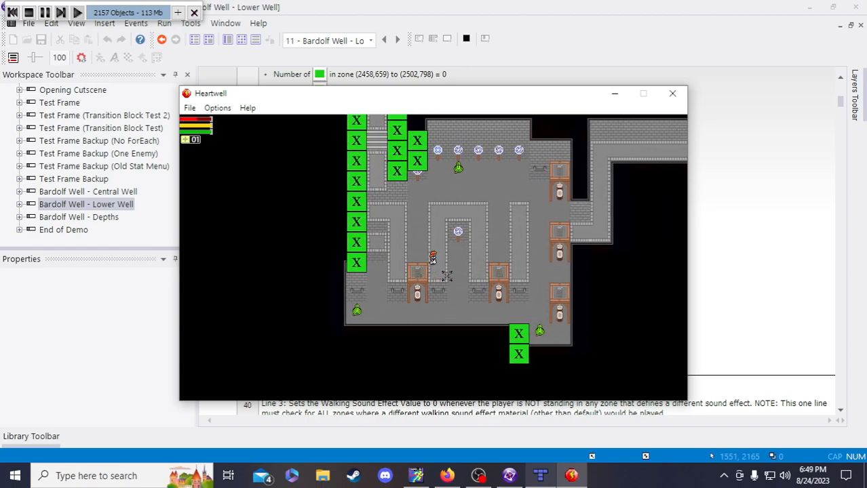
{"action": "key", "text": "Left"}
{"action": "key", "text": "Right"}
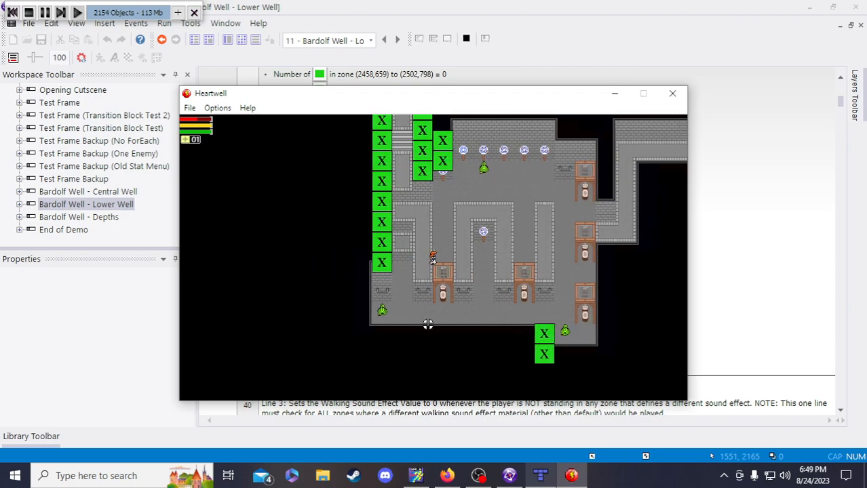
{"action": "key", "text": "Right"}
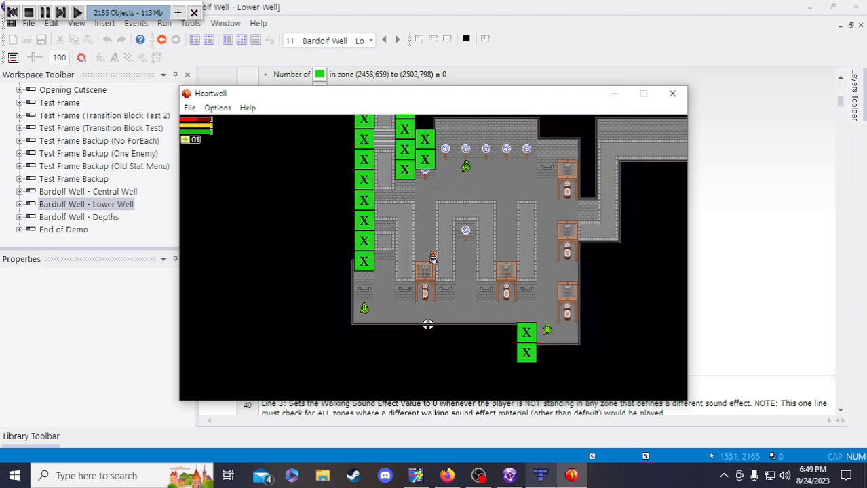
{"action": "key", "text": "Left"}
{"action": "key", "text": "Right"}
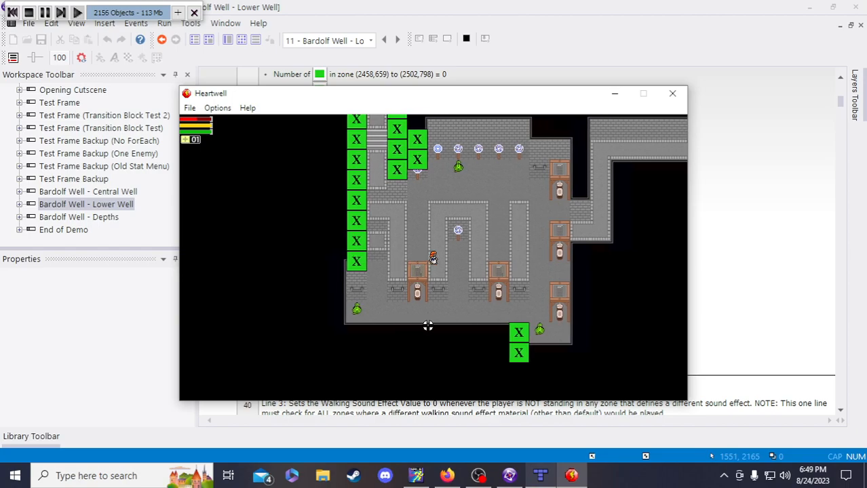
{"action": "key", "text": "Left"}
{"action": "key", "text": "Left"}
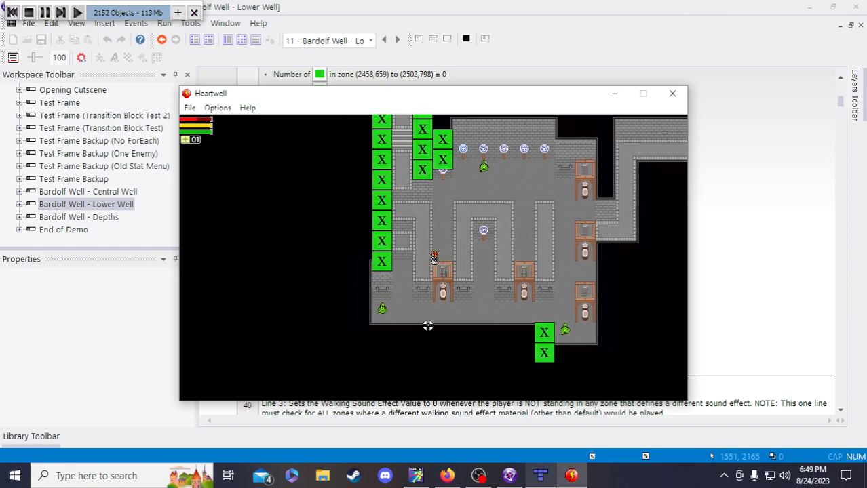
{"action": "key", "text": "Right"}
{"action": "key", "text": "Left"}
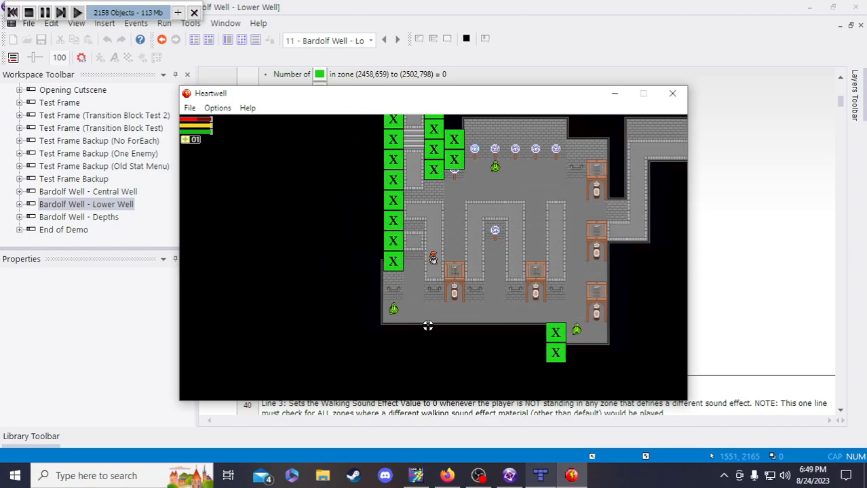
Walk the player back and forth along the left wooden table's back edge and east to the middle alcove to test the footsteps
{"action": "key", "text": "Right"}
{"action": "key", "text": "Left"}
{"action": "key", "text": "Right"}
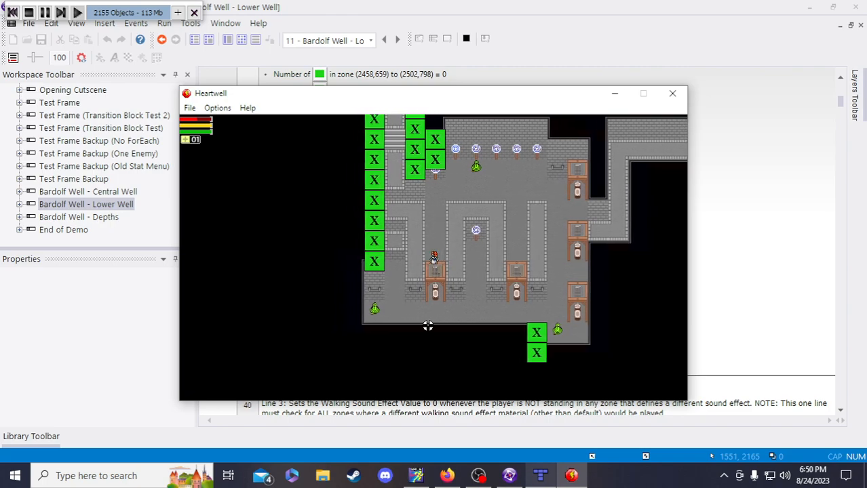
{"action": "key", "text": "Left"}
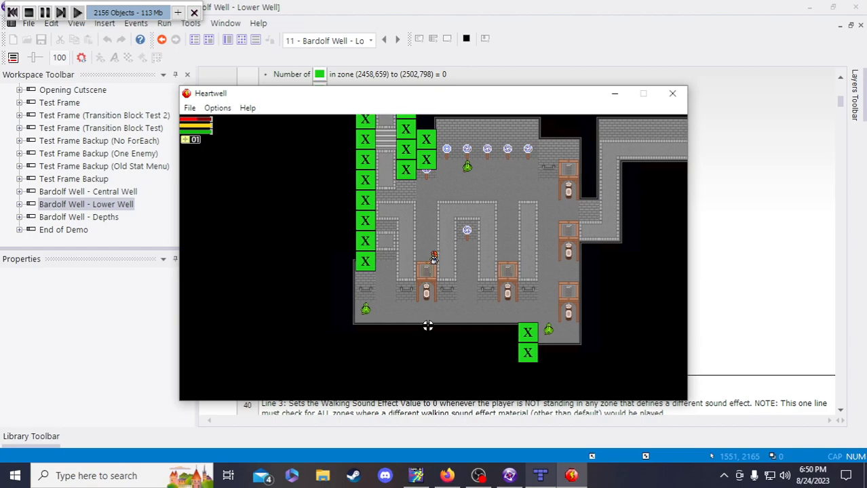
{"action": "key", "text": "Right"}
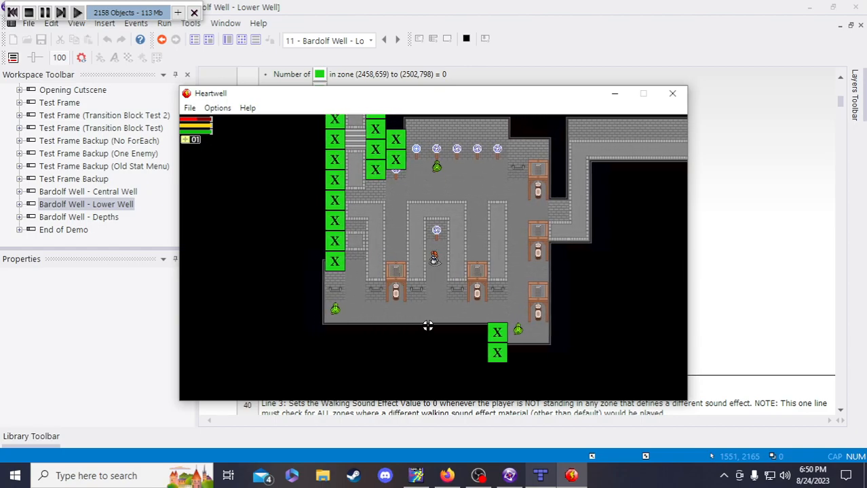
Walk the player from the middle alcove to the west wall, up the west ledge and back beside the left table to test the footsteps
{"action": "key", "text": "Down"}
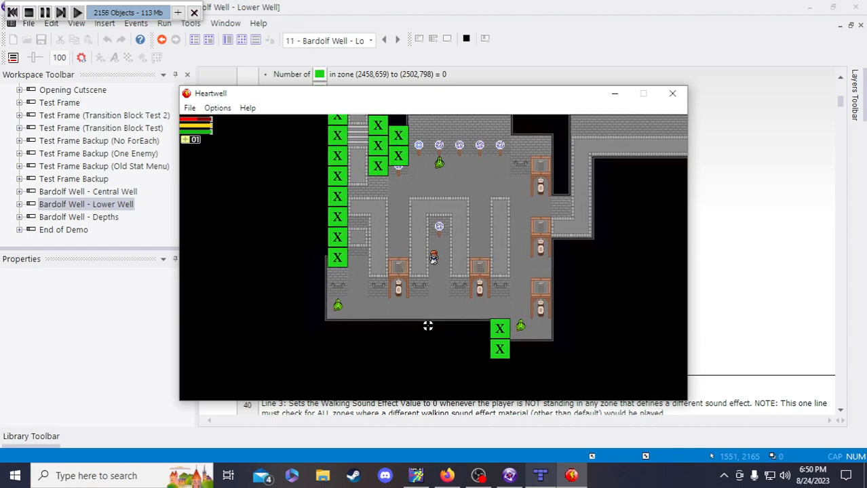
{"action": "key", "text": "Up"}
{"action": "key", "text": "Left"}
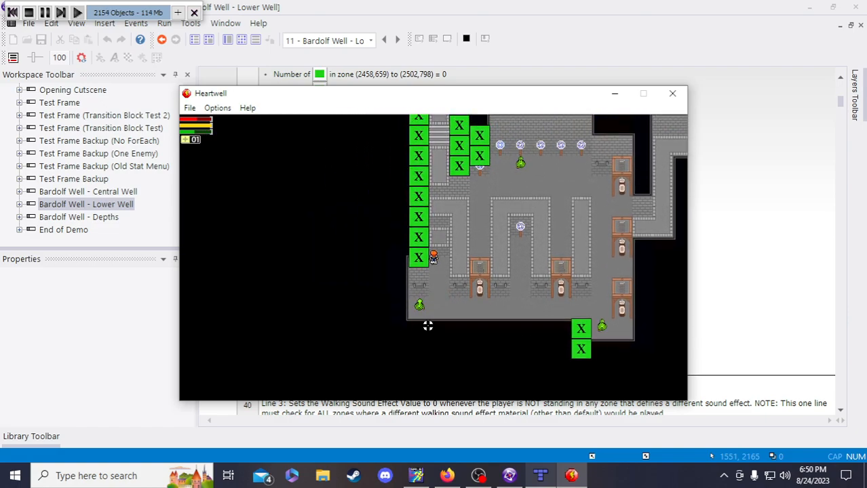
{"action": "key", "text": "Up"}
{"action": "key", "text": "Right"}
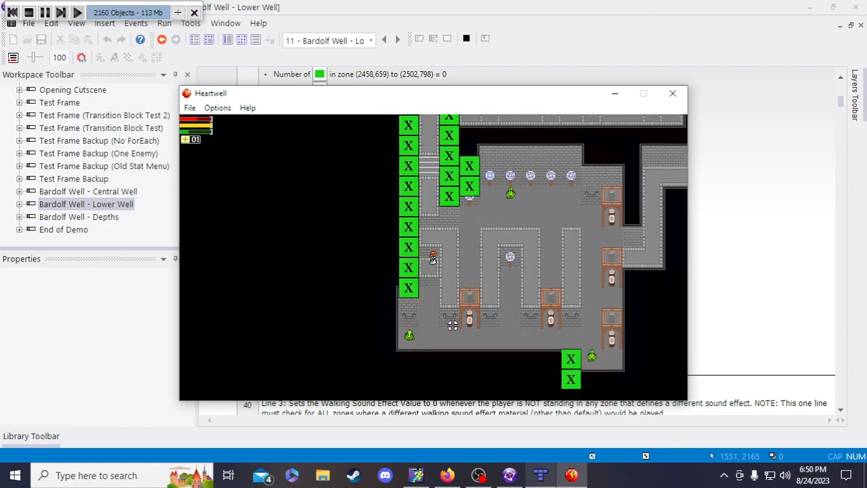
{"action": "key", "text": "Right"}
{"action": "key", "text": "Down"}
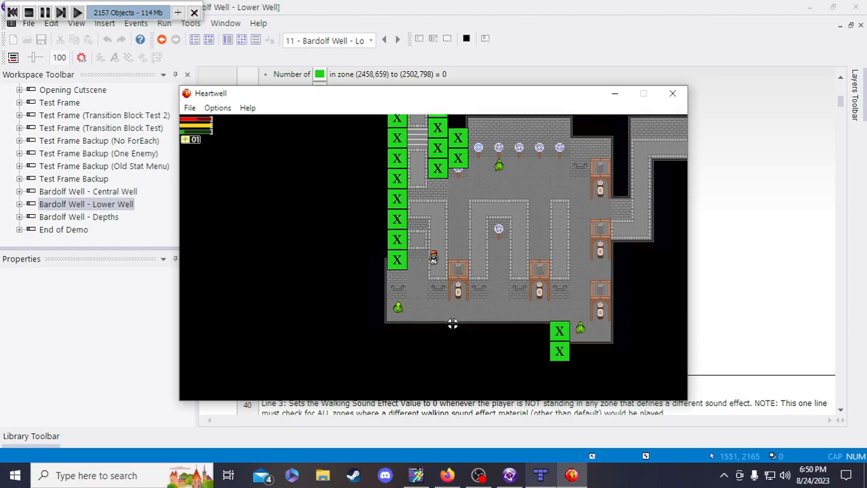
Test the walking sound with repeated crossings over the left wooden table's top, and close the running game
{"action": "key", "text": "Right"}
{"action": "key", "text": "Left"}
{"action": "key", "text": "Right"}
{"action": "key", "text": "Left"}
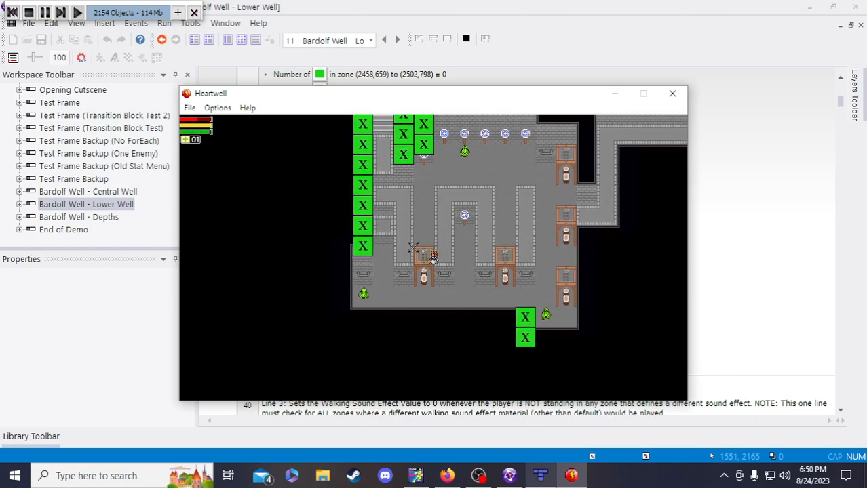
{"action": "key", "text": "Right"}
{"action": "key", "text": "Right"}
{"action": "key", "text": "Left"}
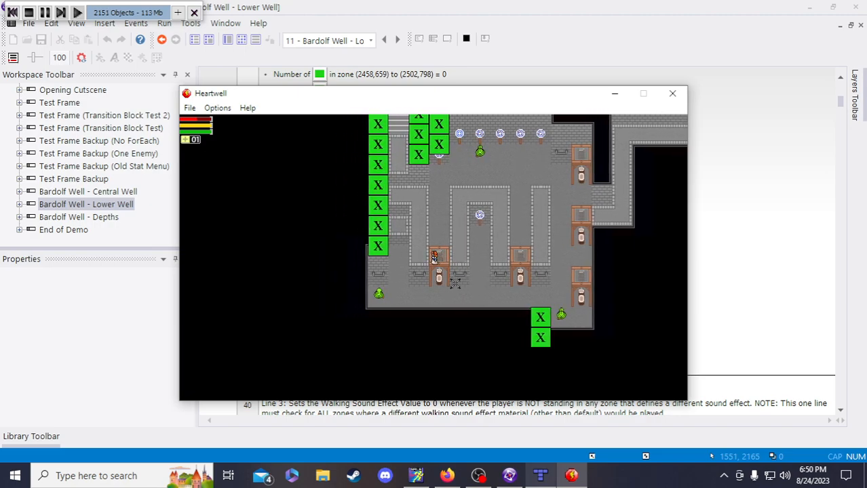
{"action": "left_click", "coordinate": [679, 102]}
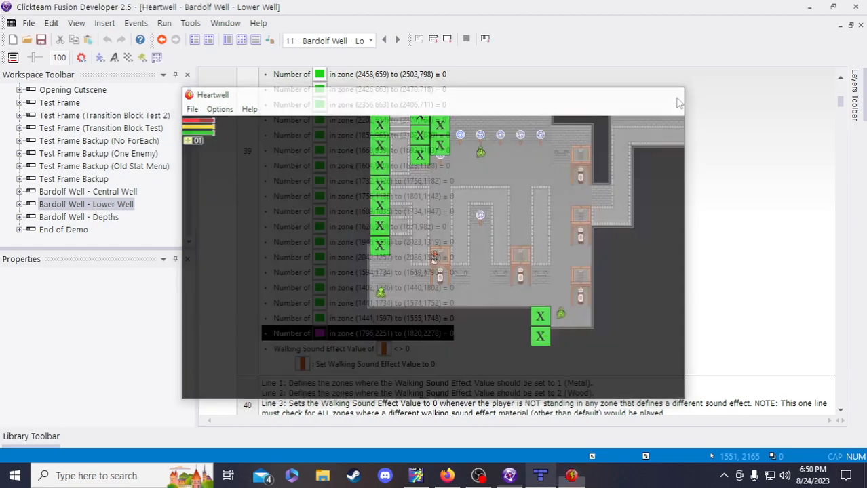
In the event that resets the Walking Sound Effect Value to 0, set the last player zone's vertical range to 2250 to 2275
{"action": "double_click", "coordinate": [400, 333]}
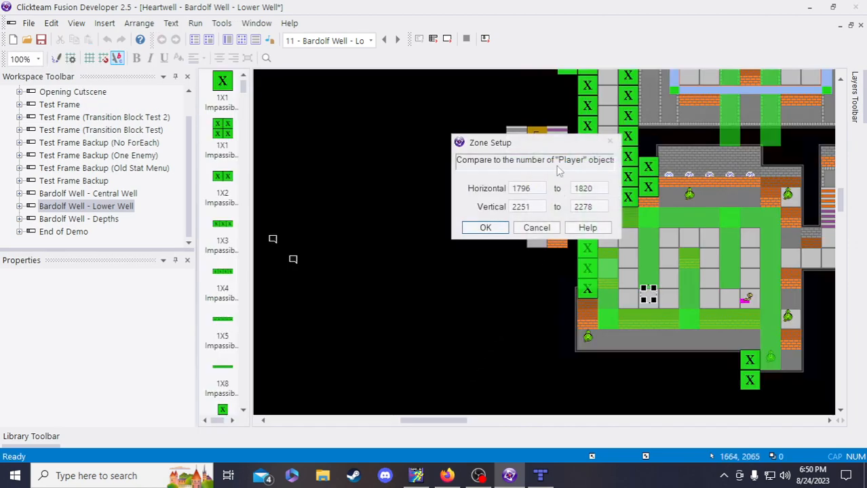
{"action": "left_click_drag", "start_coordinate": [525, 206], "coordinate": [530, 207]}
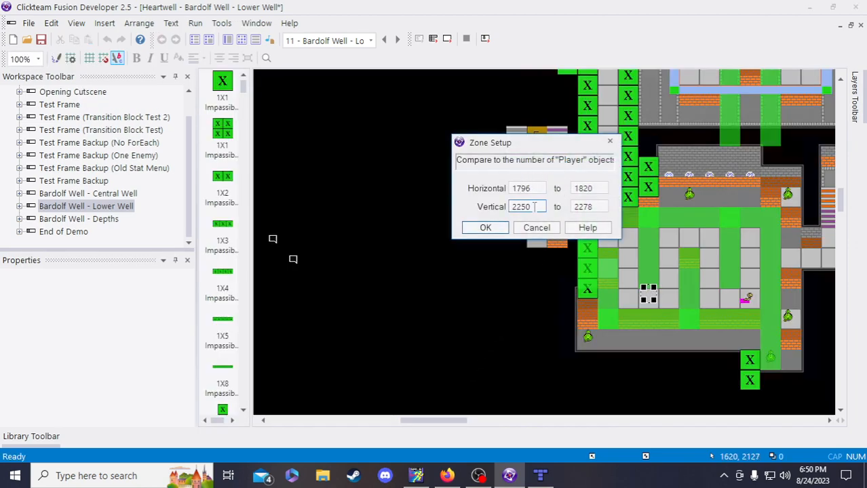
{"action": "left_click_drag", "start_coordinate": [587, 207], "coordinate": [592, 207]}
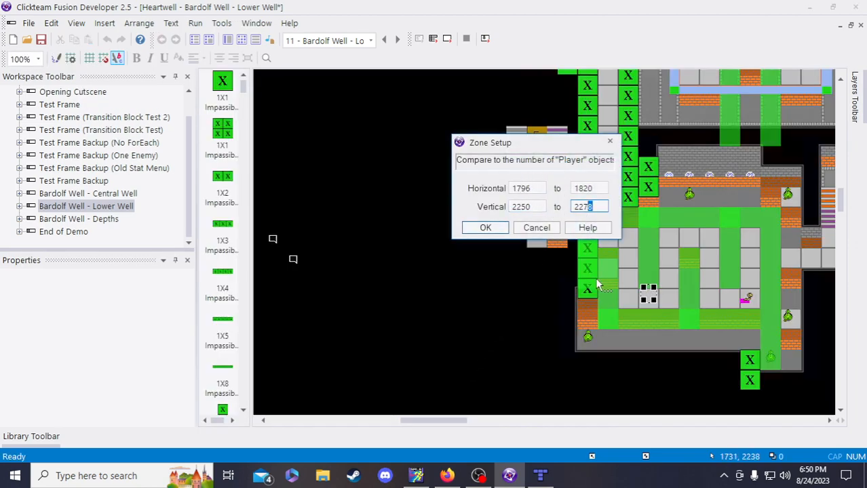
{"action": "type", "text": "5"}
{"action": "left_click", "coordinate": [500, 232]}
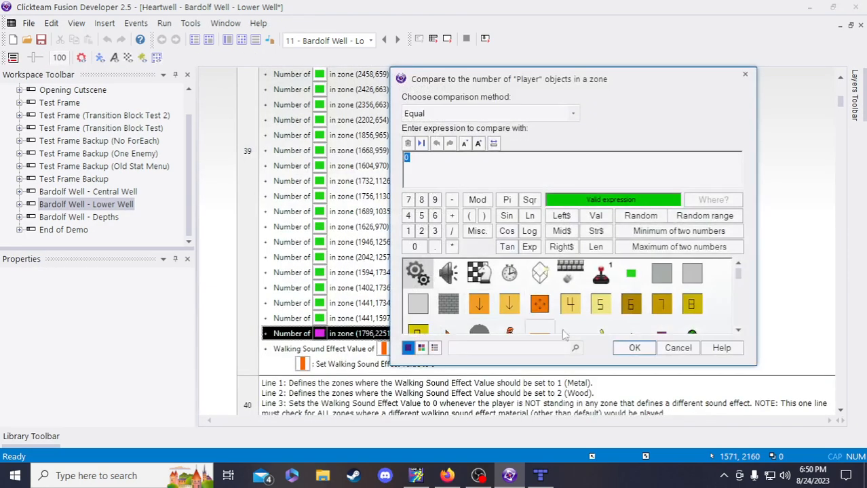
{"action": "left_click", "coordinate": [620, 350]}
Set the last player zone in the Metal event (value 1) to a vertical range of 2250 to 2275, and save the project
{"action": "scroll", "coordinate": [464, 310], "scroll_direction": "up", "scroll_amount": 10}
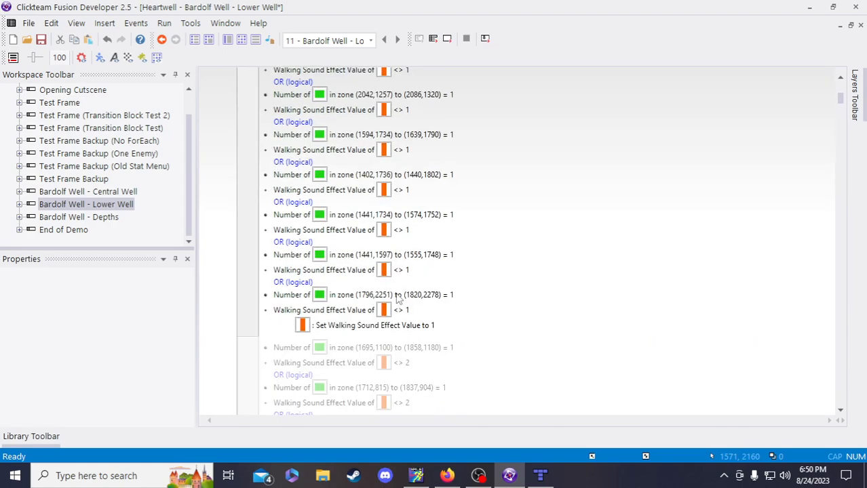
{"action": "double_click", "coordinate": [399, 300]}
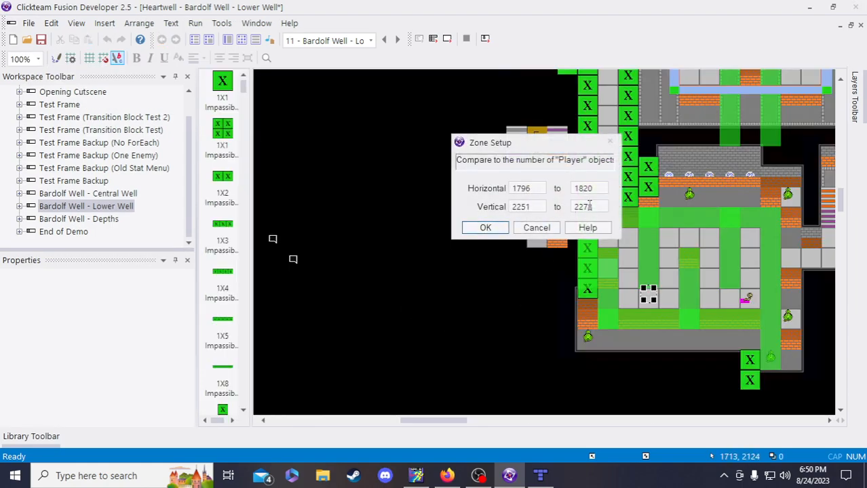
{"action": "left_click", "coordinate": [529, 207]}
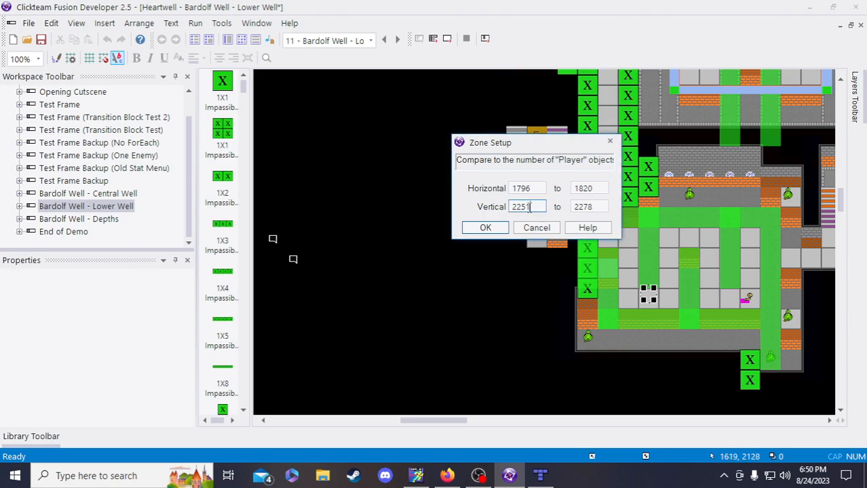
{"action": "key", "text": "BackSpace"}
{"action": "type", "text": "0"}
{"action": "left_click", "coordinate": [590, 206]}
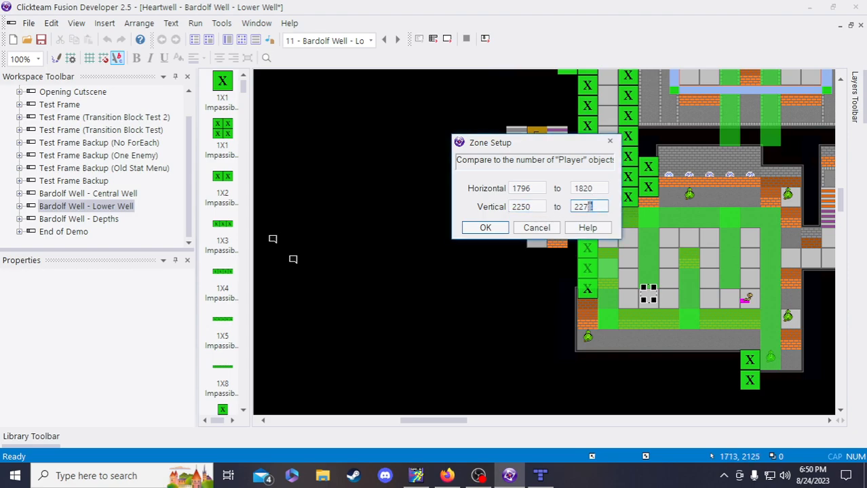
{"action": "type", "text": "5"}
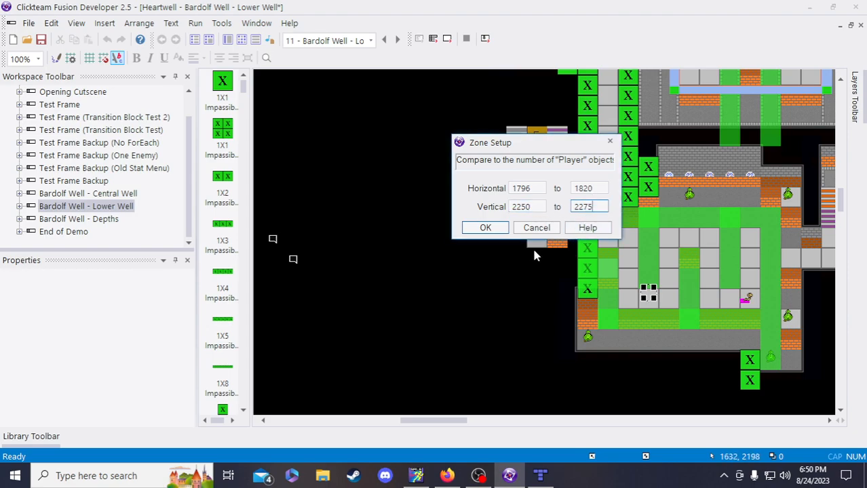
{"action": "left_click", "coordinate": [498, 233]}
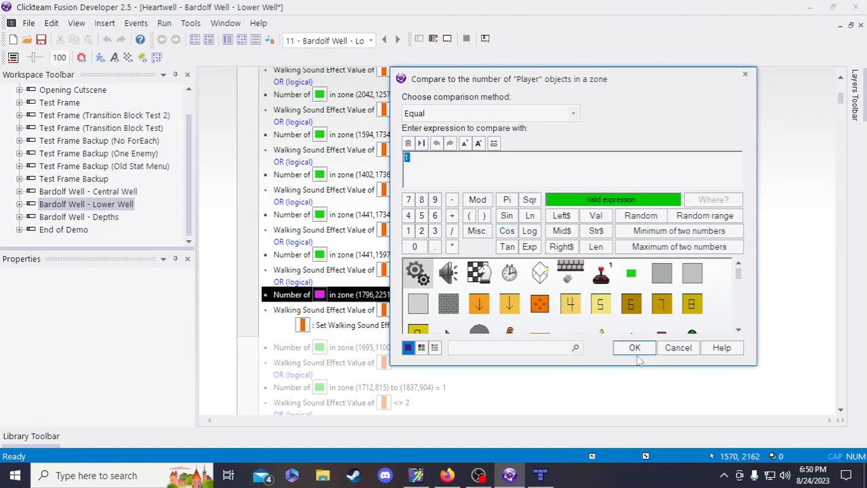
{"action": "left_click", "coordinate": [635, 352]}
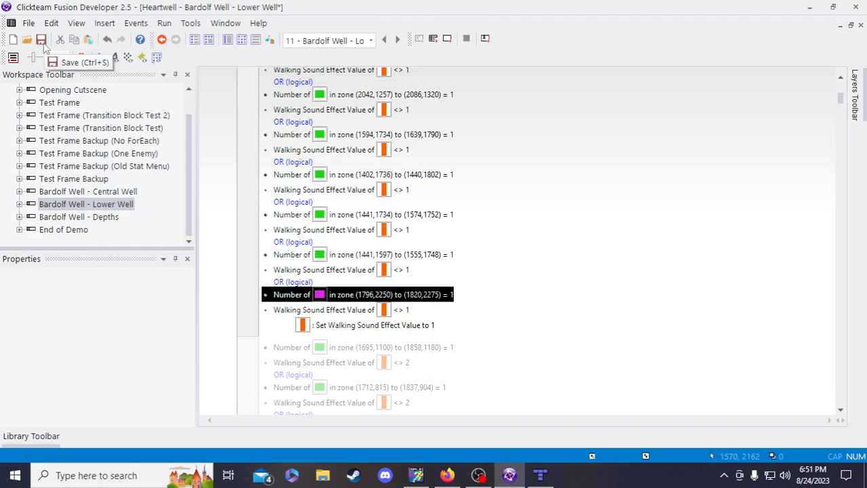
{"action": "left_click", "coordinate": [41, 40]}
Run the Lower Well frame and move the player across the black area to the stairs northwest of the vegetable beds
{"action": "left_click", "coordinate": [446, 38]}
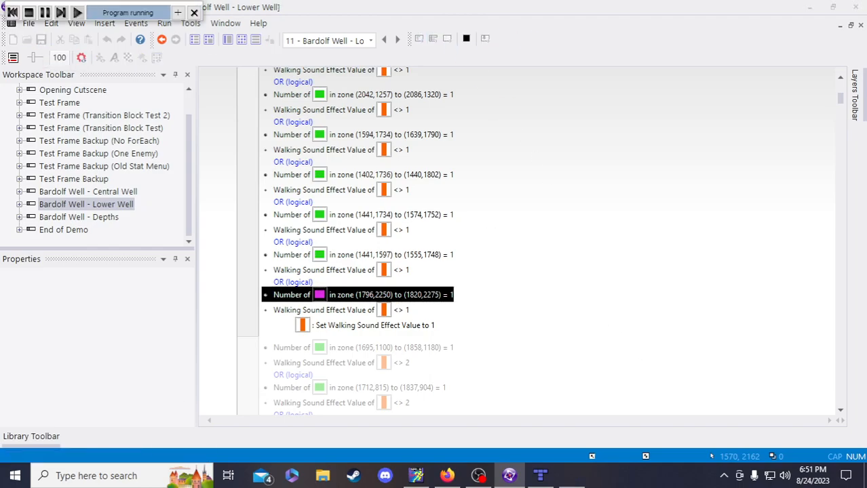
{"action": "key", "text": "Right"}
{"action": "key", "text": "Up"}
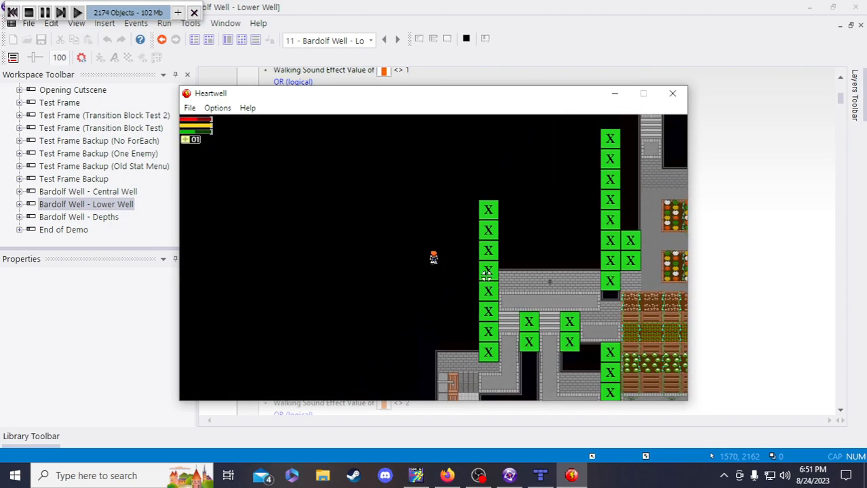
{"action": "key", "text": "Right"}
{"action": "key", "text": "Up"}
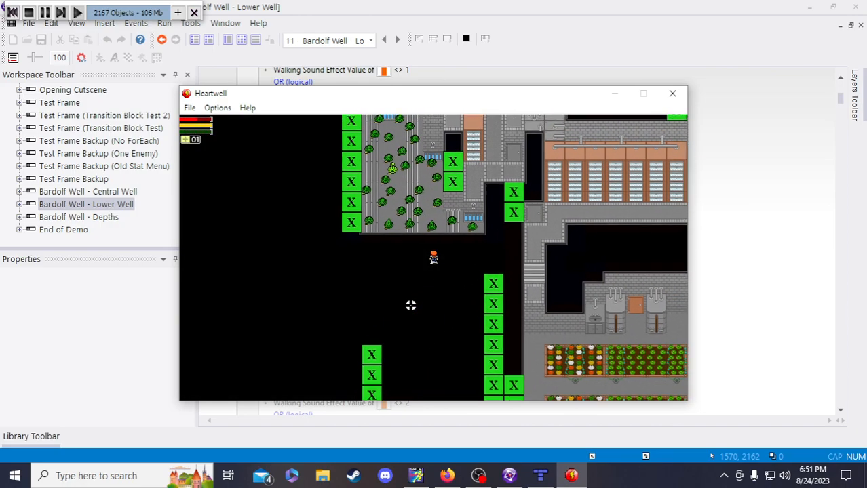
{"action": "key", "text": "Right"}
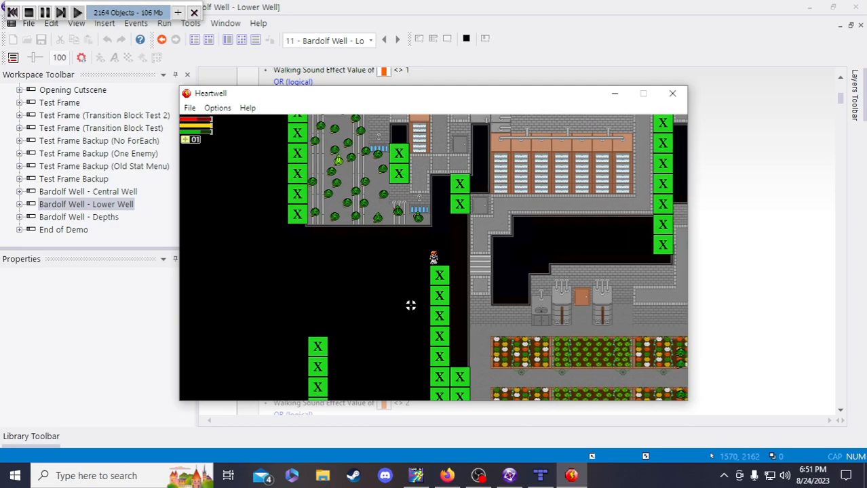
{"action": "key", "text": "Right"}
{"action": "key", "text": "Down"}
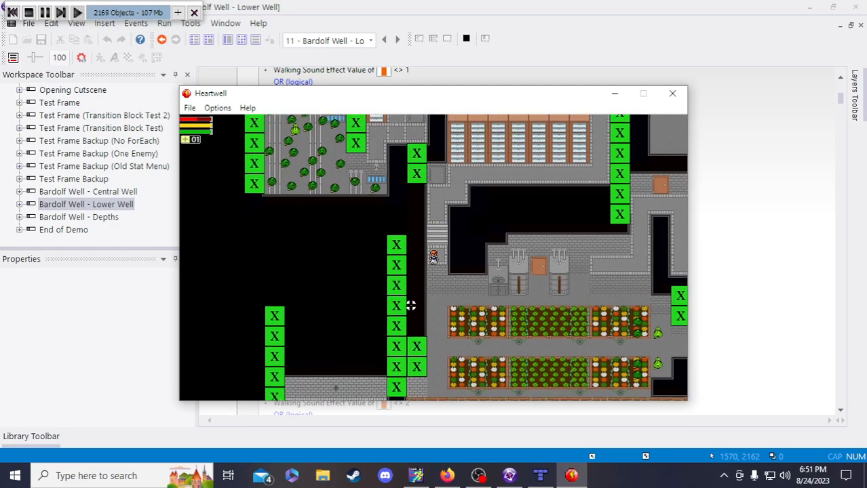
Walk the player over the sink and the left metal tank to the space above the wooden door to test the footsteps
{"action": "key", "text": "Right"}
{"action": "key", "text": "Up"}
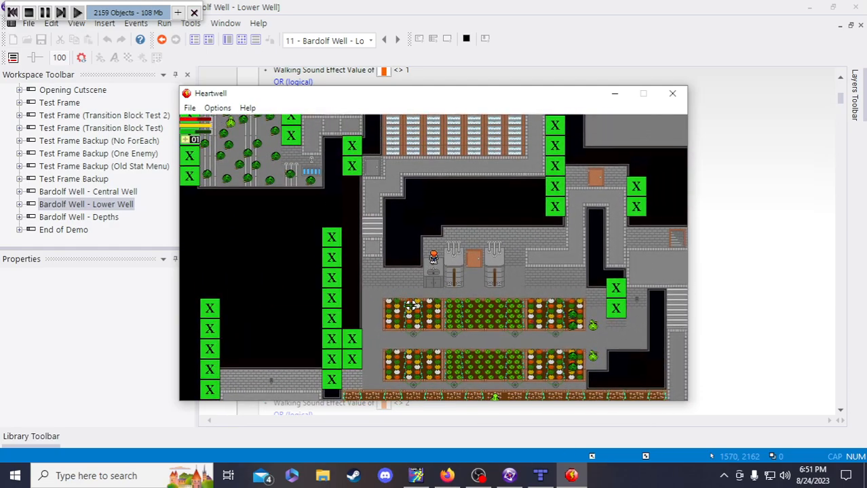
{"action": "key", "text": "Right"}
{"action": "key", "text": "Up"}
{"action": "key", "text": "Right"}
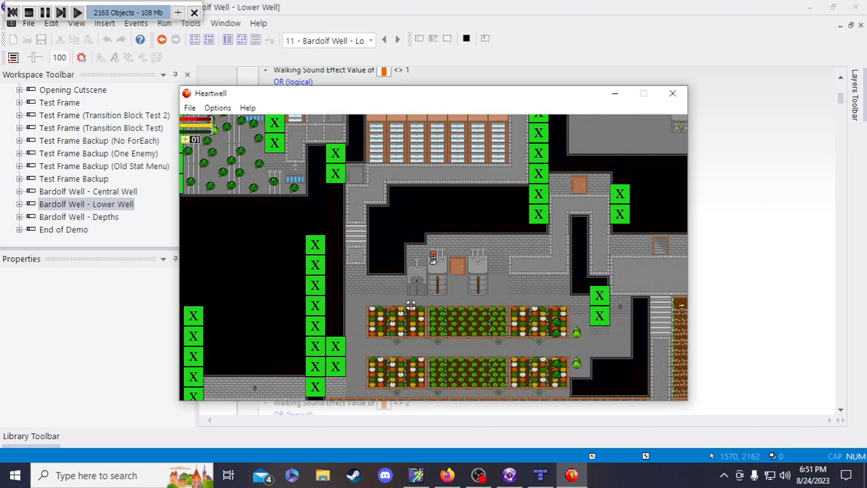
{"action": "key", "text": "Right"}
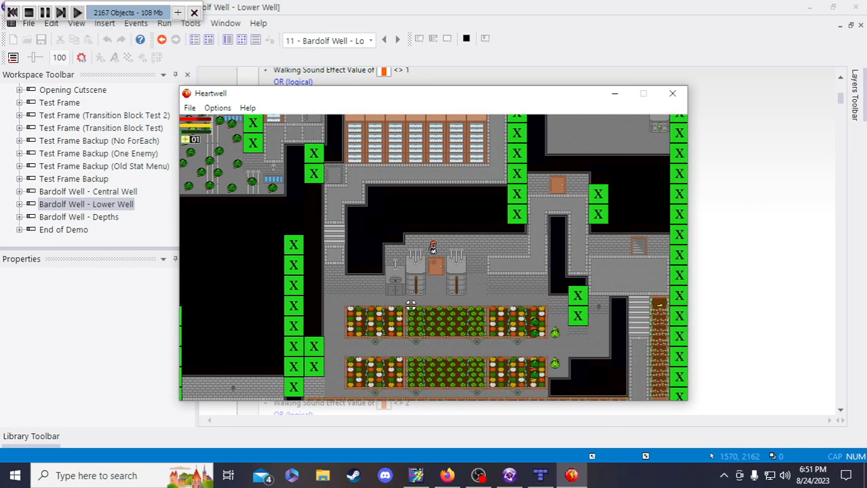
Walk the player in front of the wooden door, back to the sink and across to the right metal tank's top to test the sound
{"action": "key", "text": "Down"}
{"action": "key", "text": "Up"}
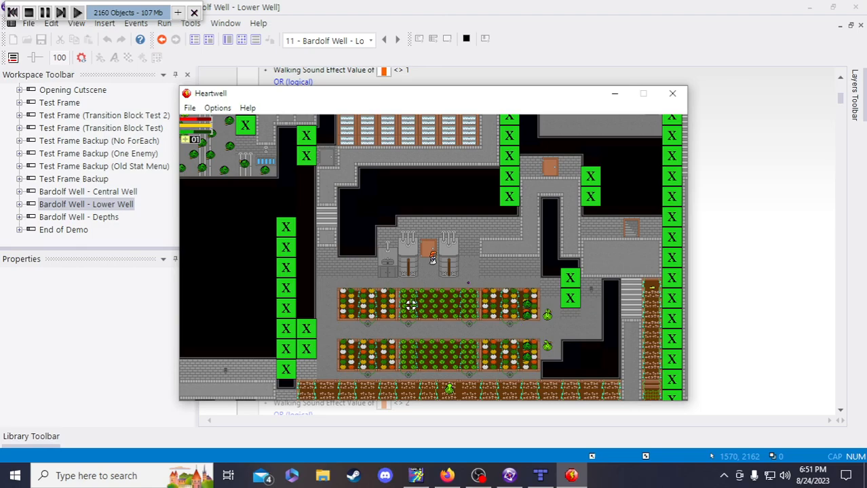
{"action": "key", "text": "Left"}
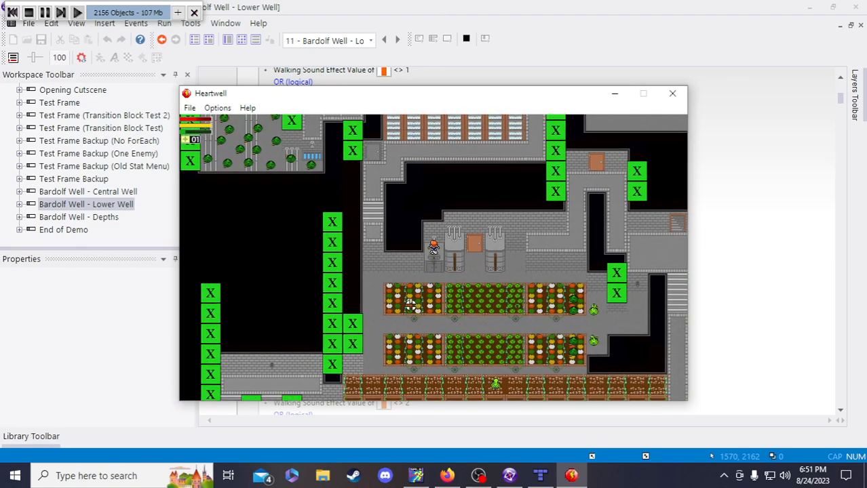
{"action": "key", "text": "Right"}
{"action": "key", "text": "Right"}
{"action": "key", "text": "Up"}
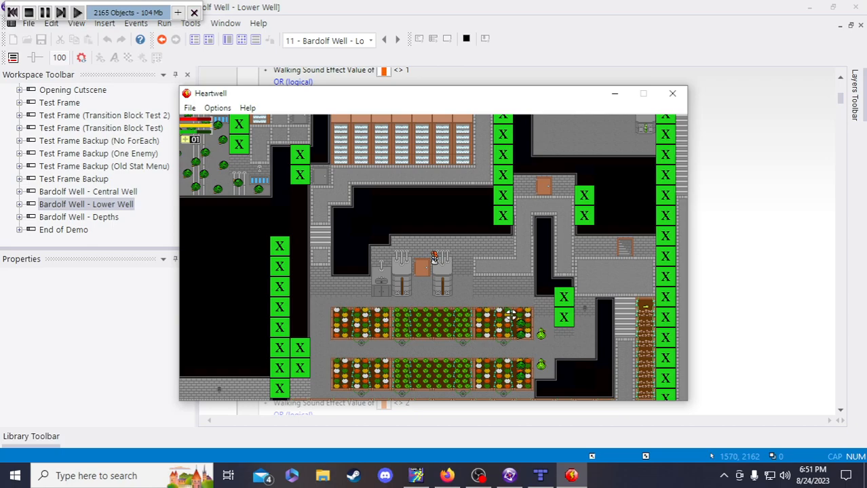
Walk the player from the right metal tank to the room with the long white tables and out west to the corridor
{"action": "key", "text": "Right"}
{"action": "key", "text": "Up"}
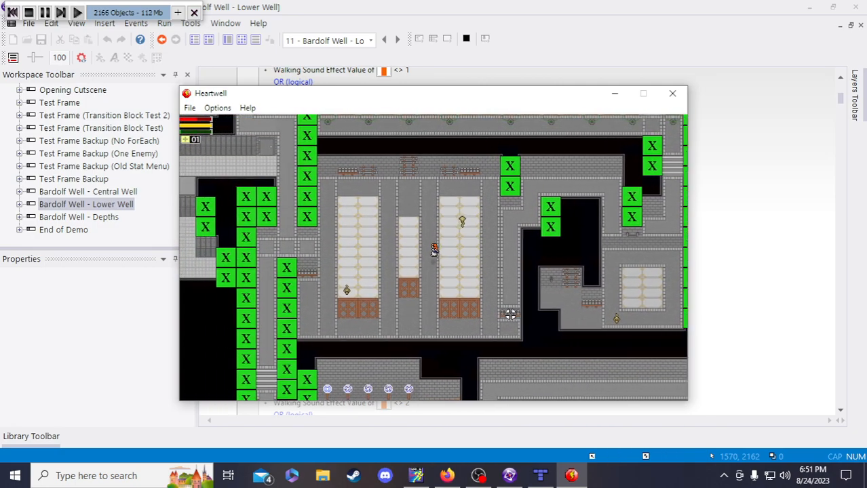
{"action": "key", "text": "a"}
{"action": "key", "text": "w"}
{"action": "key", "text": "d"}
{"action": "key", "text": "s"}
{"action": "key", "text": "w"}
{"action": "key", "text": "s"}
{"action": "key", "text": "a"}
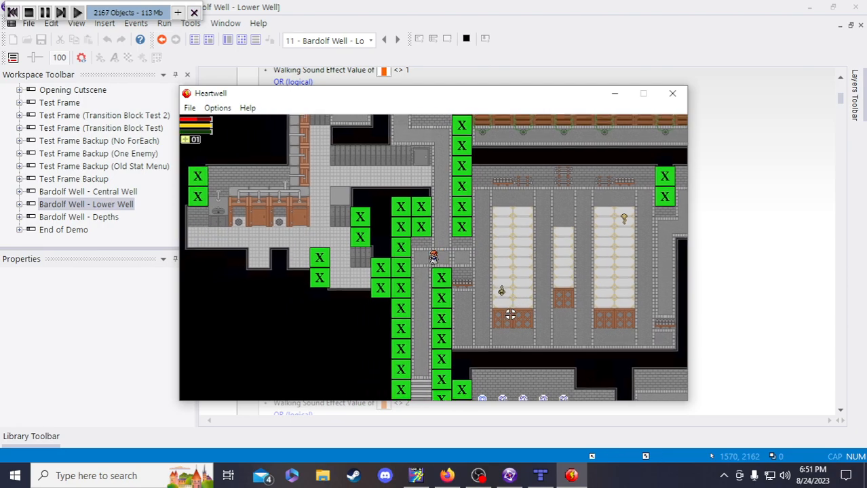
Walk the player south down the corridor and stairs into the lower room, beside its westernmost wooden desk
{"action": "key", "text": "s"}
{"action": "key", "text": "s"}
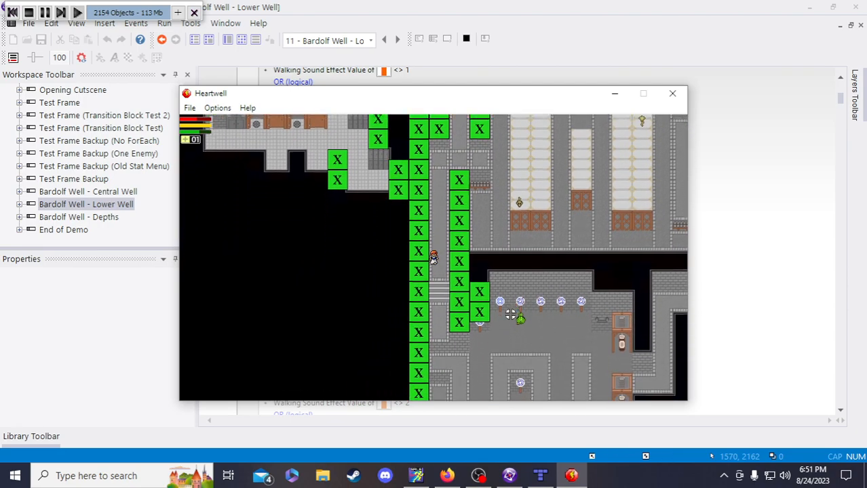
{"action": "key", "text": "s"}
{"action": "key", "text": "d"}
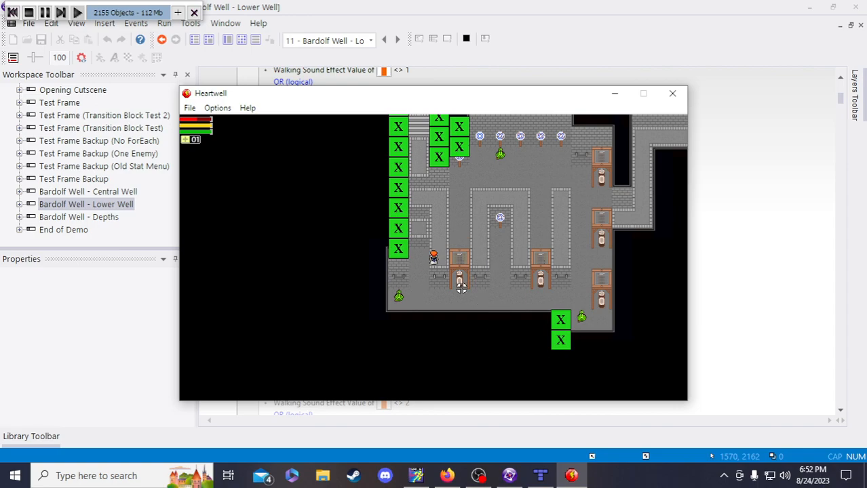
Walk the player around the ledge beside the westernmost wooden desk and onto the desktop to test the footsteps
{"action": "key", "text": "s"}
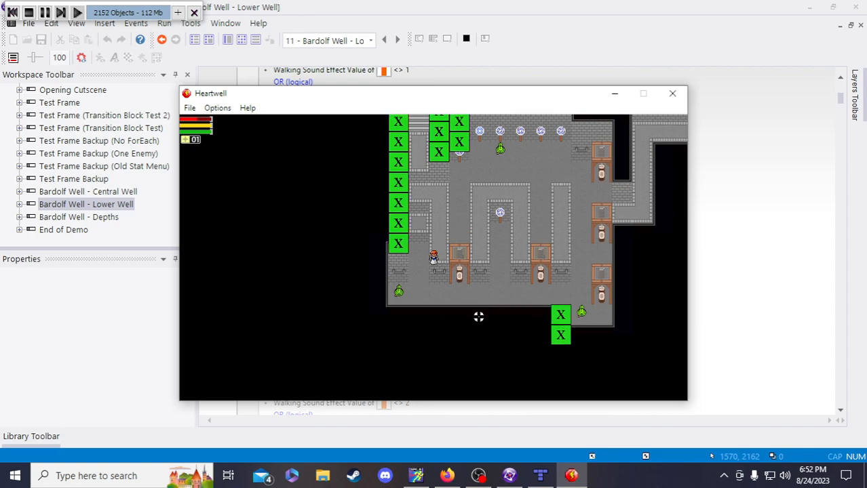
{"action": "key", "text": "d"}
{"action": "key", "text": "a"}
{"action": "key", "text": "a"}
{"action": "key", "text": "w"}
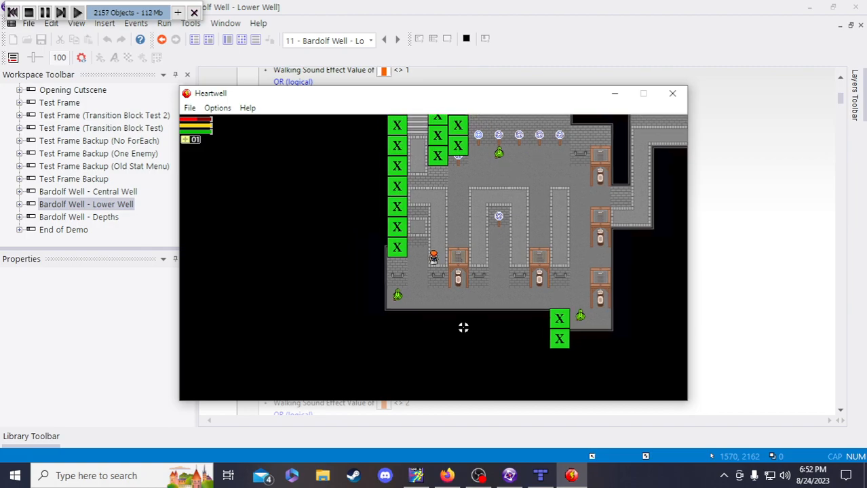
{"action": "key", "text": "s"}
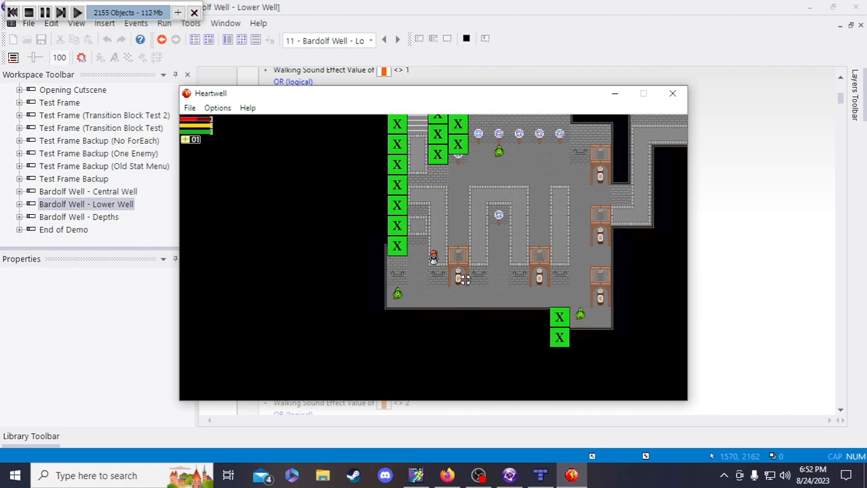
{"action": "key", "text": "d"}
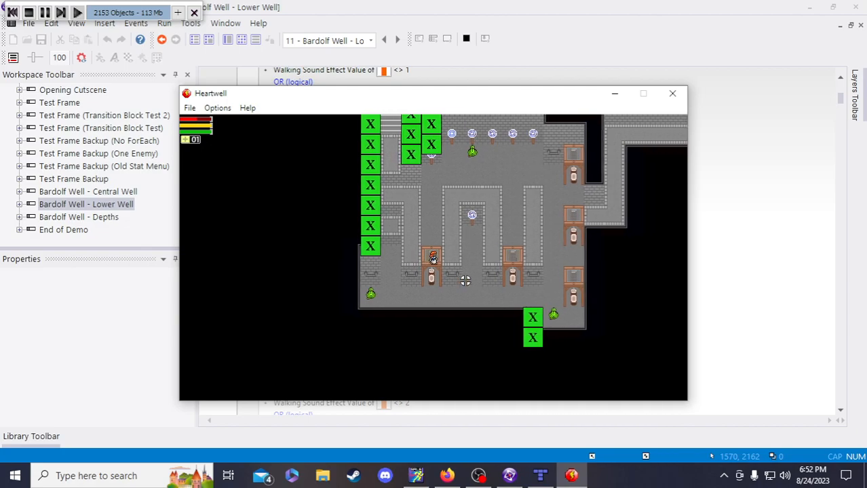
Walk the player back and forth over the desktop and off its upper west corner to test the zone's extent
{"action": "key", "text": "a"}
{"action": "key", "text": "d"}
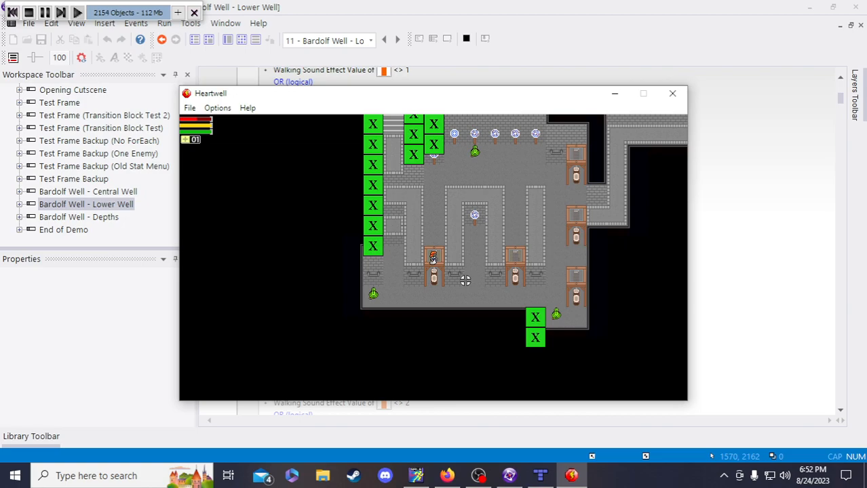
{"action": "key", "text": "s"}
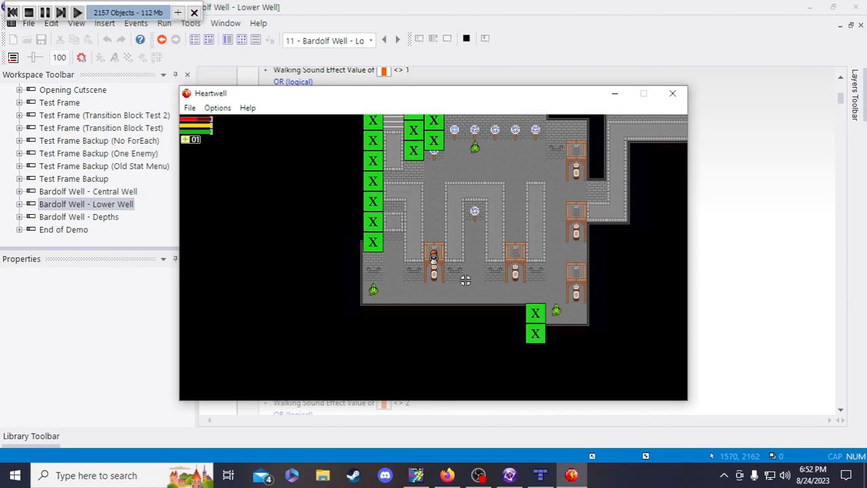
{"action": "key", "text": "d"}
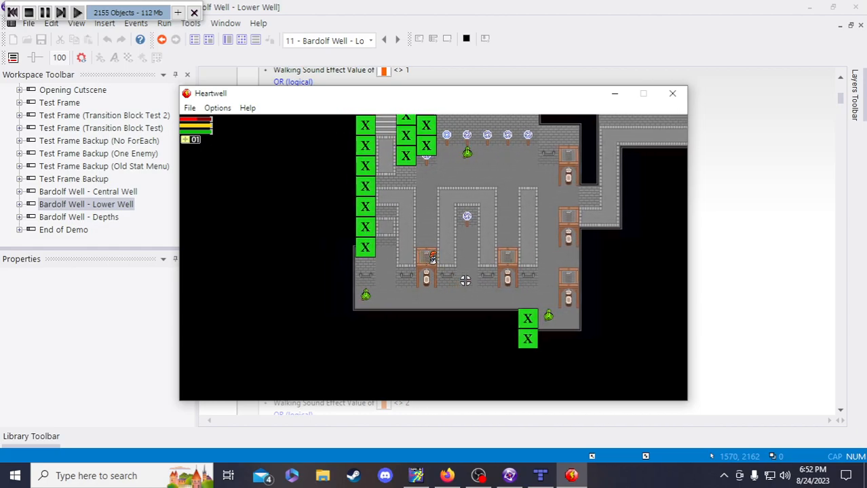
{"action": "key", "text": "d"}
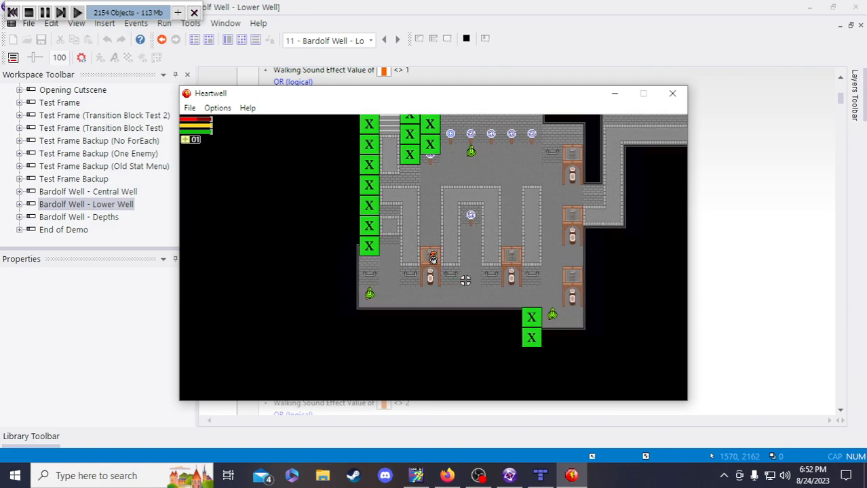
{"action": "key", "text": "a"}
{"action": "key", "text": "w"}
{"action": "key", "text": "d"}
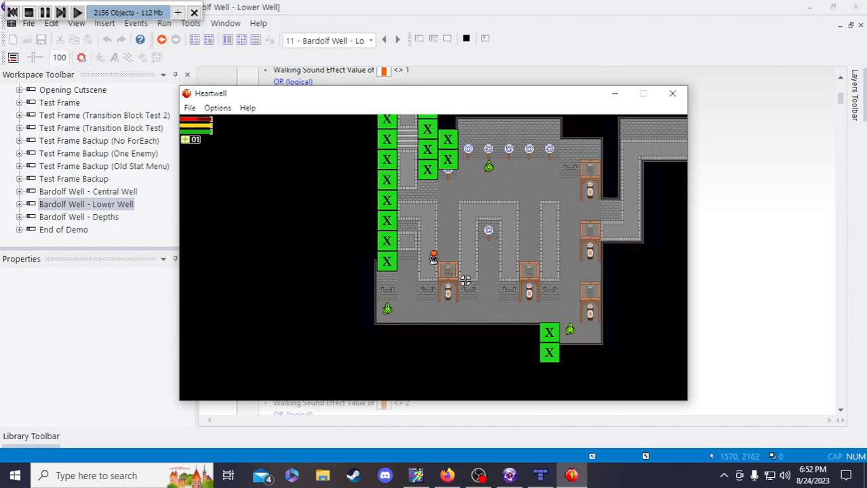
Walk the player sideways along the desk's upper edge to test where the footstep sound switches
{"action": "key", "text": "a"}
{"action": "key", "text": "a"}
{"action": "key", "text": "d"}
{"action": "key", "text": "a"}
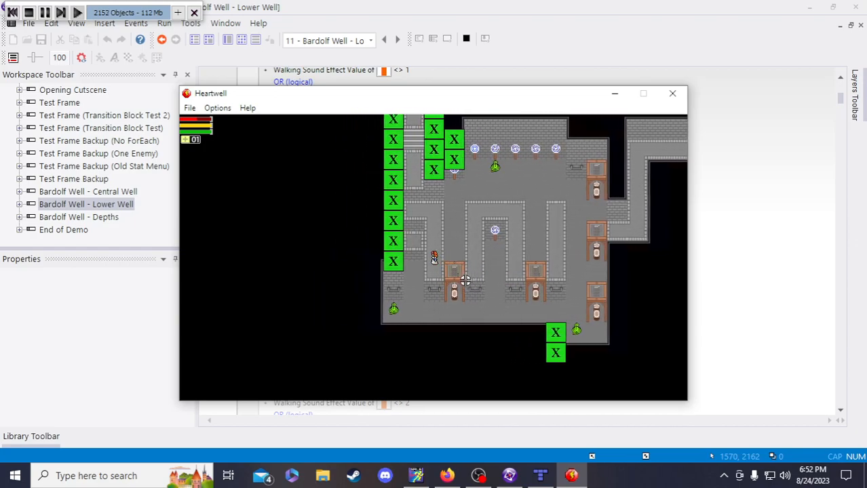
{"action": "key", "text": "d"}
{"action": "key", "text": "a"}
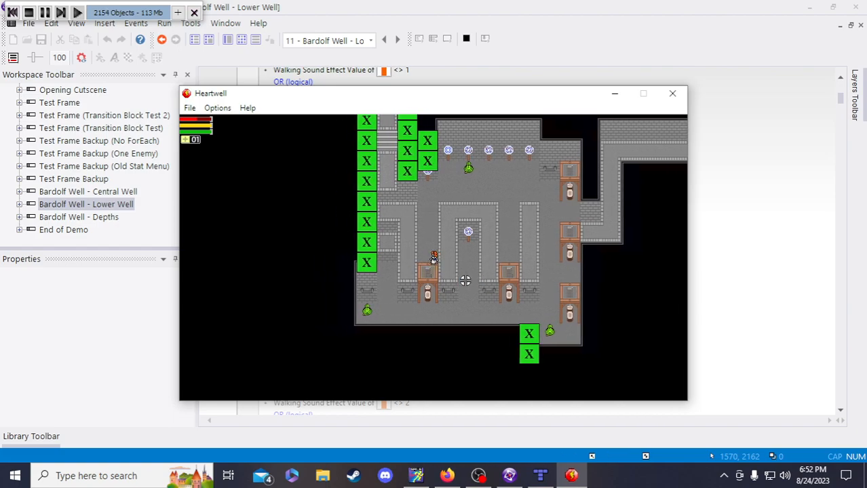
{"action": "key", "text": "d"}
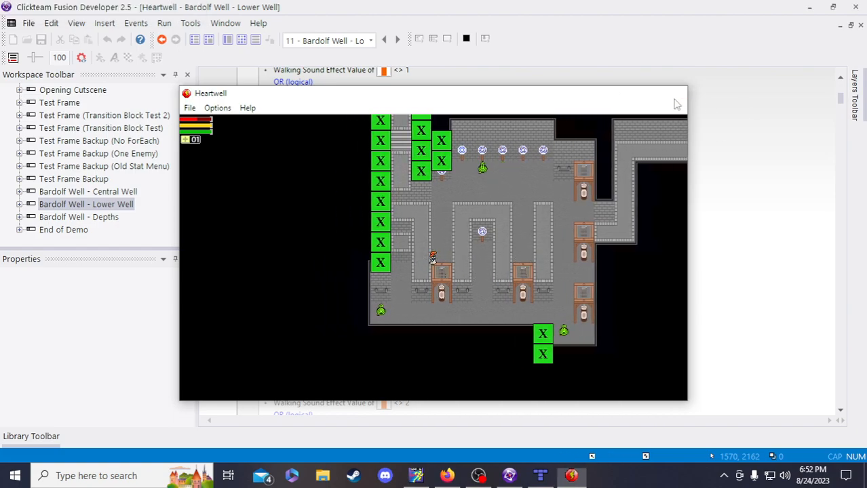
Close the running game and set the end of the last Metal zone's vertical range to 2273
{"action": "left_click", "coordinate": [673, 95]}
{"action": "double_click", "coordinate": [419, 296]}
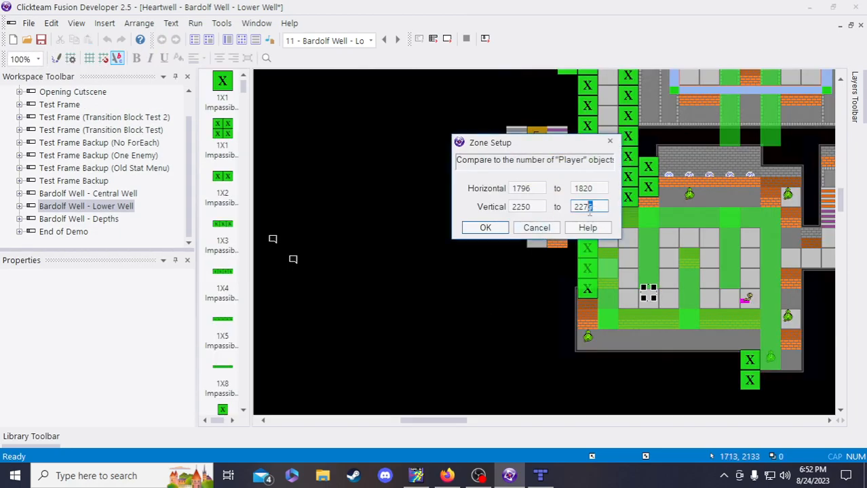
{"action": "left_click", "coordinate": [486, 228]}
{"action": "left_click", "coordinate": [632, 347]}
Set the matching last zone in the default event (value 0) to a vertical range ending at 2273, and save the project
{"action": "scroll", "coordinate": [412, 232], "scroll_direction": "down", "scroll_amount": 10}
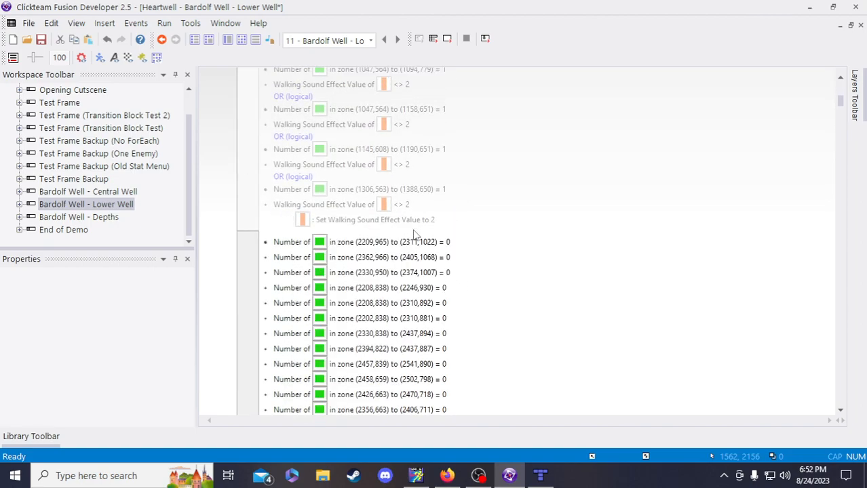
{"action": "scroll", "coordinate": [414, 234], "scroll_direction": "down", "scroll_amount": 5}
{"action": "double_click", "coordinate": [413, 258]}
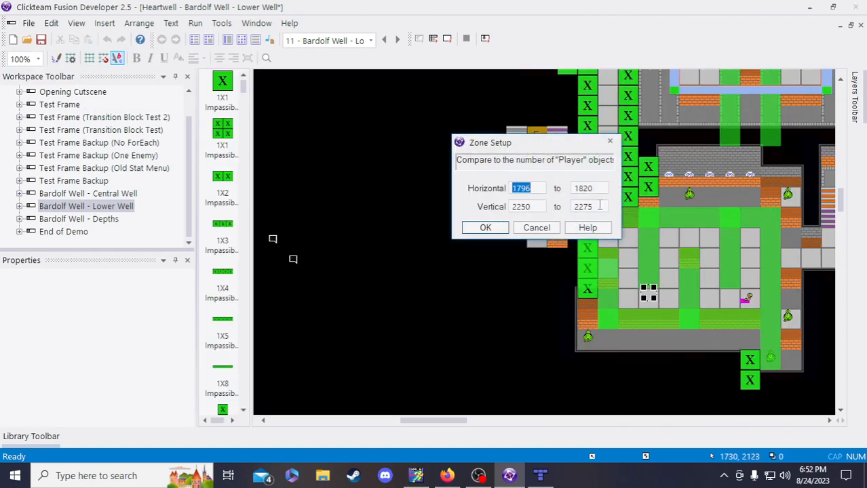
{"action": "left_click", "coordinate": [600, 206]}
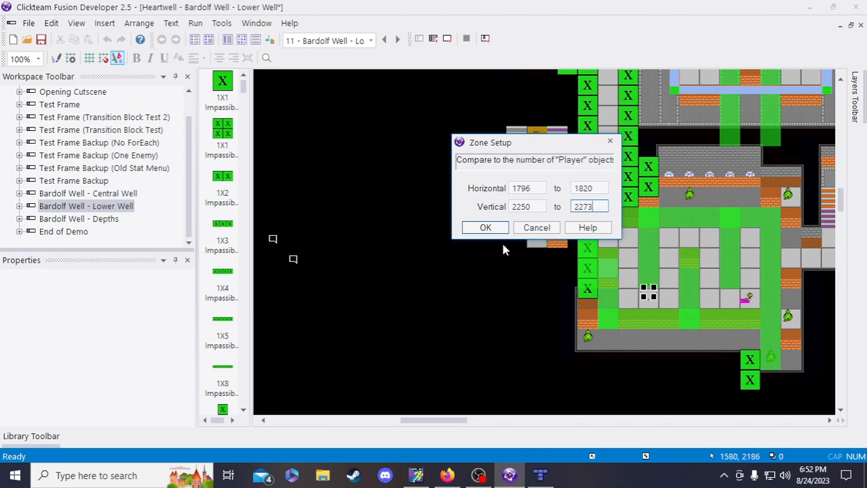
{"action": "left_click", "coordinate": [485, 227]}
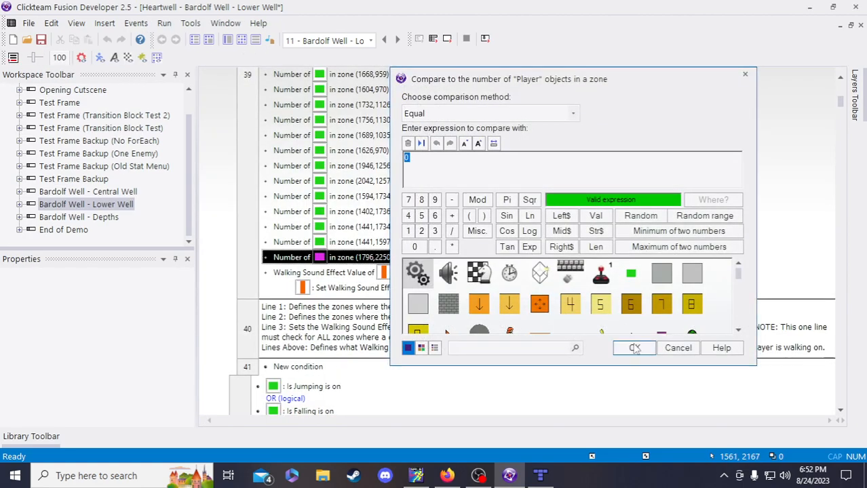
{"action": "left_click", "coordinate": [632, 347]}
{"action": "left_click", "coordinate": [526, 316]}
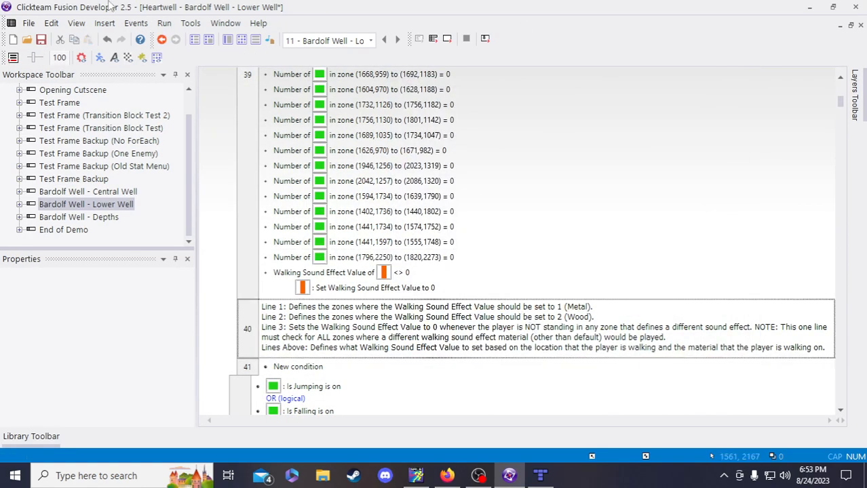
{"action": "left_click", "coordinate": [40, 40]}
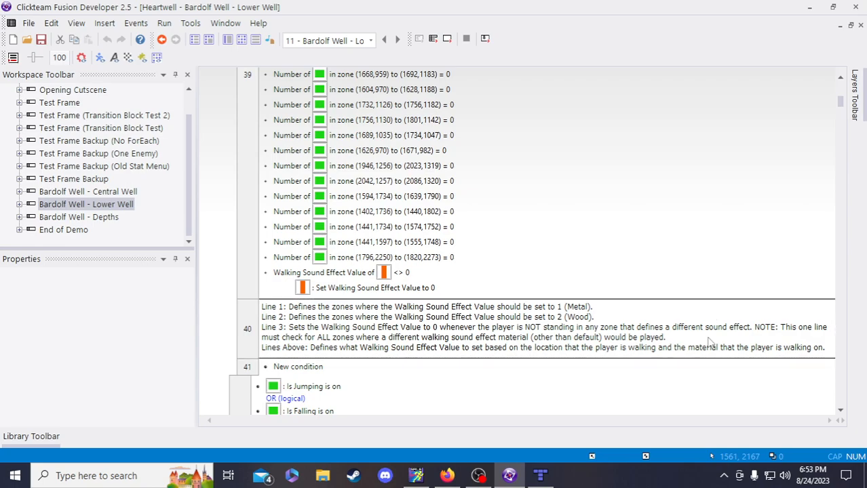
Copy an OR (logical) operator to the end of the Metal event's conditions, below the last value check
{"action": "scroll", "coordinate": [436, 286], "scroll_direction": "up", "scroll_amount": 8}
{"action": "scroll", "coordinate": [435, 289], "scroll_direction": "up", "scroll_amount": 3}
{"action": "scroll", "coordinate": [475, 258], "scroll_direction": "down", "scroll_amount": 10}
{"action": "scroll", "coordinate": [458, 193], "scroll_direction": "down", "scroll_amount": 3}
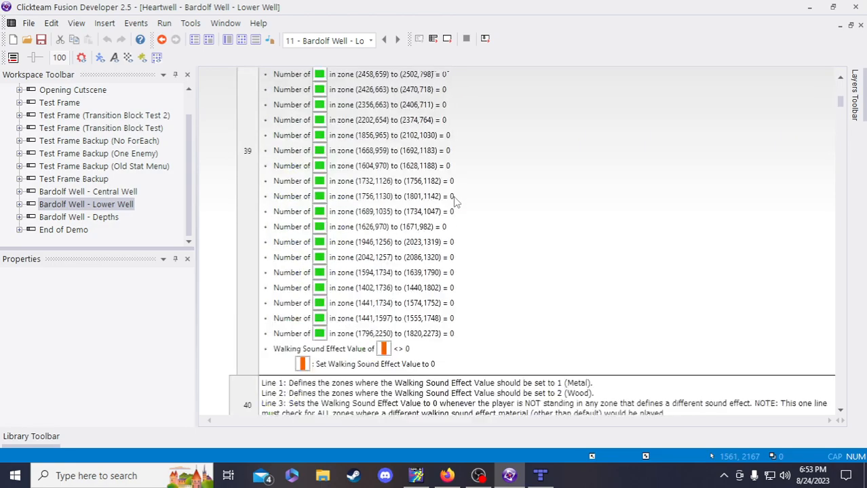
{"action": "scroll", "coordinate": [455, 197], "scroll_direction": "up", "scroll_amount": 10}
{"action": "scroll", "coordinate": [455, 213], "scroll_direction": "up", "scroll_amount": 5}
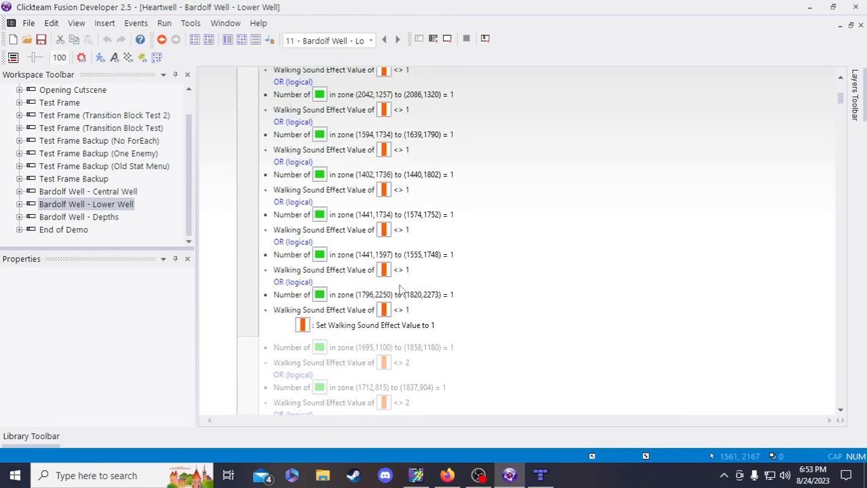
{"action": "left_click", "coordinate": [305, 285]}
{"action": "key", "text": "ctrl+c"}
{"action": "left_click", "coordinate": [318, 310]}
{"action": "key", "text": "ctrl+v"}
{"action": "left_click_drag", "start_coordinate": [318, 323], "coordinate": [331, 310]}
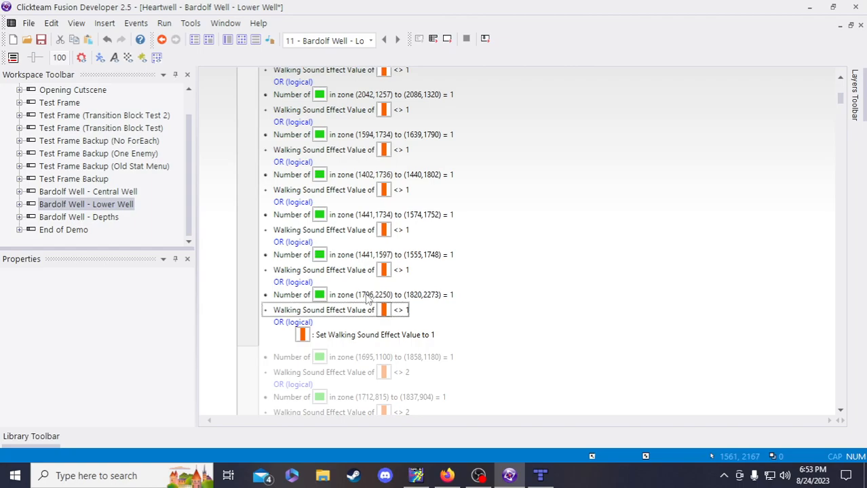
Duplicate the (1796,2250) to (1820,2273) zone condition and its "<> 1" value check below the new OR operator, and save the project
{"action": "left_click", "coordinate": [366, 298]}
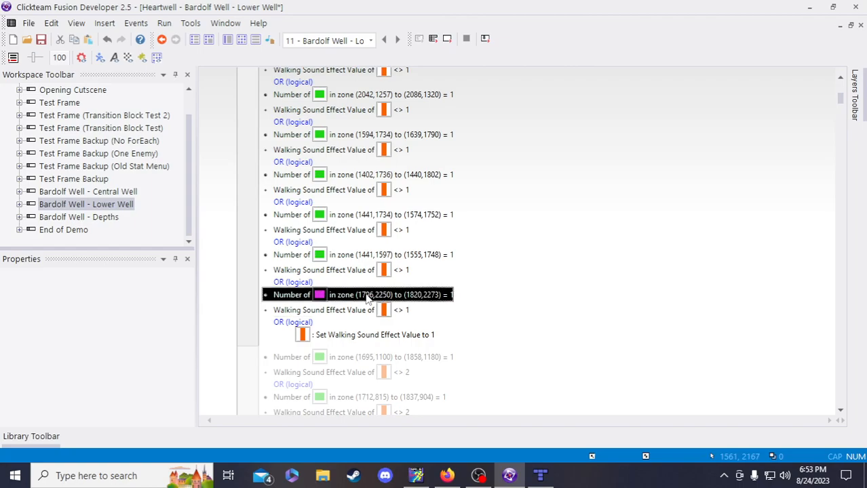
{"action": "left_click", "coordinate": [305, 321]}
{"action": "key", "text": "ctrl+v"}
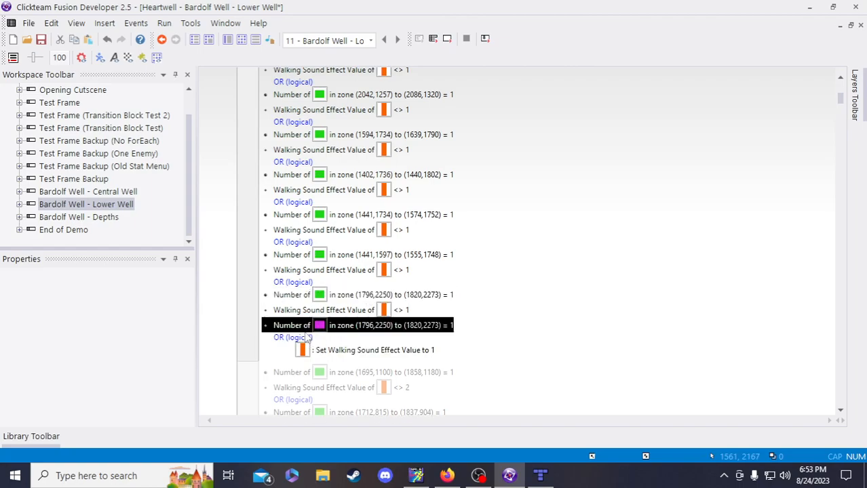
{"action": "left_click", "coordinate": [342, 315]}
{"action": "left_click", "coordinate": [359, 340]}
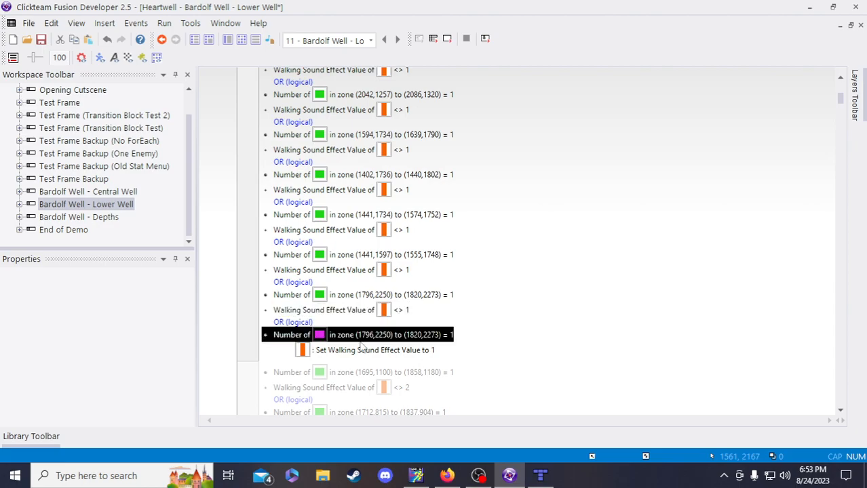
{"action": "key", "text": "ctrl+v"}
{"action": "left_click_drag", "start_coordinate": [356, 346], "coordinate": [353, 333]}
{"action": "key", "text": "ctrl+s"}
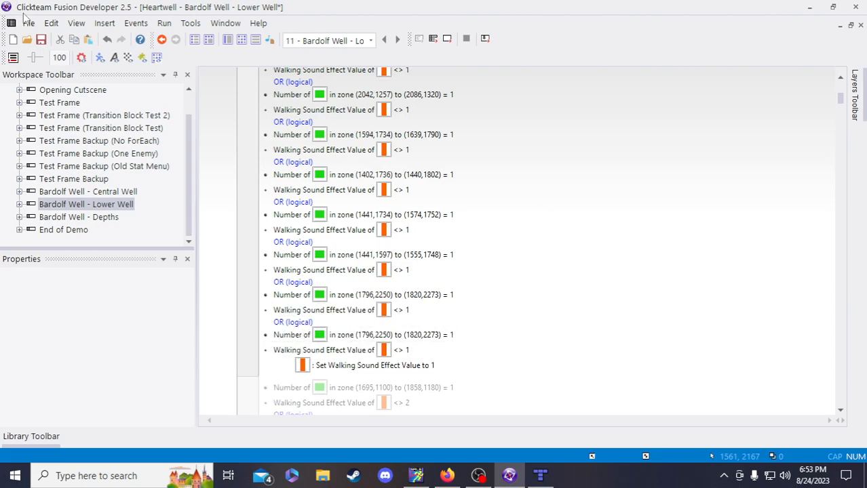
Switch to the Heartwell Dev Stream Notes document in Firefox and add "PLACEMENT NOTES:" as item 2 under the Lower Well zones task
{"action": "left_click", "coordinate": [541, 476]}
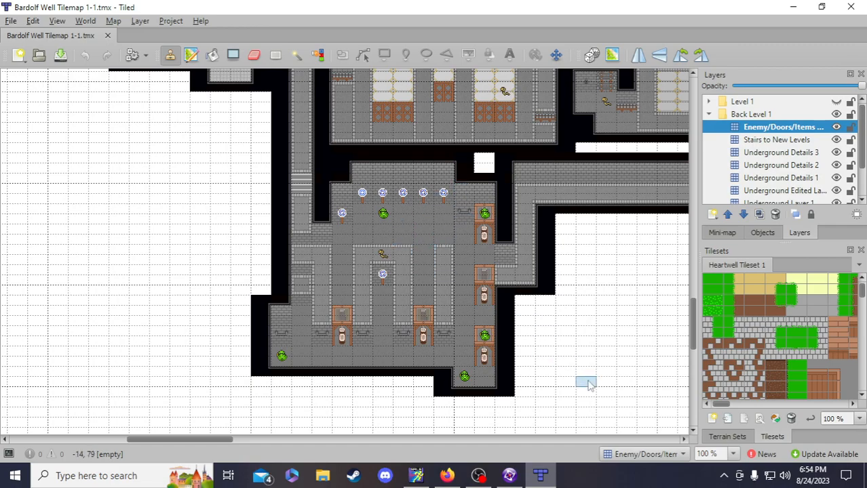
{"action": "left_click", "coordinate": [448, 475]}
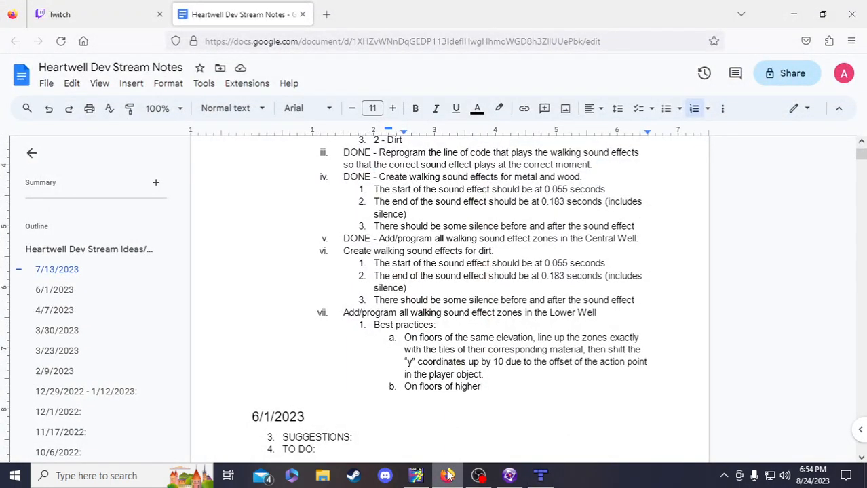
{"action": "key", "text": "Return"}
{"action": "key", "text": "shift+Tab"}
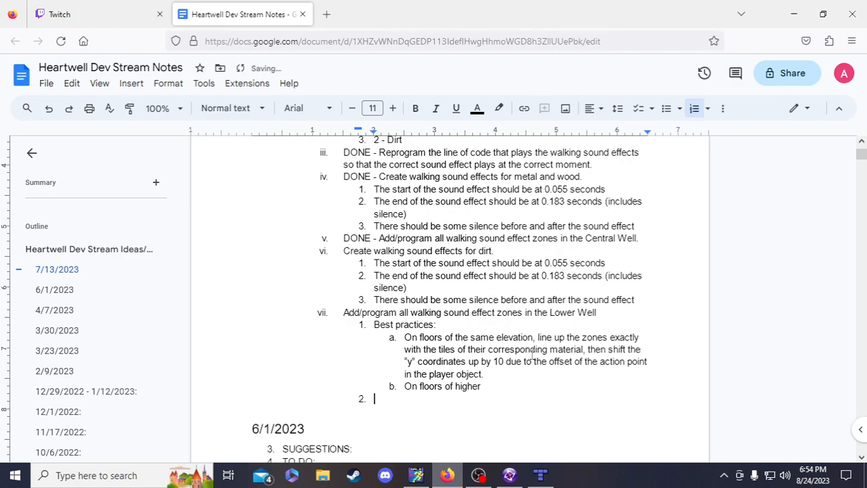
{"action": "type", "text": "NOTES:"}
{"action": "key", "text": "Home"}
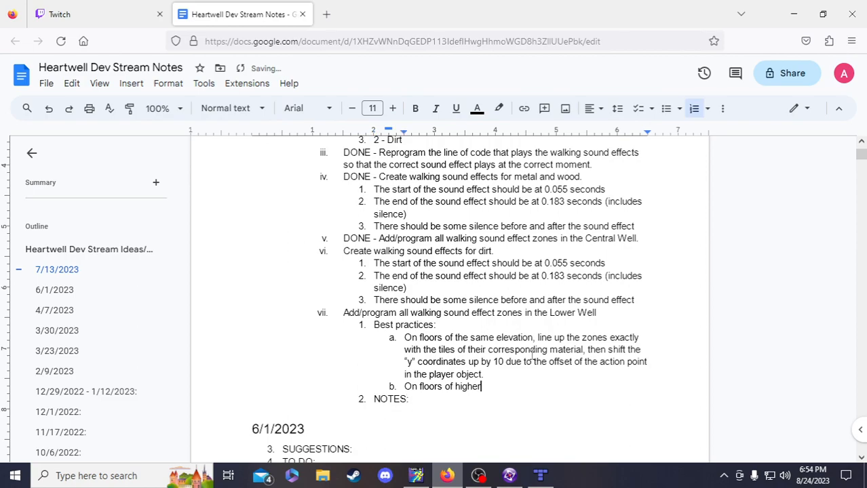
{"action": "type", "text": "PLACEMENT"}
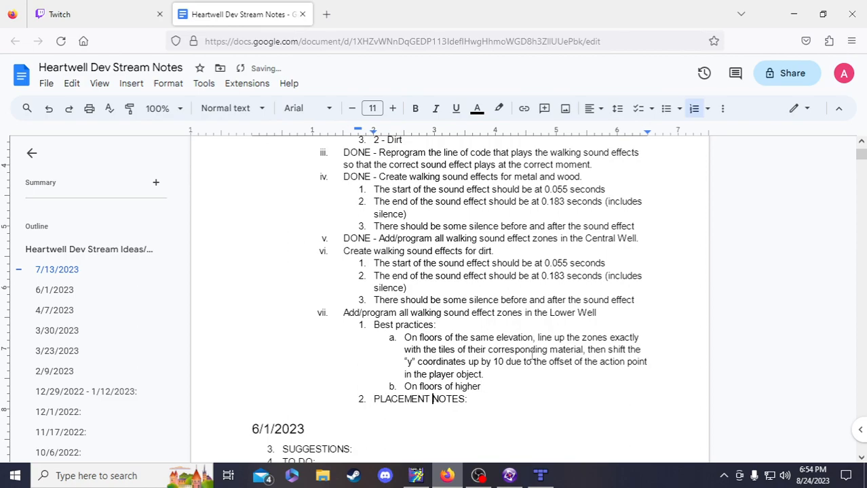
Add "Current Coordinates:" as a sub-item under "PLACEMENT NOTES:" in the Lower Well zones task
{"action": "left_click", "coordinate": [499, 401]}
{"action": "key", "text": "Return"}
{"action": "key", "text": "Tab"}
{"action": "type", "text": "Current Coordinates"}
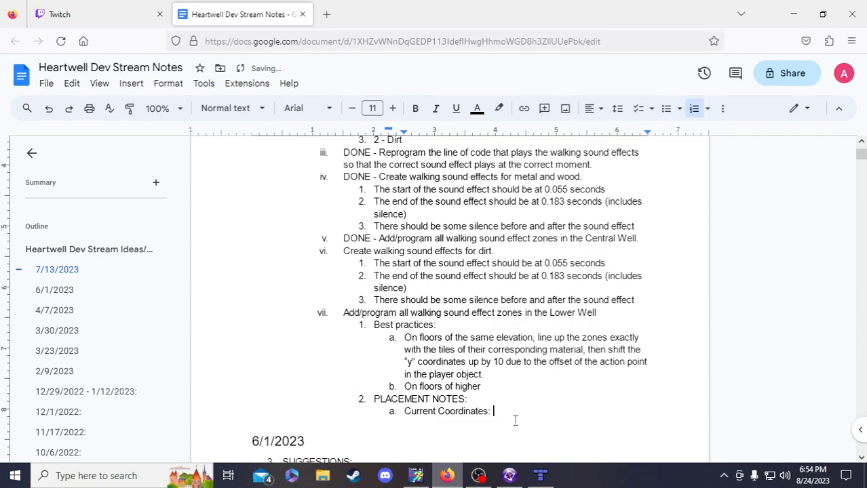
Arrange the notes document and the Fusion event editor side by side, with the last Metal zone conditions in view
{"action": "left_click", "coordinate": [508, 475]}
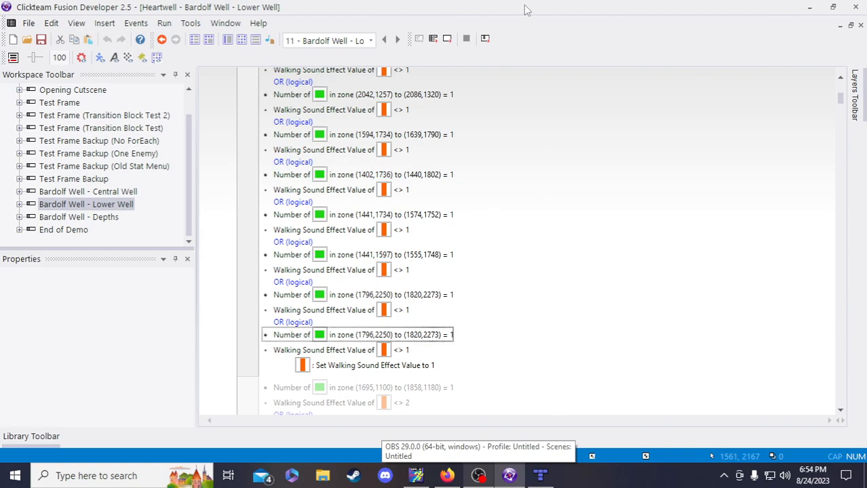
{"action": "left_click_drag", "start_coordinate": [459, 7], "coordinate": [614, 15]}
{"action": "scroll", "coordinate": [790, 276], "scroll_direction": "down", "scroll_amount": 2}
{"action": "scroll", "coordinate": [790, 277], "scroll_direction": "down", "scroll_amount": 5}
{"action": "left_click", "coordinate": [347, 8]}
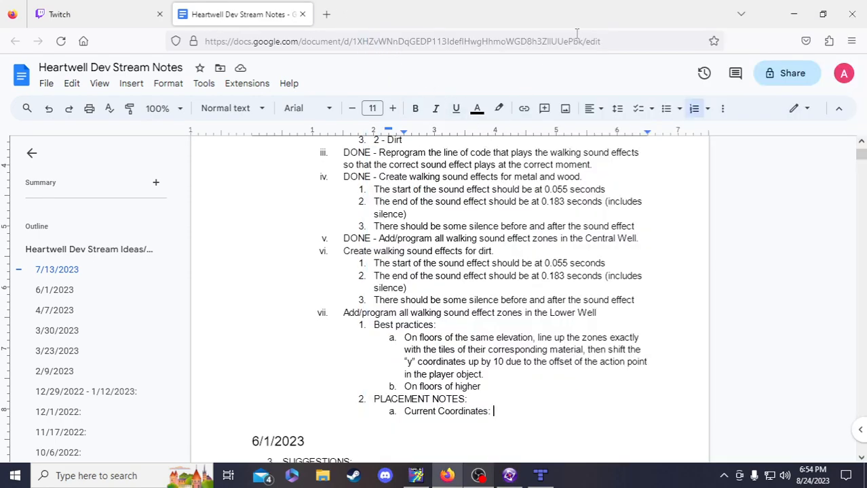
{"action": "left_click_drag", "start_coordinate": [554, 24], "coordinate": [284, 20]}
{"action": "left_click_drag", "start_coordinate": [338, 456], "coordinate": [497, 427]}
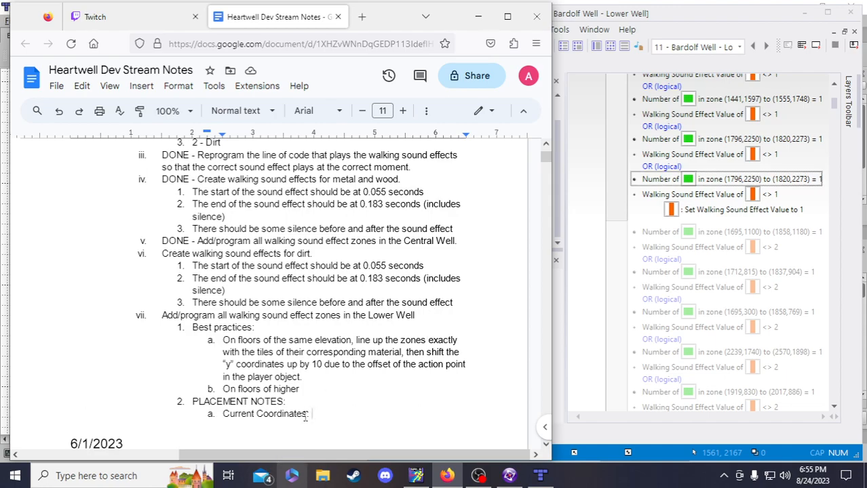
{"action": "scroll", "coordinate": [400, 250], "scroll_direction": "down", "scroll_amount": 1}
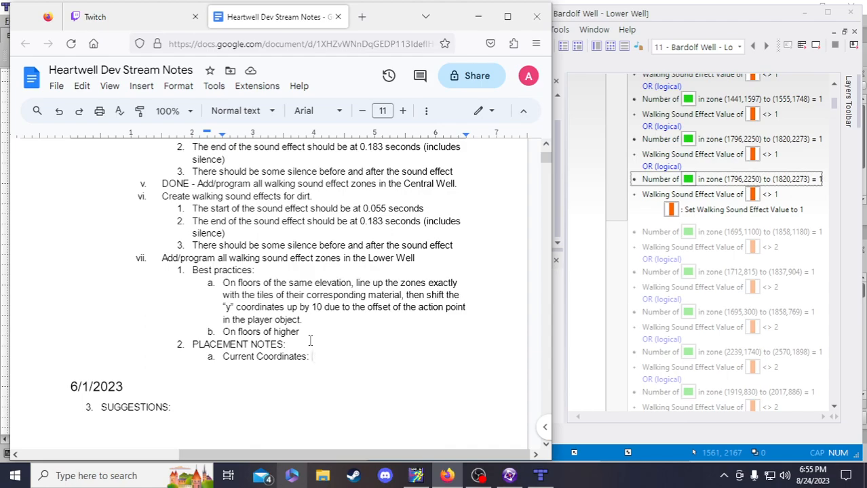
{"action": "left_click_drag", "start_coordinate": [393, 17], "coordinate": [381, 18]}
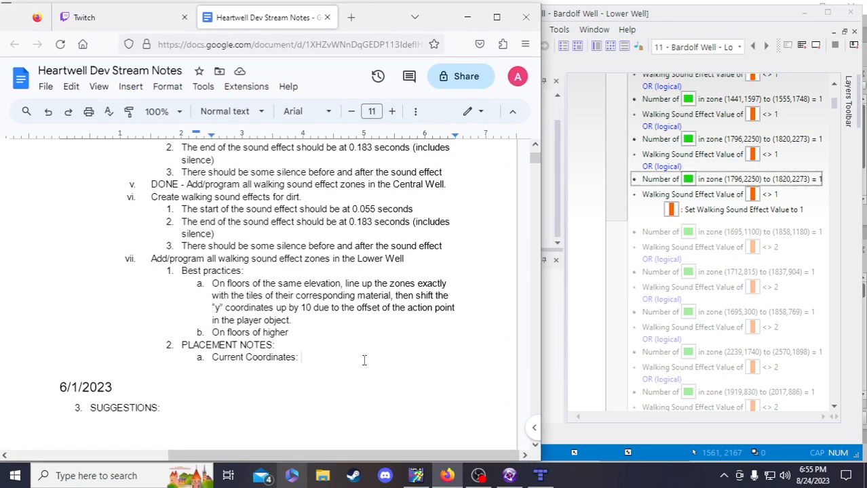
{"action": "type", "text": "(1796,"}
{"action": "key", "text": "BackSpace"}
{"action": "key", "text": "BackSpace"}
{"action": "key", "text": "BackSpace"}
{"action": "key", "text": "BackSpace"}
{"action": "key", "text": "BackSpace"}
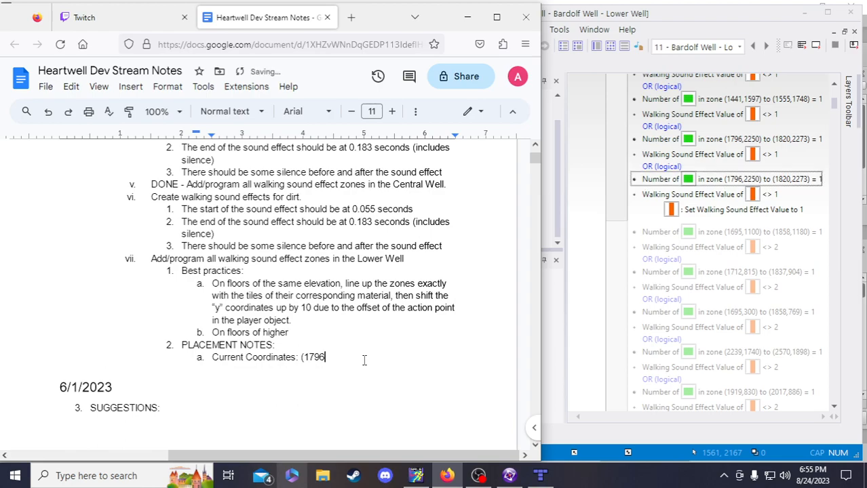
Enter "X - 1796 to 1820; Y - 2250 - 2273" after "Current Coordinates:" and start another sub-item below it
{"action": "type", "text": "X"}
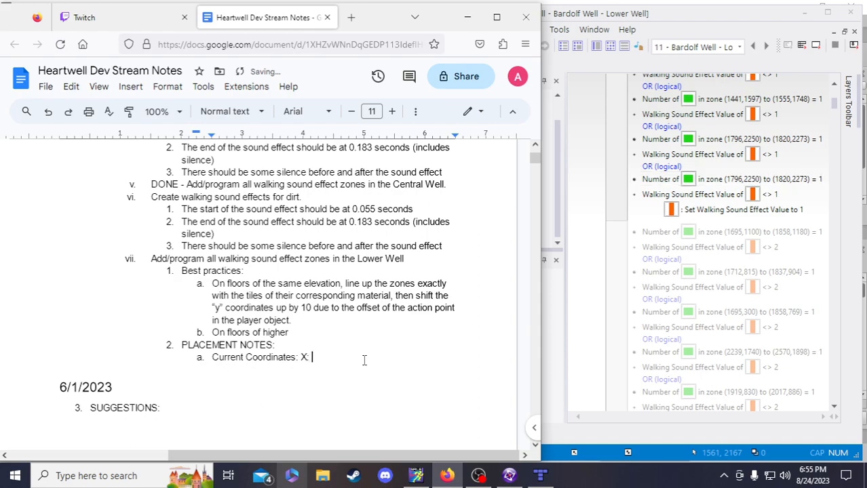
{"action": "type", "text": "X"}
{"action": "key", "text": "BackSpace"}
{"action": "type", "text": ": 1"}
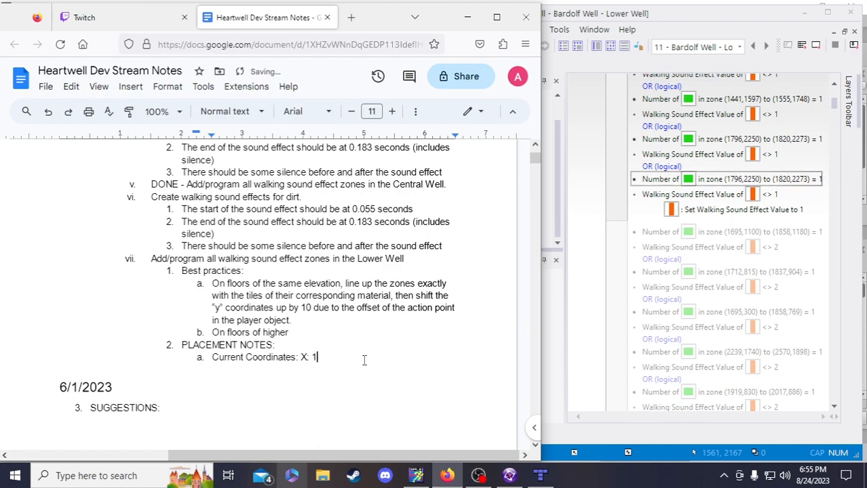
{"action": "type", "text": "796 to 1820; Y -"}
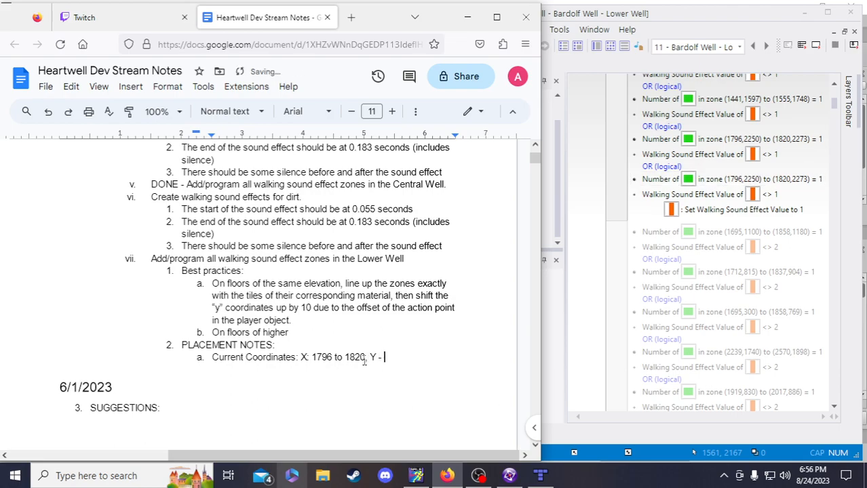
{"action": "left_click", "coordinate": [311, 358]}
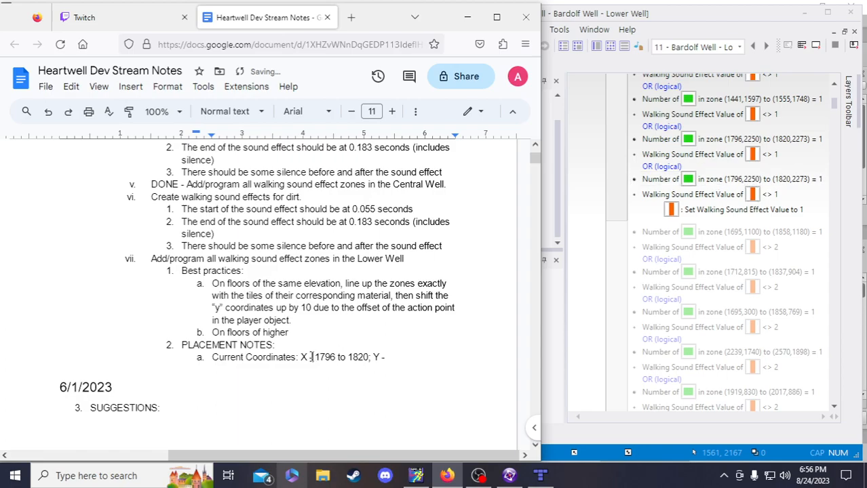
{"action": "left_click", "coordinate": [347, 358]}
{"action": "left_click", "coordinate": [400, 358]}
{"action": "type", "text": "2250 - 2273"}
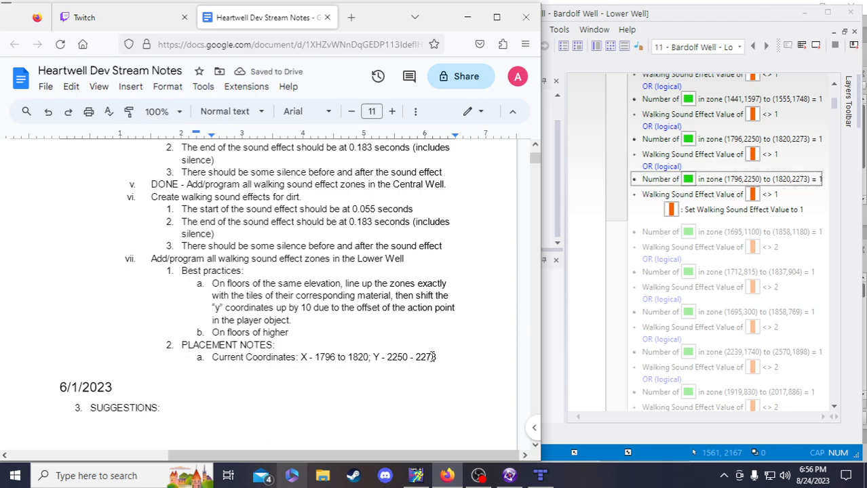
{"action": "key", "text": "Return"}
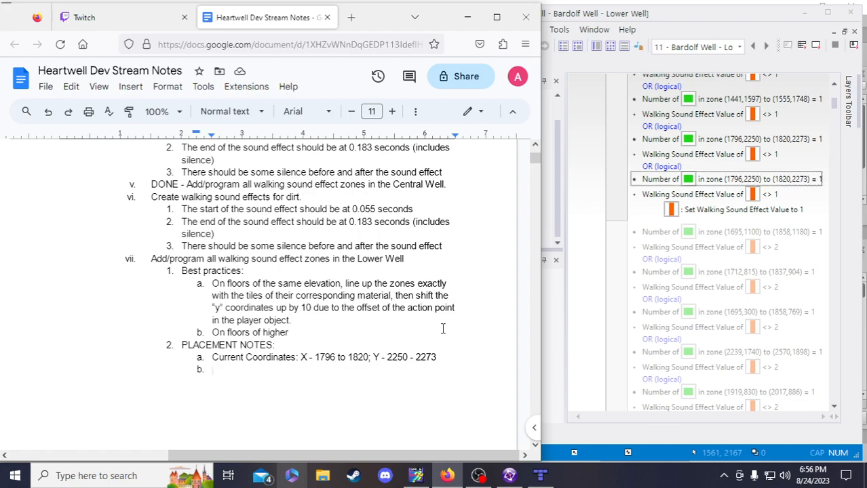
Check the grates on the Tiled map, and nest the current coordinates in the notes under a new item "Exercise Room - Metal Grate Locations:"
{"action": "left_click", "coordinate": [539, 475]}
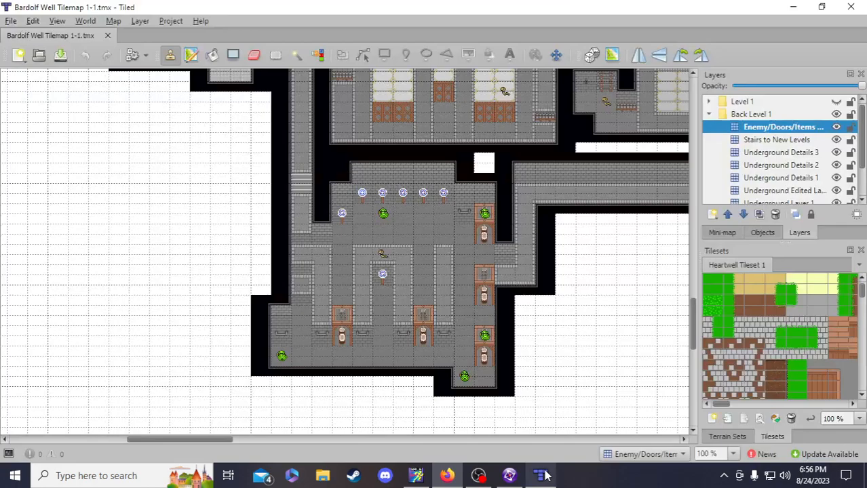
{"action": "left_click", "coordinate": [344, 313]}
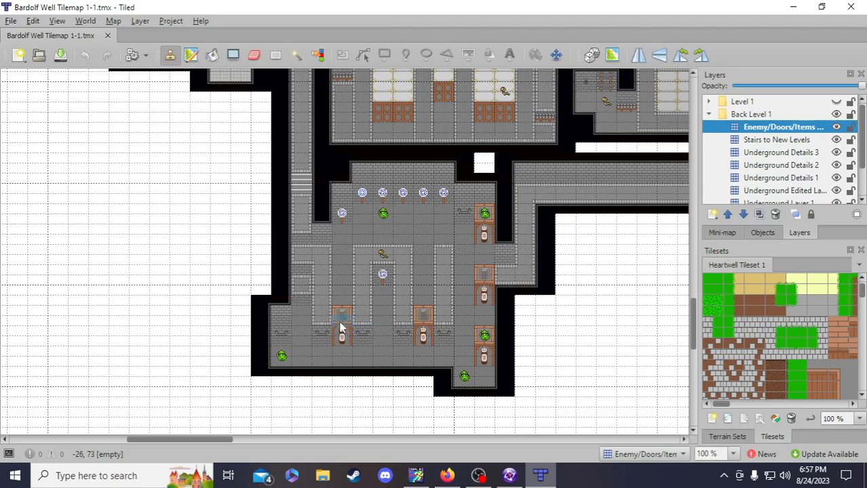
{"action": "left_click", "coordinate": [418, 319]}
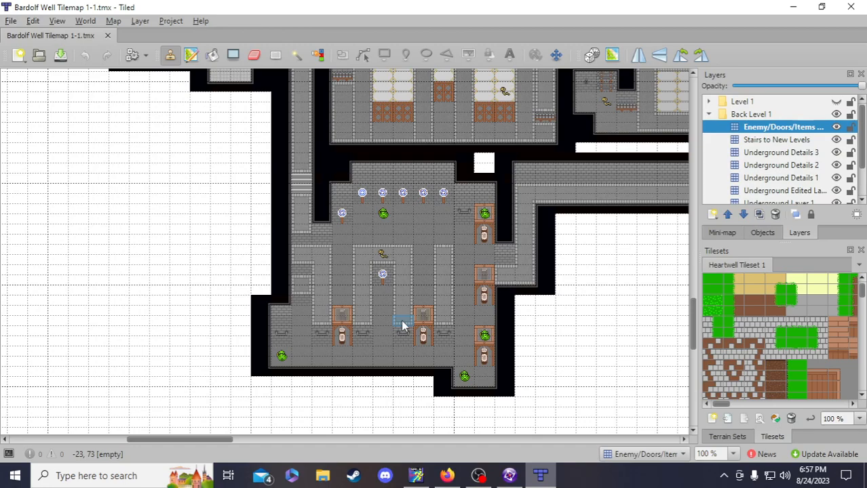
{"action": "left_click", "coordinate": [447, 475]}
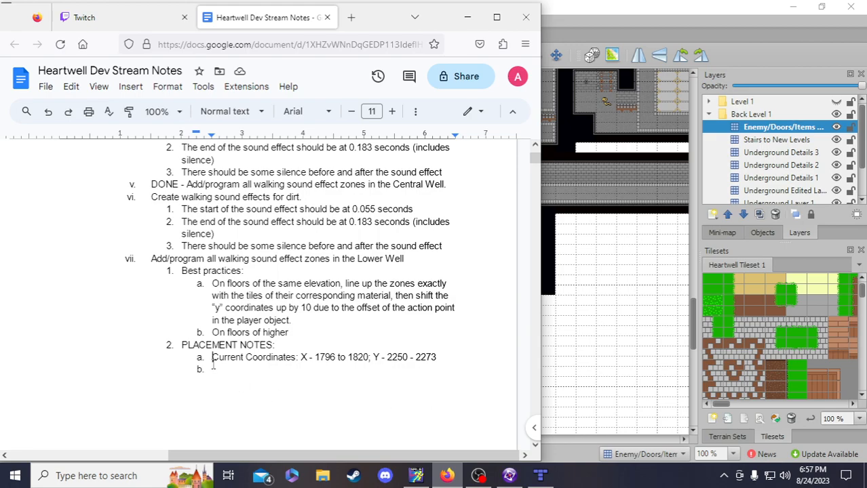
{"action": "key", "text": "Return"}
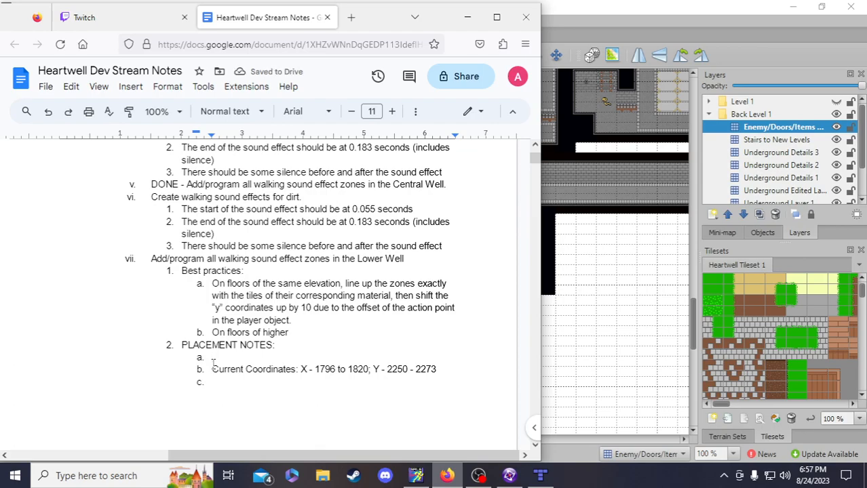
{"action": "type", "text": "Exer"}
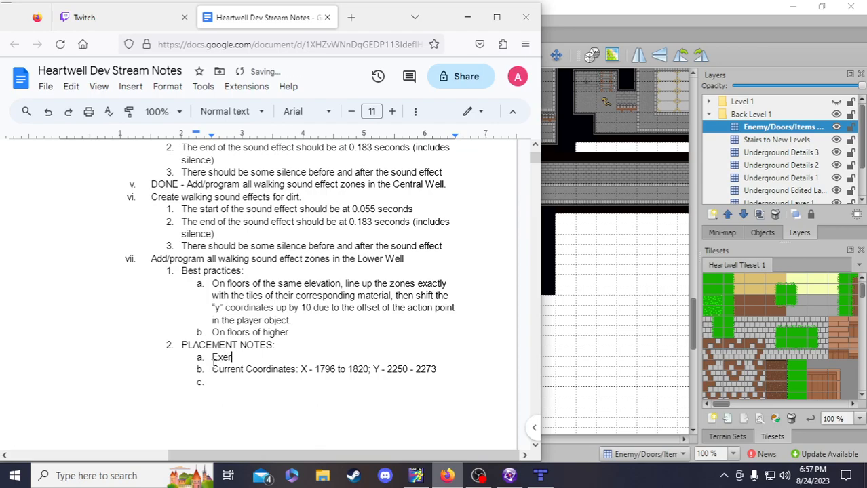
{"action": "type", "text": "cise Room - Metal Grat"}
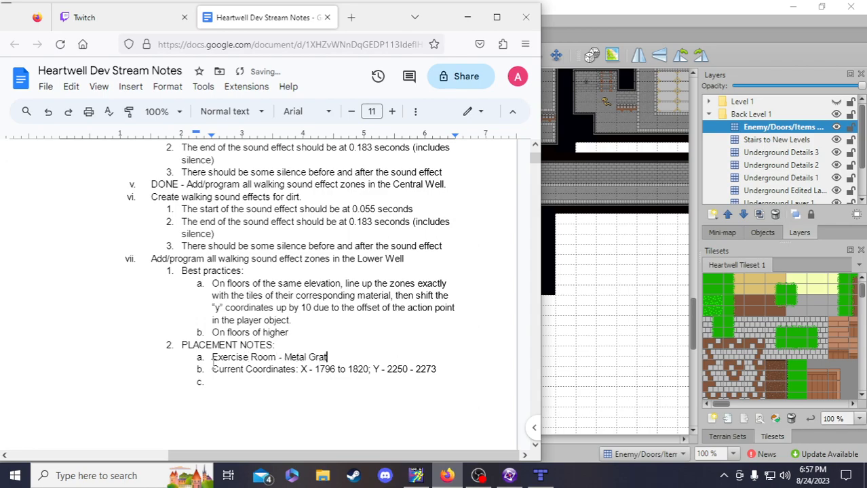
{"action": "type", "text": "e Locations:"}
{"action": "left_click", "coordinate": [213, 368]}
{"action": "key", "text": "Tab"}
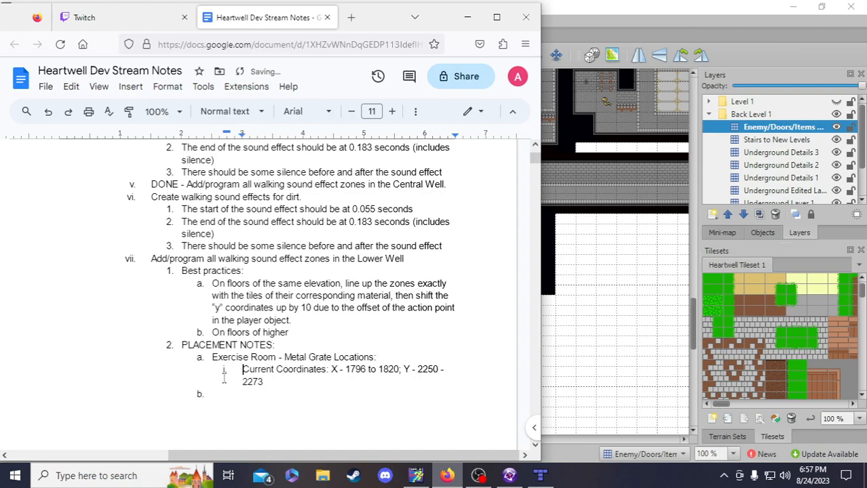
Shorten the coordinates label to "Current Coord.:" and add "Area 1:" as the second sub-item of the metal grate locations
{"action": "left_click_drag", "start_coordinate": [326, 369], "coordinate": [302, 369]}
{"action": "key", "text": "BackSpace"}
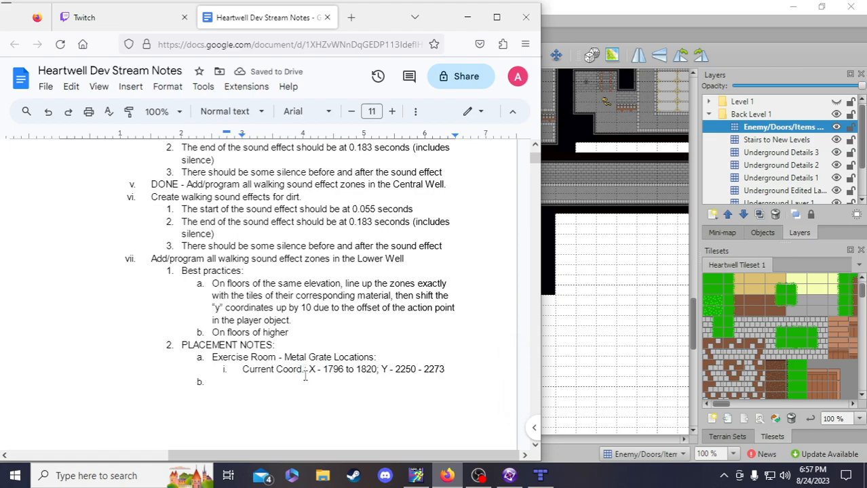
{"action": "left_click", "coordinate": [291, 388]}
{"action": "key", "text": "Tab"}
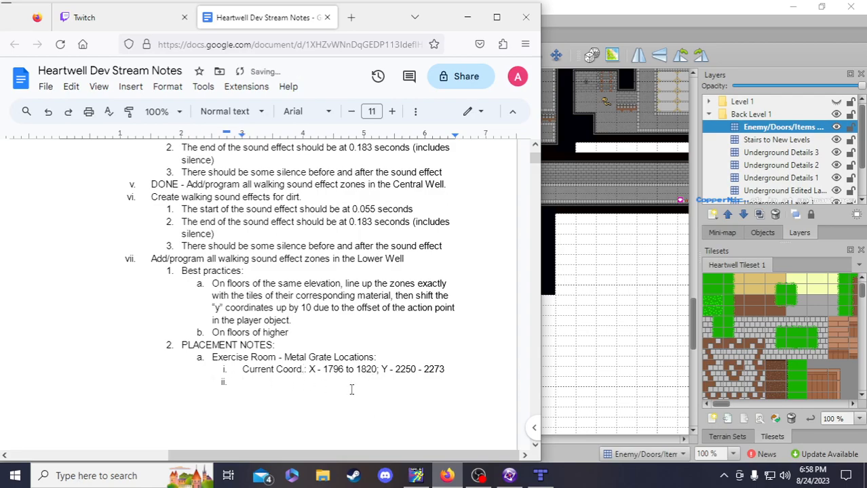
{"action": "type", "text": "Area 1:"}
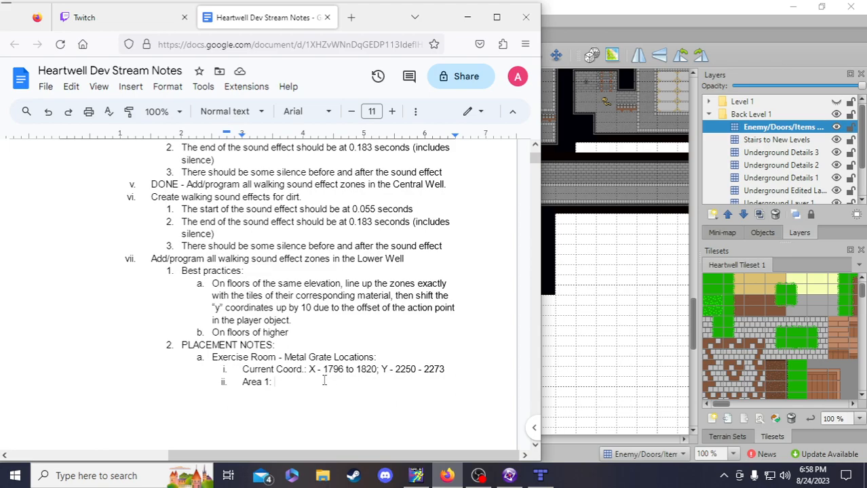
Copy the current coordinates into the "Area 1:" line and set its X range to 1924 to 1948
{"action": "left_click_drag", "start_coordinate": [310, 370], "coordinate": [446, 370]}
{"action": "left_click", "coordinate": [300, 383]}
{"action": "type", "text": "X - 1796 to 1820; Y - 2250 - 2273"}
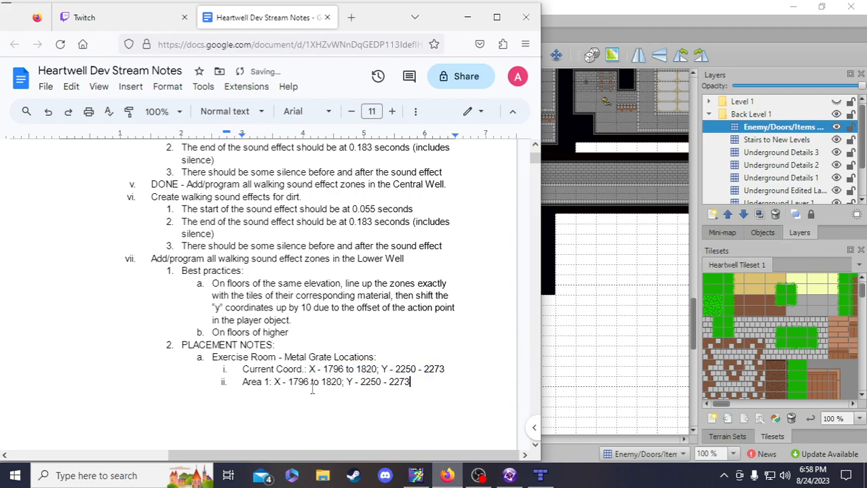
{"action": "left_click_drag", "start_coordinate": [309, 383], "coordinate": [293, 383]}
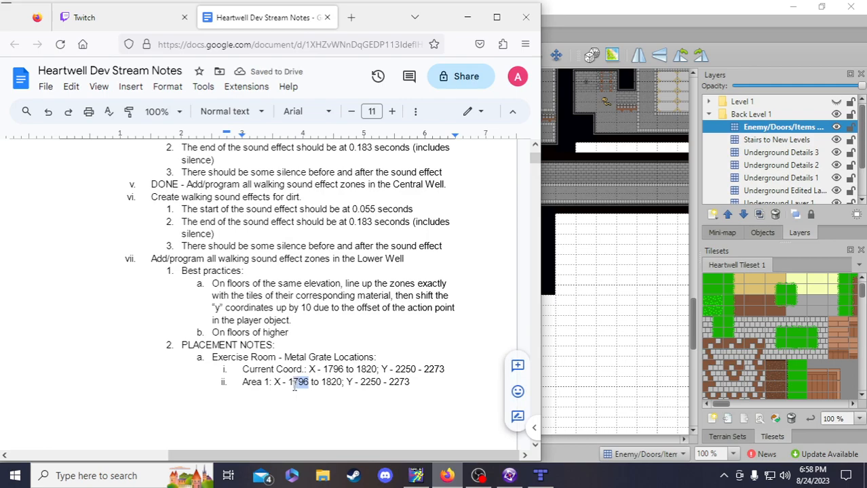
{"action": "type", "text": "924"}
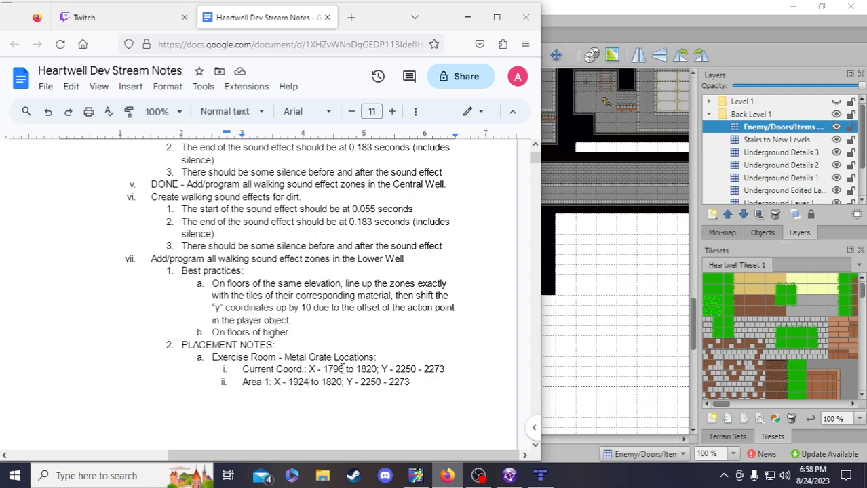
{"action": "left_click_drag", "start_coordinate": [322, 382], "coordinate": [345, 382]}
{"action": "key", "text": "shift+Left"}
{"action": "type", "text": "1948"}
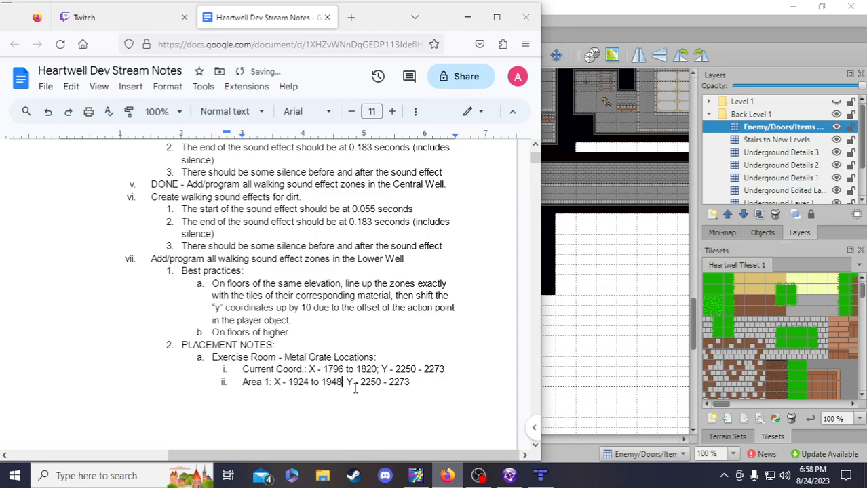
Replace the hyphen within the Y range by "to" in both the current coordinates and the Area 1 line
{"action": "left_click", "coordinate": [412, 383]}
{"action": "left_click", "coordinate": [421, 370]}
{"action": "key", "text": "BackSpace"}
{"action": "type", "text": "to"}
{"action": "left_click", "coordinate": [384, 382]}
{"action": "key", "text": "BackSpace"}
{"action": "type", "text": "to"}
Add "Area 2:" as the third sub-item of the metal grate locations
{"action": "left_click", "coordinate": [460, 382]}
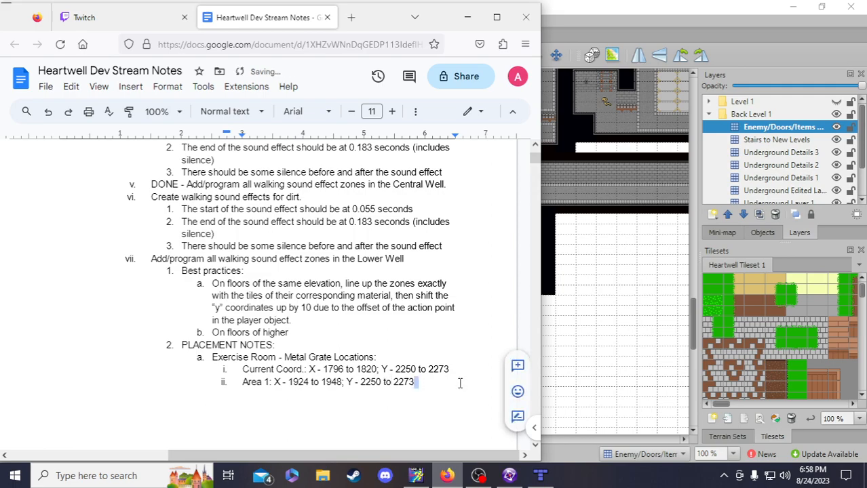
{"action": "key", "text": "Return"}
{"action": "type", "text": "Area 2:"}
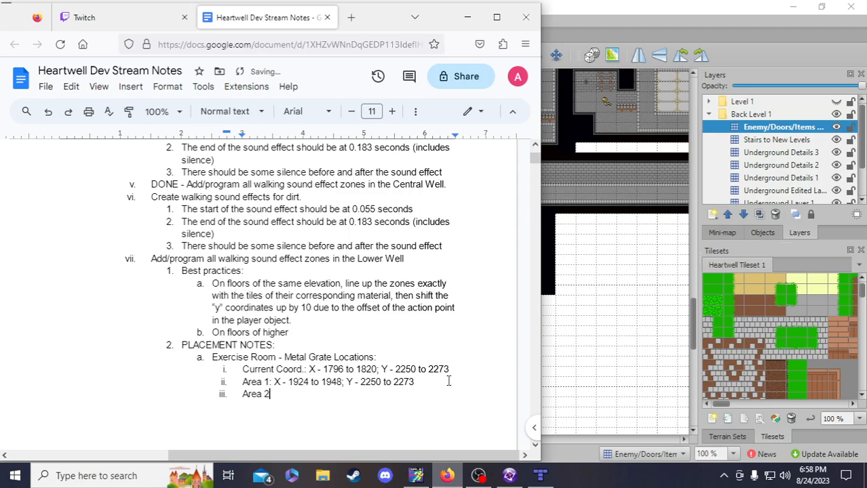
Check the exercise room grates in Tiled, and open the Lower Well frame's layout in Fusion at the same room
{"action": "left_click", "coordinate": [746, 5]}
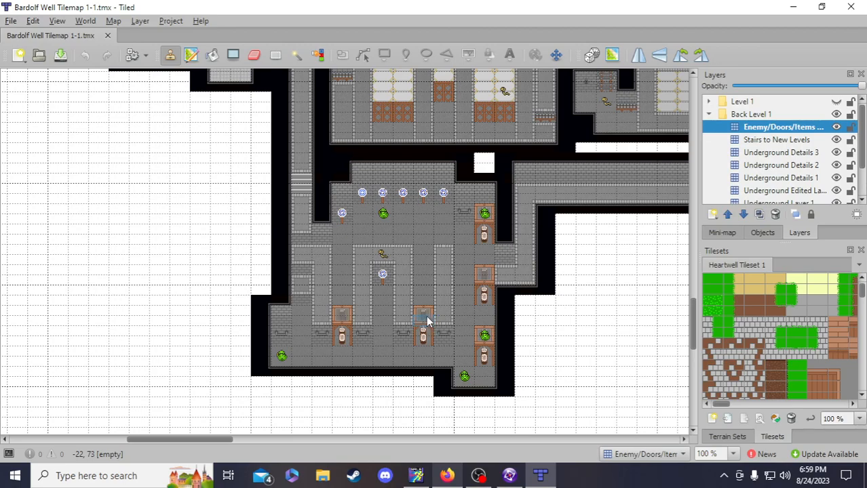
{"action": "left_click", "coordinate": [484, 334]}
{"action": "left_click", "coordinate": [509, 475]}
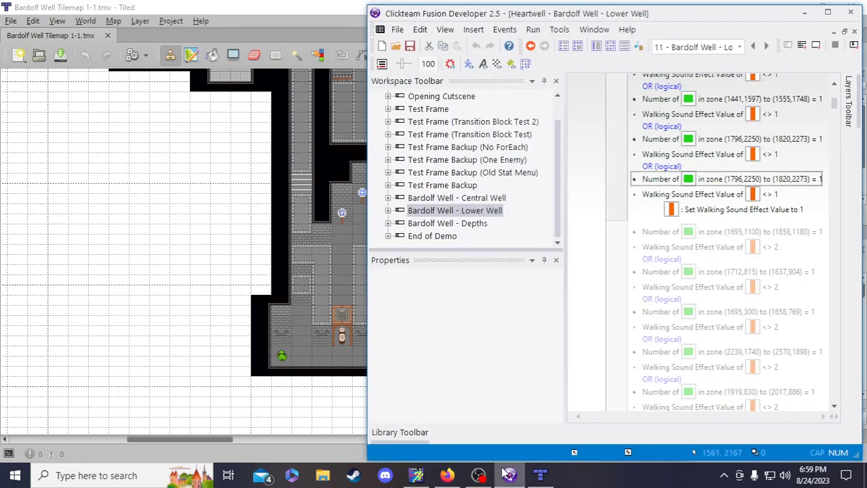
{"action": "left_click", "coordinate": [827, 12]}
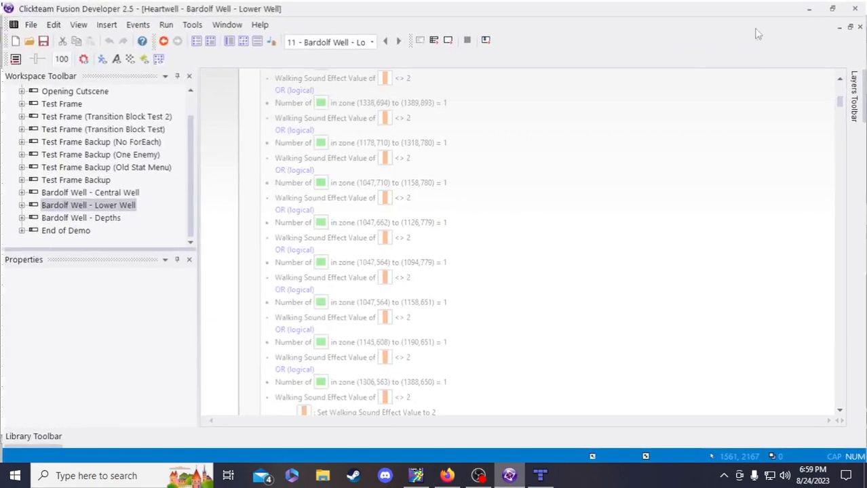
{"action": "left_click", "coordinate": [240, 40]}
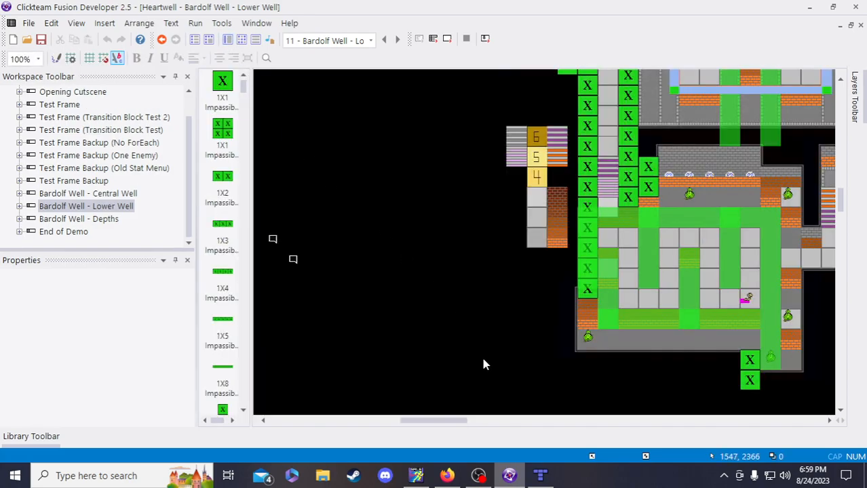
{"action": "left_click_drag", "start_coordinate": [473, 419], "coordinate": [390, 429]}
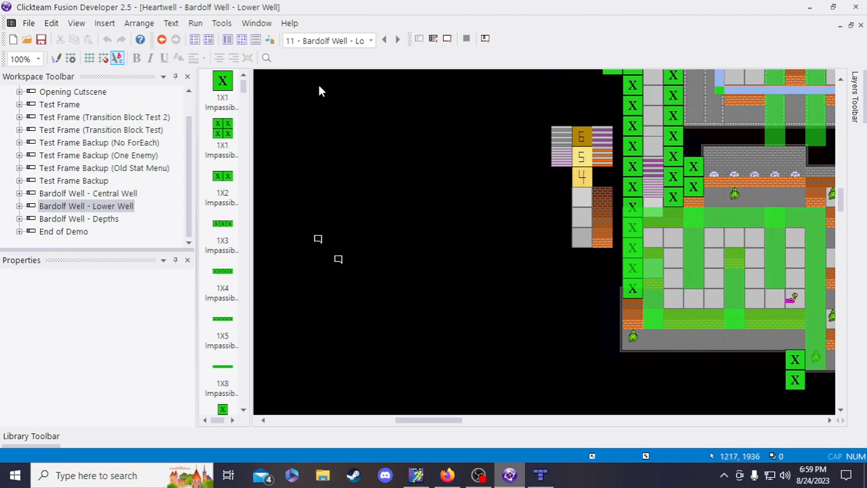
Examine the Lower Well frame's layout from its origin down to the exercise room, and compare the grates with the Tiled map
{"action": "left_click_drag", "start_coordinate": [445, 420], "coordinate": [342, 420]}
{"action": "scroll", "coordinate": [454, 293], "scroll_direction": "up", "scroll_amount": 10}
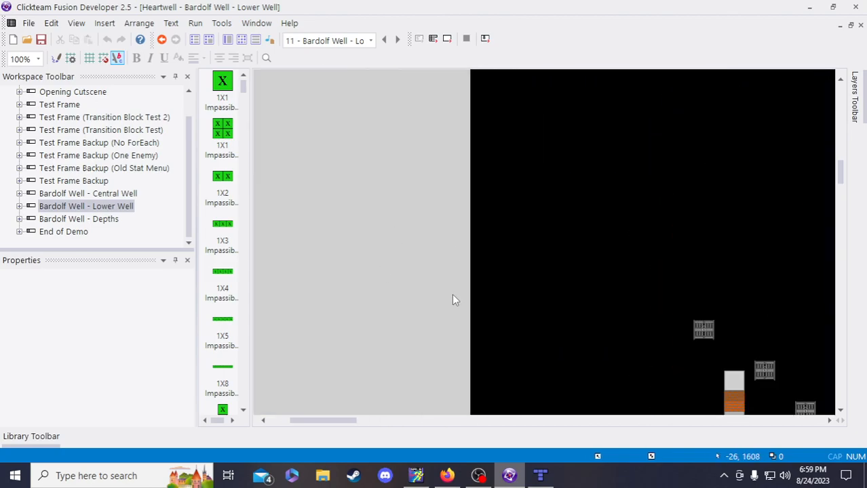
{"action": "scroll", "coordinate": [477, 272], "scroll_direction": "up", "scroll_amount": 10}
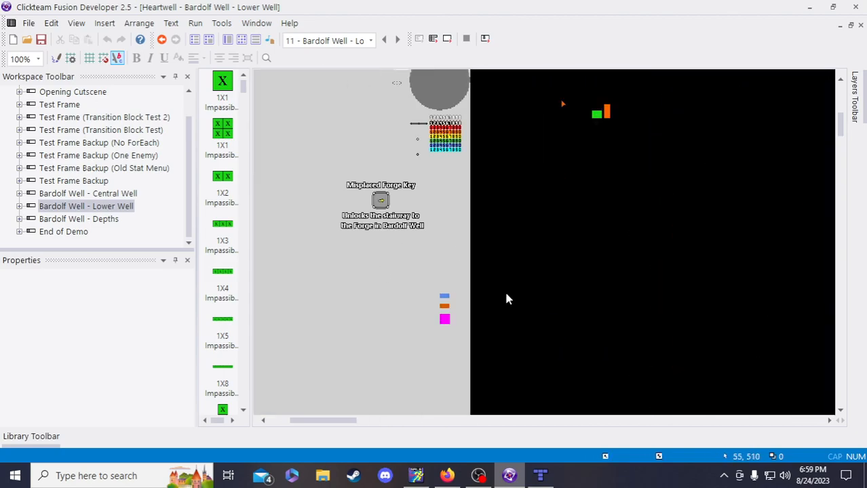
{"action": "scroll", "coordinate": [502, 305], "scroll_direction": "up", "scroll_amount": 3}
{"action": "left_click_drag", "start_coordinate": [353, 420], "coordinate": [362, 421]}
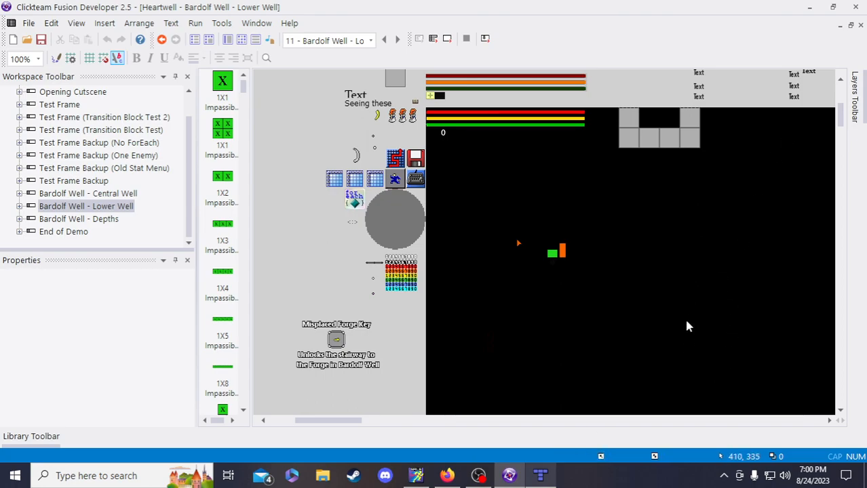
{"action": "scroll", "coordinate": [730, 334], "scroll_direction": "down", "scroll_amount": 5}
{"action": "scroll", "coordinate": [730, 334], "scroll_direction": "down", "scroll_amount": 5}
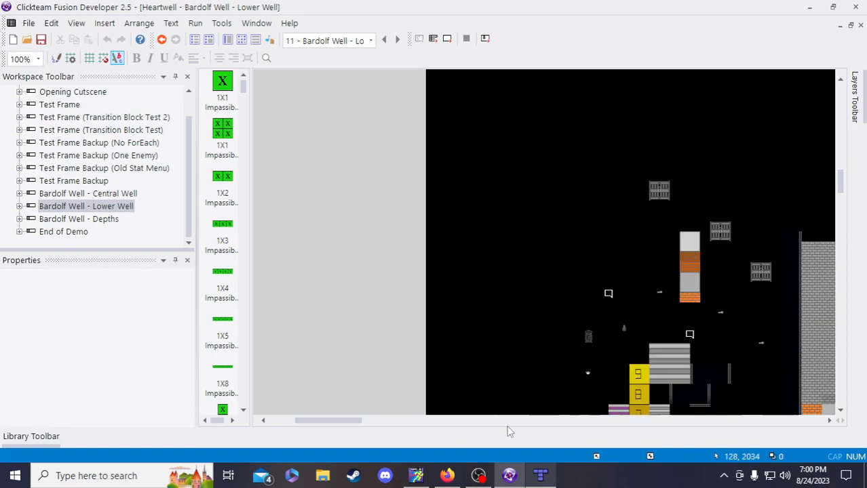
{"action": "left_click_drag", "start_coordinate": [330, 421], "coordinate": [432, 428]}
{"action": "scroll", "coordinate": [400, 366], "scroll_direction": "down", "scroll_amount": 2}
{"action": "scroll", "coordinate": [419, 426], "scroll_direction": "down", "scroll_amount": 2}
{"action": "left_click", "coordinate": [540, 475]}
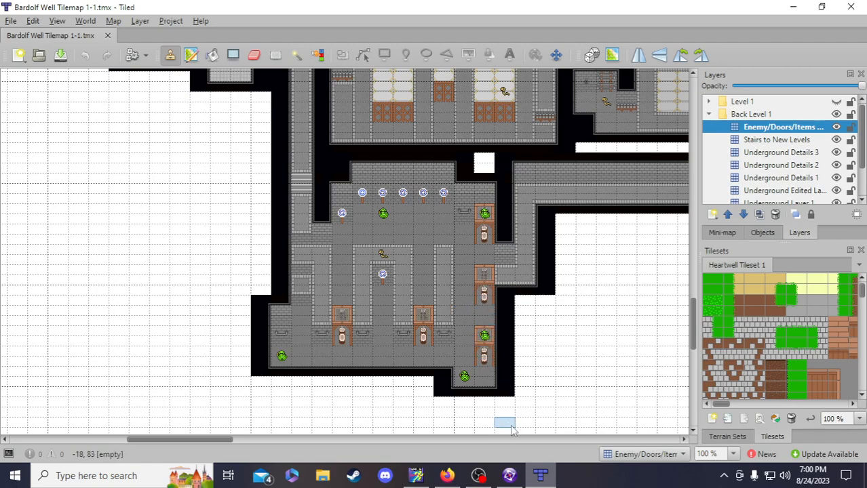
Switch to the stream notes and copy the Area 1 coordinates into the "Area 2:" line
{"action": "left_click", "coordinate": [447, 476]}
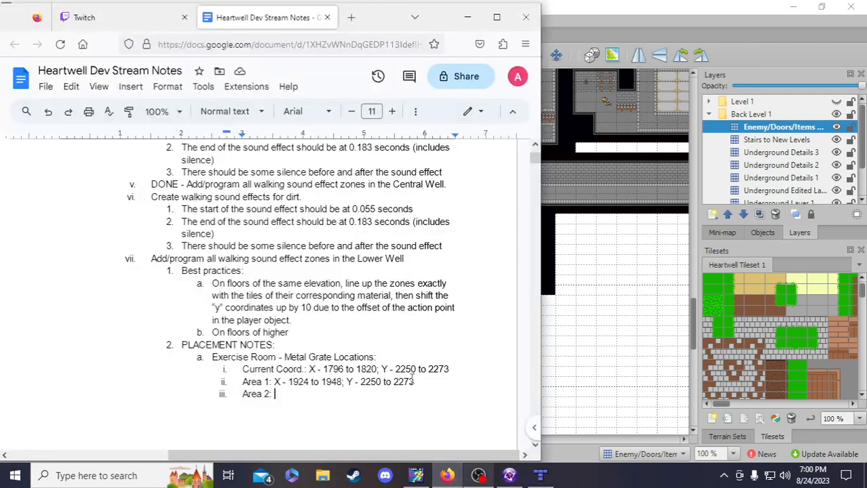
{"action": "left_click_drag", "start_coordinate": [416, 382], "coordinate": [274, 382]}
{"action": "key", "text": "ctrl+c"}
{"action": "left_click", "coordinate": [292, 400]}
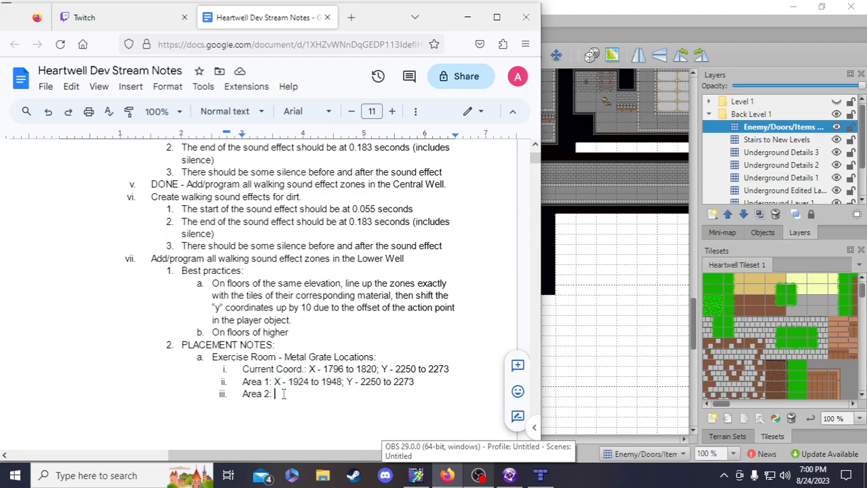
{"action": "key", "text": "ctrl+v"}
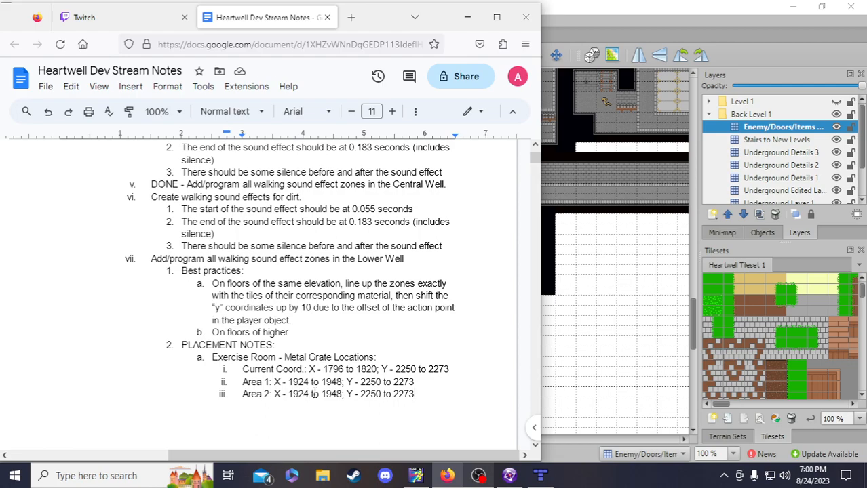
Set the X range in the Area 2 line to 2020 to 2044
{"action": "left_click_drag", "start_coordinate": [310, 394], "coordinate": [288, 397]}
{"action": "left_click", "coordinate": [302, 395]}
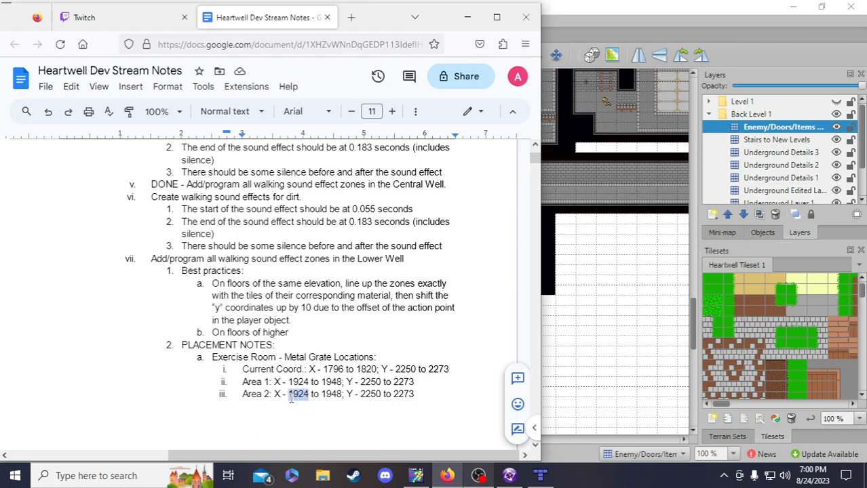
{"action": "type", "text": "2020"}
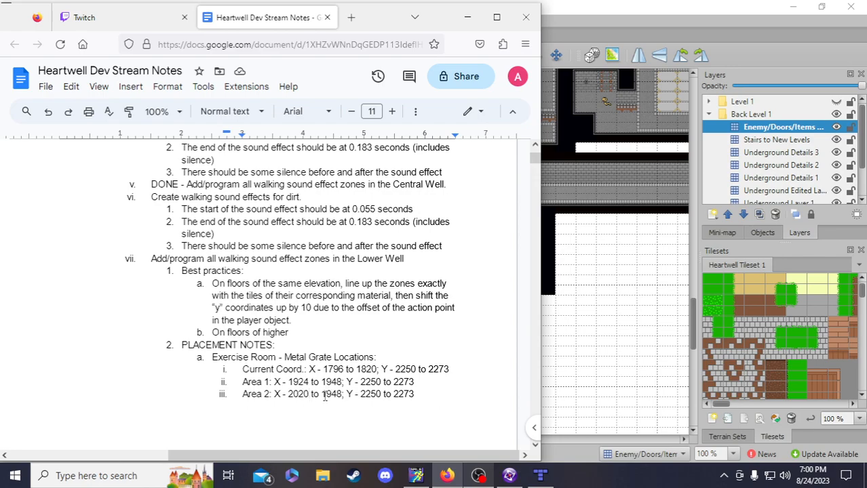
{"action": "left_click_drag", "start_coordinate": [326, 396], "coordinate": [337, 396]}
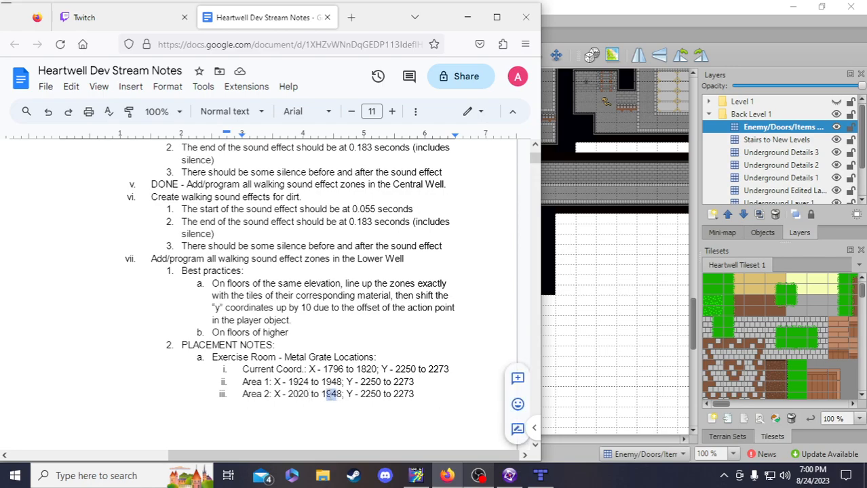
{"action": "double_click", "coordinate": [332, 396]}
{"action": "type", "text": "2044"}
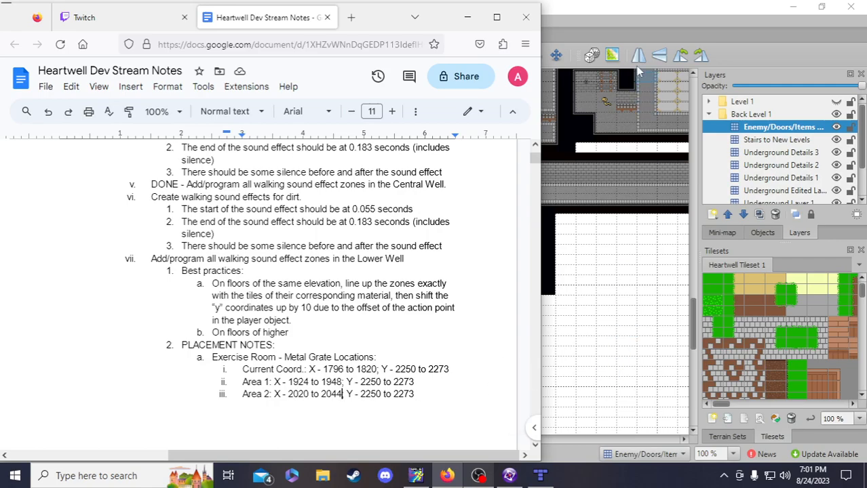
Check the exercise room grates in Tiled and set the start of Area 2's Y range in the notes to 2282
{"action": "left_click", "coordinate": [623, 6]}
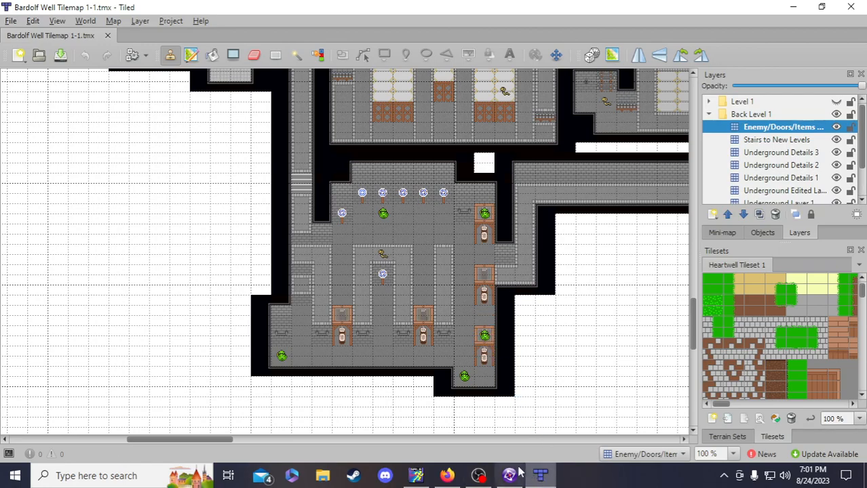
{"action": "left_click", "coordinate": [447, 475]}
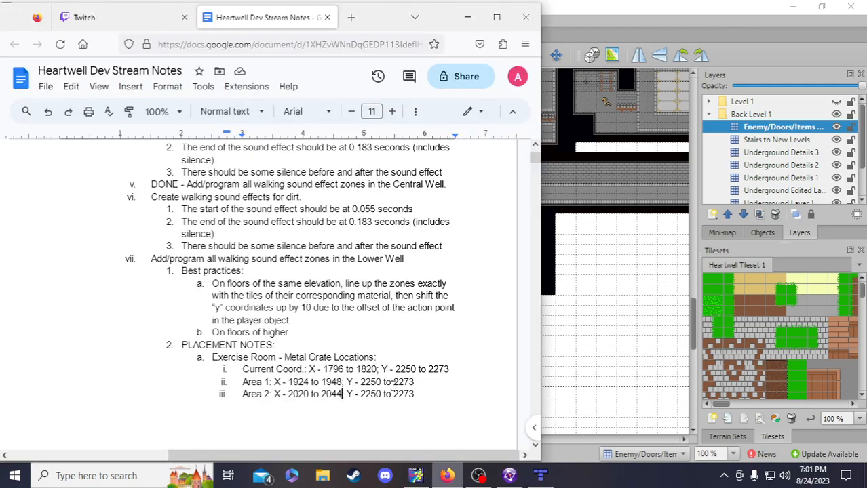
{"action": "left_click_drag", "start_coordinate": [383, 396], "coordinate": [373, 397]}
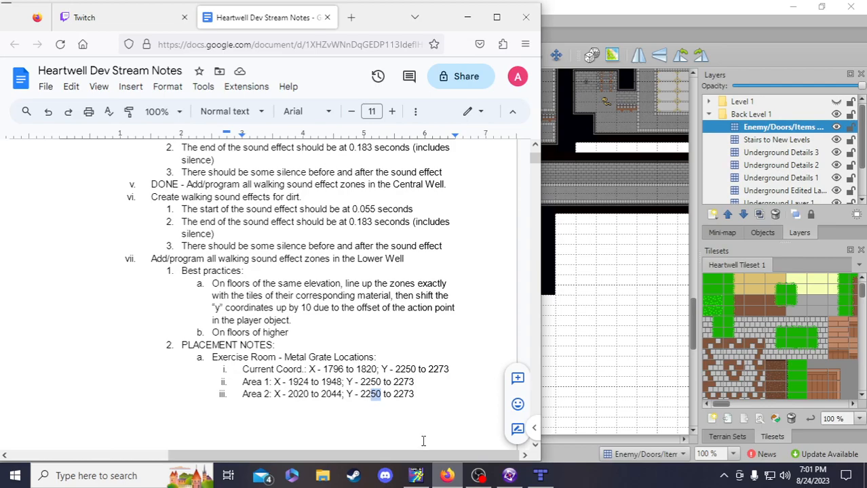
{"action": "type", "text": "2282"}
{"action": "left_click", "coordinate": [373, 398]}
{"action": "key", "text": "BackSpace"}
{"action": "key", "text": "BackSpace"}
{"action": "left_click", "coordinate": [416, 394]}
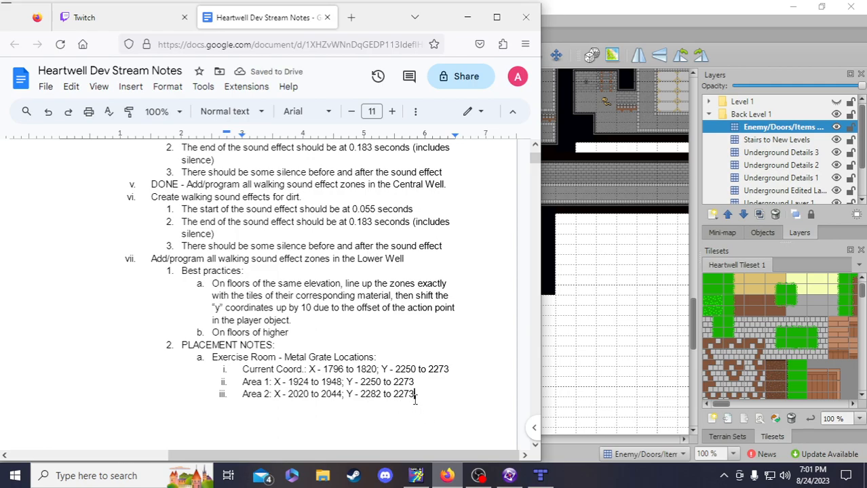
Set the end of Area 2's Y range to 2305
{"action": "left_click_drag", "start_coordinate": [416, 396], "coordinate": [399, 395]}
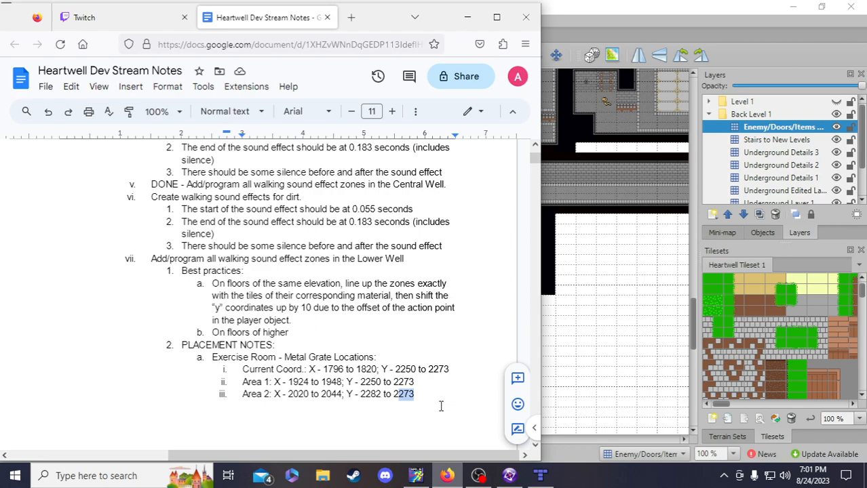
{"action": "type", "text": "305"}
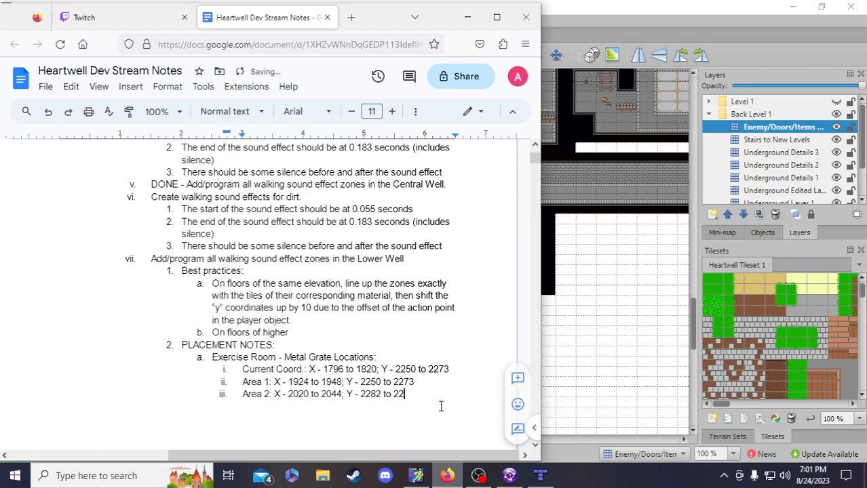
{"action": "left_click", "coordinate": [401, 396]}
{"action": "key", "text": "BackSpace"}
{"action": "left_click", "coordinate": [419, 392]}
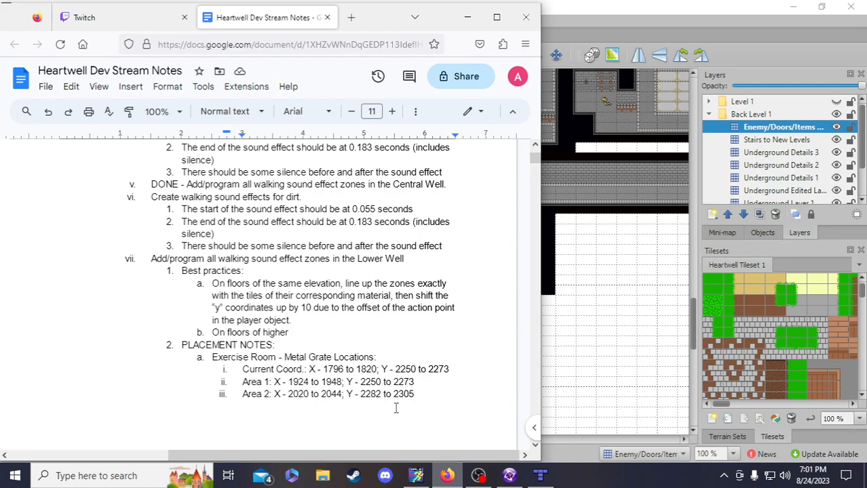
Check the grates in Tiled again and add "Area 3:" as the fourth sub-item of the metal grate locations
{"action": "key", "text": "Return"}
{"action": "left_click", "coordinate": [583, 342]}
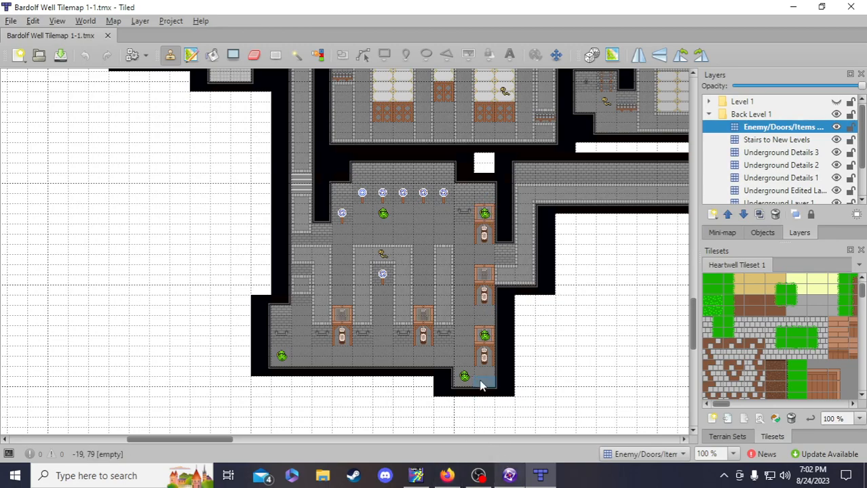
{"action": "left_click", "coordinate": [446, 476]}
{"action": "key", "text": "Return"}
{"action": "type", "text": "Area 3:"}
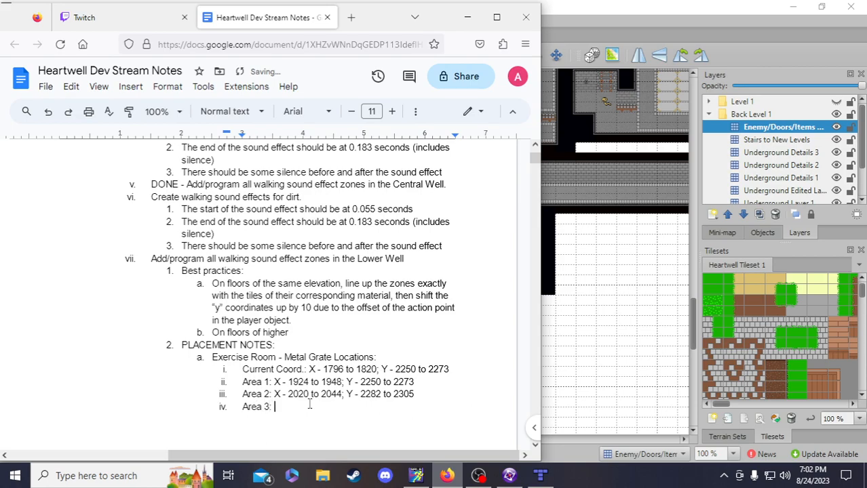
Copy the Area 2 coordinates into the "Area 3:" line, leaving no empty sub-item below it
{"action": "left_click_drag", "start_coordinate": [415, 394], "coordinate": [273, 400]}
{"action": "key", "text": "ctrl+c"}
{"action": "left_click", "coordinate": [274, 407]}
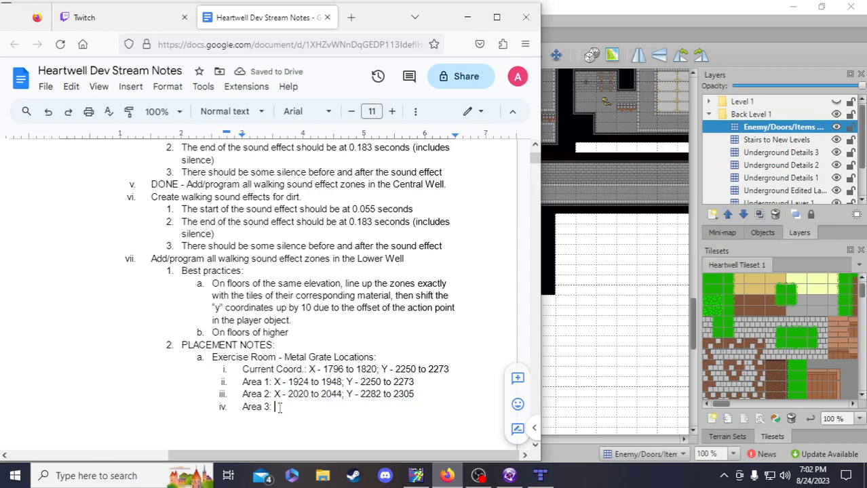
{"action": "key", "text": "ctrl+v"}
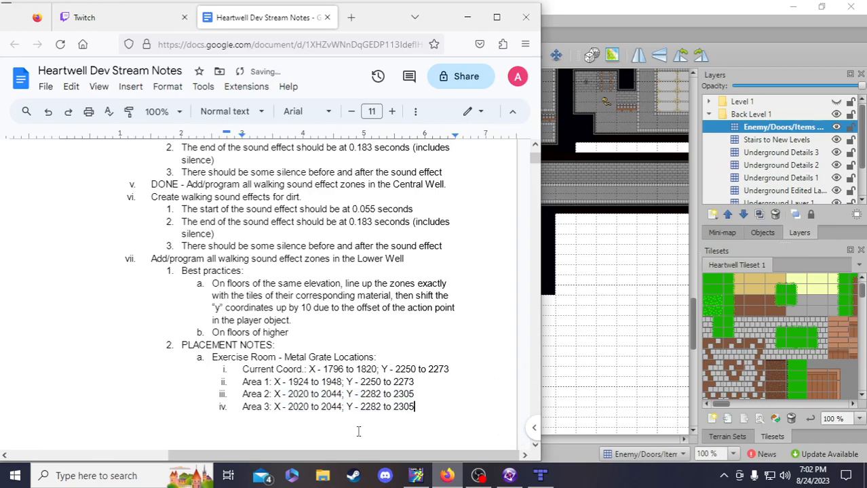
{"action": "key", "text": "Return"}
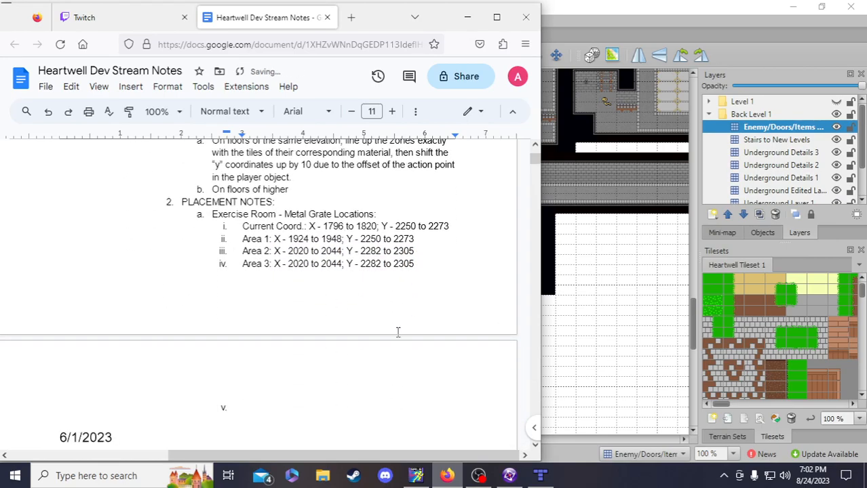
{"action": "key", "text": "BackSpace"}
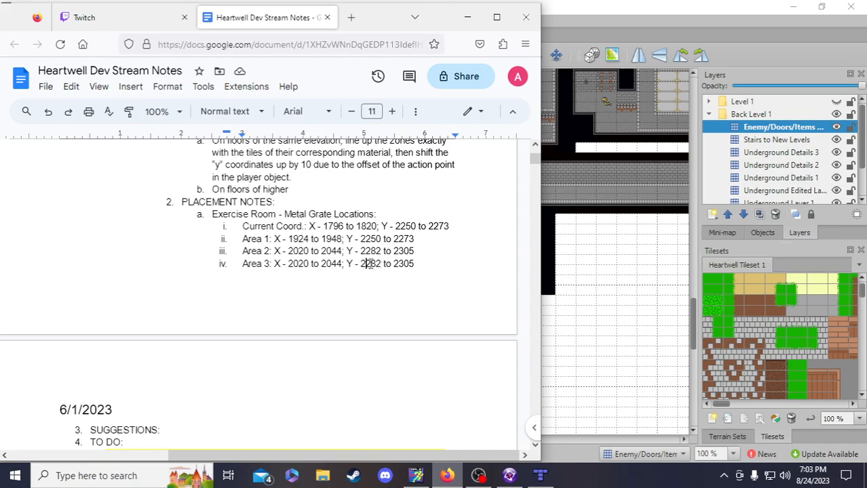
Set the Y range in the Area 3 line to 2186 to 2209
{"action": "left_click_drag", "start_coordinate": [366, 264], "coordinate": [382, 262]}
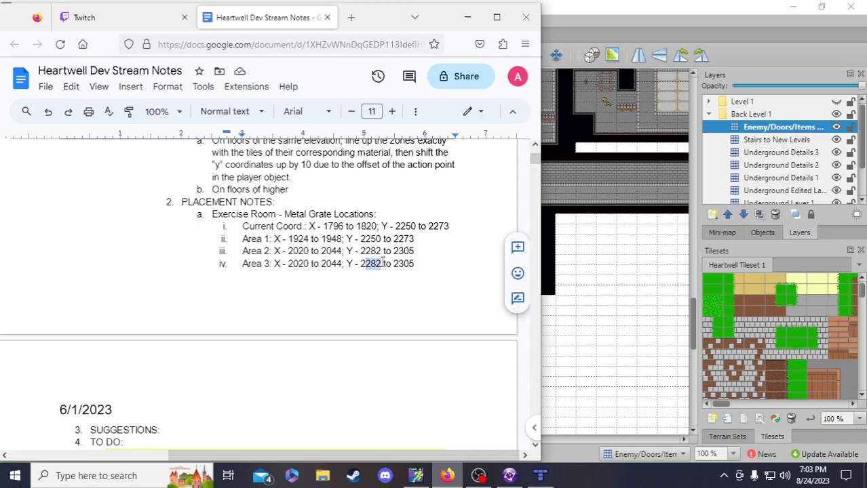
{"action": "type", "text": "186"}
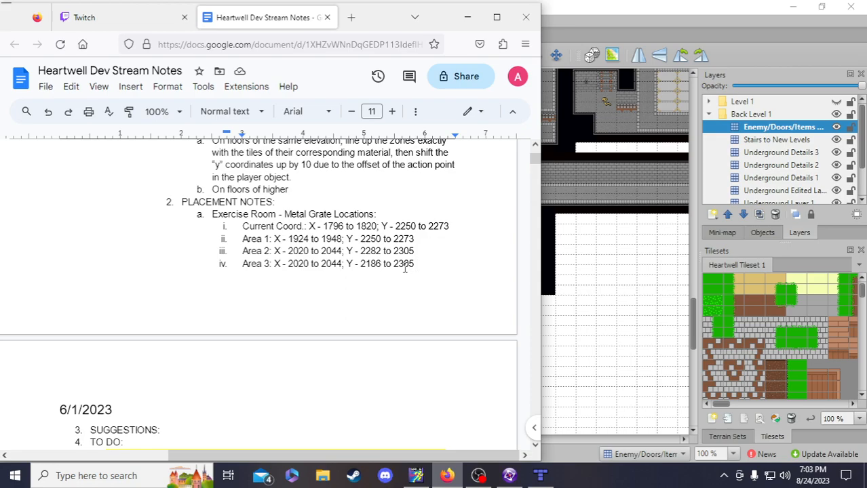
{"action": "left_click_drag", "start_coordinate": [398, 266], "coordinate": [416, 265]}
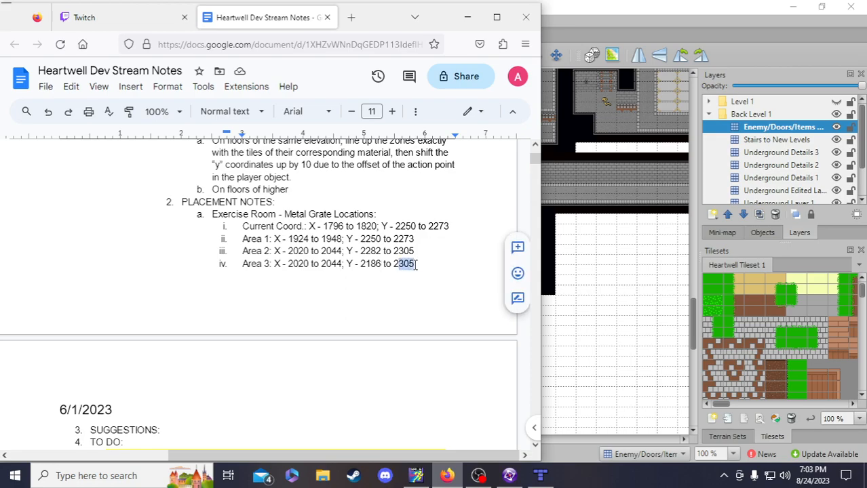
{"action": "type", "text": "2209"}
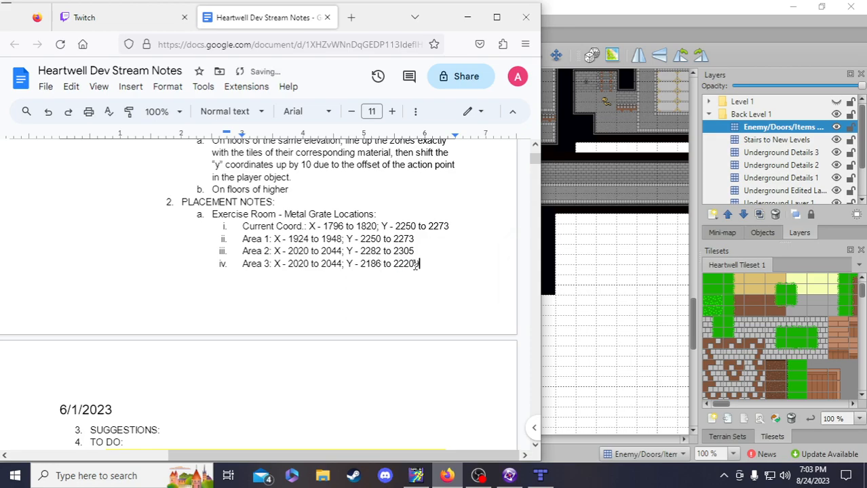
{"action": "left_click", "coordinate": [400, 266]}
{"action": "key", "text": "BackSpace"}
{"action": "left_click", "coordinate": [419, 264]}
Duplicate the whole Area 3 line as the fifth sub-item and renumber the copy as Area 4
{"action": "key", "text": "Return"}
{"action": "left_click_drag", "start_coordinate": [418, 264], "coordinate": [242, 263]}
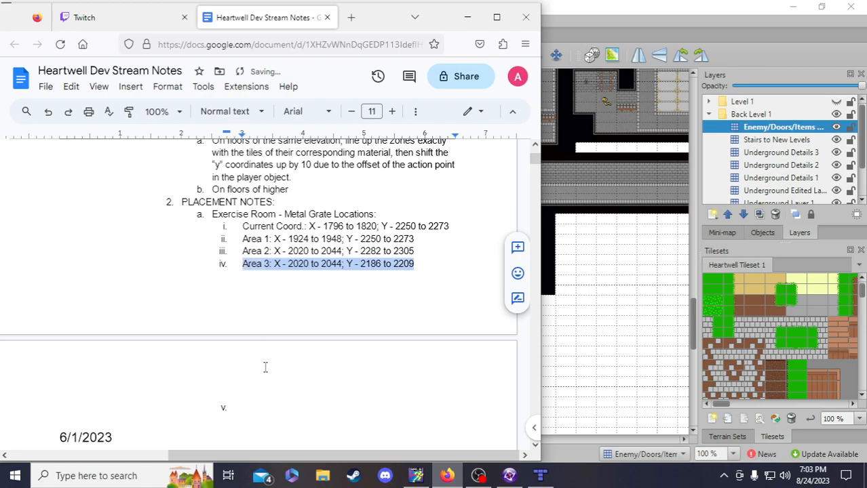
{"action": "key", "text": "ctrl+c"}
{"action": "left_click", "coordinate": [261, 406]}
{"action": "key", "text": "ctrl+v"}
{"action": "left_click", "coordinate": [267, 408]}
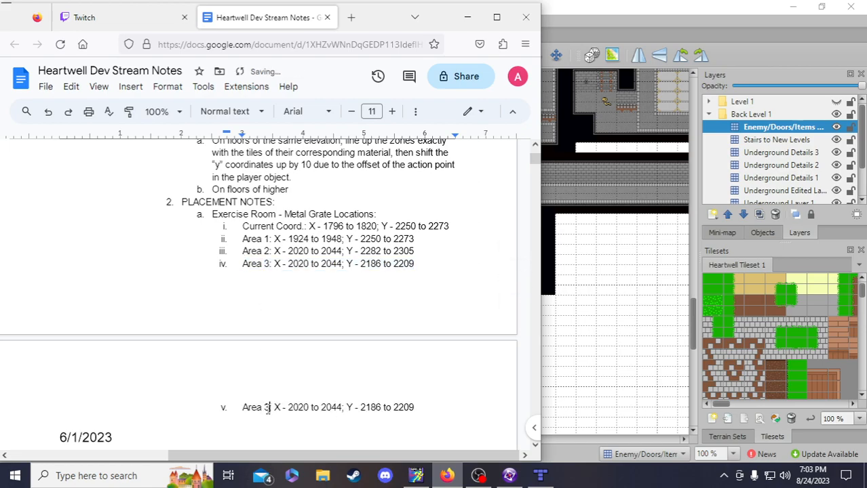
{"action": "double_click", "coordinate": [267, 407]}
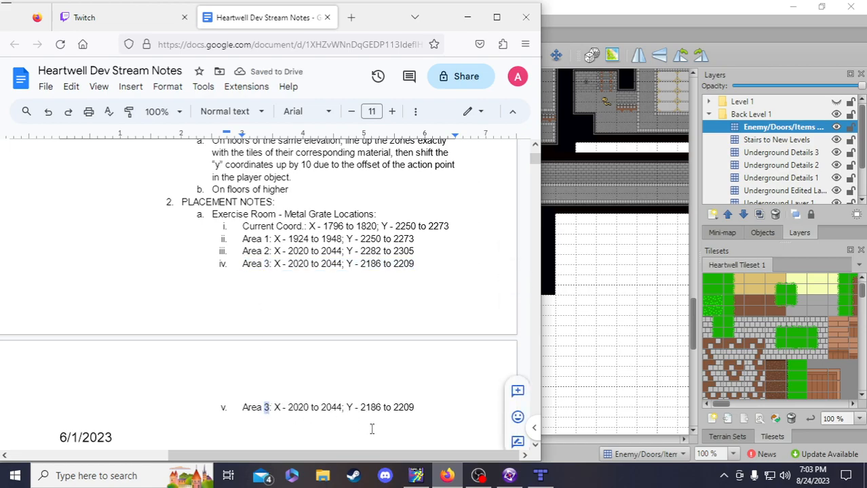
{"action": "type", "text": "4"}
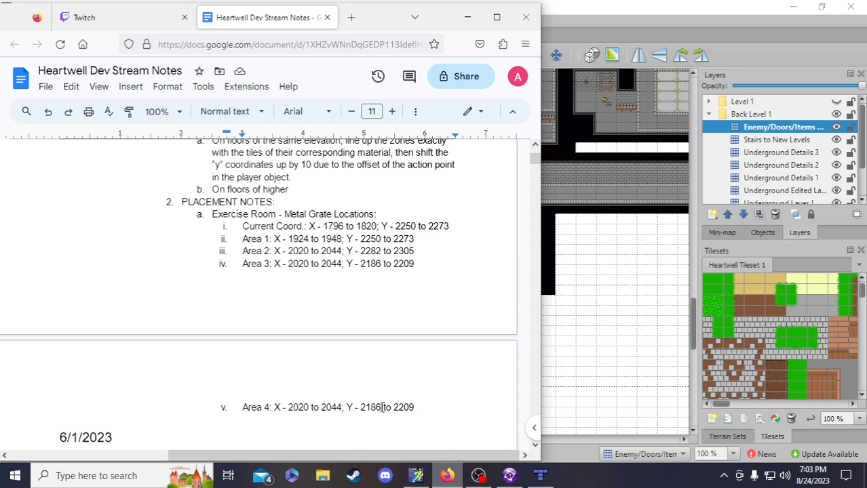
Set the Y range in the Area 4 line to 2090 to 2113
{"action": "key", "text": "shift+Left"}
{"action": "key", "text": "shift+Left"}
{"action": "type", "text": "090"}
{"action": "left_click", "coordinate": [414, 408]}
{"action": "left_click_drag", "start_coordinate": [414, 408], "coordinate": [399, 407]}
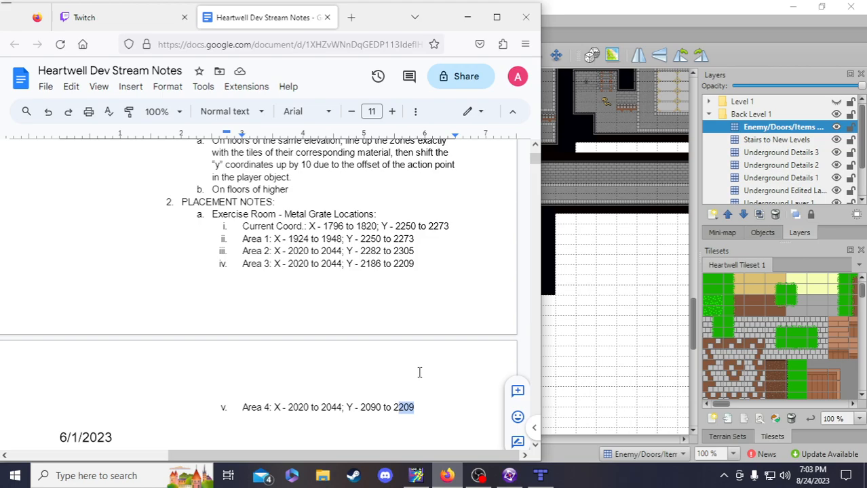
{"action": "type", "text": "21"}
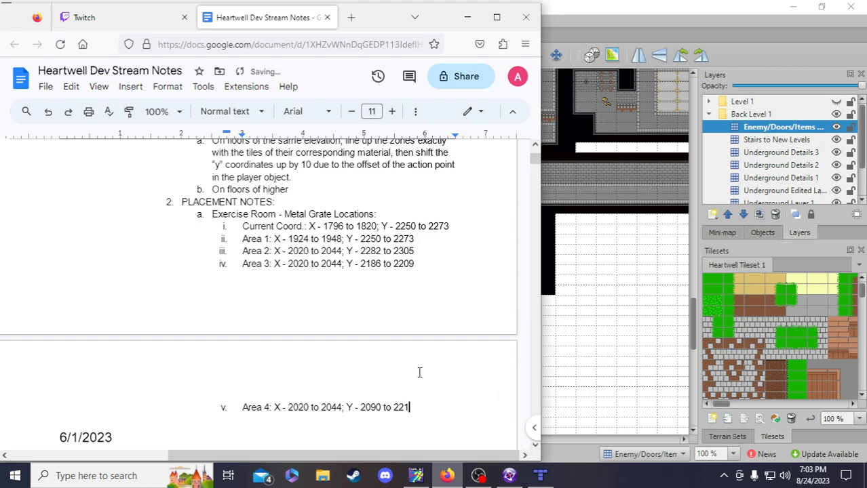
{"action": "left_click", "coordinate": [399, 407]}
{"action": "key", "text": "BackSpace"}
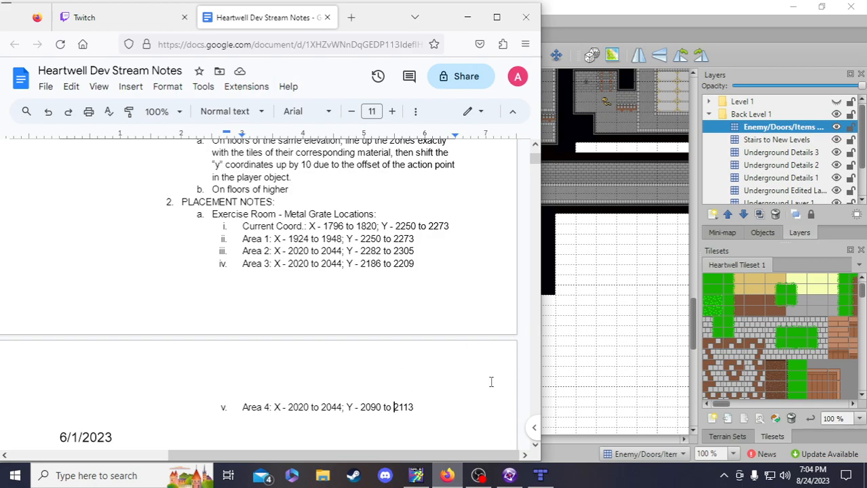
Switch to Clickteam Fusion, show the Lower Well walking sound effect zone events, and arrange the window beside the notes with the grate coordinates readable
{"action": "left_click", "coordinate": [510, 476]}
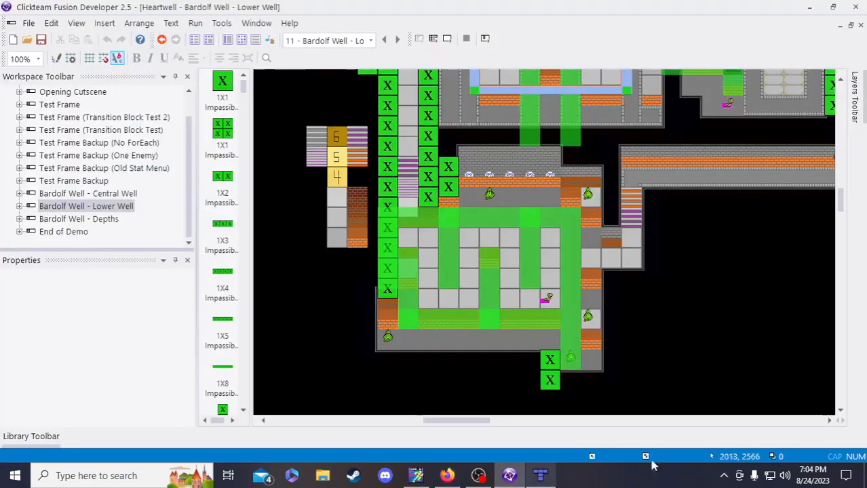
{"action": "left_click", "coordinate": [228, 39]}
{"action": "left_click", "coordinate": [242, 40]}
{"action": "scroll", "coordinate": [443, 300], "scroll_direction": "up", "scroll_amount": 10}
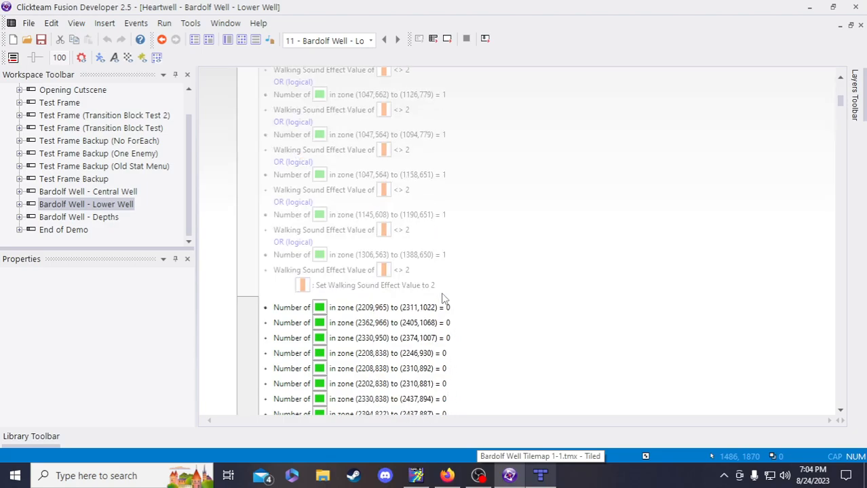
{"action": "left_click", "coordinate": [833, 7]}
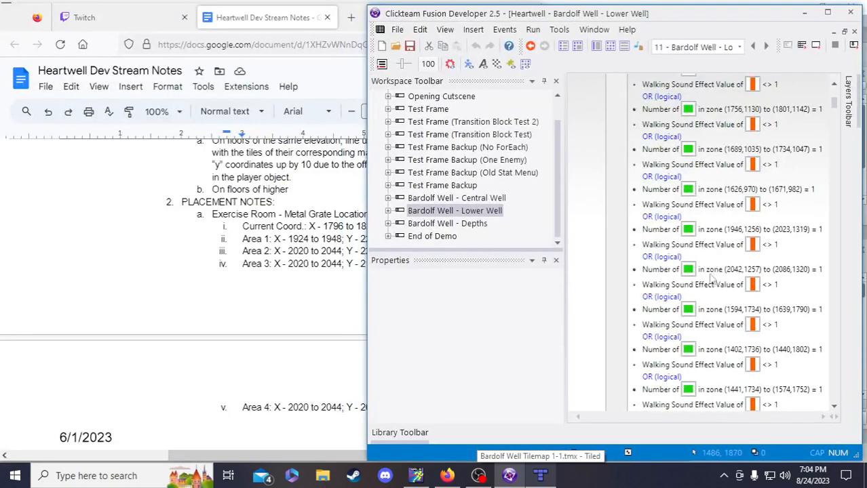
{"action": "scroll", "coordinate": [719, 272], "scroll_direction": "down", "scroll_amount": 5}
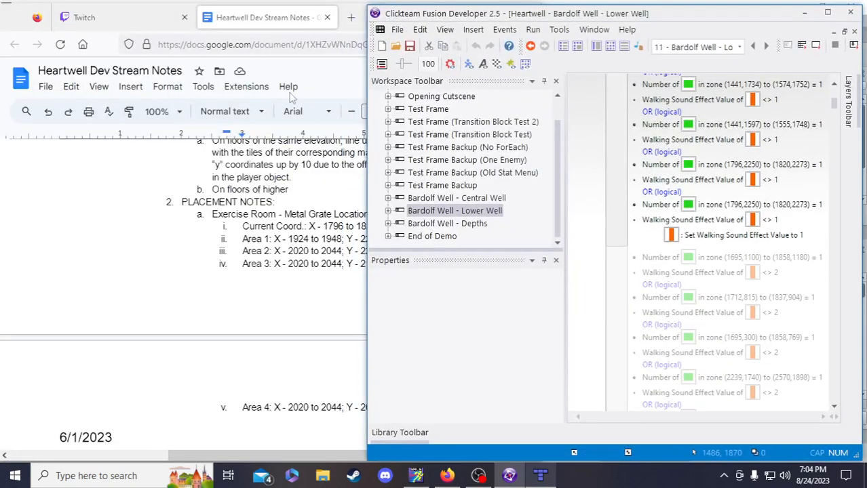
{"action": "left_click", "coordinate": [104, 310]}
{"action": "left_click_drag", "start_coordinate": [540, 343], "coordinate": [368, 356]}
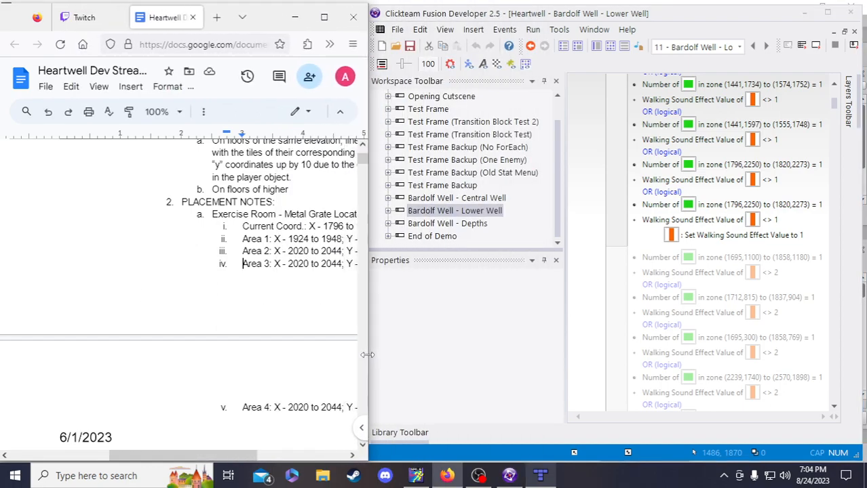
{"action": "left_click_drag", "start_coordinate": [169, 459], "coordinate": [265, 460]}
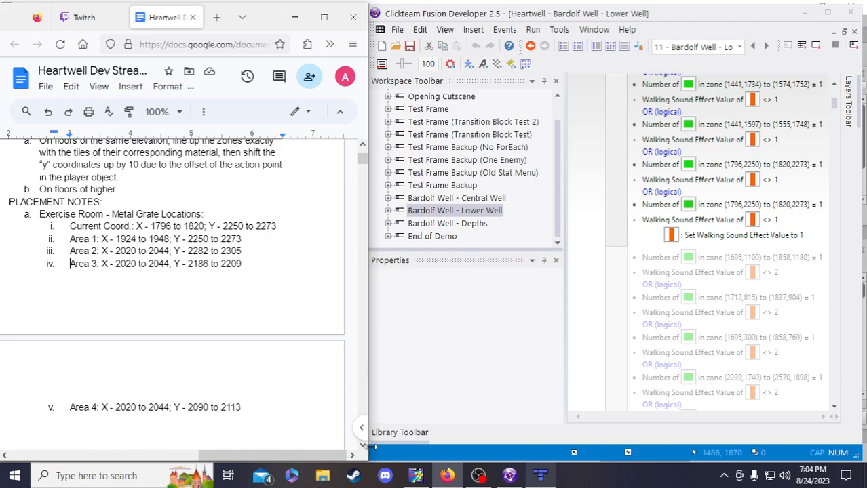
Set the horizontal range of the duplicate (1796,2250) to (1820,2273) zone condition to 1924 to 1948
{"action": "double_click", "coordinate": [744, 205]}
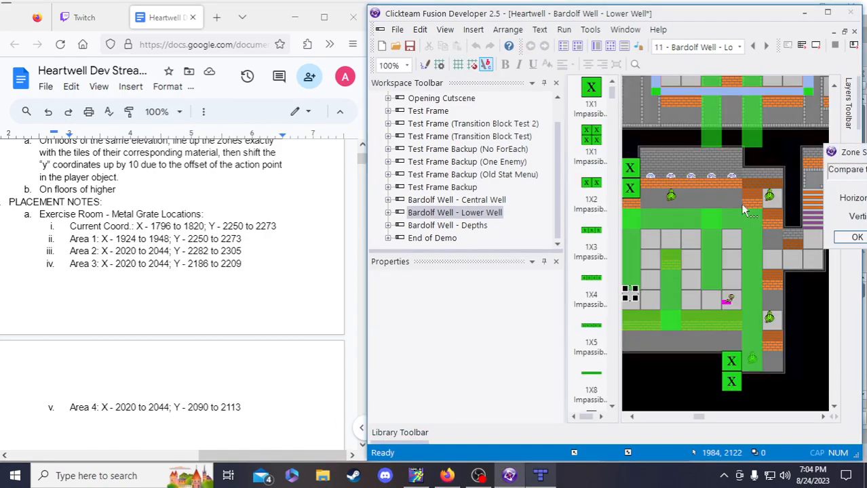
{"action": "left_click_drag", "start_coordinate": [450, 205], "coordinate": [459, 246]}
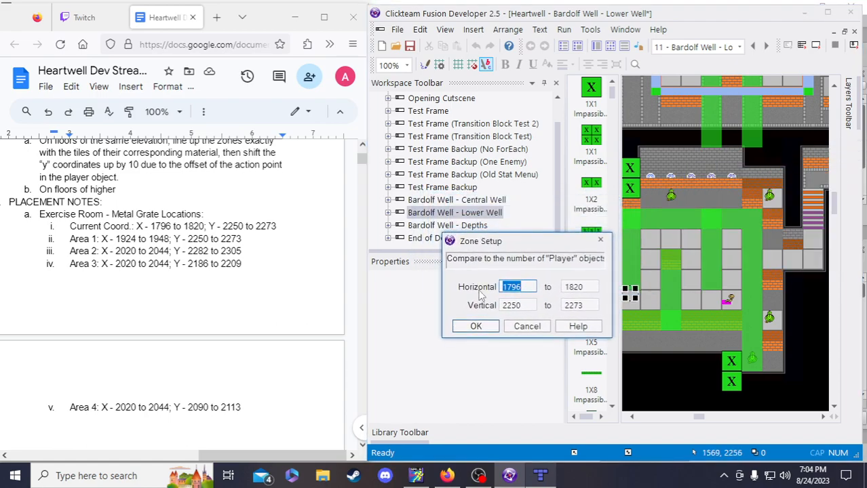
{"action": "left_click", "coordinate": [524, 288]}
{"action": "left_click_drag", "start_coordinate": [524, 288], "coordinate": [493, 289]}
{"action": "type", "text": "1924"}
{"action": "left_click_drag", "start_coordinate": [589, 286], "coordinate": [562, 287]}
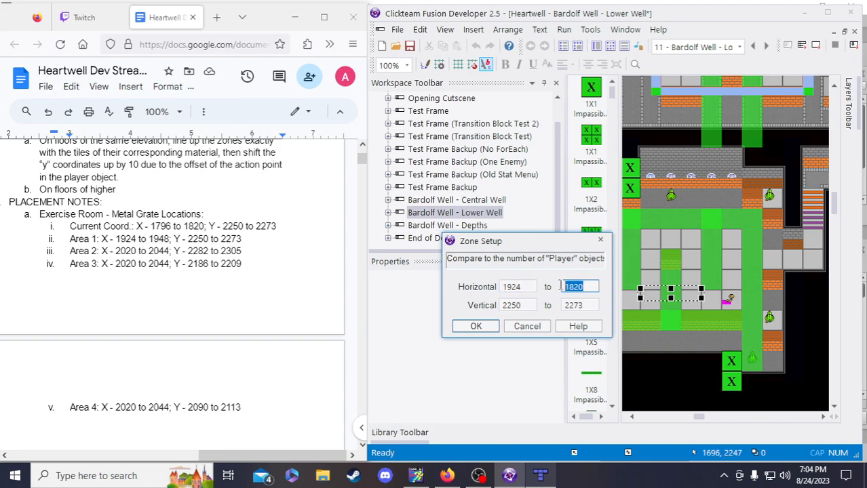
{"action": "type", "text": "1948"}
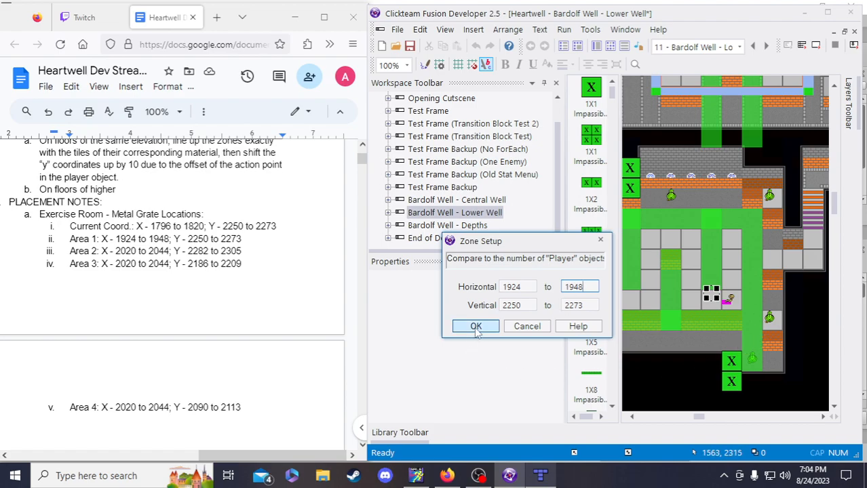
{"action": "left_click", "coordinate": [476, 326]}
{"action": "left_click_drag", "start_coordinate": [803, 87], "coordinate": [466, 114]}
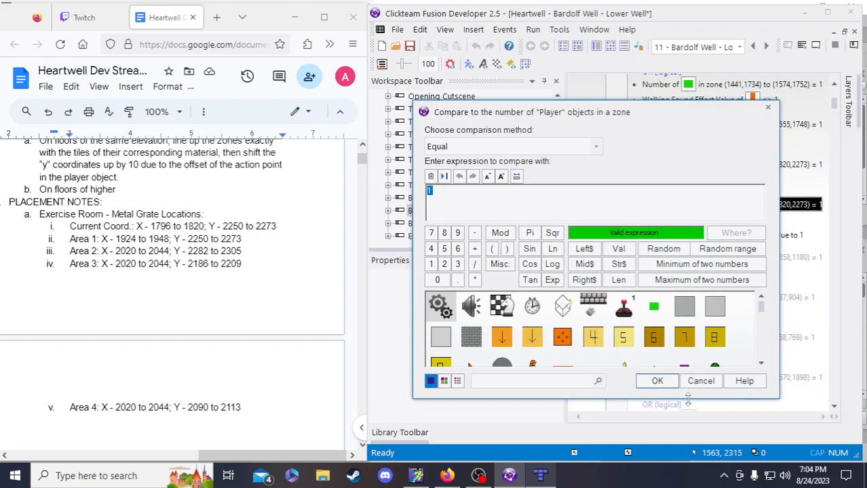
{"action": "left_click", "coordinate": [661, 383]}
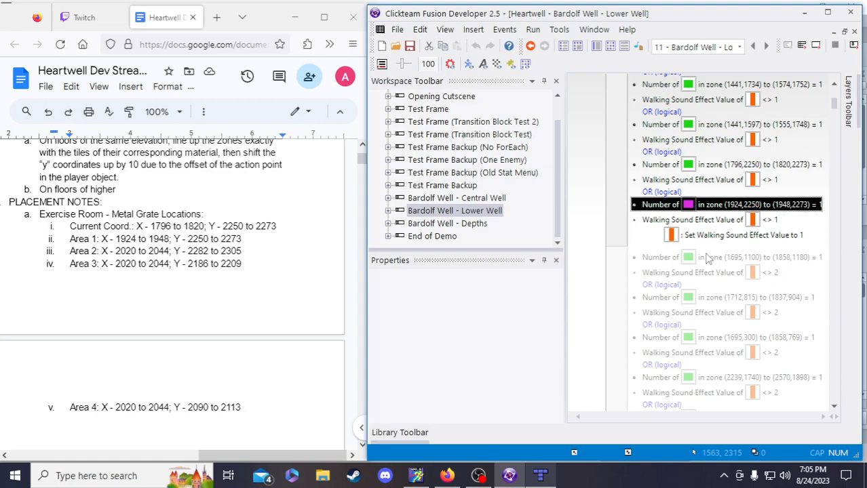
Add an OR (logical) and a copy of the (1924,2250) to (1948,2273) zone condition at the end of the value 1 walking sound event
{"action": "left_click", "coordinate": [652, 192]}
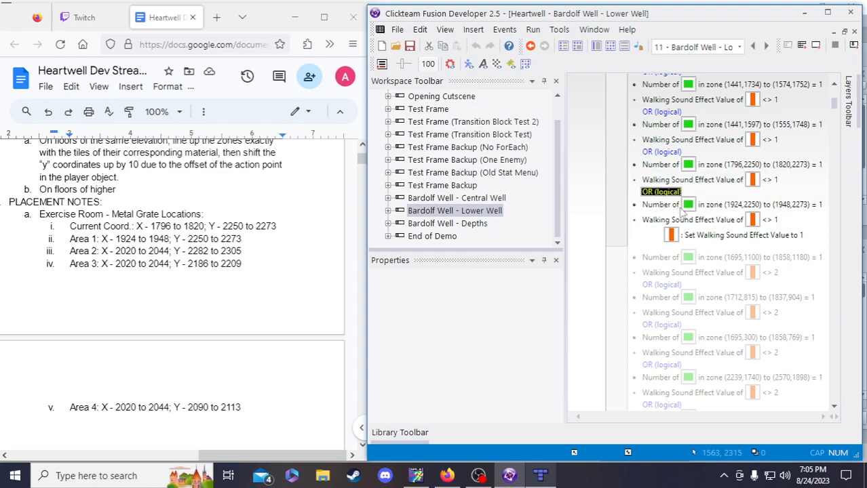
{"action": "left_click", "coordinate": [703, 221]}
{"action": "key", "text": "ctrl+v"}
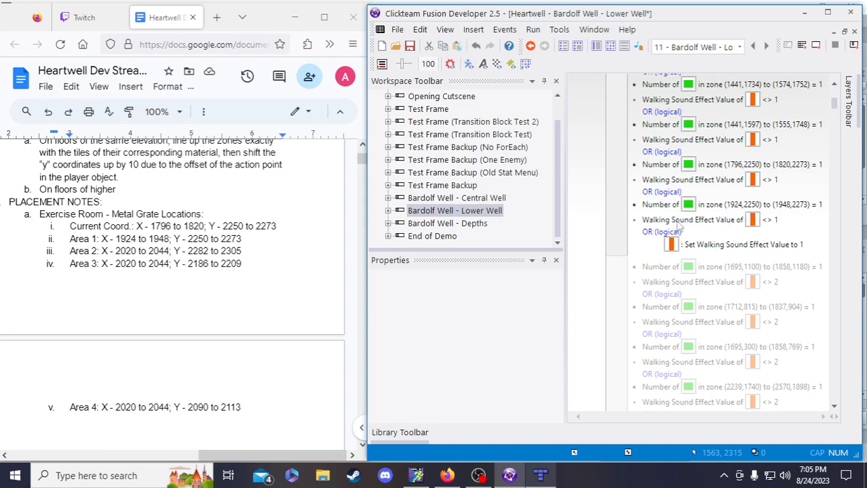
{"action": "left_click", "coordinate": [725, 206]}
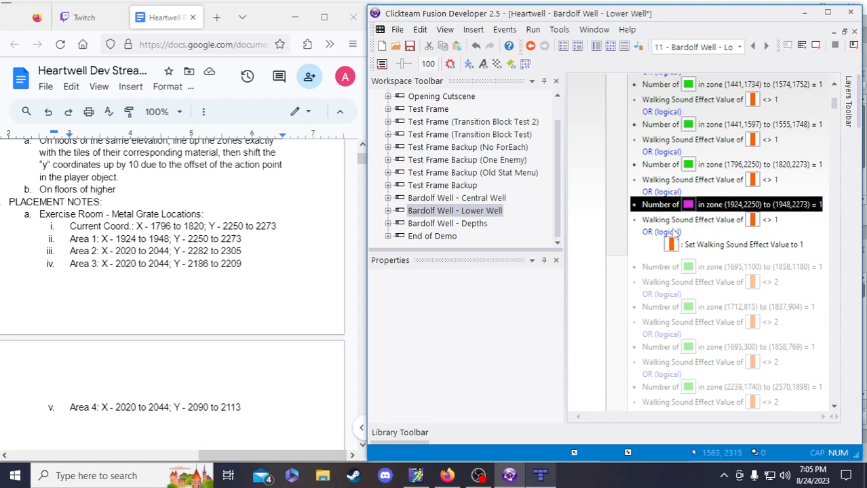
{"action": "left_click", "coordinate": [670, 232]}
{"action": "key", "text": "ctrl+v"}
{"action": "left_click", "coordinate": [653, 235]}
{"action": "left_click_drag", "start_coordinate": [663, 247], "coordinate": [657, 233]}
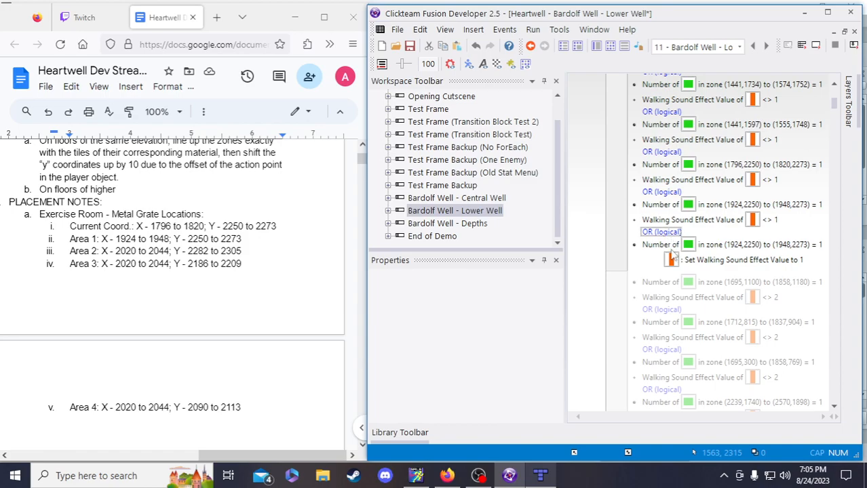
Copy the Walking Sound Effect Value <> 1 condition beneath the newly added zone condition
{"action": "left_click", "coordinate": [671, 220]}
{"action": "left_click", "coordinate": [669, 247]}
{"action": "key", "text": "ctrl+v"}
{"action": "left_click_drag", "start_coordinate": [666, 261], "coordinate": [660, 247]}
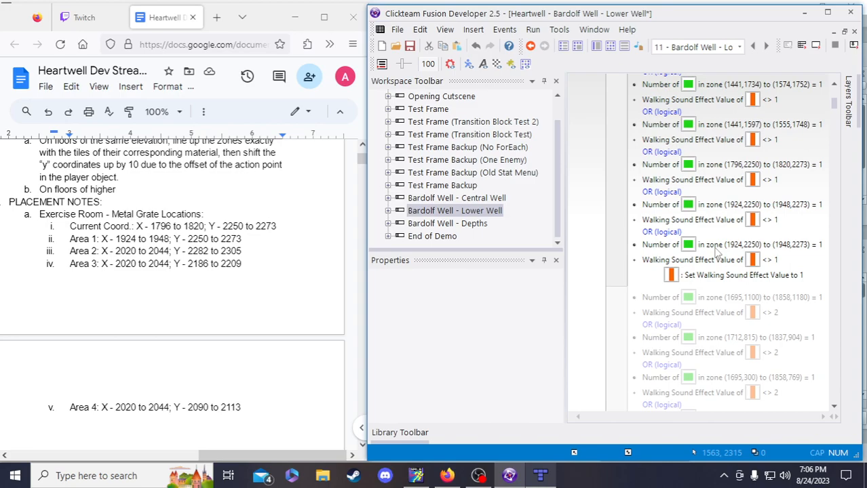
Open the zone setup of the copied last zone condition and set its horizontal range to 2020 to 2044
{"action": "left_click", "coordinate": [715, 248]}
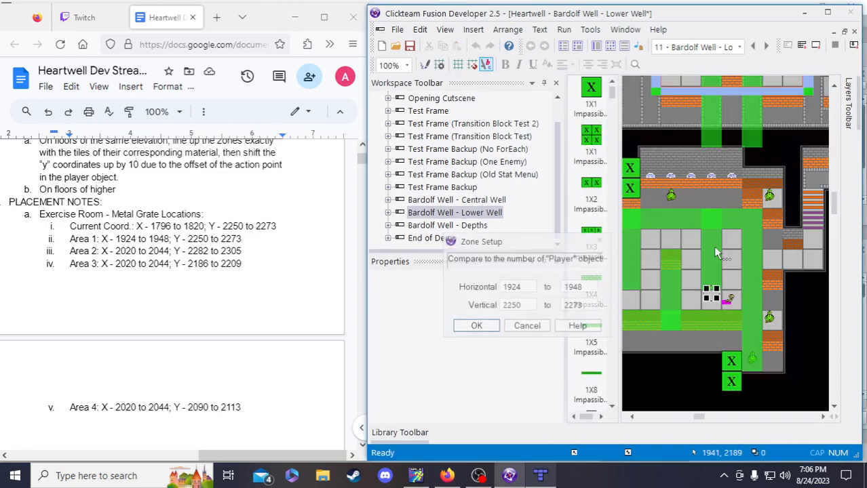
{"action": "left_click", "coordinate": [520, 287]}
{"action": "left_click_drag", "start_coordinate": [520, 288], "coordinate": [503, 287]}
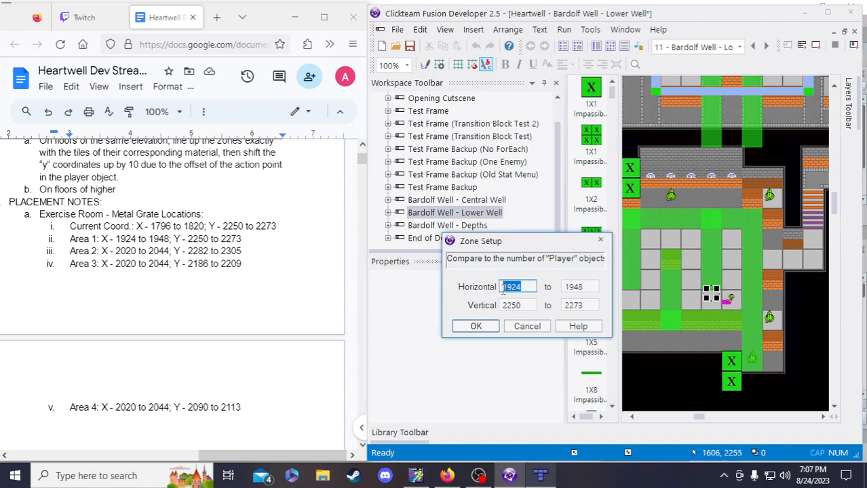
{"action": "type", "text": "2020"}
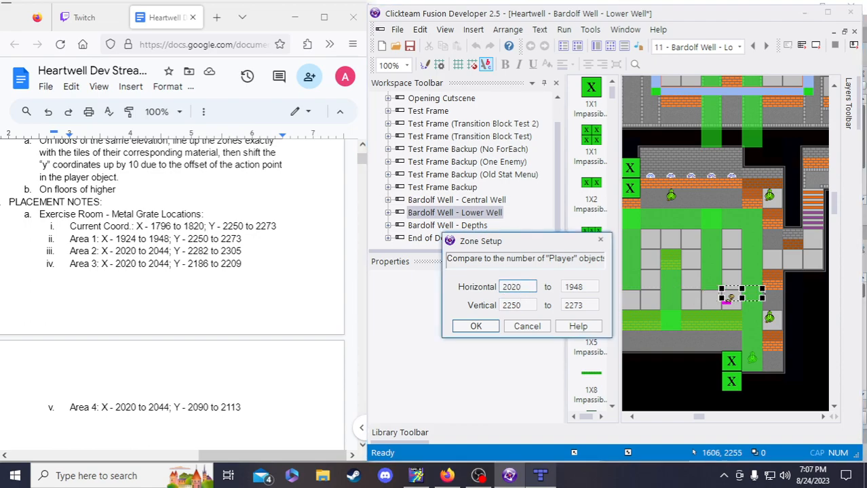
{"action": "left_click_drag", "start_coordinate": [587, 287], "coordinate": [556, 289]}
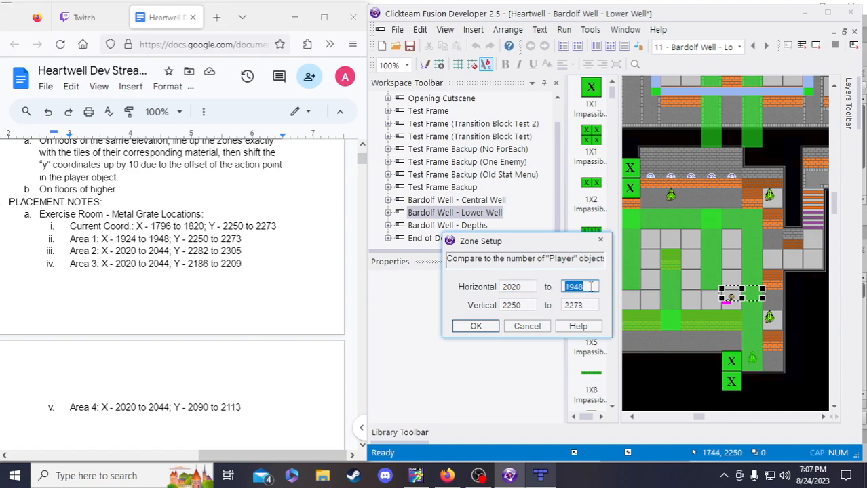
{"action": "type", "text": "2044"}
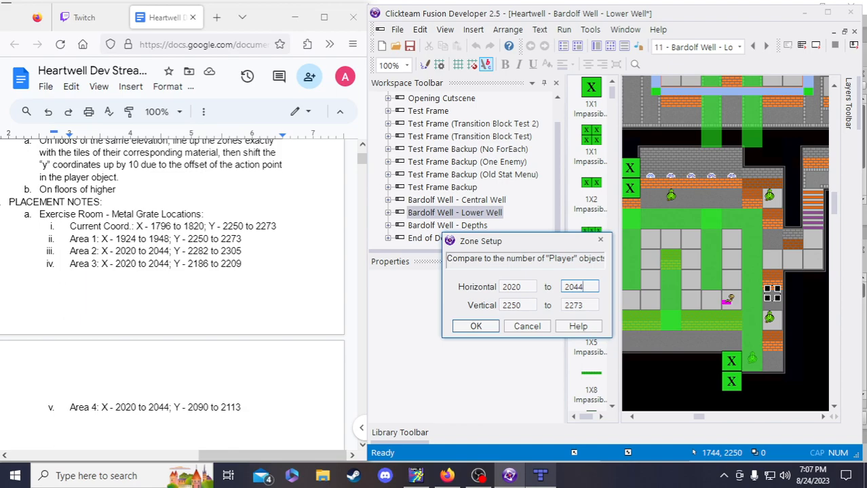
Set the same zone's vertical range to 2282 to 2305, confirm the condition, and save the project
{"action": "double_click", "coordinate": [526, 303]}
{"action": "type", "text": "22"}
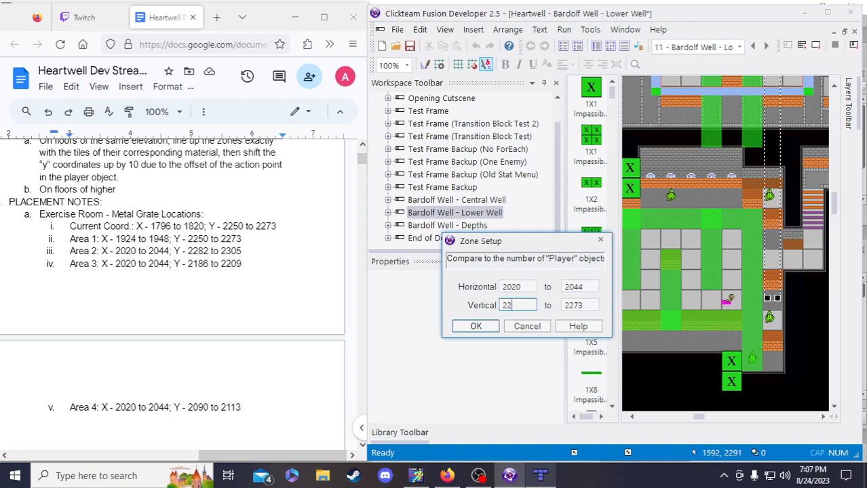
{"action": "type", "text": "82"}
{"action": "key", "text": "Tab"}
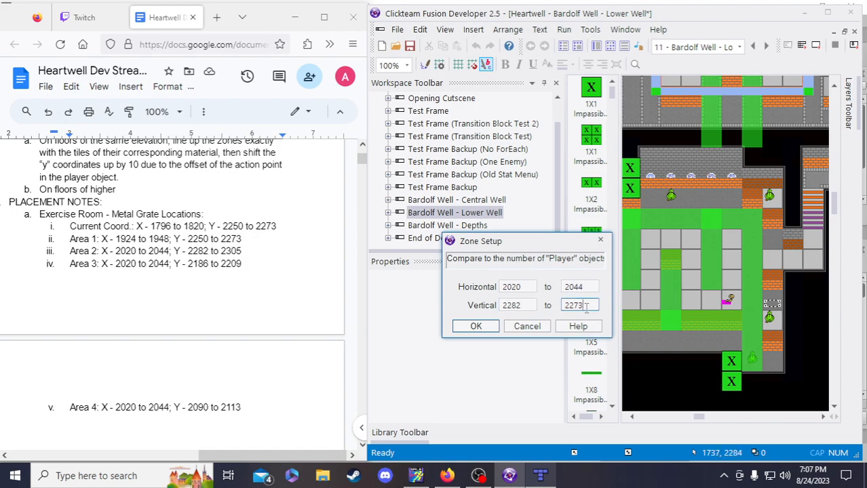
{"action": "type", "text": "2305"}
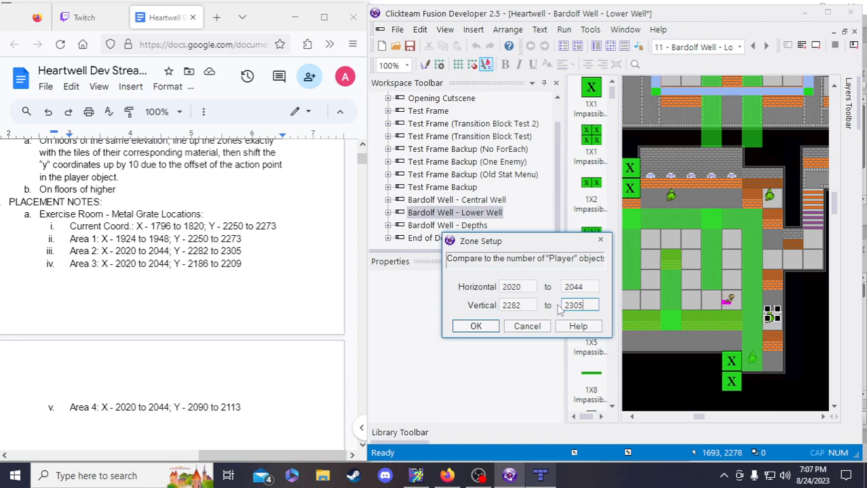
{"action": "left_click", "coordinate": [476, 326]}
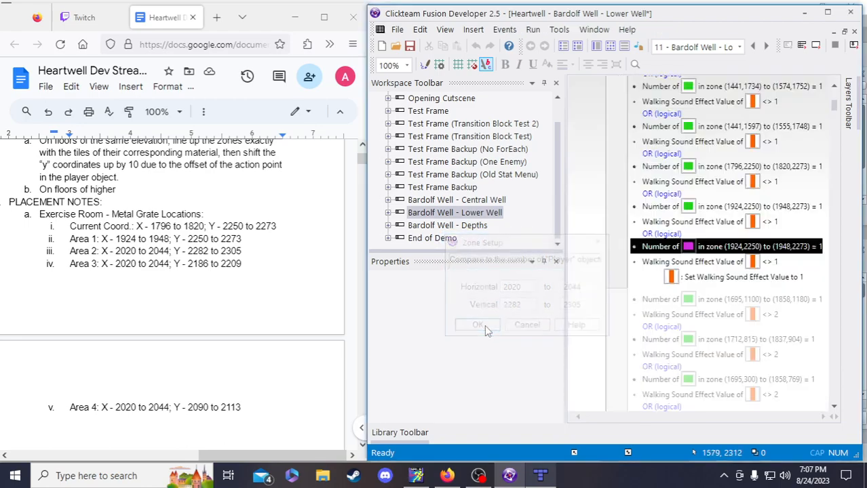
{"action": "left_click", "coordinate": [654, 382]}
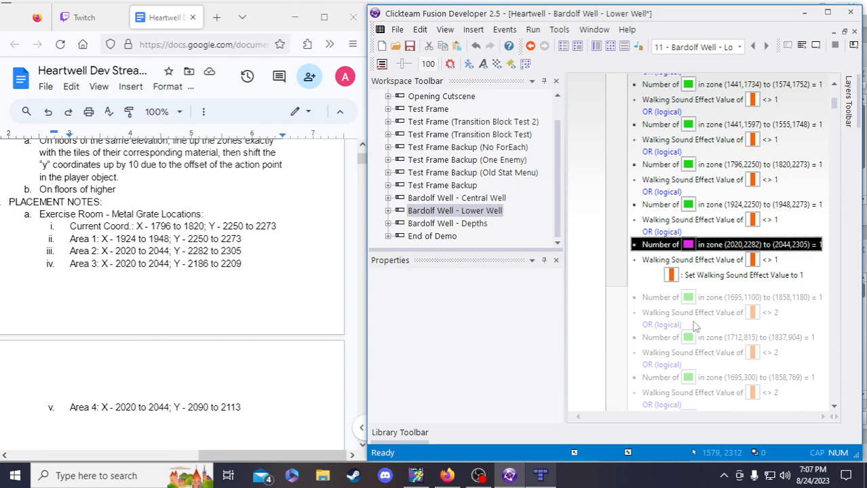
{"action": "left_click", "coordinate": [411, 46]}
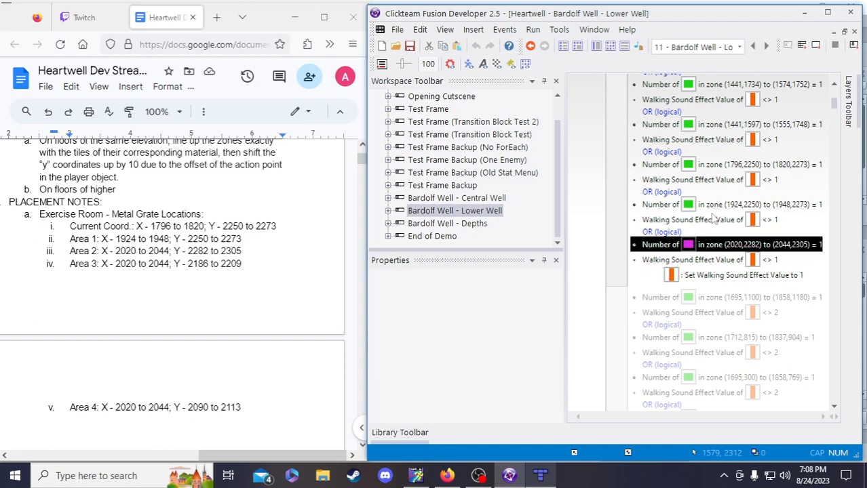
Add two further OR (logical) groups after the Area 2 zone, each with a Walking Sound Effect Value <> 1 condition
{"action": "left_click", "coordinate": [668, 194]}
{"action": "left_click", "coordinate": [699, 260]}
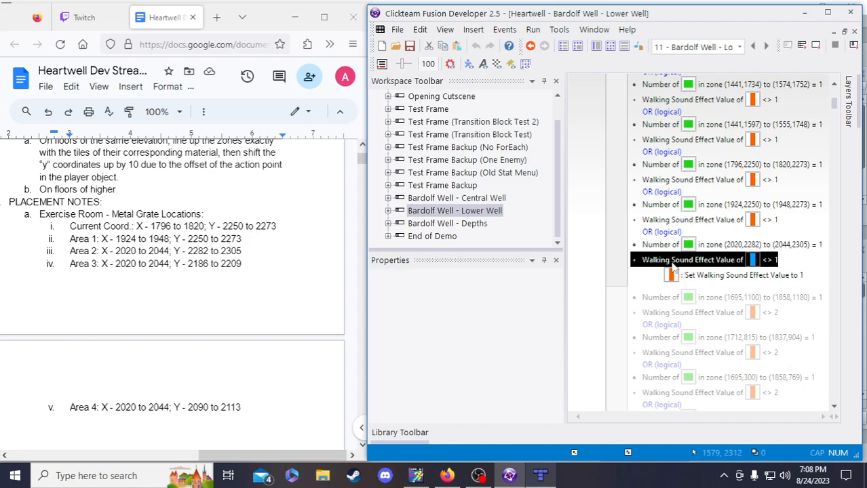
{"action": "key", "text": "ctrl+v"}
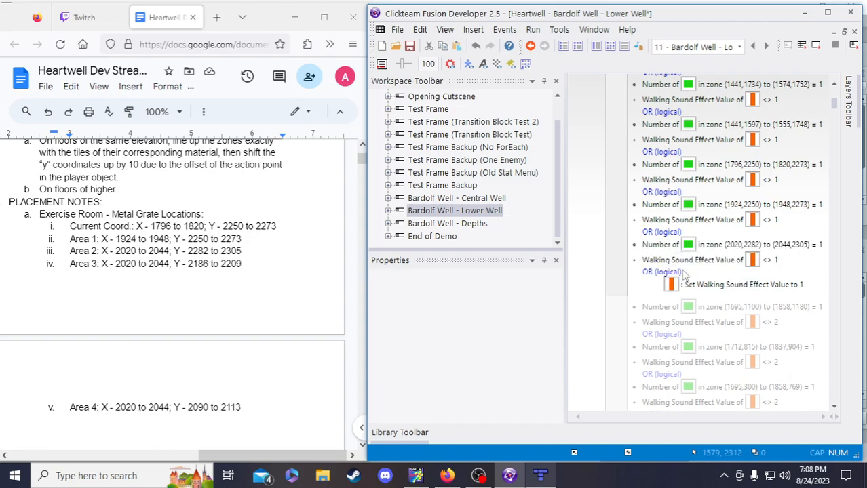
{"action": "left_click", "coordinate": [672, 271]}
{"action": "key", "text": "ctrl+v"}
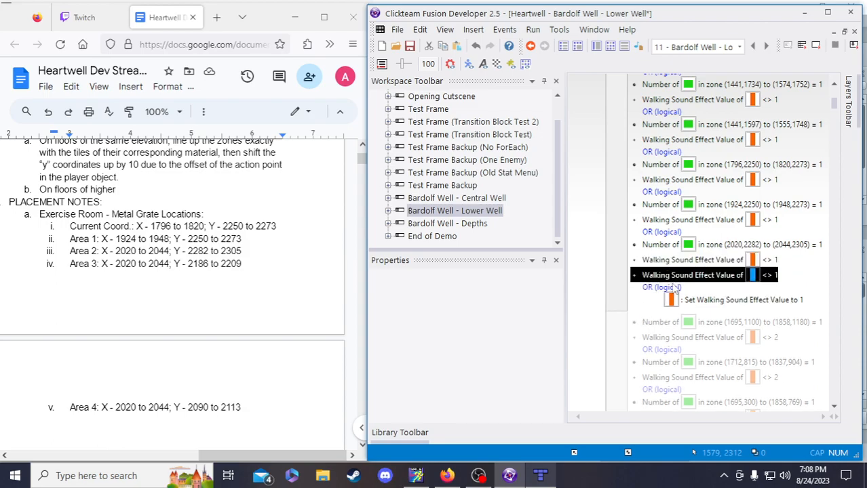
{"action": "mouse_move", "coordinate": [673, 279]}
{"action": "left_mouse_down"}
{"action": "mouse_move", "coordinate": [670, 288]}
{"action": "mouse_move", "coordinate": [678, 283]}
{"action": "left_mouse_up"}
{"action": "left_click", "coordinate": [680, 290]}
{"action": "key", "text": "ctrl+c"}
{"action": "left_click", "coordinate": [679, 282]}
{"action": "key", "text": "ctrl+v"}
Copy the (2020,2282) to (2044,2305) zone condition into the first new OR group, above its walking sound value condition
{"action": "left_click", "coordinate": [725, 247]}
{"action": "key", "text": "ctrl+c"}
{"action": "left_click", "coordinate": [704, 289]}
{"action": "key", "text": "ctrl+v"}
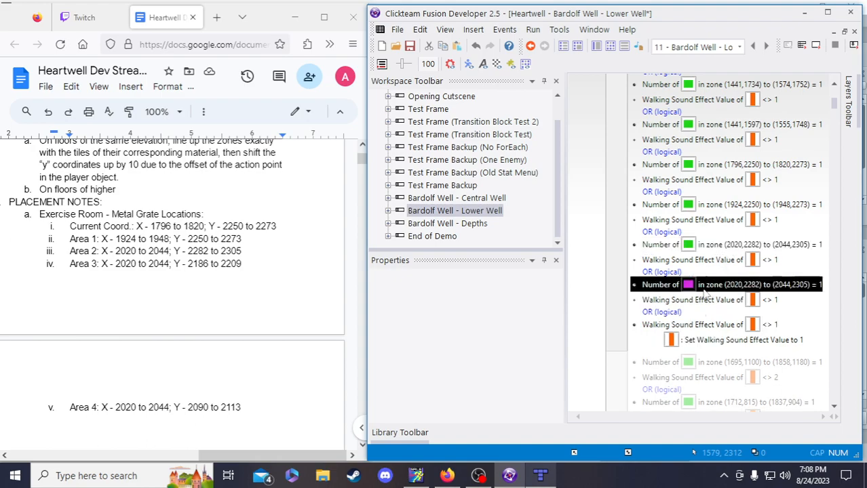
Copy the (2020,2282) to (2044,2305) zone condition into the last OR group, above its walking sound value condition, and save the project
{"action": "left_click", "coordinate": [710, 284]}
{"action": "double_click", "coordinate": [712, 286]}
{"action": "left_click", "coordinate": [527, 325]}
{"action": "left_click", "coordinate": [719, 289]}
{"action": "key", "text": "ctrl+c"}
{"action": "left_click", "coordinate": [716, 326]}
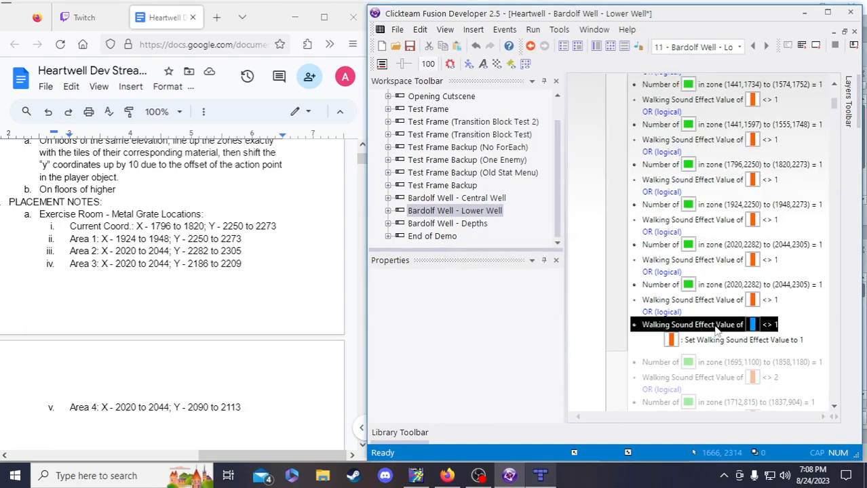
{"action": "key", "text": "ctrl+v"}
{"action": "left_click", "coordinate": [409, 46]}
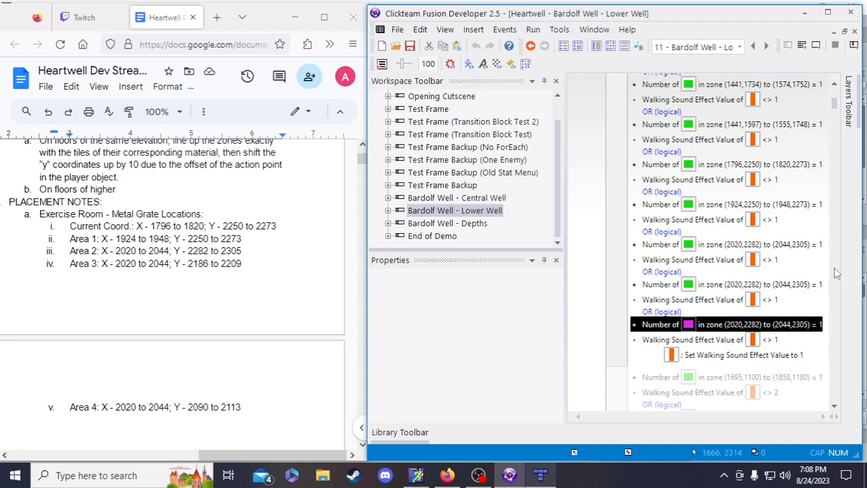
Set the vertical range of the first copied zone condition to 2186 to 2209 for Area 3, keeping the comparison equal to 1
{"action": "double_click", "coordinate": [758, 284]}
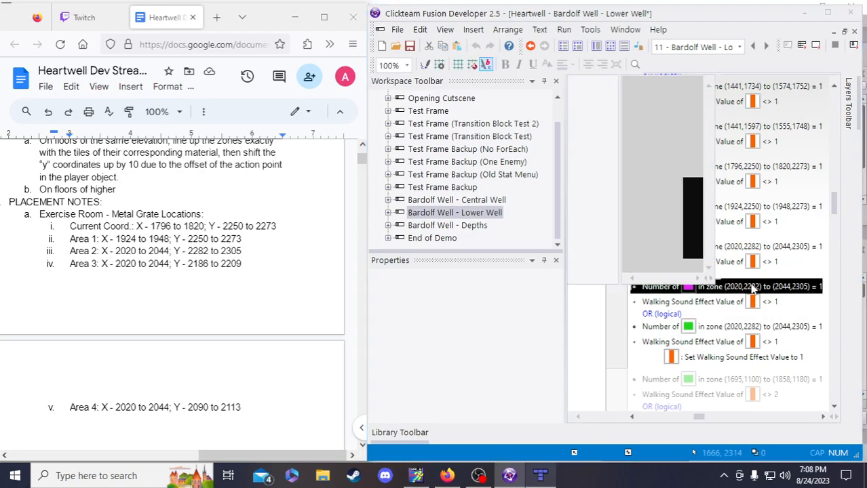
{"action": "double_click", "coordinate": [512, 305]}
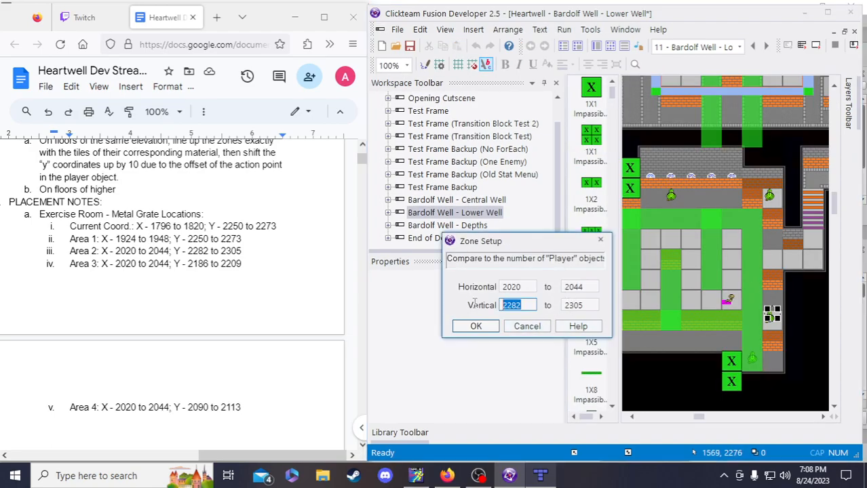
{"action": "type", "text": "2186"}
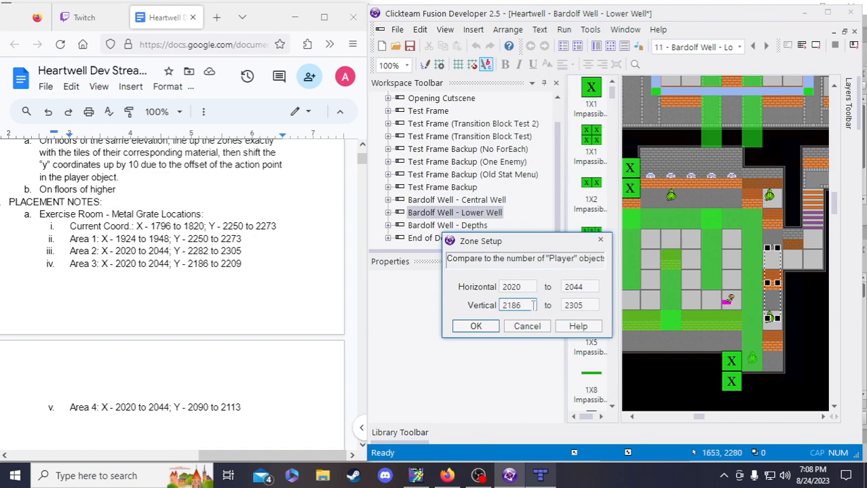
{"action": "key", "text": "Tab"}
{"action": "type", "text": "2209"}
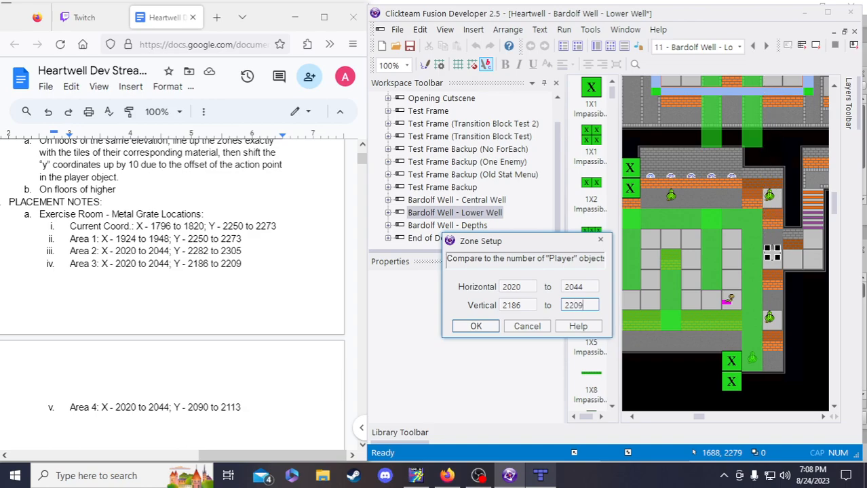
{"action": "left_click", "coordinate": [477, 327]}
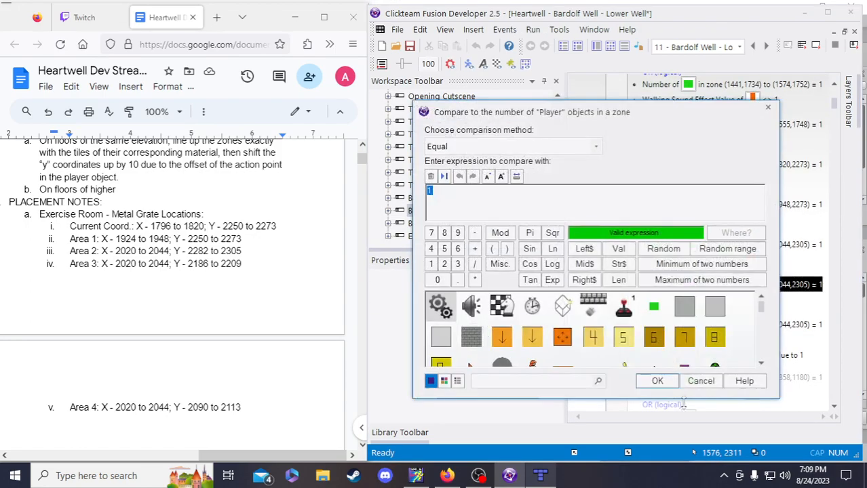
{"action": "left_click", "coordinate": [657, 381]}
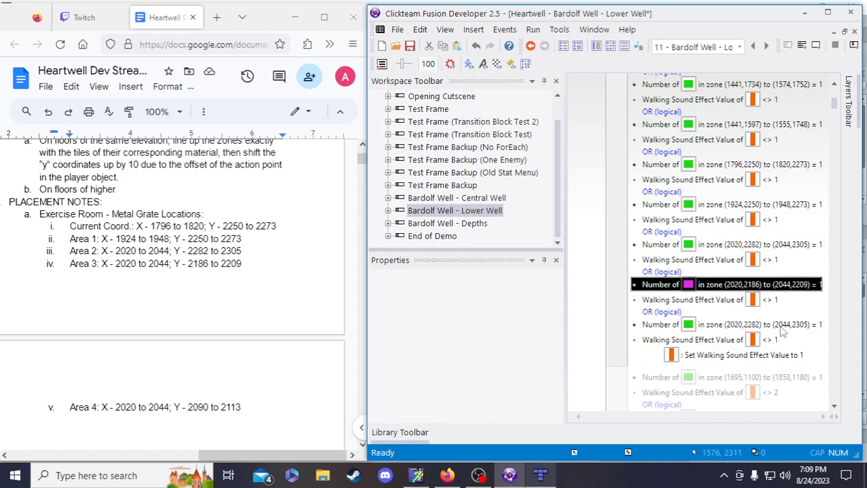
Set the last copied zone condition's vertical range to 2090 to 2113 for Area 4, confirm the condition, and save the project
{"action": "double_click", "coordinate": [780, 329]}
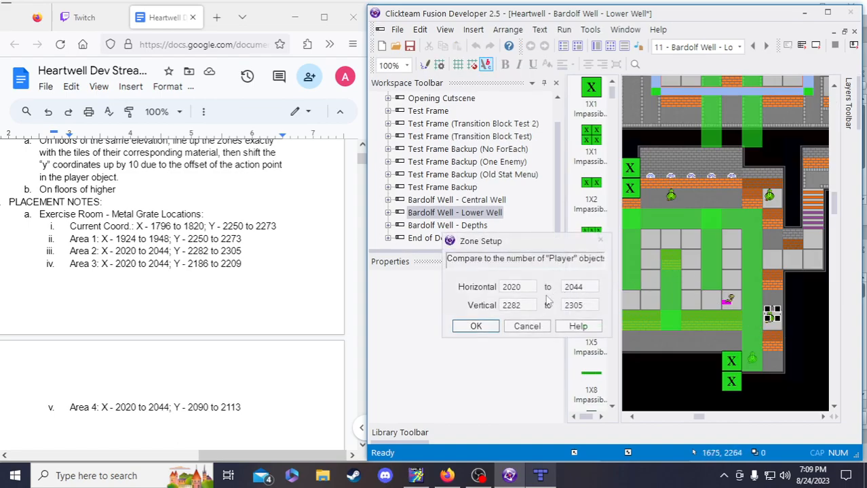
{"action": "double_click", "coordinate": [524, 305]}
{"action": "type", "text": "2090"}
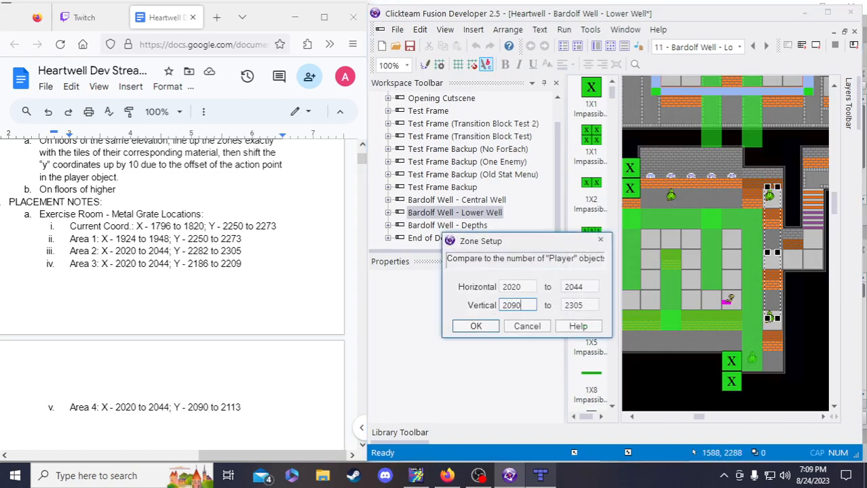
{"action": "double_click", "coordinate": [573, 305]}
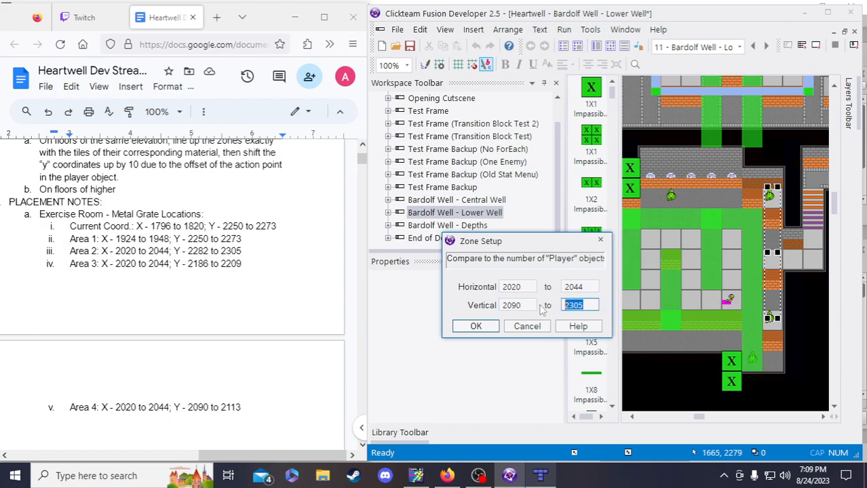
{"action": "type", "text": "2113"}
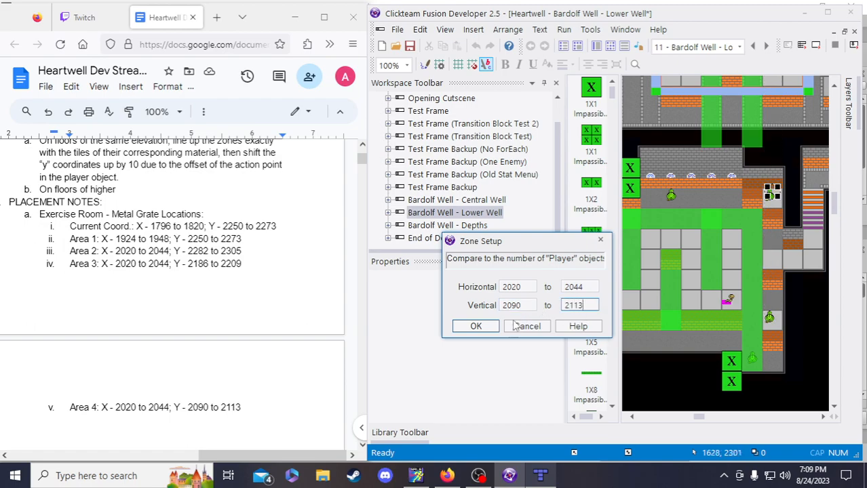
{"action": "left_click", "coordinate": [474, 328]}
{"action": "left_click", "coordinate": [659, 380]}
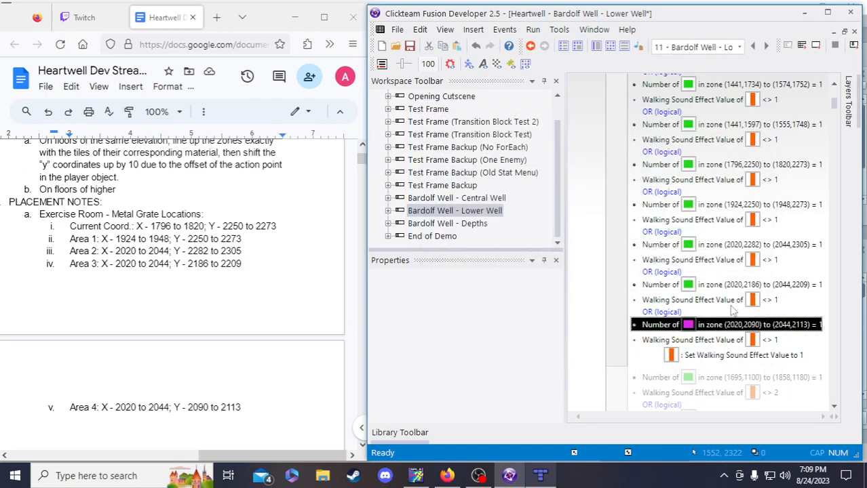
{"action": "left_click", "coordinate": [409, 46]}
Add the Area 1 zone condition (1924,2250) to (1948,2273) to event 39, above its Walking Sound Effect Value <> 0 condition
{"action": "scroll", "coordinate": [766, 216], "scroll_direction": "down", "scroll_amount": 10}
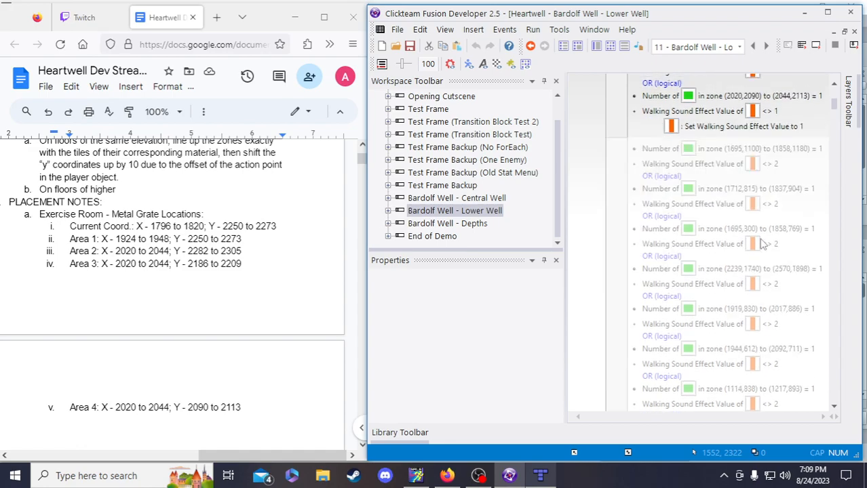
{"action": "scroll", "coordinate": [763, 248], "scroll_direction": "down", "scroll_amount": 7}
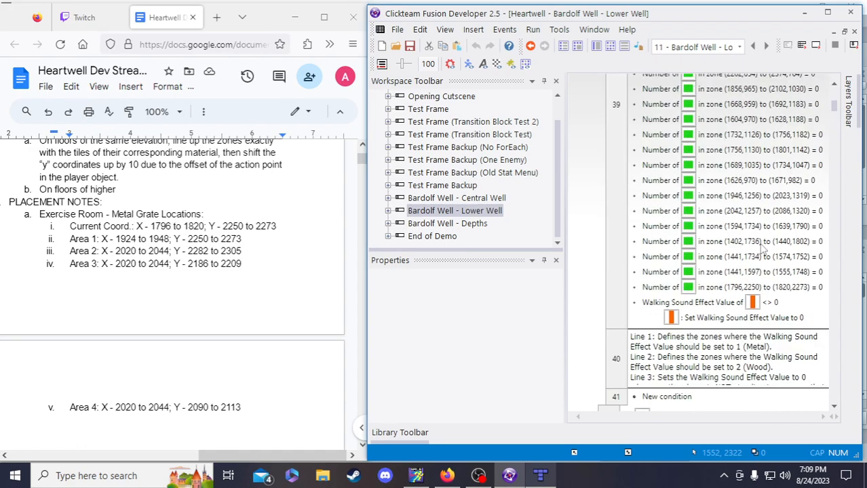
{"action": "left_click", "coordinate": [723, 301]}
{"action": "key", "text": "ctrl+v"}
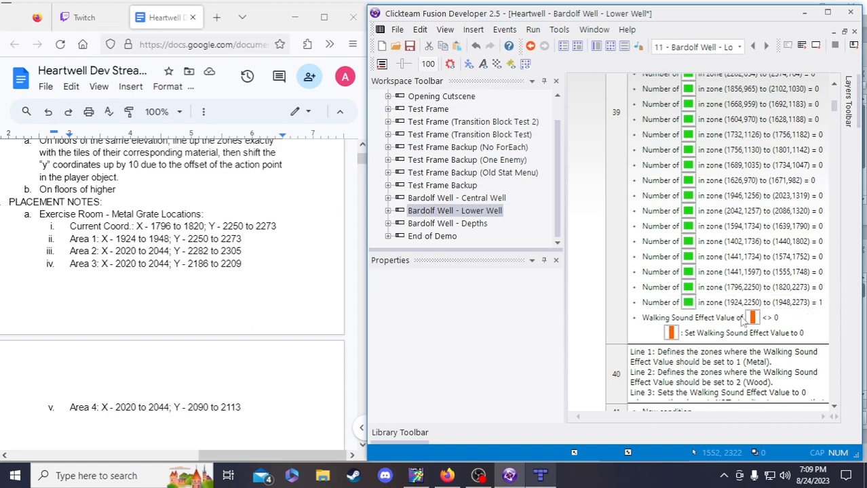
Copy the Area 2 zone condition (2020,2282) to (2044,2305) from the metal zones event into event 39, below the Area 1 zone
{"action": "scroll", "coordinate": [741, 325], "scroll_direction": "up", "scroll_amount": 3}
{"action": "scroll", "coordinate": [741, 325], "scroll_direction": "down", "scroll_amount": 5}
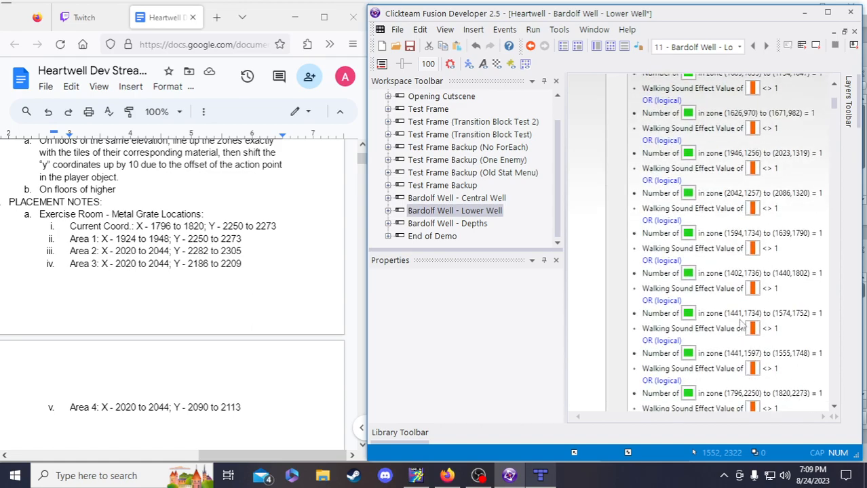
{"action": "left_click", "coordinate": [756, 246]}
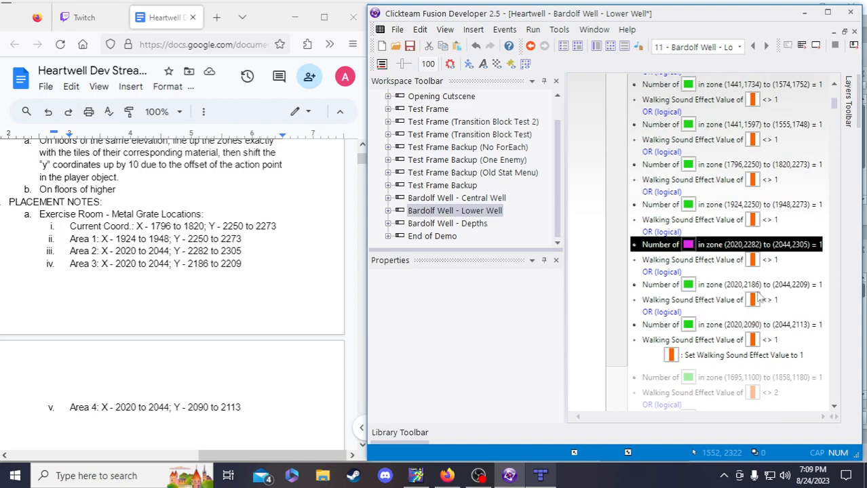
{"action": "scroll", "coordinate": [758, 299], "scroll_direction": "down", "scroll_amount": 5}
{"action": "left_click", "coordinate": [693, 166]}
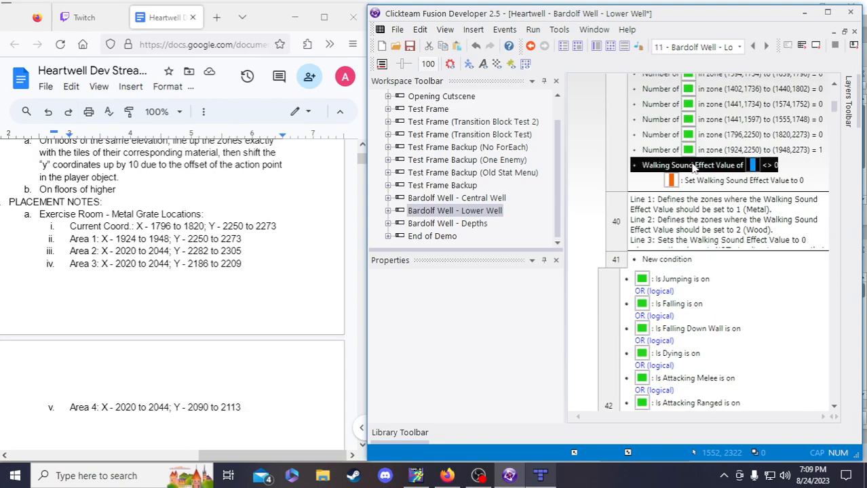
Copy the Area 3 zone condition (2020,2186) to (2044,2209) from the metal zones event into event 39, below the Area 2 zone
{"action": "scroll", "coordinate": [748, 259], "scroll_direction": "up", "scroll_amount": 10}
{"action": "scroll", "coordinate": [748, 260], "scroll_direction": "down", "scroll_amount": 10}
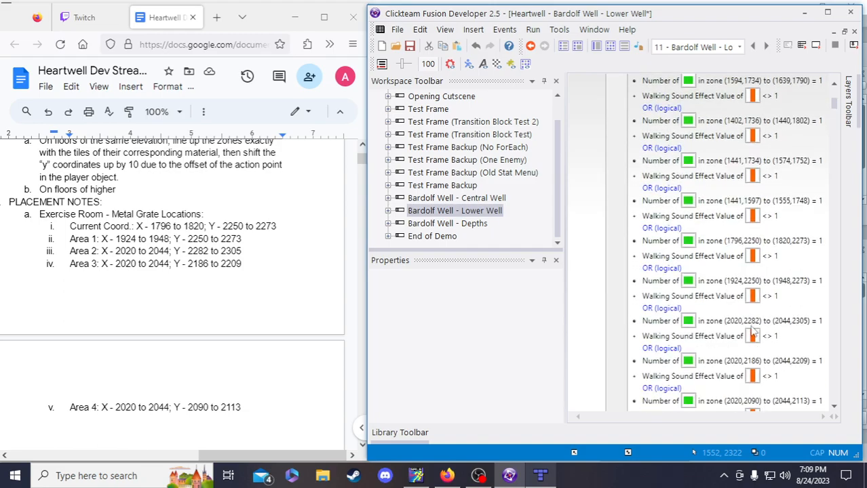
{"action": "left_click", "coordinate": [755, 288]}
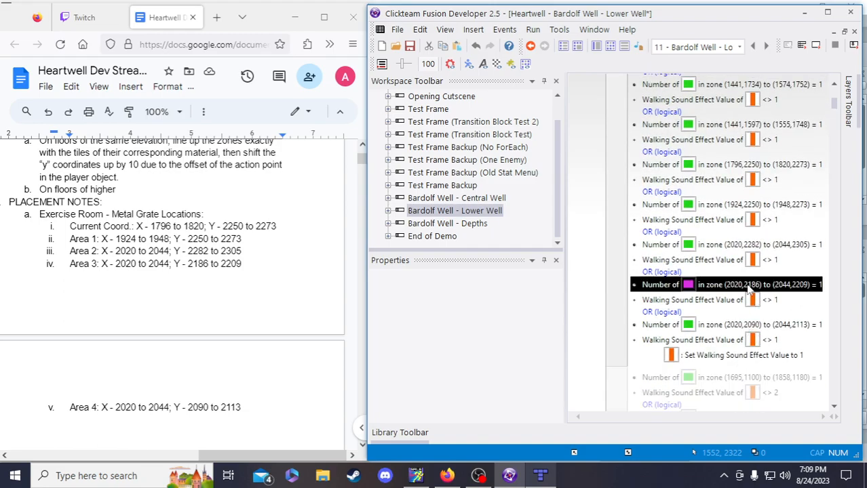
{"action": "scroll", "coordinate": [757, 333], "scroll_direction": "down", "scroll_amount": 5}
{"action": "scroll", "coordinate": [755, 343], "scroll_direction": "down", "scroll_amount": 8}
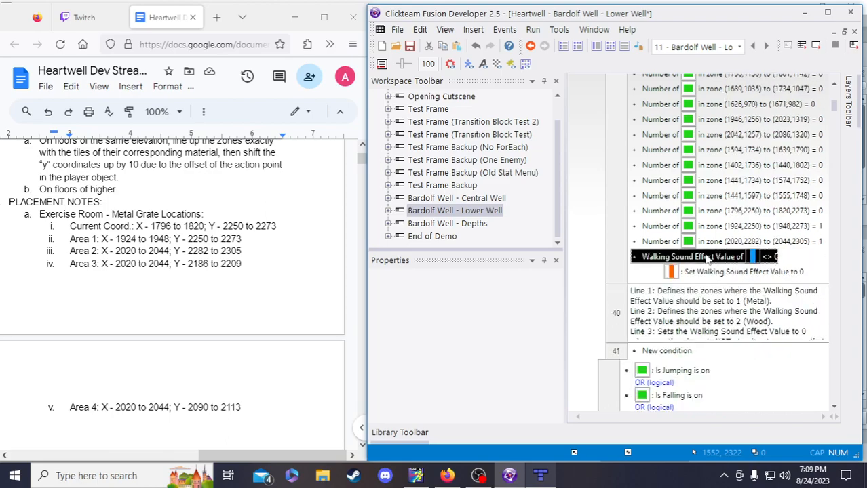
Copy the Area 4 zone condition (2020,2090) to (2044,2113) from the metal zones event into event 39, below the Area 3 zone
{"action": "scroll", "coordinate": [763, 381], "scroll_direction": "up", "scroll_amount": 10}
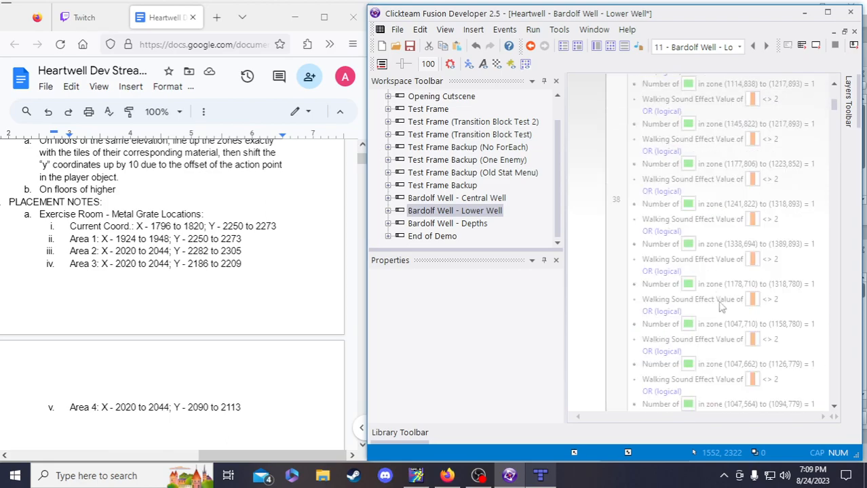
{"action": "scroll", "coordinate": [763, 381], "scroll_direction": "up", "scroll_amount": 5}
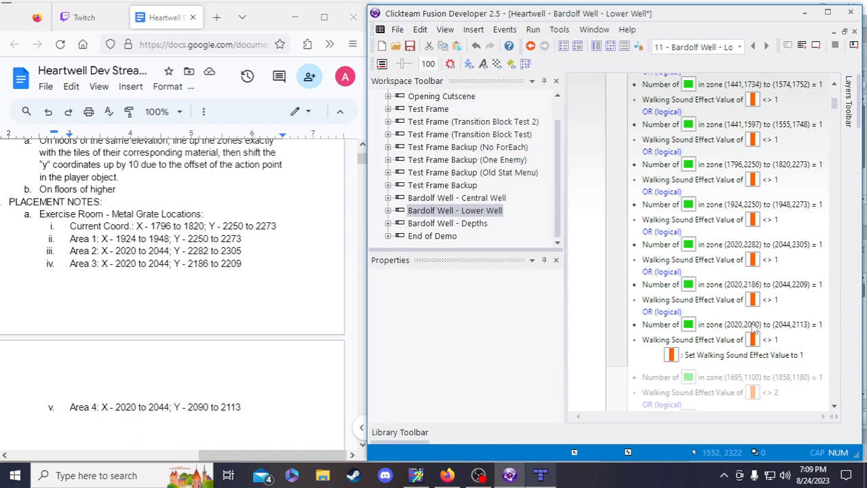
{"action": "left_click", "coordinate": [753, 325]}
{"action": "scroll", "coordinate": [753, 328], "scroll_direction": "down", "scroll_amount": 5}
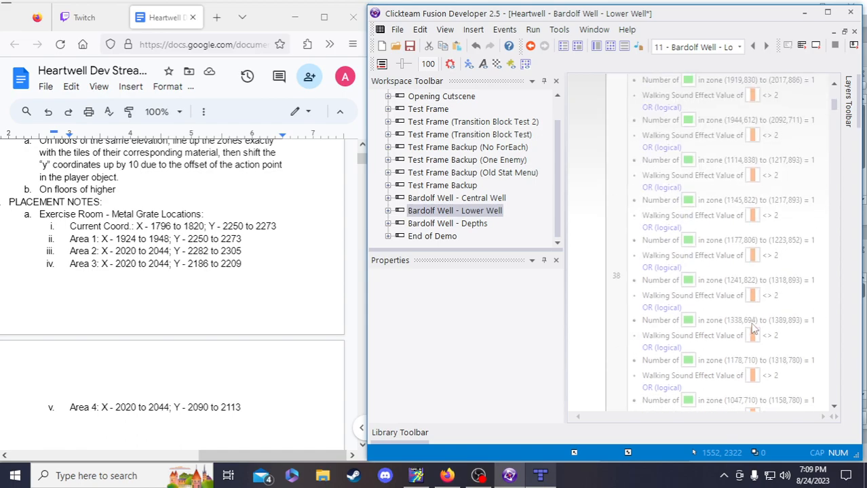
{"action": "scroll", "coordinate": [753, 330], "scroll_direction": "down", "scroll_amount": 6}
{"action": "key", "text": "ctrl+v"}
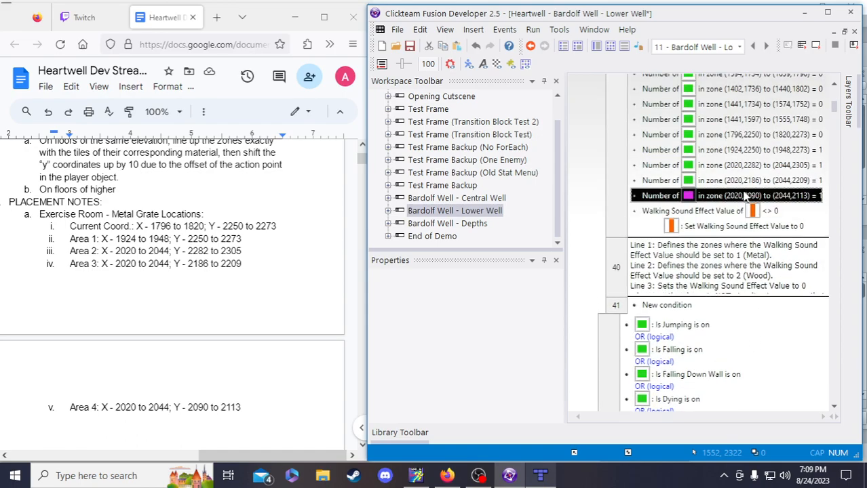
Set event 39's (1924,2250) to (1948,2273) zone condition to compare the number of players with 0, keeping its coordinates
{"action": "left_click", "coordinate": [753, 151]}
{"action": "left_click", "coordinate": [757, 152]}
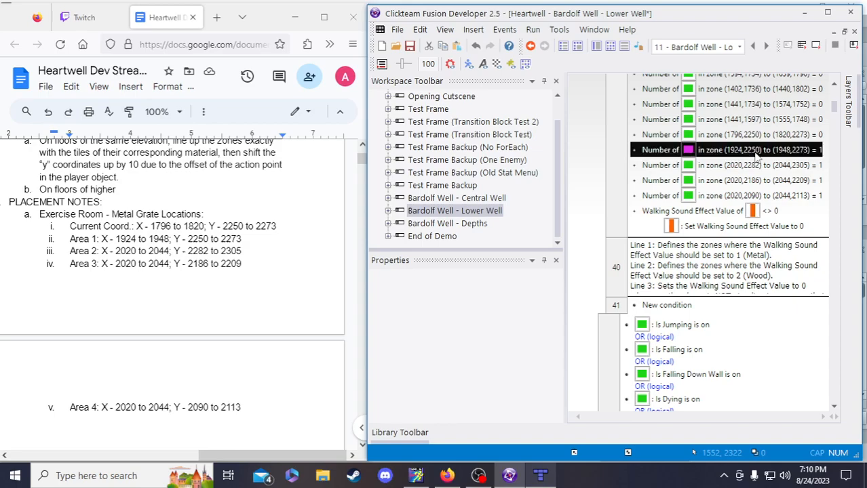
{"action": "double_click", "coordinate": [758, 153]}
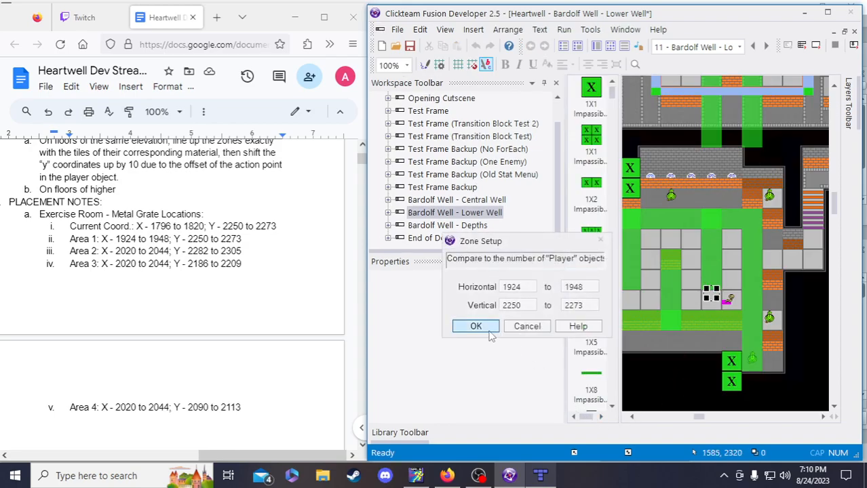
{"action": "left_click", "coordinate": [475, 327]}
{"action": "key", "text": "Return"}
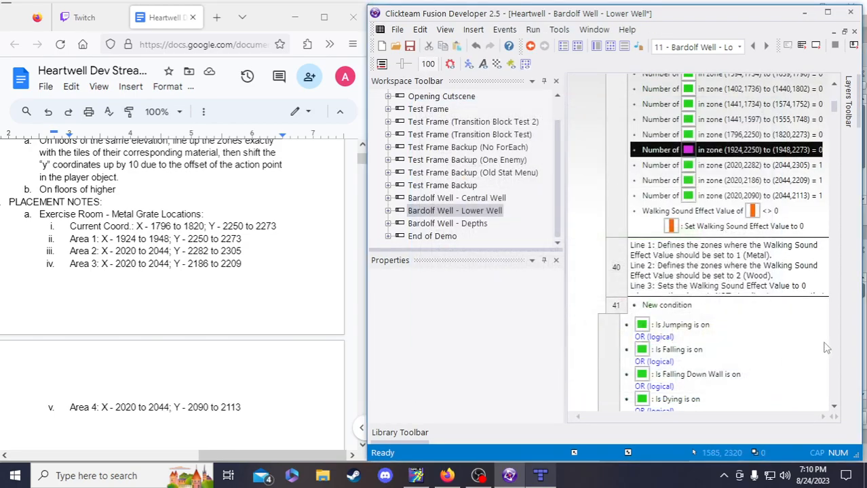
Set event 39's (2020,2282) to (2044,2305) and (2020,2186) to (2044,2209) zone conditions to compare with 0, keeping their coordinates
{"action": "double_click", "coordinate": [796, 168]}
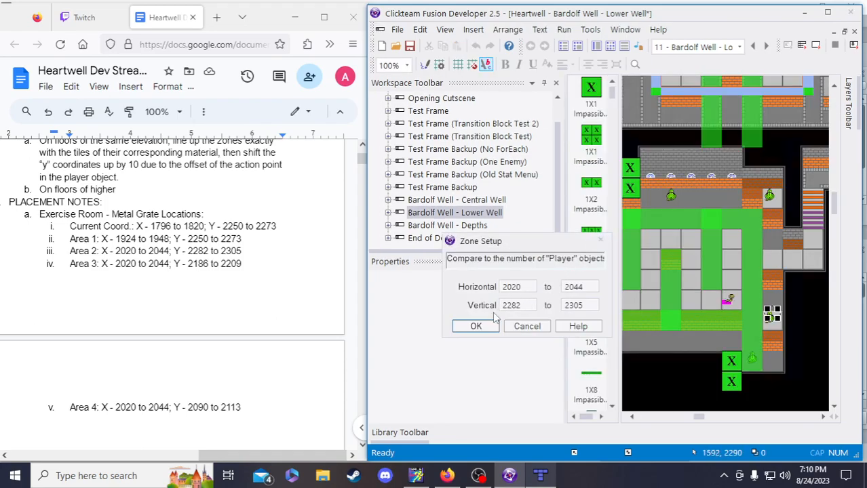
{"action": "left_click", "coordinate": [486, 327]}
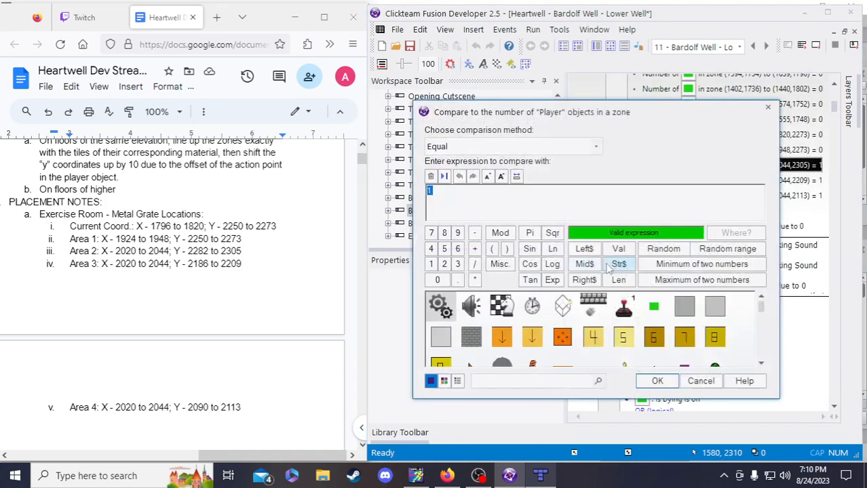
{"action": "left_click", "coordinate": [658, 381]}
{"action": "double_click", "coordinate": [787, 180]}
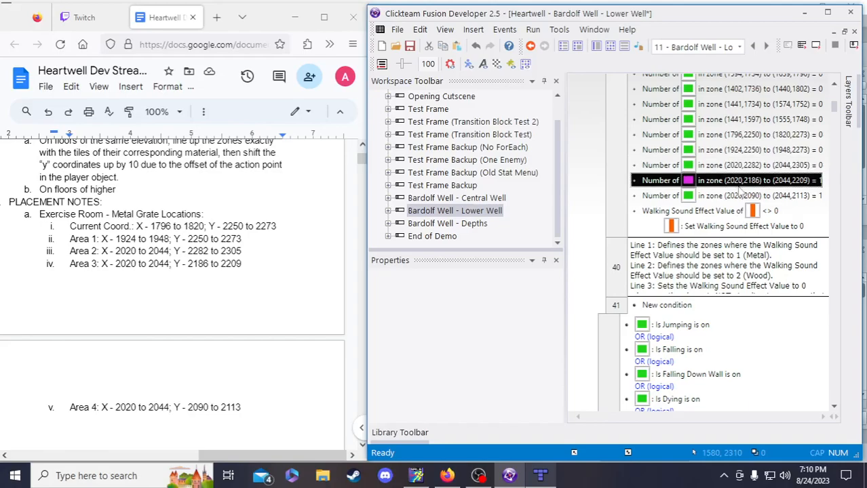
{"action": "left_click", "coordinate": [476, 326]}
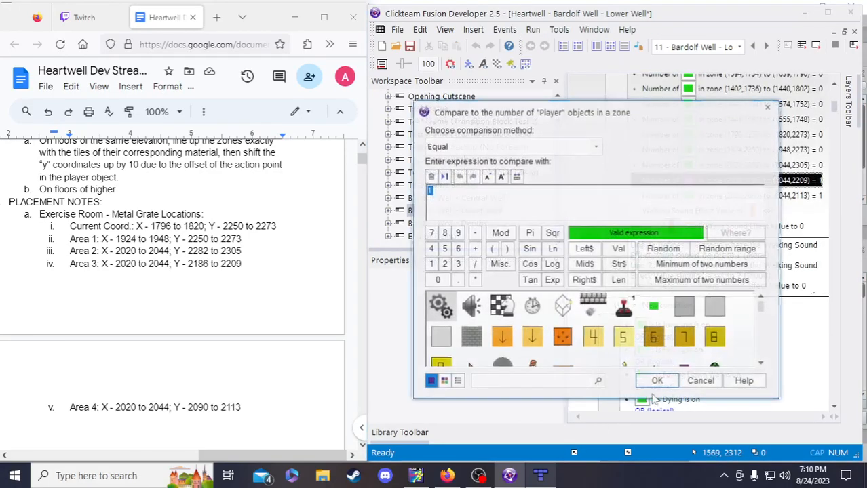
{"action": "left_click", "coordinate": [656, 381]}
Set event 39's (2020,2090) to (2044,2113) zone condition to compare with 0, keeping its coordinates, and save the project
{"action": "double_click", "coordinate": [741, 196]}
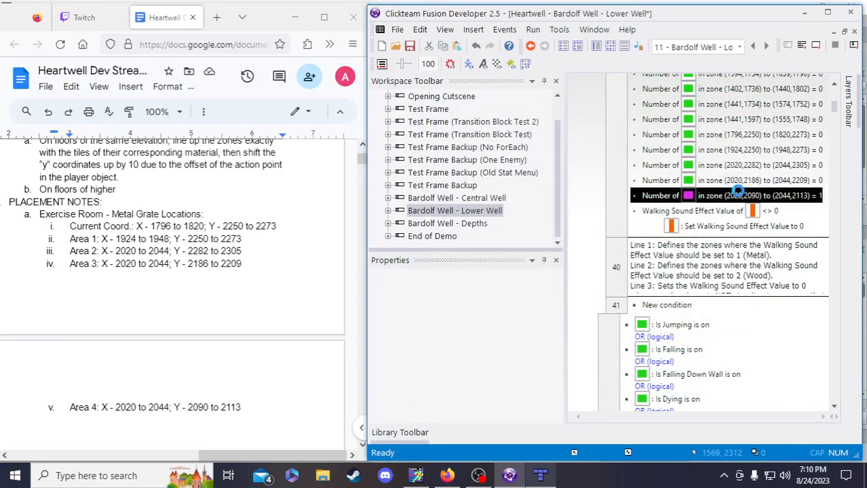
{"action": "left_click", "coordinate": [476, 326]}
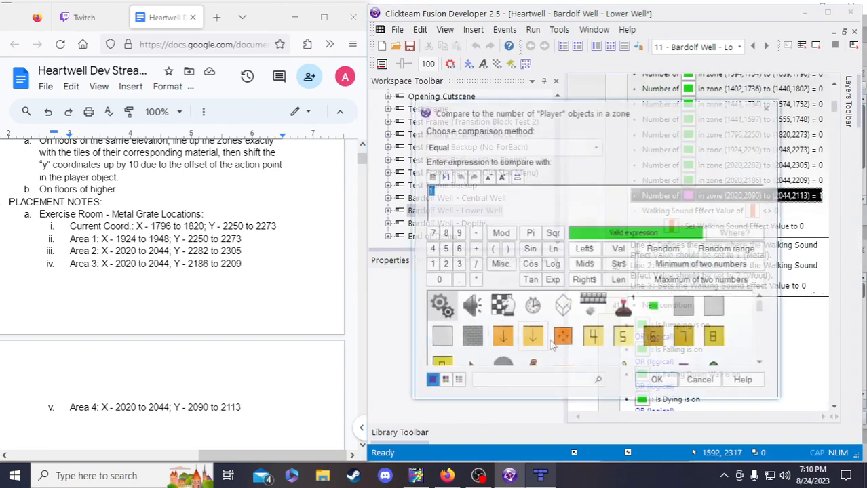
{"action": "left_click", "coordinate": [668, 383]}
{"action": "left_click", "coordinate": [726, 278]}
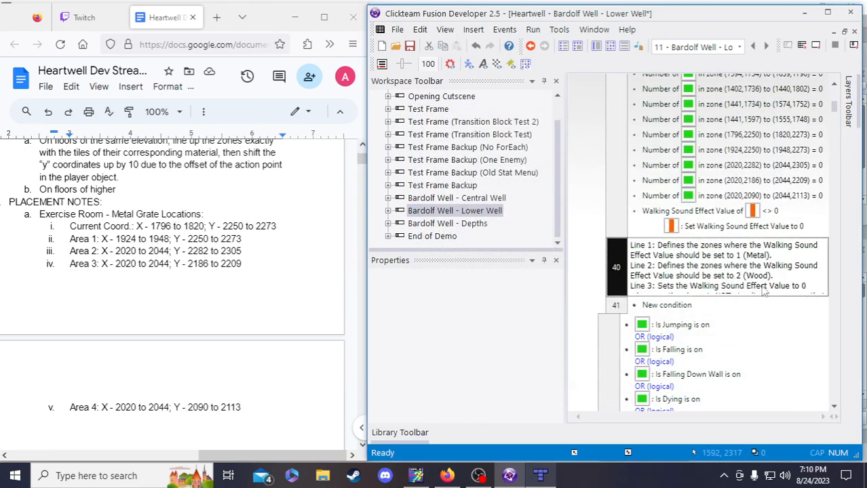
{"action": "left_click", "coordinate": [410, 45]}
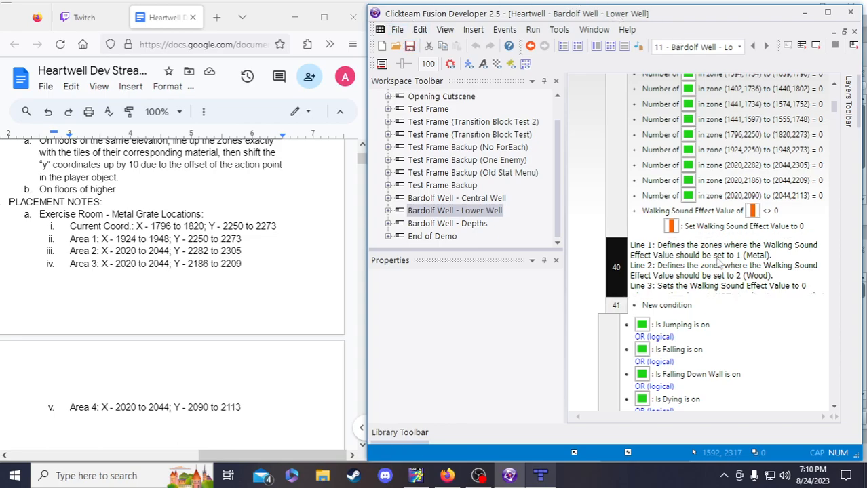
Test-run the current frame and move the player across the map to the walkway beside the crop garden
{"action": "left_click", "coordinate": [815, 47]}
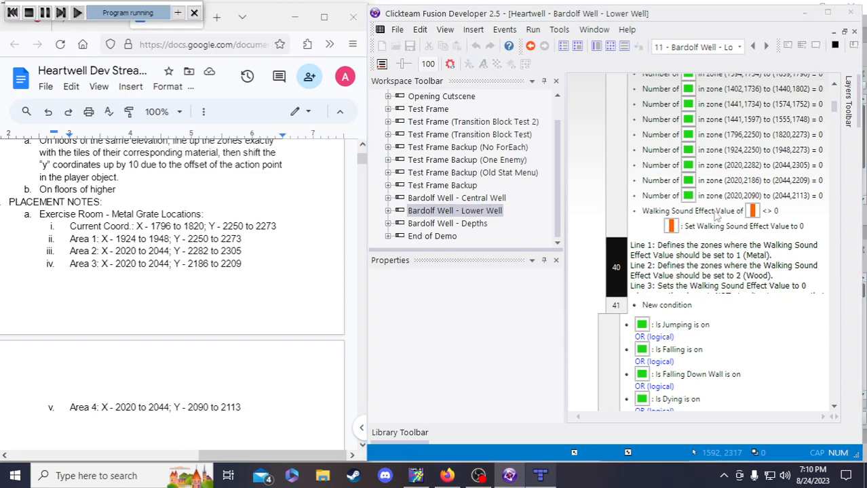
{"action": "key", "text": "d"}
{"action": "key", "text": "w"}
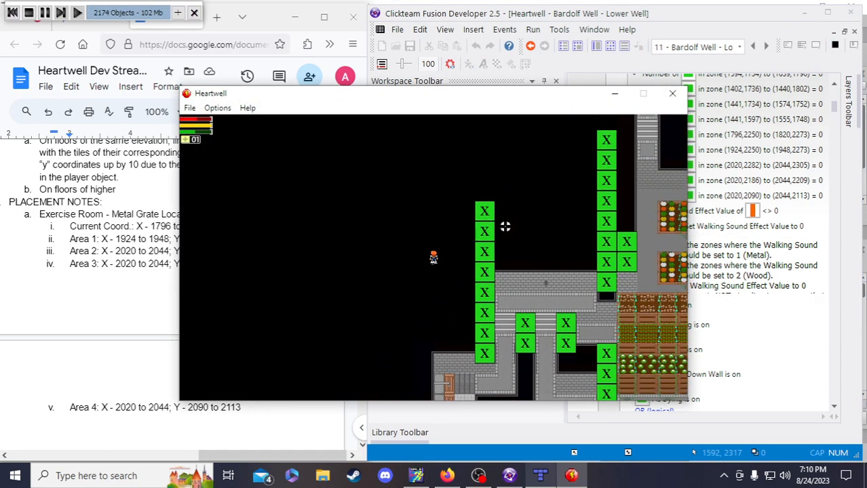
{"action": "key", "text": "d"}
{"action": "key", "text": "w"}
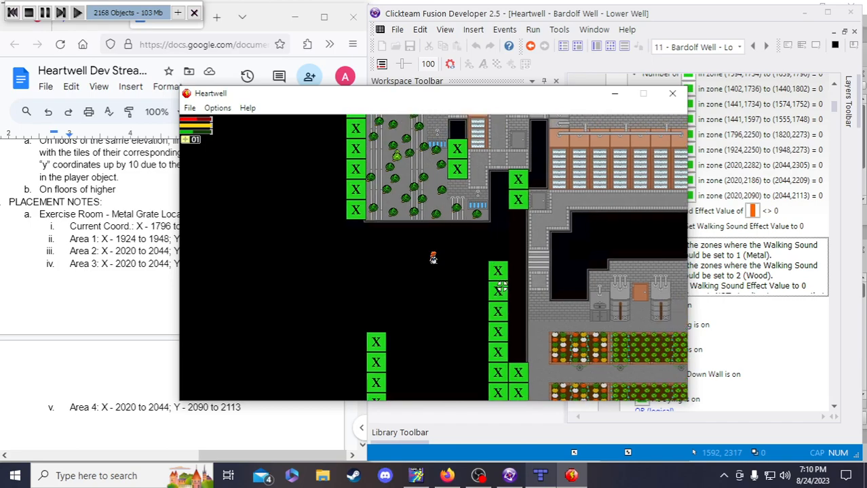
{"action": "key", "text": "d"}
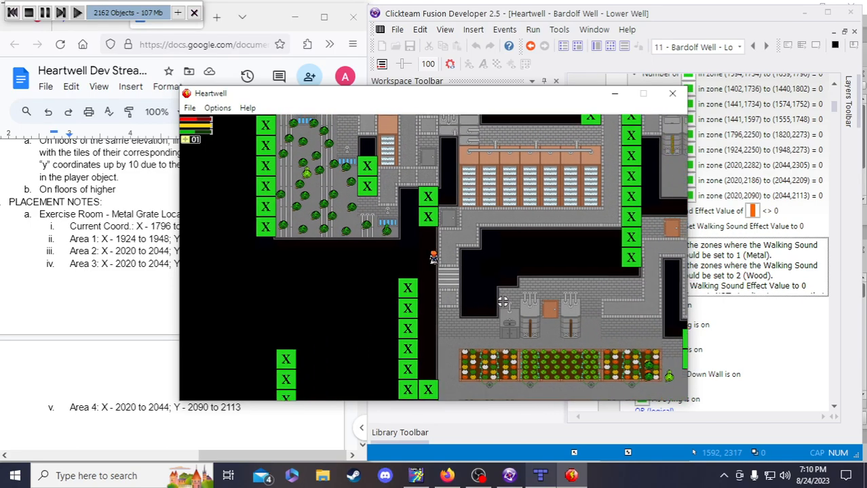
{"action": "key", "text": "s"}
{"action": "key", "text": "d"}
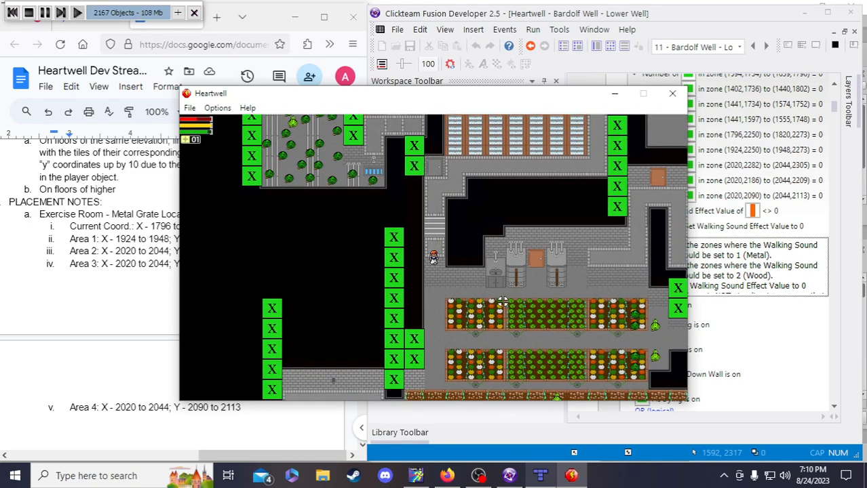
Walk the player along the wall above the crop beds and up the walkway to the wooden door
{"action": "key", "text": "w"}
{"action": "key", "text": "d"}
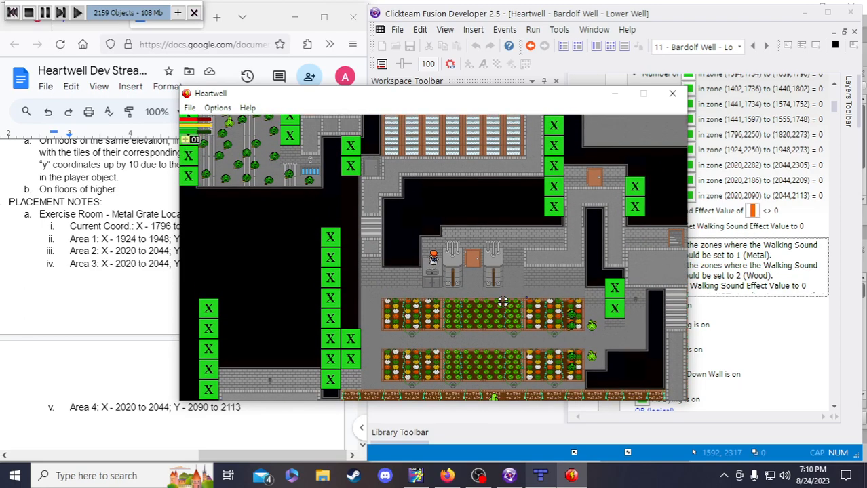
{"action": "key", "text": "w"}
{"action": "key", "text": "d"}
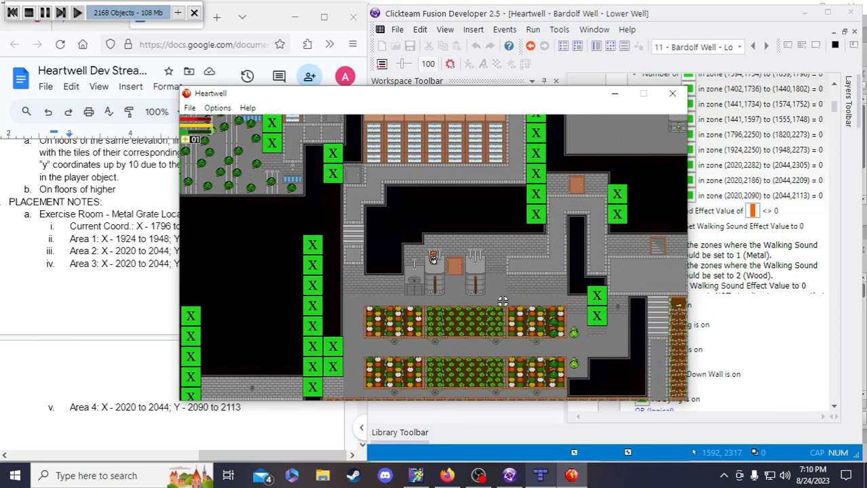
{"action": "key", "text": "d"}
{"action": "key", "text": "w"}
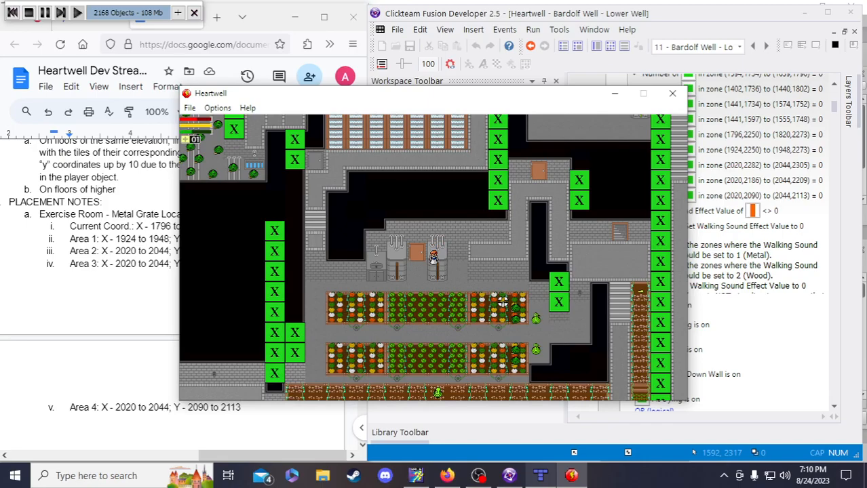
{"action": "key", "text": "d"}
{"action": "key", "text": "w"}
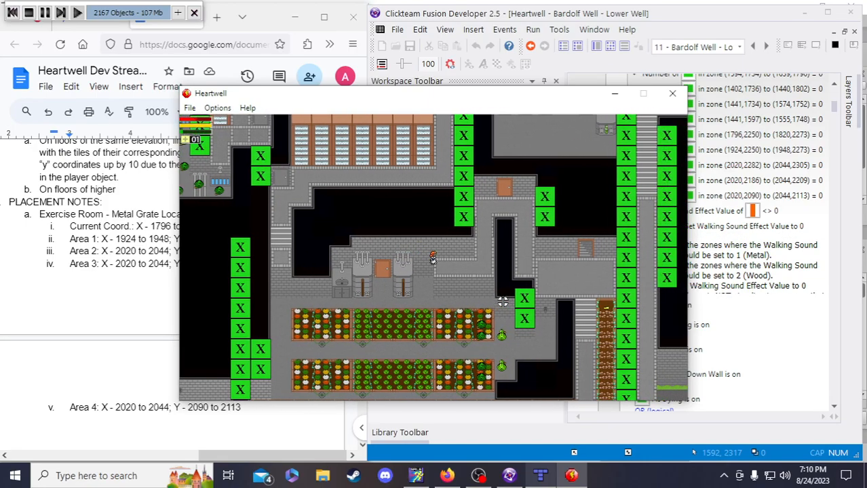
{"action": "key", "text": "d"}
{"action": "key", "text": "w"}
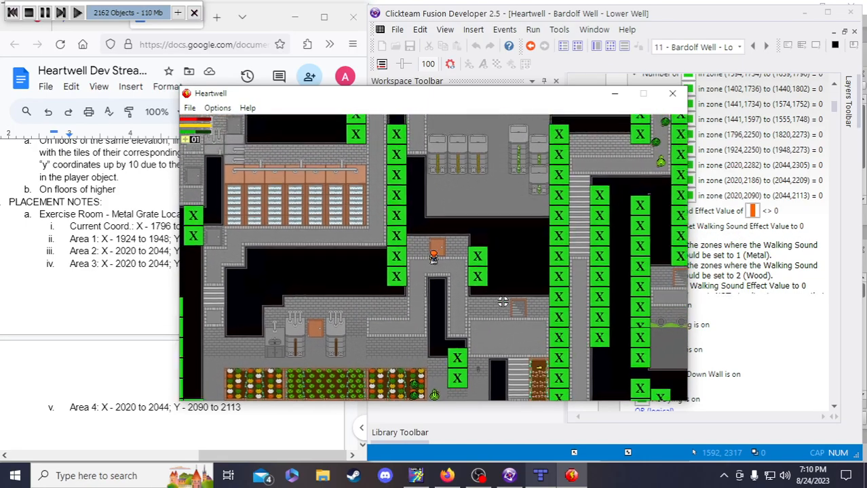
Walk the player down past the crop fields and through the connecting corridor to the large exercise room
{"action": "key", "text": "s"}
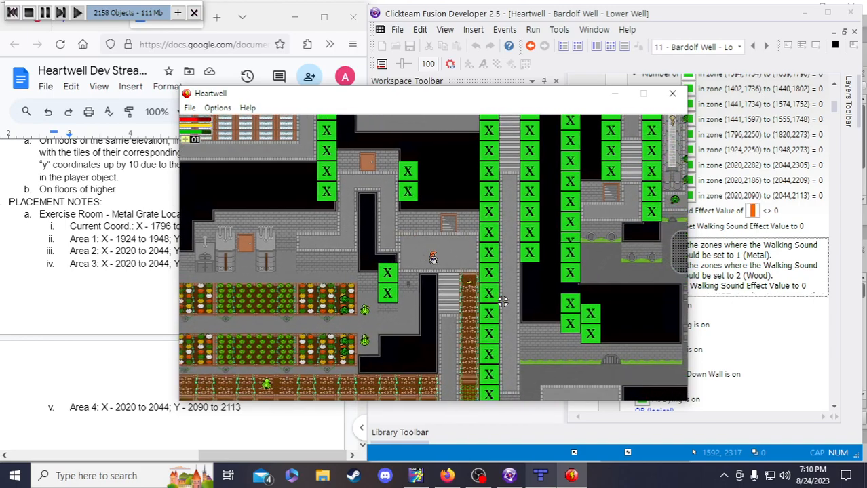
{"action": "key", "text": "d"}
{"action": "key", "text": "s"}
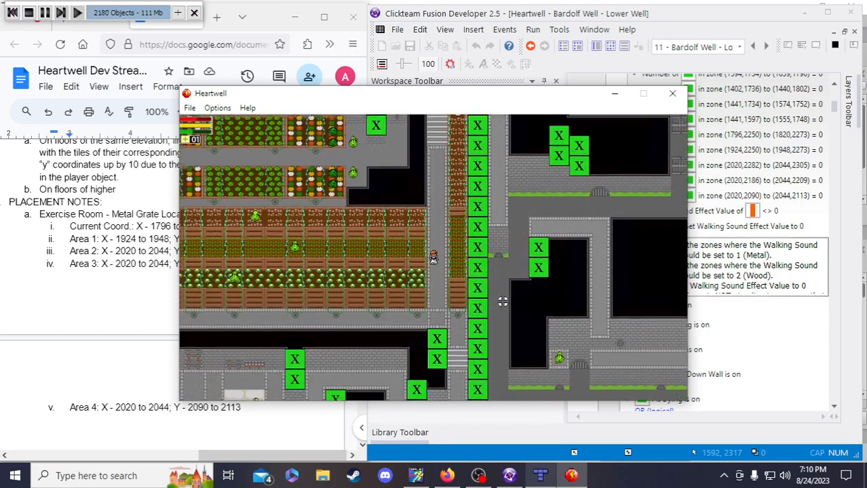
{"action": "key", "text": "s"}
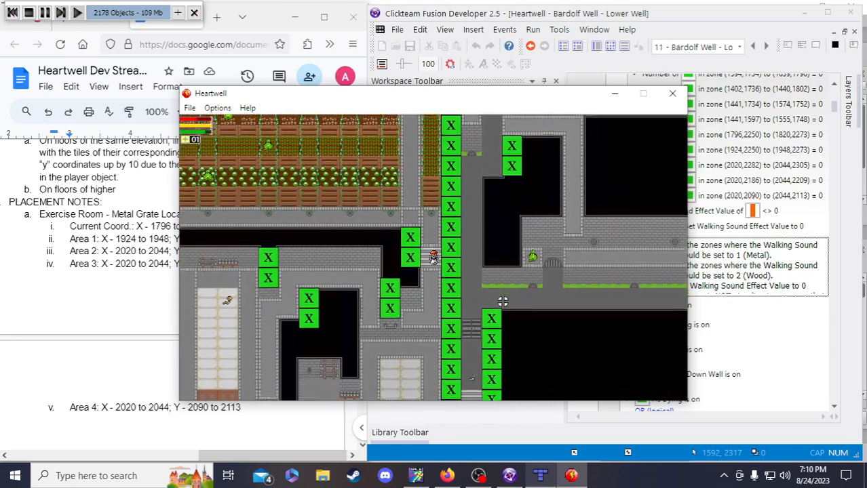
{"action": "key", "text": "a"}
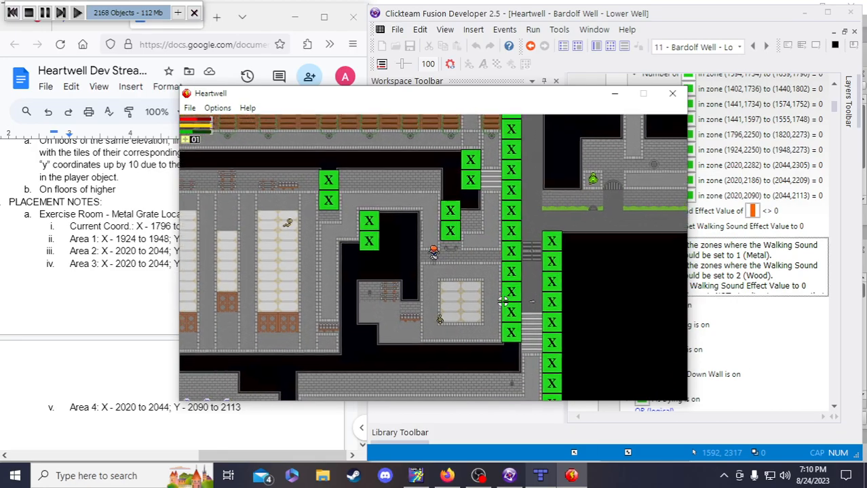
{"action": "key", "text": "w"}
{"action": "key", "text": "a"}
{"action": "key", "text": "s"}
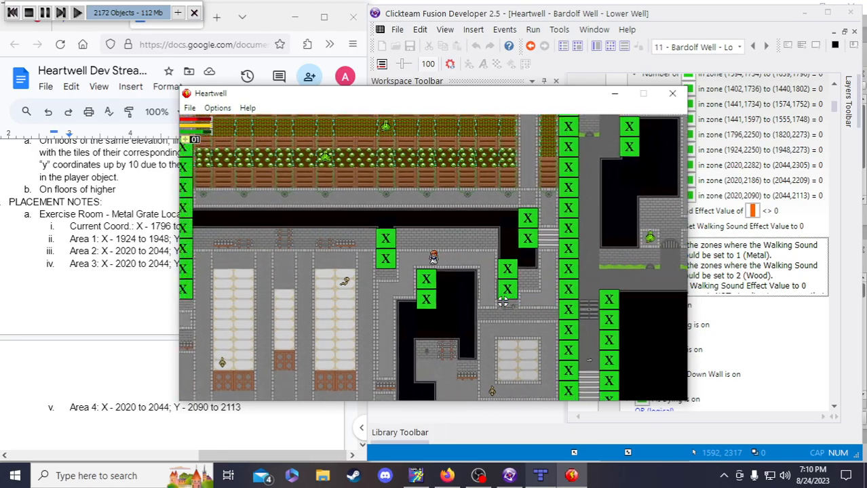
{"action": "key", "text": "s"}
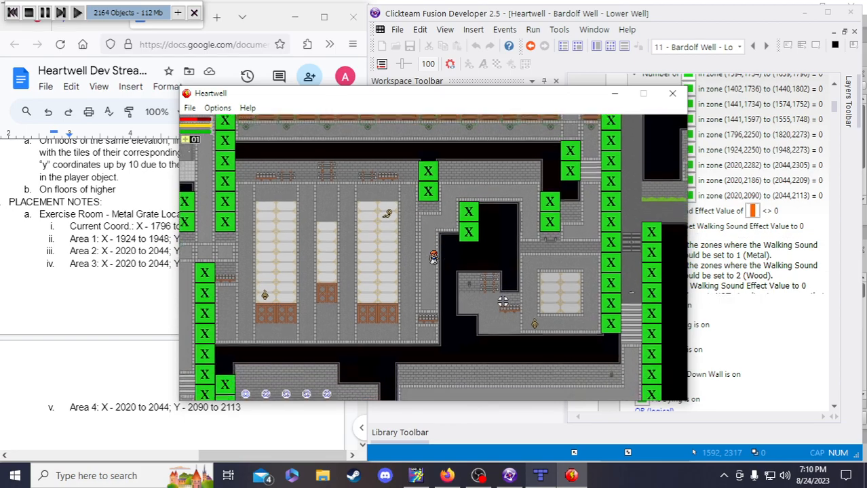
Walk the player over the exercise room's mats and lower floor to check the walking sounds
{"action": "key", "text": "a"}
{"action": "key", "text": "a"}
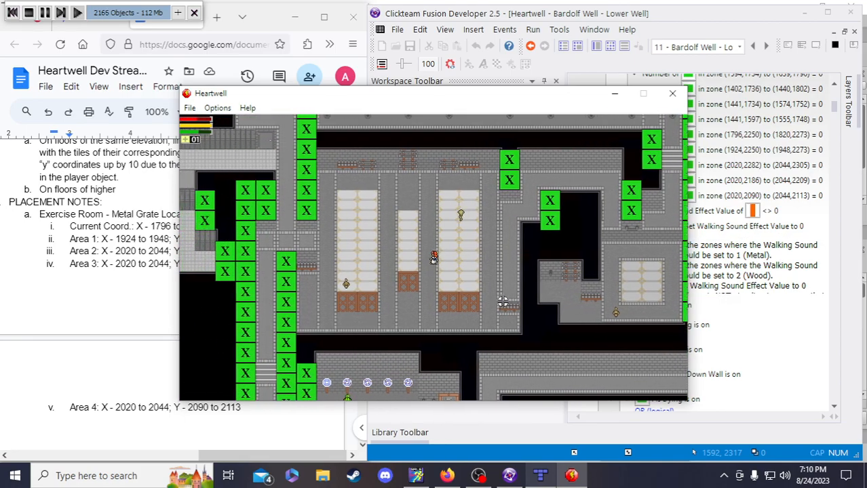
{"action": "key", "text": "w"}
{"action": "key", "text": "s"}
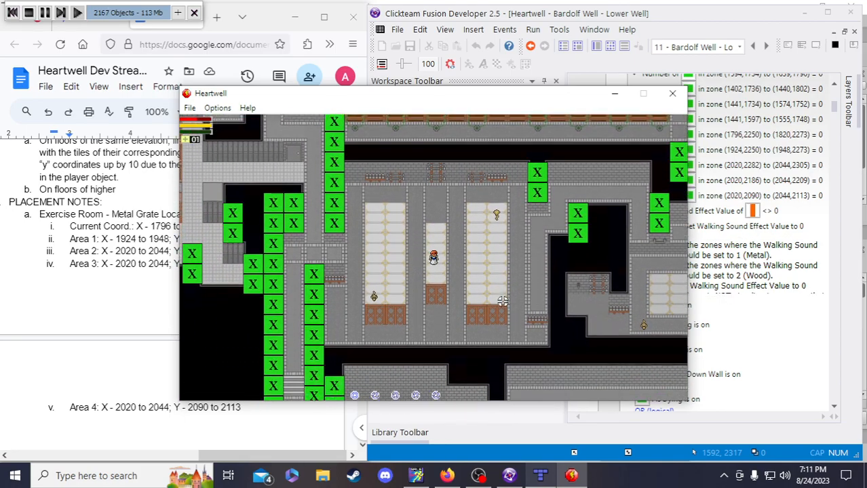
{"action": "key", "text": "w"}
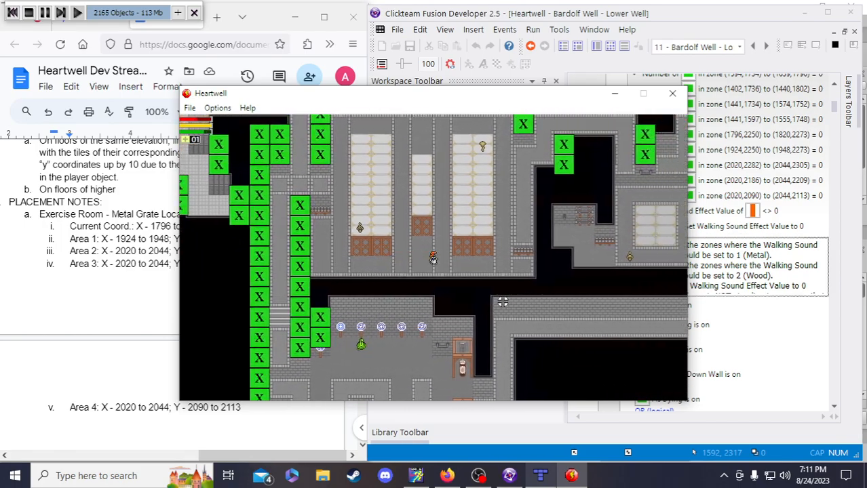
{"action": "key", "text": "d"}
{"action": "key", "text": "w"}
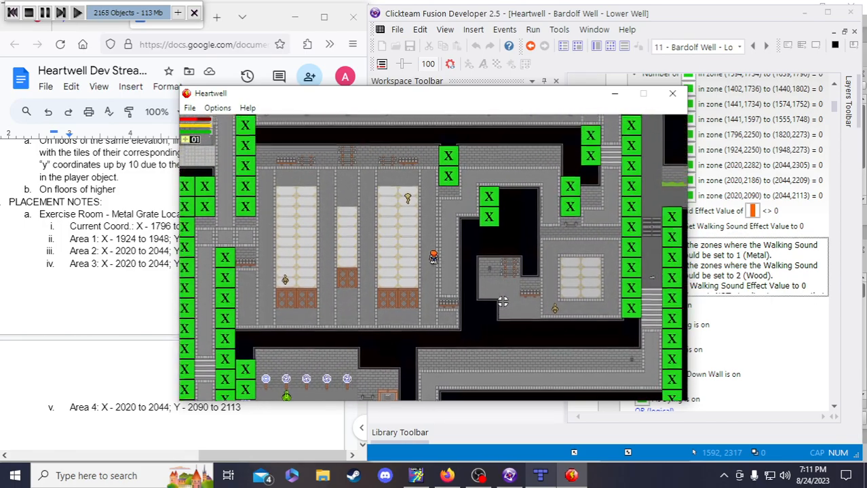
{"action": "key", "text": "w"}
{"action": "key", "text": "a"}
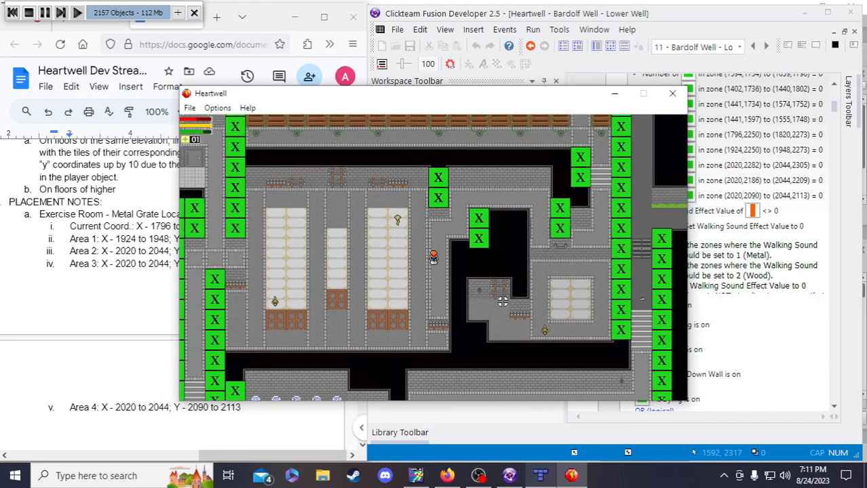
{"action": "key", "text": "a"}
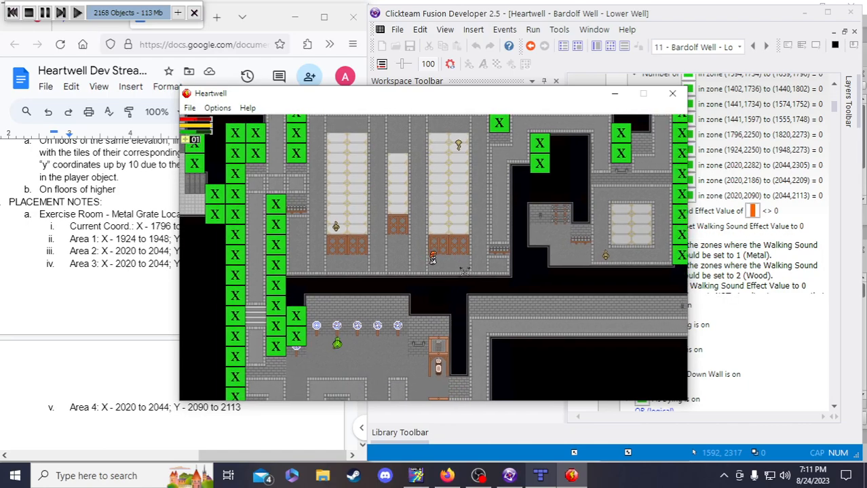
Circle the player along the exercise room's side walkway and back onto the central mat to recheck the walking sounds
{"action": "key", "text": "d"}
{"action": "key", "text": "w"}
{"action": "key", "text": "d"}
{"action": "key", "text": "w"}
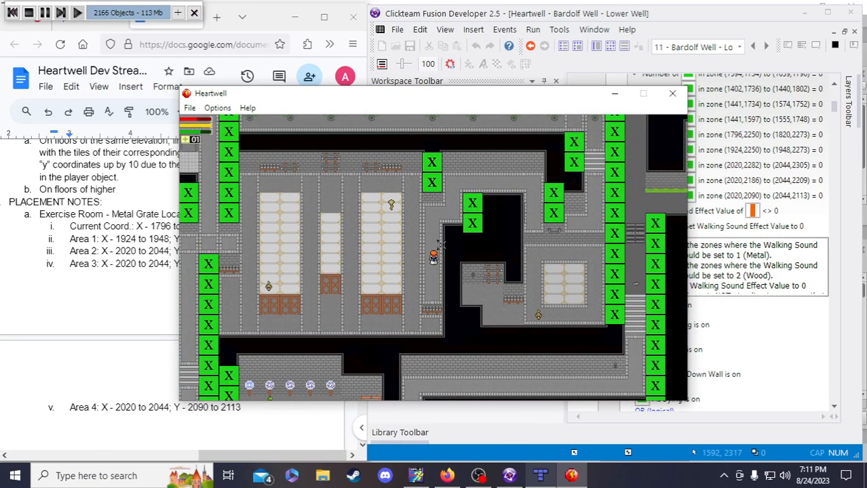
{"action": "key", "text": "a"}
{"action": "key", "text": "w"}
{"action": "key", "text": "a"}
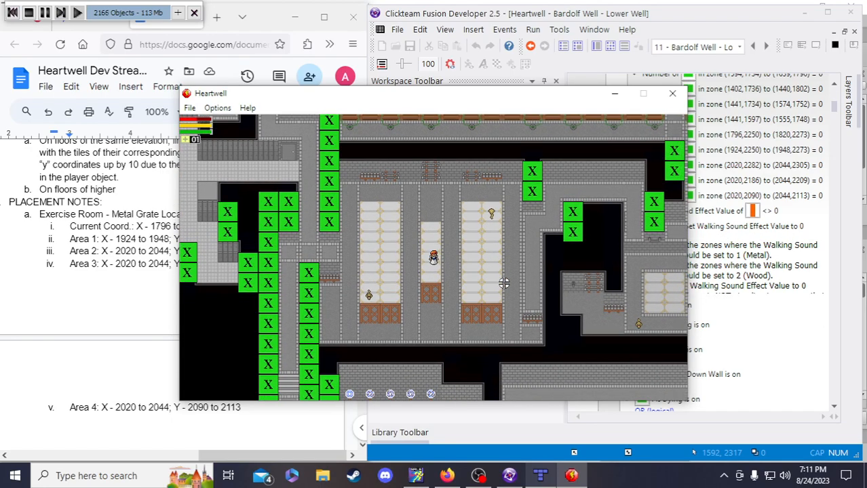
Walk the player out of the exercise room and down the narrow stair corridor to the target room
{"action": "key", "text": "Up"}
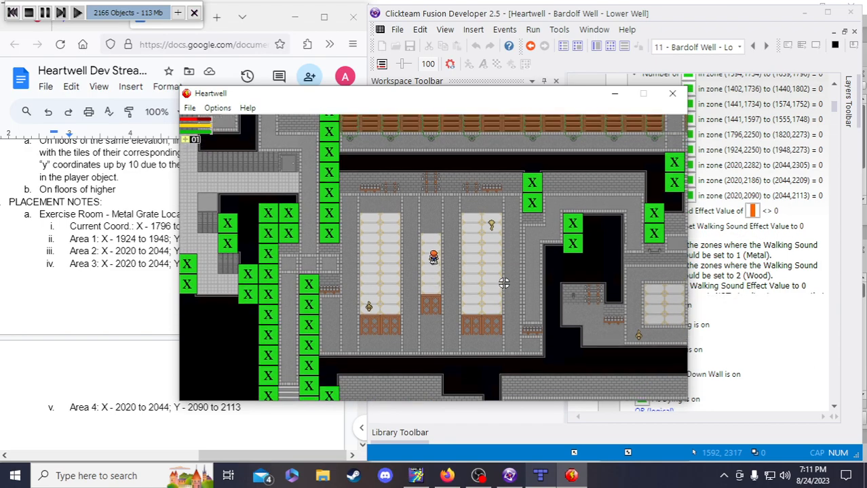
{"action": "key", "text": "Left"}
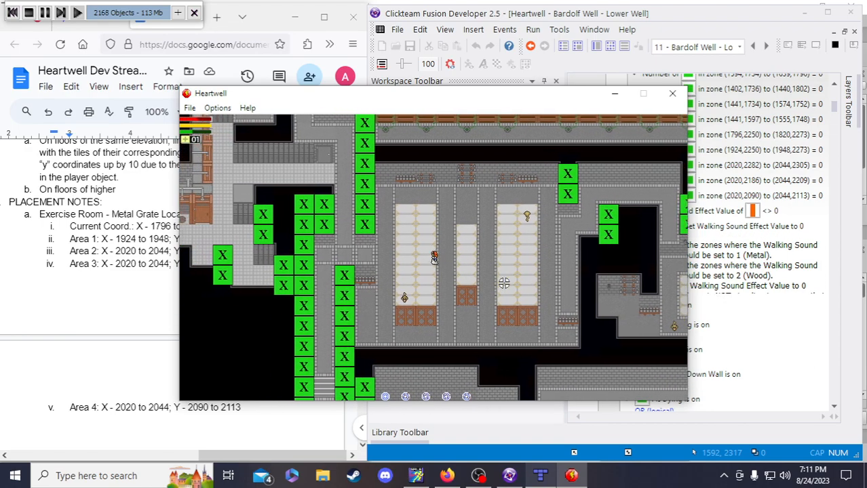
{"action": "key", "text": "Left"}
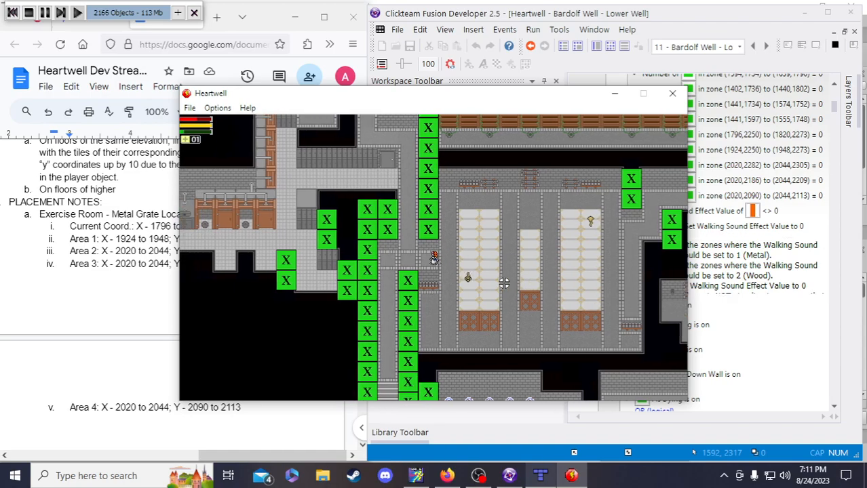
{"action": "key", "text": "Down"}
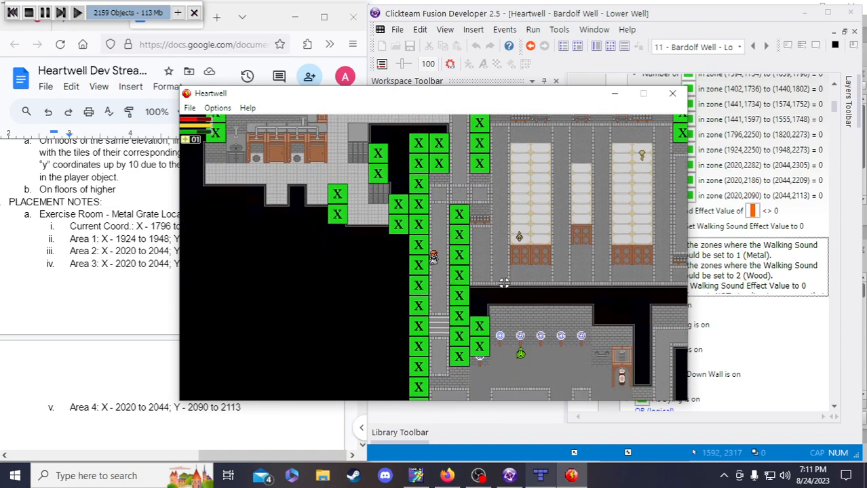
{"action": "key", "text": "Down"}
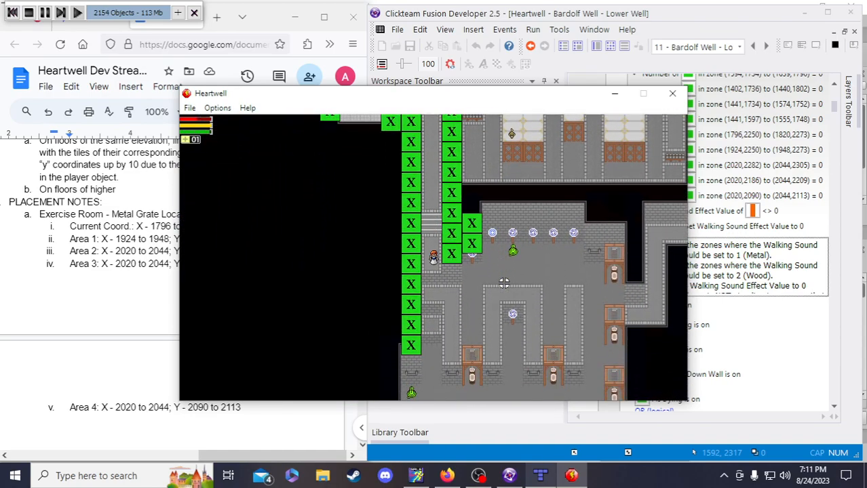
Walk the player over the target room's raised walkways and across to the wooden stands to check the walking sounds
{"action": "key", "text": "Down"}
{"action": "key", "text": "Right"}
{"action": "key", "text": "Down"}
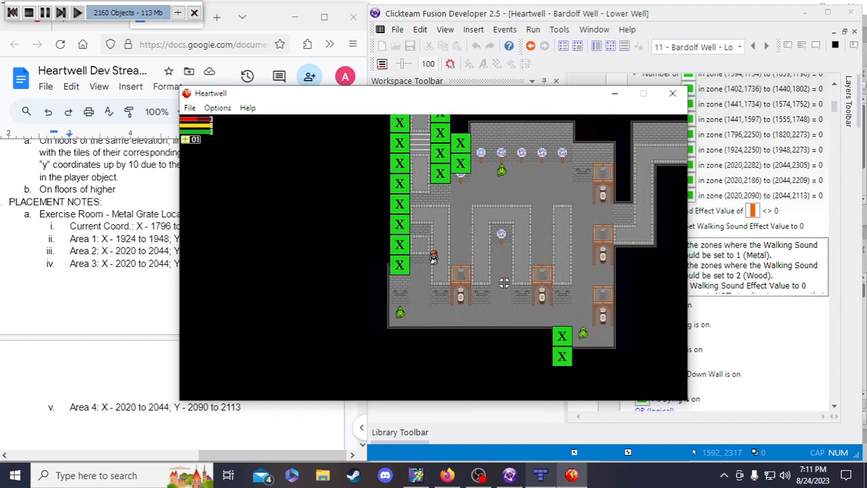
{"action": "key", "text": "Right"}
{"action": "key", "text": "Up"}
{"action": "key", "text": "Right"}
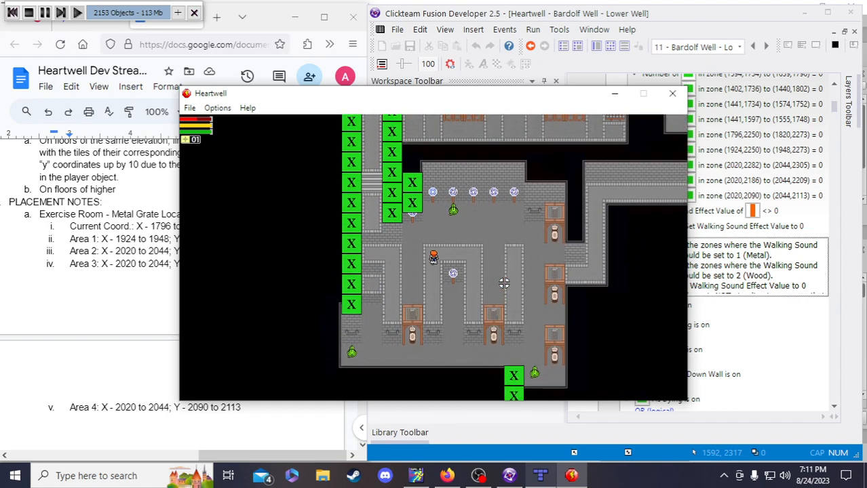
{"action": "key", "text": "Down"}
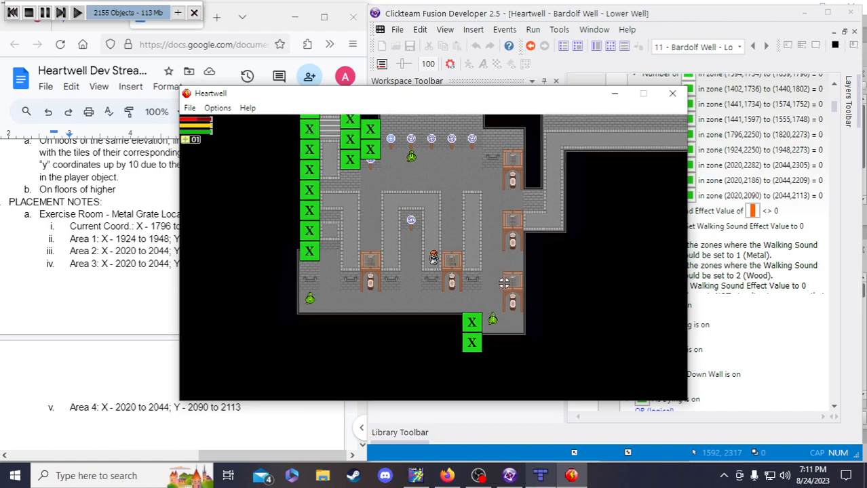
{"action": "key", "text": "Right"}
{"action": "key", "text": "Up"}
{"action": "key", "text": "Right"}
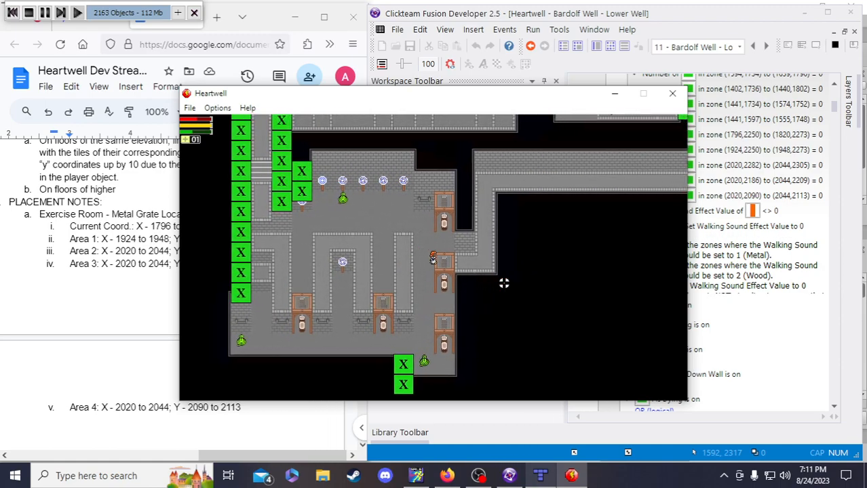
{"action": "key", "text": "Left"}
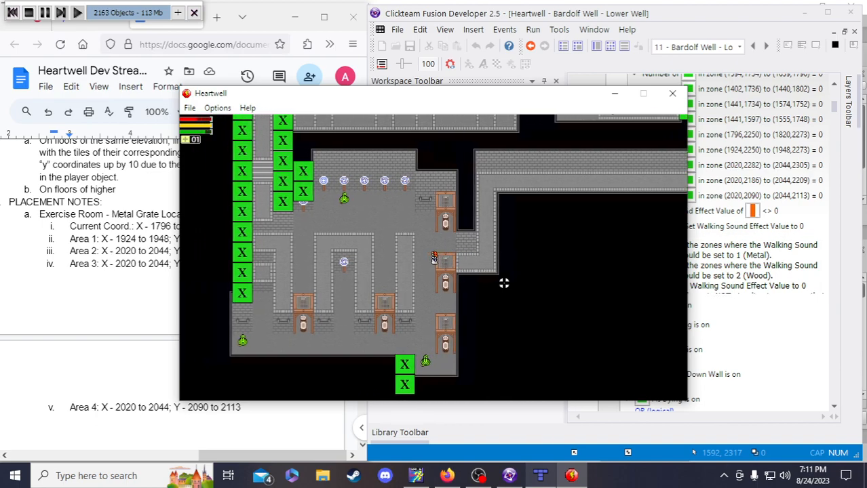
In the running game, walk the character over the exercise room's middle and upper eastern metal grates to check the footstep sound
{"action": "key", "text": "Down"}
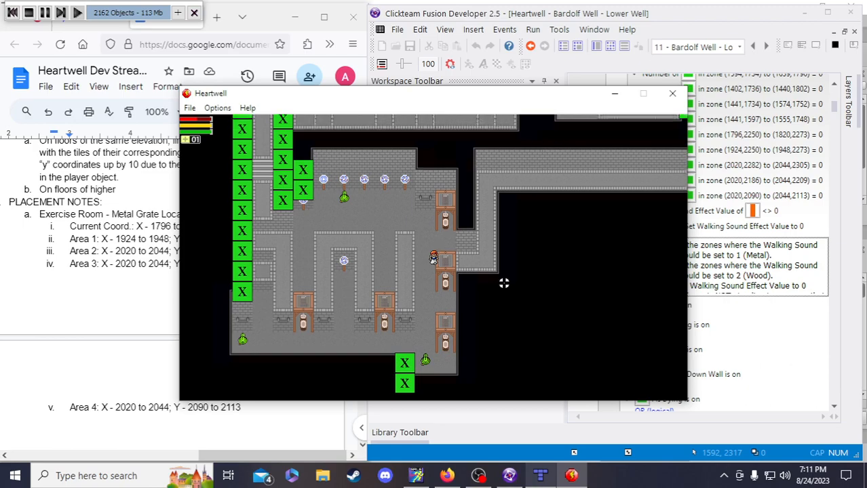
{"action": "key", "text": "Down"}
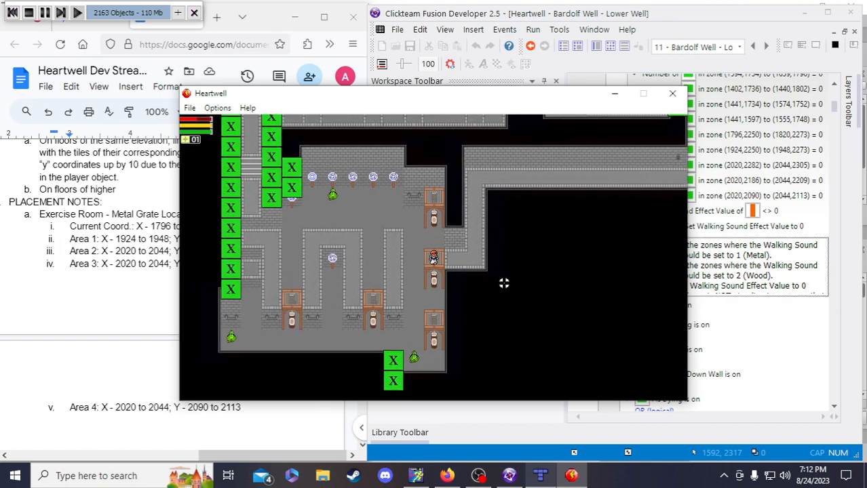
{"action": "key", "text": "Up"}
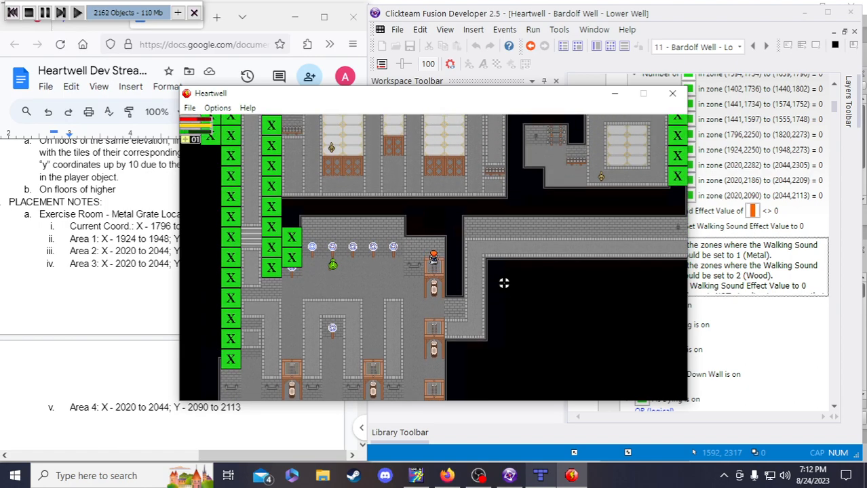
{"action": "key", "text": "Left"}
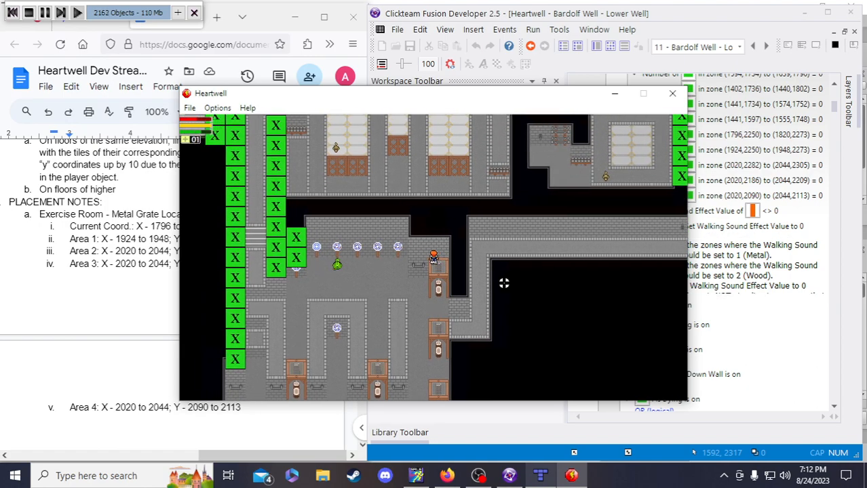
{"action": "key", "text": "Right"}
{"action": "key", "text": "Down"}
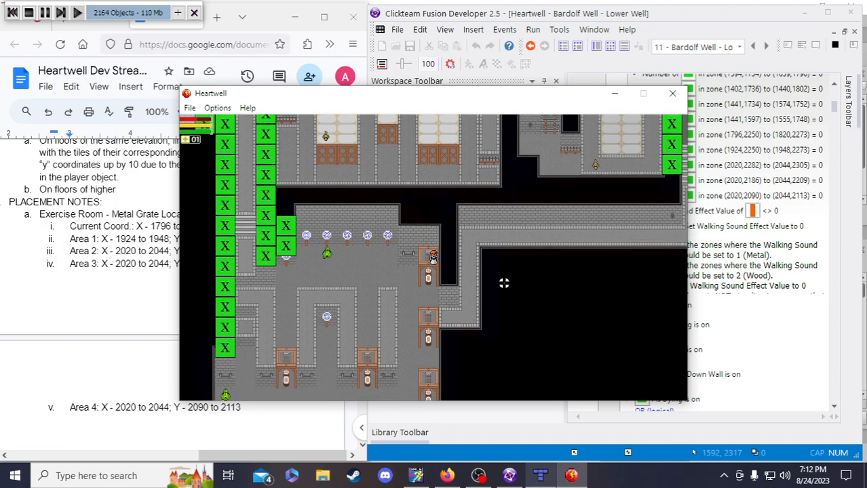
{"action": "key", "text": "Up"}
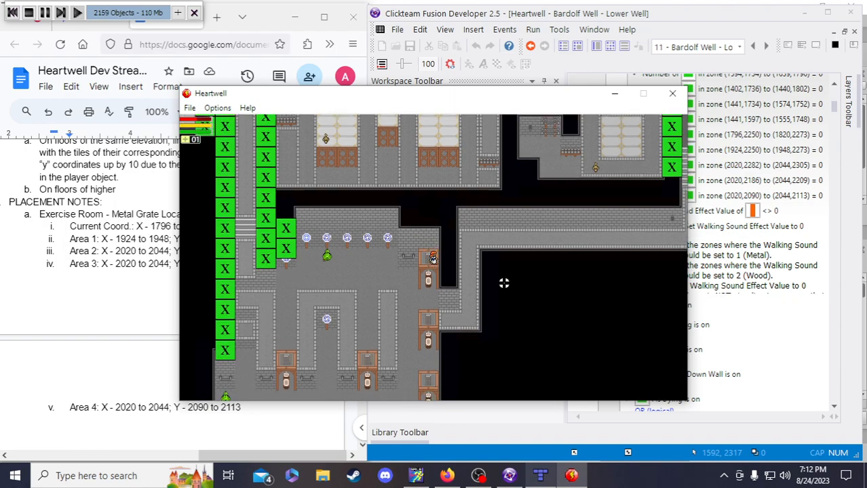
{"action": "key", "text": "Down"}
{"action": "key", "text": "Down"}
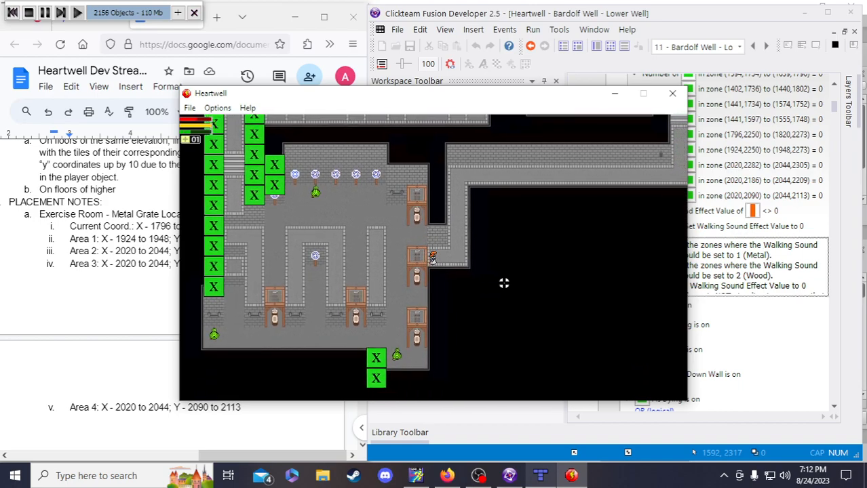
{"action": "key", "text": "Up"}
{"action": "key", "text": "Left"}
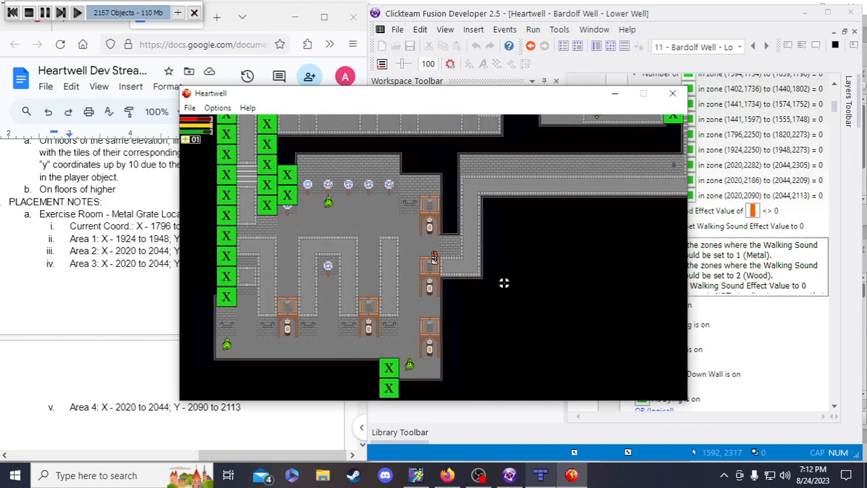
Check the footstep sound on the lowest eastern metal grate, walk out into the adjoining corridor and close the game test
{"action": "key", "text": "Down"}
{"action": "key", "text": "Down"}
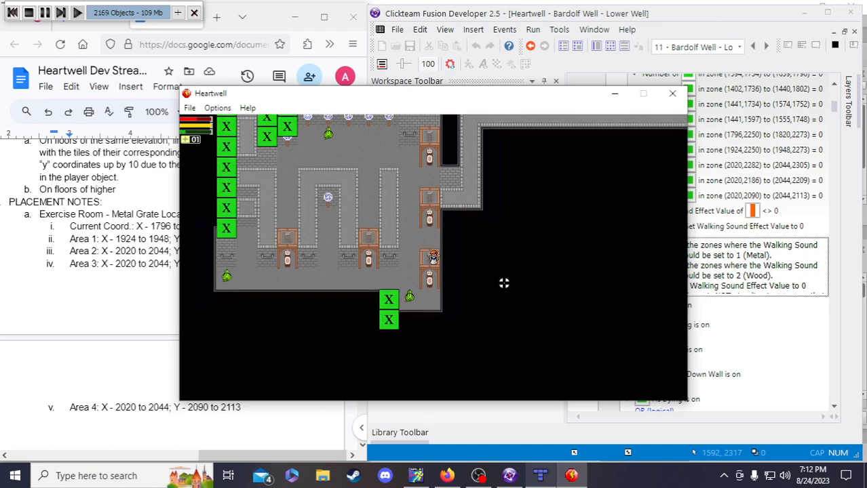
{"action": "key", "text": "Left"}
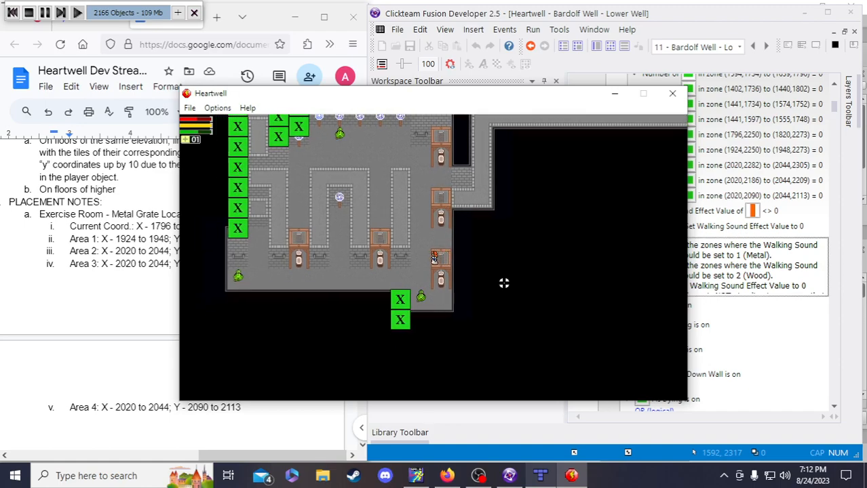
{"action": "key", "text": "Up"}
{"action": "key", "text": "Down"}
{"action": "key", "text": "Up"}
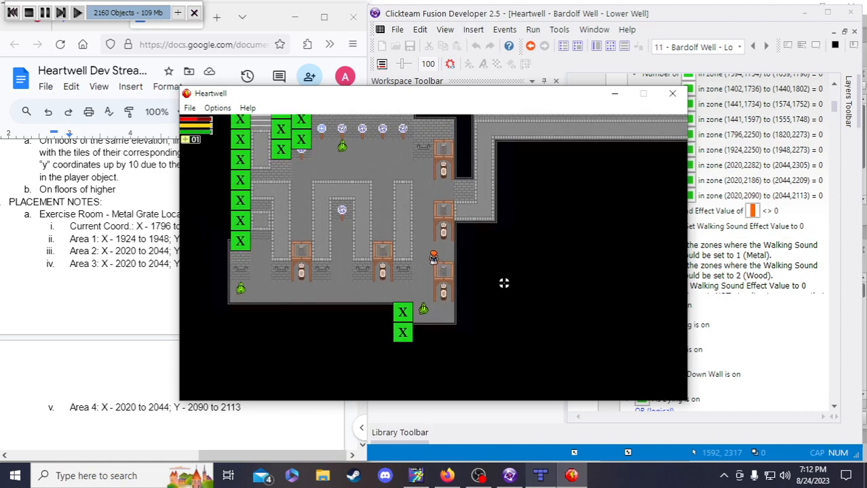
{"action": "key", "text": "Right"}
{"action": "key", "text": "Down"}
{"action": "key", "text": "Left"}
{"action": "key", "text": "Down"}
{"action": "key", "text": "Right"}
{"action": "key", "text": "Up"}
{"action": "key", "text": "Right"}
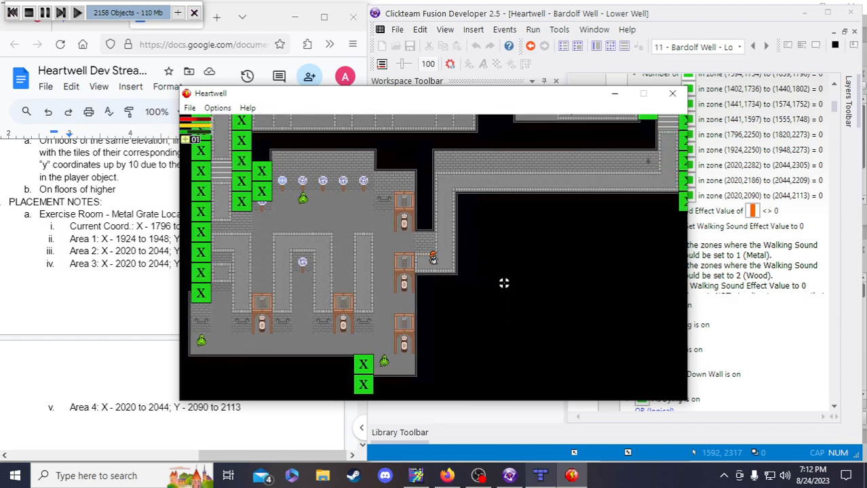
{"action": "key", "text": "Up"}
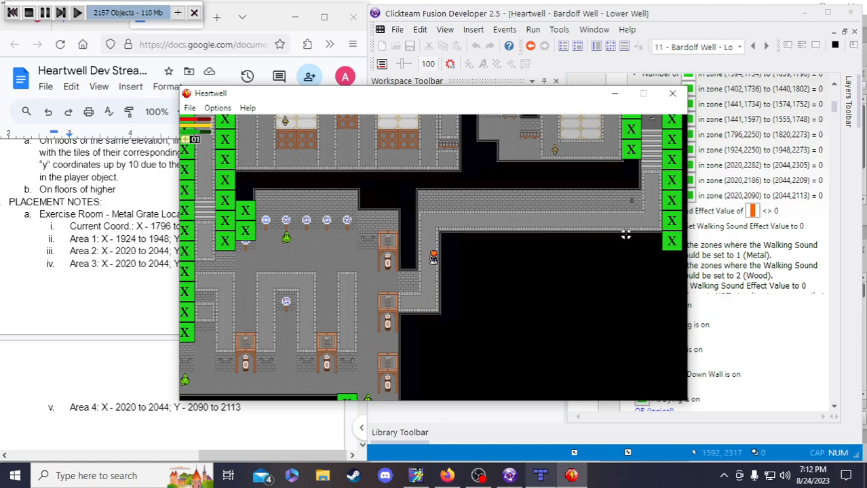
{"action": "left_click", "coordinate": [672, 93]}
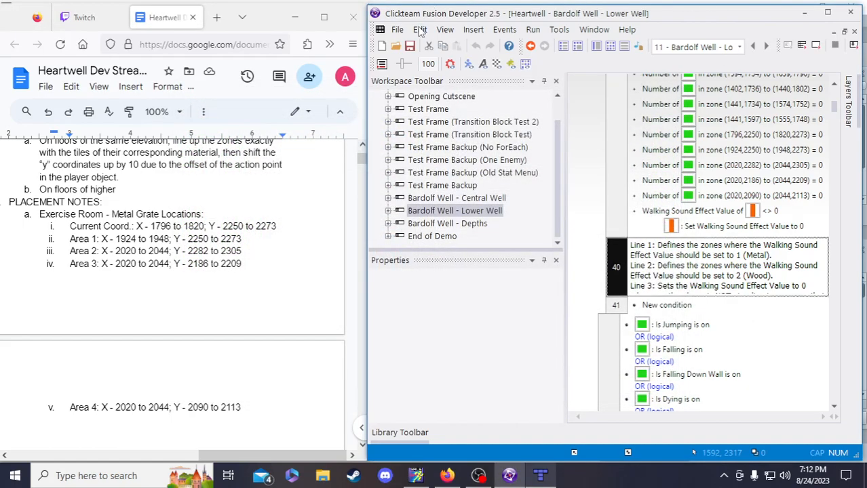
Switch to Google Docs, mark the Exercise Room placement note with "DONE -" and add an empty lettered item below Area 4
{"action": "left_click", "coordinate": [455, 479]}
{"action": "left_click", "coordinate": [39, 215]}
{"action": "type", "text": "DONE -"}
{"action": "scroll", "coordinate": [224, 370], "scroll_direction": "down", "scroll_amount": 2}
{"action": "left_click", "coordinate": [253, 351]}
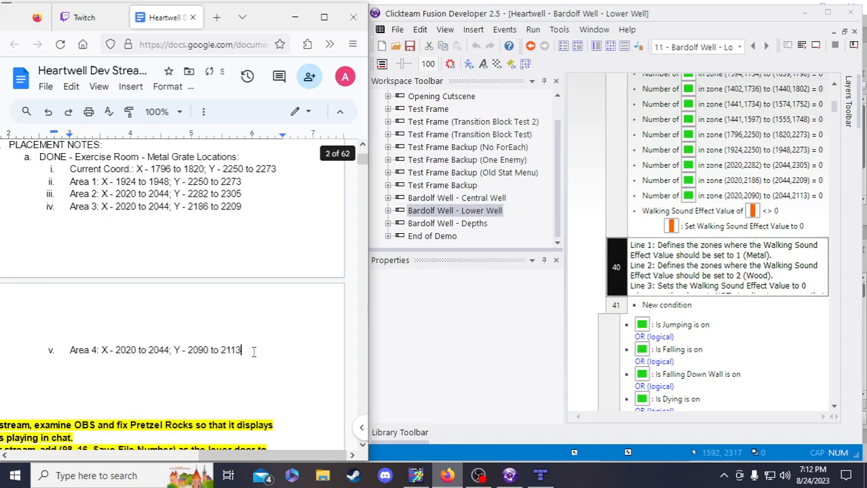
{"action": "key", "text": "Return"}
{"action": "key", "text": "shift+Tab"}
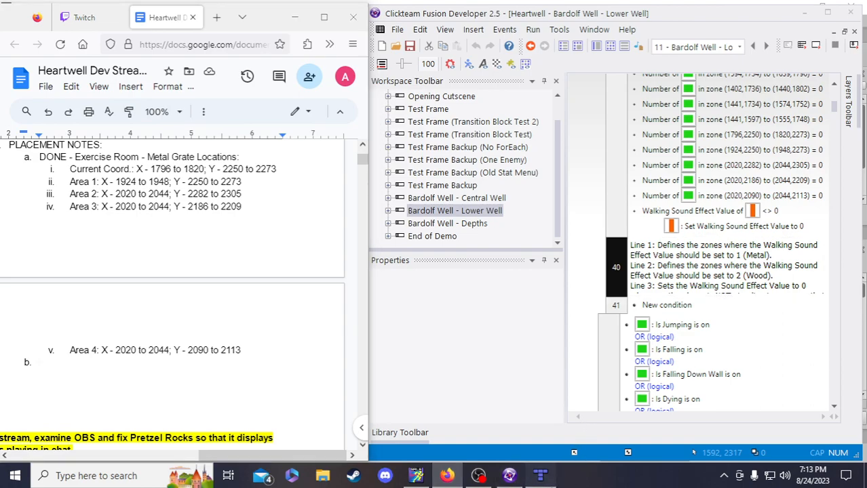
Switch to Tiled and examine the tilemap from the exercise room up to the large metal grate north of it
{"action": "left_click", "coordinate": [548, 478]}
{"action": "left_click_drag", "start_coordinate": [220, 440], "coordinate": [273, 452]}
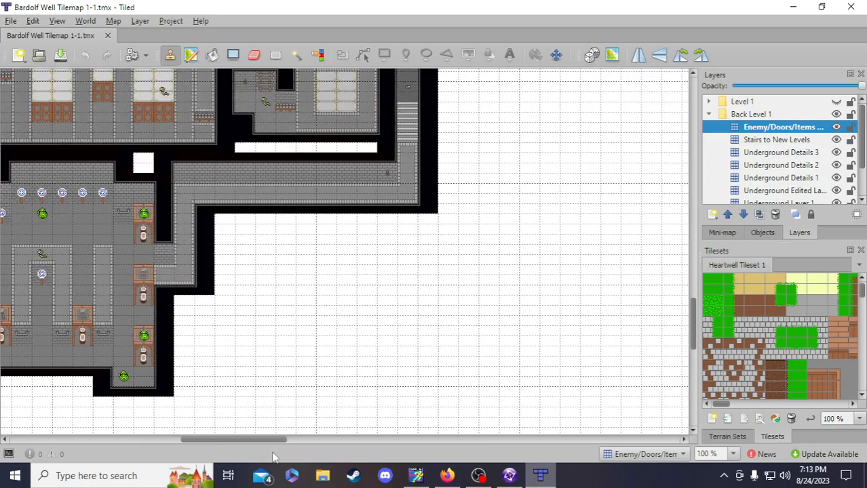
{"action": "middle_click_drag", "start_coordinate": [324, 356], "coordinate": [368, 409]}
{"action": "scroll", "coordinate": [328, 307], "scroll_direction": "up", "scroll_amount": 10}
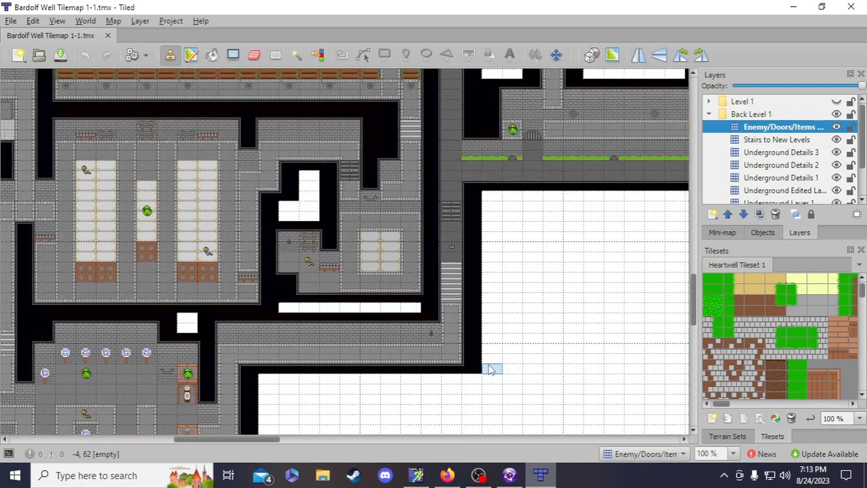
{"action": "scroll", "coordinate": [224, 321], "scroll_direction": "up", "scroll_amount": 3}
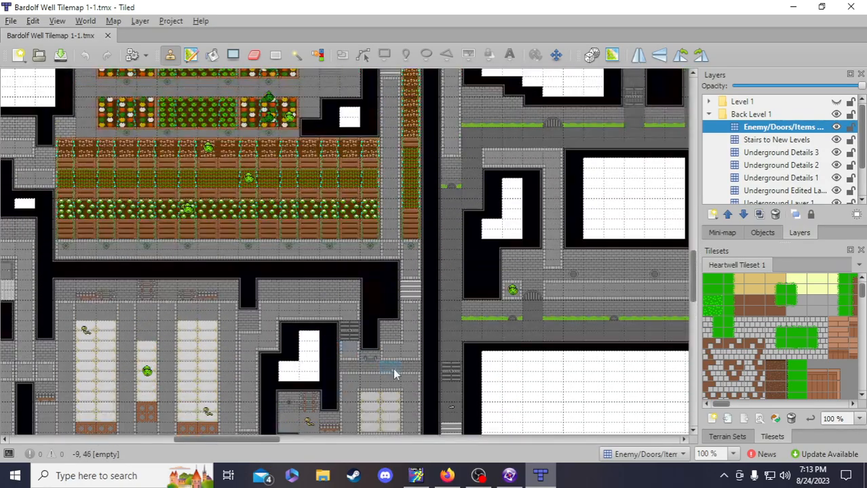
{"action": "scroll", "coordinate": [251, 440], "scroll_direction": "right", "scroll_amount": 4}
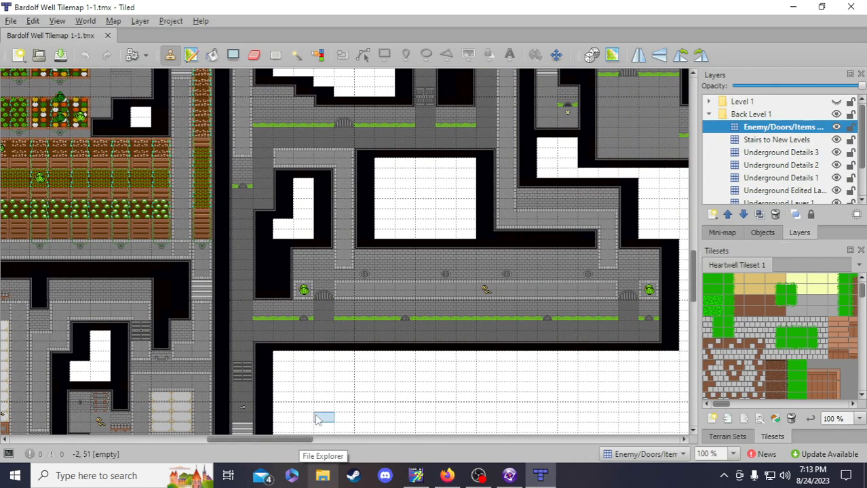
{"action": "scroll", "coordinate": [317, 417], "scroll_direction": "down", "scroll_amount": 2}
{"action": "scroll", "coordinate": [317, 419], "scroll_direction": "up", "scroll_amount": 1}
{"action": "scroll", "coordinate": [317, 417], "scroll_direction": "up", "scroll_amount": 4}
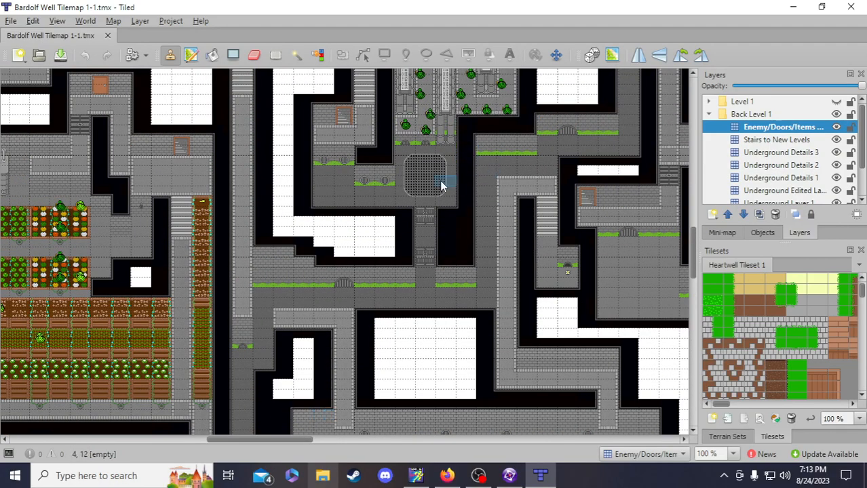
Examine the floors of the rooms north of the large metal grate and come back to the grate
{"action": "scroll", "coordinate": [437, 190], "scroll_direction": "down", "scroll_amount": 1}
{"action": "scroll", "coordinate": [411, 210], "scroll_direction": "down", "scroll_amount": 1}
{"action": "scroll", "coordinate": [416, 215], "scroll_direction": "up", "scroll_amount": 2}
{"action": "scroll", "coordinate": [478, 286], "scroll_direction": "up", "scroll_amount": 2}
{"action": "scroll", "coordinate": [401, 349], "scroll_direction": "up", "scroll_amount": 1}
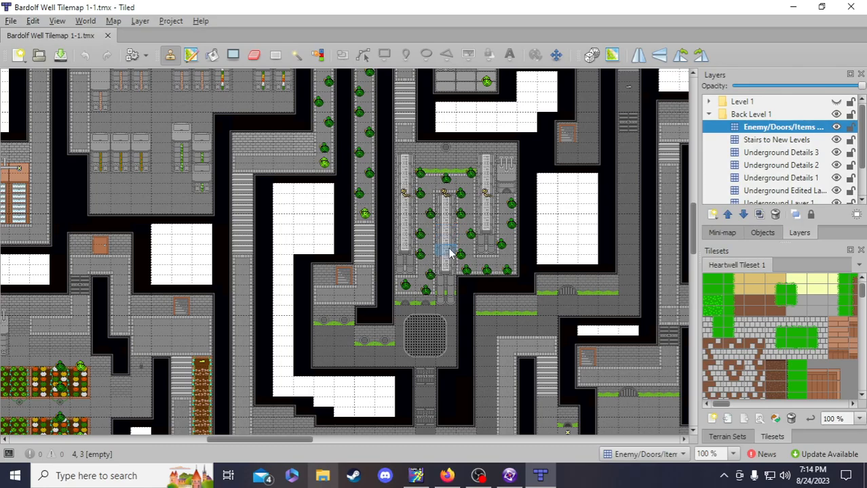
{"action": "scroll", "coordinate": [449, 253], "scroll_direction": "up", "scroll_amount": 3}
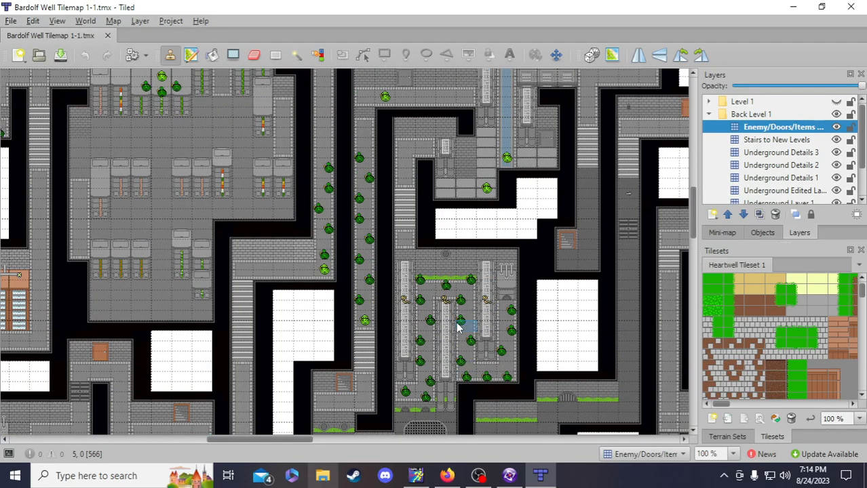
{"action": "scroll", "coordinate": [465, 293], "scroll_direction": "up", "scroll_amount": 3}
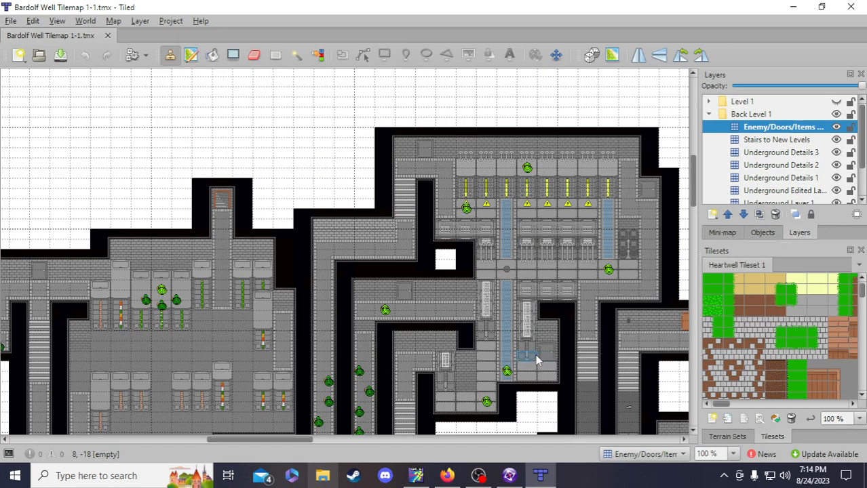
{"action": "scroll", "coordinate": [536, 360], "scroll_direction": "down", "scroll_amount": 1}
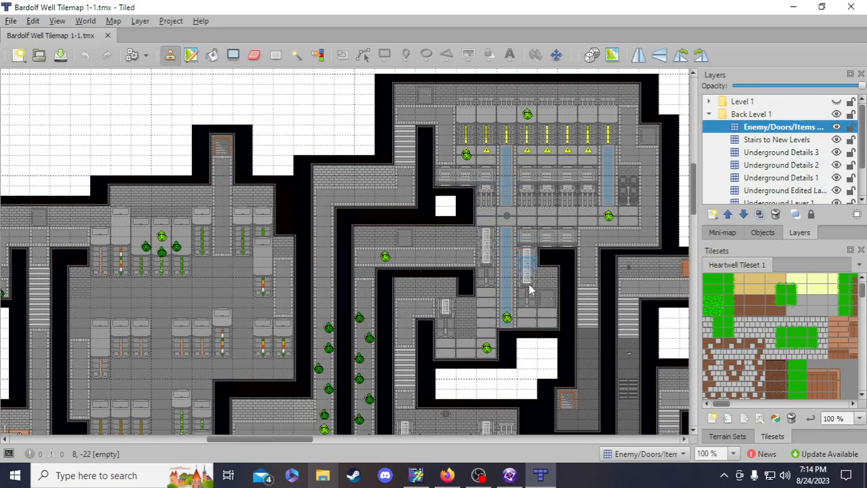
{"action": "scroll", "coordinate": [502, 270], "scroll_direction": "down", "scroll_amount": 6}
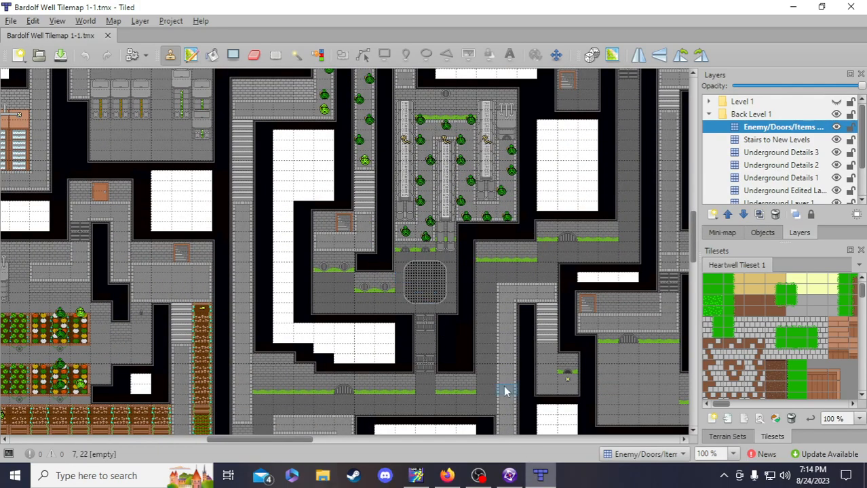
Switch to Google Docs and enter "Central Path - Large Metal Grate in the Center" as item b of the placement notes
{"action": "left_click", "coordinate": [452, 484]}
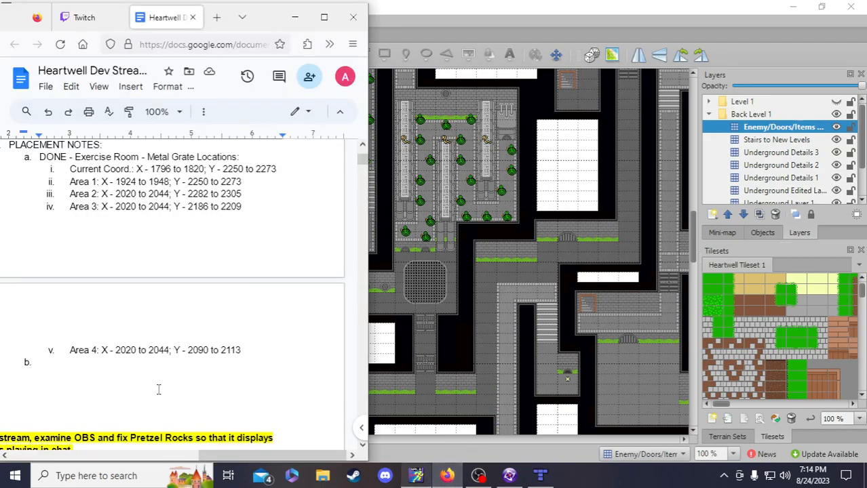
{"action": "type", "text": "Central Path"}
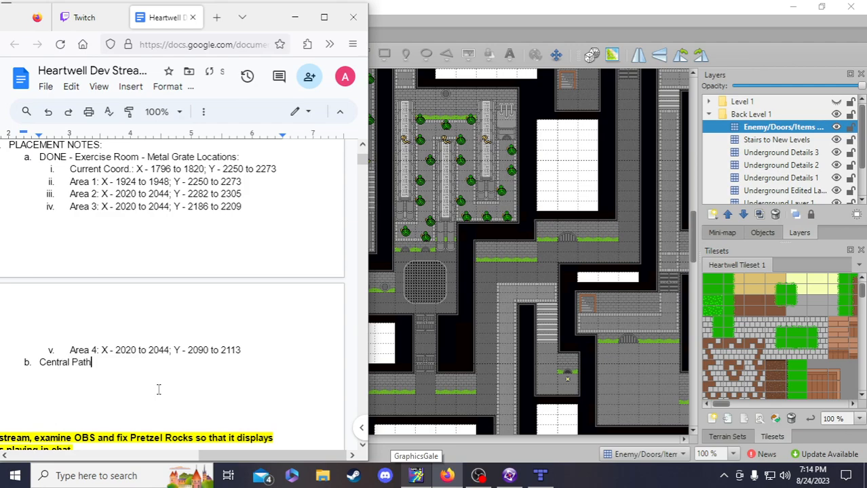
{"action": "type", "text": " - Lar"}
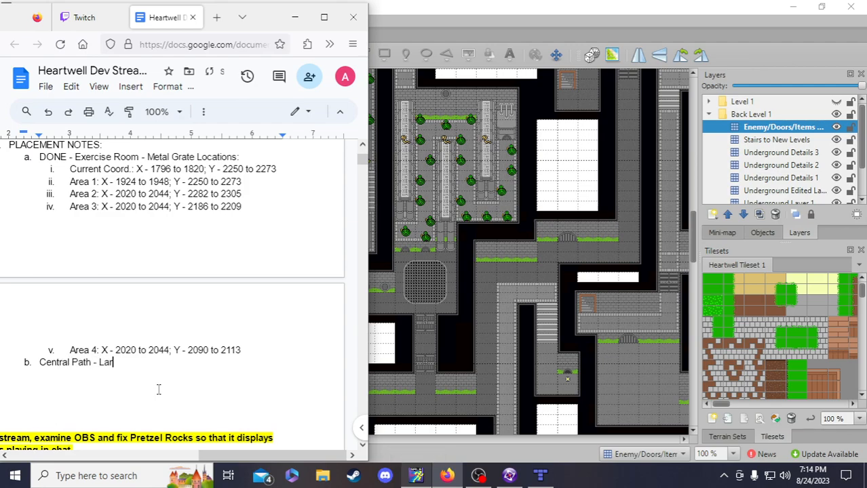
{"action": "type", "text": "ge Metal Grate in the Cenet"}
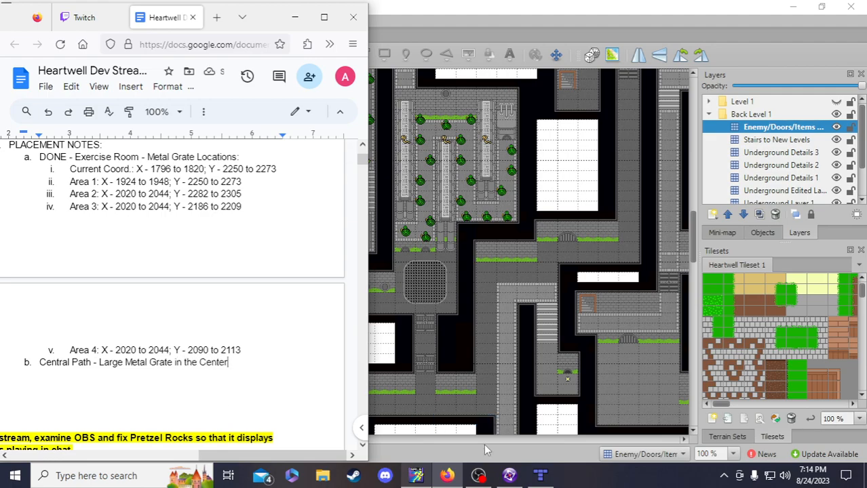
Switch to Clickteam Fusion and paste a copied OR (logical) operator after the (2020,2090) to (2044,2113) zone's Walking Sound Effect Value condition
{"action": "left_click", "coordinate": [507, 477]}
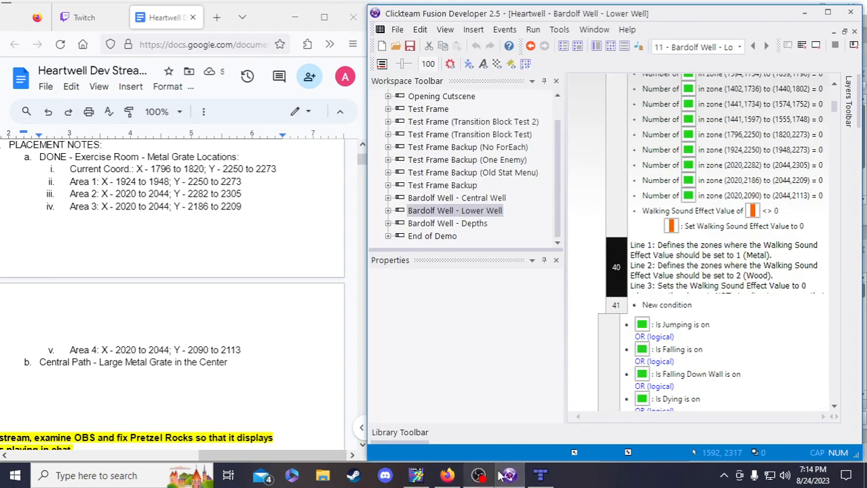
{"action": "left_click", "coordinate": [827, 12]}
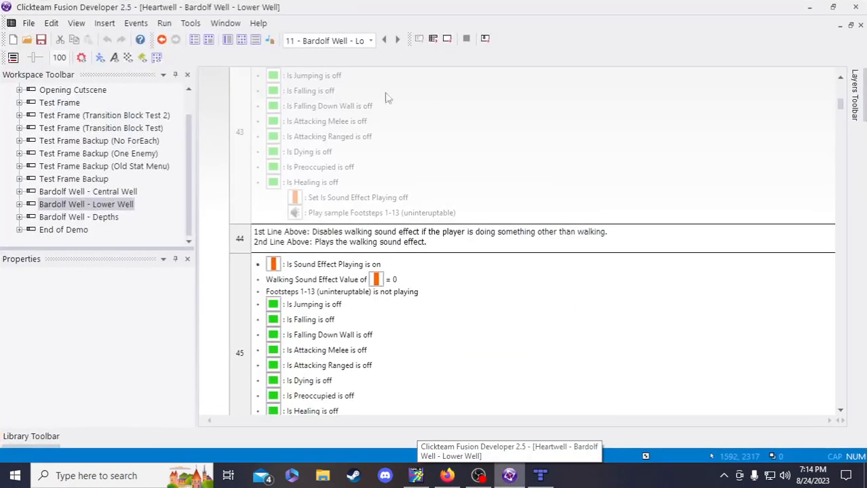
{"action": "scroll", "coordinate": [420, 353], "scroll_direction": "down", "scroll_amount": 15}
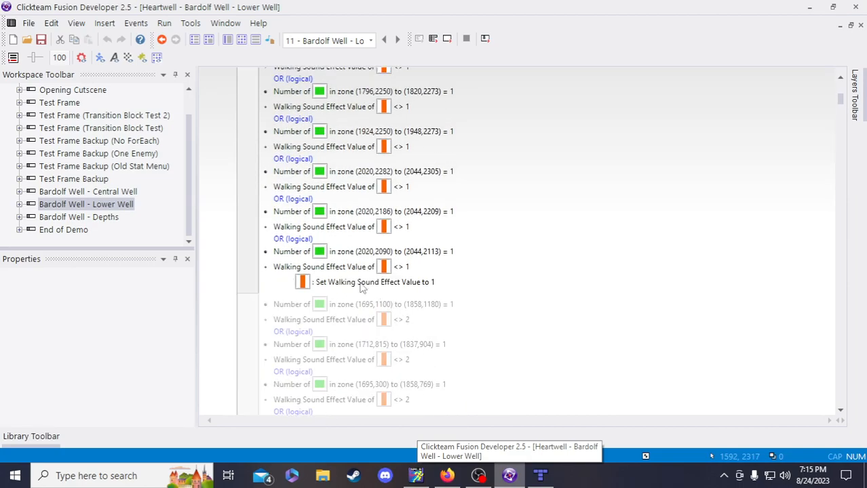
{"action": "left_click", "coordinate": [292, 238]}
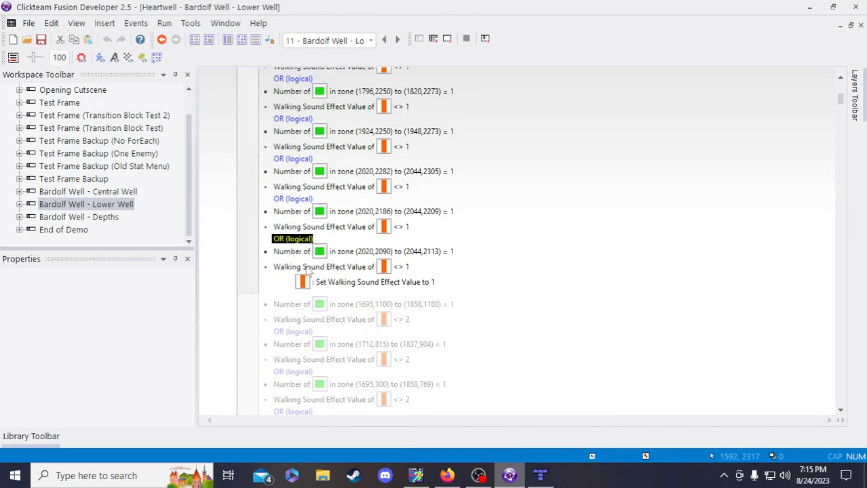
{"action": "left_click", "coordinate": [306, 266]}
{"action": "left_click", "coordinate": [322, 266]}
{"action": "key", "text": "ctrl+v"}
{"action": "left_click_drag", "start_coordinate": [311, 264], "coordinate": [308, 273]}
{"action": "scroll", "coordinate": [309, 271], "scroll_direction": "up", "scroll_amount": 10}
{"action": "scroll", "coordinate": [357, 283], "scroll_direction": "up", "scroll_amount": 5}
{"action": "scroll", "coordinate": [359, 282], "scroll_direction": "down", "scroll_amount": 15}
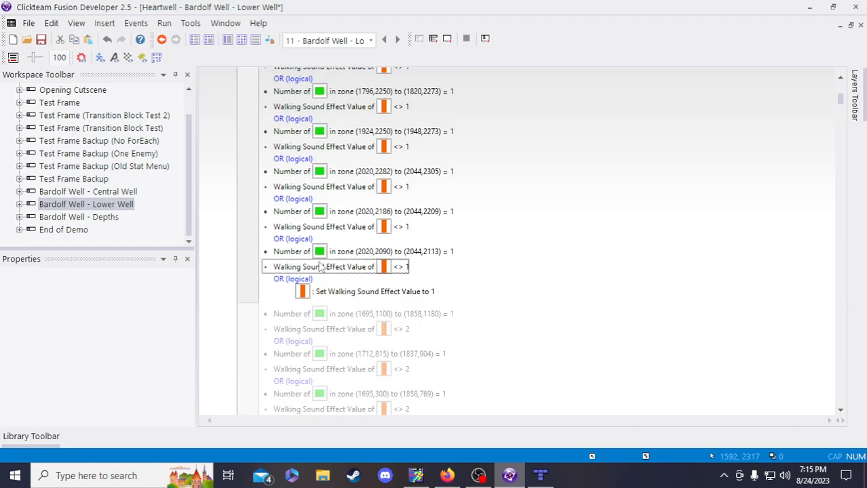
Paste copies of the (2020,2090) to (2044,2113) zone condition and its Walking Sound Effect Value <> 1 condition after the last OR, and save
{"action": "left_click", "coordinate": [304, 280]}
{"action": "key", "text": "ctrl+v"}
{"action": "left_click_drag", "start_coordinate": [305, 291], "coordinate": [340, 292]}
{"action": "left_click", "coordinate": [339, 269]}
{"action": "key", "text": "ctrl+c"}
{"action": "left_click", "coordinate": [346, 292]}
{"action": "key", "text": "ctrl+v"}
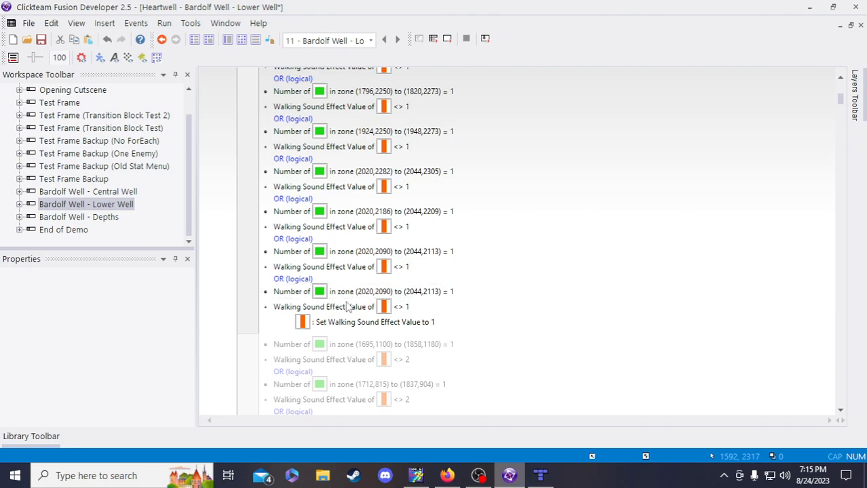
{"action": "left_click", "coordinate": [41, 39]}
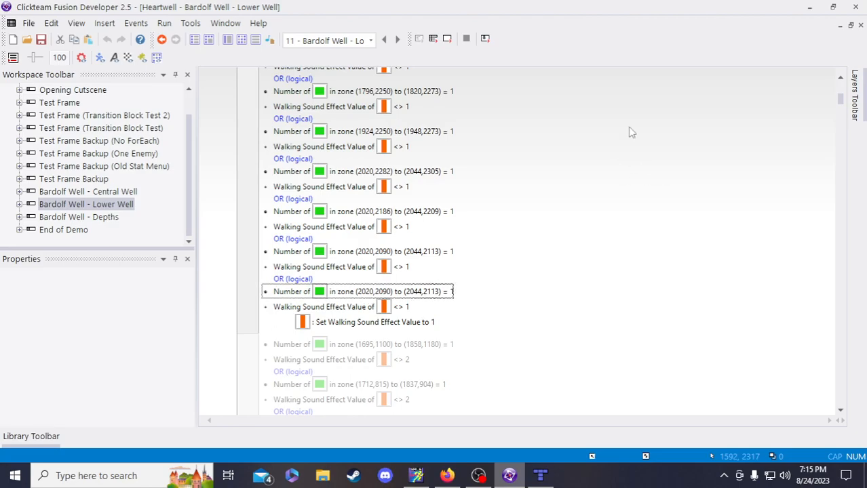
{"action": "double_click", "coordinate": [424, 291]}
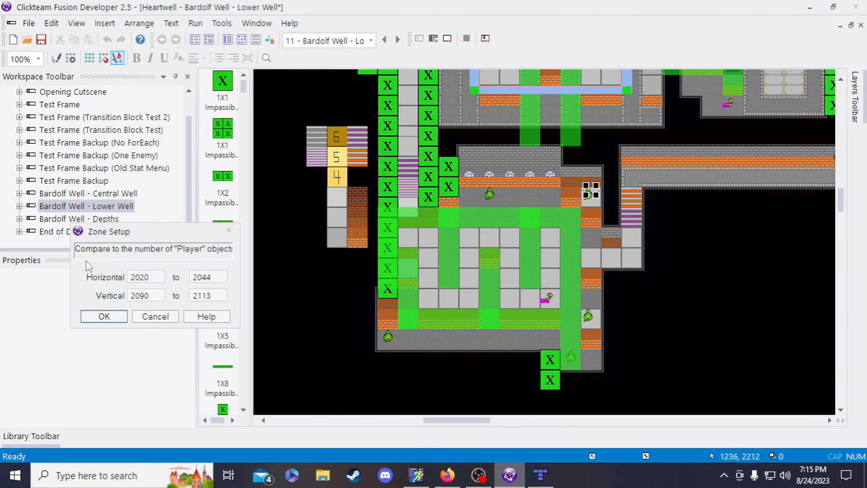
{"action": "left_click_drag", "start_coordinate": [118, 231], "coordinate": [316, 213]}
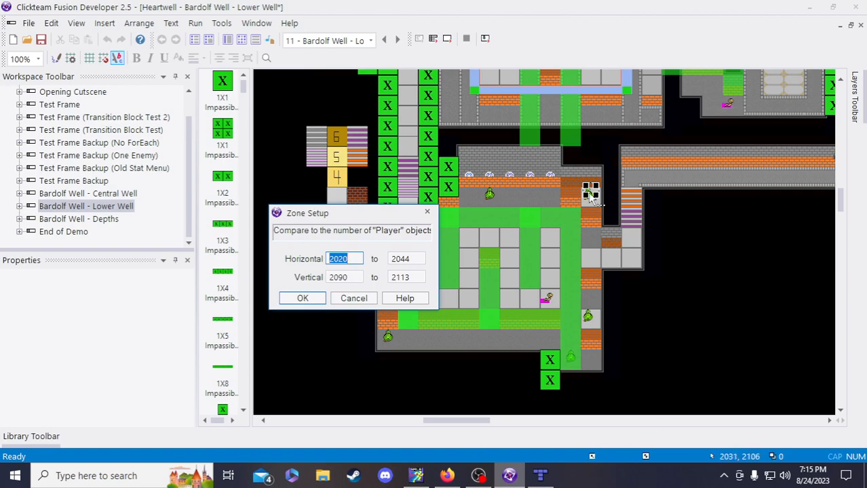
{"action": "left_click_drag", "start_coordinate": [449, 419], "coordinate": [495, 416]}
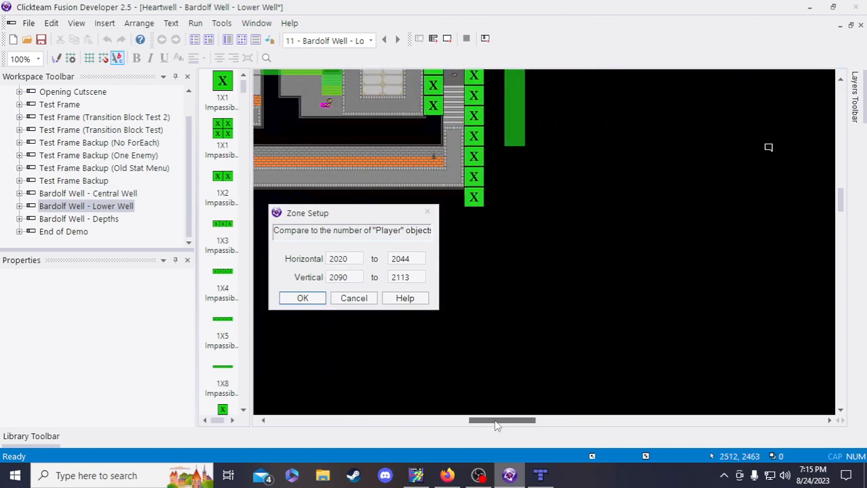
{"action": "scroll", "coordinate": [525, 318], "scroll_direction": "up", "scroll_amount": 10}
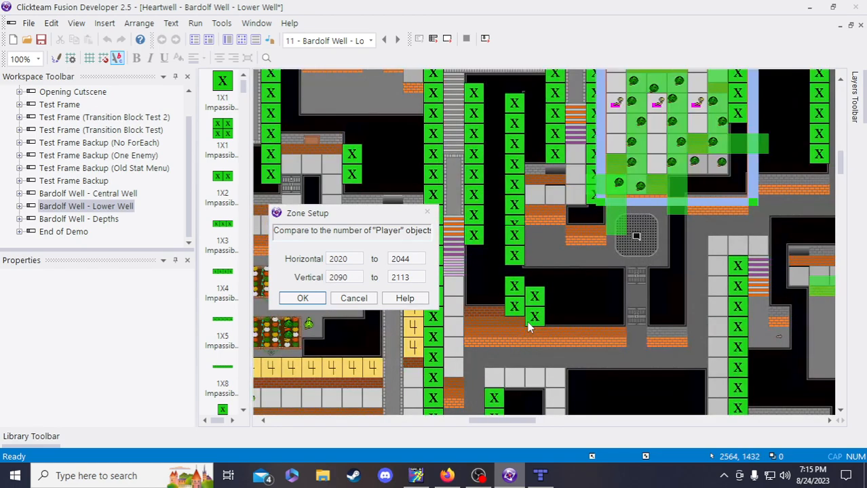
{"action": "scroll", "coordinate": [529, 327], "scroll_direction": "down", "scroll_amount": 11}
{"action": "left_click_drag", "start_coordinate": [530, 422], "coordinate": [486, 423]}
{"action": "mouse_move", "coordinate": [573, 191]}
{"action": "left_mouse_down"}
{"action": "mouse_move", "coordinate": [758, 124]}
{"action": "mouse_move", "coordinate": [796, 95]}
{"action": "left_mouse_up"}
{"action": "left_click_drag", "start_coordinate": [472, 422], "coordinate": [506, 422]}
{"action": "scroll", "coordinate": [543, 309], "scroll_direction": "up", "scroll_amount": 4}
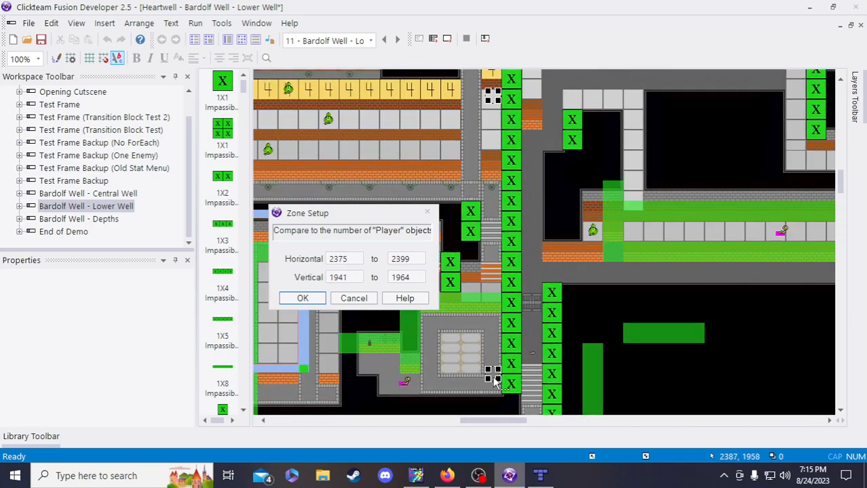
{"action": "left_click_drag", "start_coordinate": [497, 95], "coordinate": [650, 101]}
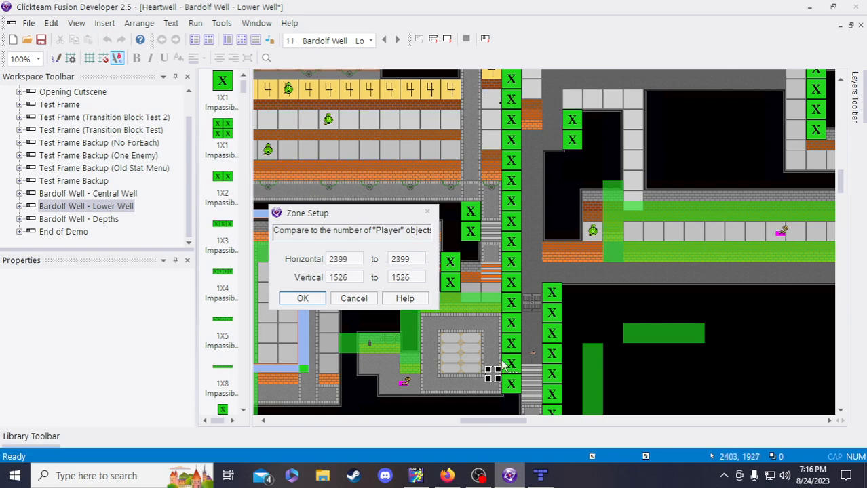
{"action": "scroll", "coordinate": [587, 318], "scroll_direction": "up", "scroll_amount": 5}
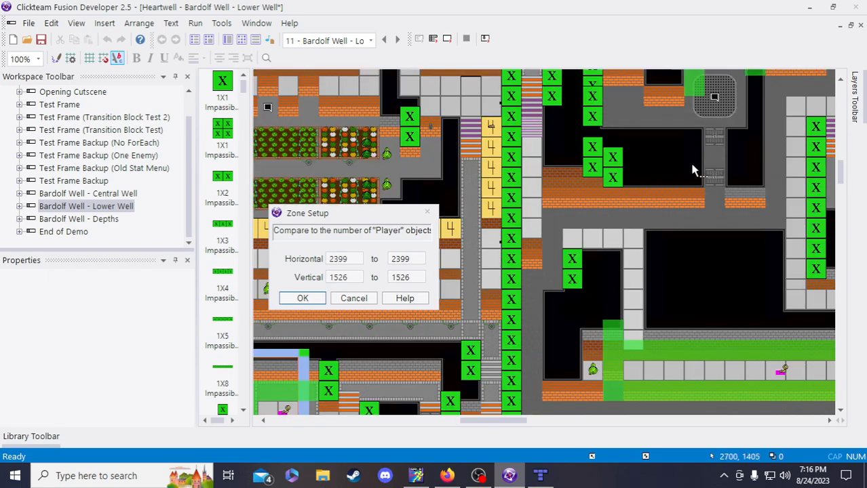
{"action": "scroll", "coordinate": [692, 169], "scroll_direction": "down", "scroll_amount": 10}
{"action": "left_click_drag", "start_coordinate": [382, 221], "coordinate": [477, 210]}
{"action": "scroll", "coordinate": [534, 240], "scroll_direction": "up", "scroll_amount": 15}
{"action": "scroll", "coordinate": [769, 244], "scroll_direction": "down", "scroll_amount": 10}
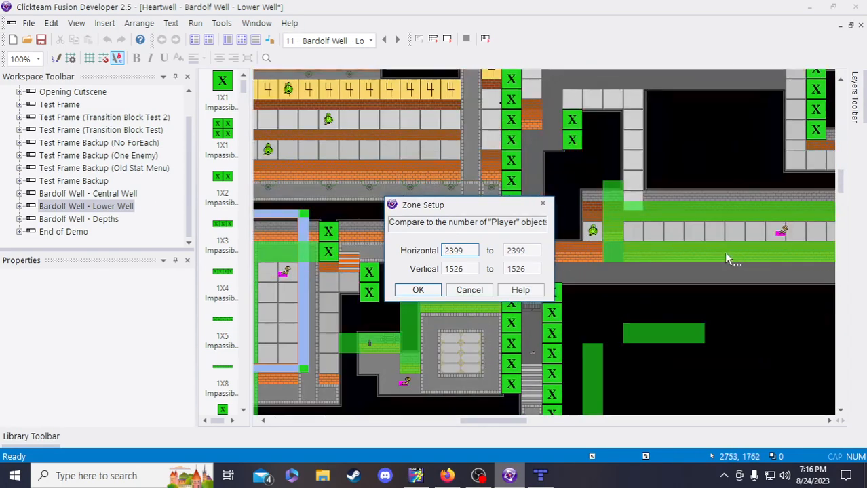
{"action": "left_click", "coordinate": [469, 290]}
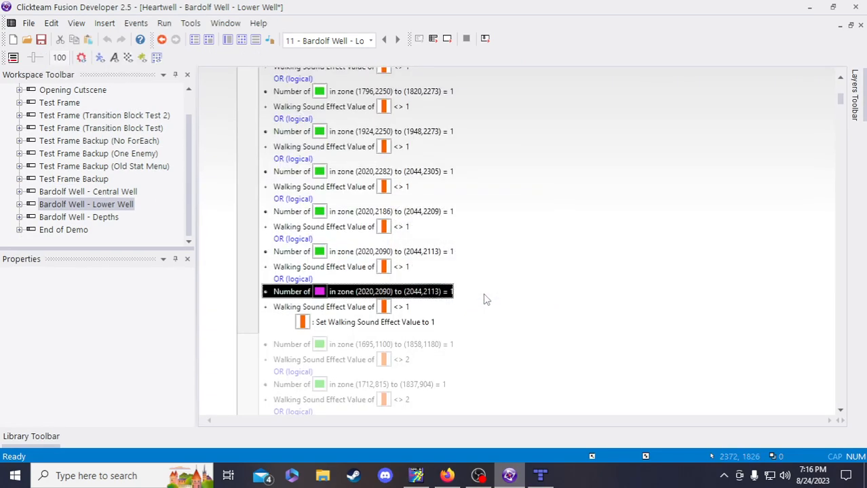
Edit the duplicated zone condition and move its zone onto the upper-left part of the large metal grate on the central path
{"action": "double_click", "coordinate": [400, 292]}
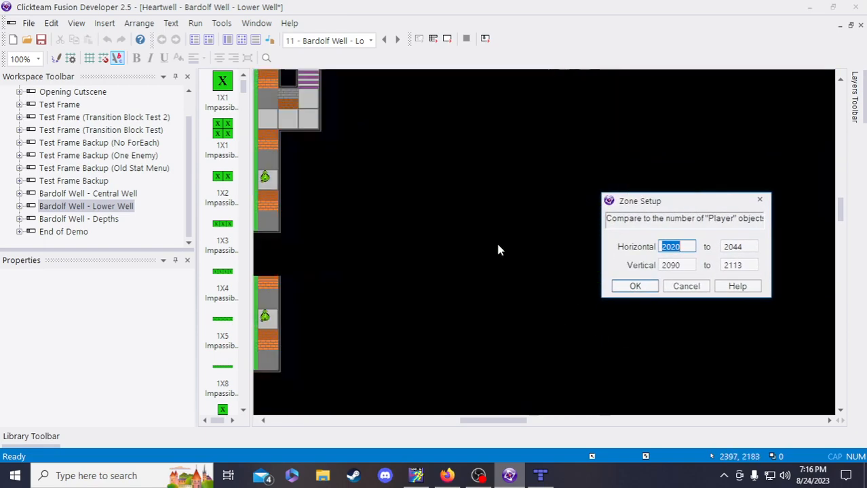
{"action": "left_click_drag", "start_coordinate": [525, 420], "coordinate": [500, 421]}
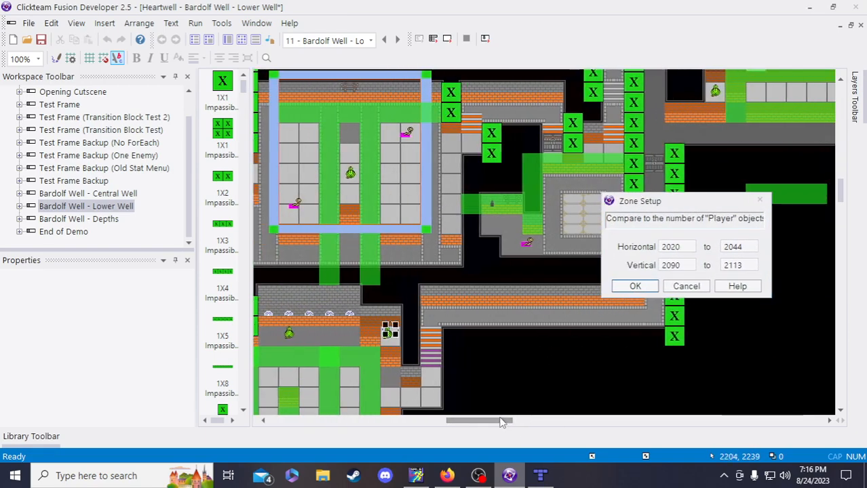
{"action": "left_click_drag", "start_coordinate": [390, 330], "coordinate": [749, 120]}
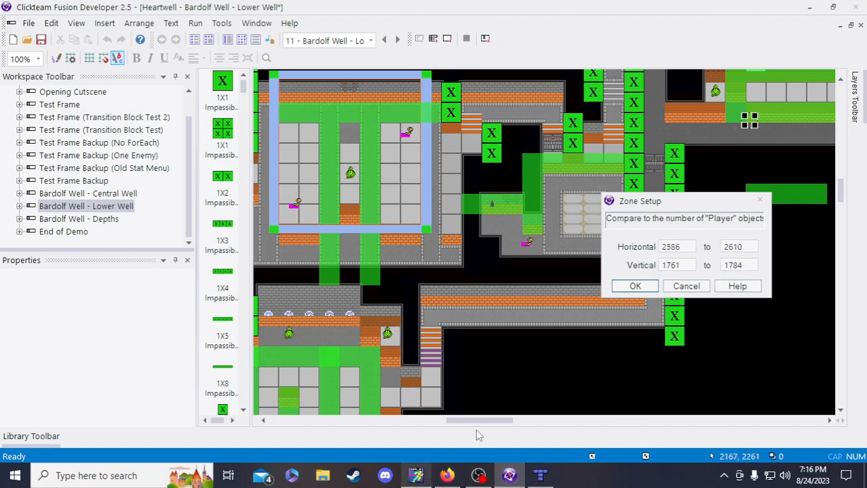
{"action": "left_click_drag", "start_coordinate": [473, 426], "coordinate": [516, 426]}
{"action": "left_click_drag", "start_coordinate": [839, 185], "coordinate": [845, 171]}
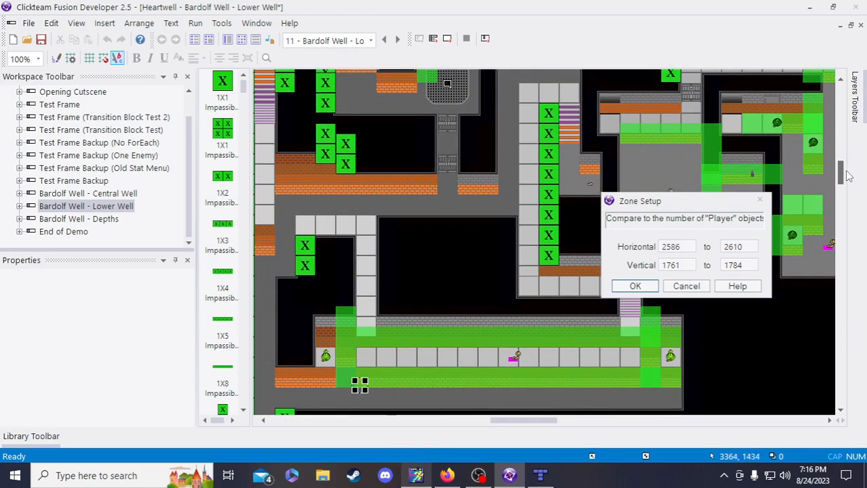
{"action": "left_click_drag", "start_coordinate": [357, 385], "coordinate": [423, 100]}
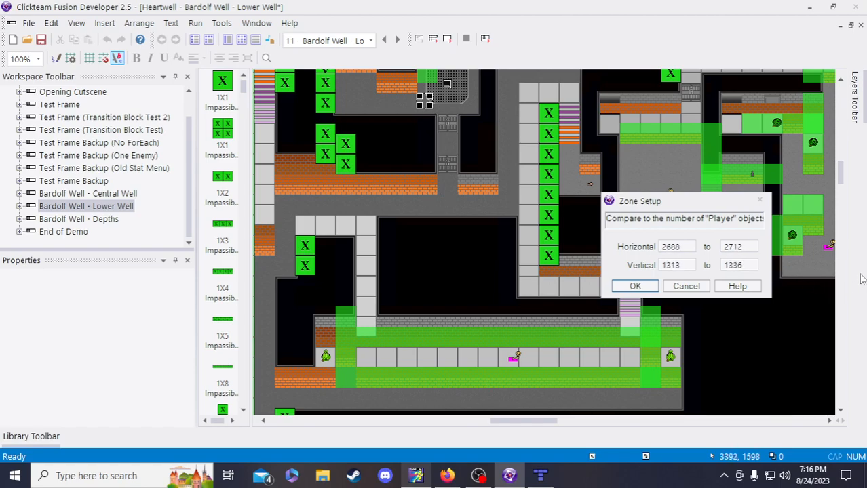
{"action": "scroll", "coordinate": [421, 160], "scroll_direction": "up", "scroll_amount": 3}
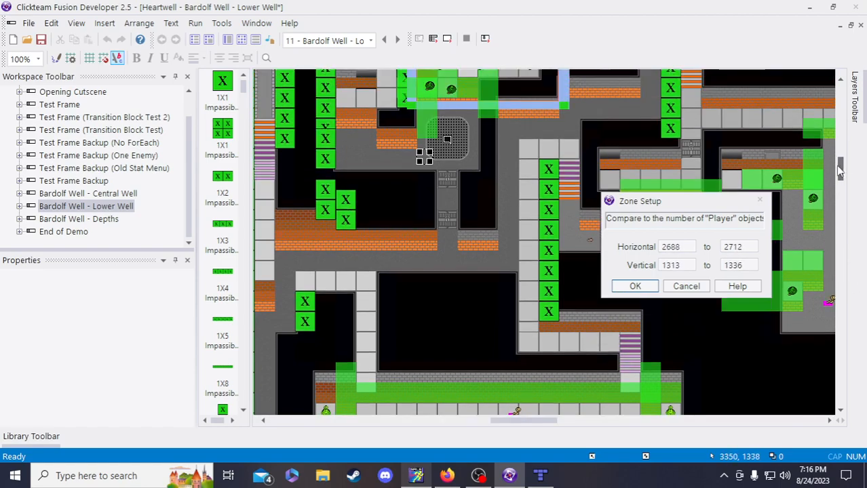
{"action": "left_click_drag", "start_coordinate": [424, 169], "coordinate": [439, 133]}
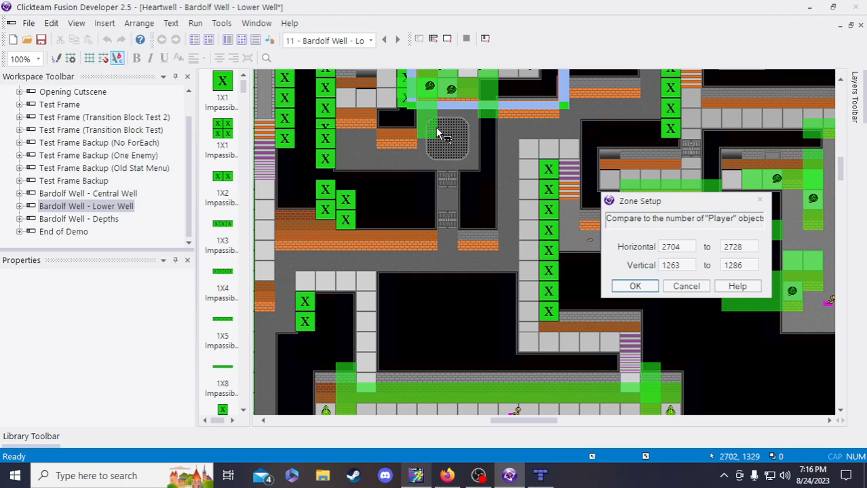
Resize the zone to cover the whole large metal grate, from about (2702,1261) to (2771,1331)
{"action": "left_click_drag", "start_coordinate": [439, 133], "coordinate": [466, 153]}
{"action": "left_click_drag", "start_coordinate": [467, 148], "coordinate": [448, 154]}
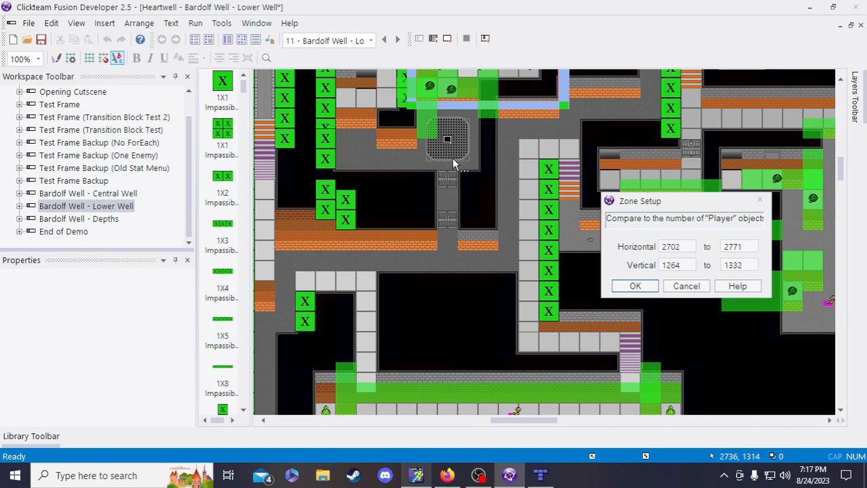
{"action": "left_click", "coordinate": [451, 158]}
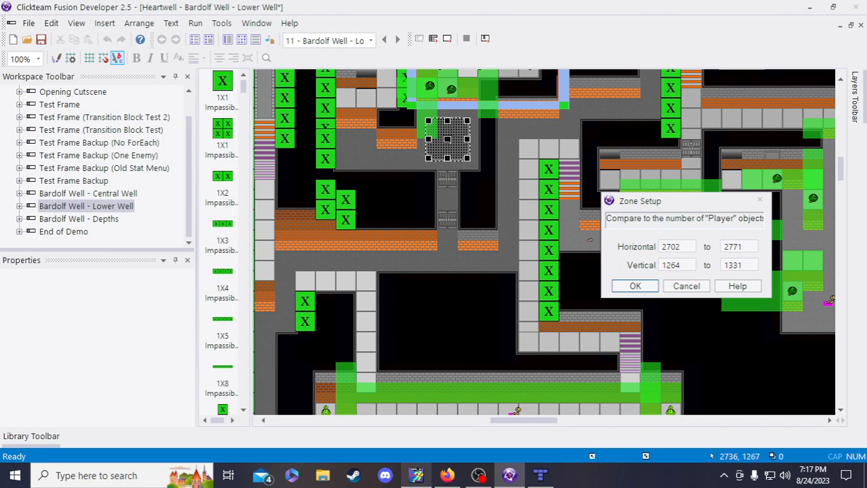
{"action": "left_click_drag", "start_coordinate": [443, 155], "coordinate": [446, 157]}
{"action": "left_click_drag", "start_coordinate": [453, 120], "coordinate": [446, 121]}
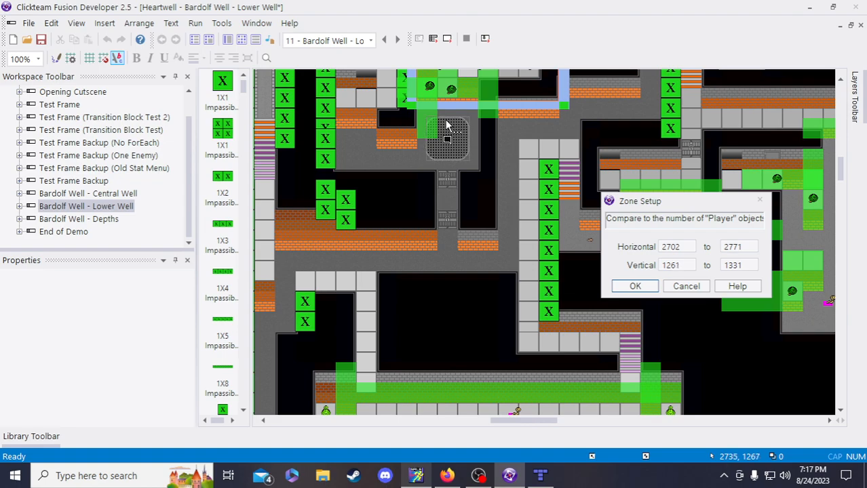
{"action": "left_click_drag", "start_coordinate": [447, 125], "coordinate": [445, 125]}
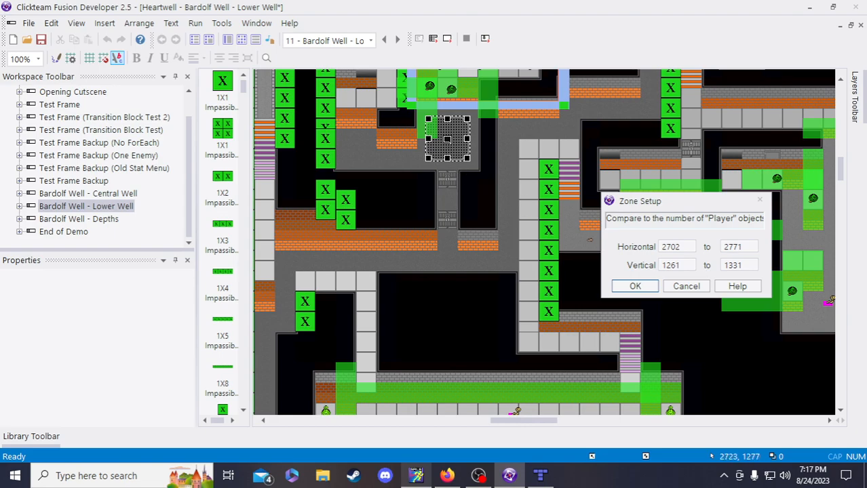
Set the grate zone's vertical range to 1252 to 1321, keep the comparison Equal to 1, and save the application
{"action": "left_click", "coordinate": [685, 263]}
{"action": "key", "text": "shift+Left"}
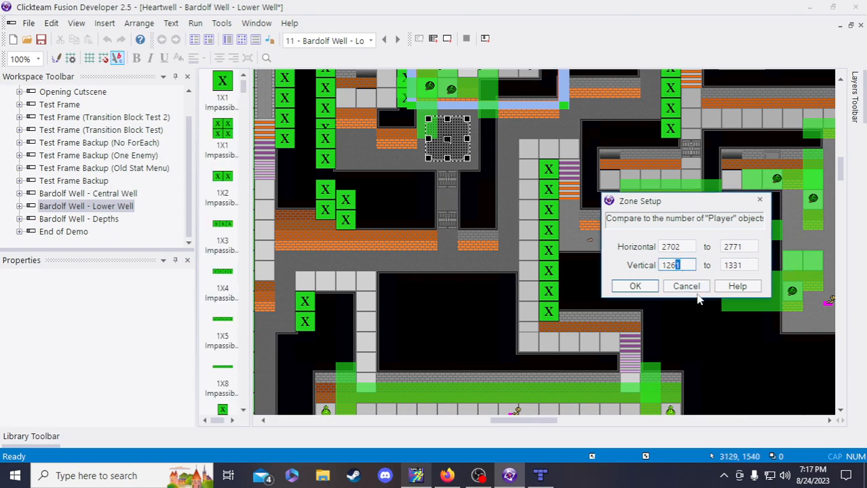
{"action": "type", "text": "252"}
{"action": "left_click", "coordinate": [736, 265]}
{"action": "type", "text": "2"}
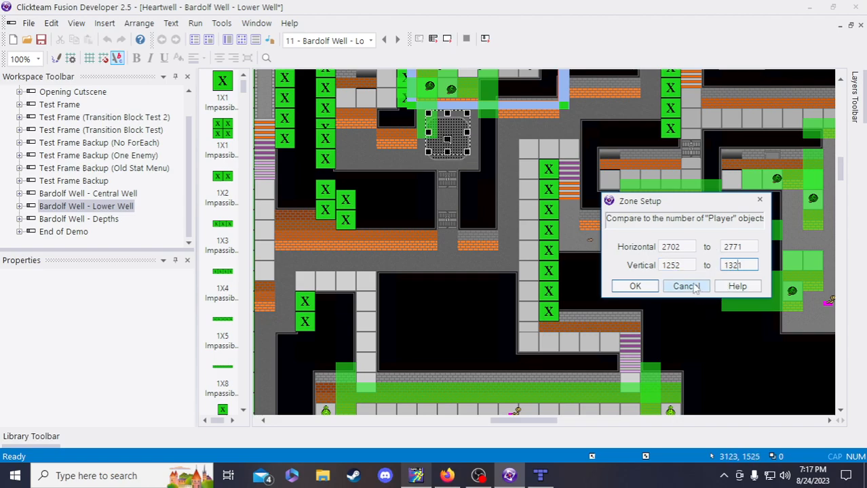
{"action": "left_click", "coordinate": [646, 287]}
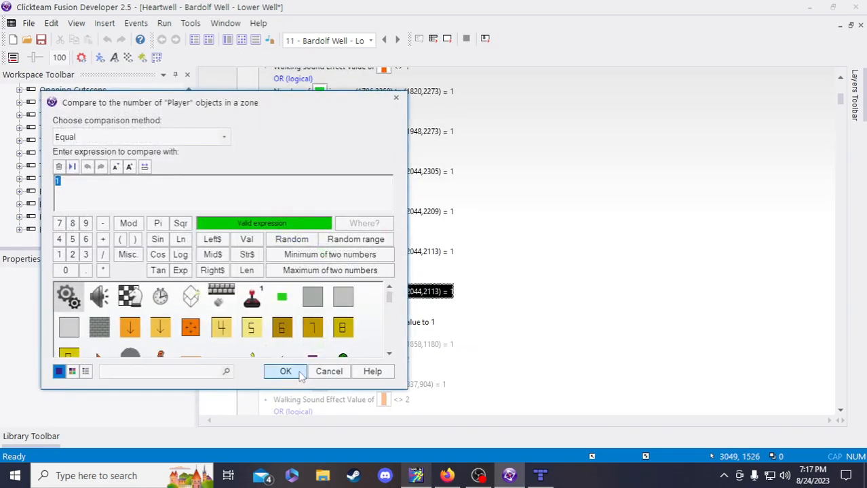
{"action": "left_click", "coordinate": [285, 368]}
{"action": "key", "text": "ctrl+s"}
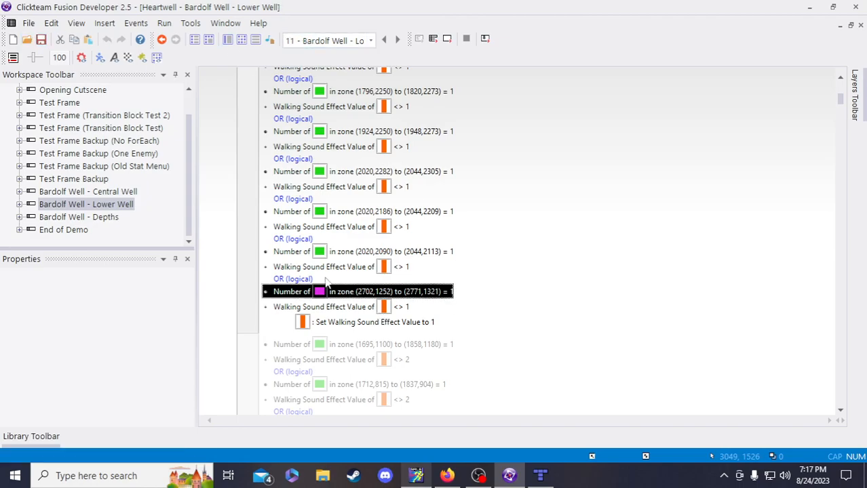
Paste a copied OR (logical) operator after the (2702,1252) to (2771,1321) zone's Walking Sound Effect Value condition and save
{"action": "left_click", "coordinate": [307, 278]}
{"action": "left_click", "coordinate": [303, 309]}
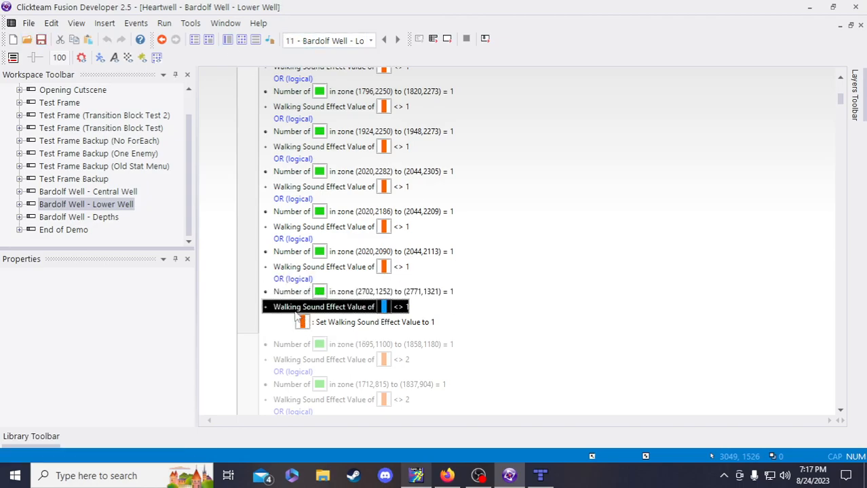
{"action": "key", "text": "ctrl+v"}
{"action": "left_click_drag", "start_coordinate": [303, 321], "coordinate": [299, 309]}
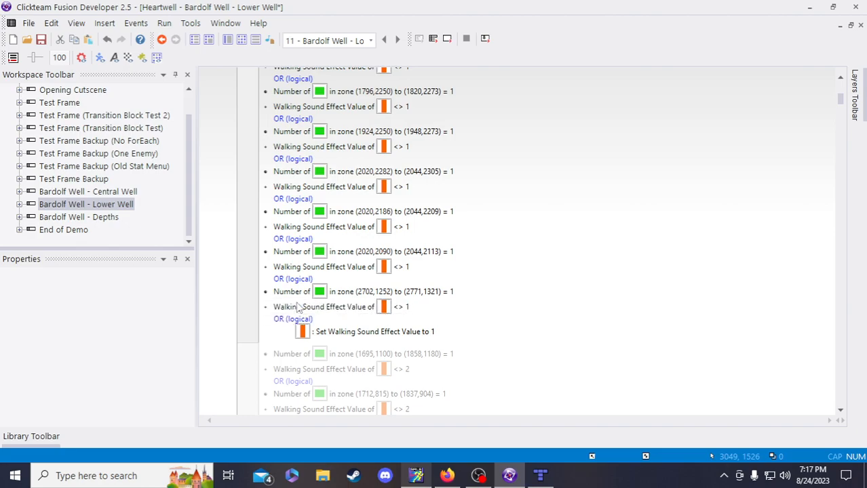
{"action": "left_click", "coordinate": [298, 308]}
{"action": "scroll", "coordinate": [251, 199], "scroll_direction": "up", "scroll_amount": 2}
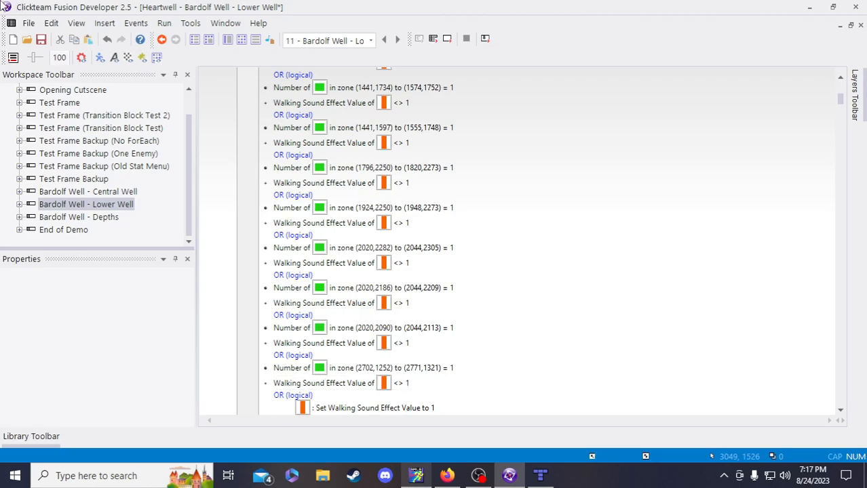
{"action": "left_click", "coordinate": [40, 39]}
Duplicate the (2702,1252) to (2771,1321) zone condition and its Walking Sound Effect Value <> 1 condition below the new OR, and save
{"action": "scroll", "coordinate": [352, 303], "scroll_direction": "down", "scroll_amount": 2}
{"action": "left_click", "coordinate": [352, 297]}
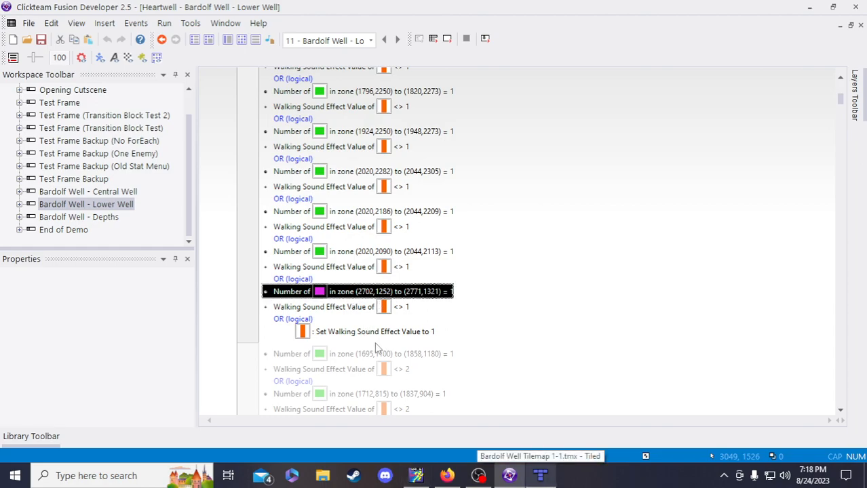
{"action": "left_click", "coordinate": [305, 320]}
{"action": "key", "text": "ctrl+v"}
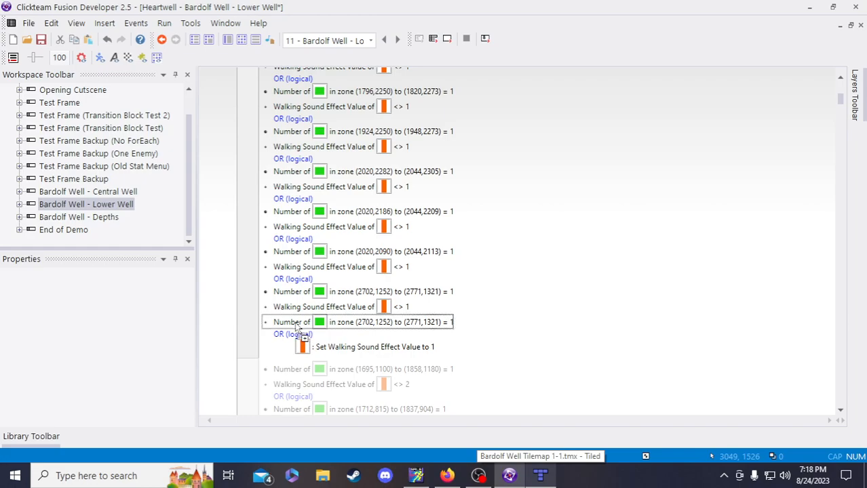
{"action": "left_click", "coordinate": [356, 307]}
{"action": "key", "text": "ctrl+c"}
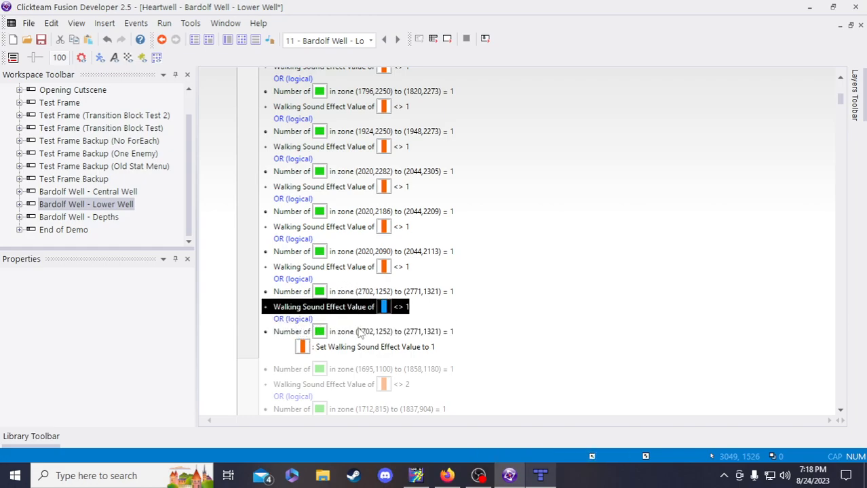
{"action": "left_click", "coordinate": [360, 332]}
{"action": "key", "text": "ctrl+v"}
{"action": "left_click_drag", "start_coordinate": [357, 344], "coordinate": [358, 334]}
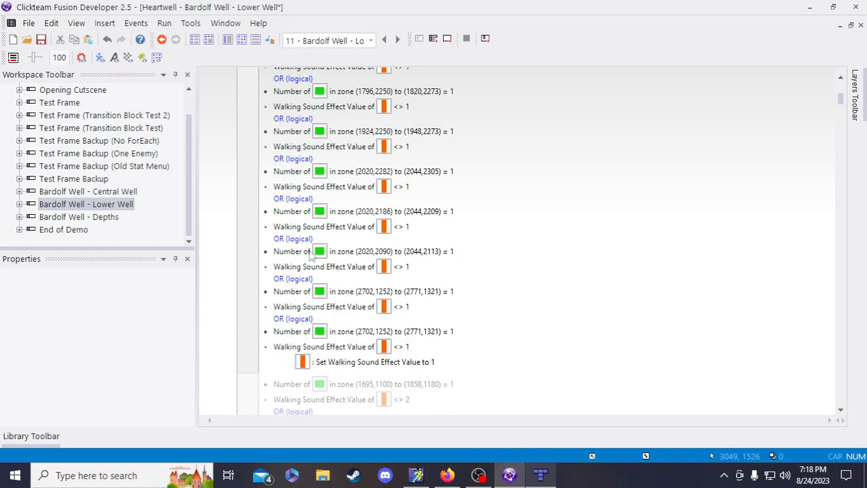
{"action": "left_click", "coordinate": [41, 40]}
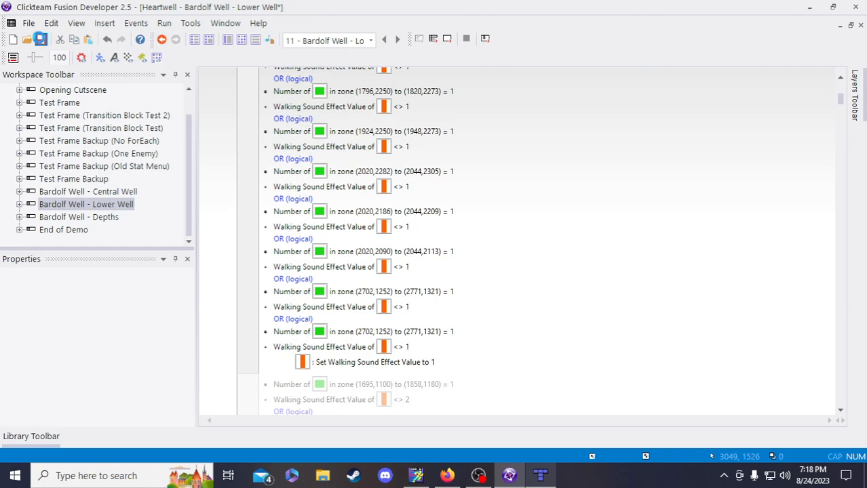
Open the lowest duplicated zone condition for editing and move its zone onto the right-hand pipe column, about (2817,1008) to (2886,1077)
{"action": "left_click", "coordinate": [447, 331]}
{"action": "double_click", "coordinate": [412, 332]}
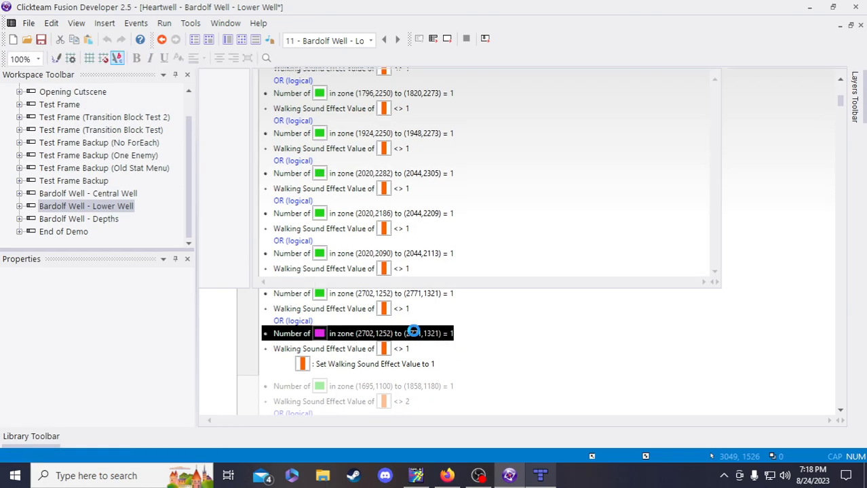
{"action": "scroll", "coordinate": [520, 318], "scroll_direction": "up", "scroll_amount": 2}
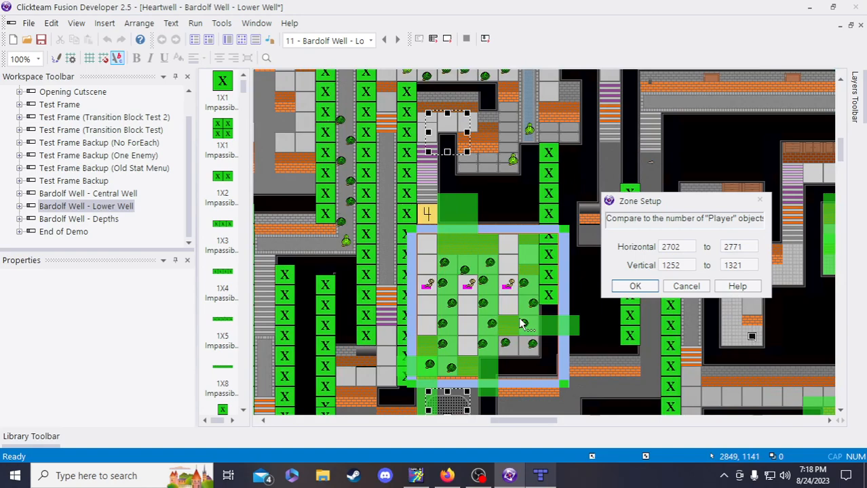
{"action": "left_click_drag", "start_coordinate": [444, 134], "coordinate": [464, 343]}
{"action": "left_click_drag", "start_coordinate": [549, 422], "coordinate": [552, 423]}
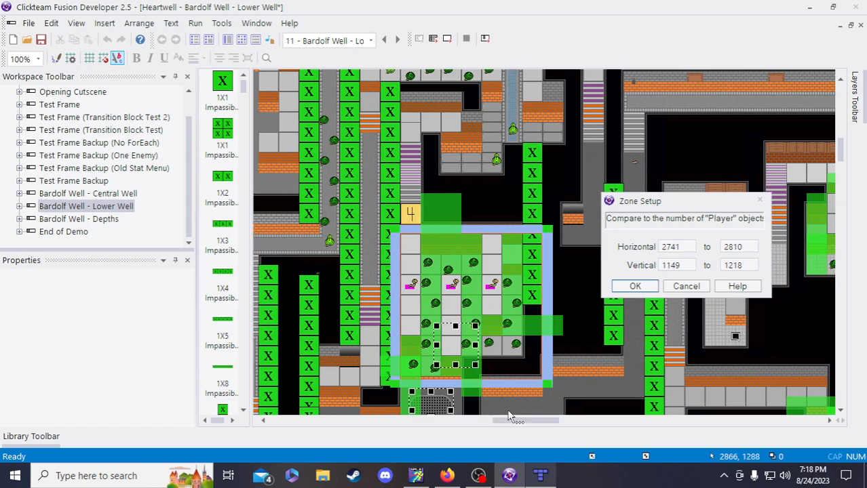
{"action": "mouse_move", "coordinate": [843, 147]}
{"action": "left_mouse_down"}
{"action": "mouse_move", "coordinate": [845, 157]}
{"action": "mouse_move", "coordinate": [844, 146]}
{"action": "left_mouse_up"}
{"action": "mouse_move", "coordinate": [451, 372]}
{"action": "left_mouse_down"}
{"action": "mouse_move", "coordinate": [470, 366]}
{"action": "mouse_move", "coordinate": [456, 364]}
{"action": "left_mouse_up"}
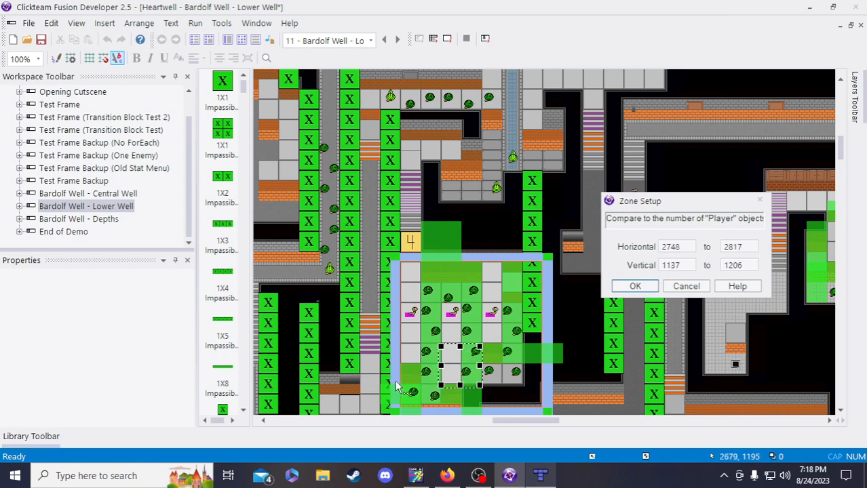
{"action": "left_click_drag", "start_coordinate": [467, 371], "coordinate": [509, 281]}
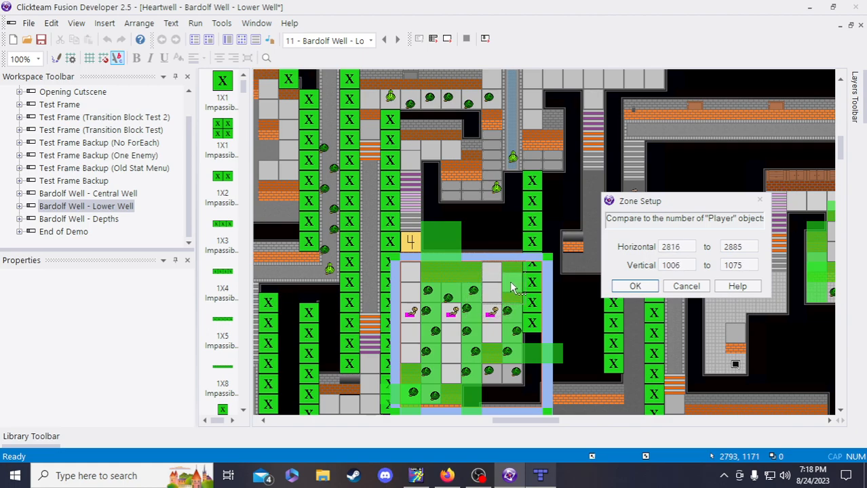
{"action": "left_click_drag", "start_coordinate": [509, 281], "coordinate": [510, 283]}
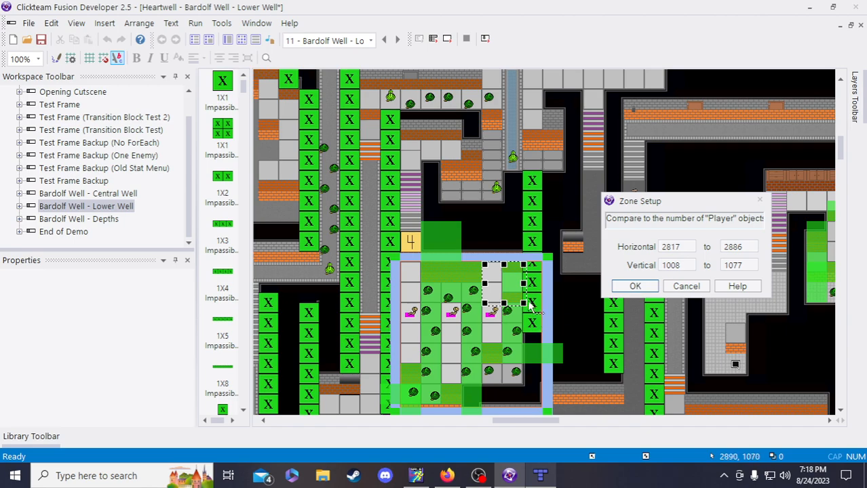
Resize the zone to cover only the right-hand pipe, from about (2816,1008) to (2848,1136)
{"action": "left_click_drag", "start_coordinate": [532, 308], "coordinate": [504, 344]}
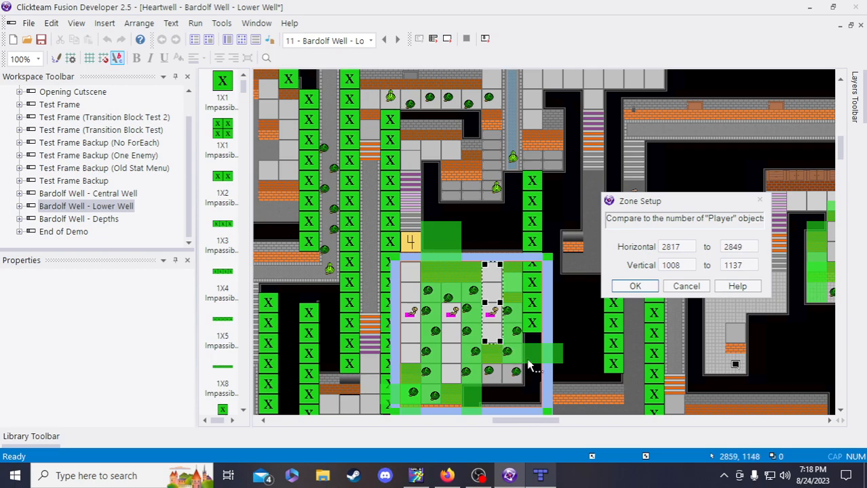
{"action": "left_click_drag", "start_coordinate": [501, 304], "coordinate": [500, 305]}
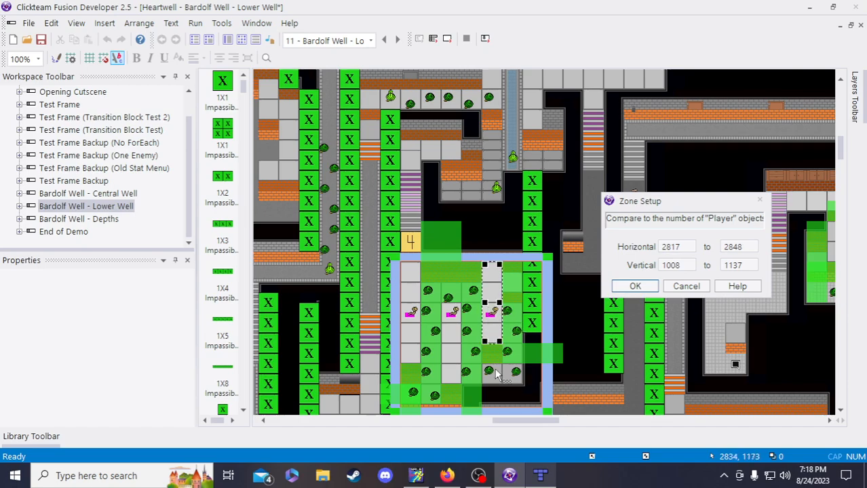
{"action": "left_click_drag", "start_coordinate": [485, 303], "coordinate": [481, 307]}
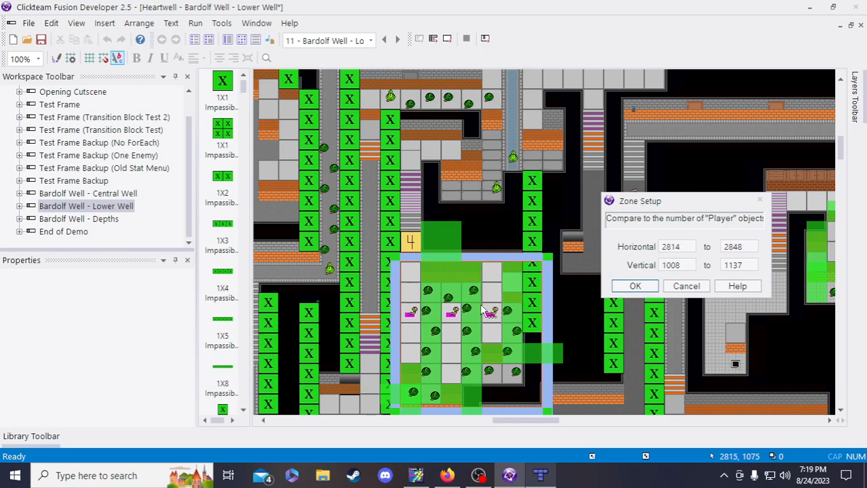
{"action": "left_click_drag", "start_coordinate": [483, 308], "coordinate": [484, 312]}
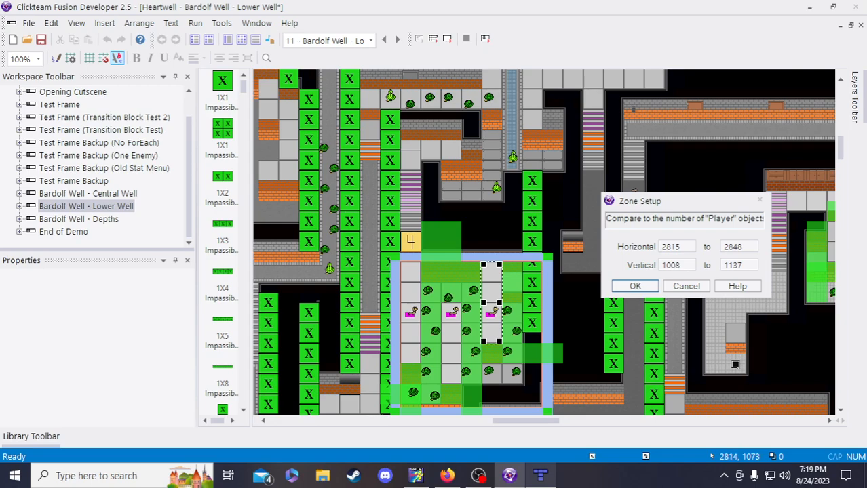
{"action": "left_click_drag", "start_coordinate": [481, 303], "coordinate": [481, 306]}
{"action": "left_click_drag", "start_coordinate": [500, 344], "coordinate": [500, 341]}
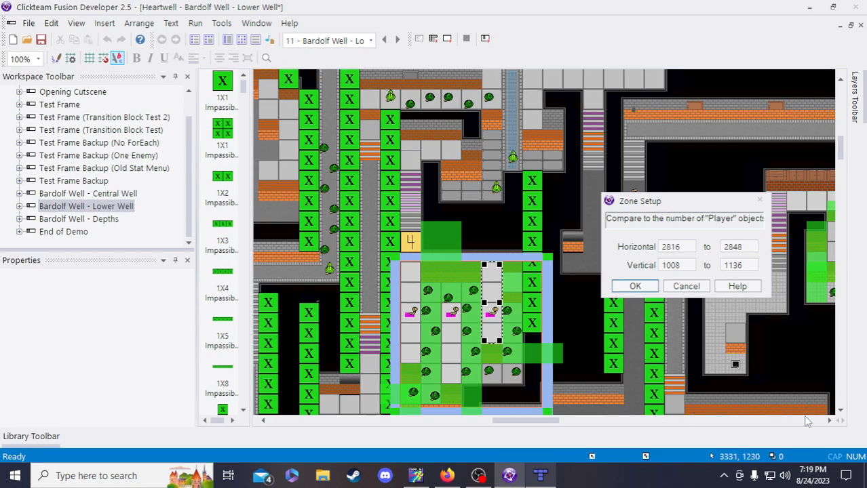
Set the pipe zone's vertical range to 998 to 1126 and keep the comparison Equal to 1
{"action": "double_click", "coordinate": [677, 265]}
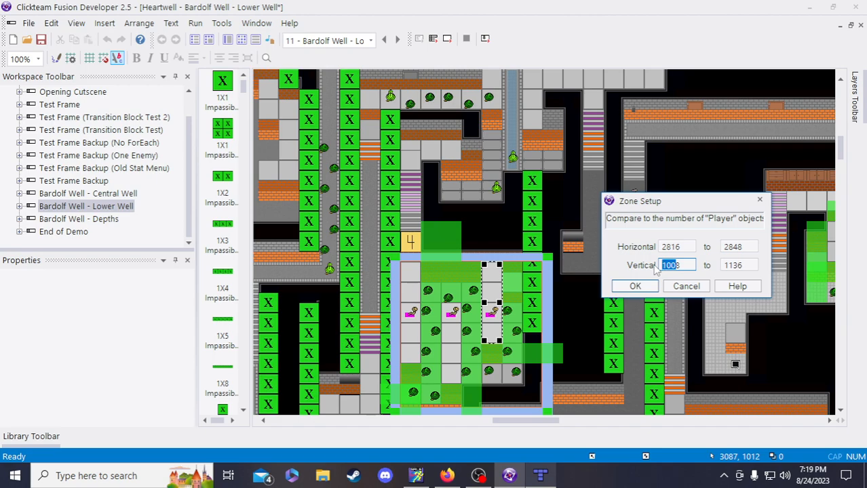
{"action": "type", "text": "998"}
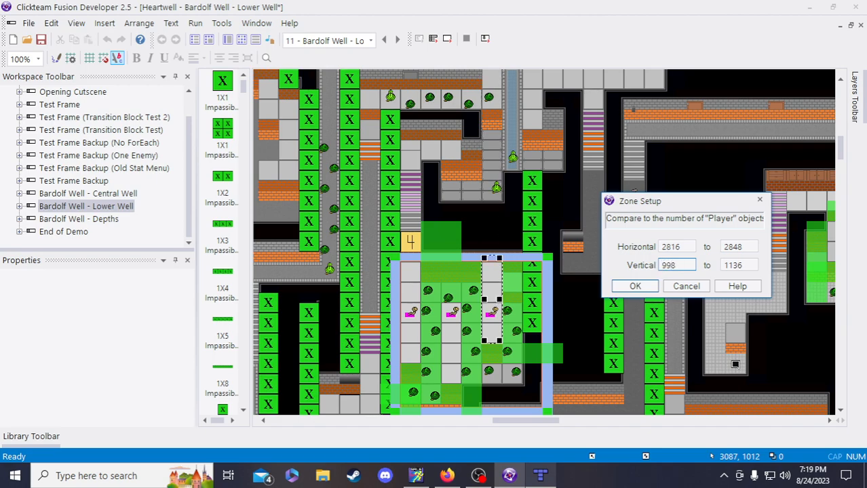
{"action": "double_click", "coordinate": [734, 265]}
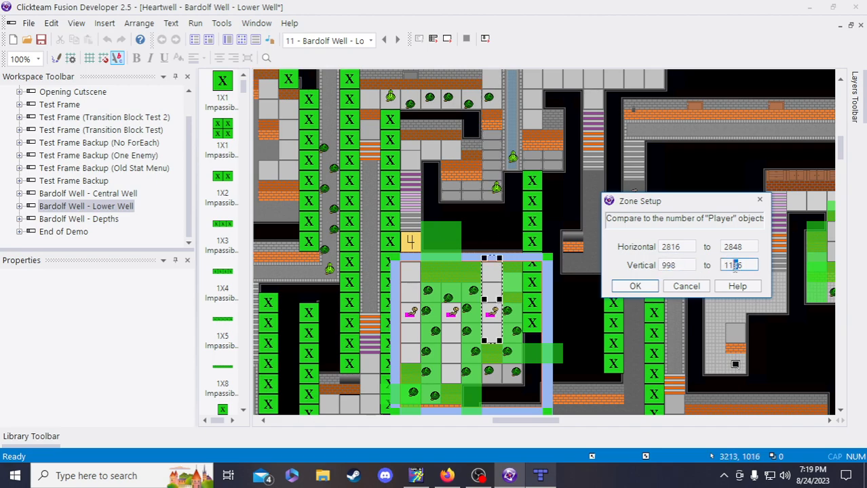
{"action": "type", "text": "2"}
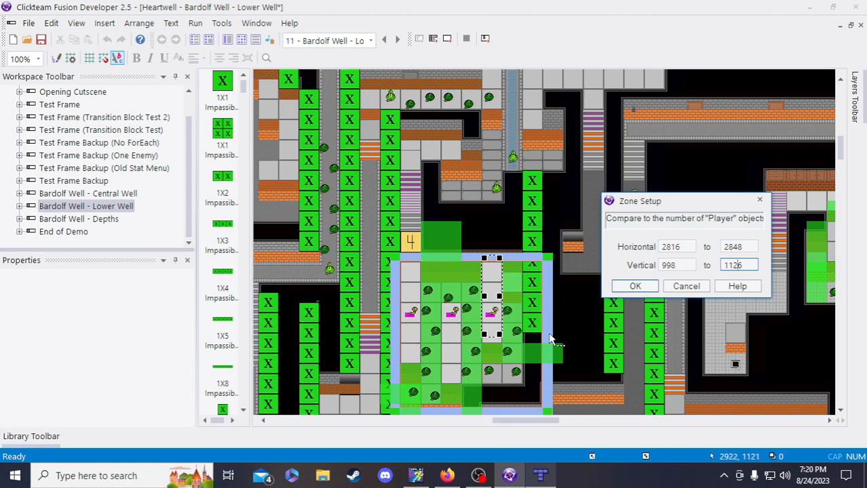
{"action": "left_click", "coordinate": [650, 288]}
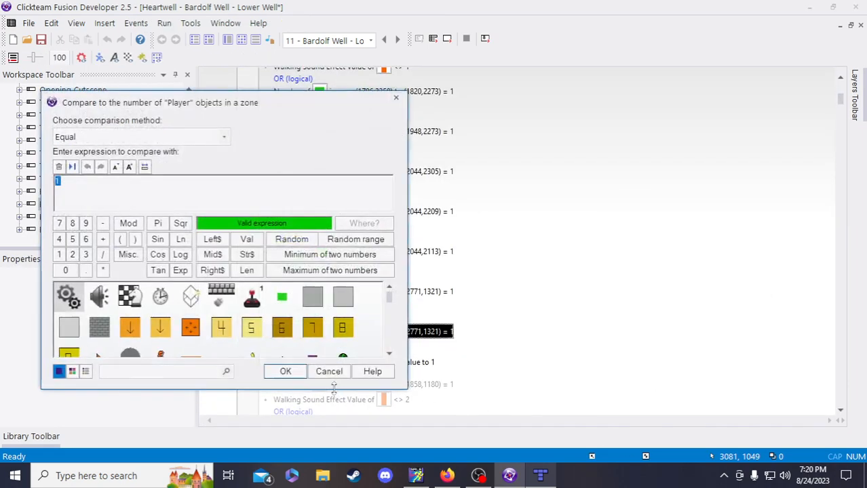
{"action": "left_click", "coordinate": [271, 373]}
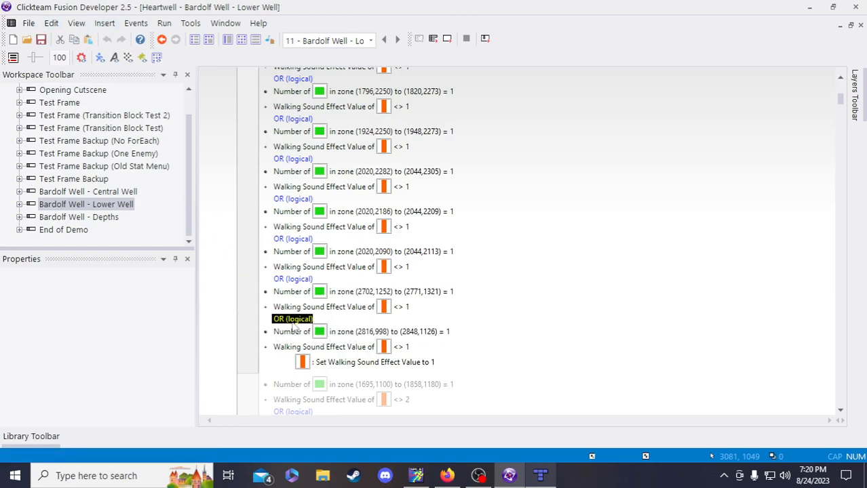
Append an OR (logical), duplicate the (2816,998) to (2848,1126) zone condition and its Walking Sound Effect Value <> 1 condition below it, and save
{"action": "left_click", "coordinate": [306, 351]}
{"action": "key", "text": "ctrl+v"}
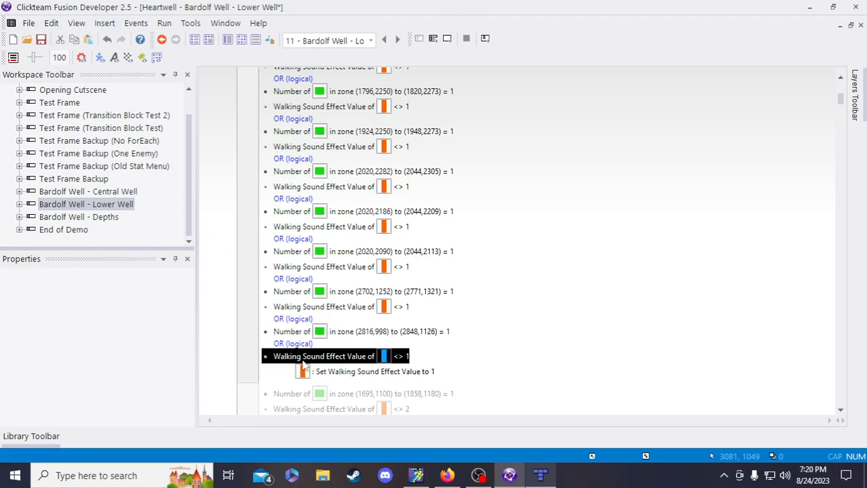
{"action": "left_click", "coordinate": [296, 336]}
{"action": "key", "text": "ctrl+c"}
{"action": "left_click", "coordinate": [288, 359]}
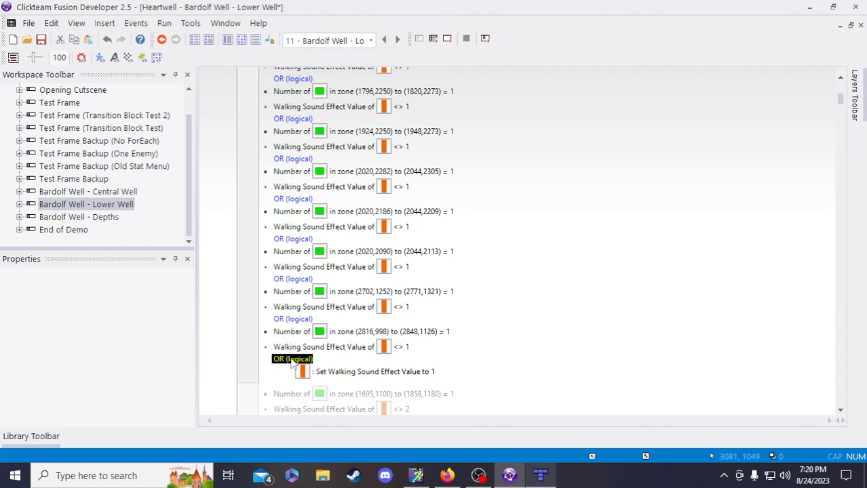
{"action": "key", "text": "ctrl+v"}
{"action": "mouse_move", "coordinate": [298, 377]}
{"action": "left_mouse_down"}
{"action": "mouse_move", "coordinate": [301, 355]}
{"action": "mouse_move", "coordinate": [302, 392]}
{"action": "left_mouse_up"}
{"action": "left_click", "coordinate": [302, 347]}
{"action": "key", "text": "ctrl+c"}
{"action": "left_click", "coordinate": [305, 373]}
{"action": "key", "text": "ctrl+v"}
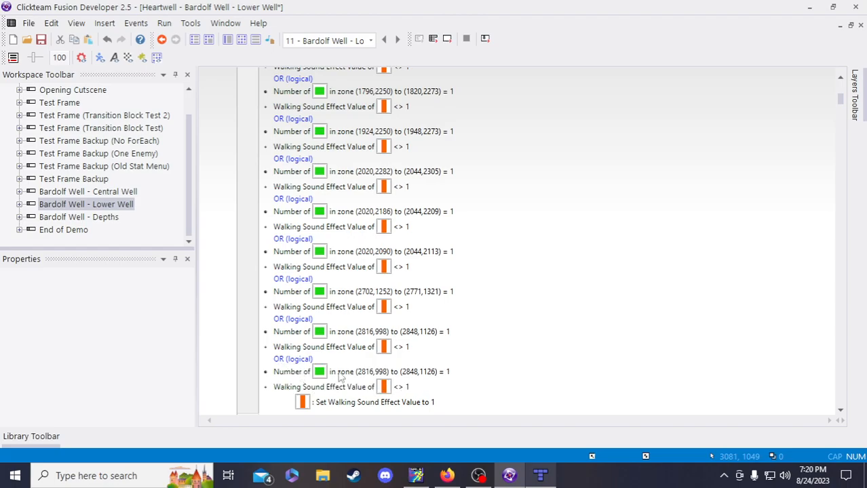
{"action": "left_click", "coordinate": [41, 40]}
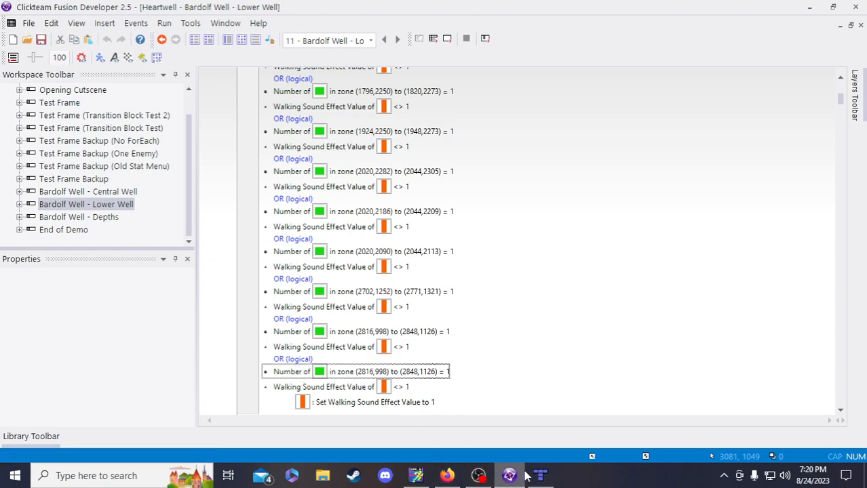
Check the pipe room in Tiled, then in the dev notes make "Large Metal Grate in the Center" a sub-item under "Central Path"
{"action": "left_click", "coordinate": [547, 478]}
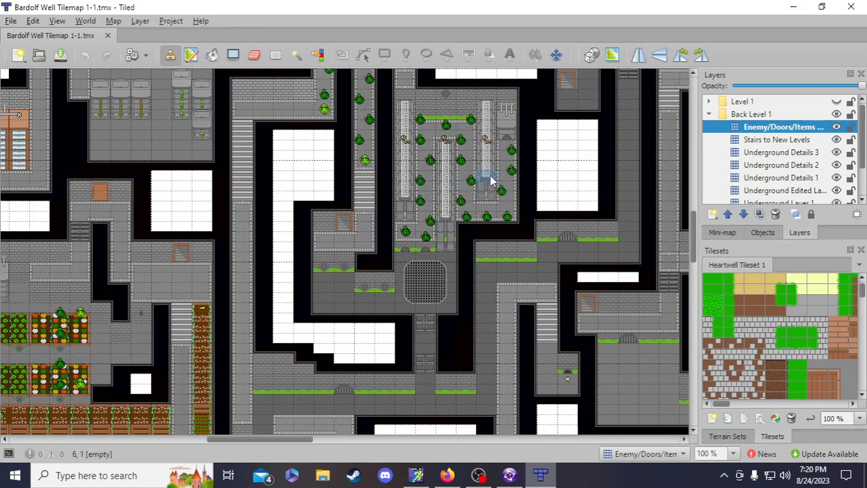
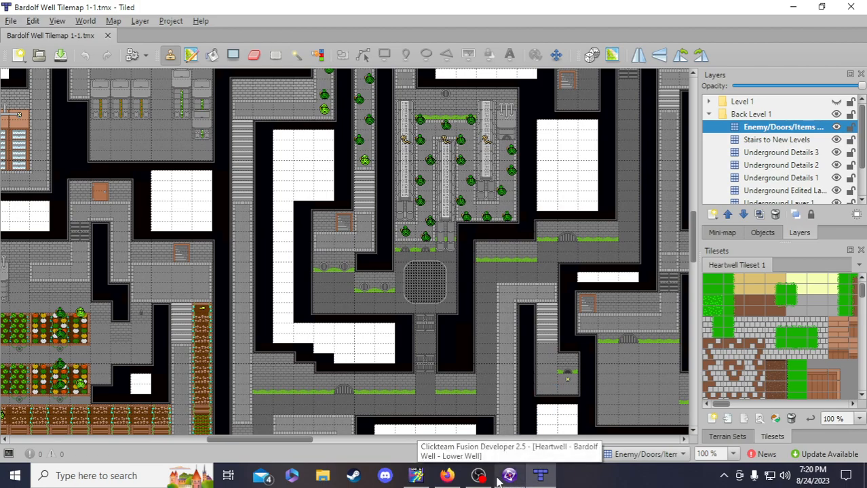
{"action": "left_click", "coordinate": [454, 477]}
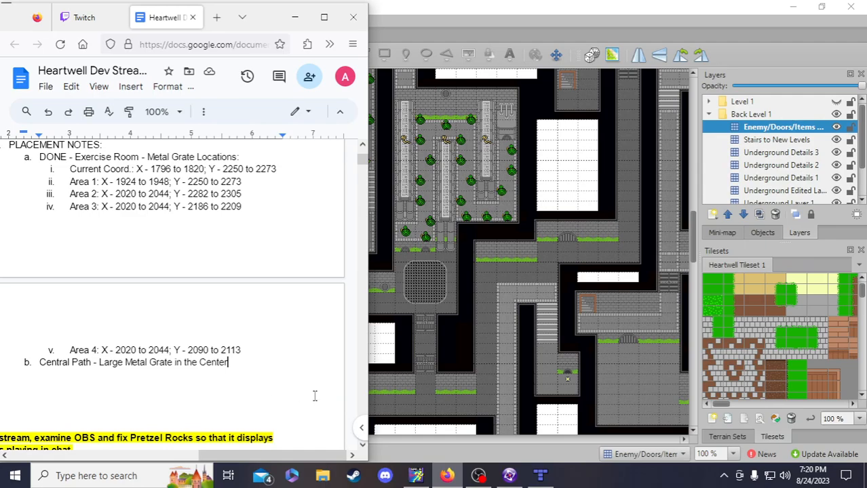
{"action": "scroll", "coordinate": [266, 372], "scroll_direction": "left", "scroll_amount": 1}
{"action": "scroll", "coordinate": [266, 372], "scroll_direction": "left", "scroll_amount": 3}
{"action": "left_click", "coordinate": [328, 362]}
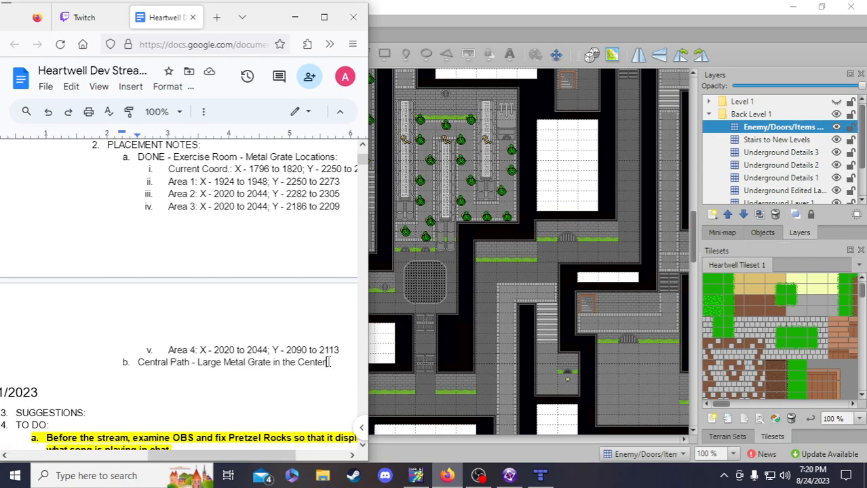
{"action": "key", "text": "BackSpace"}
{"action": "key", "text": "BackSpace"}
{"action": "key", "text": "BackSpace"}
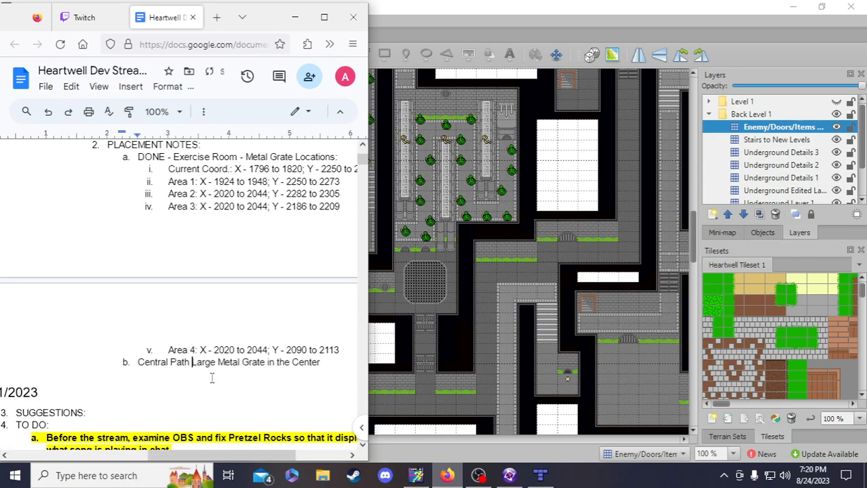
{"action": "key", "text": "Return"}
{"action": "key", "text": "Tab"}
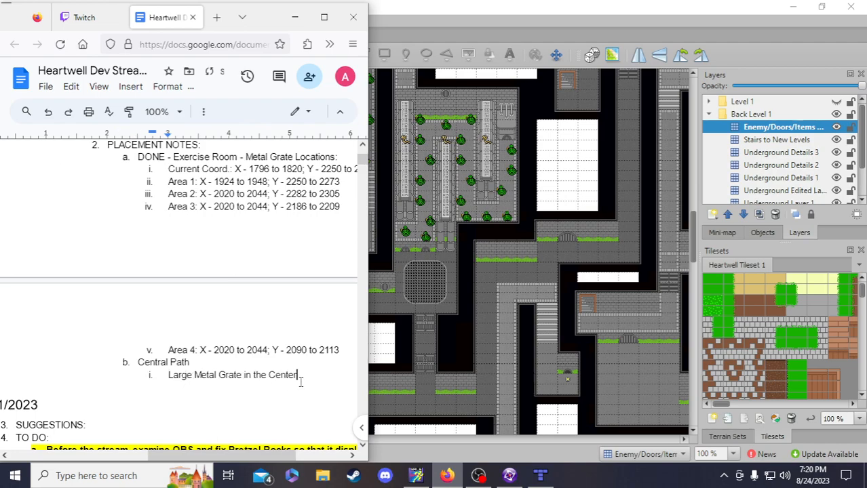
Add a second sub-item under Central Path reading "Lower Room with Pipes:"
{"action": "key", "text": "Return"}
{"action": "type", "text": "Right s"}
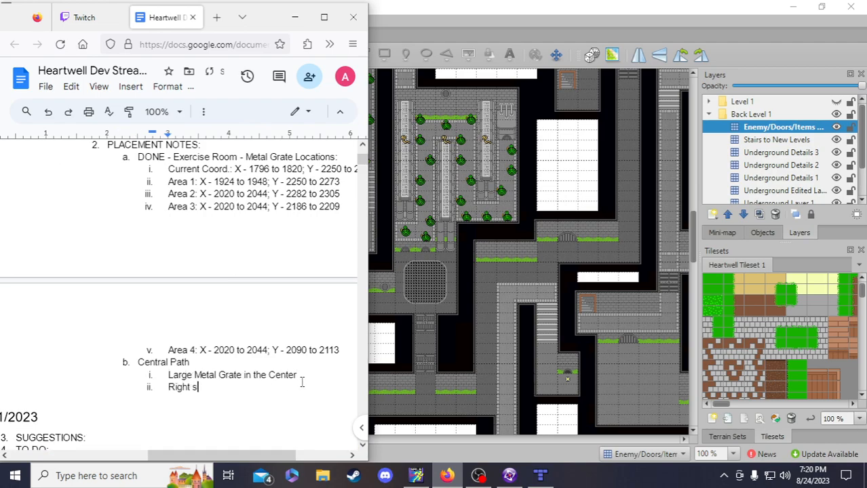
{"action": "key", "text": "BackSpace"}
{"action": "key", "text": "BackSpace"}
{"action": "key", "text": "BackSpace"}
{"action": "type", "text": "Lower Room wit"}
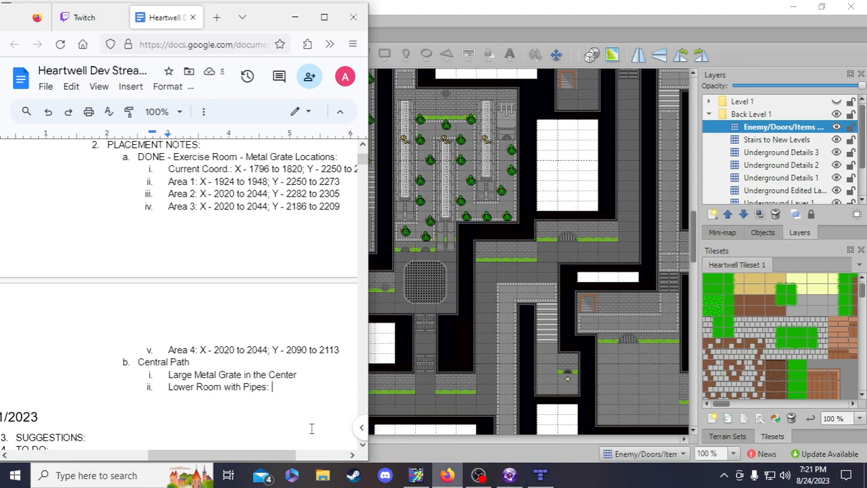
Switch to Clickteam Fusion, restore its window beside the notes, and bring the (2816,998) to (2848,1126) zone conditions into view
{"action": "left_click", "coordinate": [509, 475]}
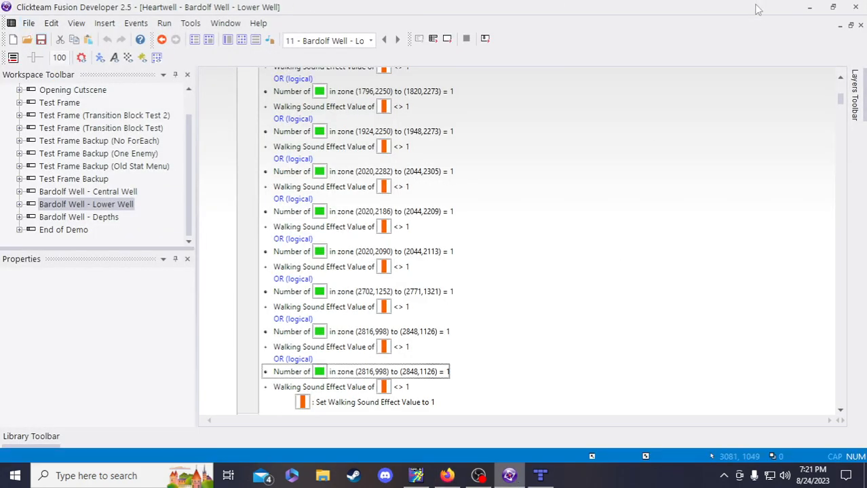
{"action": "left_click", "coordinate": [833, 7]}
{"action": "scroll", "coordinate": [719, 335], "scroll_direction": "down", "scroll_amount": 3}
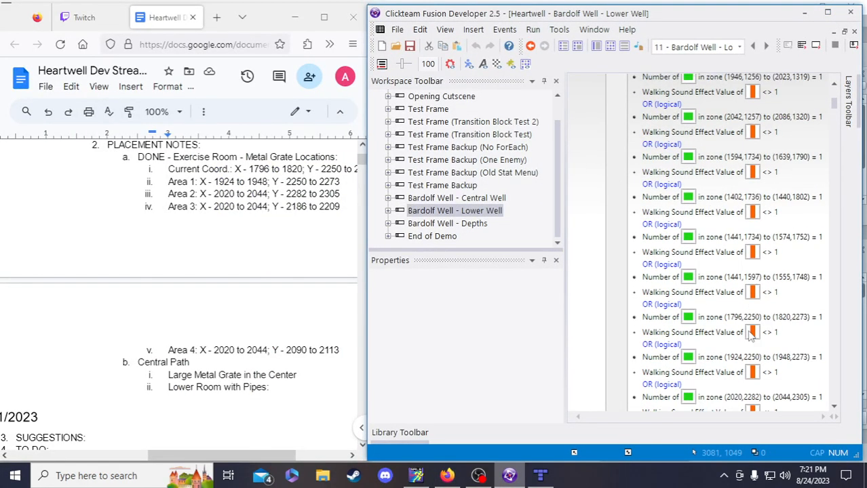
{"action": "scroll", "coordinate": [749, 333], "scroll_direction": "down", "scroll_amount": 2}
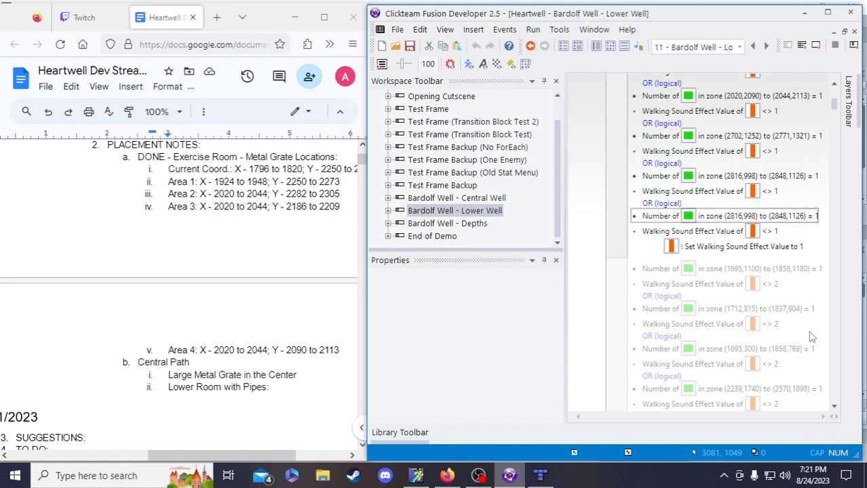
Reword the second sub-item under Central Path in the dev notes from "Lower Room with Pipes:" to "Lower Pipes Area 1:"
{"action": "left_click", "coordinate": [278, 388]}
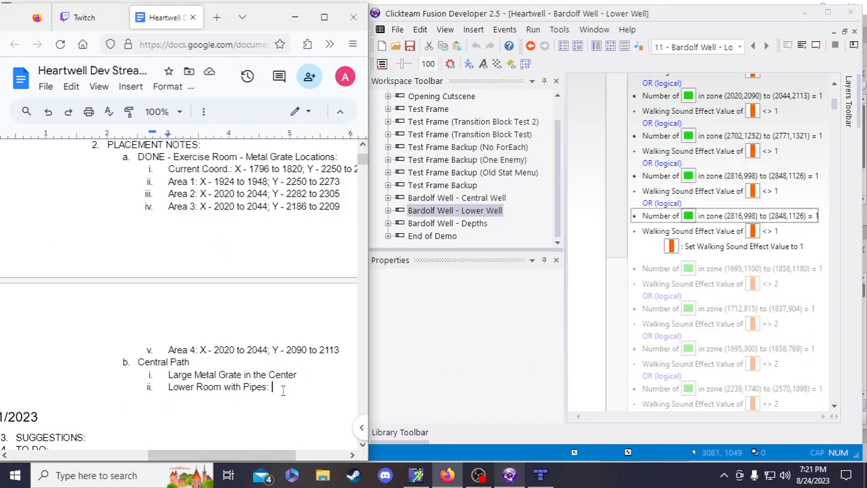
{"action": "left_click", "coordinate": [243, 387]}
{"action": "left_click_drag", "start_coordinate": [243, 388], "coordinate": [195, 387]}
{"action": "key", "text": "BackSpace"}
{"action": "left_click", "coordinate": [228, 388]}
{"action": "key", "text": "BackSpace"}
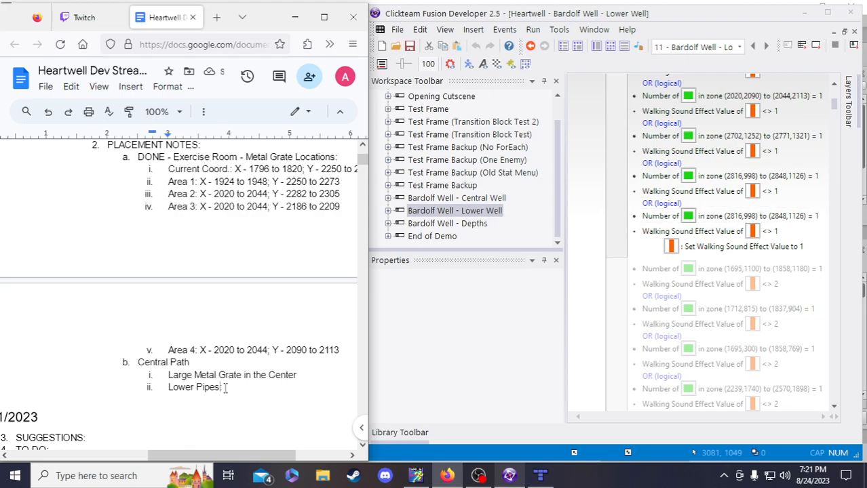
{"action": "type", "text": "A"}
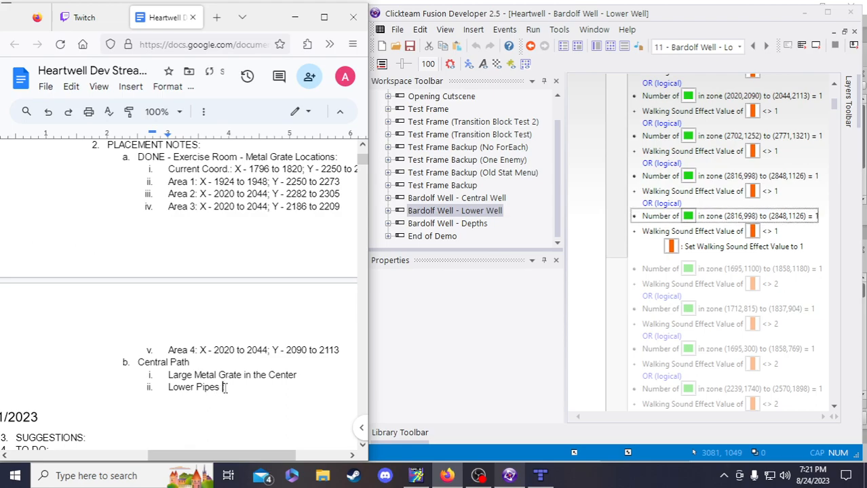
{"action": "type", "text": "rea 1: 28"}
Copy Area 4's X and Y coordinate text into the Lower Pipes Area 1 line and start a third sub-item
{"action": "left_click_drag", "start_coordinate": [199, 350], "coordinate": [342, 350]}
{"action": "key", "text": "ctrl+c"}
{"action": "double_click", "coordinate": [259, 387]}
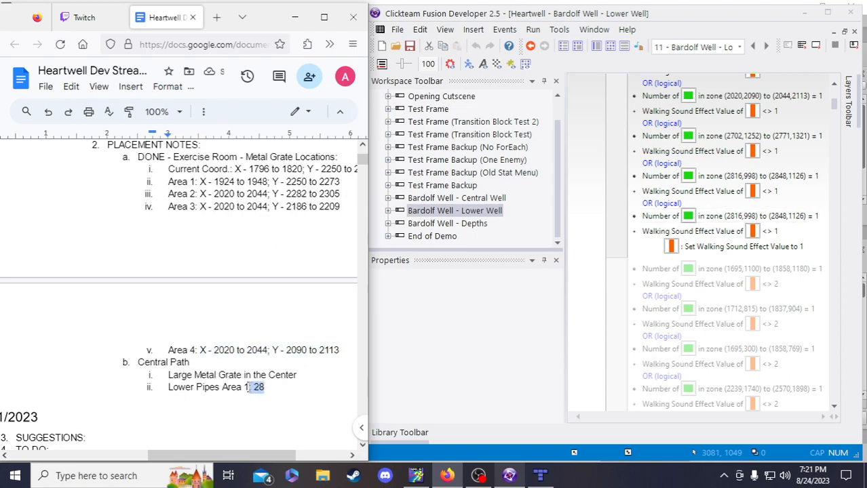
{"action": "key", "text": "ctrl+v"}
{"action": "key", "text": "Return"}
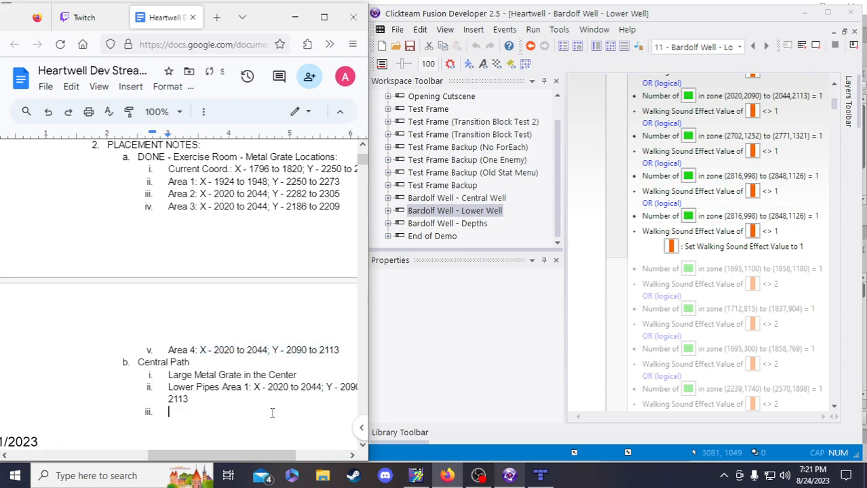
Remove the word "Lower" from the start of the Pipes Area 1 line
{"action": "left_click_drag", "start_coordinate": [231, 461], "coordinate": [258, 461]}
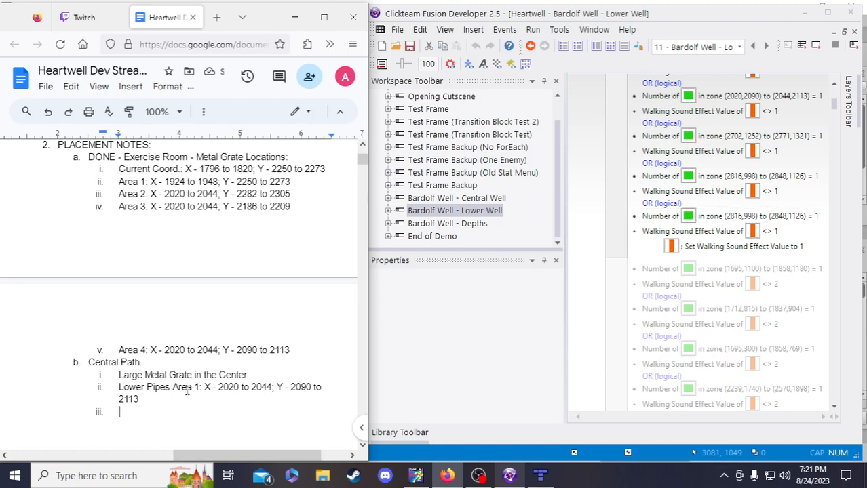
{"action": "key", "text": "shift+Left"}
{"action": "key", "text": "shift+Left"}
{"action": "key", "text": "shift+Left"}
{"action": "key", "text": "shift+Left"}
{"action": "key", "text": "shift+Left"}
{"action": "key", "text": "shift+Left"}
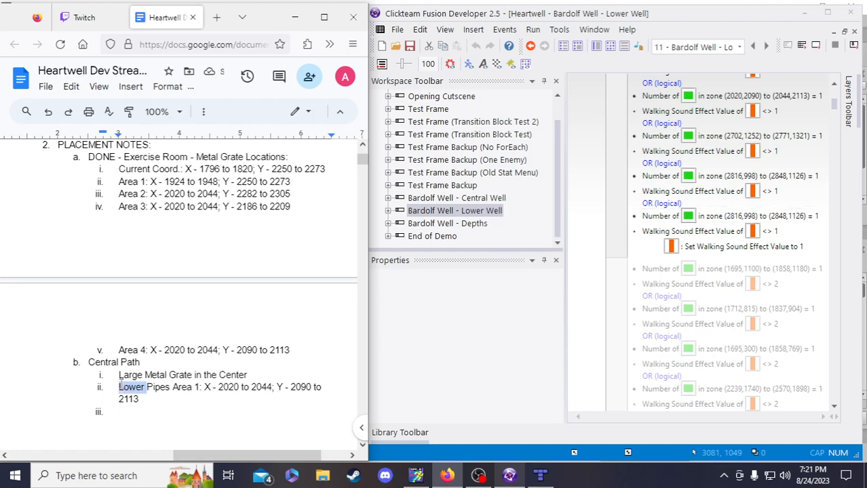
{"action": "key", "text": "BackSpace"}
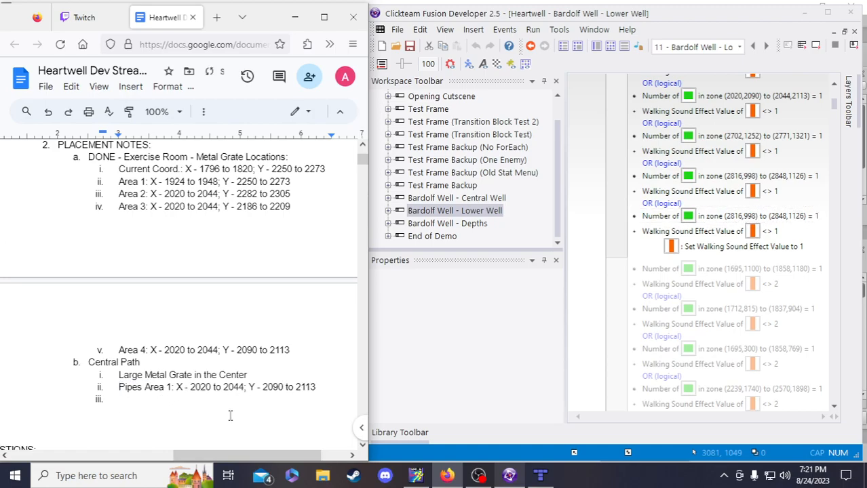
Set the Pipes Area 1 coordinates to X - 2816 to 2848 and Y - 998 to 1126, matching the zone condition
{"action": "double_click", "coordinate": [199, 394]}
{"action": "type", "text": "281"}
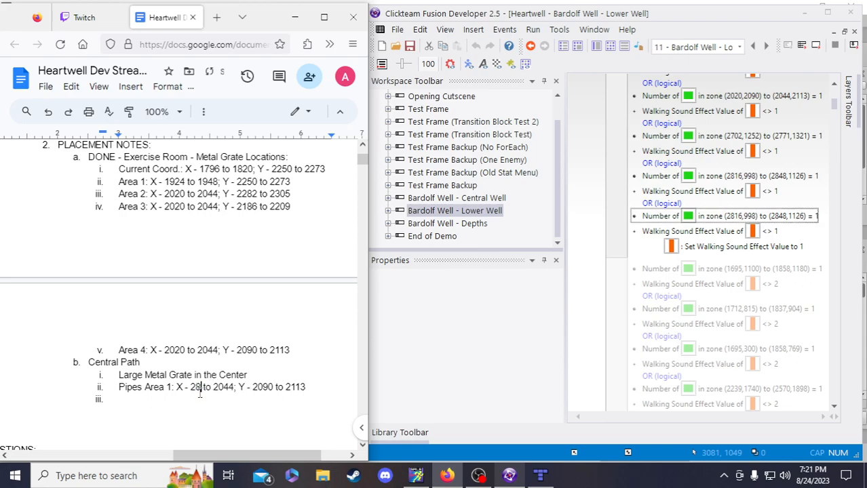
{"action": "type", "text": "6"}
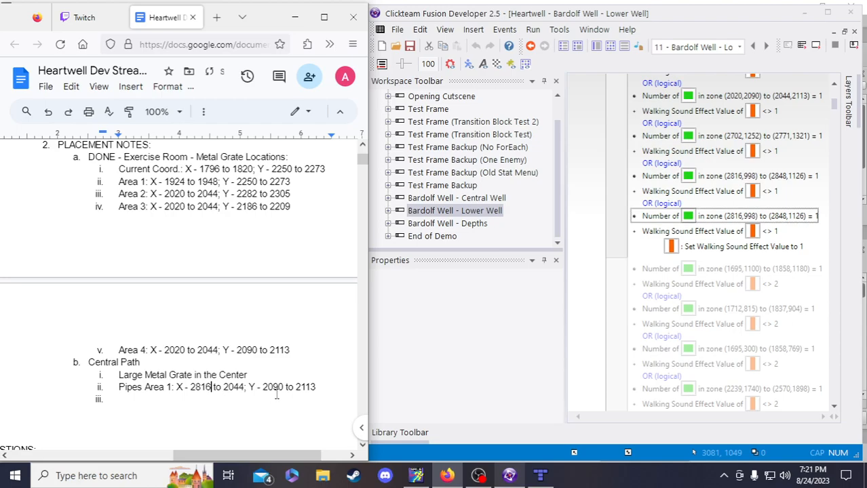
{"action": "double_click", "coordinate": [239, 386]}
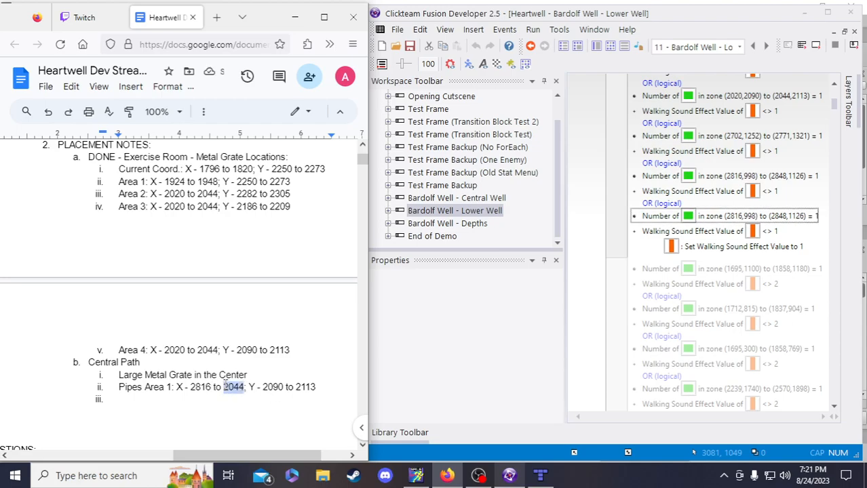
{"action": "type", "text": "2848"}
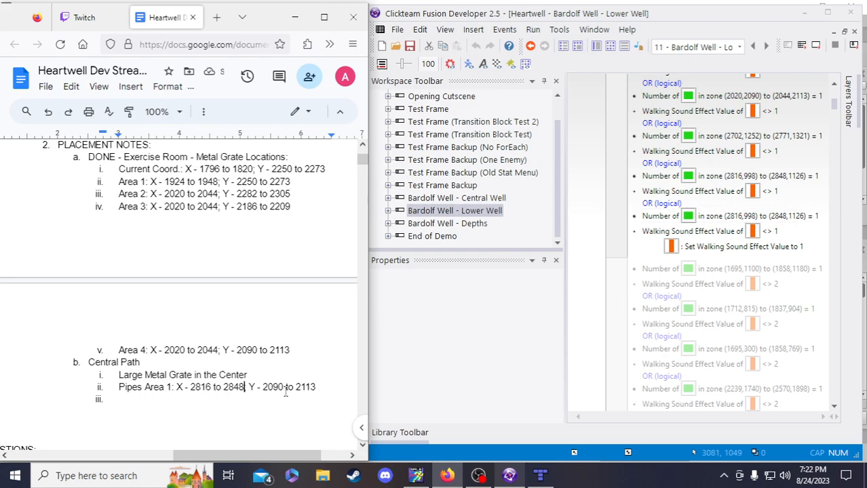
{"action": "left_click_drag", "start_coordinate": [284, 387], "coordinate": [263, 387]}
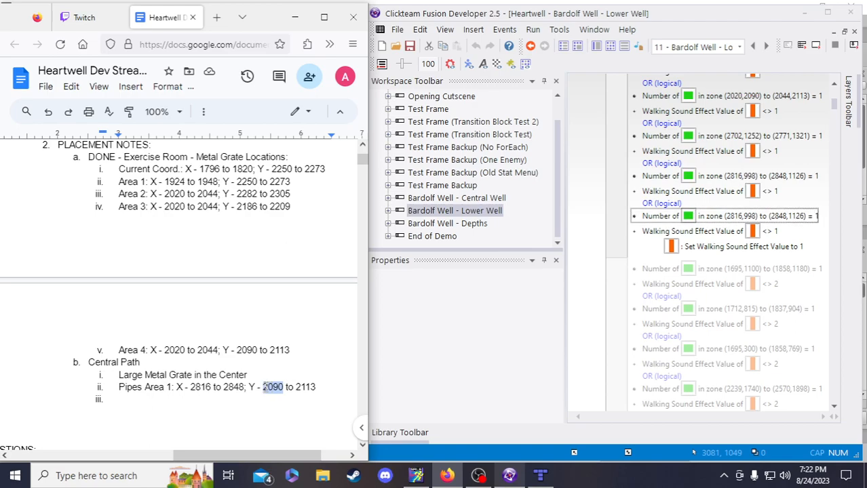
{"action": "type", "text": "998"}
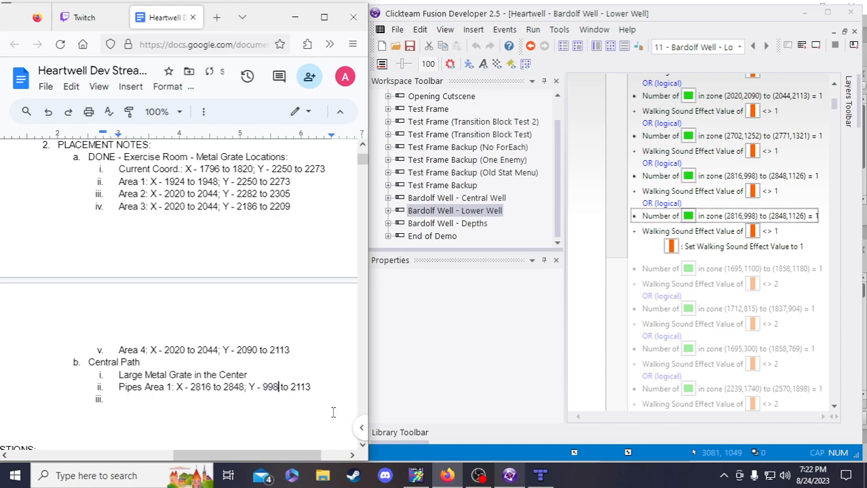
{"action": "left_click_drag", "start_coordinate": [312, 387], "coordinate": [293, 387]}
{"action": "type", "text": "1126"}
Duplicate the Pipes Area 1 line into the empty third sub-item and relabel the copy Pipes Area 2
{"action": "left_click_drag", "start_coordinate": [312, 388], "coordinate": [119, 388]}
{"action": "key", "text": "ctrl+c"}
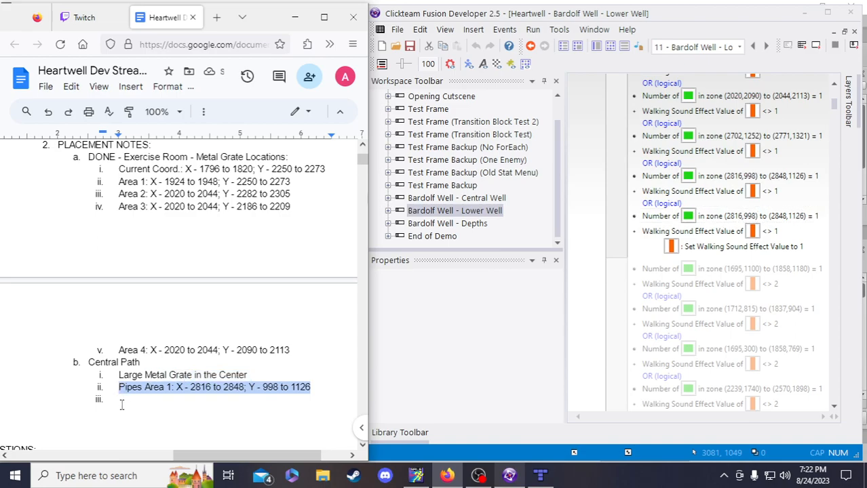
{"action": "left_click", "coordinate": [120, 400]}
{"action": "key", "text": "ctrl+v"}
{"action": "left_click", "coordinate": [170, 400]}
{"action": "key", "text": "BackSpace"}
{"action": "type", "text": "2"}
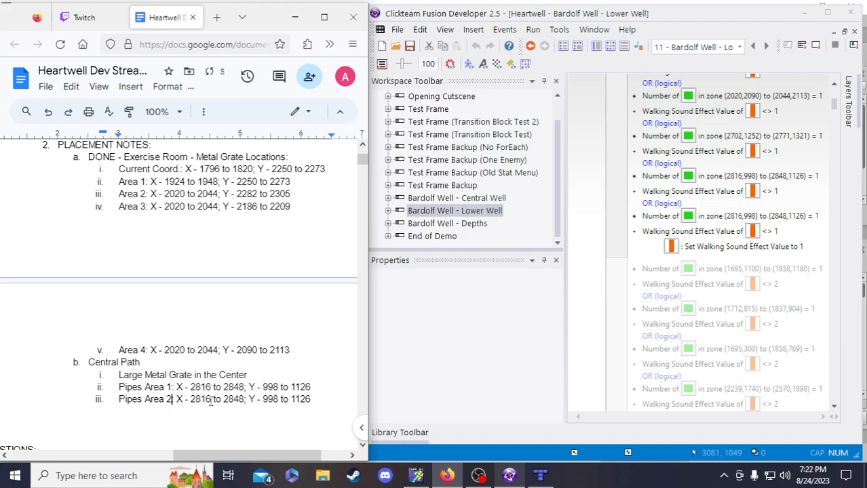
Set the X range of Pipes Area 2 to 2752 to 2784
{"action": "left_click_drag", "start_coordinate": [205, 400], "coordinate": [212, 400]}
{"action": "left_click", "coordinate": [212, 403]}
{"action": "key", "text": "BackSpace"}
{"action": "key", "text": "BackSpace"}
{"action": "key", "text": "BackSpace"}
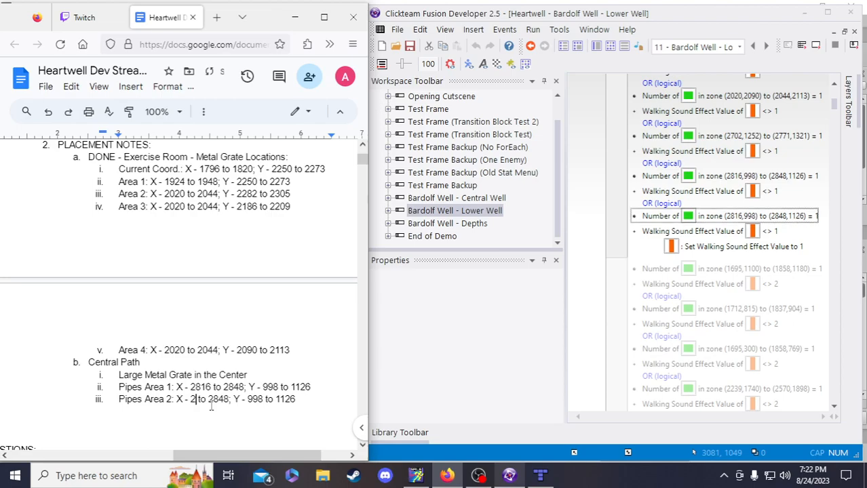
{"action": "type", "text": "752"}
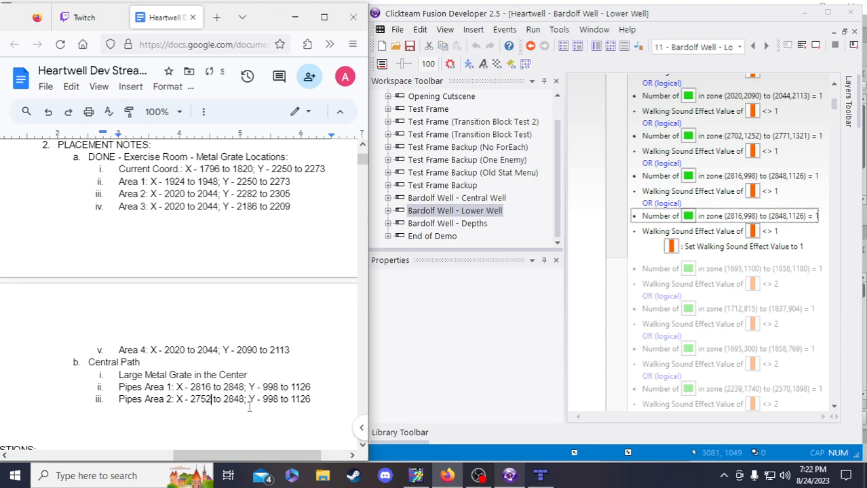
{"action": "left_click_drag", "start_coordinate": [224, 400], "coordinate": [244, 401]}
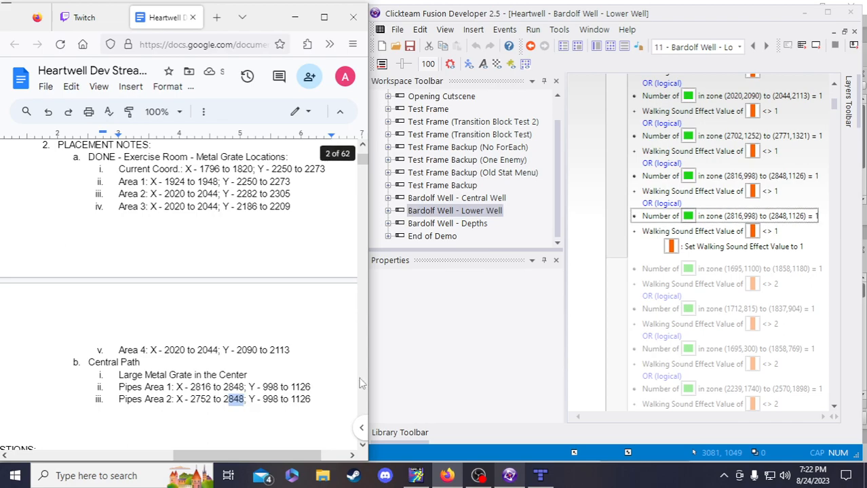
{"action": "type", "text": "2784;"}
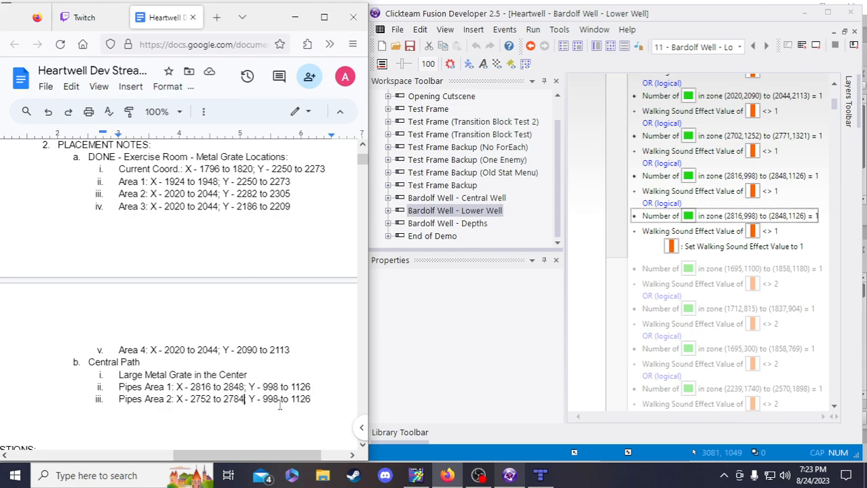
Set the Y range of Pipes Area 2 to 1030 to 1158
{"action": "double_click", "coordinate": [272, 402]}
{"action": "type", "text": "1030"}
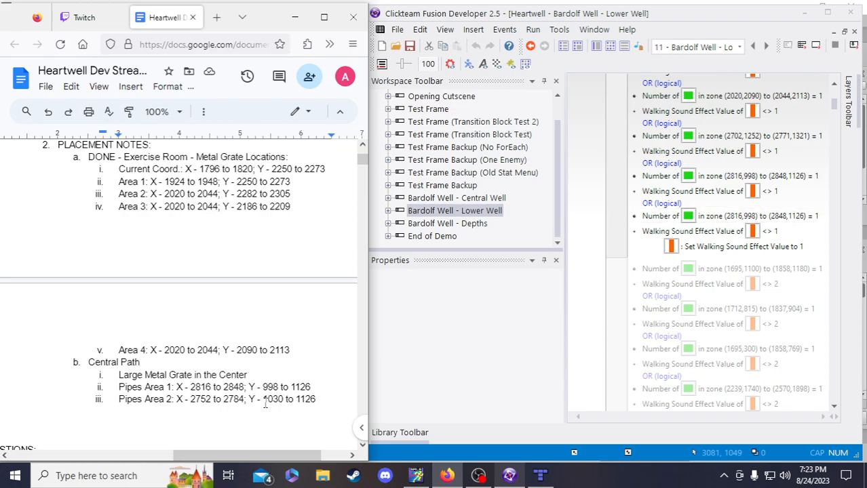
{"action": "left_click_drag", "start_coordinate": [316, 399], "coordinate": [305, 400]}
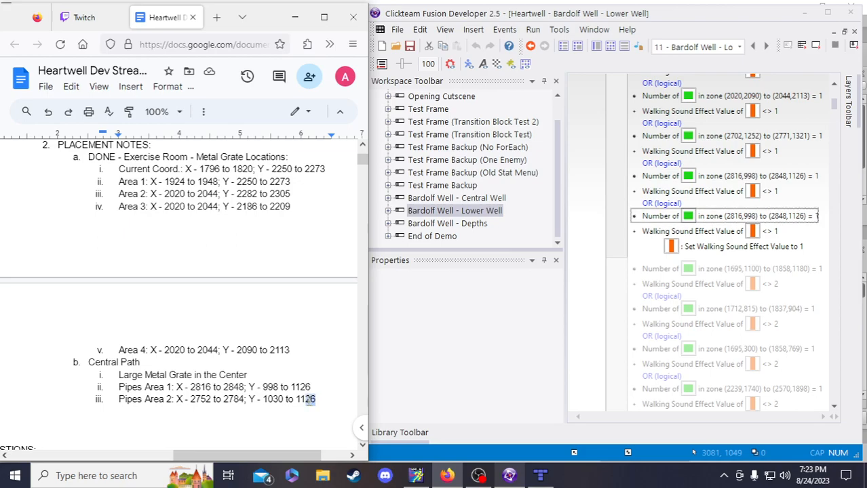
{"action": "type", "text": "58"}
Add a fourth sub-item under Central Path reading "Pipes Area 3:"
{"action": "scroll", "coordinate": [316, 398], "scroll_direction": "down", "scroll_amount": 2}
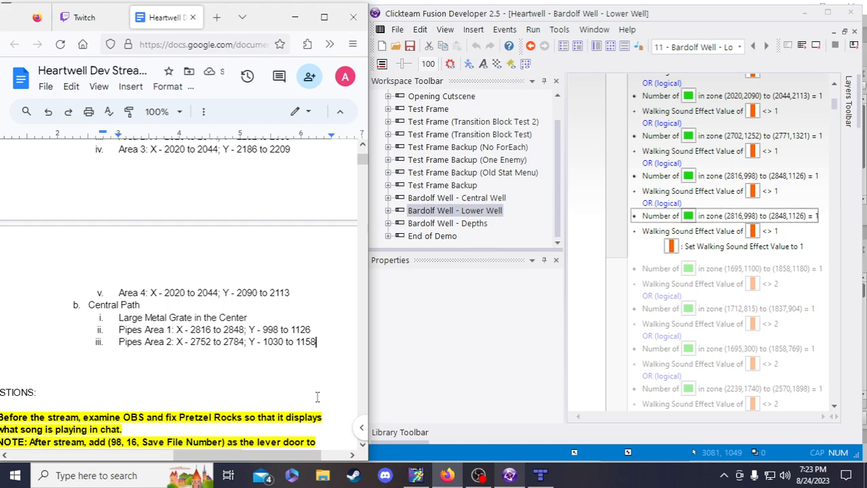
{"action": "key", "text": "Return"}
{"action": "type", "text": "Pipes Aer"}
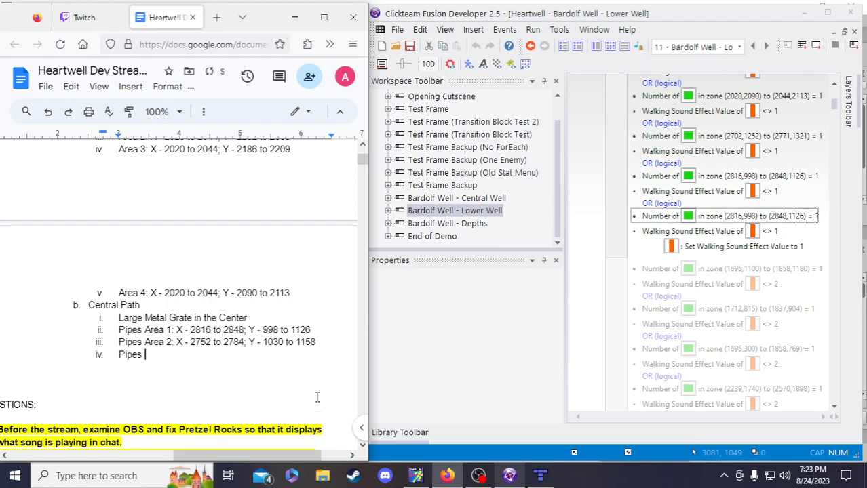
{"action": "key", "text": "BackSpace"}
{"action": "key", "text": "BackSpace"}
{"action": "type", "text": "rea 3:"}
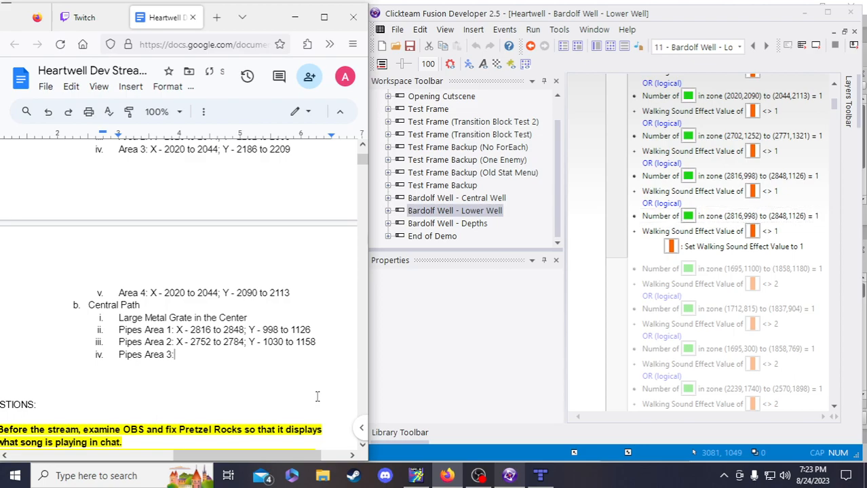
Check the pipe room in Tiled, then in the dev notes give Pipes Area 3 the X range "X - 2752 to 2784;"
{"action": "left_click", "coordinate": [546, 480]}
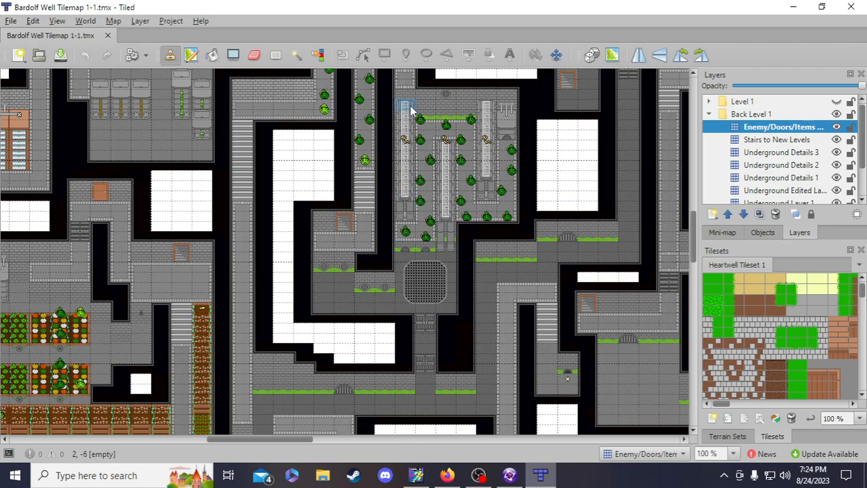
{"action": "scroll", "coordinate": [411, 122], "scroll_direction": "up", "scroll_amount": 2}
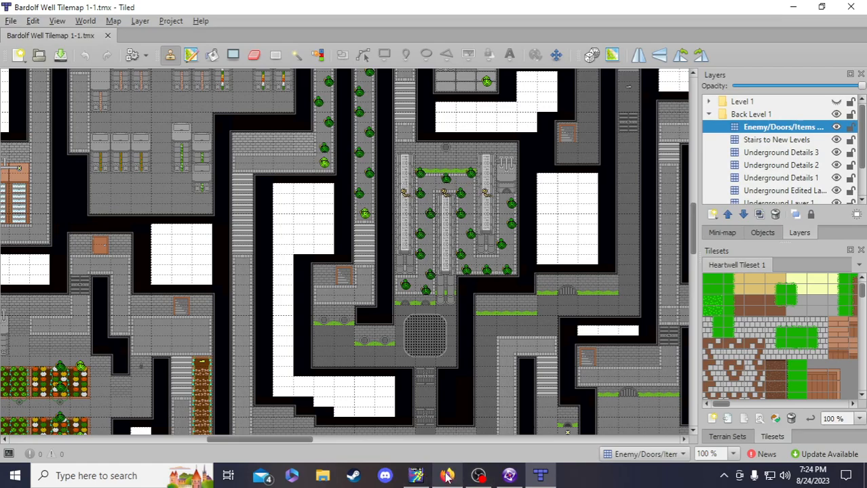
{"action": "left_click", "coordinate": [509, 476]}
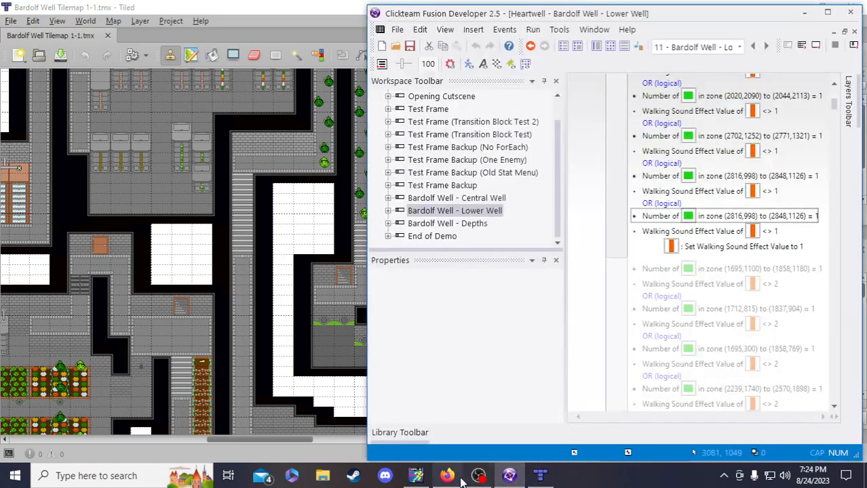
{"action": "left_click", "coordinate": [447, 477]}
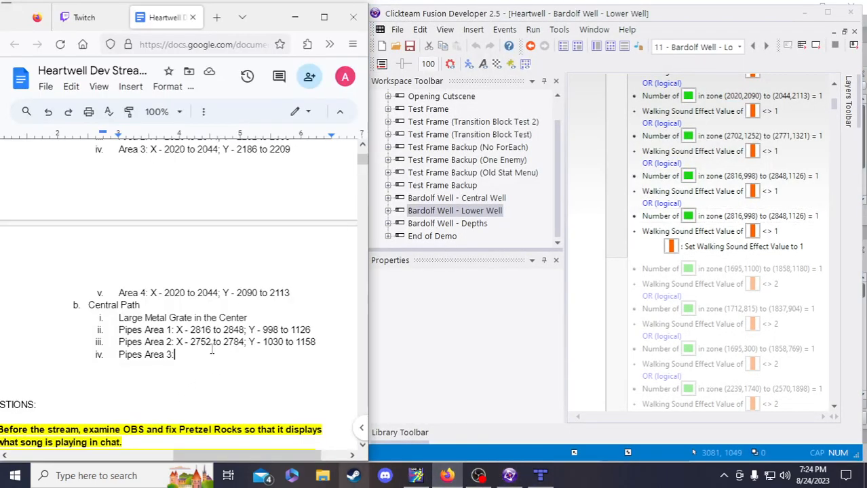
{"action": "left_click_drag", "start_coordinate": [175, 330], "coordinate": [246, 341]}
{"action": "left_click", "coordinate": [186, 342]}
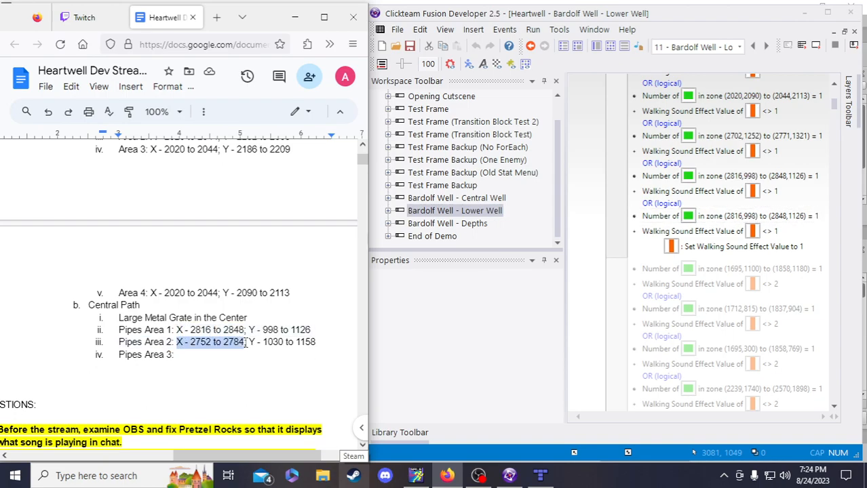
{"action": "left_click", "coordinate": [196, 357]}
{"action": "type", "text": "X - 2752 to 2784;"}
Copy the Y range "Y - 998 to 1126" from Pipes Area 1 to the end of the Pipes Area 3 line
{"action": "left_click", "coordinate": [175, 354]}
{"action": "left_click_drag", "start_coordinate": [250, 330], "coordinate": [311, 330]}
{"action": "key", "text": "ctrl+c"}
{"action": "left_click", "coordinate": [262, 354]}
{"action": "key", "text": "ctrl+v"}
{"action": "left_click", "coordinate": [247, 355]}
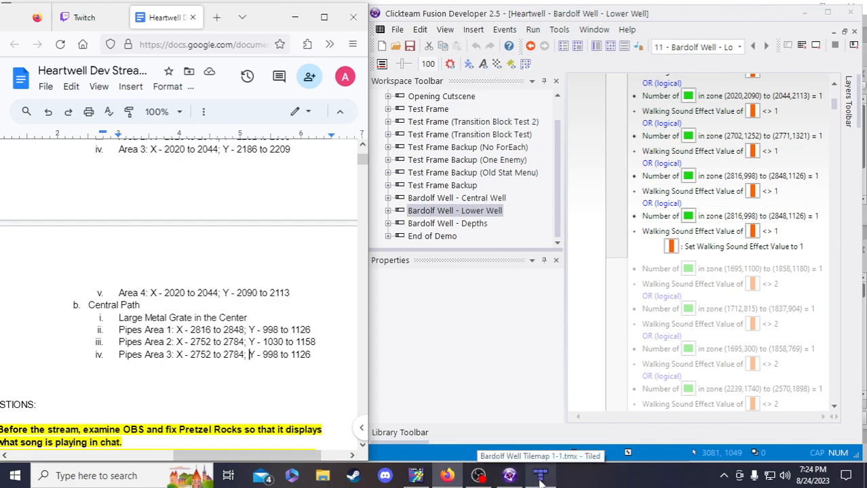
Recheck the pipe room in Tiled, then in the dev notes set the Y range of Pipes Area 2 to 1062 to 1190
{"action": "left_click", "coordinate": [540, 479]}
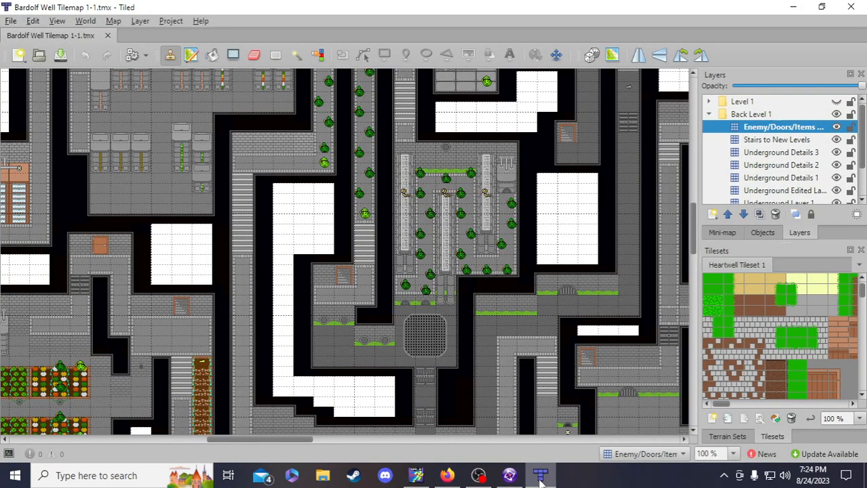
{"action": "left_click", "coordinate": [520, 479]}
{"action": "left_click", "coordinate": [539, 480]}
{"action": "left_click", "coordinate": [448, 477]}
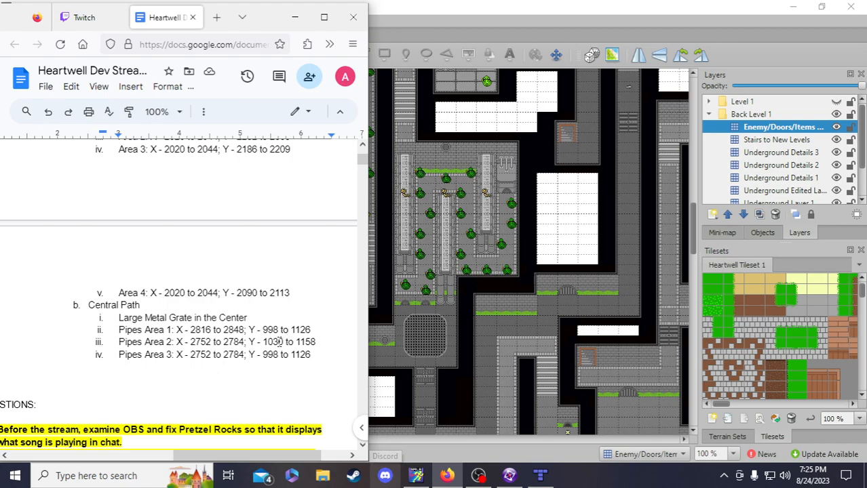
{"action": "left_click_drag", "start_coordinate": [284, 344], "coordinate": [272, 343]}
{"action": "type", "text": "62"}
{"action": "left_click_drag", "start_coordinate": [316, 343], "coordinate": [307, 343]}
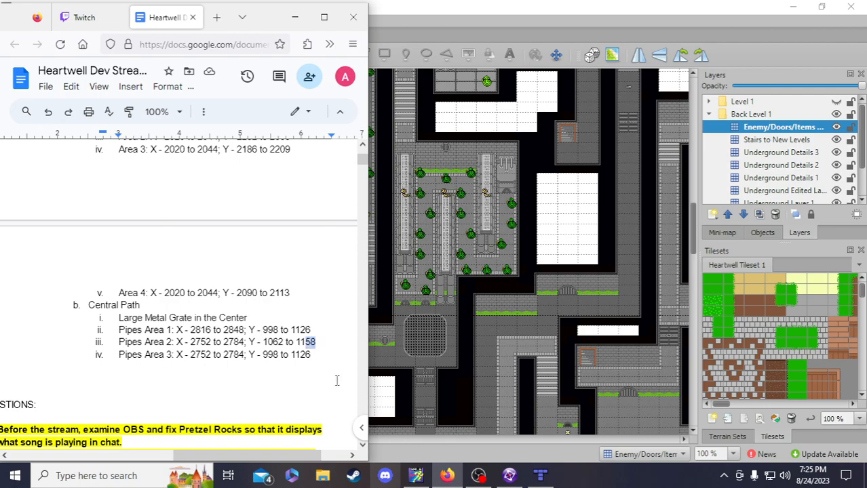
{"action": "type", "text": "90"}
{"action": "left_click_drag", "start_coordinate": [278, 353], "coordinate": [265, 355]}
{"action": "type", "text": "1030"}
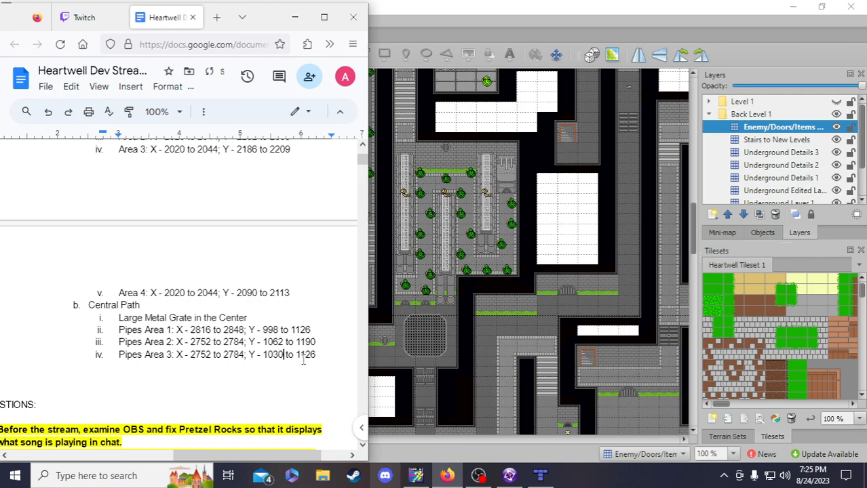
{"action": "key", "text": "ctrl+z"}
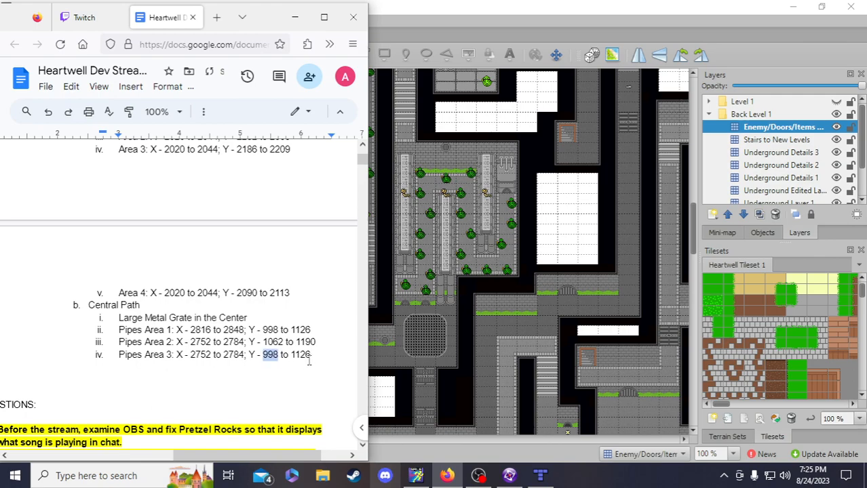
In the Pipes Area 3 line of the dev notes, set the Y end value to 1158 and the X range to 2688 to 2720
{"action": "left_click_drag", "start_coordinate": [311, 355], "coordinate": [301, 355]}
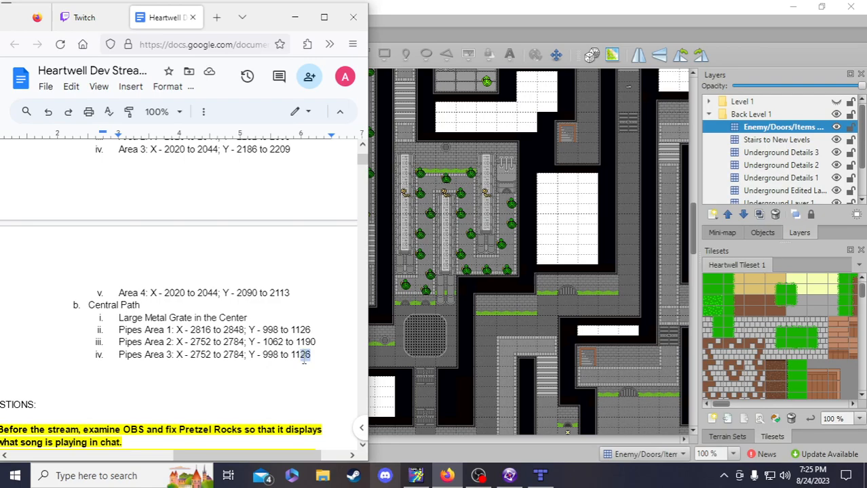
{"action": "type", "text": "58"}
{"action": "left_click", "coordinate": [48, 113]}
{"action": "left_click", "coordinate": [66, 115]}
{"action": "type", "text": "2688"}
{"action": "left_click_drag", "start_coordinate": [244, 354], "coordinate": [233, 354]}
{"action": "type", "text": "20"}
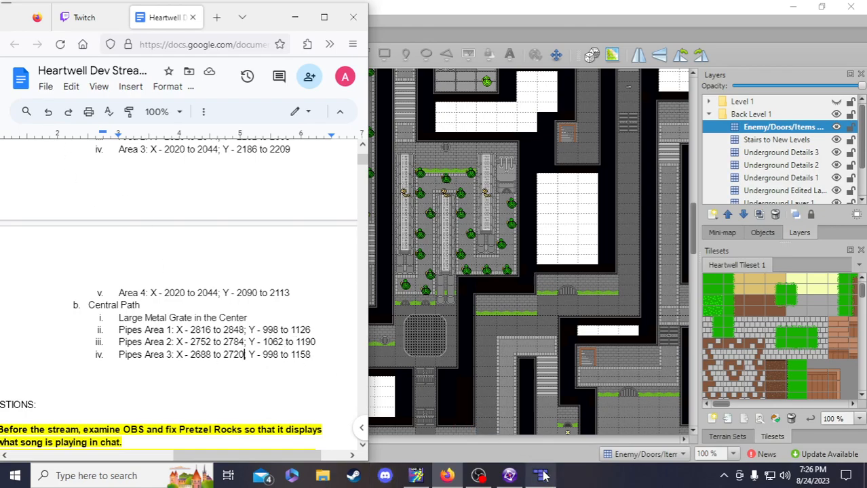
Switch to Clickteam Fusion and set the horizontal range of the last metal-sound zone condition to 2752 to 2784
{"action": "left_click", "coordinate": [510, 476]}
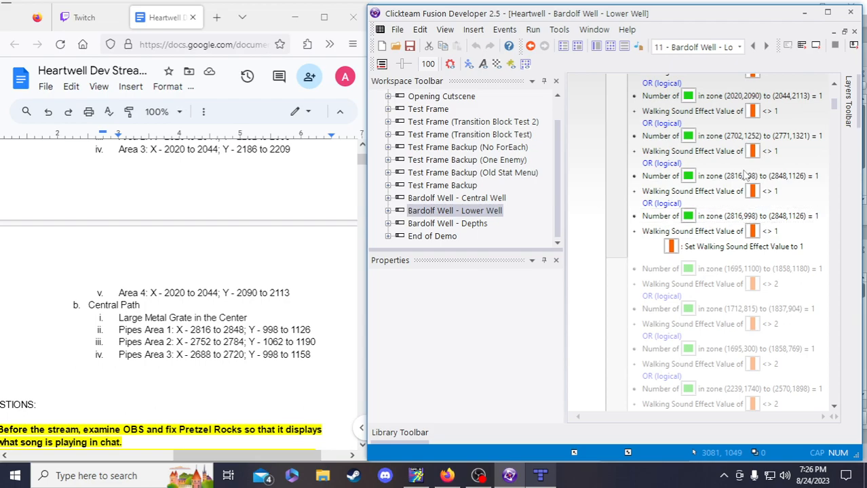
{"action": "double_click", "coordinate": [750, 217]}
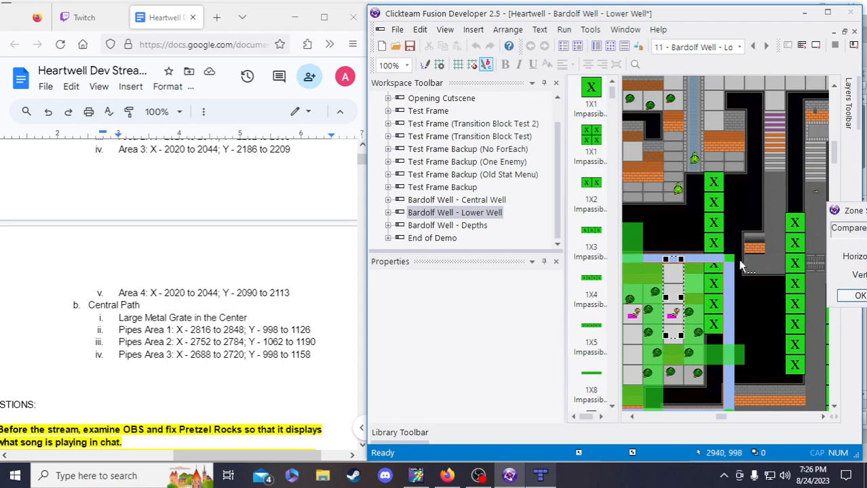
{"action": "left_click_drag", "start_coordinate": [842, 211], "coordinate": [404, 285]}
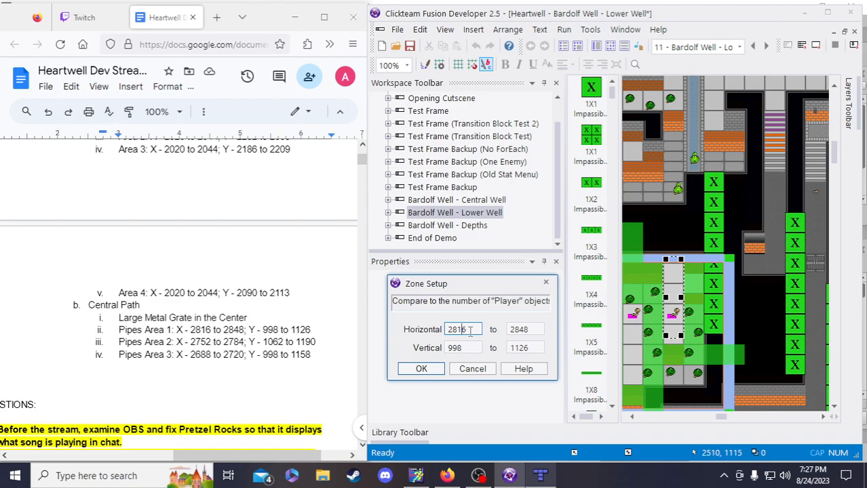
{"action": "type", "text": "2752"}
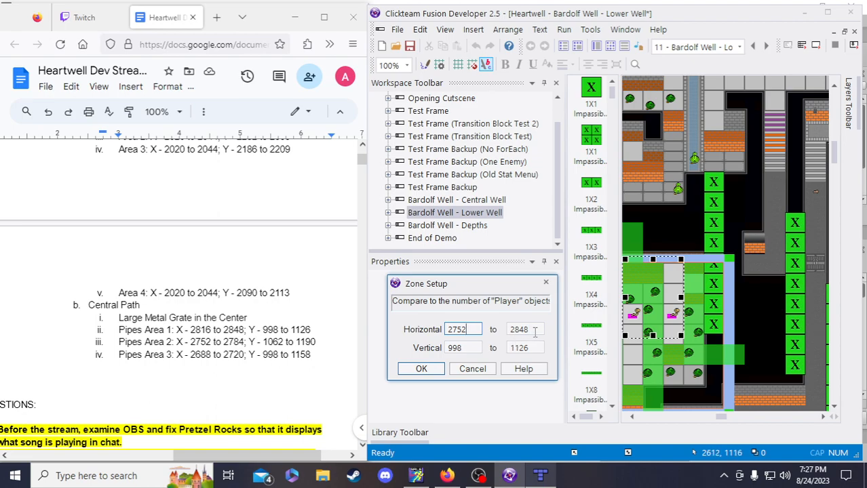
{"action": "left_click_drag", "start_coordinate": [534, 331], "coordinate": [518, 329]}
{"action": "type", "text": "784"}
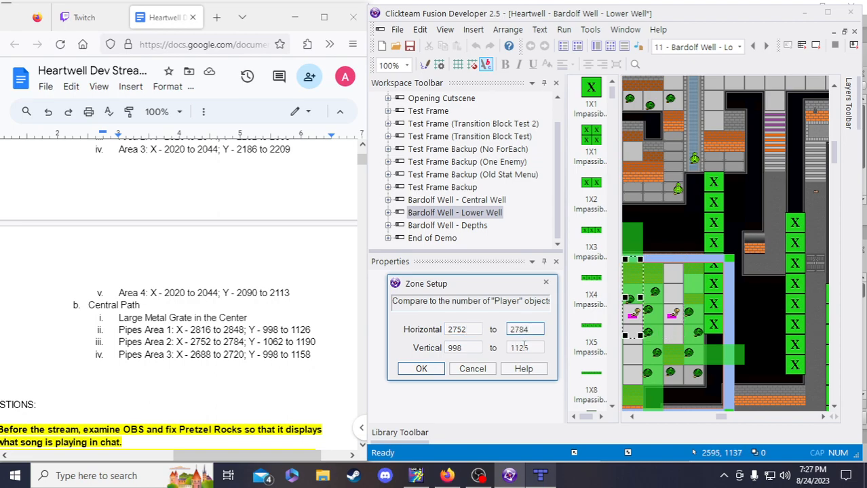
Set the same zone's vertical range to 1062 to 1190, confirm it and save the project
{"action": "double_click", "coordinate": [455, 348]}
{"action": "type", "text": "10"}
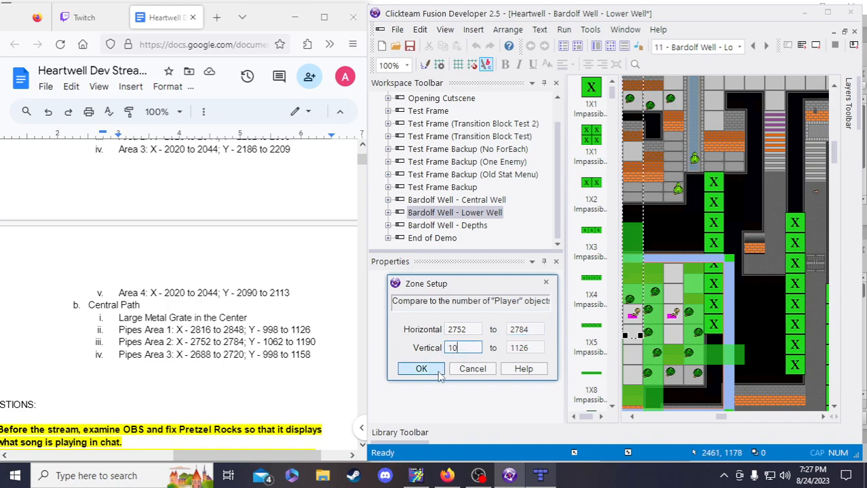
{"action": "type", "text": "62"}
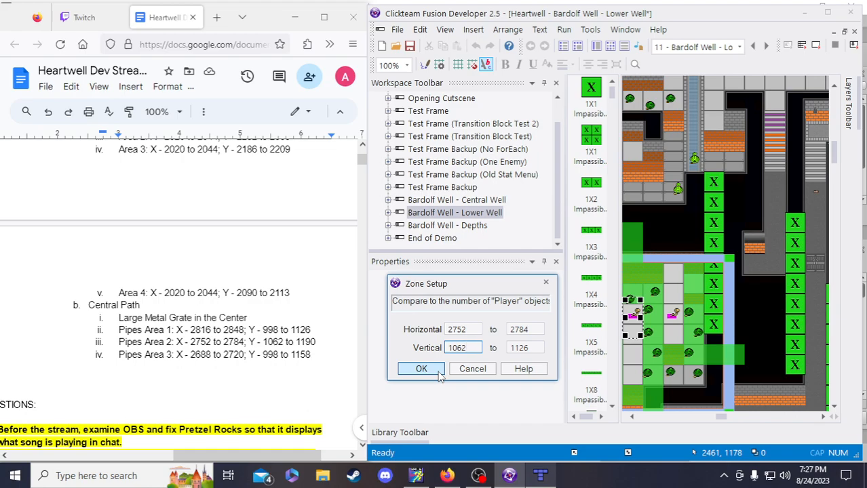
{"action": "left_click", "coordinate": [526, 347]}
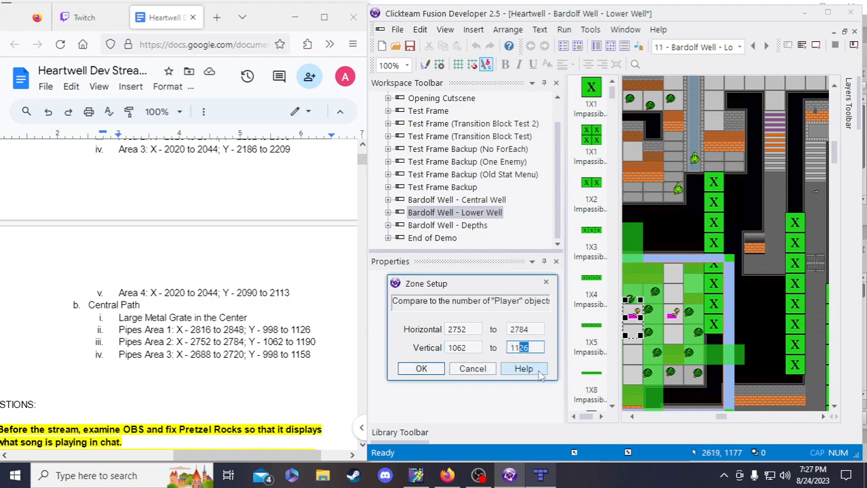
{"action": "type", "text": "90"}
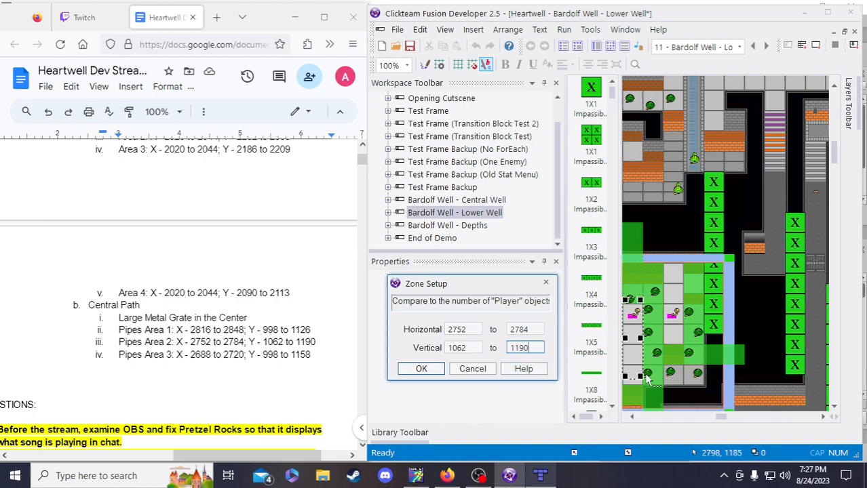
{"action": "left_click", "coordinate": [431, 370]}
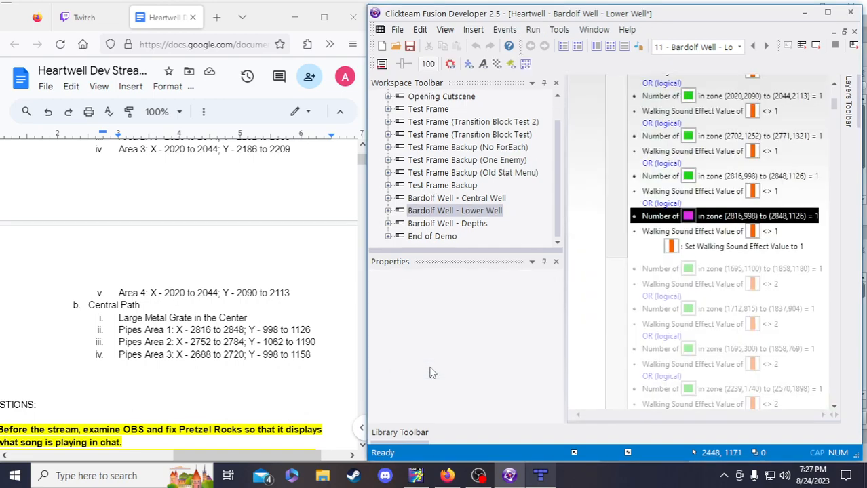
{"action": "left_click", "coordinate": [655, 382]}
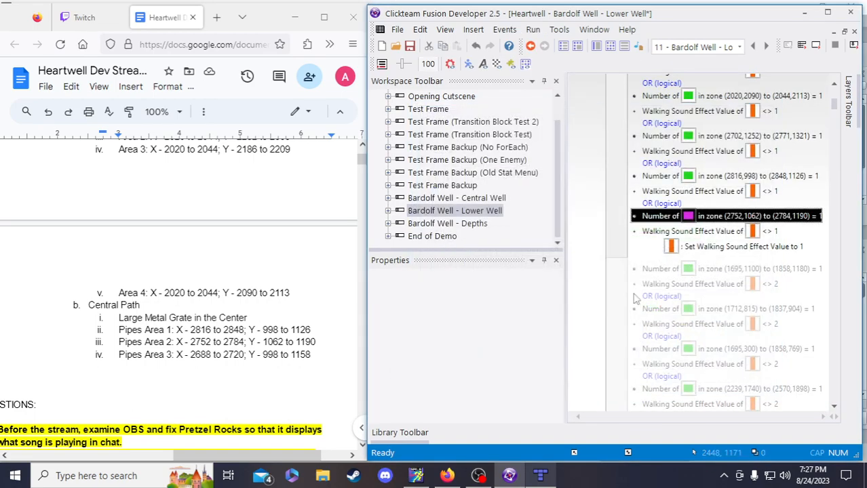
{"action": "left_click", "coordinate": [410, 47]}
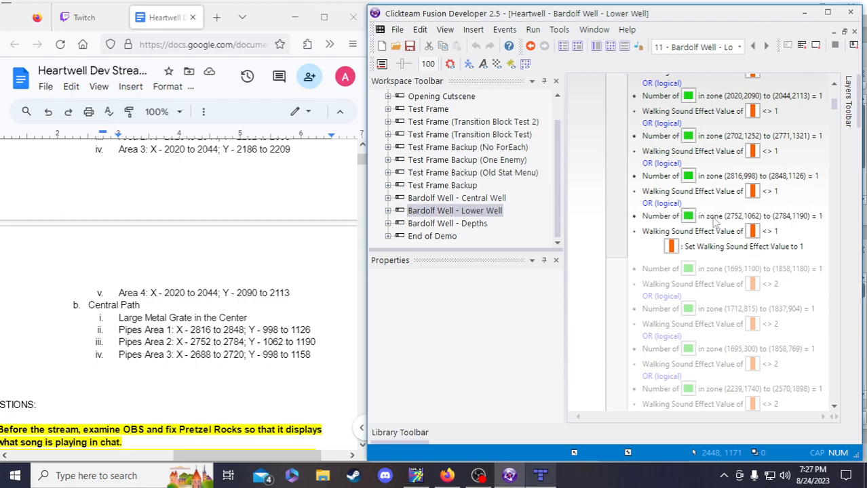
Duplicate the OR separator, Pipes Area 2 zone condition and Walking Sound Effect check at the end of the metal-sound event, then save
{"action": "left_click_drag", "start_coordinate": [678, 219], "coordinate": [686, 233], "text": "ctrl"}
{"action": "left_click_drag", "start_coordinate": [679, 229], "coordinate": [683, 241]}
{"action": "left_click_drag", "start_coordinate": [721, 217], "coordinate": [720, 228], "text": "ctrl"}
{"action": "left_click", "coordinate": [676, 245]}
{"action": "key", "text": "ctrl+v"}
{"action": "left_click_drag", "start_coordinate": [676, 258], "coordinate": [678, 247]}
{"action": "left_click", "coordinate": [678, 232]}
{"action": "key", "text": "ctrl+c"}
{"action": "left_click", "coordinate": [718, 261]}
{"action": "key", "text": "ctrl+v"}
{"action": "left_click_drag", "start_coordinate": [724, 272], "coordinate": [700, 260]}
{"action": "left_click", "coordinate": [410, 46]}
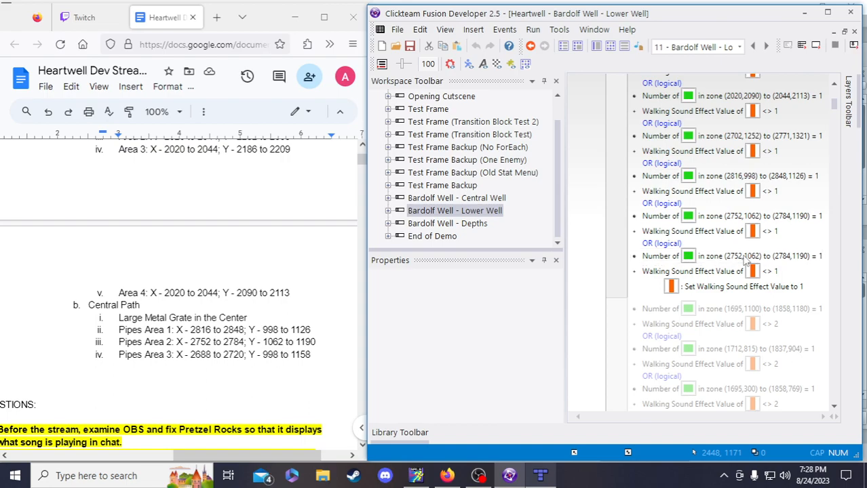
Set the horizontal range of the duplicated zone condition to 2688 to 2720
{"action": "double_click", "coordinate": [744, 256]}
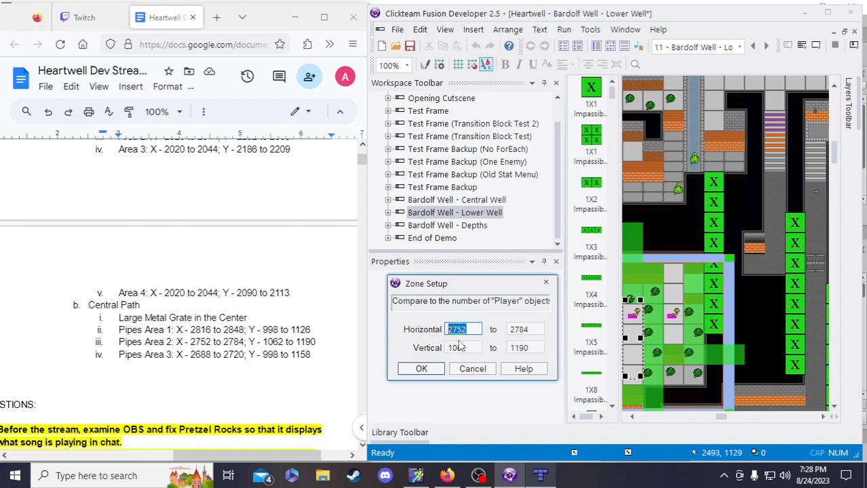
{"action": "type", "text": "28688"}
{"action": "key", "text": "BackSpace"}
{"action": "type", "text": "8"}
{"action": "left_click_drag", "start_coordinate": [720, 416], "coordinate": [717, 418]}
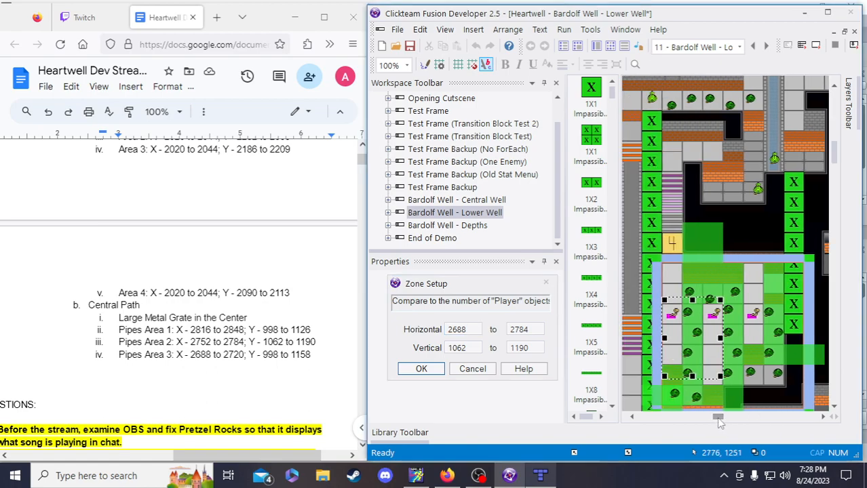
{"action": "left_click_drag", "start_coordinate": [534, 329], "coordinate": [517, 329]}
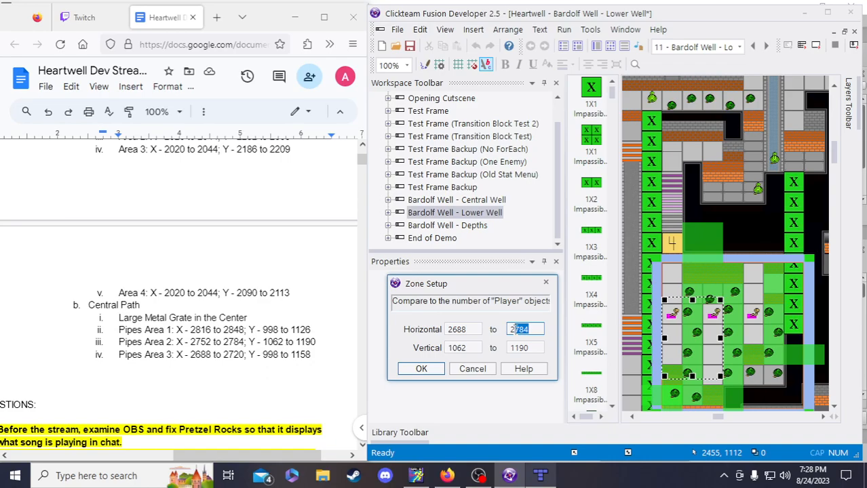
{"action": "type", "text": "720"}
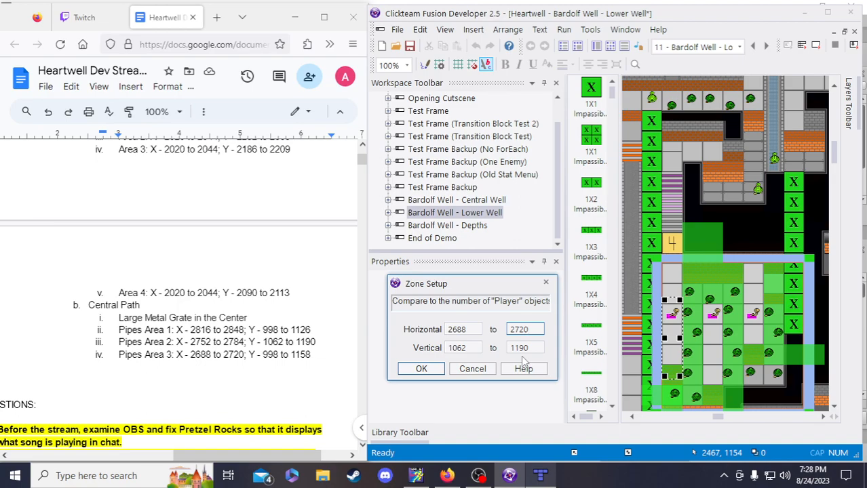
Set the duplicated zone's vertical range to 998 to 1158, confirm it and save the project
{"action": "left_click_drag", "start_coordinate": [470, 348], "coordinate": [412, 351]}
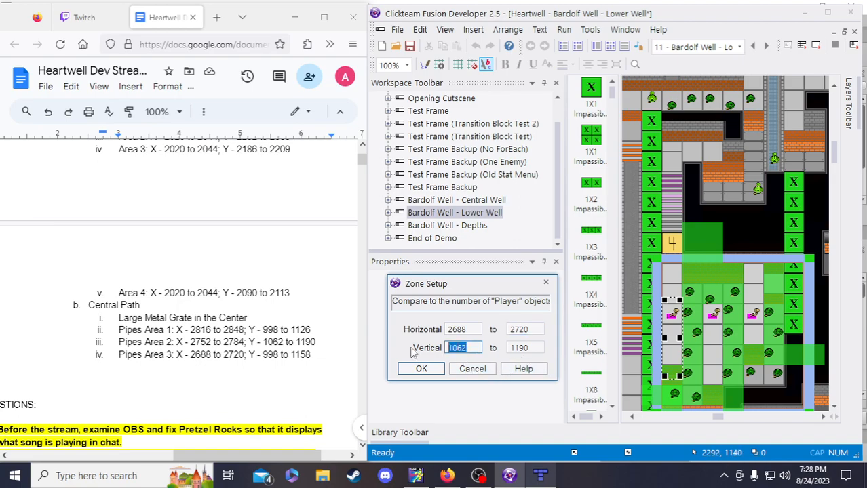
{"action": "type", "text": "998"}
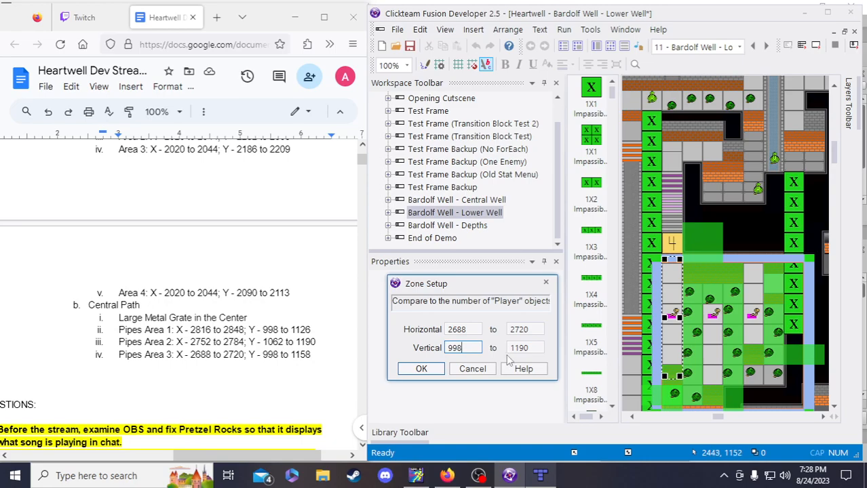
{"action": "double_click", "coordinate": [522, 348]}
{"action": "type", "text": "1158"}
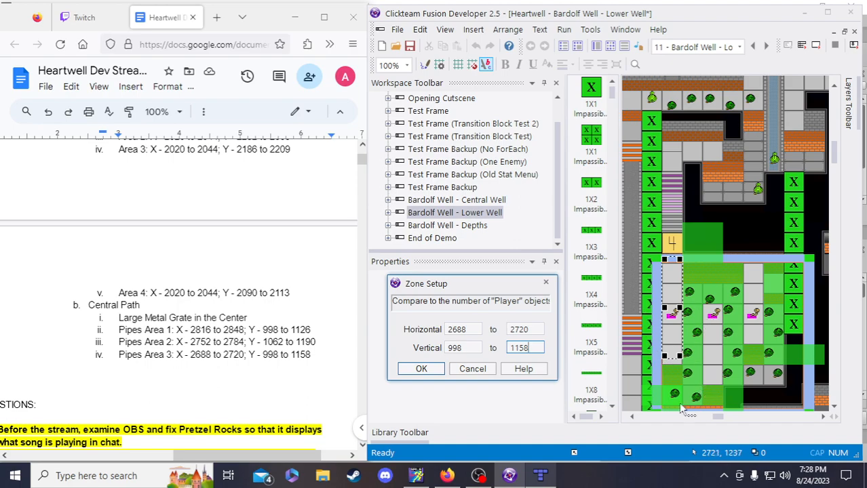
{"action": "left_click", "coordinate": [420, 369]}
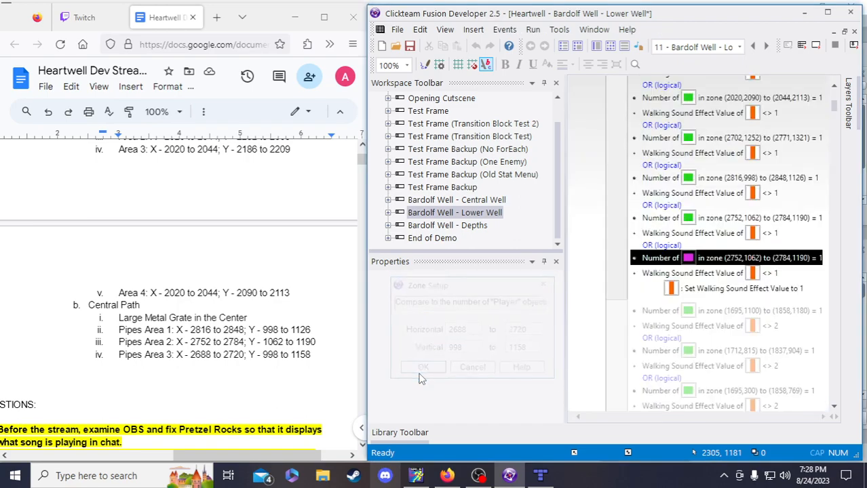
{"action": "left_click", "coordinate": [648, 384]}
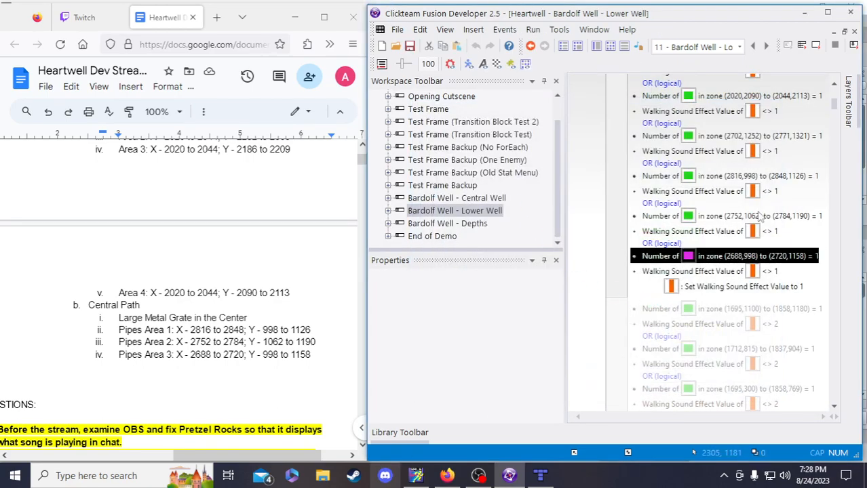
Copy the (2702,1252) to (2771,1321) zone condition into the event that sets the Walking Sound Effect Value to 0
{"action": "scroll", "coordinate": [706, 212], "scroll_direction": "up", "scroll_amount": 2}
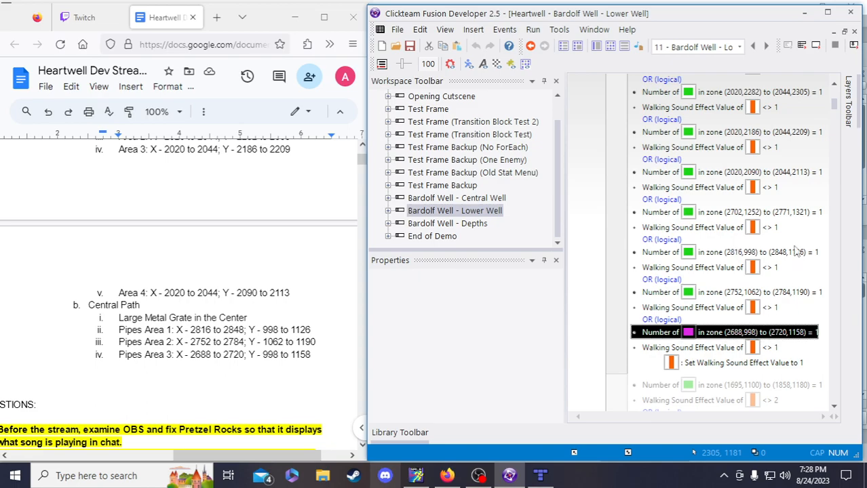
{"action": "scroll", "coordinate": [793, 217], "scroll_direction": "down", "scroll_amount": 8}
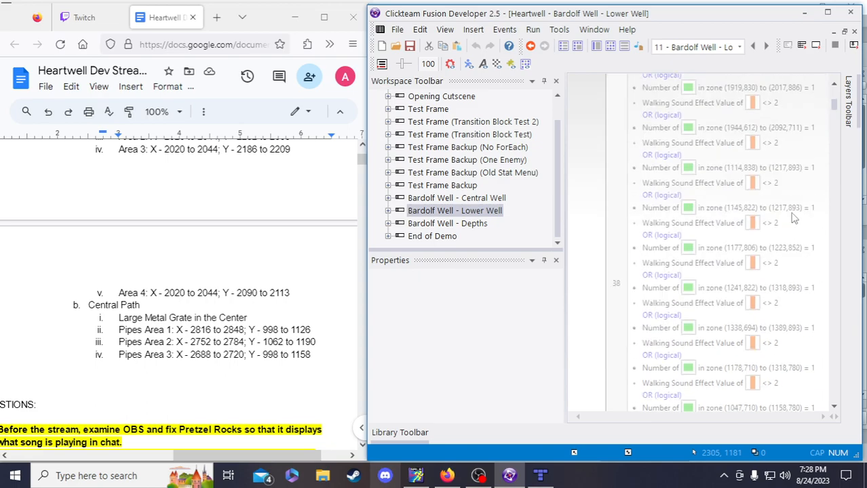
{"action": "scroll", "coordinate": [794, 217], "scroll_direction": "down", "scroll_amount": 10}
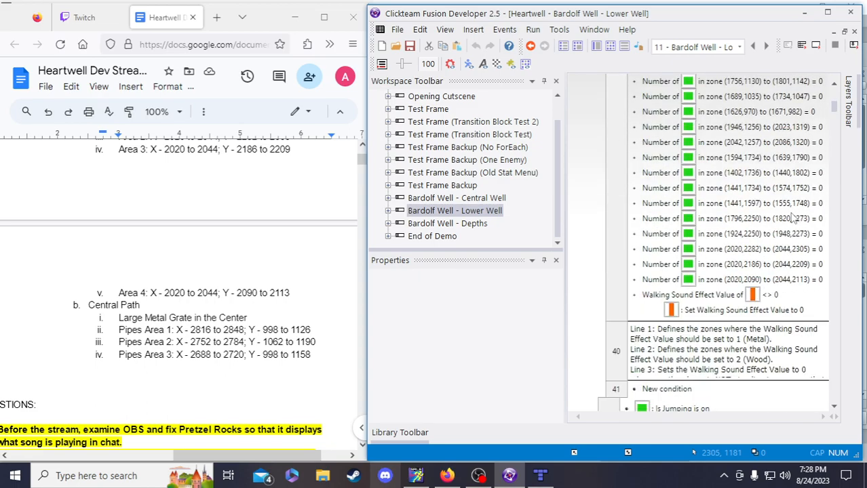
{"action": "scroll", "coordinate": [793, 217], "scroll_direction": "up", "scroll_amount": 12}
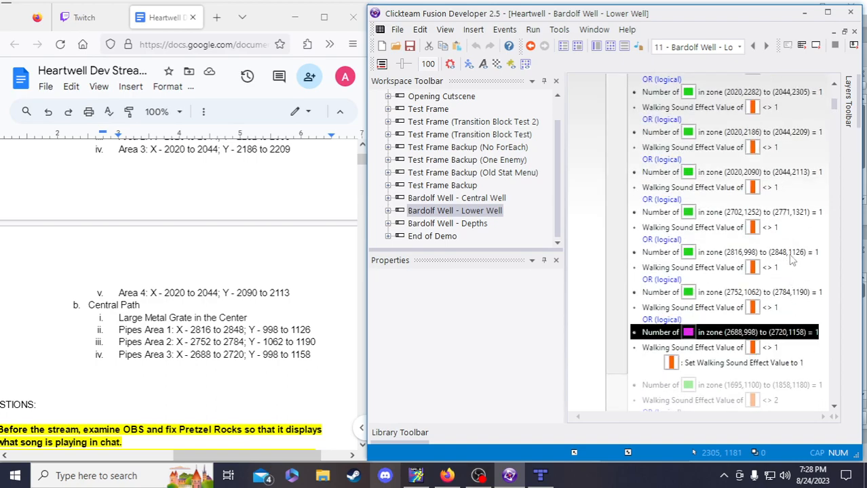
{"action": "left_click", "coordinate": [793, 213]}
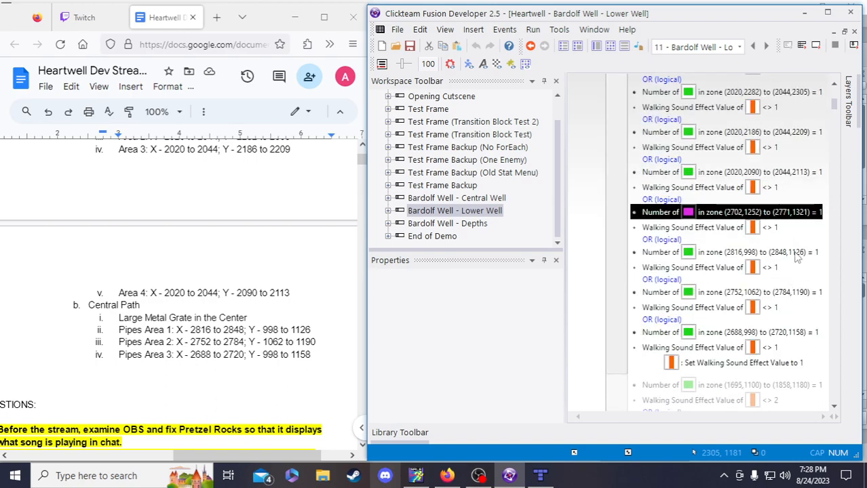
{"action": "scroll", "coordinate": [794, 252], "scroll_direction": "up", "scroll_amount": 5}
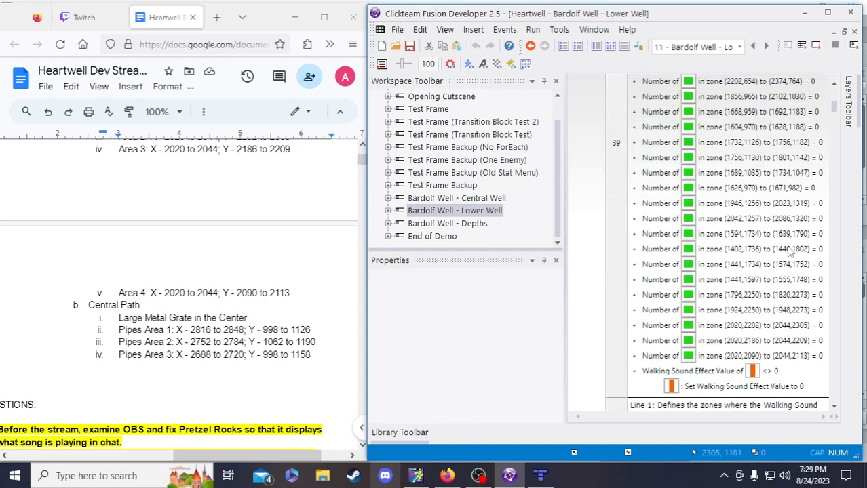
{"action": "left_click", "coordinate": [711, 367]}
{"action": "key", "text": "ctrl+v"}
Copy the Pipes Area 1 zone condition, (2816,998) to (2848,1126), into the event that sets the Walking Sound Effect Value to 0
{"action": "scroll", "coordinate": [759, 354], "scroll_direction": "up", "scroll_amount": 10}
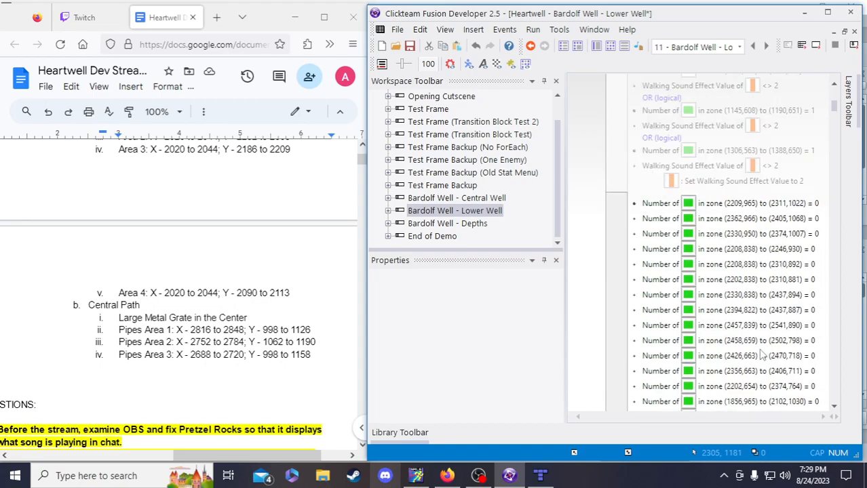
{"action": "scroll", "coordinate": [762, 354], "scroll_direction": "down", "scroll_amount": 5}
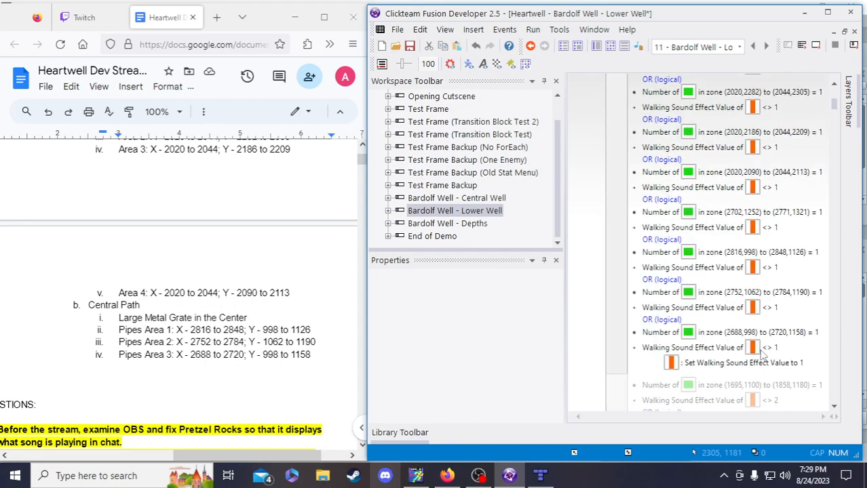
{"action": "left_click", "coordinate": [779, 256]}
{"action": "scroll", "coordinate": [782, 313], "scroll_direction": "up", "scroll_amount": 5}
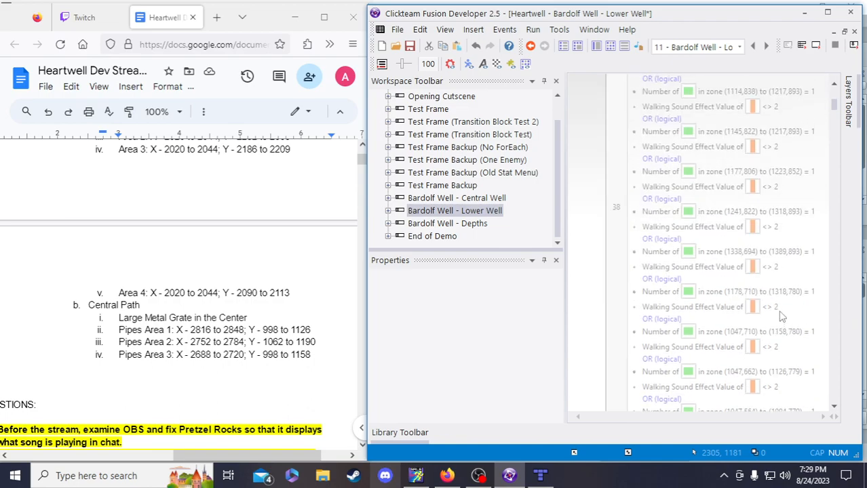
{"action": "scroll", "coordinate": [781, 314], "scroll_direction": "down", "scroll_amount": 10}
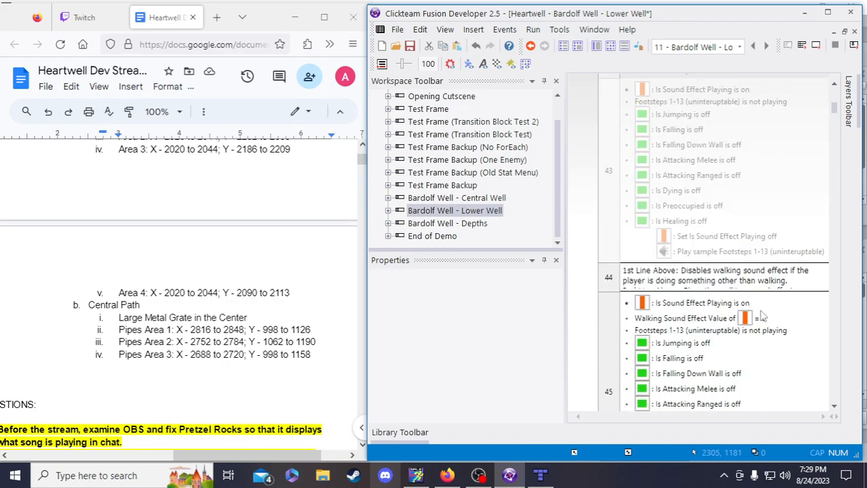
{"action": "scroll", "coordinate": [761, 312], "scroll_direction": "up", "scroll_amount": 10}
{"action": "scroll", "coordinate": [761, 312], "scroll_direction": "up", "scroll_amount": 2}
{"action": "scroll", "coordinate": [701, 321], "scroll_direction": "down", "scroll_amount": 10}
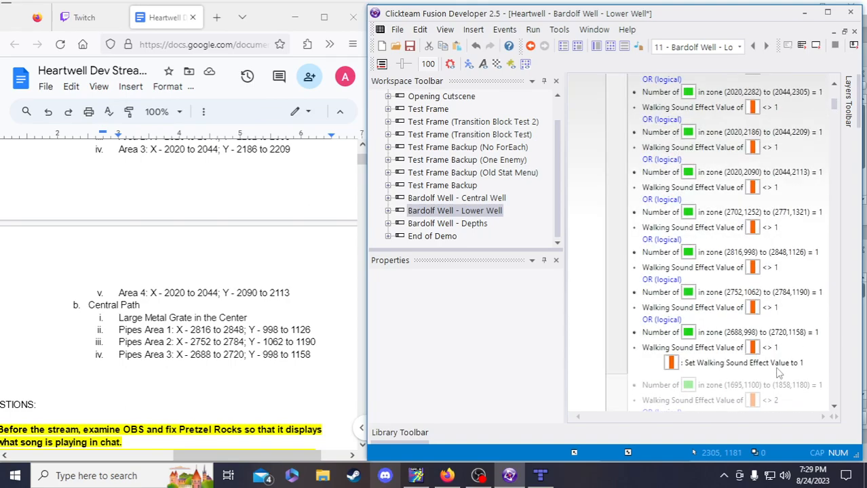
Copy the Pipes Area 2 zone condition, (2752,1062) to (2784,1190), into the value-0 event before its Walking Sound Effect Value check
{"action": "left_click", "coordinate": [788, 296]}
{"action": "scroll", "coordinate": [790, 312], "scroll_direction": "up", "scroll_amount": 10}
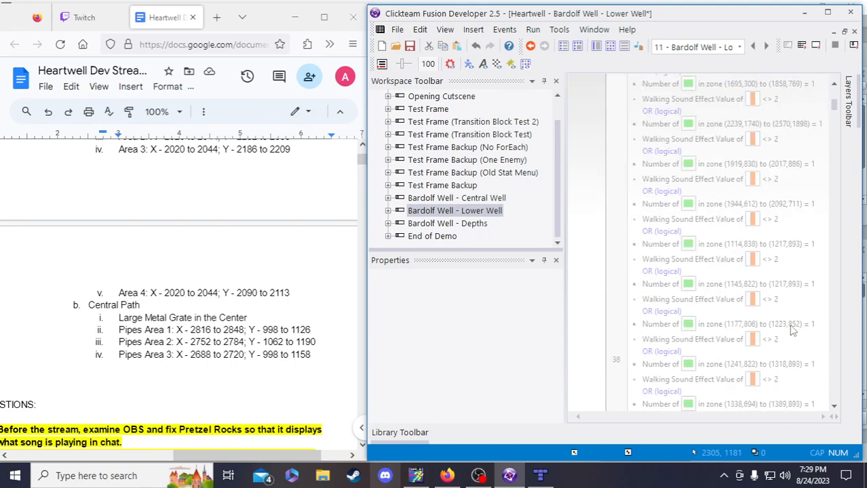
{"action": "scroll", "coordinate": [791, 333], "scroll_direction": "down", "scroll_amount": 8}
{"action": "left_click", "coordinate": [725, 251]}
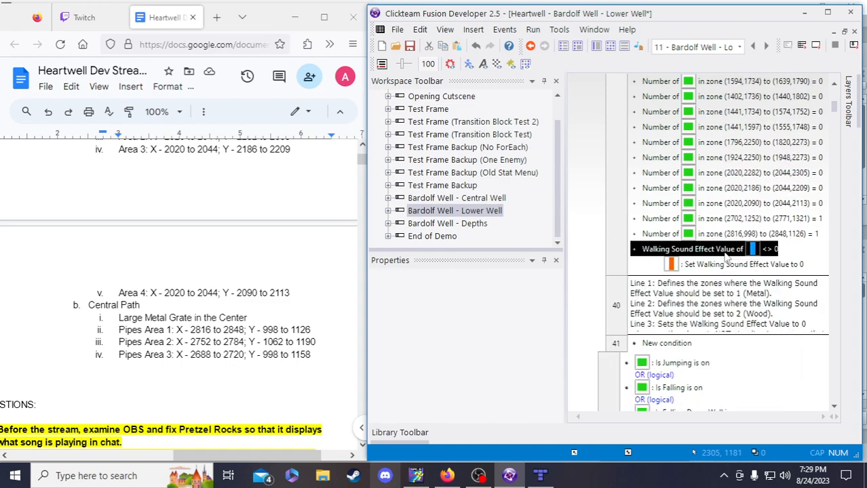
{"action": "key", "text": "ctrl+v"}
Copy the Pipes Area 3 zone condition, (2688,998) to (2720,1158), into the value-0 event and save the project
{"action": "scroll", "coordinate": [787, 319], "scroll_direction": "up", "scroll_amount": 9}
{"action": "scroll", "coordinate": [796, 342], "scroll_direction": "down", "scroll_amount": 10}
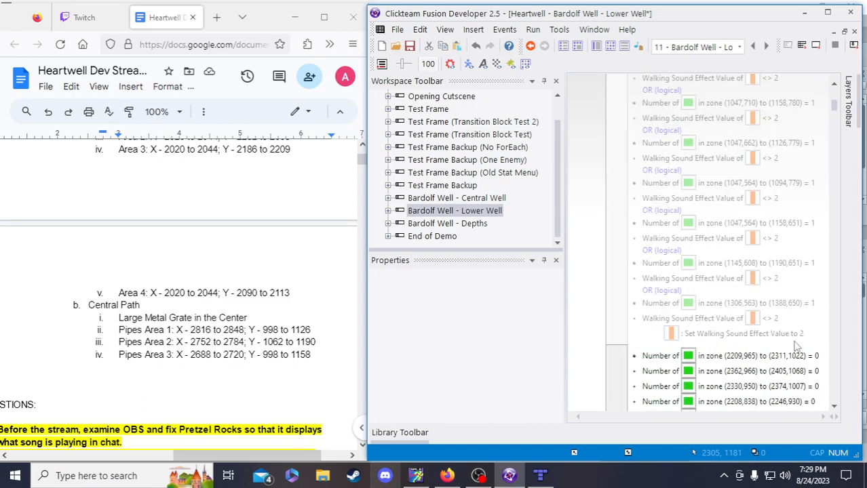
{"action": "left_click", "coordinate": [727, 255]}
{"action": "scroll", "coordinate": [743, 326], "scroll_direction": "down", "scroll_amount": 15}
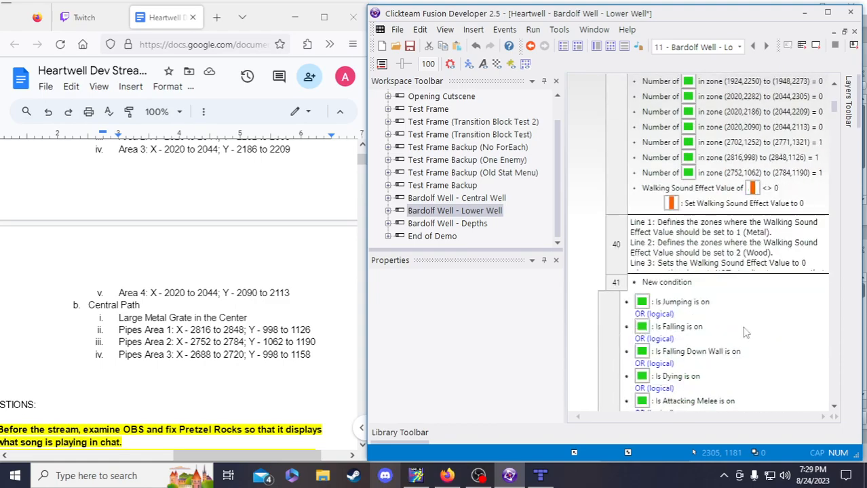
{"action": "left_click", "coordinate": [719, 188]}
{"action": "key", "text": "ctrl+v"}
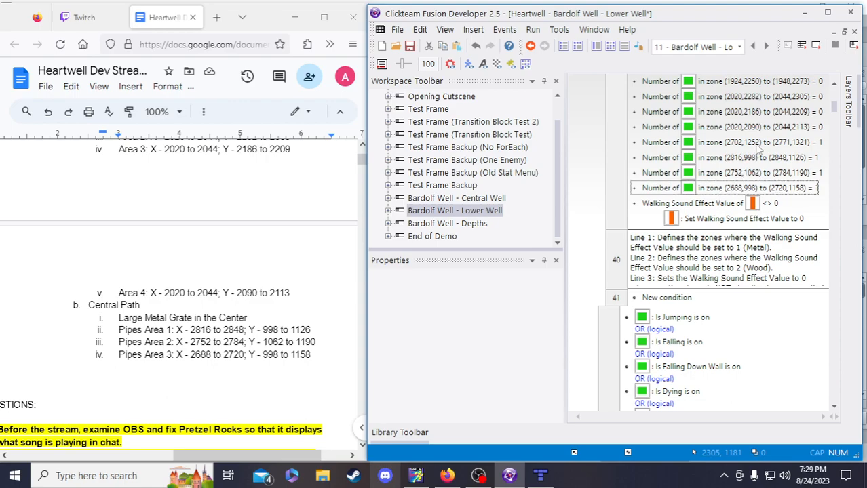
{"action": "left_click", "coordinate": [409, 45]}
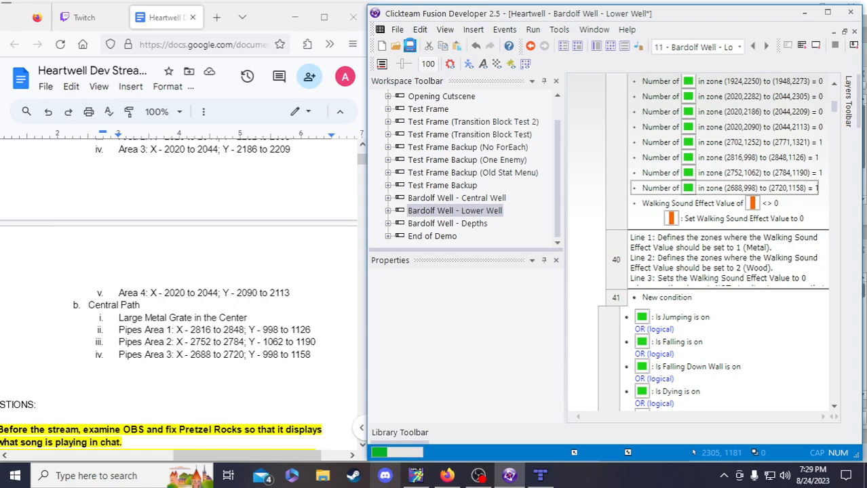
Set the copied (2702,1252) to (2771,1321) and (2816,998) to (2848,1126) zone conditions to compare equal to 0
{"action": "double_click", "coordinate": [734, 143]}
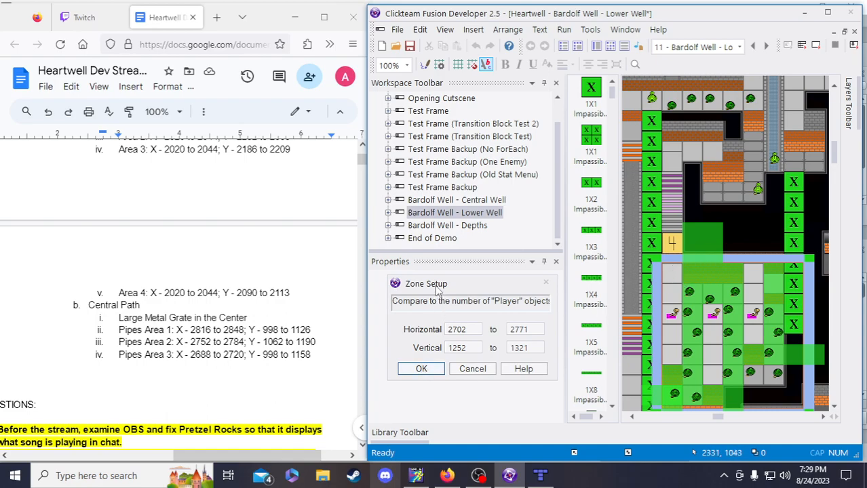
{"action": "left_click", "coordinate": [421, 369]}
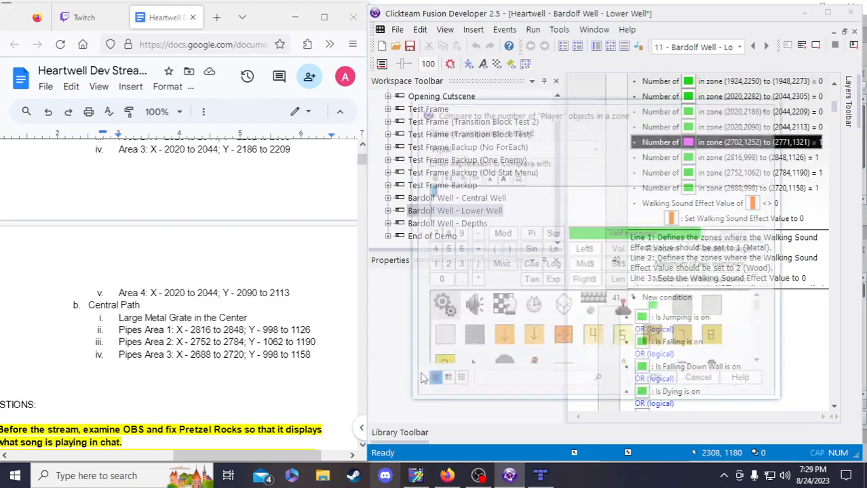
{"action": "type", "text": "0"}
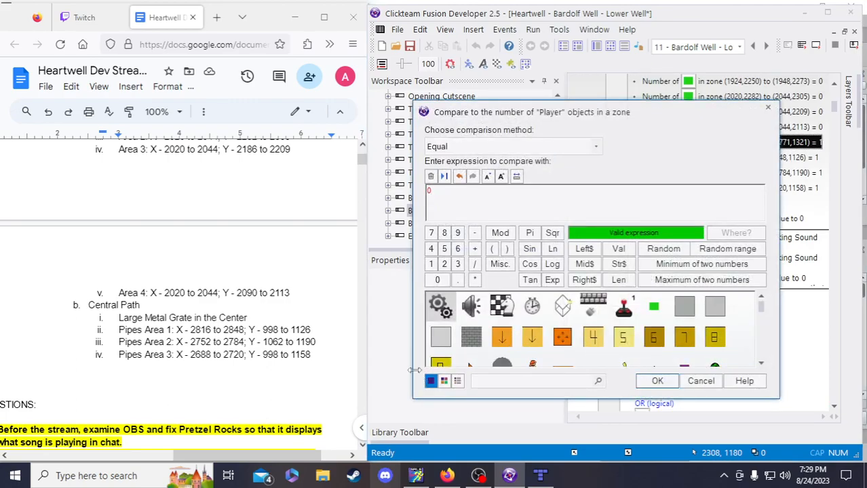
{"action": "key", "text": "Return"}
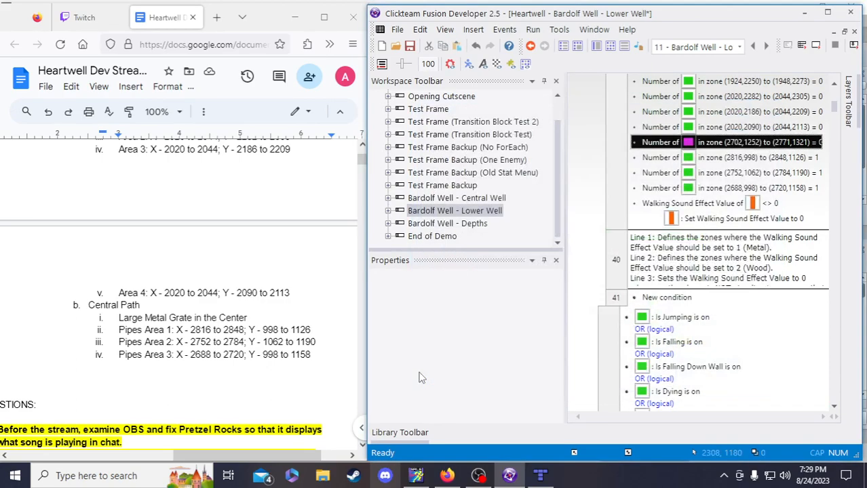
{"action": "left_click", "coordinate": [660, 156]}
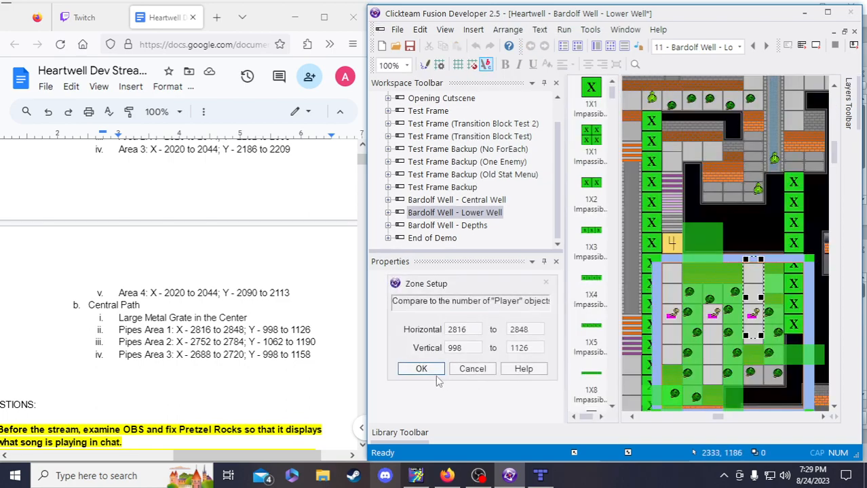
{"action": "left_click", "coordinate": [429, 373]}
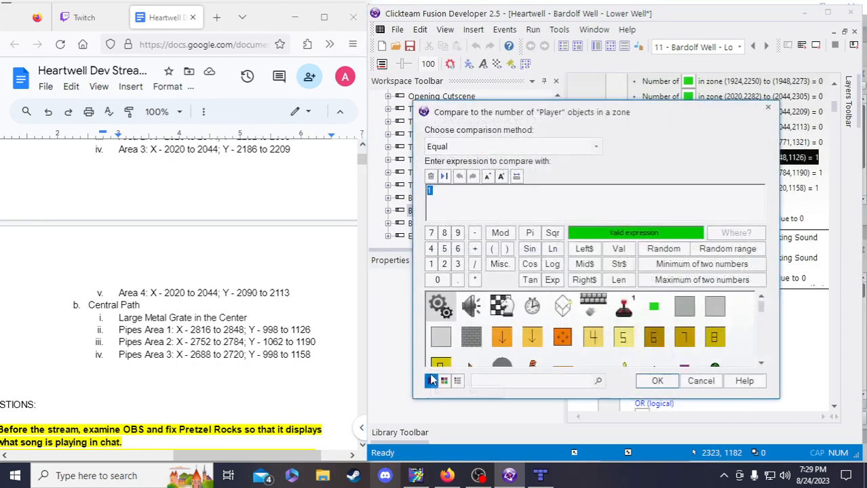
{"action": "key", "text": "Return"}
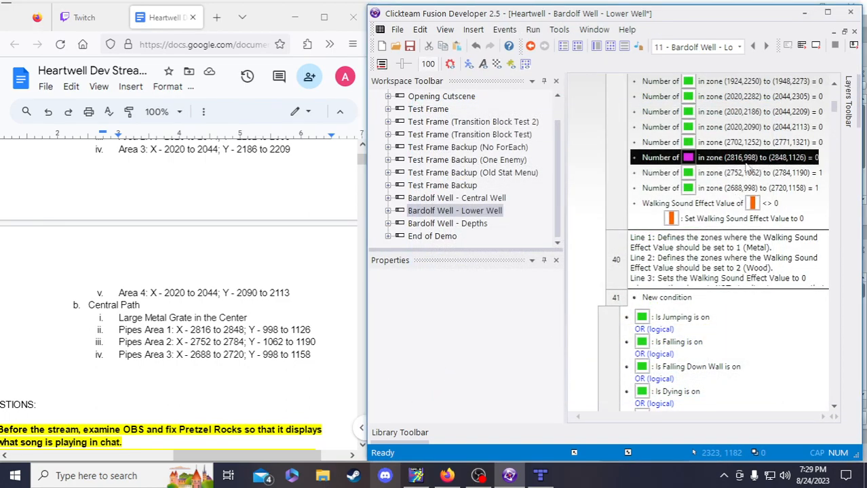
Set the copied (2752,1062) to (2784,1190) and (2688,998) to (2720,1158) zone conditions to equal 0, and save the project
{"action": "double_click", "coordinate": [725, 180]}
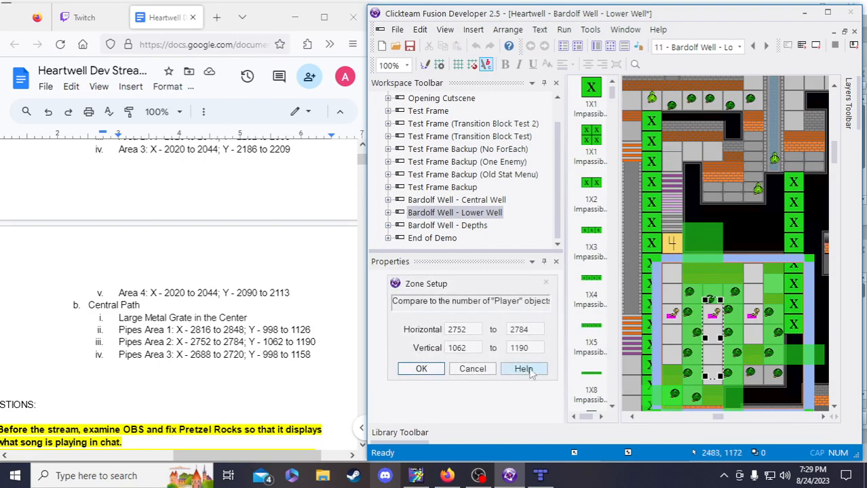
{"action": "left_click", "coordinate": [429, 367]}
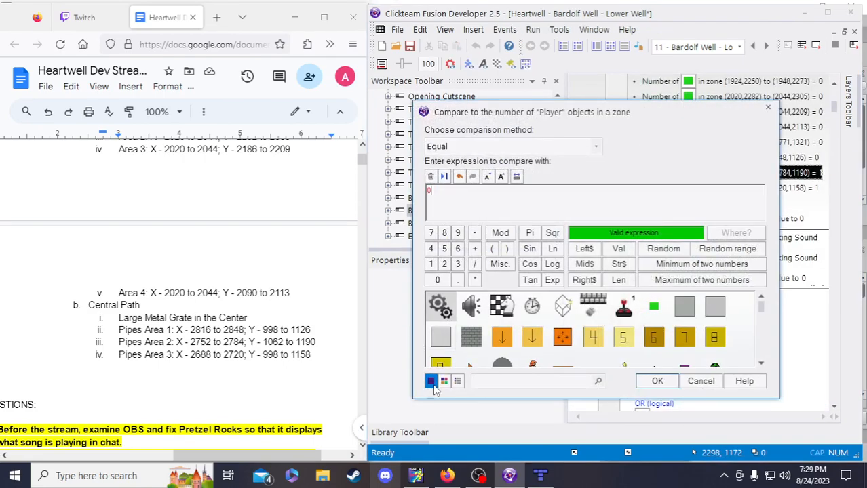
{"action": "key", "text": "Return"}
{"action": "double_click", "coordinate": [705, 188]}
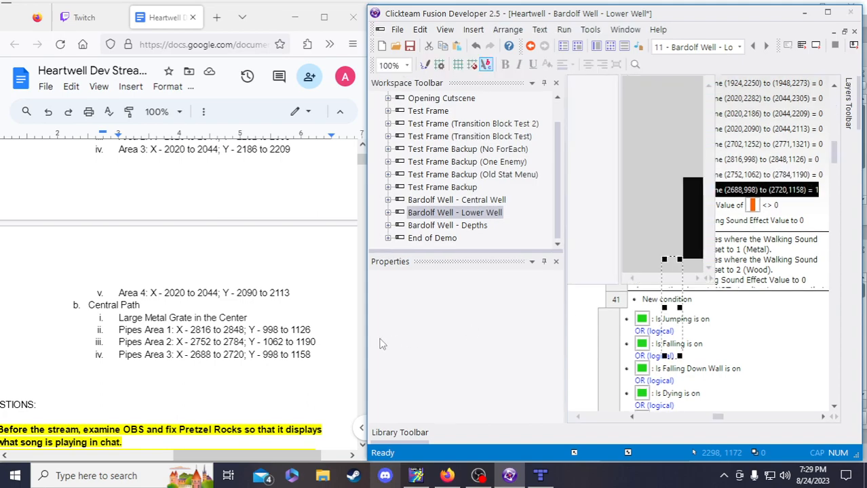
{"action": "left_click", "coordinate": [421, 370]}
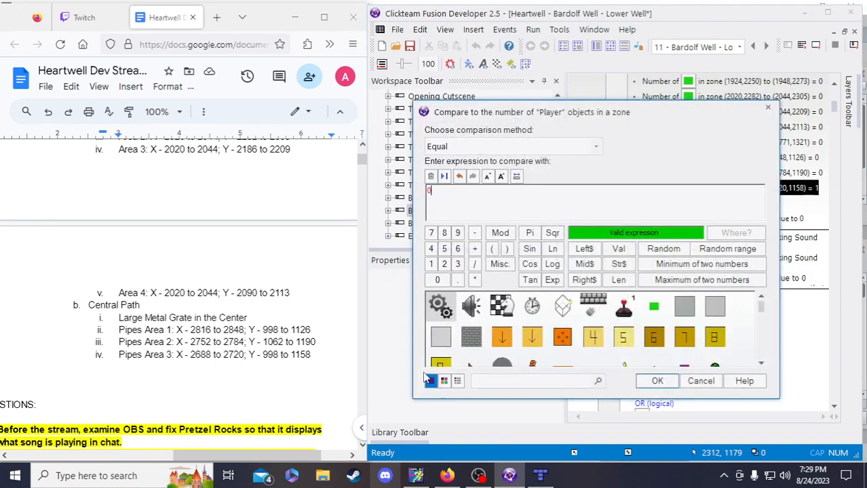
{"action": "left_click", "coordinate": [656, 381]}
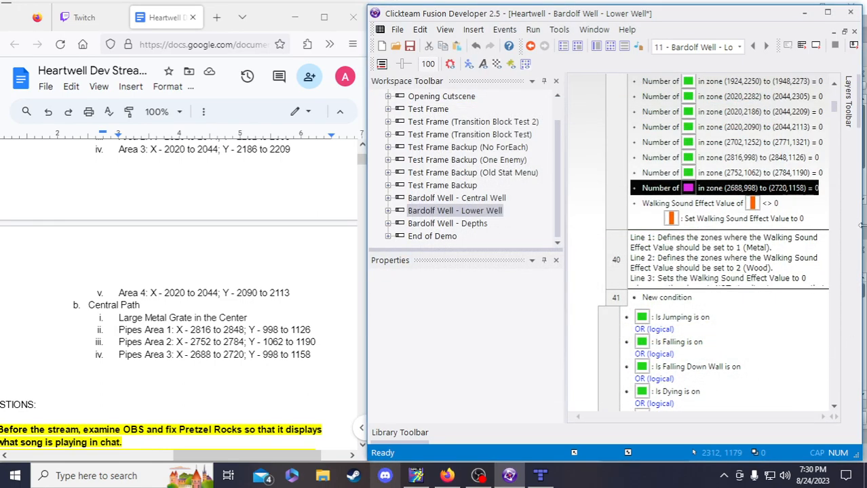
{"action": "left_click", "coordinate": [410, 46]}
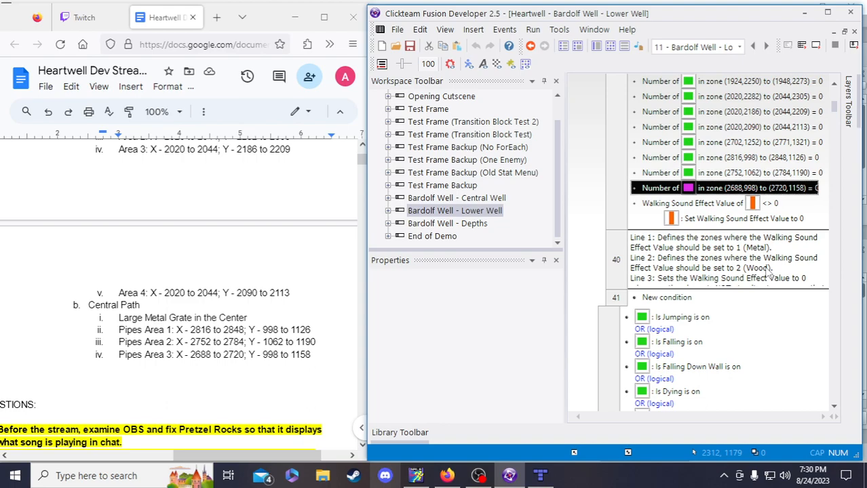
Add an empty list item below Pipes Area 3 in the dev notes and view the pipes area on the Bardolf Well tilemap in Tiled
{"action": "scroll", "coordinate": [768, 271], "scroll_direction": "up", "scroll_amount": 4}
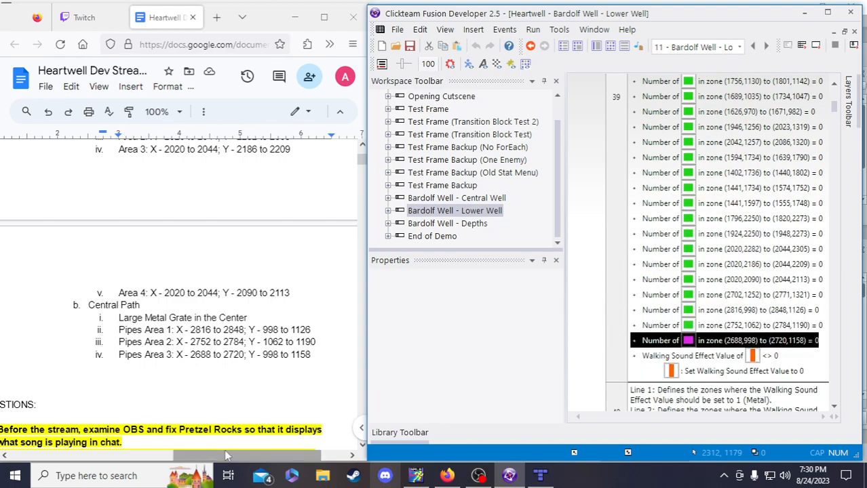
{"action": "left_click", "coordinate": [323, 358]}
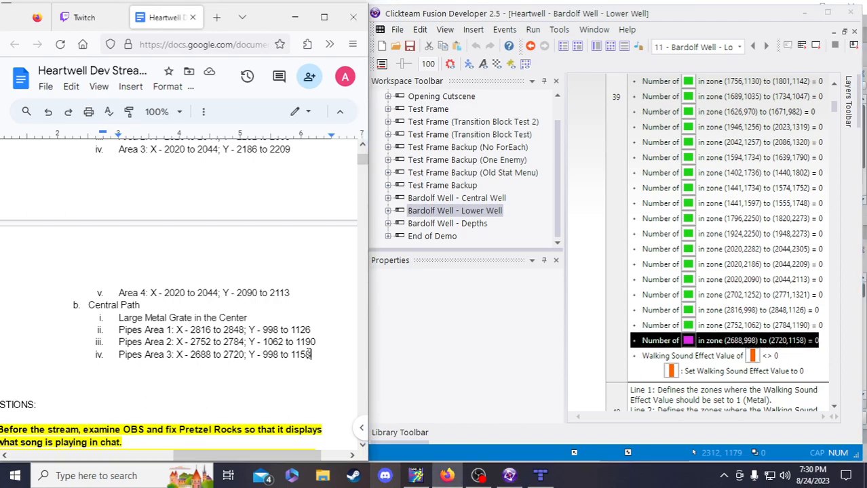
{"action": "key", "text": "Return"}
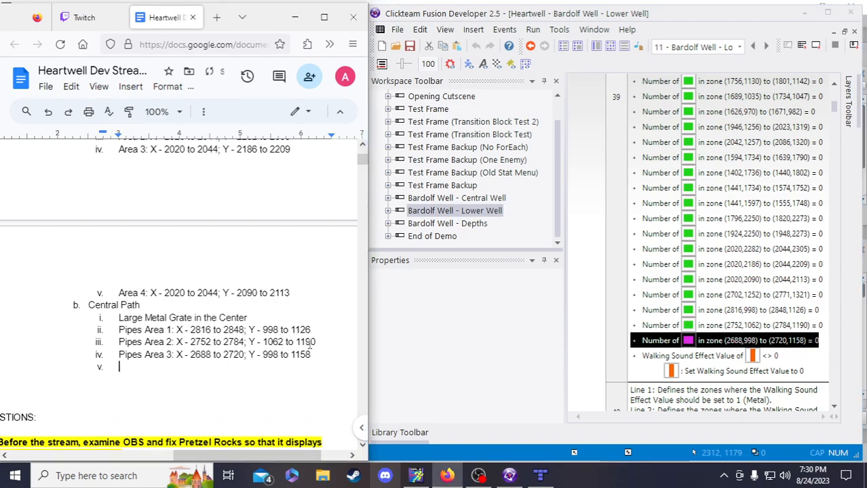
{"action": "left_click", "coordinate": [541, 475]}
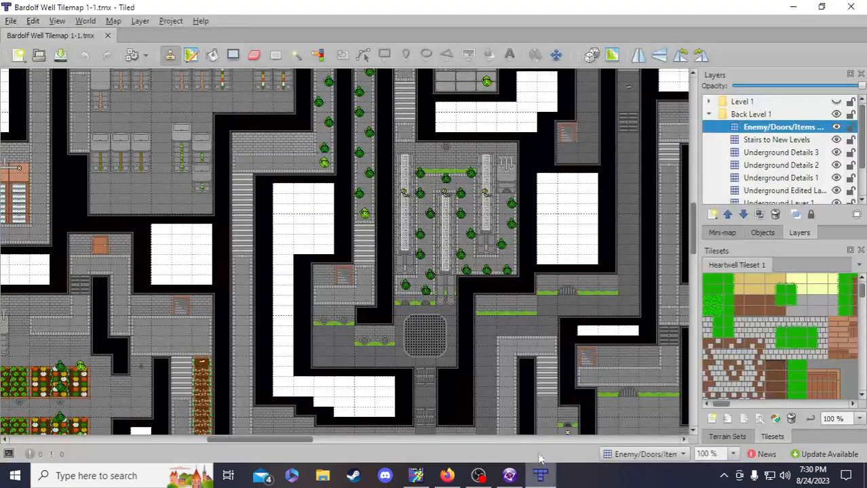
{"action": "scroll", "coordinate": [458, 291], "scroll_direction": "up", "scroll_amount": 2}
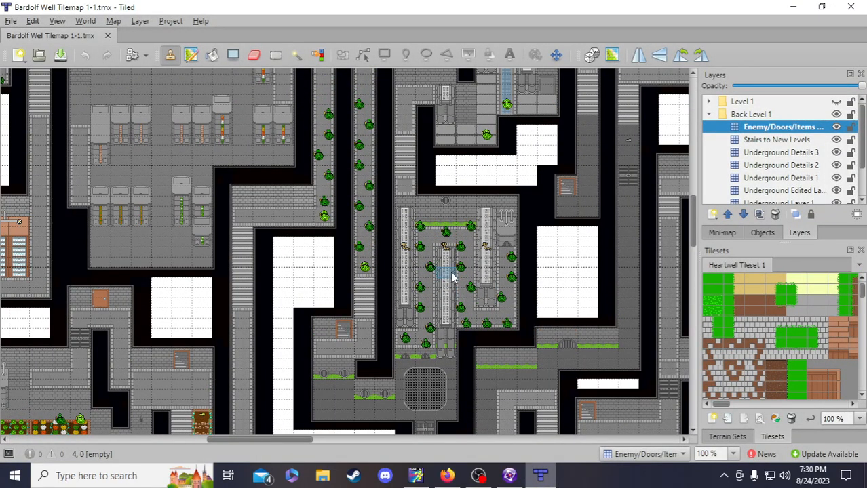
{"action": "scroll", "coordinate": [454, 297], "scroll_direction": "up", "scroll_amount": 2}
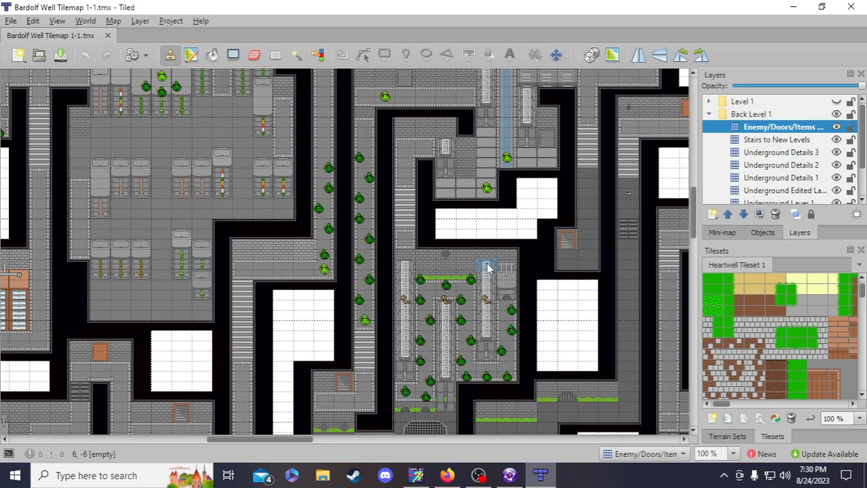
Switch to Clickteam Fusion and duplicate the (2816,998) to (2848,1126) zone condition at the end of the metal-sound event
{"action": "key", "text": "alt+Tab"}
{"action": "scroll", "coordinate": [737, 317], "scroll_direction": "down", "scroll_amount": 10}
{"action": "scroll", "coordinate": [738, 318], "scroll_direction": "up", "scroll_amount": 5}
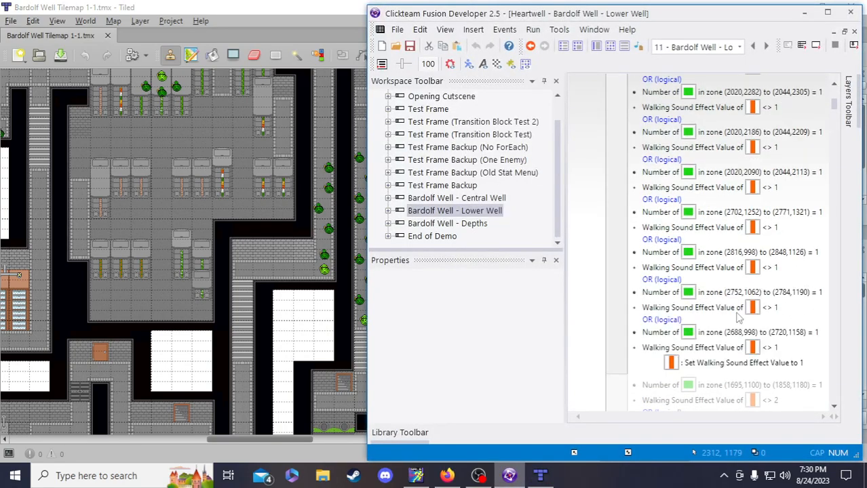
{"action": "left_click", "coordinate": [774, 253]}
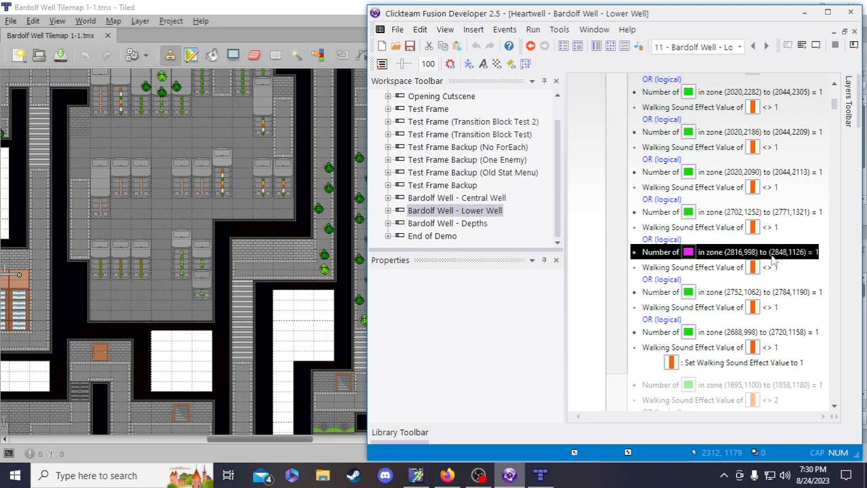
{"action": "scroll", "coordinate": [771, 255], "scroll_direction": "down", "scroll_amount": 2}
{"action": "left_click", "coordinate": [676, 274]}
{"action": "key", "text": "ctrl+v"}
{"action": "left_click_drag", "start_coordinate": [690, 280], "coordinate": [673, 273]}
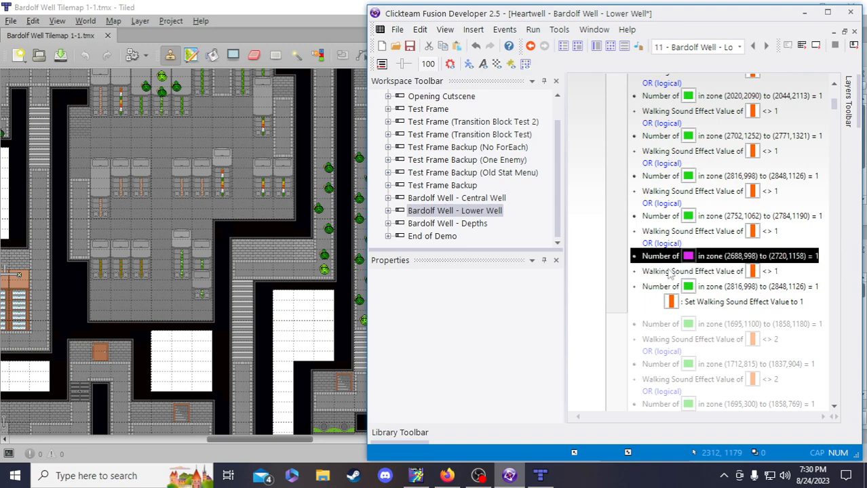
{"action": "key", "text": "ctrl+v"}
{"action": "left_click", "coordinate": [708, 274]}
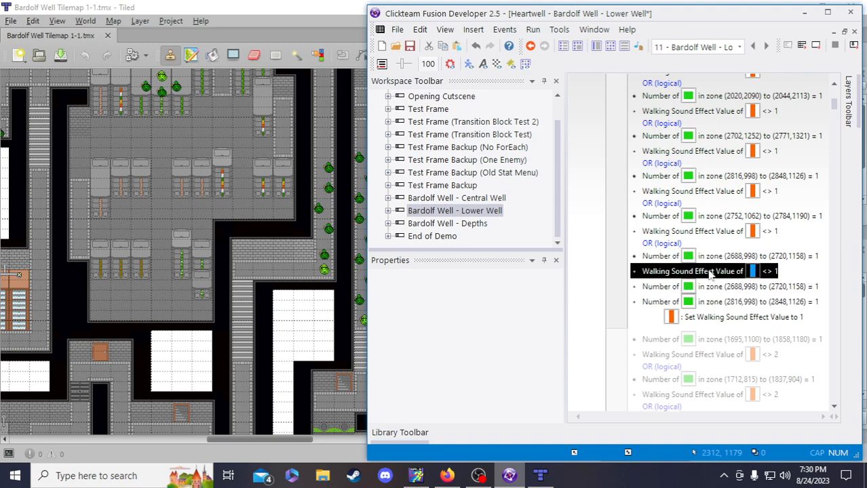
{"action": "key", "text": "ctrl+z"}
Add an OR (logical) separator before the duplicated (2816,998) to (2848,1126) zone condition and a Walking Sound Effect Value <> 1 condition after it
{"action": "left_click", "coordinate": [657, 243]}
{"action": "key", "text": "ctrl+c"}
{"action": "left_click", "coordinate": [674, 284]}
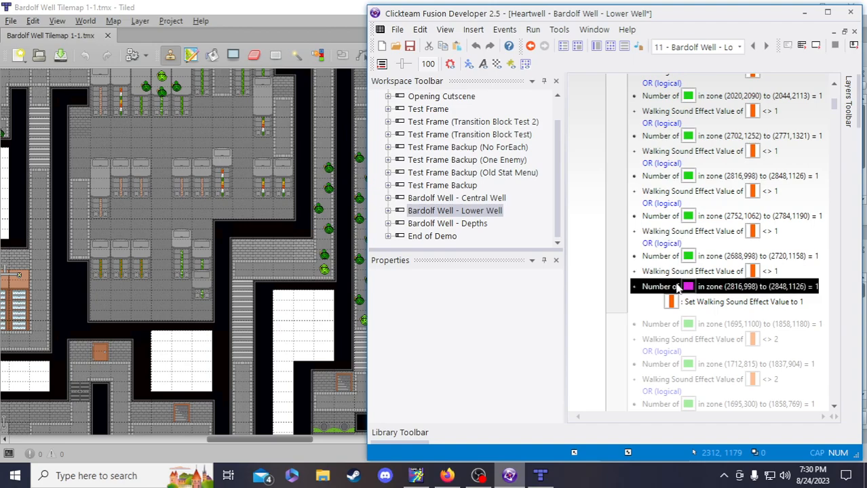
{"action": "key", "text": "ctrl+v"}
{"action": "left_click", "coordinate": [701, 273]}
{"action": "key", "text": "ctrl+c"}
{"action": "left_click", "coordinate": [716, 297]}
{"action": "key", "text": "ctrl+v"}
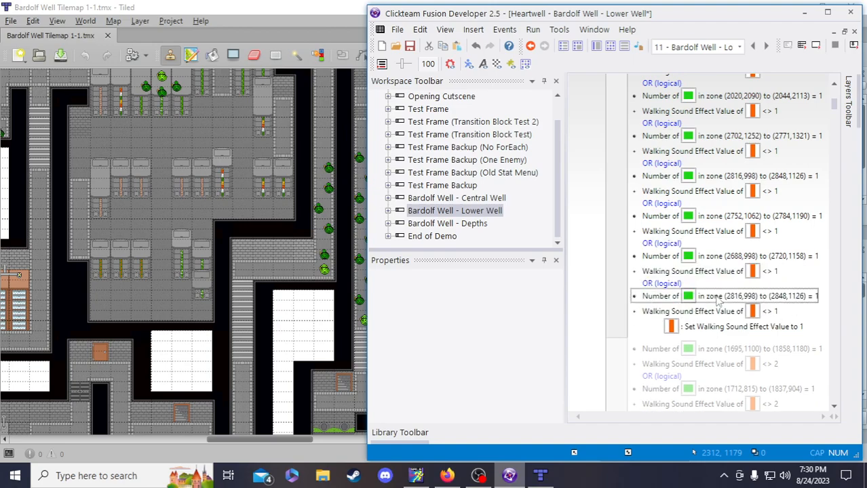
{"action": "left_click", "coordinate": [715, 297]}
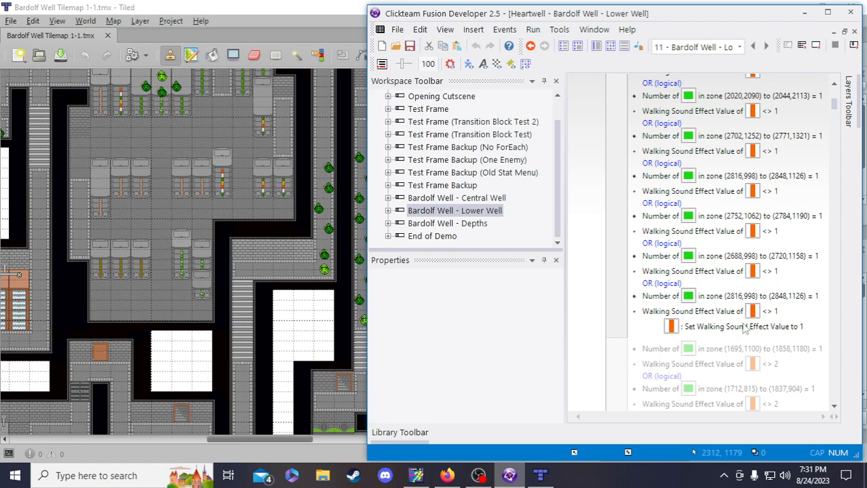
Edit the last metal-sound zone condition and set its horizontal range to 2848 to 2880
{"action": "double_click", "coordinate": [742, 296]}
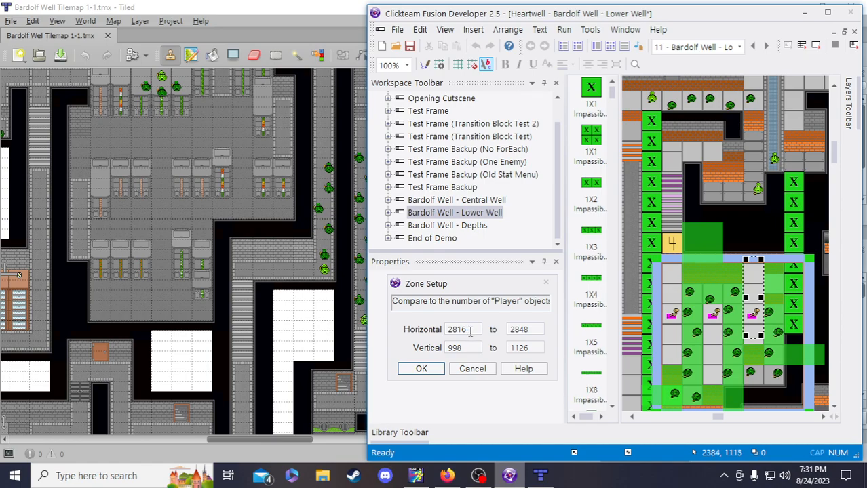
{"action": "left_click_drag", "start_coordinate": [517, 330], "coordinate": [527, 329]}
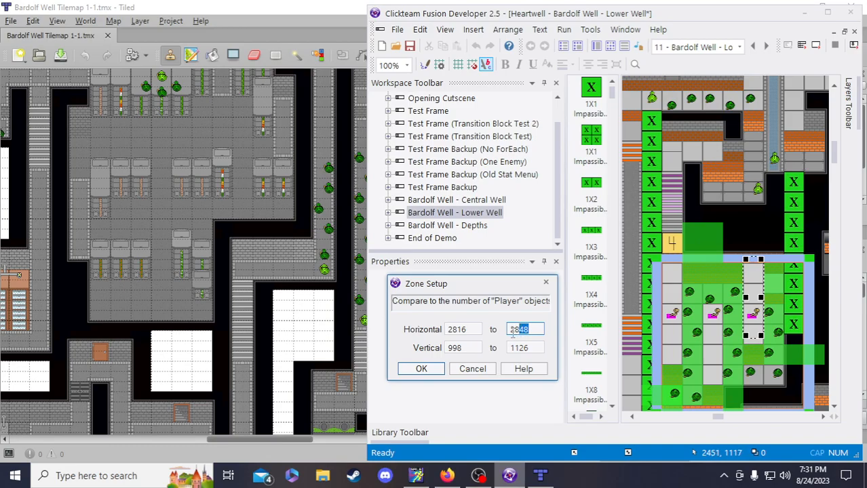
{"action": "type", "text": "80"}
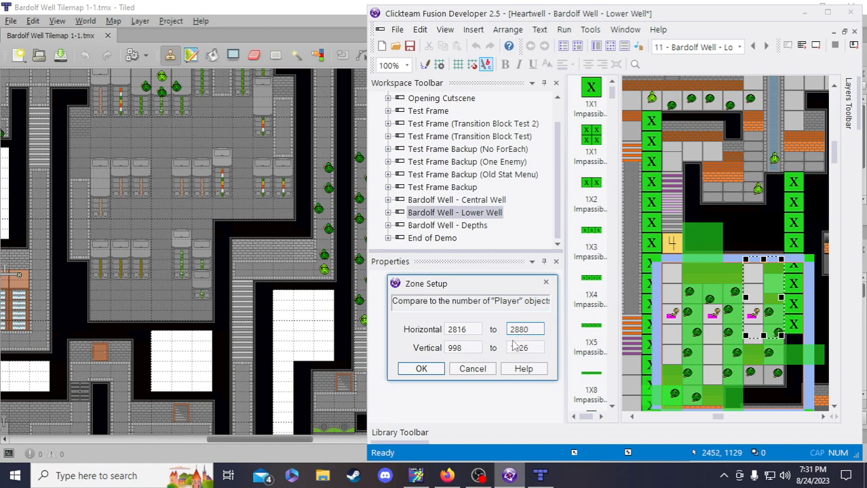
{"action": "left_click_drag", "start_coordinate": [456, 330], "coordinate": [464, 329]}
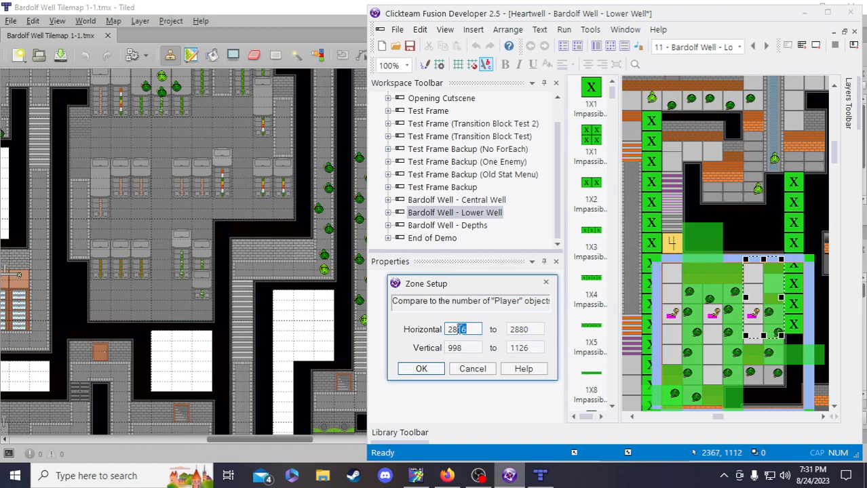
{"action": "type", "text": "48"}
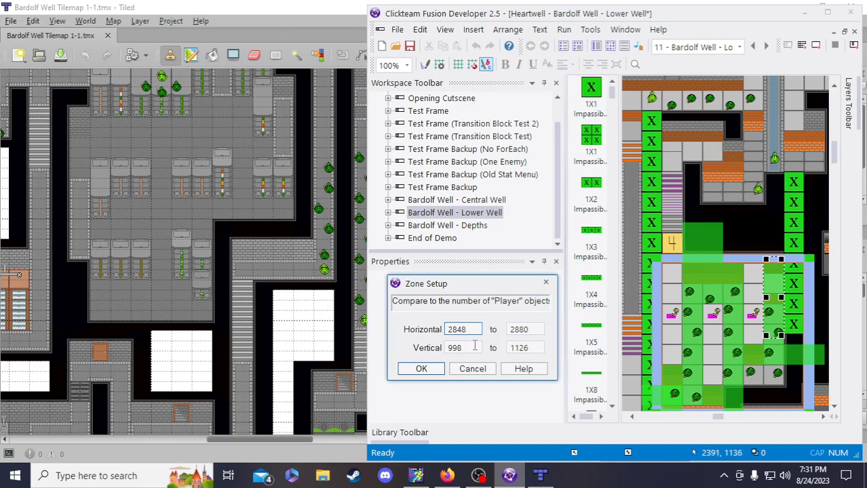
Set the zone's vertical range to 1014 to 1046, keep the comparison equal to 1, and save the project
{"action": "right_click", "coordinate": [476, 347]}
{"action": "left_click", "coordinate": [472, 349]}
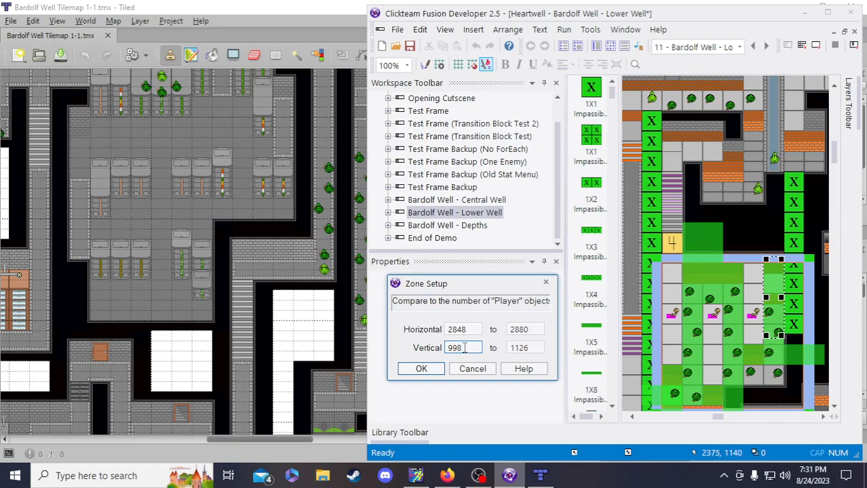
{"action": "left_click_drag", "start_coordinate": [464, 348], "coordinate": [445, 348]}
{"action": "type", "text": "1014"}
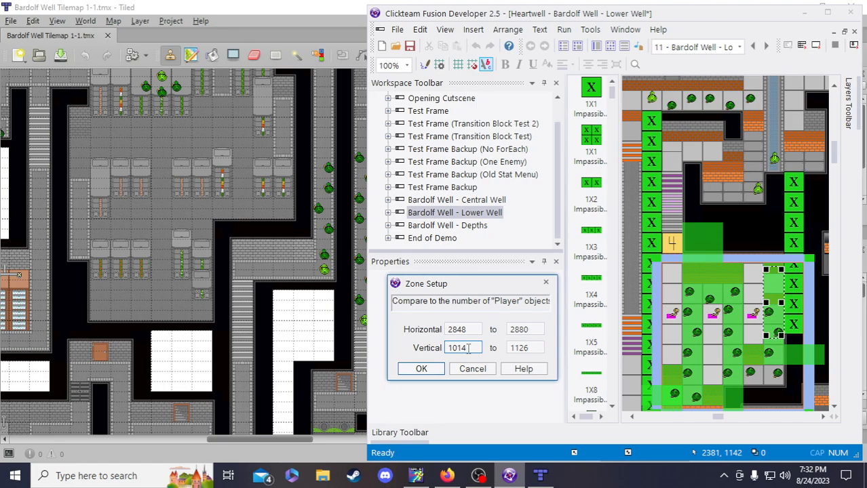
{"action": "double_click", "coordinate": [532, 348]}
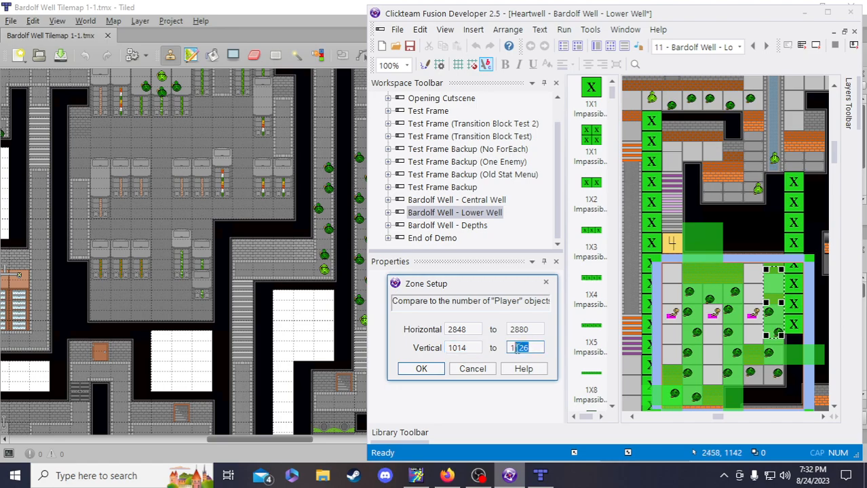
{"action": "type", "text": "1078"}
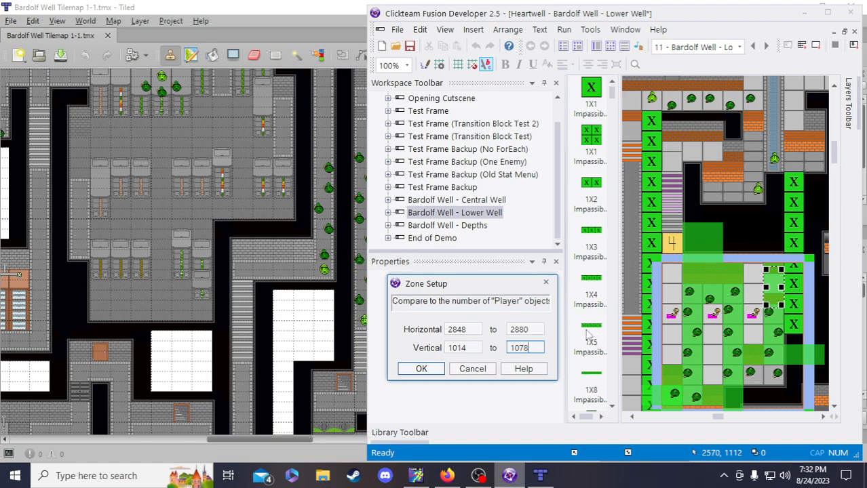
{"action": "right_click", "coordinate": [531, 348]}
{"action": "key", "text": "Escape"}
{"action": "left_click_drag", "start_coordinate": [532, 348], "coordinate": [527, 348]}
{"action": "type", "text": "46"}
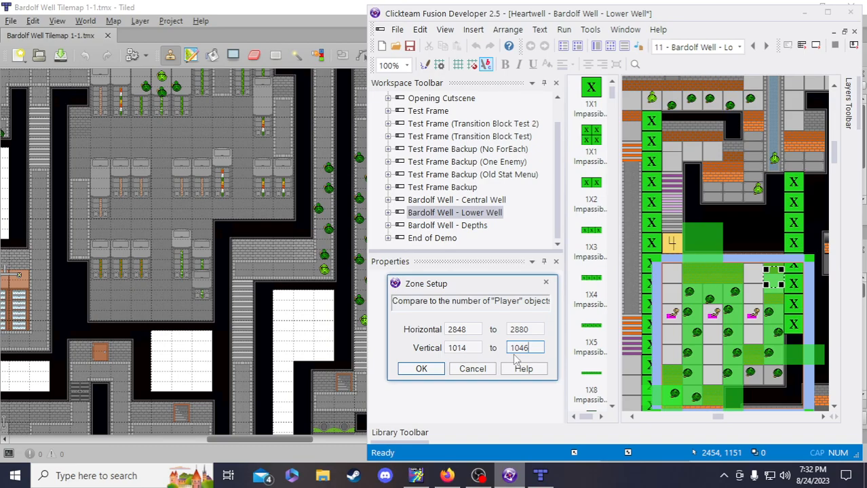
{"action": "left_click", "coordinate": [424, 371]}
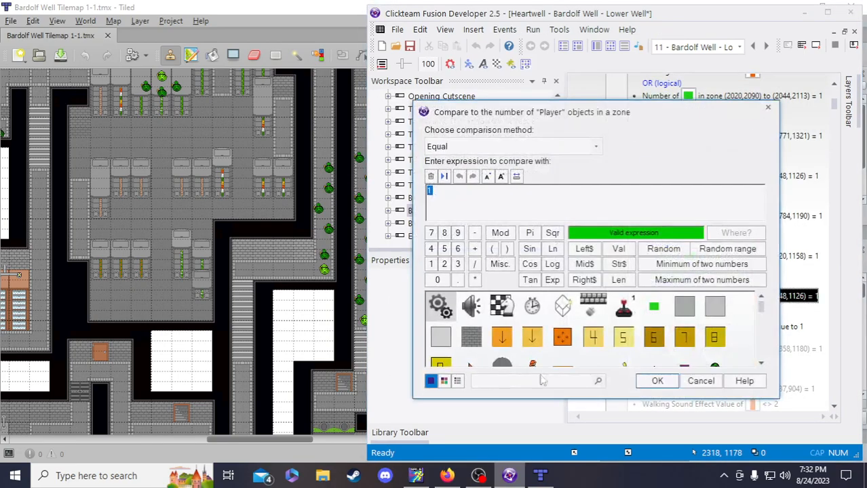
{"action": "left_click", "coordinate": [657, 380]}
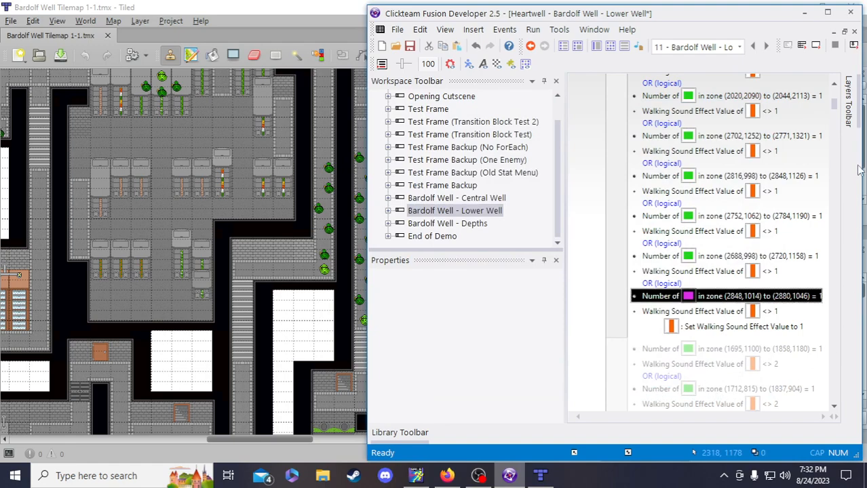
{"action": "key", "text": "ctrl+s"}
Copy the (2848,1014) to (2880,1046) zone condition to the end of event 39's zone list and set it to equal 0
{"action": "scroll", "coordinate": [702, 311], "scroll_direction": "down", "scroll_amount": 10}
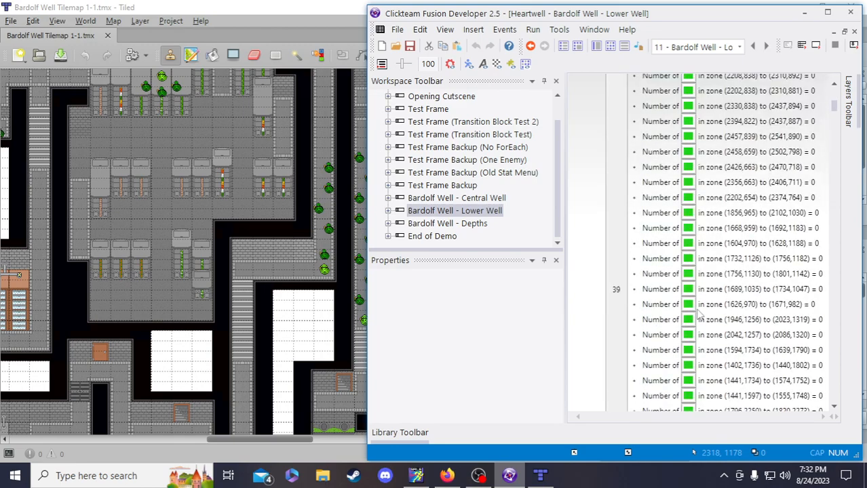
{"action": "left_click", "coordinate": [707, 243]}
{"action": "key", "text": "ctrl+v"}
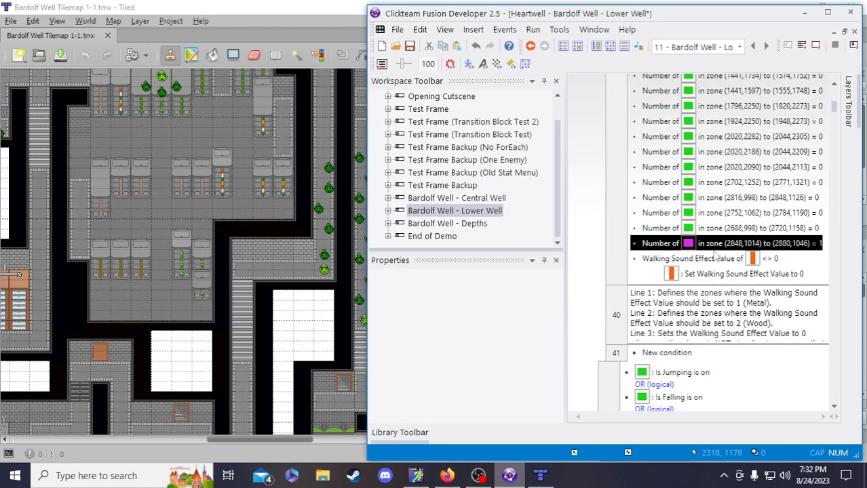
{"action": "double_click", "coordinate": [720, 242]}
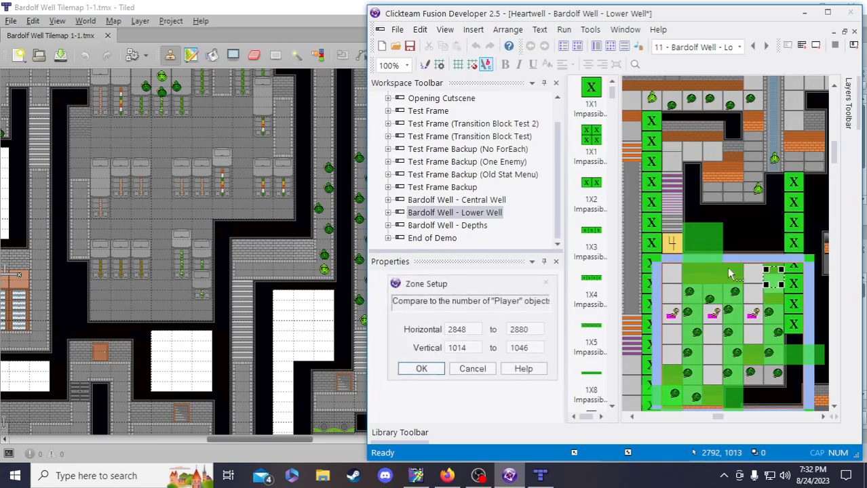
{"action": "left_click", "coordinate": [422, 369]}
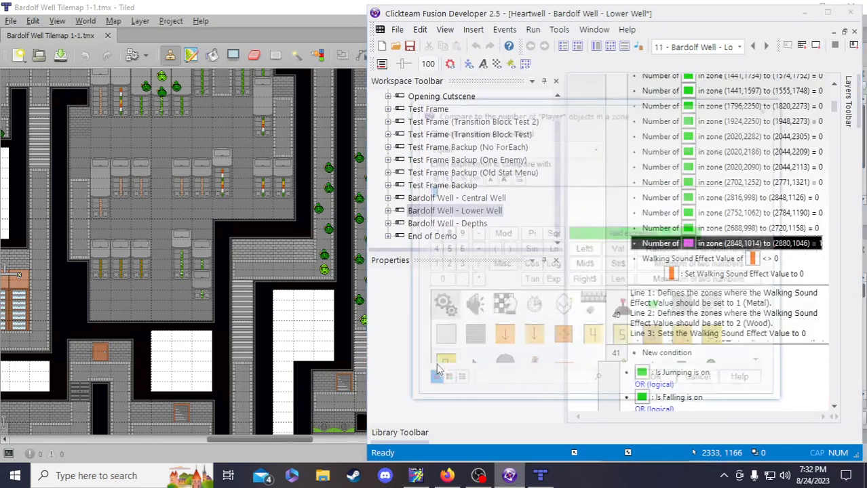
{"action": "left_click", "coordinate": [657, 380]}
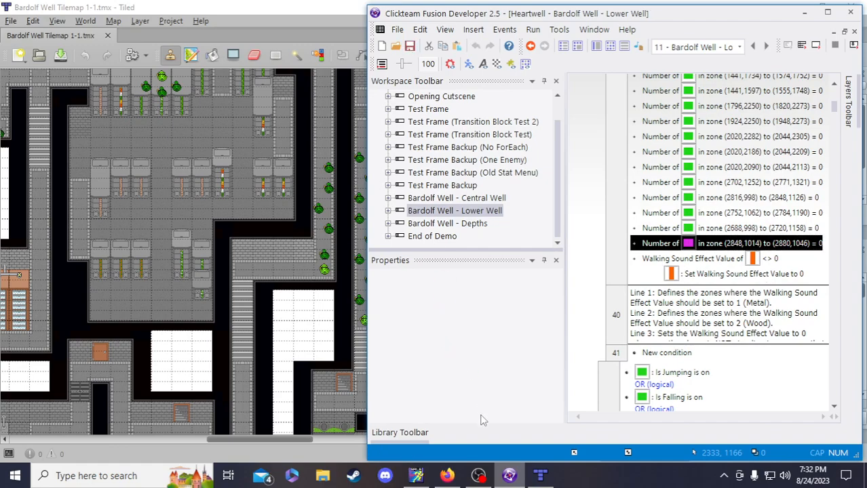
Switch to the dev notes in Firefox and enter "Small Metal Machine" below Pipes Area 3, followed by an empty list item
{"action": "left_click", "coordinate": [447, 475]}
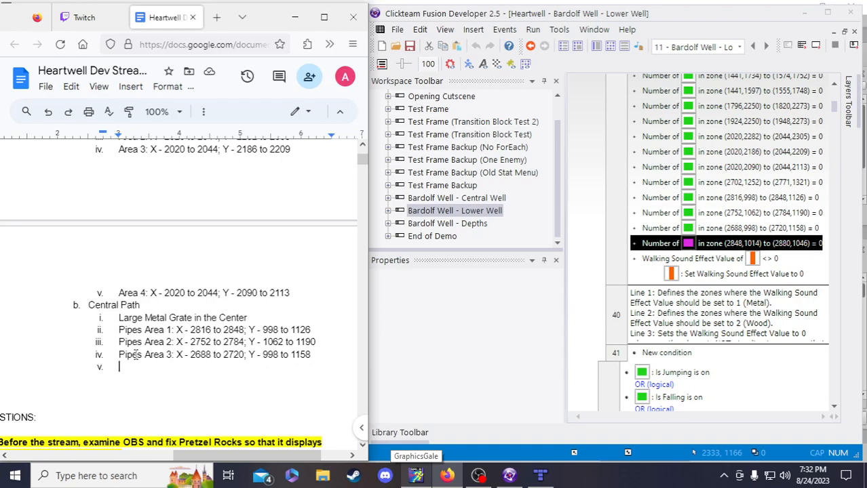
{"action": "type", "text": "Metal"}
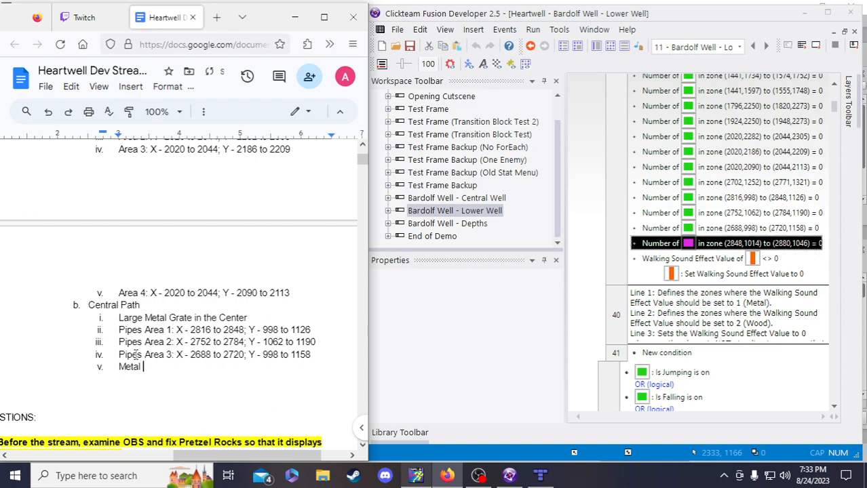
{"action": "type", "text": "achine"}
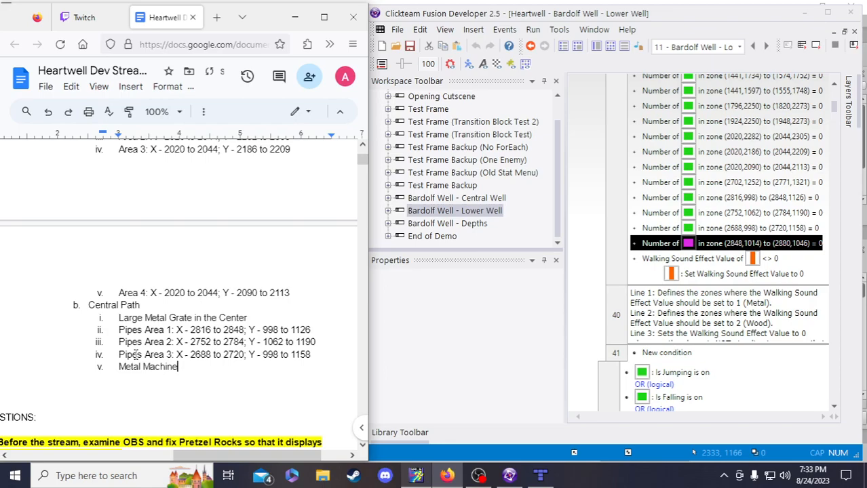
{"action": "key", "text": "Left"}
{"action": "key", "text": "Left"}
{"action": "key", "text": "Left"}
{"action": "key", "text": "Left"}
{"action": "key", "text": "Left"}
{"action": "key", "text": "Left"}
{"action": "key", "text": "Left"}
{"action": "key", "text": "Left"}
{"action": "key", "text": "Left"}
{"action": "key", "text": "Left"}
{"action": "key", "text": "Left"}
{"action": "key", "text": "Left"}
{"action": "key", "text": "Left"}
{"action": "type", "text": "Small"}
{"action": "key", "text": "Right"}
{"action": "key", "text": "Right"}
{"action": "key", "text": "Right"}
{"action": "key", "text": "Right"}
{"action": "key", "text": "Right"}
{"action": "key", "text": "Right"}
{"action": "key", "text": "Right"}
{"action": "key", "text": "Right"}
{"action": "key", "text": "Right"}
{"action": "key", "text": "Right"}
{"action": "key", "text": "Right"}
{"action": "key", "text": "Right"}
{"action": "key", "text": "Right"}
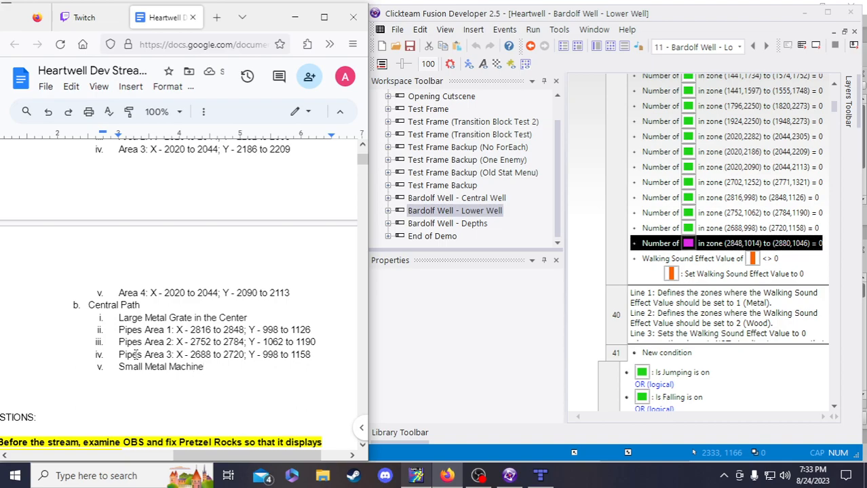
{"action": "key", "text": "Return"}
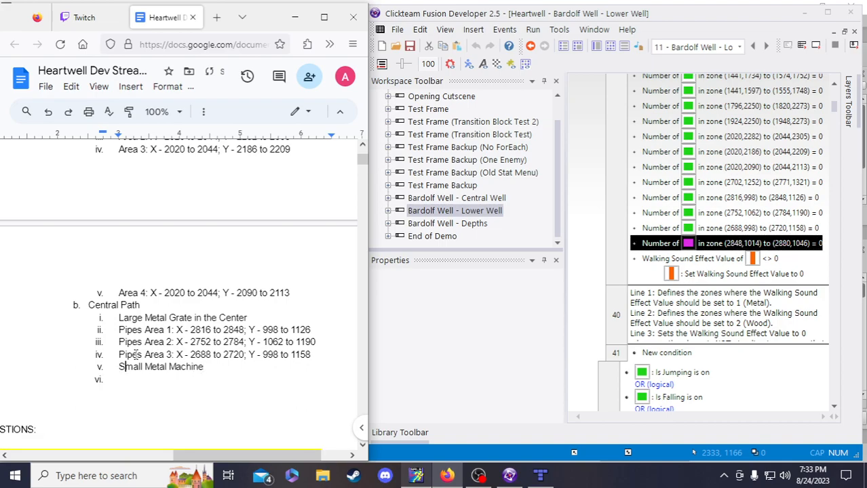
Reword the new Central Path item to "Small Metal Cabinet/Machine" and return to the empty item below it
{"action": "key", "text": "Up"}
{"action": "key", "text": "ctrl+Right"}
{"action": "key", "text": "ctrl+Right"}
{"action": "key", "text": "ctrl+Right"}
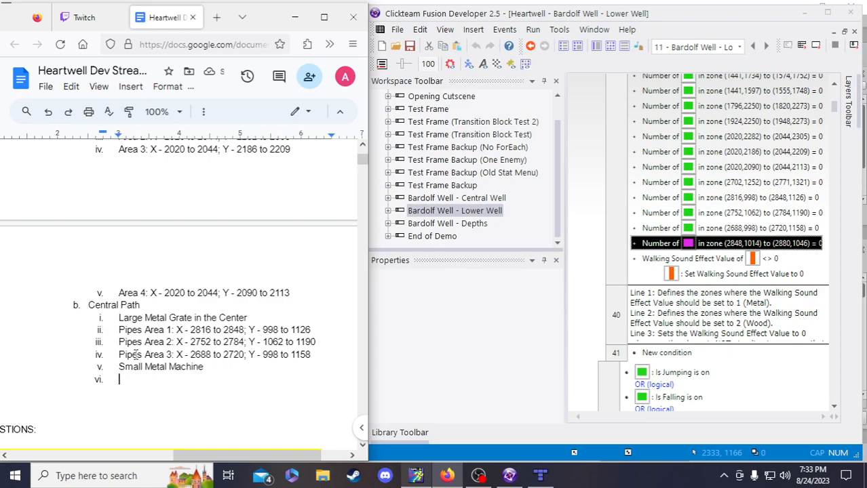
{"action": "key", "text": "BackSpace"}
{"action": "key", "text": "BackSpace"}
{"action": "key", "text": "BackSpace"}
{"action": "key", "text": "BackSpace"}
{"action": "key", "text": "BackSpace"}
{"action": "key", "text": "BackSpace"}
{"action": "key", "text": "BackSpace"}
{"action": "type", "text": "Cabinet/Machine"}
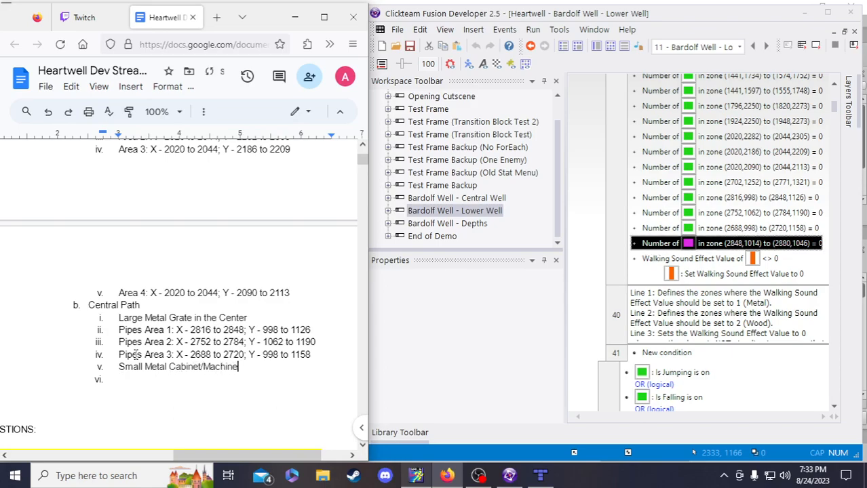
{"action": "key", "text": "Down"}
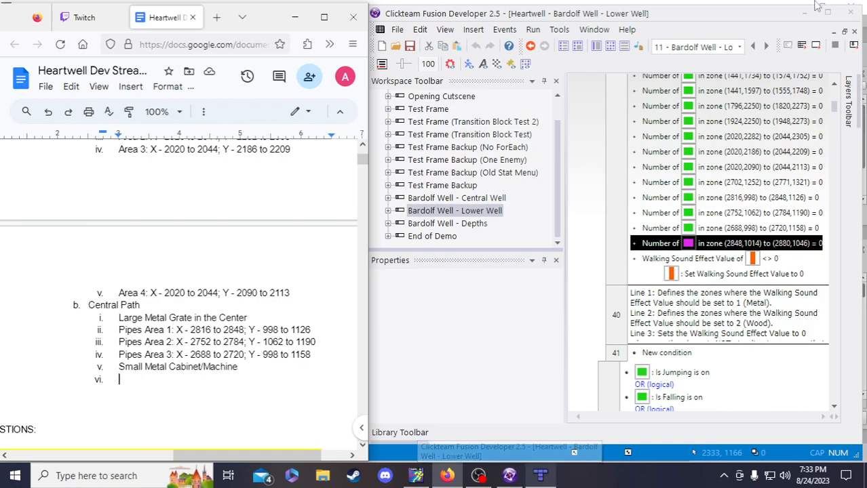
Review the last zone conditions of the metal-sound event in Clickteam Fusion and save the project
{"action": "scroll", "coordinate": [785, 320], "scroll_direction": "up", "scroll_amount": 5}
{"action": "scroll", "coordinate": [785, 320], "scroll_direction": "down", "scroll_amount": 5}
{"action": "scroll", "coordinate": [784, 321], "scroll_direction": "up", "scroll_amount": 3}
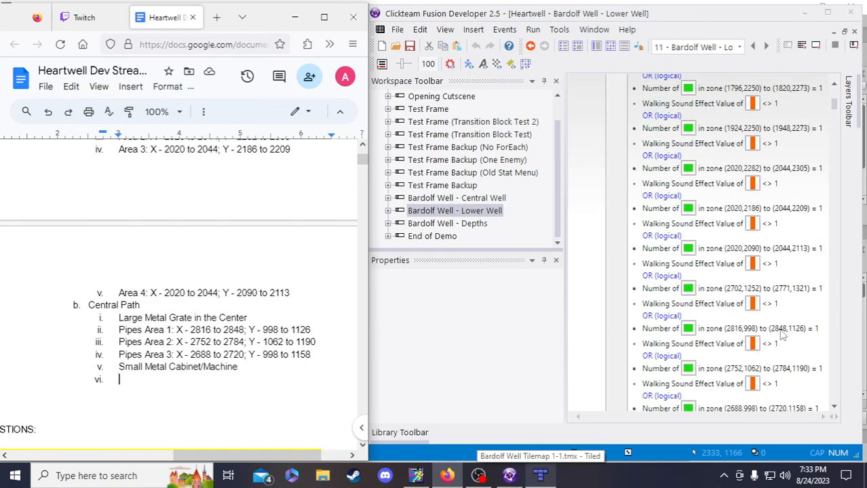
{"action": "scroll", "coordinate": [785, 321], "scroll_direction": "down", "scroll_amount": 2}
{"action": "left_click", "coordinate": [411, 52]}
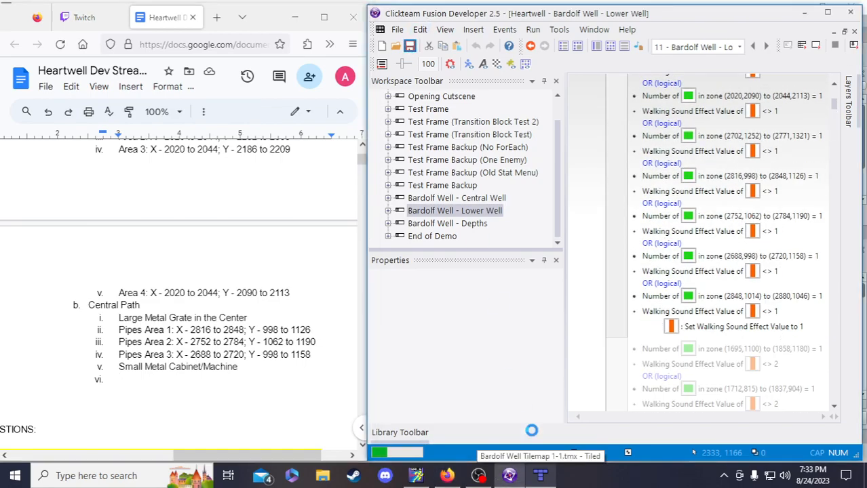
Switch to Tiled and examine the rooms around the pipes area of the Bardolf Well tilemap
{"action": "left_click", "coordinate": [541, 478]}
{"action": "scroll", "coordinate": [477, 291], "scroll_direction": "up", "scroll_amount": 4}
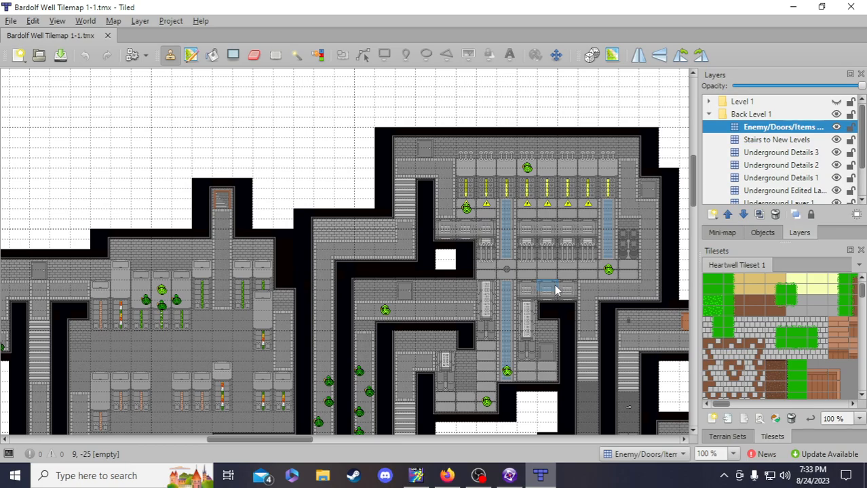
{"action": "scroll", "coordinate": [555, 290], "scroll_direction": "down", "scroll_amount": 2}
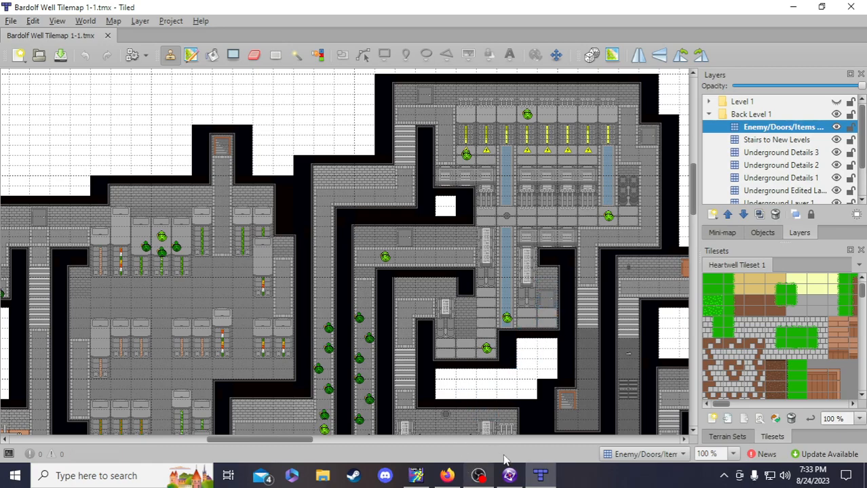
{"action": "scroll", "coordinate": [527, 360], "scroll_direction": "up", "scroll_amount": 2}
{"action": "scroll", "coordinate": [527, 359], "scroll_direction": "down", "scroll_amount": 2}
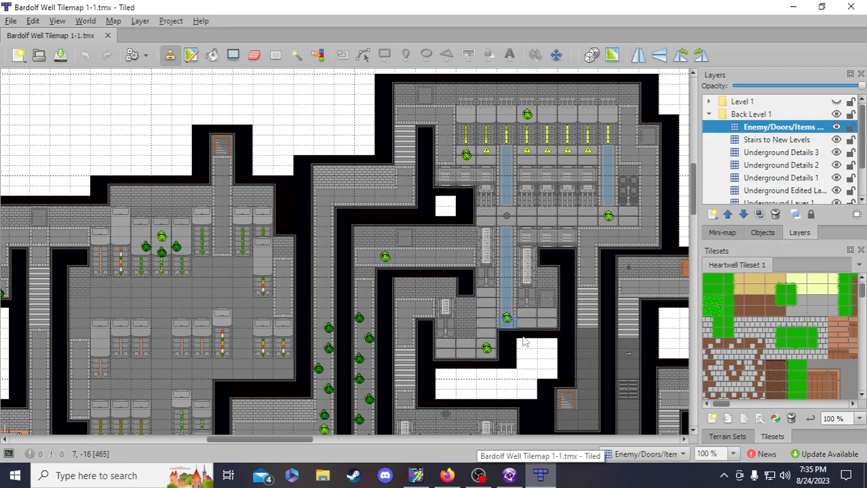
Switch to Clickteam Fusion and maximize its window with the Lower Well event list
{"action": "left_click", "coordinate": [511, 477]}
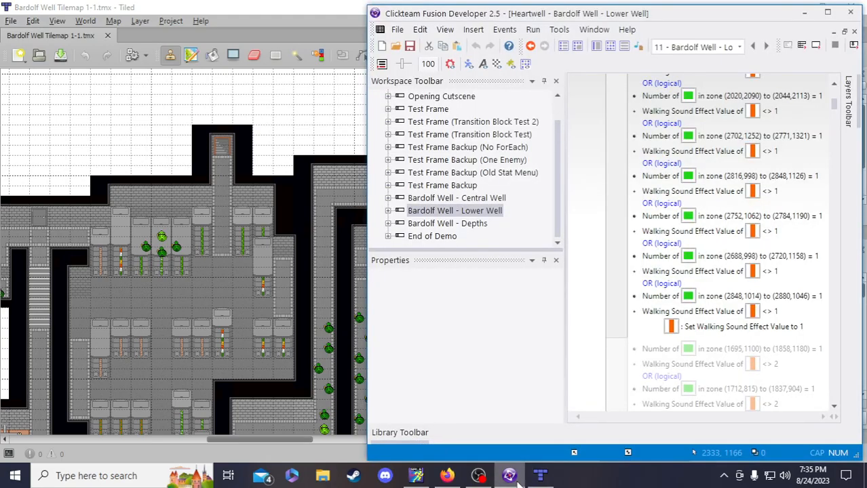
{"action": "left_click", "coordinate": [828, 13]}
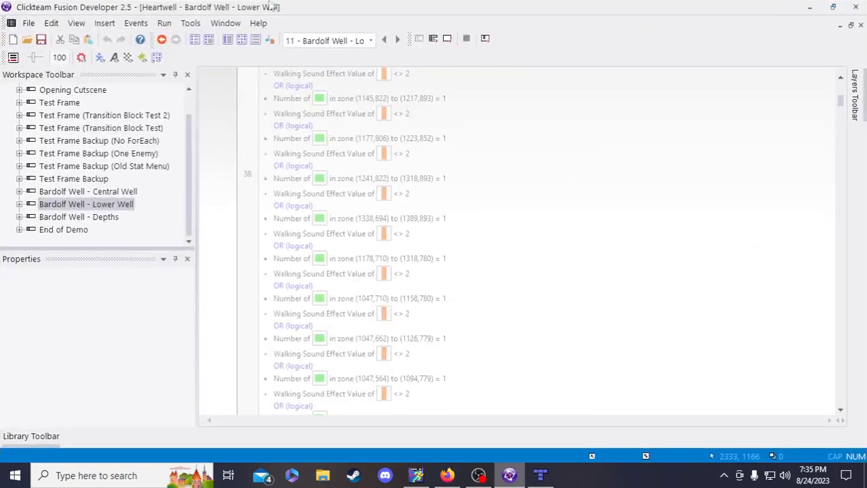
Save the project, then append an OR plus copies of the last Player zone and Walking Sound Effect Value <> 1 conditions to the event
{"action": "left_click", "coordinate": [42, 39]}
{"action": "scroll", "coordinate": [435, 257], "scroll_direction": "up", "scroll_amount": 6}
{"action": "scroll", "coordinate": [436, 257], "scroll_direction": "up", "scroll_amount": 4}
{"action": "scroll", "coordinate": [425, 275], "scroll_direction": "down", "scroll_amount": 1}
{"action": "left_click_drag", "start_coordinate": [292, 286], "coordinate": [302, 314]}
{"action": "left_click_drag", "start_coordinate": [352, 301], "coordinate": [303, 346], "text": "ctrl"}
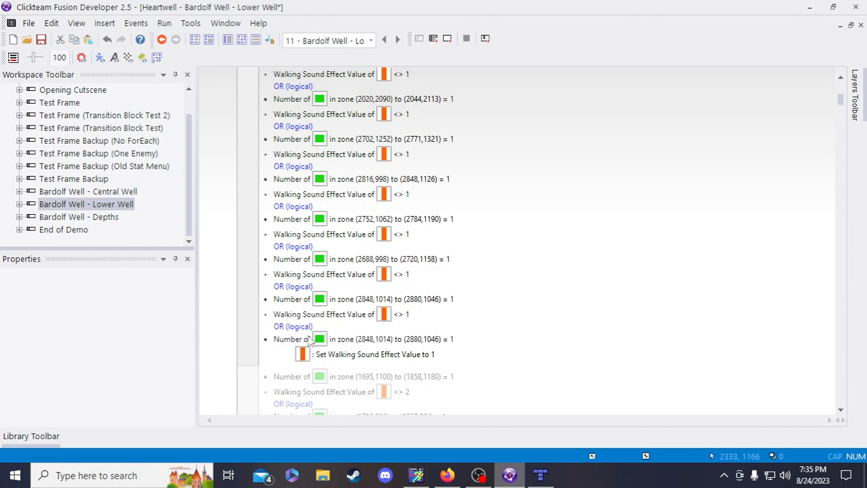
{"action": "left_click_drag", "start_coordinate": [348, 314], "coordinate": [361, 342], "text": "ctrl"}
Move and resize the copied zone over the machine room north of the numbered block, about (2751,766) to (2945,931)
{"action": "double_click", "coordinate": [397, 341]}
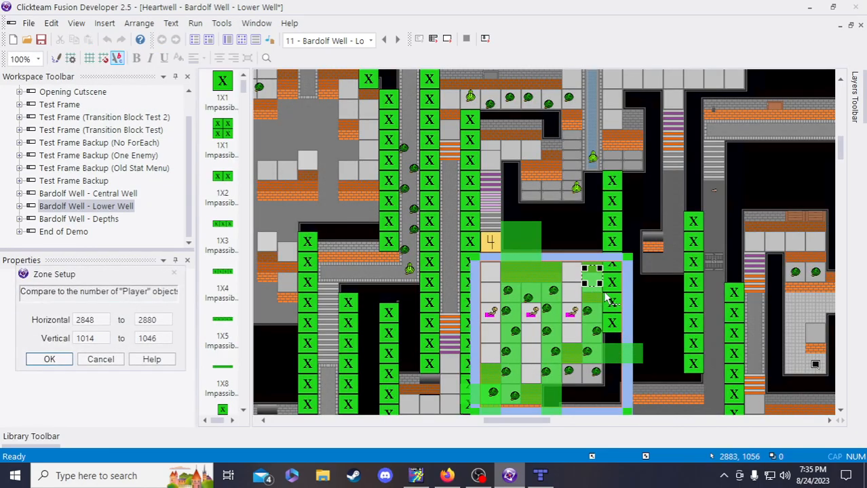
{"action": "left_click_drag", "start_coordinate": [591, 279], "coordinate": [531, 157]}
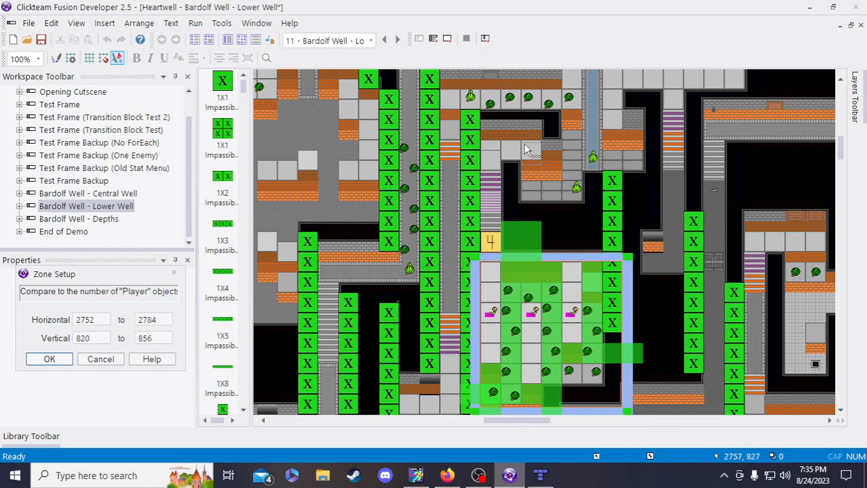
{"action": "left_click_drag", "start_coordinate": [525, 131], "coordinate": [525, 118]}
{"action": "left_click_drag", "start_coordinate": [527, 118], "coordinate": [527, 117]}
{"action": "left_click_drag", "start_coordinate": [524, 110], "coordinate": [525, 111]}
{"action": "left_click_drag", "start_coordinate": [537, 162], "coordinate": [640, 209]}
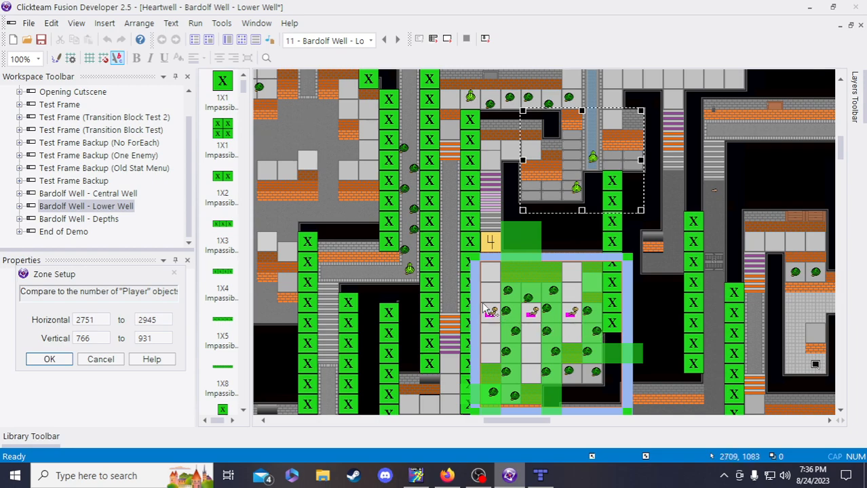
Refine the zone's horizontal start to 2753 and vertical start to 768, check it against the Tiled map, and accept the comparison equal to 1
{"action": "left_click", "coordinate": [102, 320]}
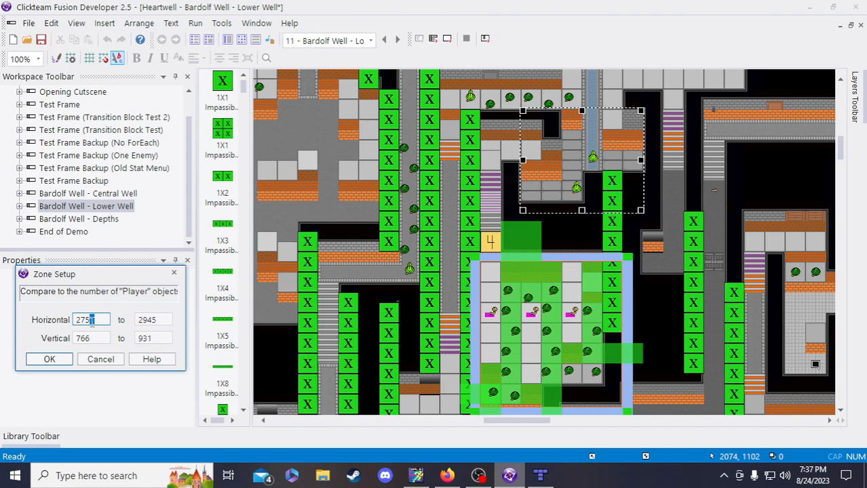
{"action": "type", "text": "3"}
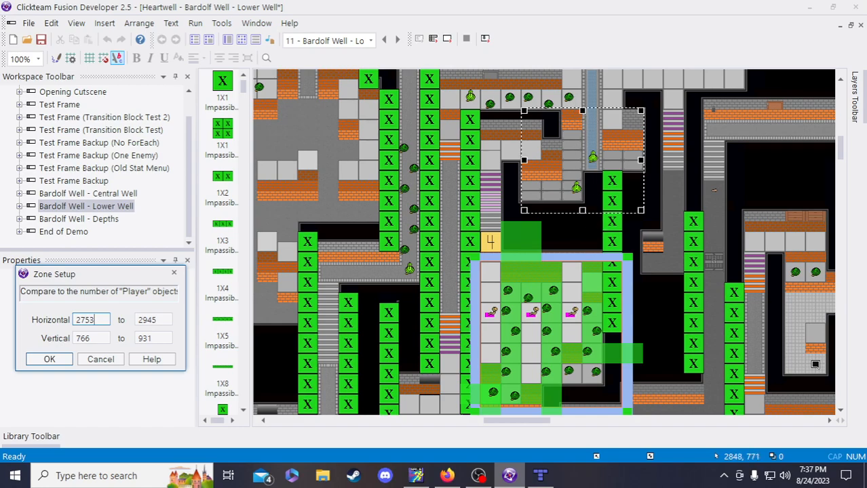
{"action": "left_click_drag", "start_coordinate": [582, 111], "coordinate": [563, 118]}
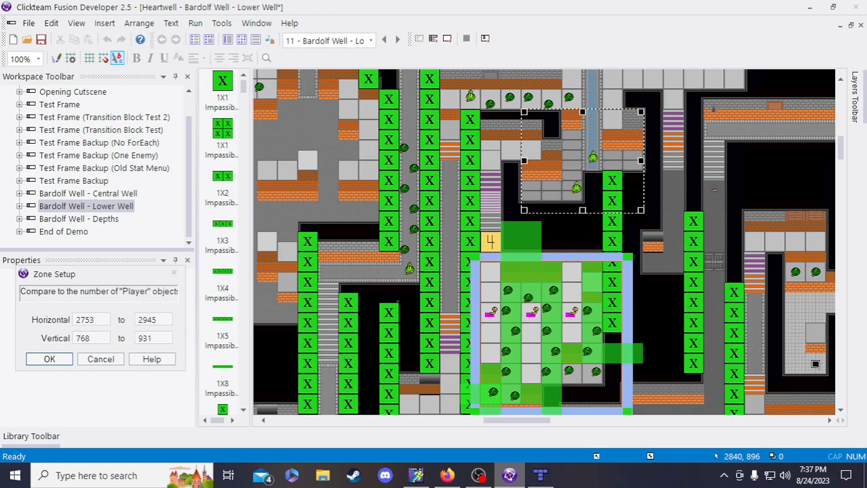
{"action": "left_click", "coordinate": [540, 476]}
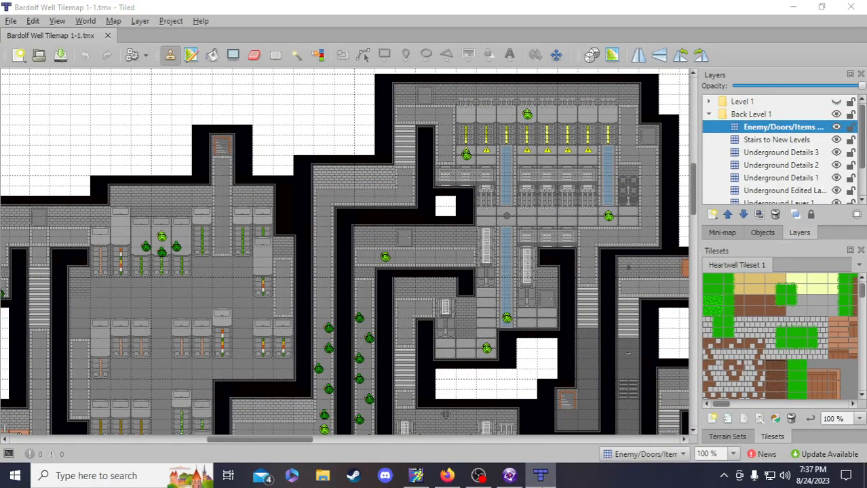
{"action": "left_click", "coordinate": [509, 476]}
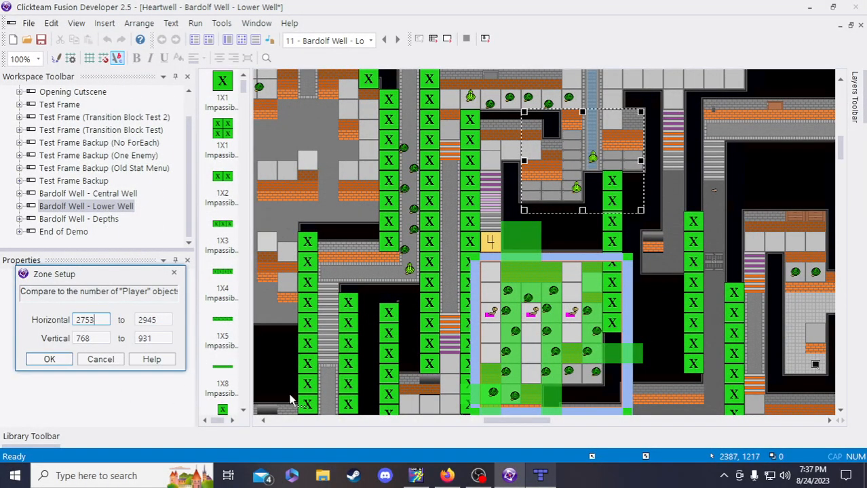
{"action": "left_click", "coordinate": [49, 359]}
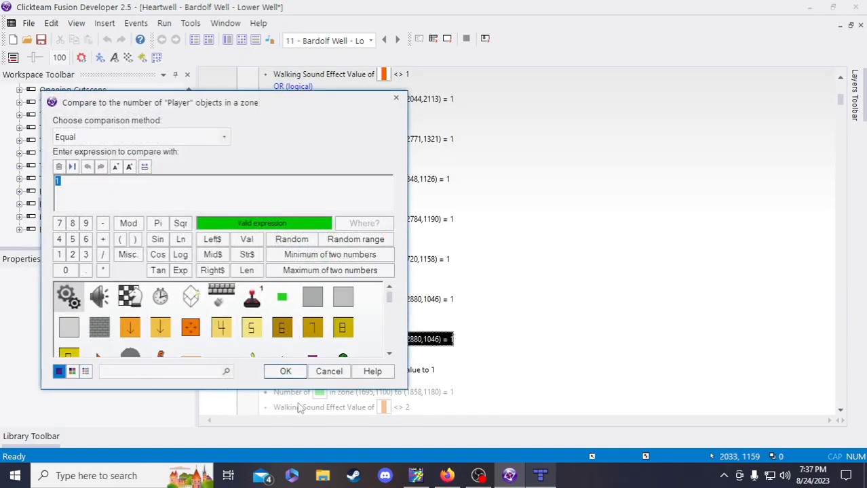
{"action": "left_click", "coordinate": [286, 371]}
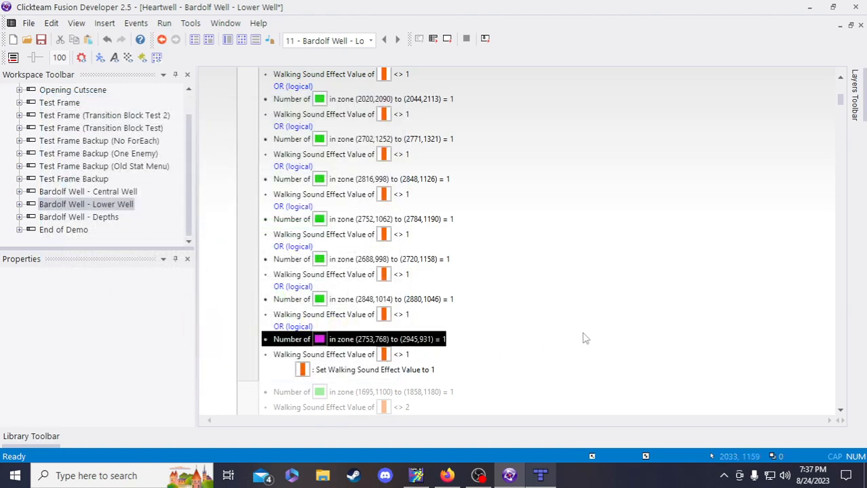
Add another OR (logical) below the conditions of the Walking Sound Effect Value 1 event and save the project
{"action": "left_click", "coordinate": [41, 39]}
{"action": "left_click_drag", "start_coordinate": [301, 327], "coordinate": [302, 354]}
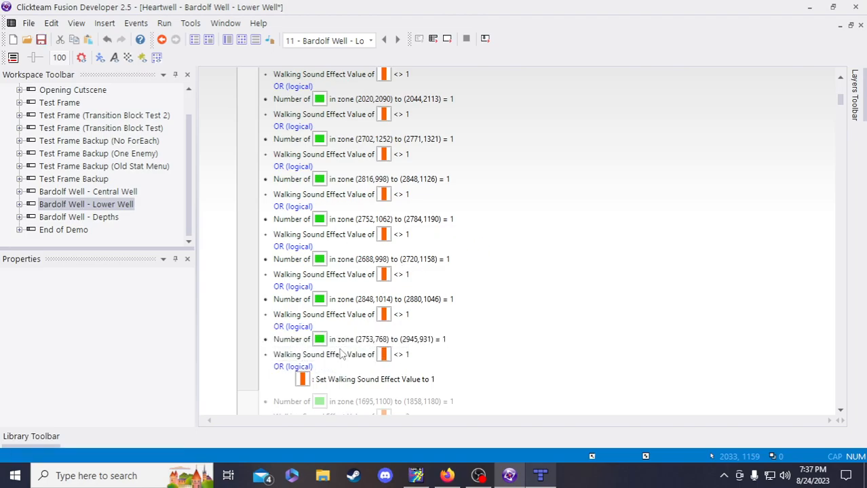
{"action": "scroll", "coordinate": [428, 268], "scroll_direction": "down", "scroll_amount": 2}
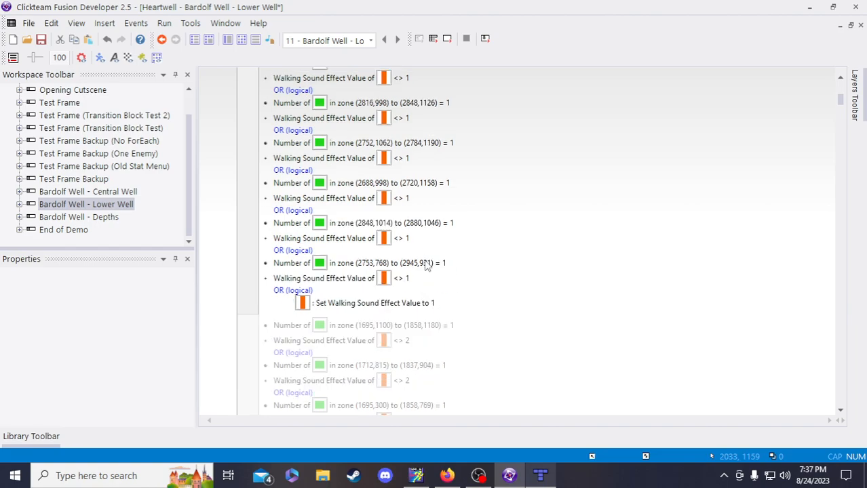
{"action": "left_click", "coordinate": [41, 39]}
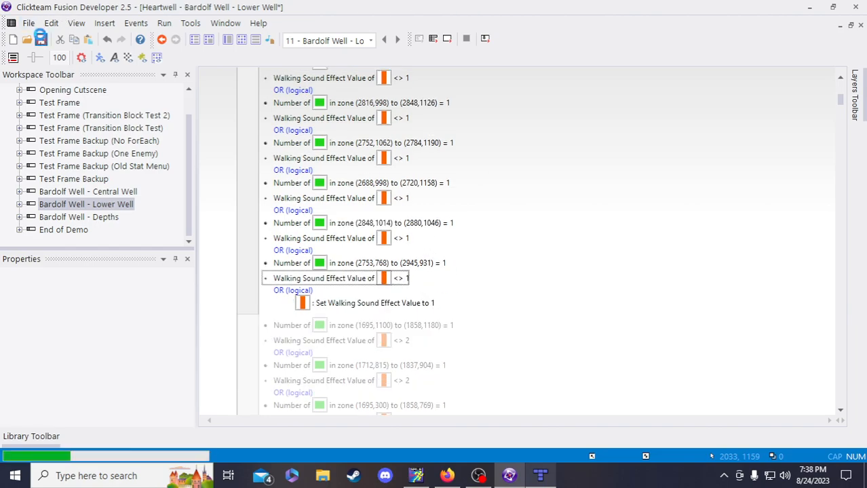
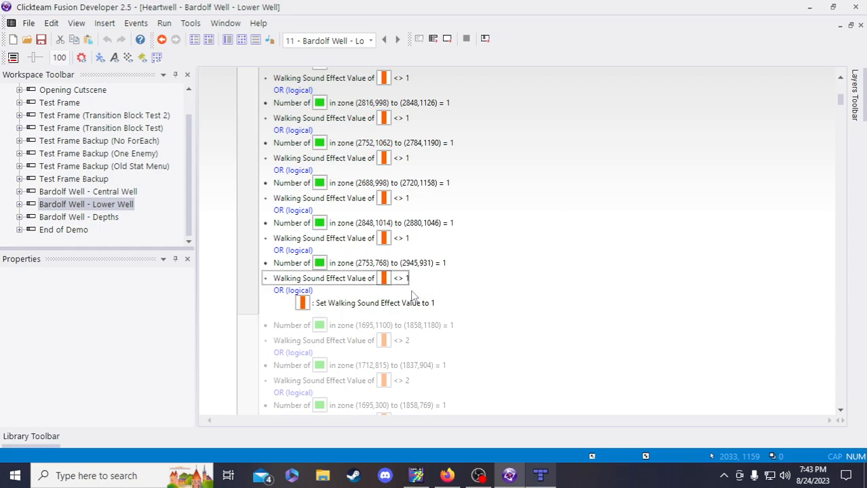
Check the Tiled map, then copy the (2753,768) to (2945,931) zone and Walking Sound Effect Value <> 1 conditions below the new OR, zone first
{"action": "left_click", "coordinate": [539, 476]}
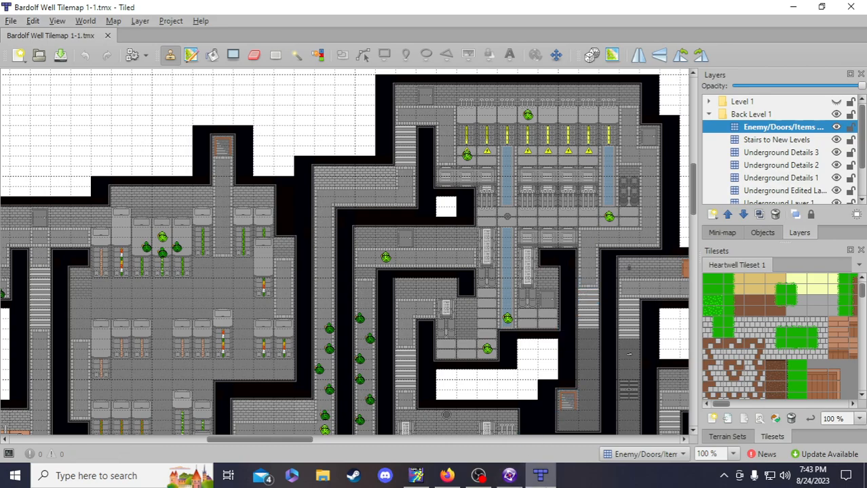
{"action": "left_click", "coordinate": [509, 475]}
{"action": "left_click", "coordinate": [359, 264]}
{"action": "key", "text": "ctrl+c"}
{"action": "left_click", "coordinate": [302, 293]}
{"action": "key", "text": "ctrl+v"}
{"action": "left_click_drag", "start_coordinate": [304, 304], "coordinate": [302, 293]}
{"action": "left_click", "coordinate": [304, 278]}
{"action": "key", "text": "ctrl+c"}
{"action": "left_click", "coordinate": [359, 307]}
{"action": "key", "text": "ctrl+v"}
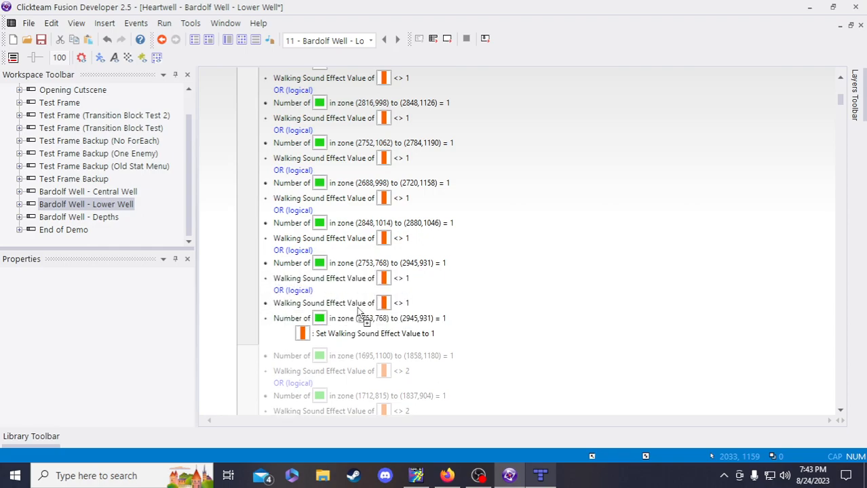
{"action": "left_click_drag", "start_coordinate": [359, 311], "coordinate": [370, 323]}
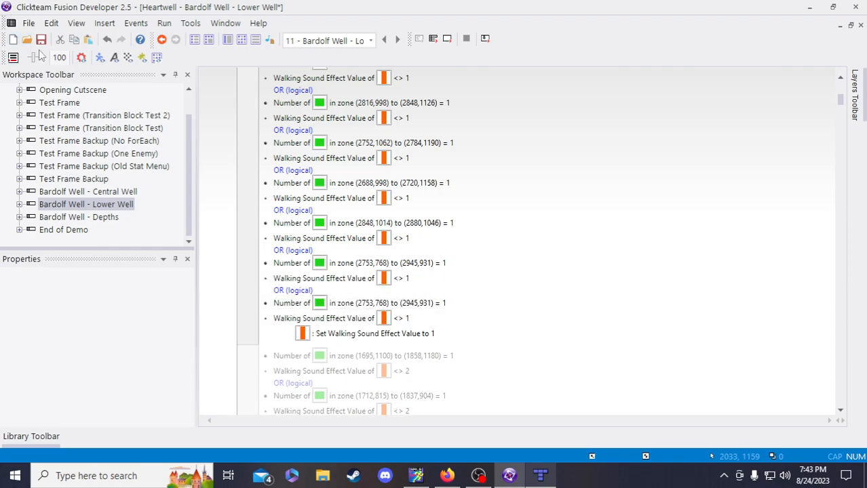
{"action": "double_click", "coordinate": [439, 304]}
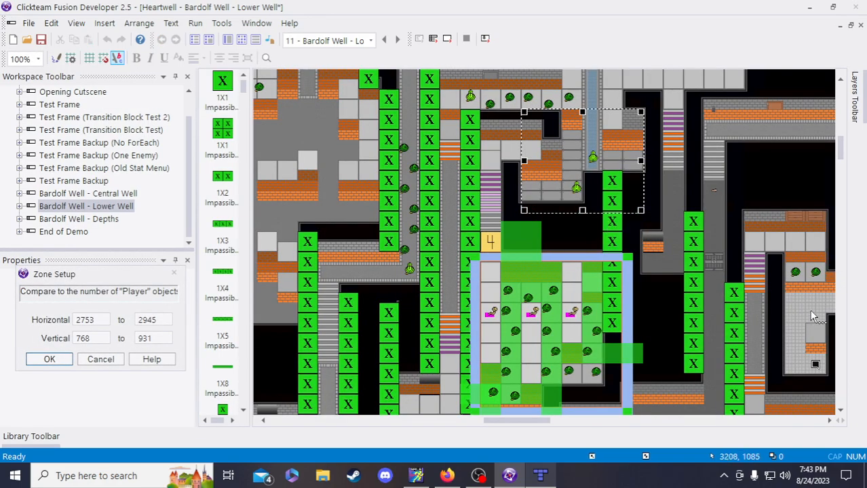
{"action": "scroll", "coordinate": [807, 309], "scroll_direction": "up", "scroll_amount": 3}
{"action": "left_click_drag", "start_coordinate": [617, 308], "coordinate": [632, 198]}
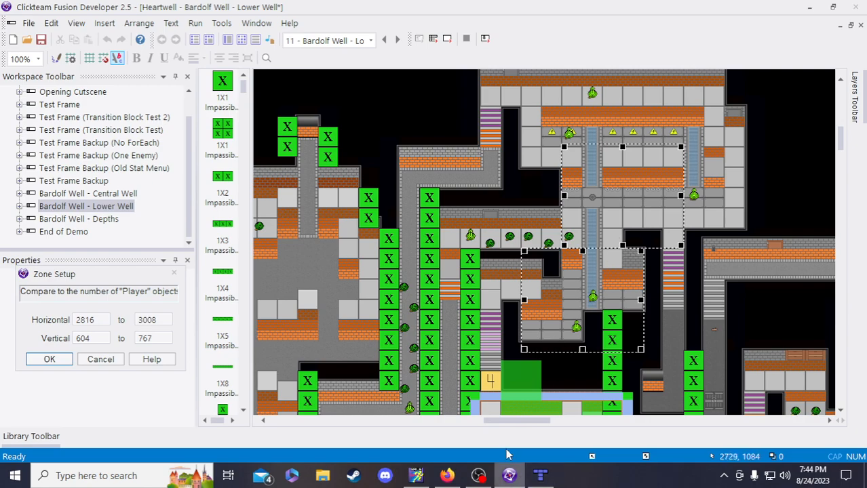
{"action": "left_click", "coordinate": [100, 360]}
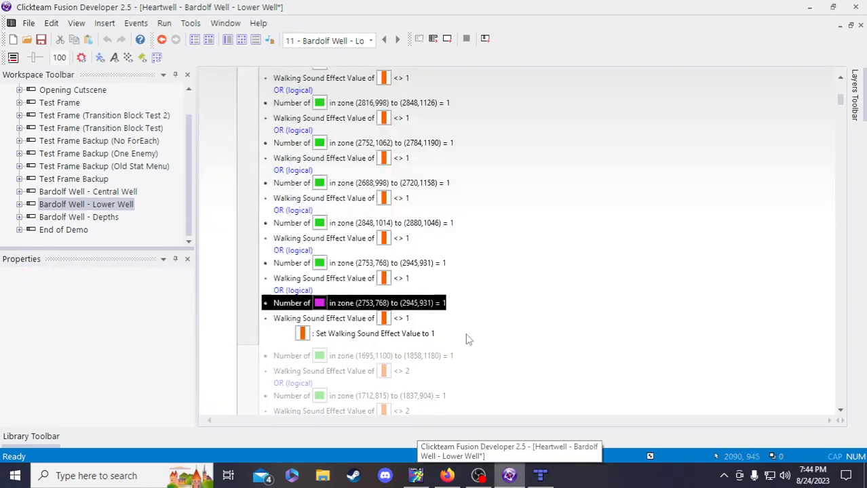
Edit the duplicated last zone, setting its vertical end to 731 and its horizontal start to 2817
{"action": "double_click", "coordinate": [411, 303]}
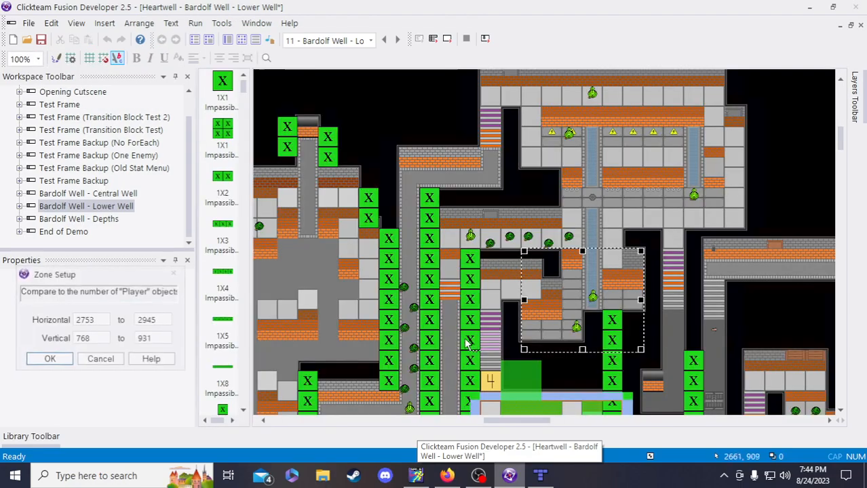
{"action": "left_click", "coordinate": [145, 339]}
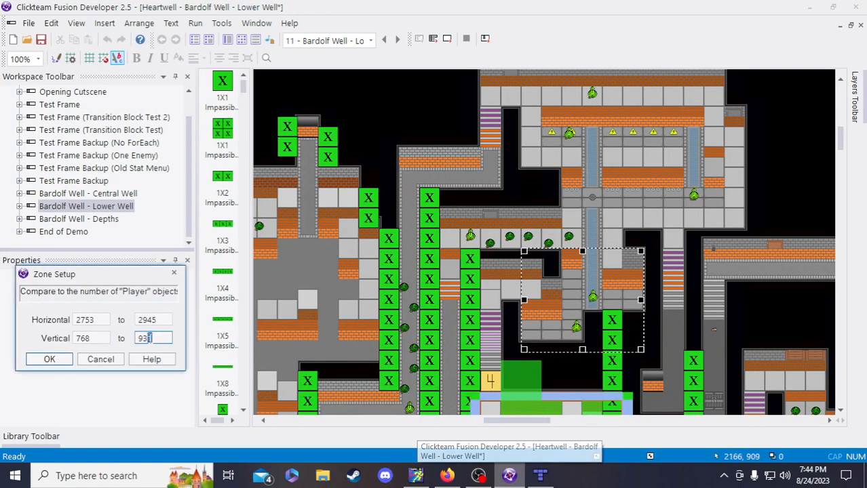
{"action": "left_click_drag", "start_coordinate": [143, 338], "coordinate": [138, 338]}
{"action": "type", "text": "7"}
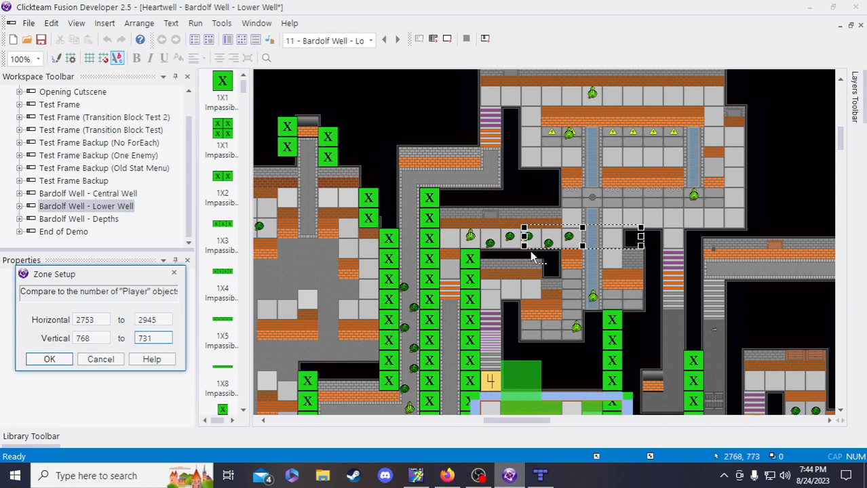
{"action": "left_click_drag", "start_coordinate": [95, 320], "coordinate": [87, 319]}
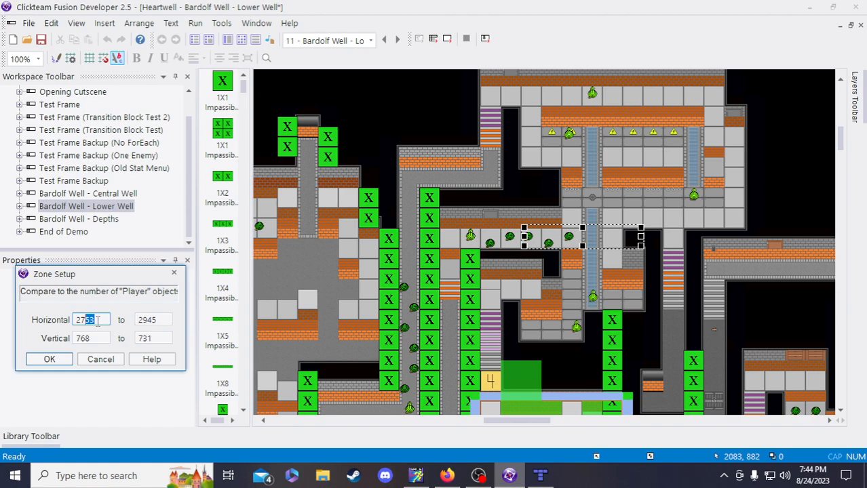
{"action": "left_click_drag", "start_coordinate": [97, 320], "coordinate": [81, 319]}
{"action": "type", "text": "817"}
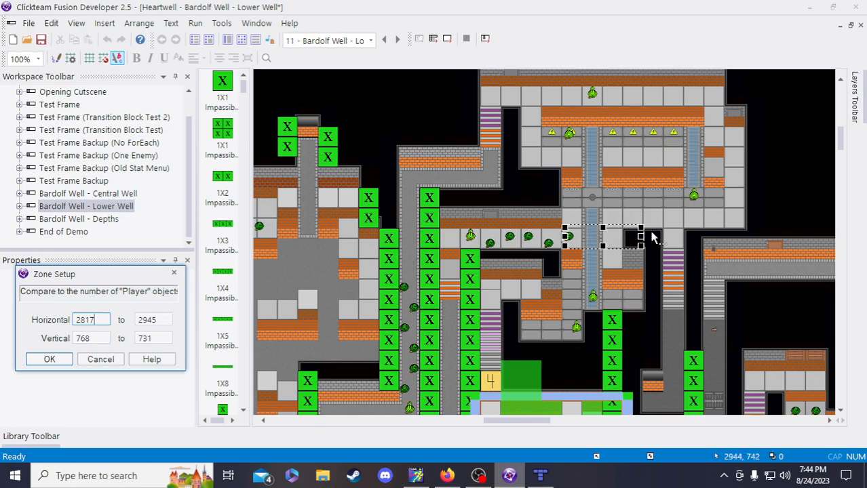
Compare with the Tiled map, set the zone's horizontal end to 2977, extend its upper edge to about 486, and accept the condition
{"action": "left_click", "coordinate": [541, 476]}
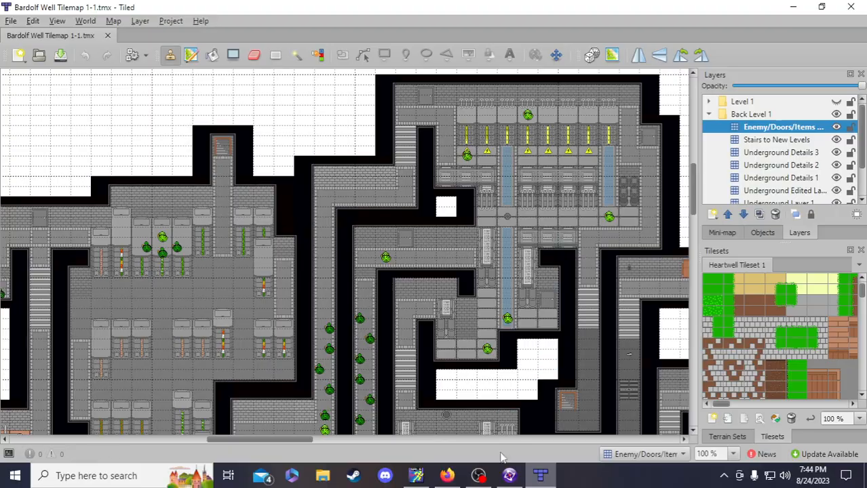
{"action": "left_click", "coordinate": [510, 476]}
{"action": "key", "text": "Tab"}
{"action": "left_click_drag", "start_coordinate": [155, 319], "coordinate": [148, 319]}
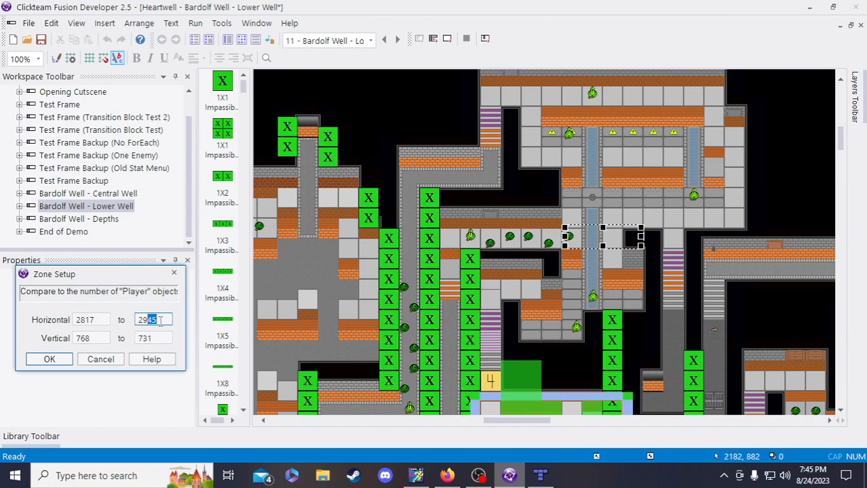
{"action": "type", "text": "77"}
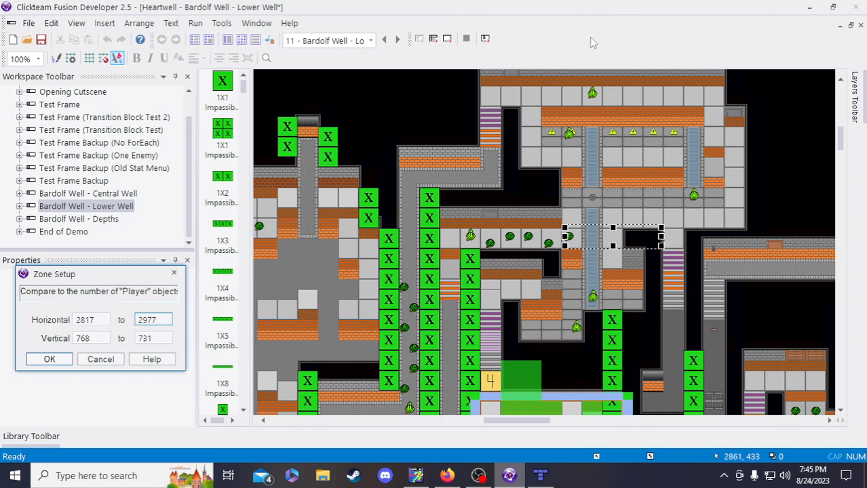
{"action": "left_click_drag", "start_coordinate": [614, 228], "coordinate": [613, 71]}
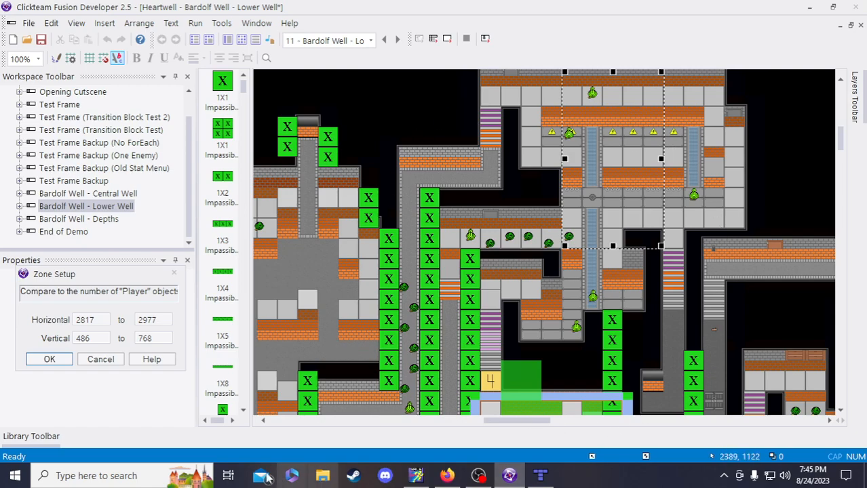
{"action": "left_click", "coordinate": [58, 360]}
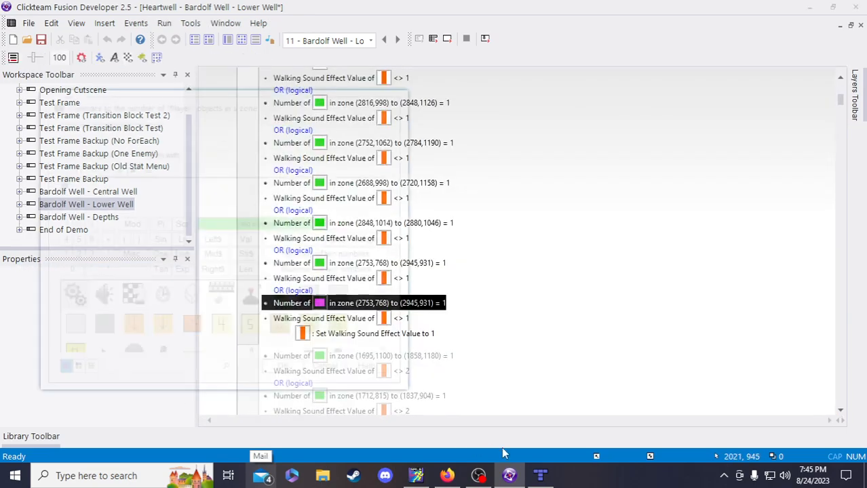
{"action": "left_click", "coordinate": [285, 371]}
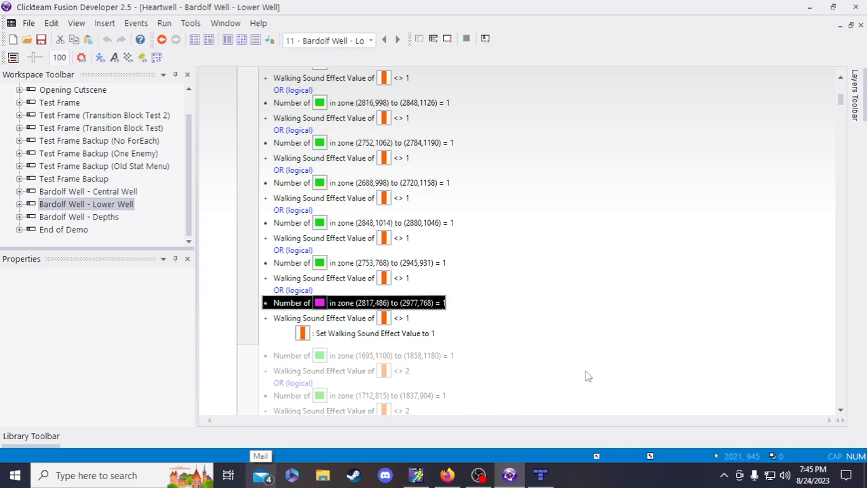
Compare with the Tiled map, reopen the (2817,486) to (2977,768) zone condition and bring its upper edge down to about 624
{"action": "left_click", "coordinate": [546, 479]}
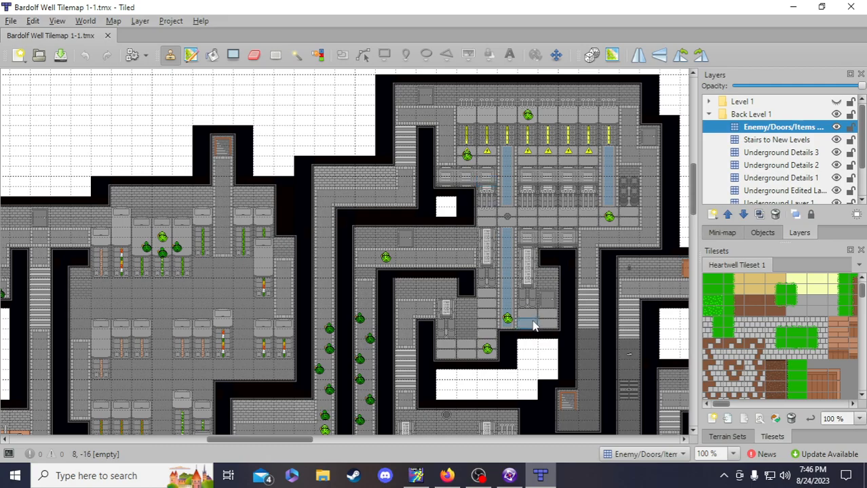
{"action": "left_click", "coordinate": [509, 476]}
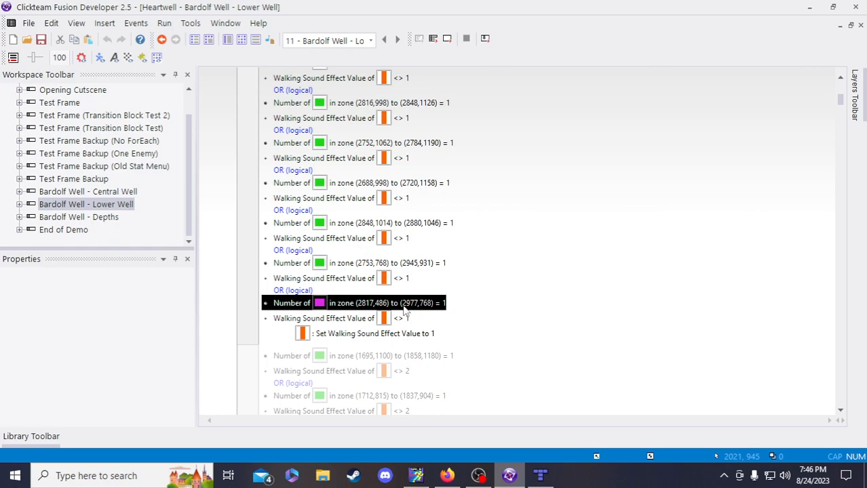
{"action": "double_click", "coordinate": [404, 306]}
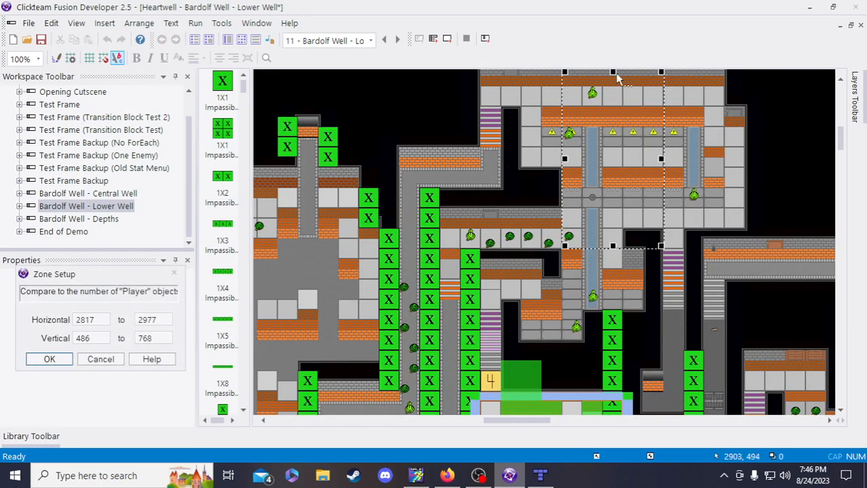
{"action": "left_click_drag", "start_coordinate": [612, 72], "coordinate": [613, 161]}
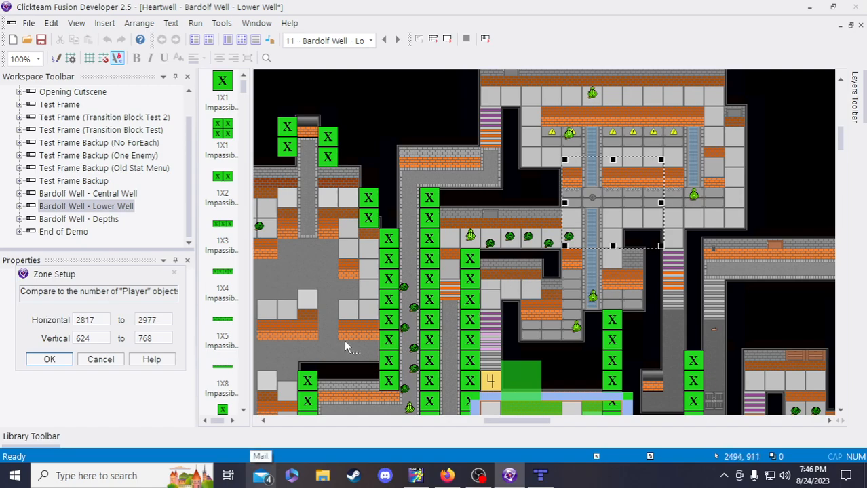
{"action": "double_click", "coordinate": [106, 337]}
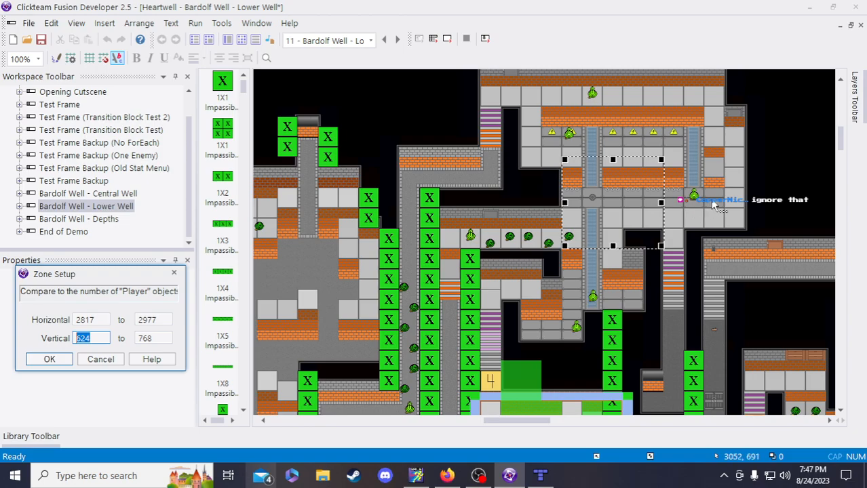
Check the Tiled map again, accept the zone with its comparison equal to 1, and save the project
{"action": "left_click", "coordinate": [541, 477]}
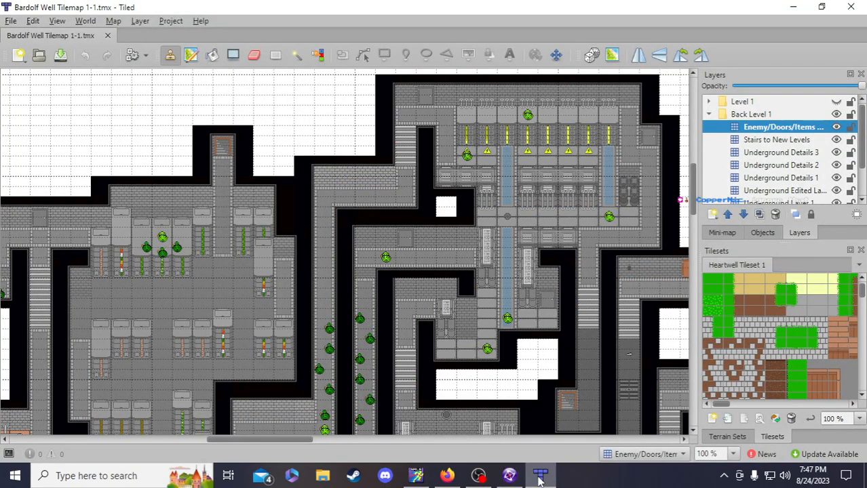
{"action": "left_click", "coordinate": [540, 477]}
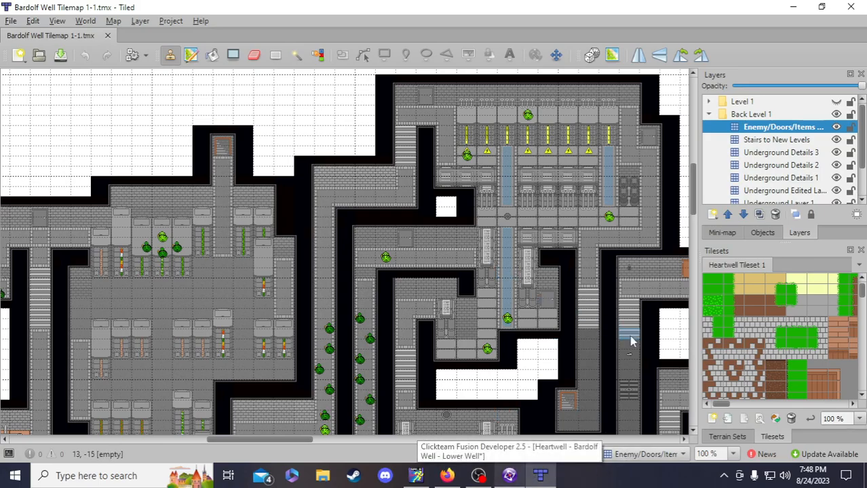
{"action": "left_click", "coordinate": [509, 475]}
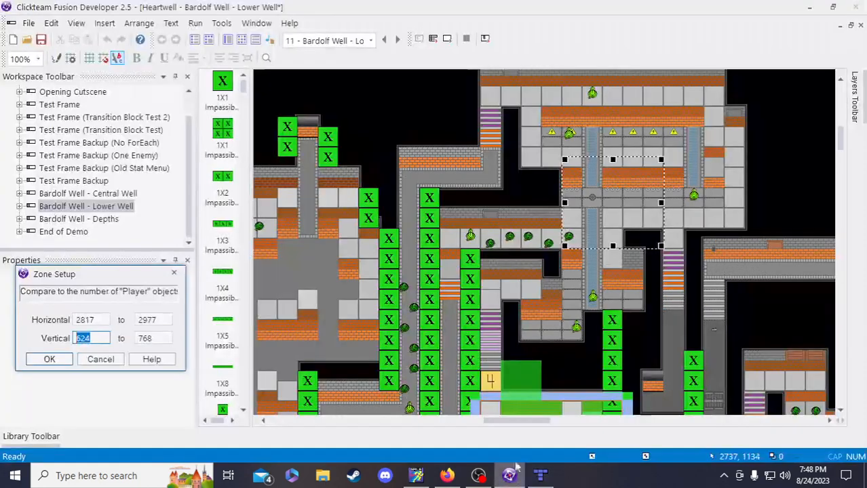
{"action": "left_click", "coordinate": [49, 359]}
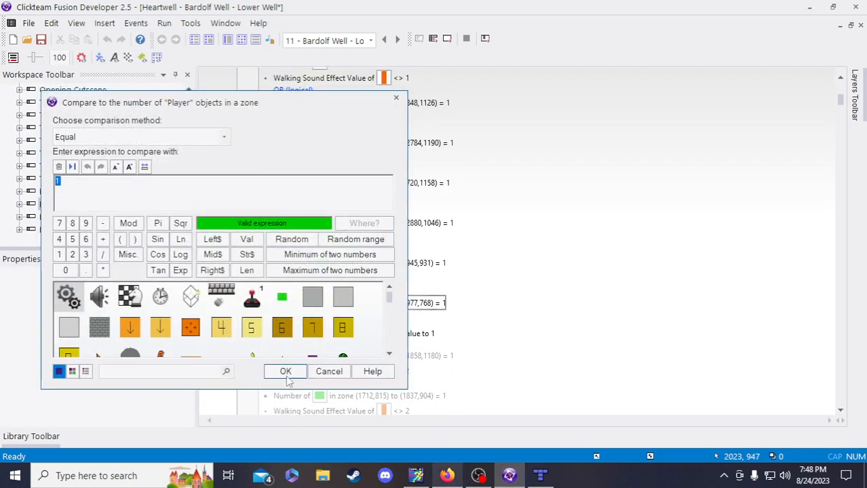
{"action": "left_click", "coordinate": [285, 371]}
{"action": "left_click", "coordinate": [42, 39]}
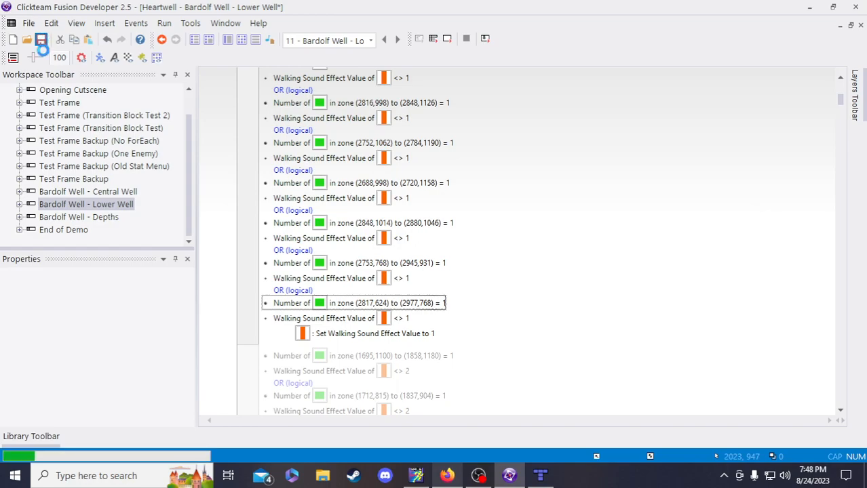
Copy the last OR (logical) and place the duplicate below the final Walking Sound Effect Value <> 1 condition
{"action": "left_click", "coordinate": [290, 290]}
{"action": "left_click", "coordinate": [293, 319]}
{"action": "key", "text": "ctrl+v"}
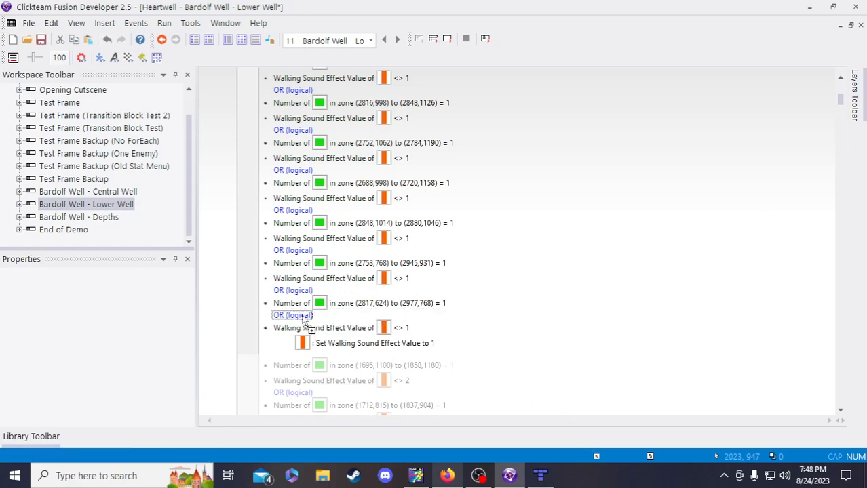
{"action": "left_click_drag", "start_coordinate": [303, 316], "coordinate": [304, 324]}
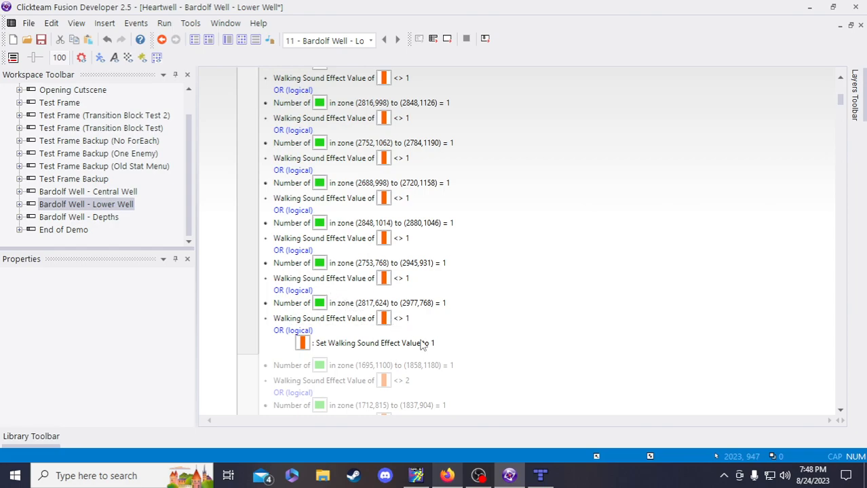
Copy the (2817,624) to (2977,768) zone and Walking Sound Effect Value <> 1 conditions below the new OR, zone first
{"action": "left_click", "coordinate": [362, 303]}
{"action": "key", "text": "ctrl+c"}
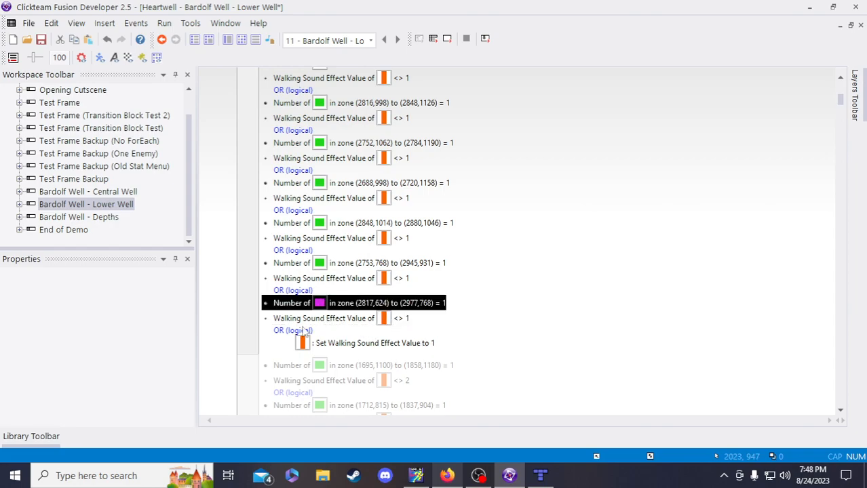
{"action": "left_click", "coordinate": [303, 331]}
{"action": "key", "text": "ctrl+v"}
{"action": "left_click_drag", "start_coordinate": [300, 346], "coordinate": [293, 337]}
{"action": "left_click", "coordinate": [349, 319]}
{"action": "key", "text": "ctrl+c"}
{"action": "left_click", "coordinate": [350, 342]}
{"action": "key", "text": "ctrl+v"}
{"action": "left_click_drag", "start_coordinate": [354, 353], "coordinate": [356, 339]}
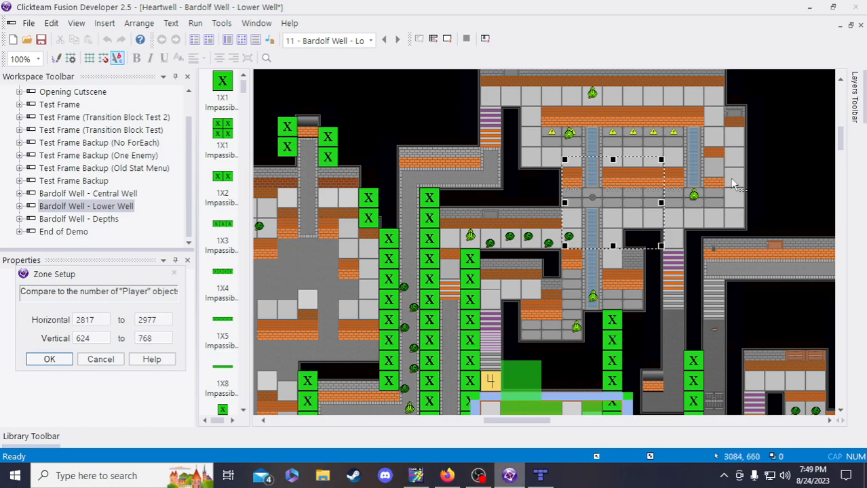
Compare the duplicated zone with the Tiled map, then set its horizontal start to 2977 and its horizontal end to 2987
{"action": "key", "text": "alt+Tab"}
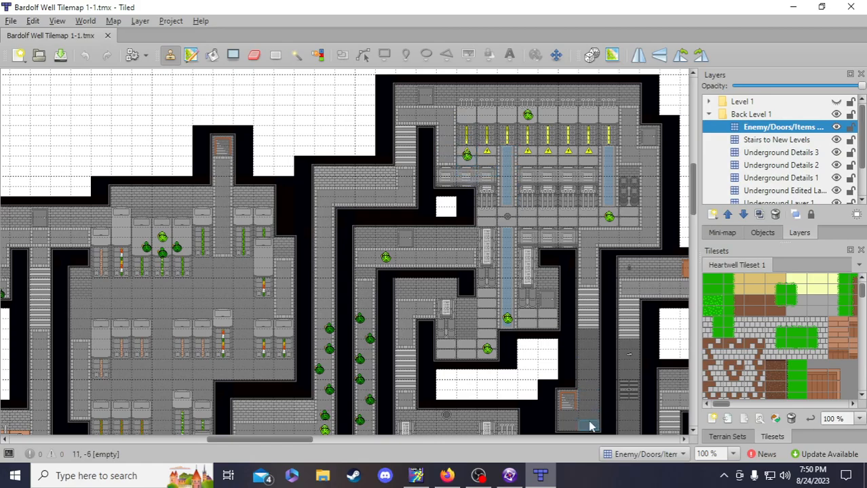
{"action": "left_click", "coordinate": [511, 476]}
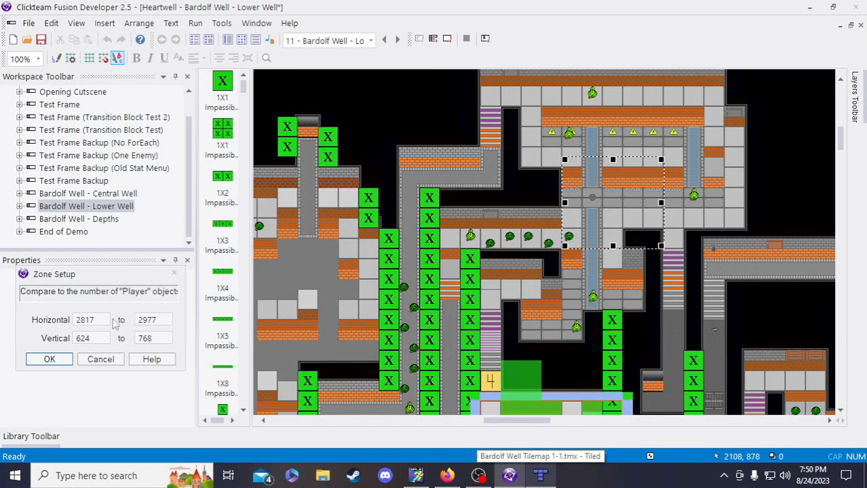
{"action": "left_click", "coordinate": [575, 204]}
{"action": "left_click", "coordinate": [692, 206]}
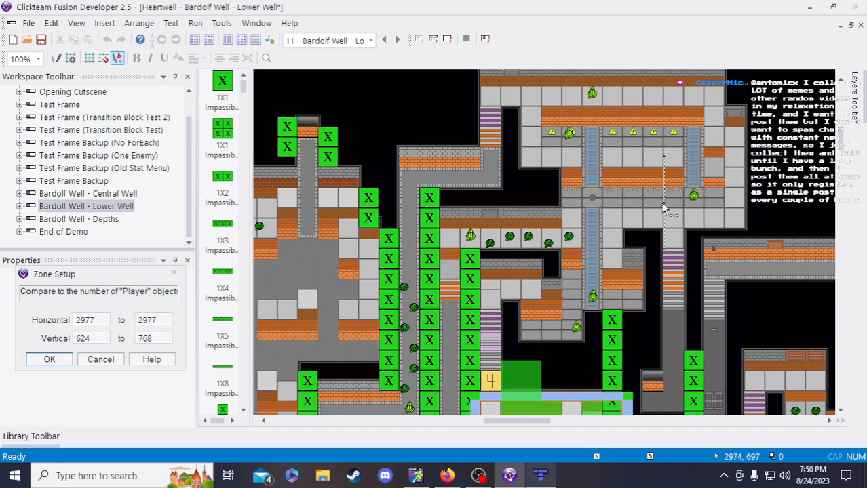
{"action": "left_click_drag", "start_coordinate": [154, 321], "coordinate": [149, 321]}
{"action": "type", "text": "32"}
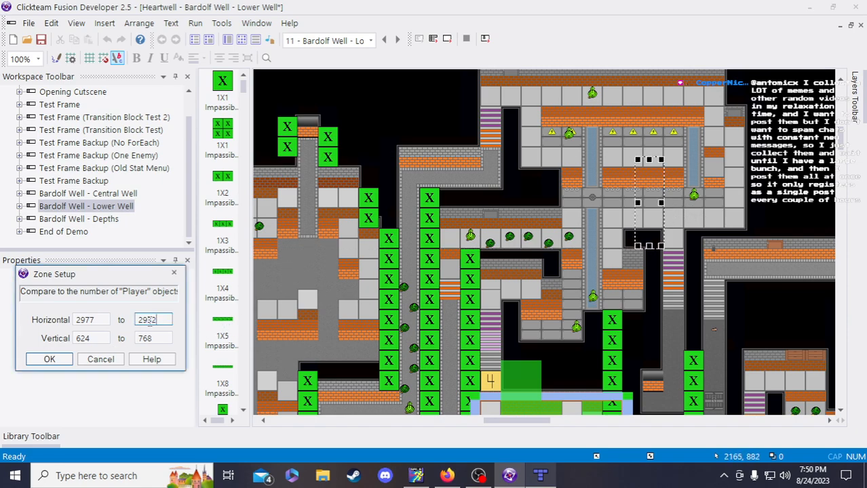
{"action": "left_click_drag", "start_coordinate": [163, 320], "coordinate": [148, 320]}
{"action": "type", "text": "87"}
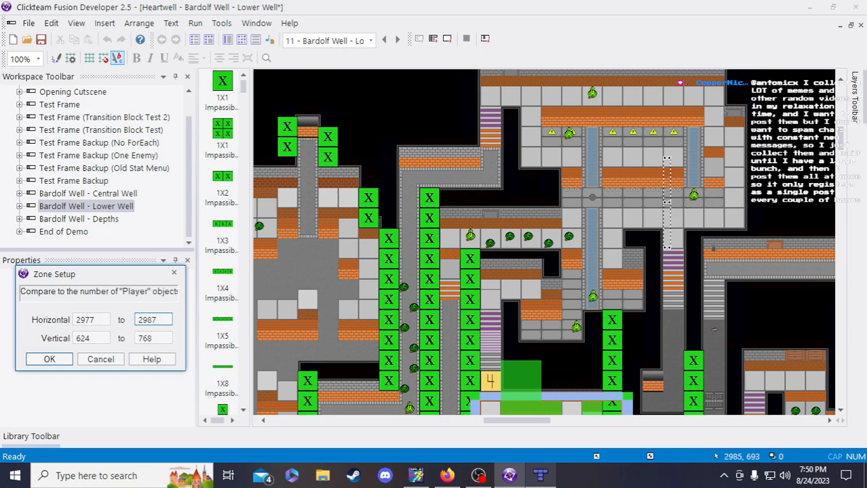
Stretch the zone's horizontal end to about 3073, raise its lower edge to about 704, and compare with the Tiled map
{"action": "left_click_drag", "start_coordinate": [670, 198], "coordinate": [679, 201]}
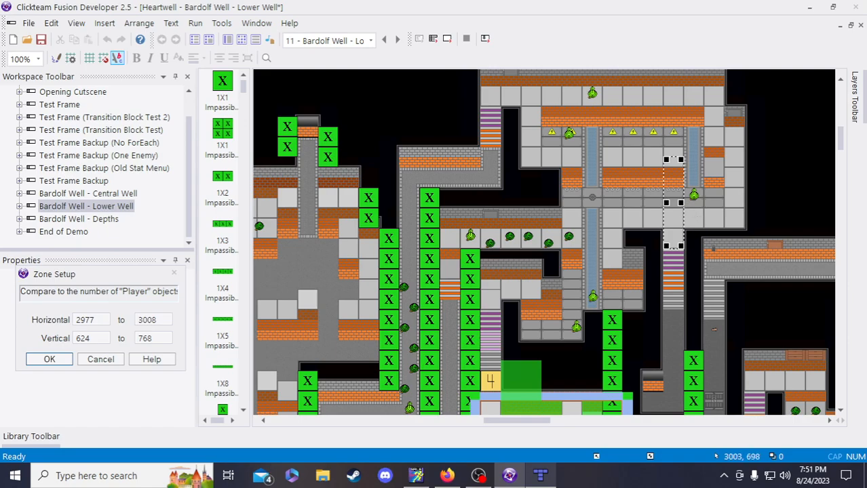
{"action": "left_click_drag", "start_coordinate": [682, 203], "coordinate": [724, 209]}
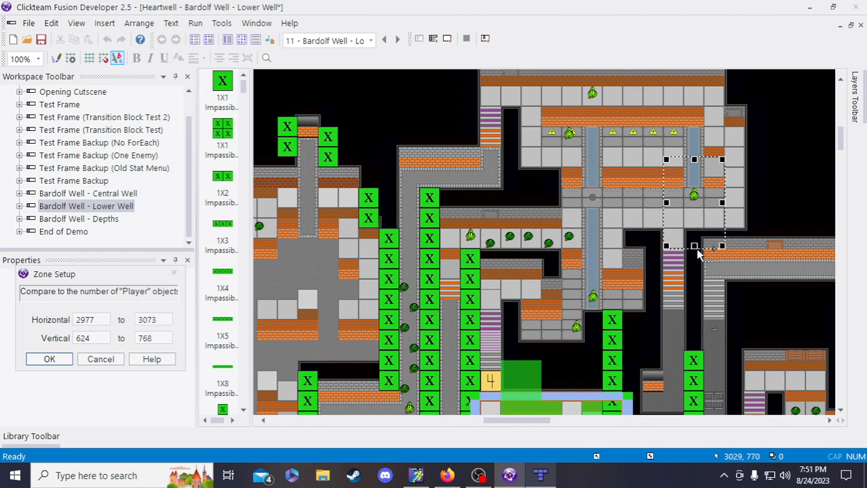
{"action": "left_click_drag", "start_coordinate": [694, 247], "coordinate": [687, 206]}
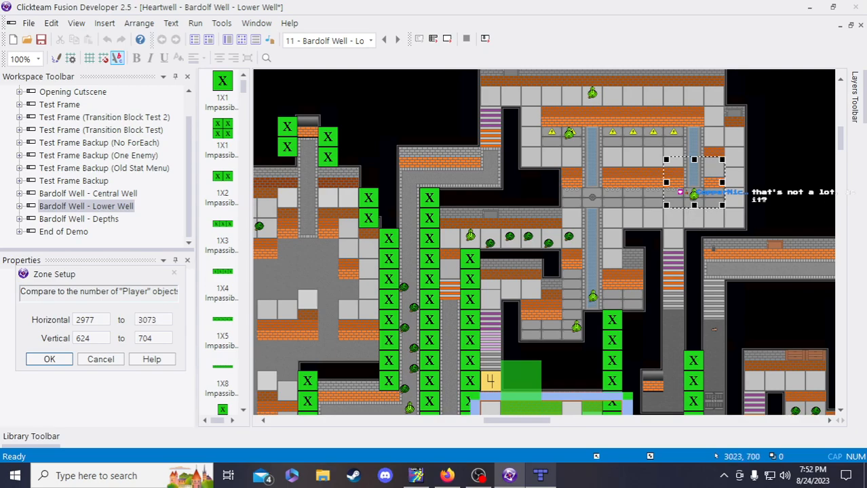
{"action": "left_click_drag", "start_coordinate": [694, 205], "coordinate": [697, 205]}
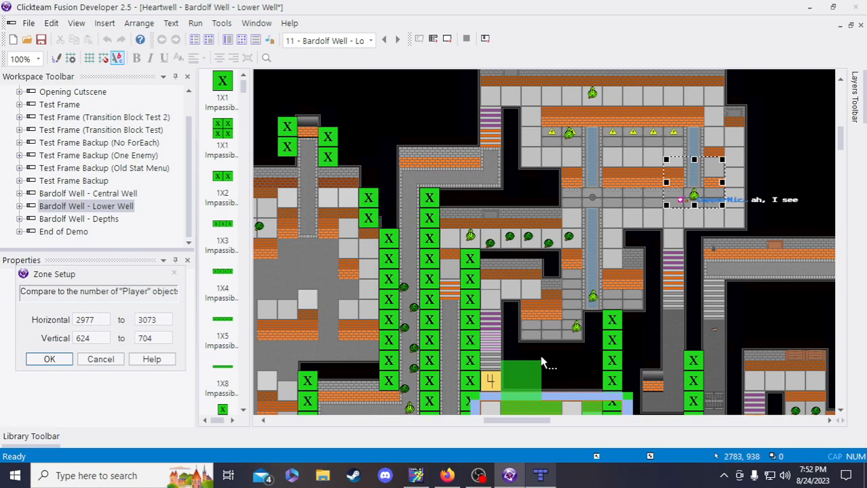
{"action": "left_click", "coordinate": [541, 476]}
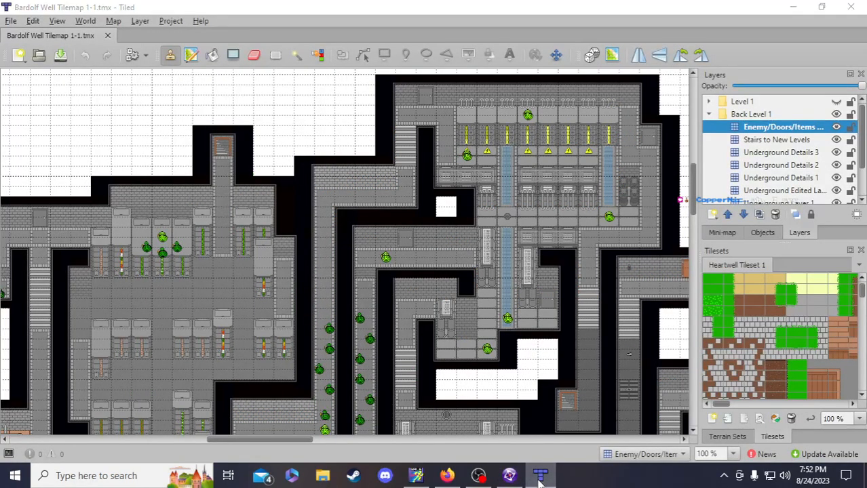
{"action": "left_click", "coordinate": [541, 476]}
{"action": "left_click", "coordinate": [542, 476]}
{"action": "left_click", "coordinate": [547, 475]}
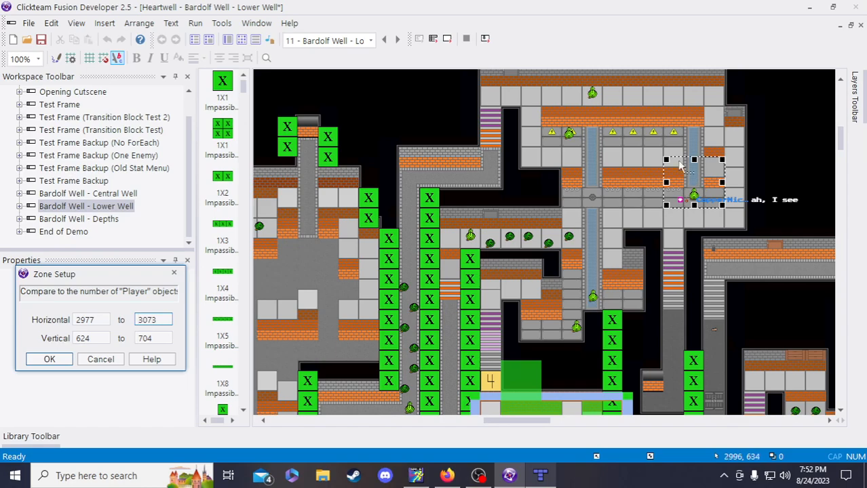
Set the zone's horizontal end to 3065 and its vertical range to 614 through 694
{"action": "left_click", "coordinate": [692, 163]}
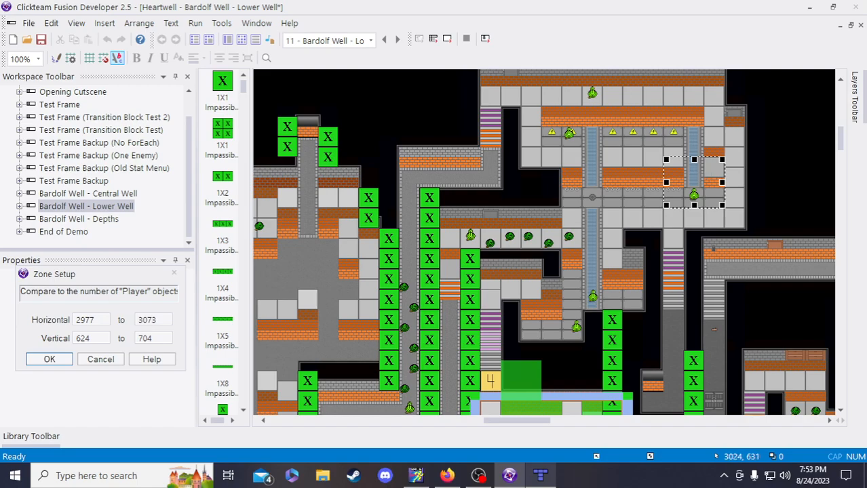
{"action": "mouse_move", "coordinate": [694, 162]}
{"action": "left_mouse_down"}
{"action": "mouse_move", "coordinate": [694, 175]}
{"action": "mouse_move", "coordinate": [690, 165]}
{"action": "left_mouse_up"}
{"action": "left_click_drag", "start_coordinate": [723, 183], "coordinate": [723, 188]}
{"action": "left_click_drag", "start_coordinate": [162, 317], "coordinate": [150, 322]}
{"action": "type", "text": "65"}
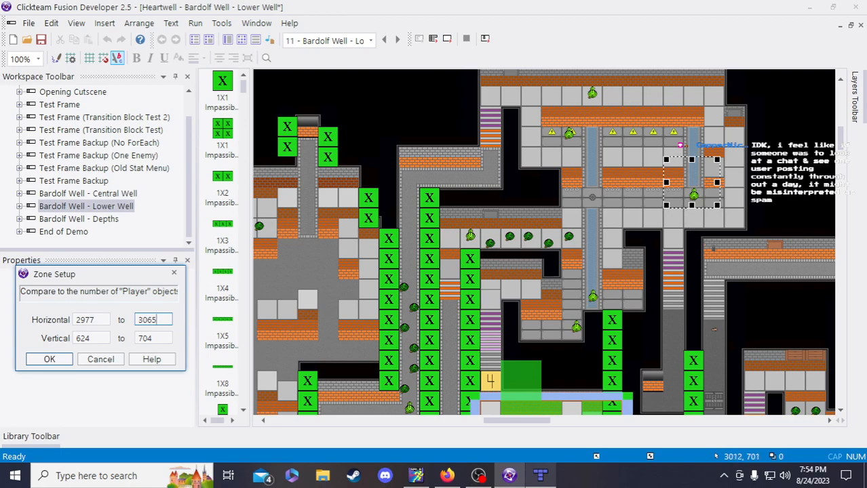
{"action": "left_click", "coordinate": [82, 338]}
{"action": "type", "text": "1"}
{"action": "key", "text": "Tab"}
{"action": "type", "text": "694"}
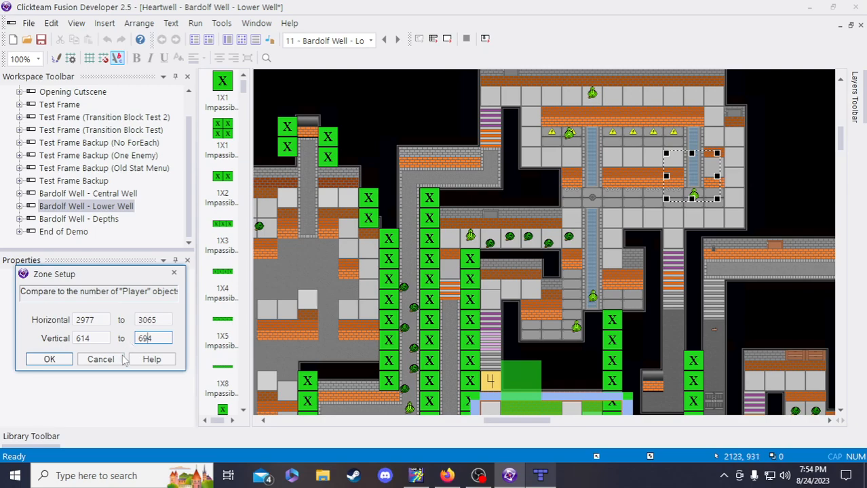
Review the zone's vertical limits, then accept the zone and its comparison equal to 1
{"action": "left_click", "coordinate": [99, 339]}
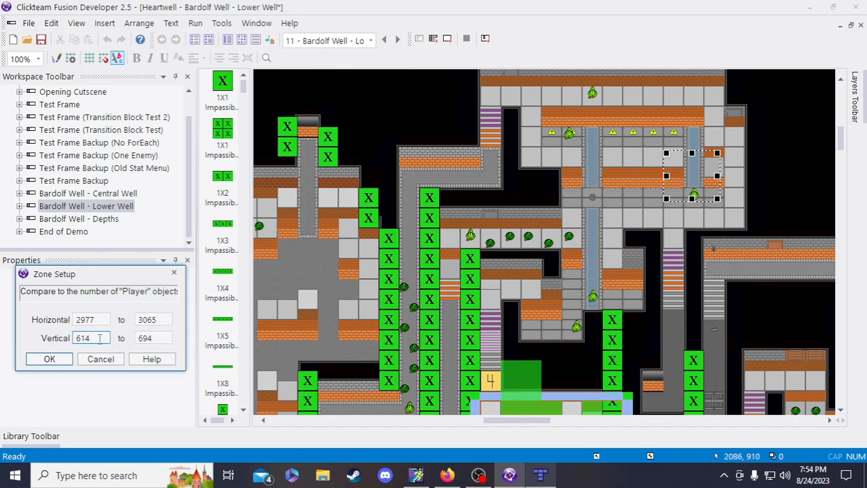
{"action": "left_click", "coordinate": [152, 339]}
{"action": "left_click", "coordinate": [99, 343]}
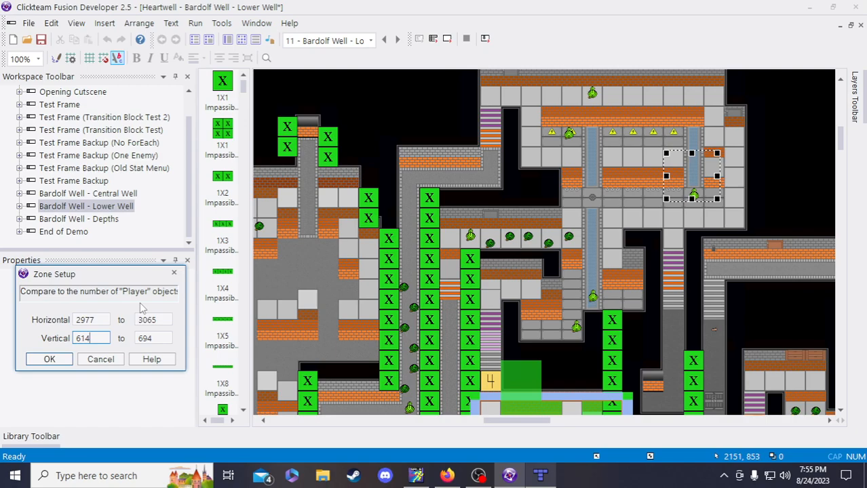
{"action": "left_click_drag", "start_coordinate": [104, 273], "coordinate": [106, 274]}
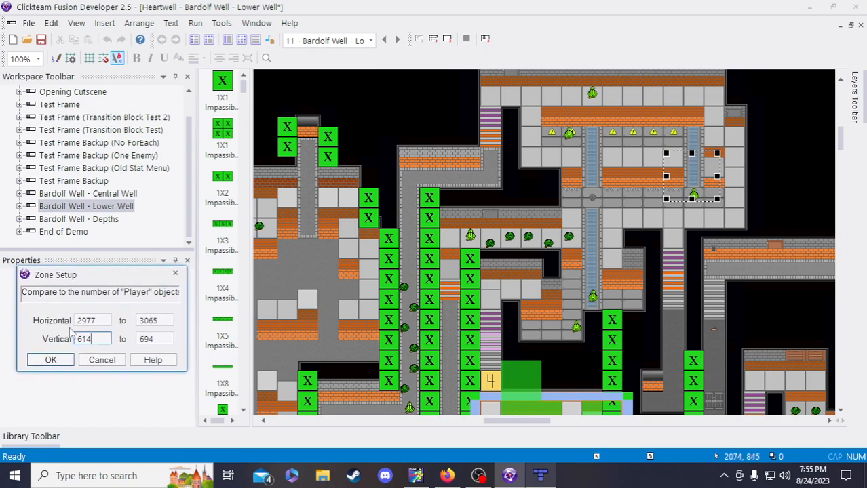
{"action": "left_click", "coordinate": [51, 360]}
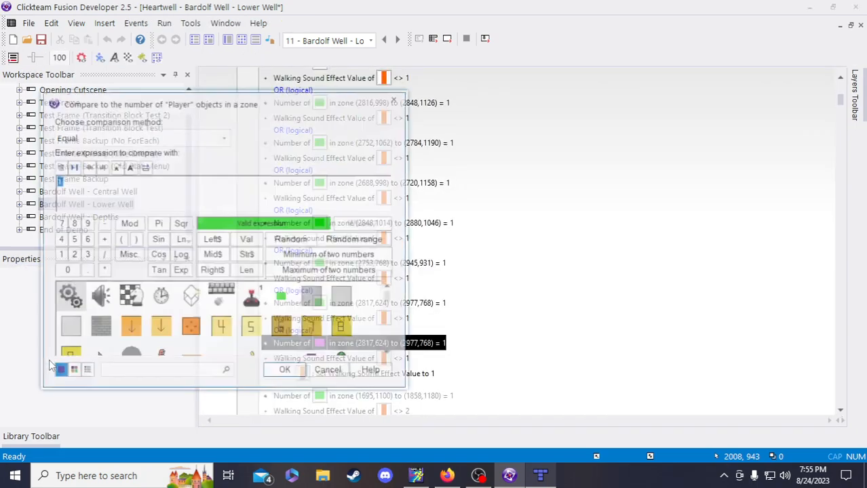
{"action": "left_click", "coordinate": [284, 371]}
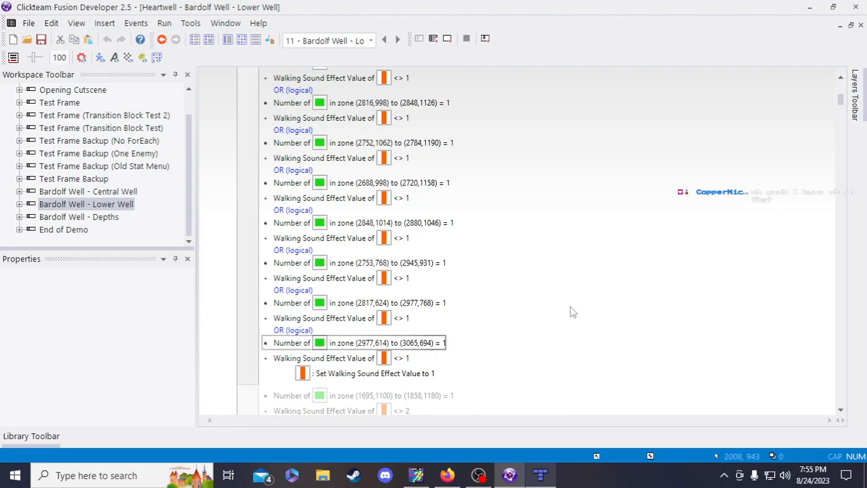
Open the Lower Well frame layout and examine the machine room and the area east of it
{"action": "left_click", "coordinate": [228, 41]}
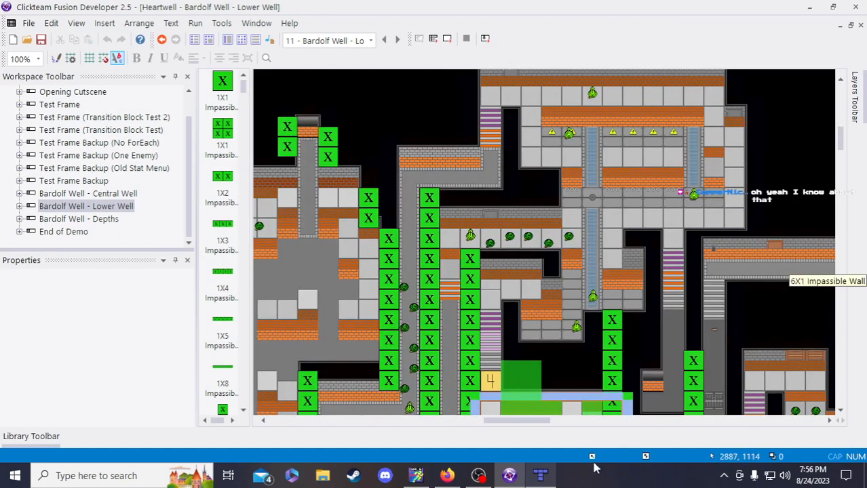
{"action": "left_click_drag", "start_coordinate": [493, 429], "coordinate": [498, 428]}
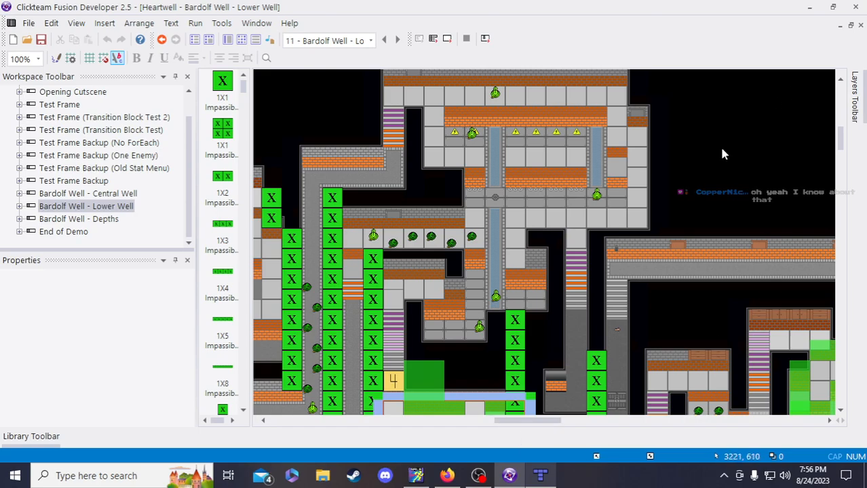
Look over the machine room in the frame layout, then open the Lower Well event list at the walking-sound conditions
{"action": "scroll", "coordinate": [720, 153], "scroll_direction": "up", "scroll_amount": 3}
{"action": "scroll", "coordinate": [713, 172], "scroll_direction": "down", "scroll_amount": 3}
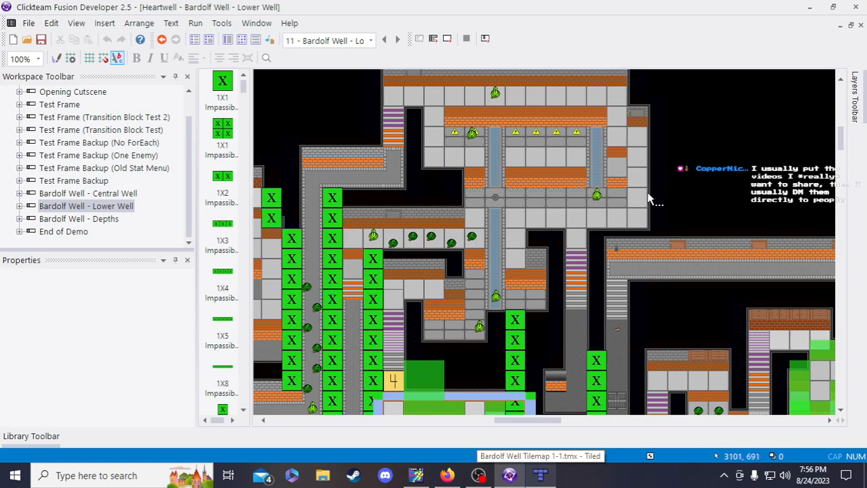
{"action": "scroll", "coordinate": [841, 141], "scroll_direction": "up", "scroll_amount": 1}
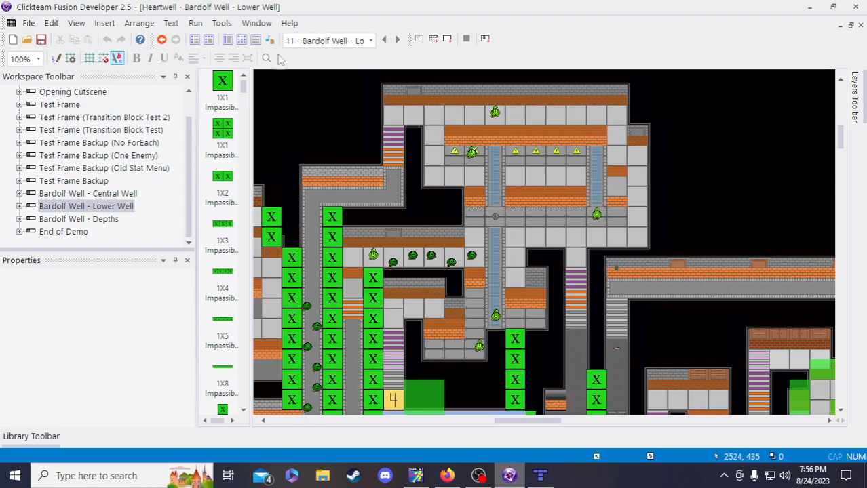
{"action": "left_click", "coordinate": [242, 39]}
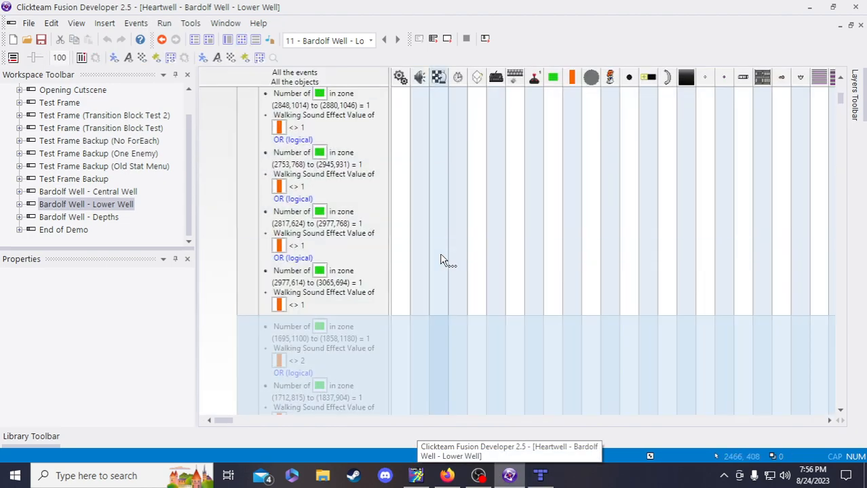
{"action": "scroll", "coordinate": [441, 259], "scroll_direction": "down", "scroll_amount": 3}
{"action": "left_click", "coordinate": [255, 39]}
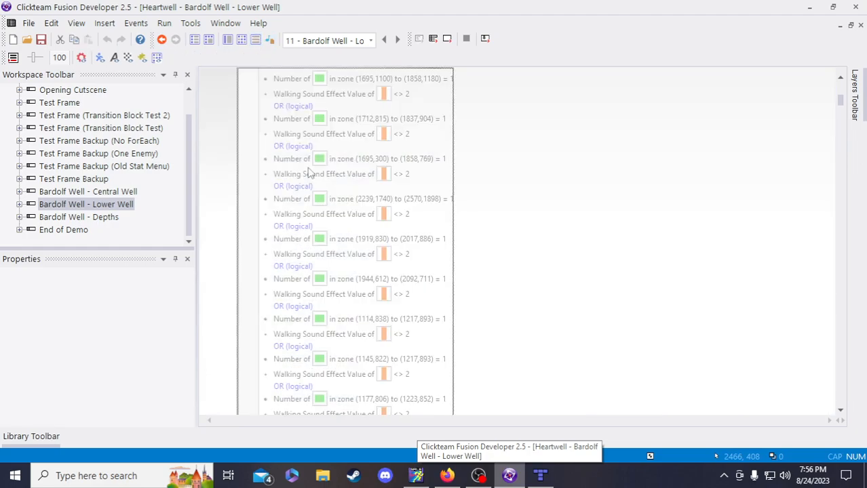
Review the extents of the last two value-1 walking-sound zones on the map, leave them as they are, and save the project
{"action": "double_click", "coordinate": [393, 252]}
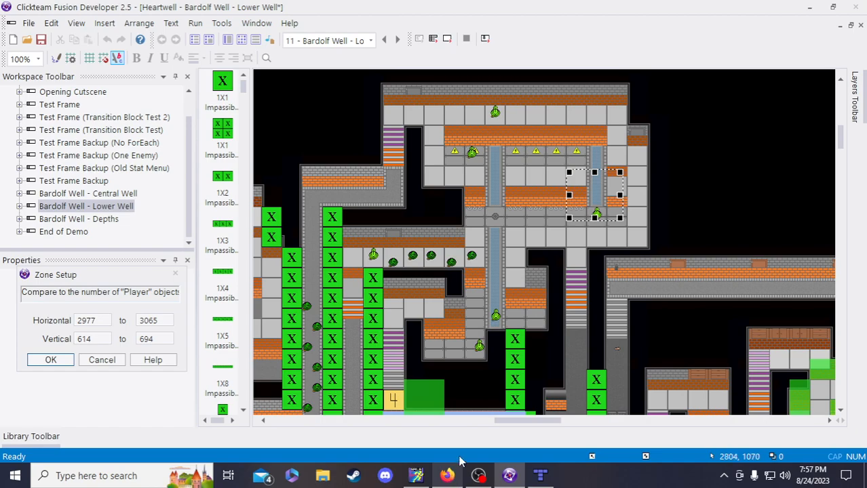
{"action": "left_click", "coordinate": [101, 359]}
{"action": "double_click", "coordinate": [340, 216]}
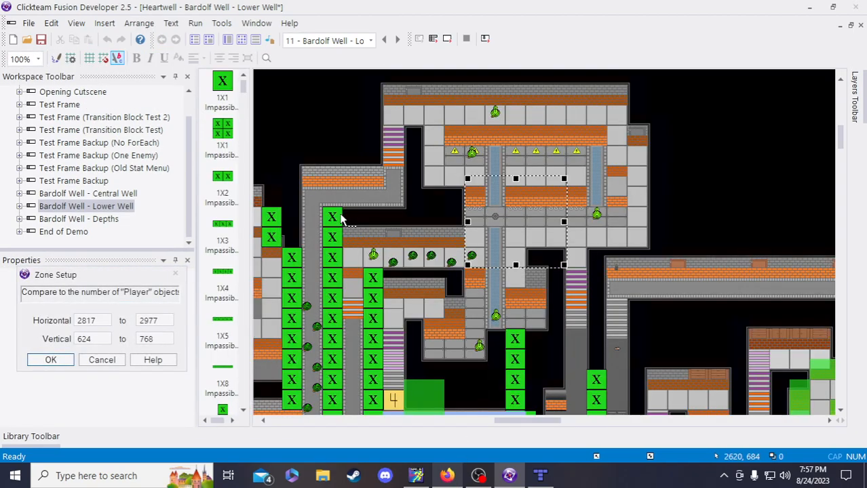
{"action": "left_click", "coordinate": [115, 365]}
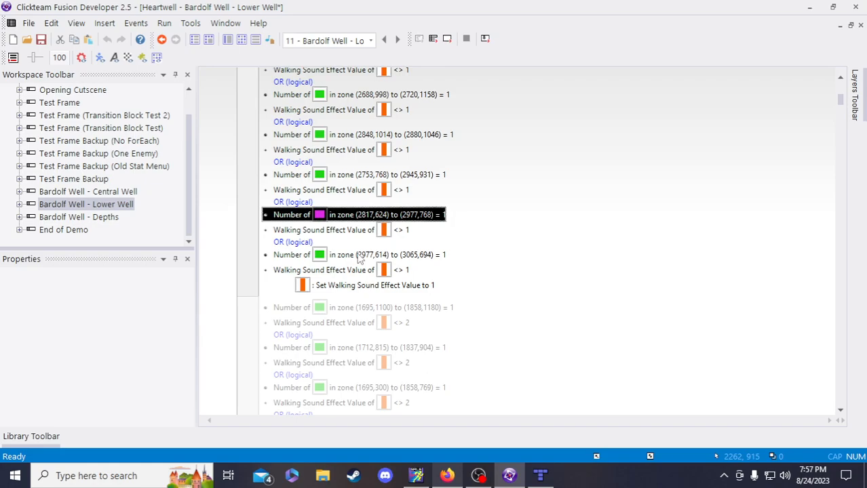
{"action": "key", "text": "ctrl+s"}
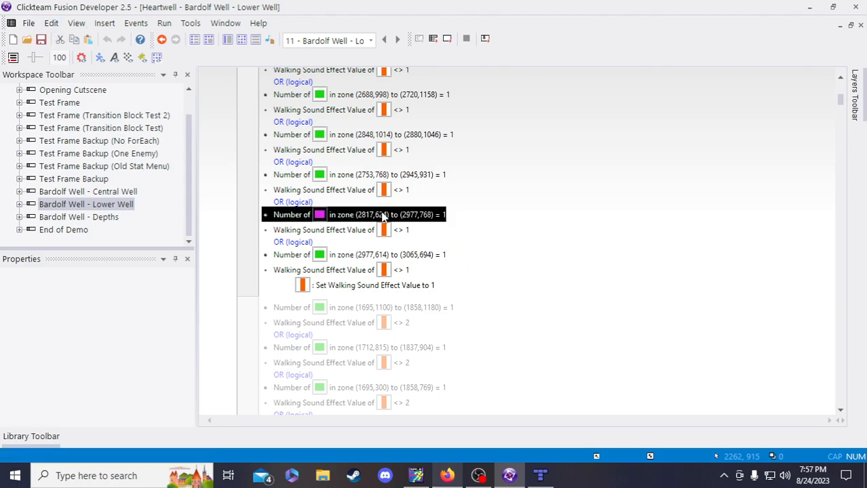
Append an OR branch to the value-1 walking-sound event with copies of the (2817,624) to (2977,768) zone and <> 1 conditions, and save
{"action": "left_click", "coordinate": [298, 270]}
{"action": "key", "text": "ctrl+v"}
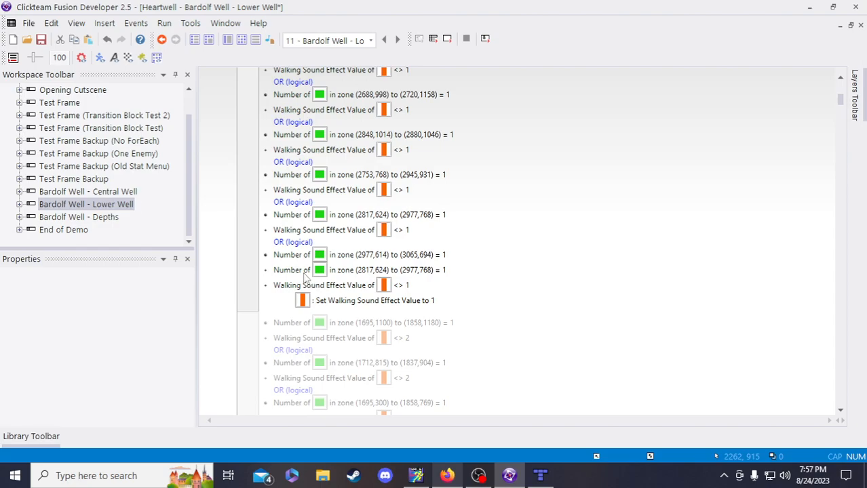
{"action": "key", "text": "ctrl+c"}
{"action": "left_click", "coordinate": [296, 291]}
{"action": "key", "text": "ctrl+v"}
{"action": "left_click", "coordinate": [315, 273]}
{"action": "left_click", "coordinate": [348, 294]}
{"action": "key", "text": "ctrl+v"}
{"action": "left_click_drag", "start_coordinate": [356, 310], "coordinate": [357, 298]}
{"action": "left_click", "coordinate": [503, 290]}
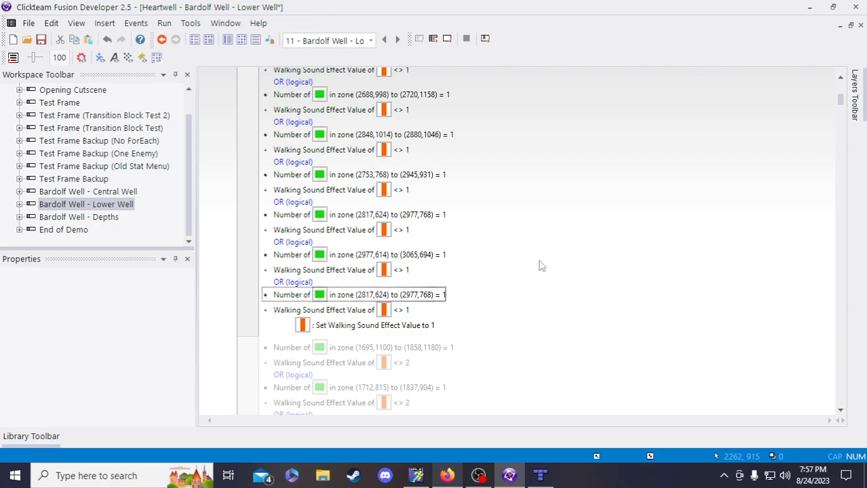
{"action": "left_click", "coordinate": [41, 40]}
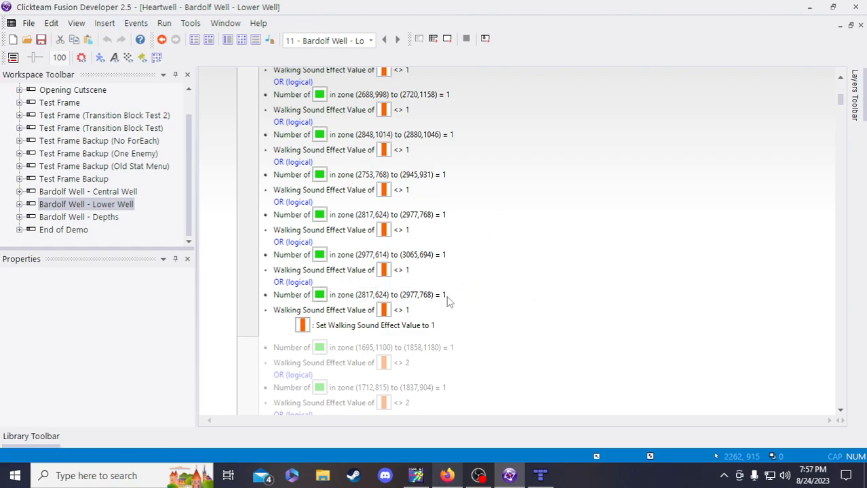
Edit the copied zone so its vertical range runs from 593 to 624
{"action": "double_click", "coordinate": [412, 294]}
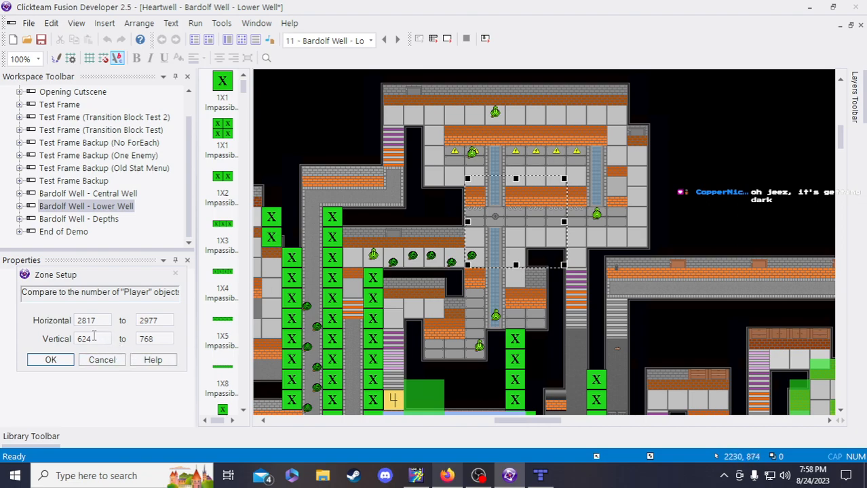
{"action": "double_click", "coordinate": [155, 339]}
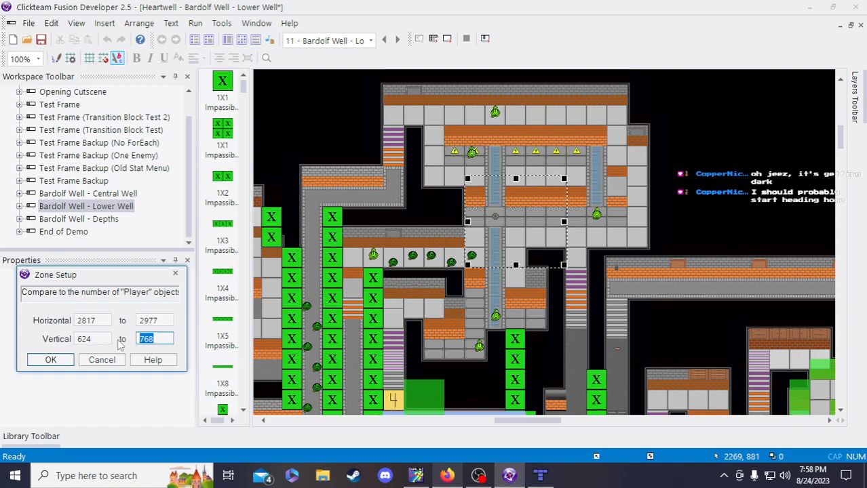
{"action": "type", "text": "624"}
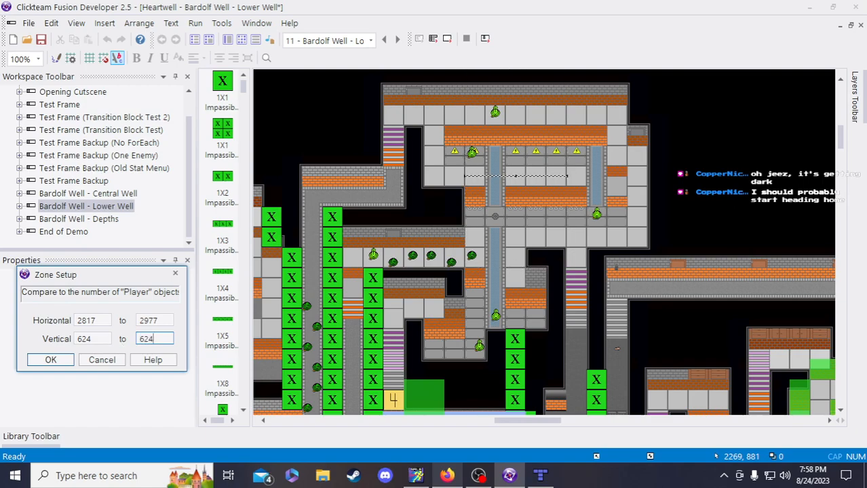
{"action": "double_click", "coordinate": [88, 340]}
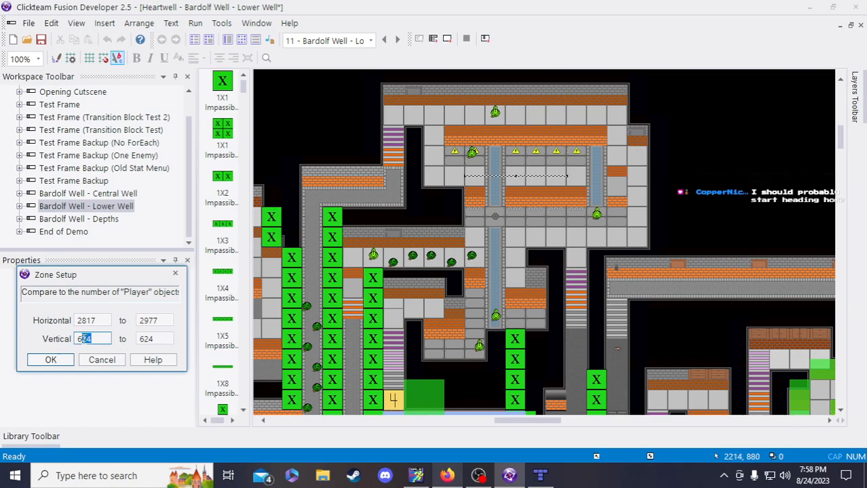
{"action": "left_click_drag", "start_coordinate": [98, 339], "coordinate": [76, 344]}
{"action": "type", "text": "588"}
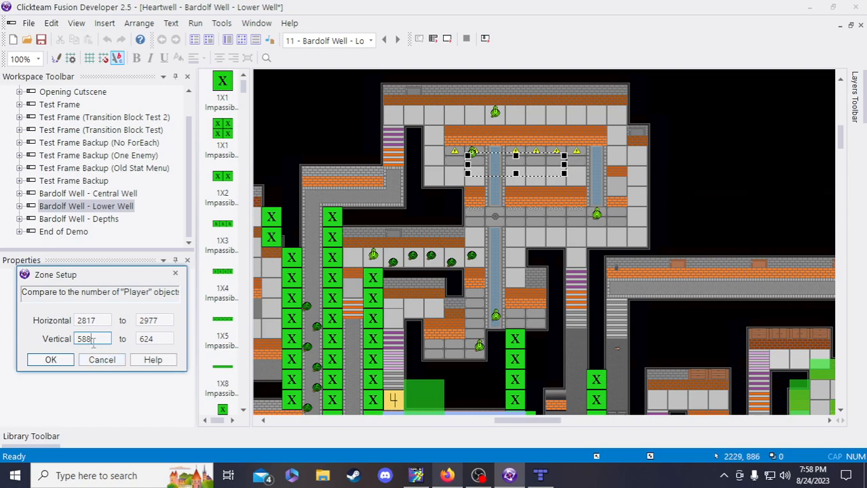
{"action": "key", "text": "BackSpace"}
{"action": "type", "text": "9"}
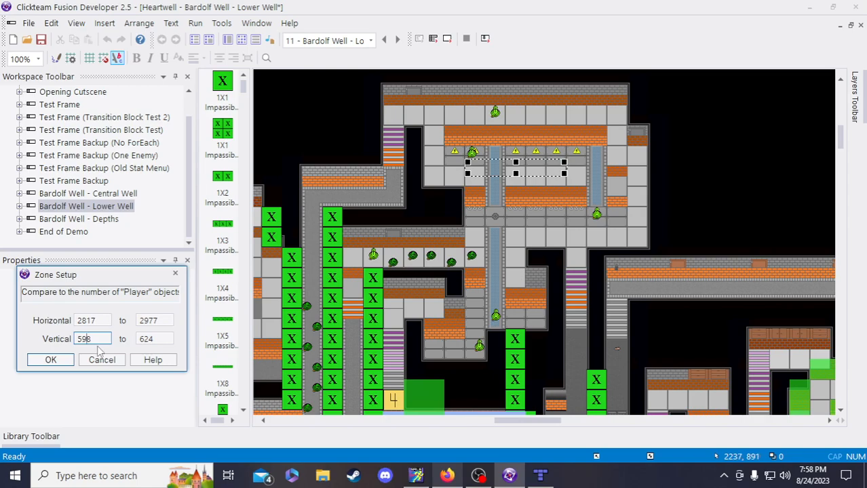
{"action": "type", "text": "3"}
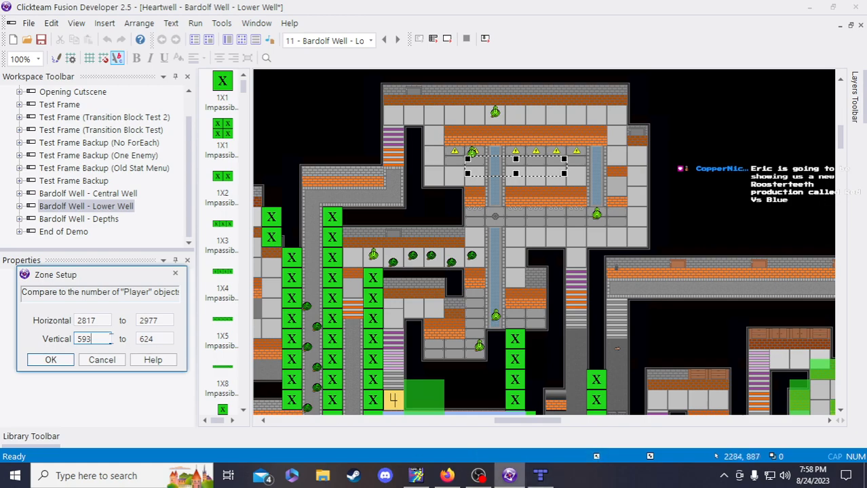
Set the copied zone's horizontal range to 2792 through 3034
{"action": "double_click", "coordinate": [88, 322]}
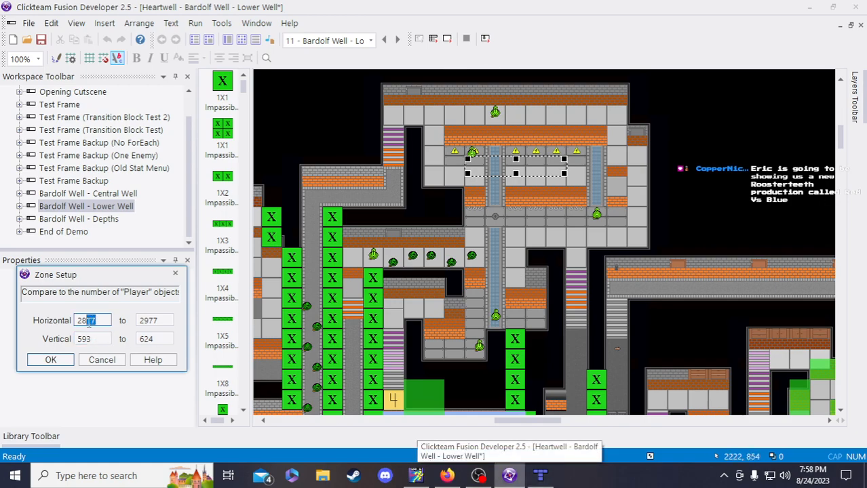
{"action": "left_click_drag", "start_coordinate": [99, 322], "coordinate": [84, 321]}
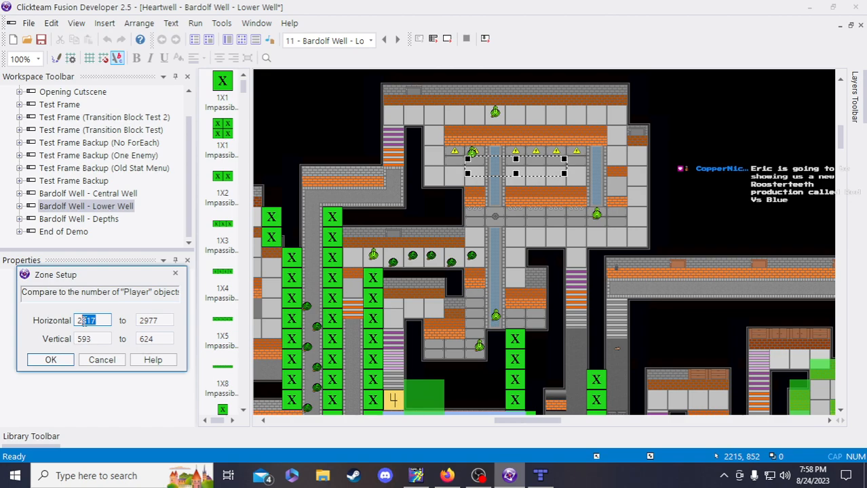
{"action": "type", "text": "2792"}
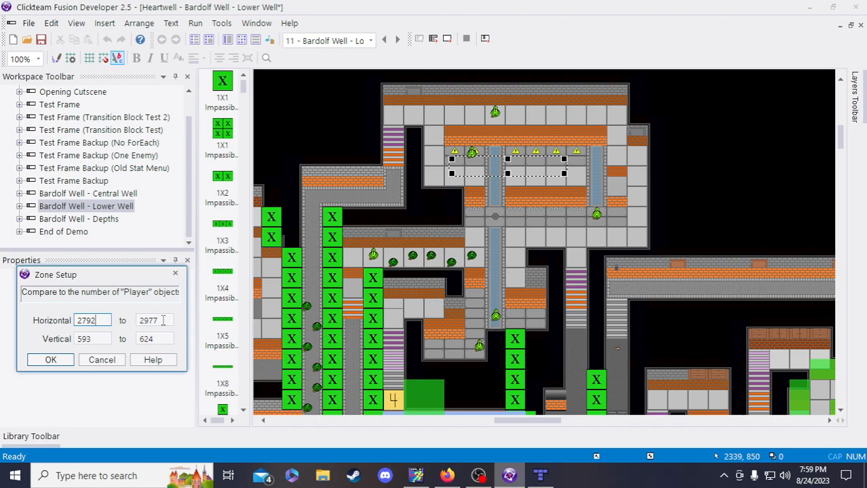
{"action": "key", "text": "Tab"}
{"action": "type", "text": "3034"}
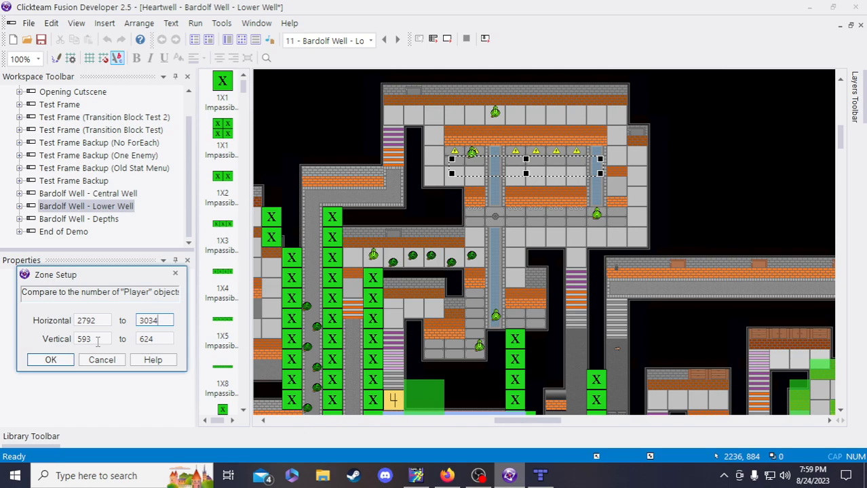
Try a vertical start of 592, settle on 546, accept the zone with its comparison equal to 1, and save the project
{"action": "double_click", "coordinate": [97, 339]}
{"action": "type", "text": "592"}
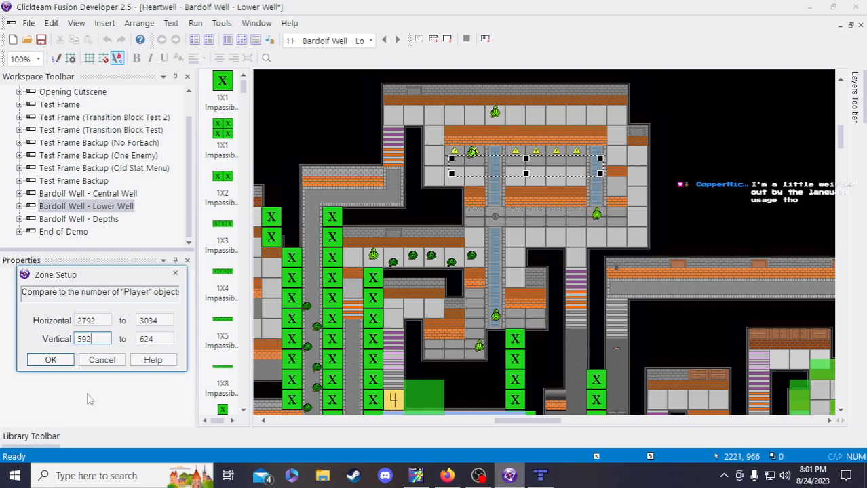
{"action": "double_click", "coordinate": [95, 339]}
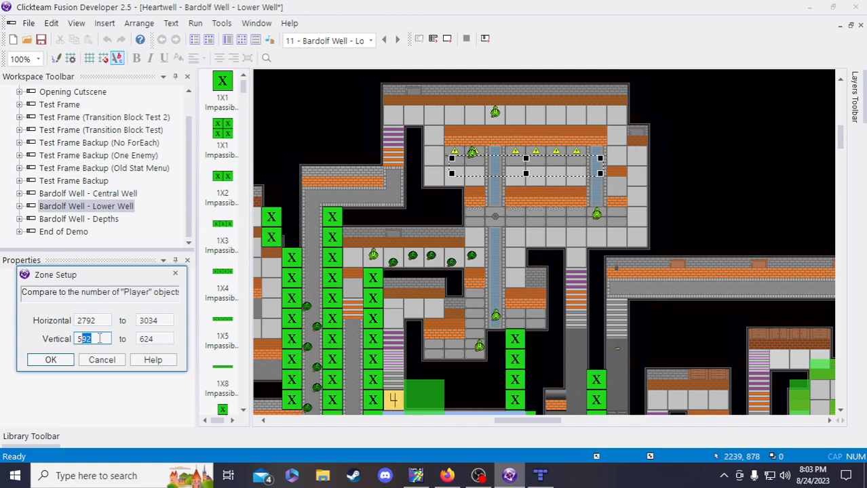
{"action": "left_click_drag", "start_coordinate": [99, 339], "coordinate": [84, 342]}
{"action": "type", "text": "46"}
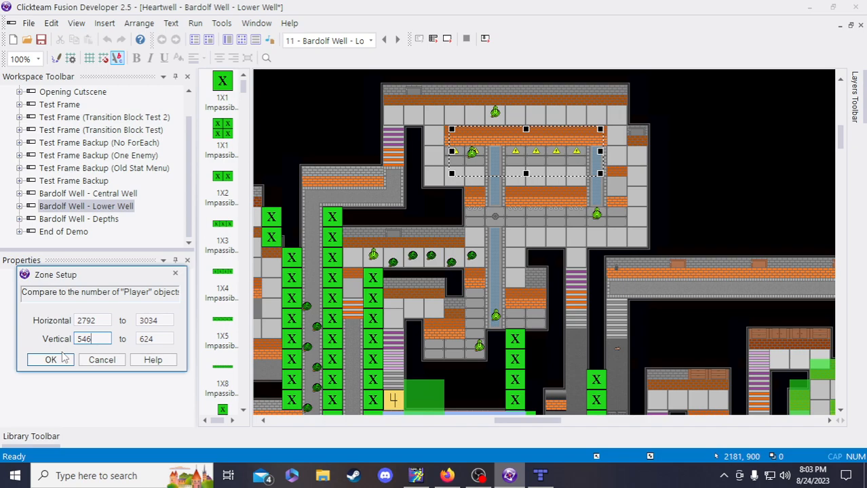
{"action": "left_click", "coordinate": [53, 360]}
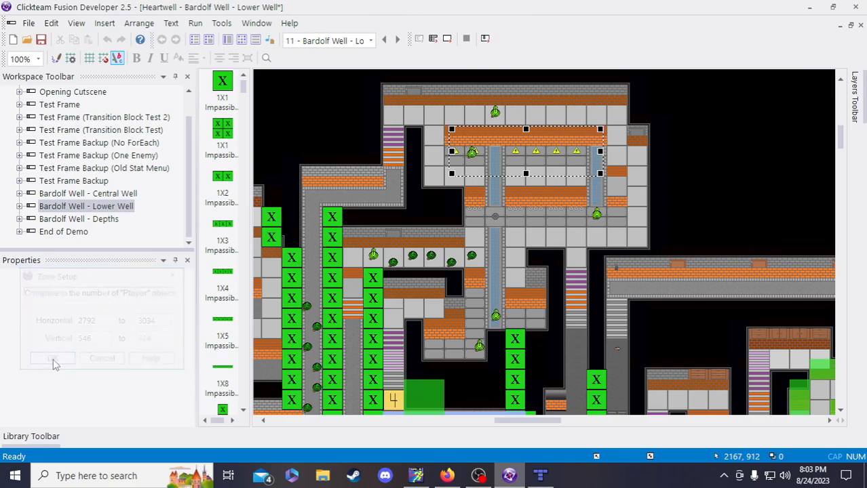
{"action": "left_click", "coordinate": [285, 371]}
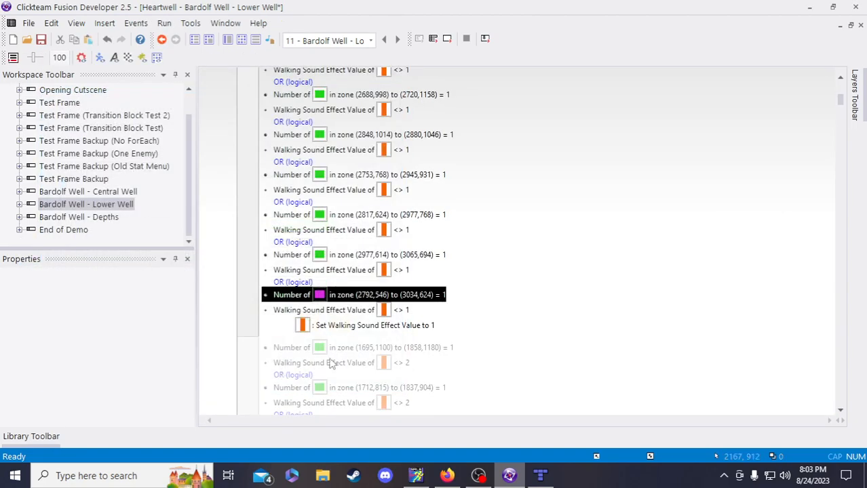
{"action": "key", "text": "ctrl+s"}
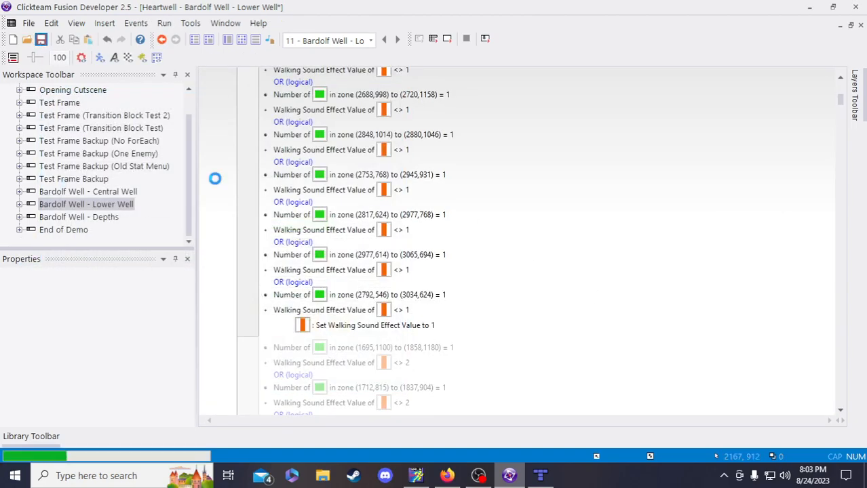
Check the Tiled map, then review the extents of the last two walking-sound zones in the frame layout without changing them
{"action": "left_click", "coordinate": [540, 476]}
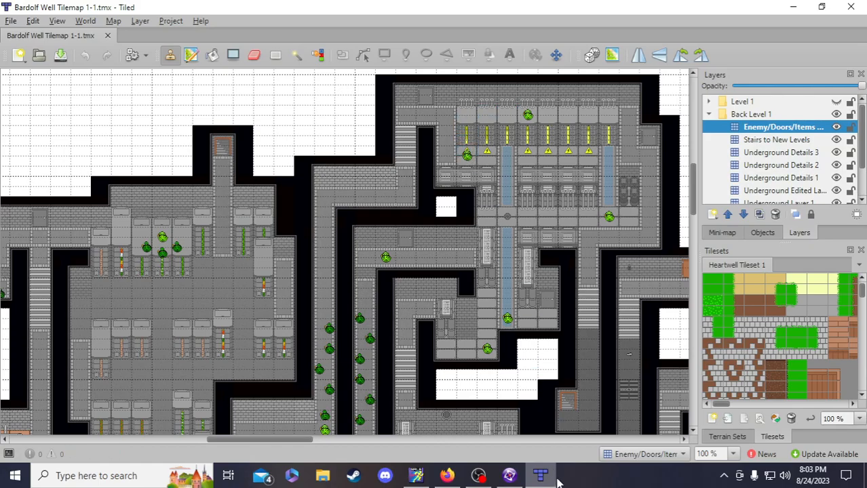
{"action": "left_click", "coordinate": [509, 475]}
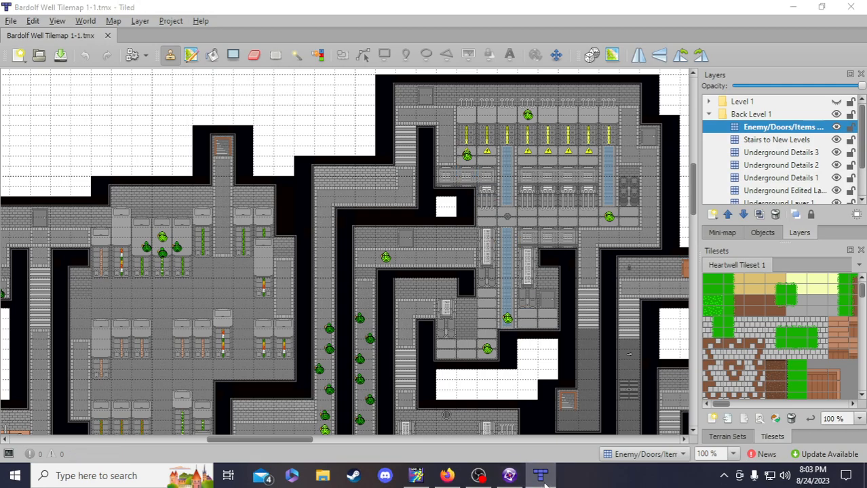
{"action": "double_click", "coordinate": [361, 256]}
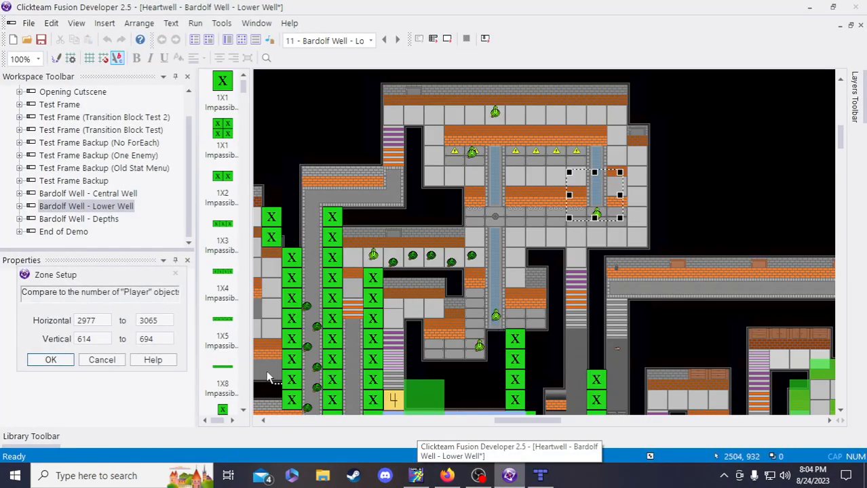
{"action": "left_click", "coordinate": [101, 360]}
{"action": "double_click", "coordinate": [366, 295]}
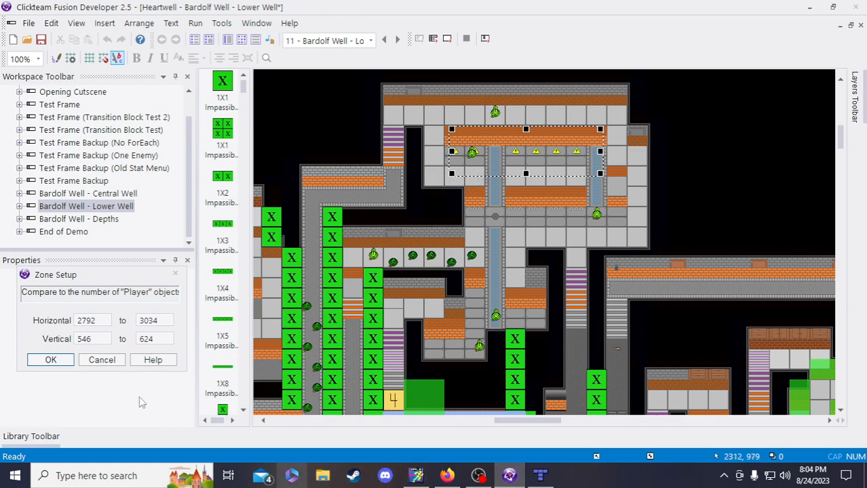
{"action": "left_click", "coordinate": [102, 360]}
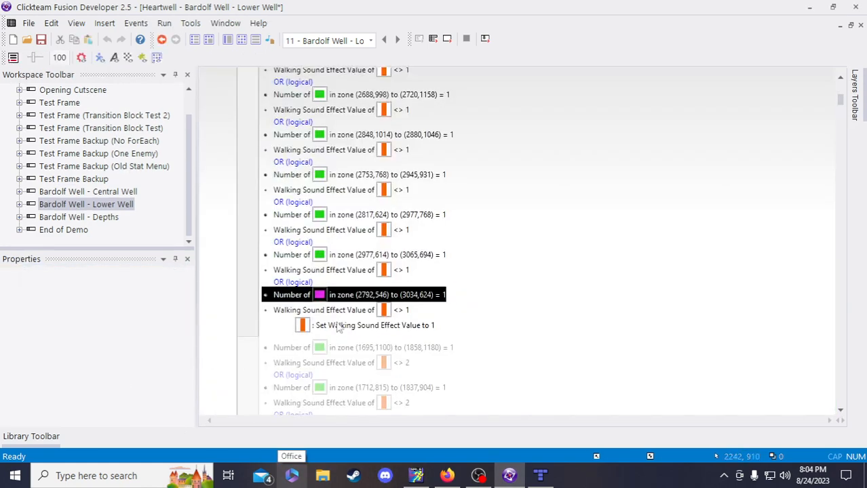
Append another OR branch to the value-1 event with copies of the (2792,546) to (3034,624) zone and <> 1 conditions
{"action": "left_click", "coordinate": [378, 257]}
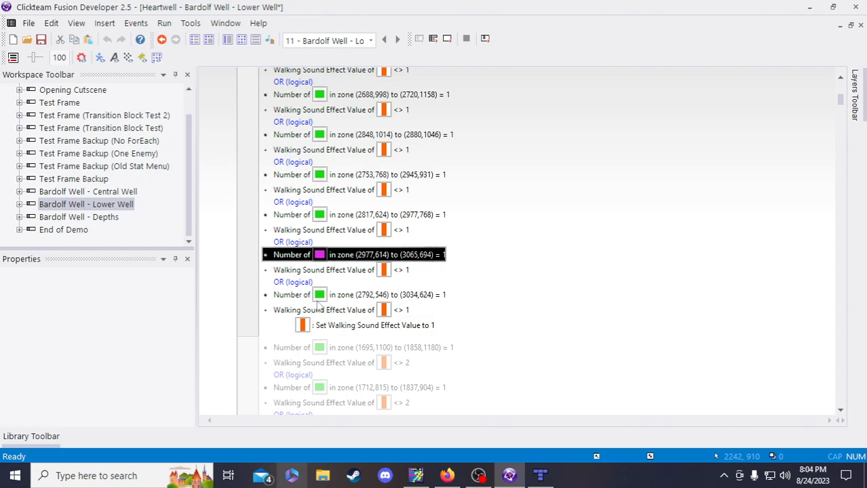
{"action": "left_click", "coordinate": [317, 299]}
{"action": "left_click", "coordinate": [306, 286]}
{"action": "left_click_drag", "start_coordinate": [306, 286], "coordinate": [321, 325]}
{"action": "left_click_drag", "start_coordinate": [327, 310], "coordinate": [396, 324], "text": "ctrl"}
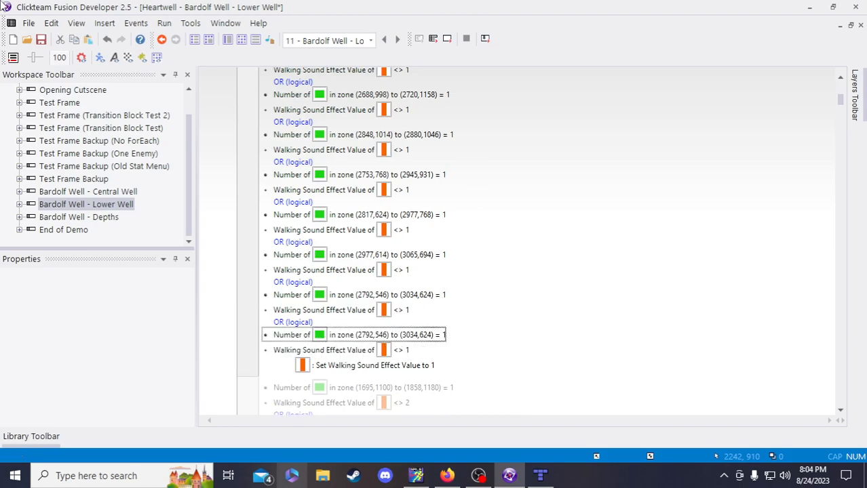
Save the project and resize the last copied zone in the frame layout to horizontal 2752 through 2852 and vertical 607 through 640
{"action": "left_click", "coordinate": [41, 39]}
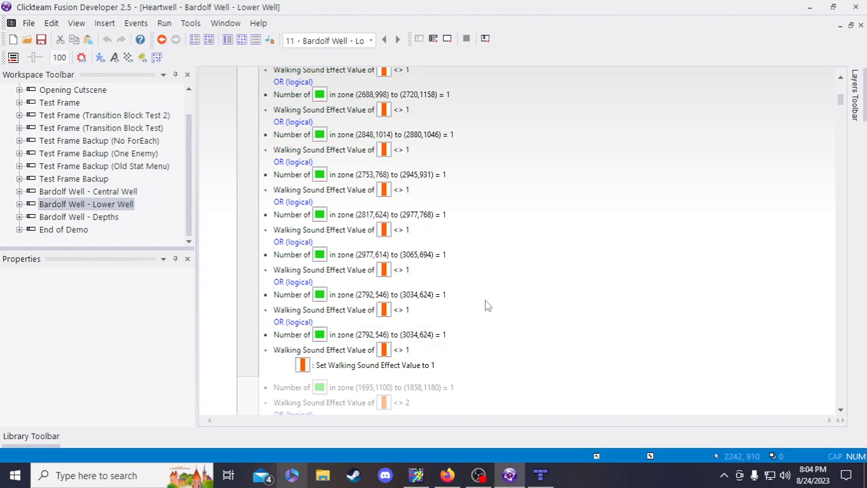
{"action": "double_click", "coordinate": [431, 337]}
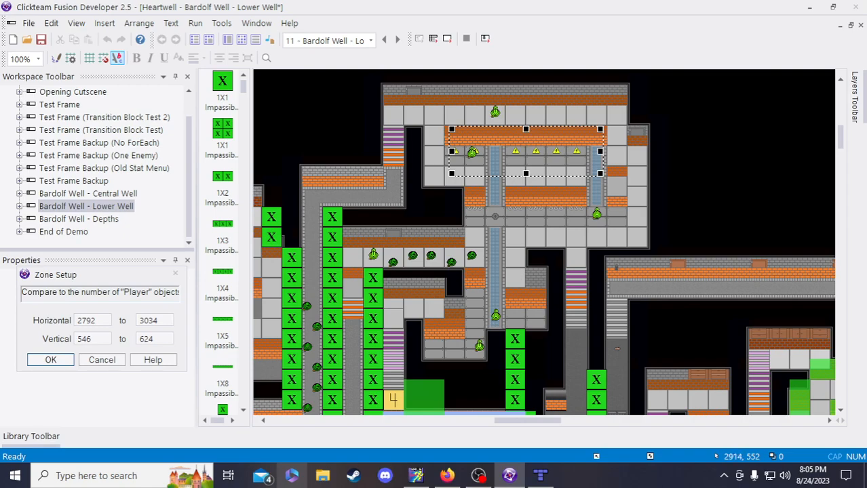
{"action": "left_click_drag", "start_coordinate": [526, 129], "coordinate": [535, 169]}
{"action": "left_click_drag", "start_coordinate": [450, 179], "coordinate": [425, 184]}
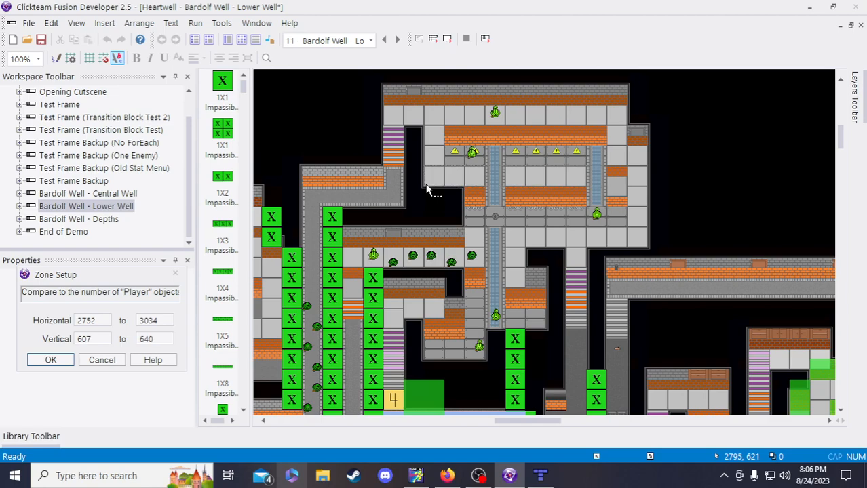
{"action": "left_click_drag", "start_coordinate": [426, 184], "coordinate": [425, 184]}
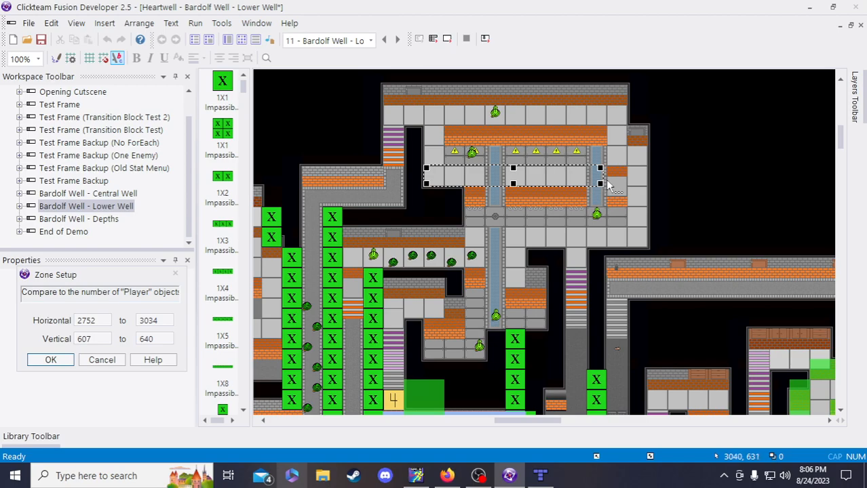
{"action": "left_click_drag", "start_coordinate": [600, 184], "coordinate": [490, 189]}
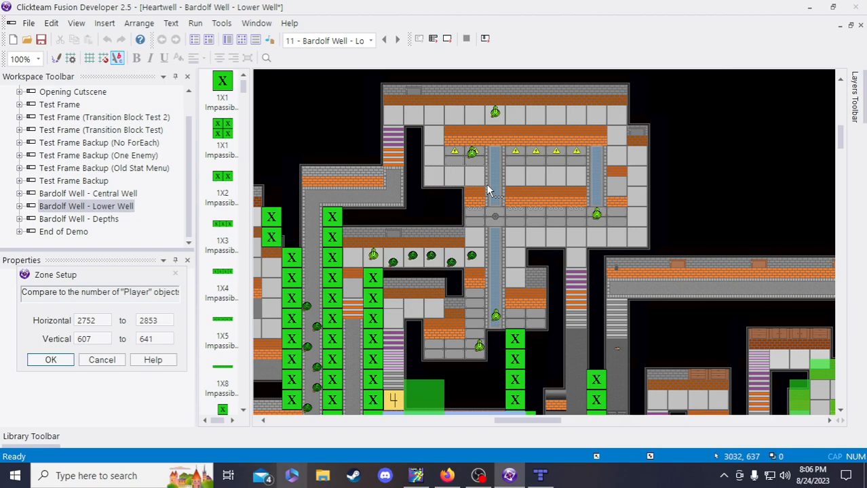
{"action": "mouse_move", "coordinate": [487, 185]}
{"action": "left_mouse_down"}
{"action": "mouse_move", "coordinate": [497, 190]}
{"action": "mouse_move", "coordinate": [490, 190]}
{"action": "left_mouse_up"}
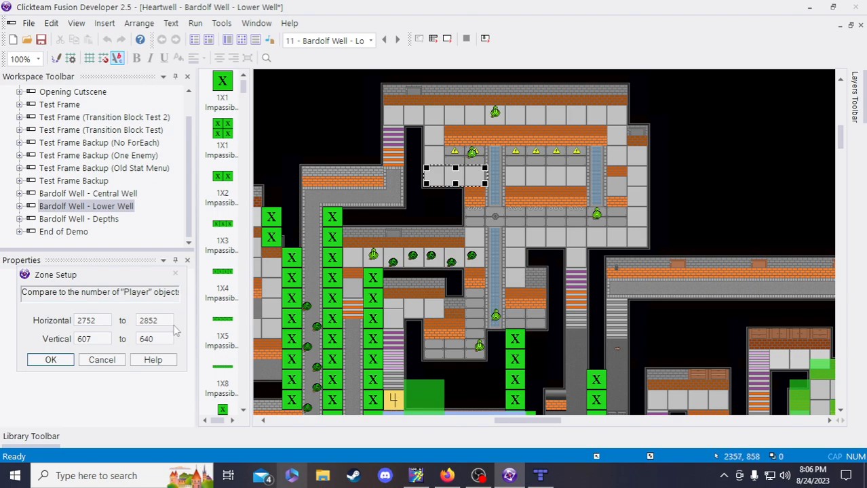
Set the zone's vertical range to 598 through 630, accept it with its comparison equal to 1, and save the project
{"action": "left_click", "coordinate": [88, 338]}
{"action": "type", "text": "8"}
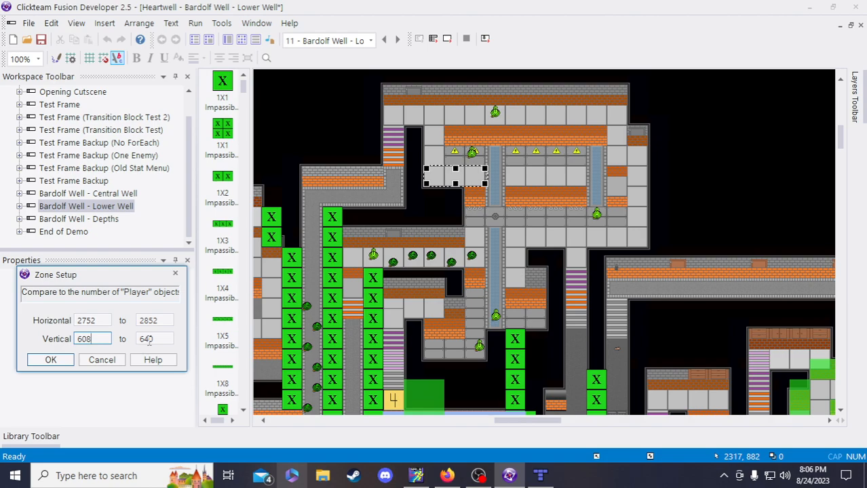
{"action": "left_click", "coordinate": [147, 340]}
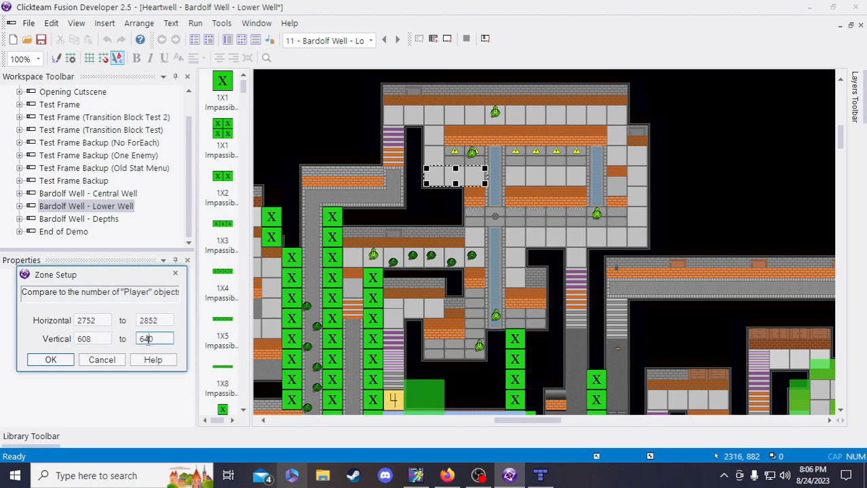
{"action": "type", "text": "3"}
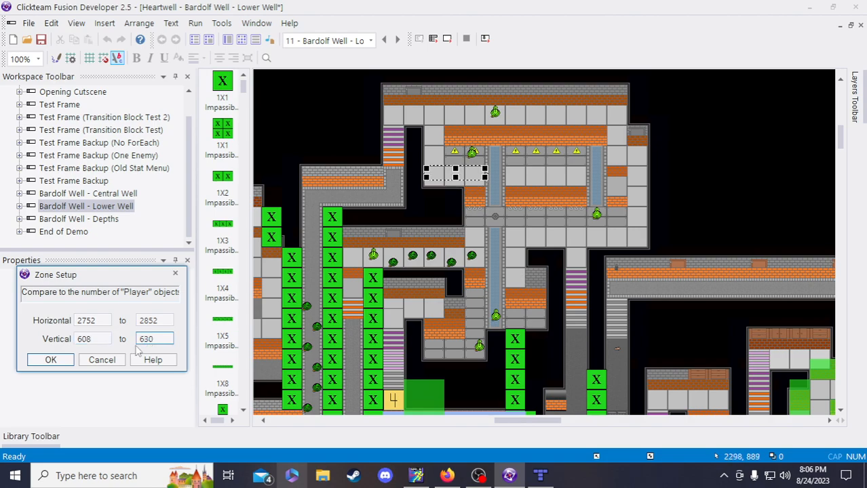
{"action": "left_click", "coordinate": [85, 341]}
{"action": "double_click", "coordinate": [84, 341]}
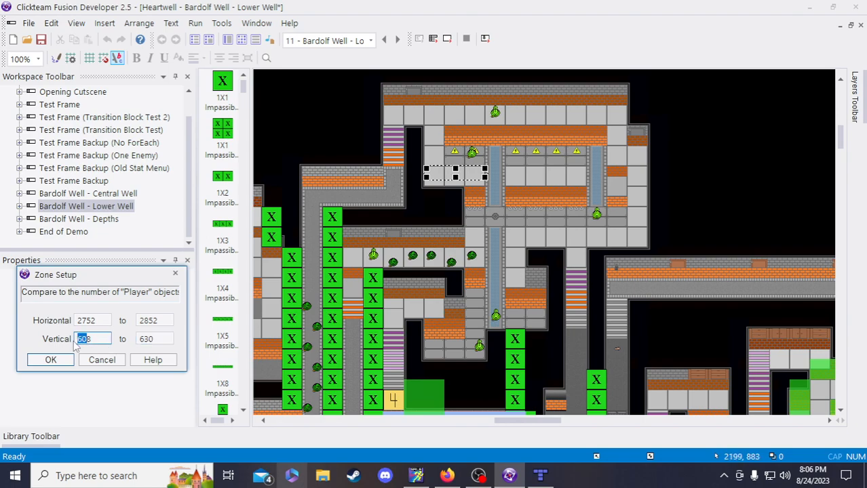
{"action": "type", "text": "598"}
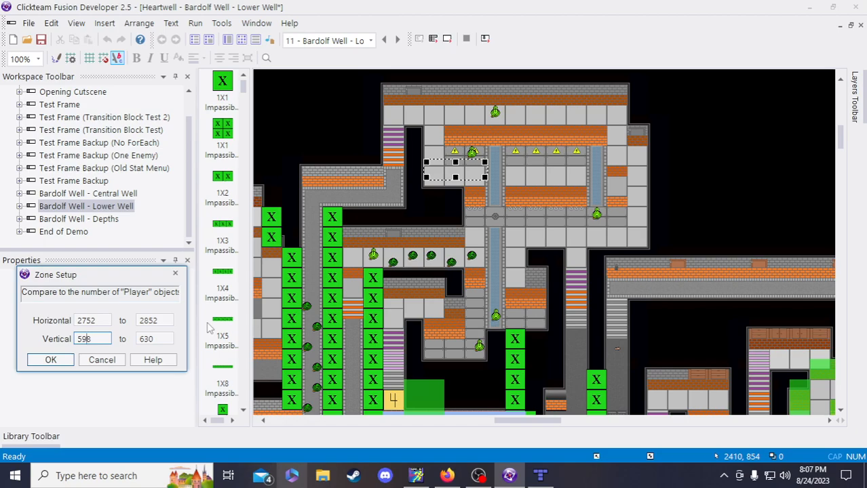
{"action": "left_click", "coordinate": [66, 366]}
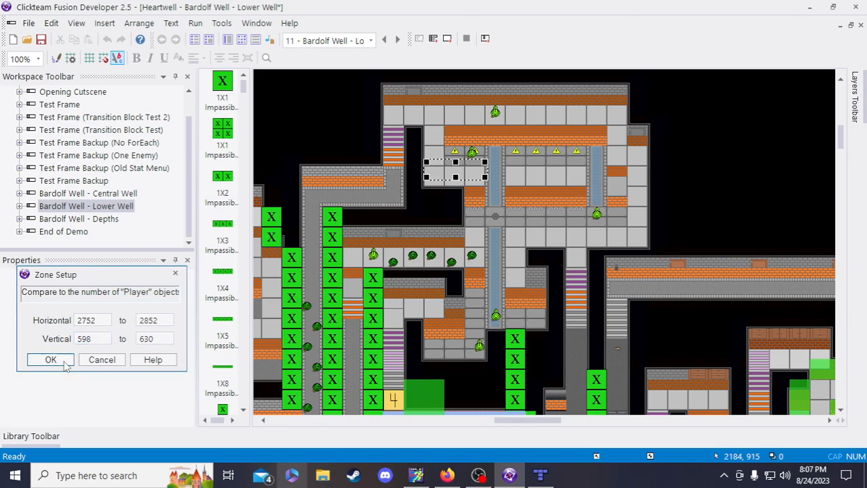
{"action": "left_click", "coordinate": [284, 369]}
{"action": "key", "text": "ctrl+s"}
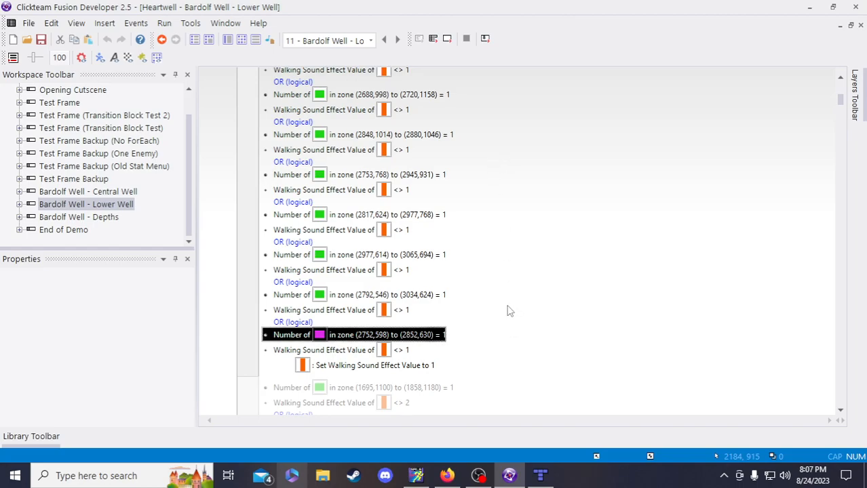
Append a logical OR after the last <> 1 condition of the value-1 event and save the project
{"action": "left_click", "coordinate": [293, 322]}
{"action": "left_click", "coordinate": [342, 356]}
{"action": "key", "text": "ctrl+v"}
{"action": "left_click_drag", "start_coordinate": [315, 359], "coordinate": [316, 350]}
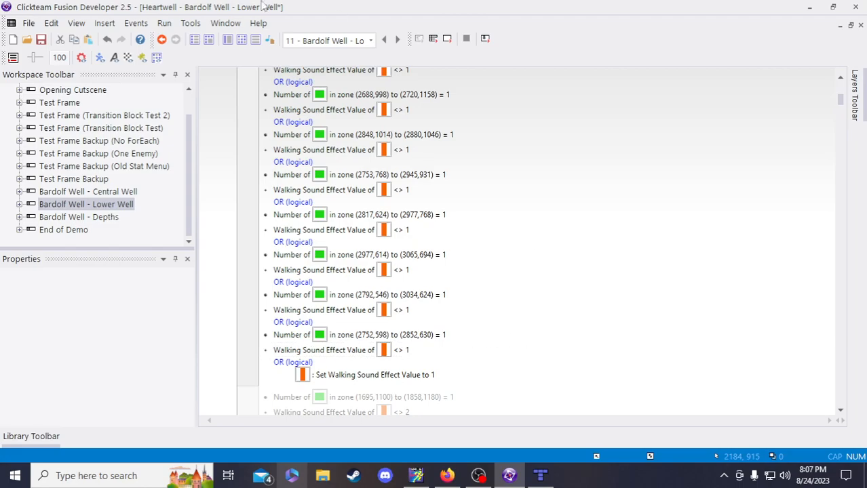
{"action": "left_click", "coordinate": [39, 40]}
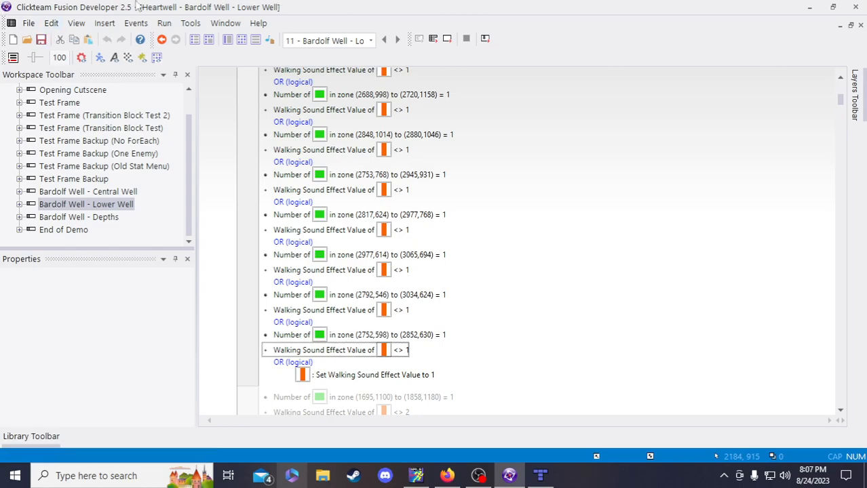
Fill the new OR branch with copies of the (2752,598) to (2852,630) zone and <> 1 conditions, and save the project
{"action": "left_click", "coordinate": [403, 335]}
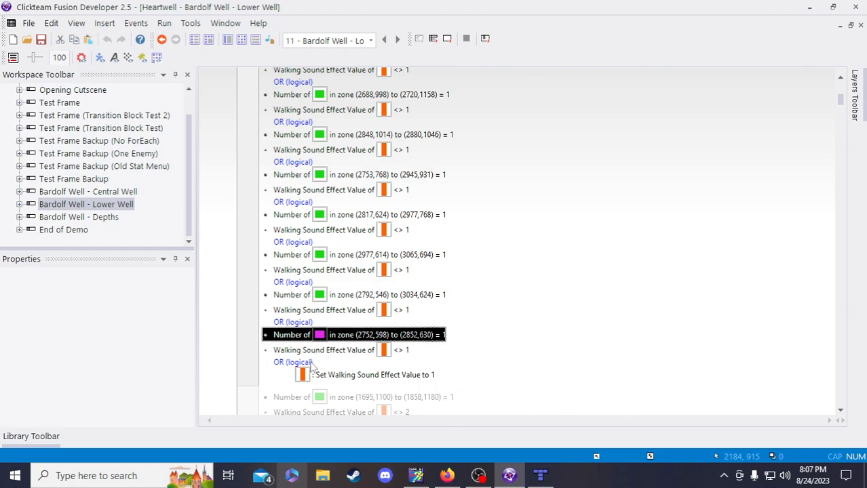
{"action": "left_click", "coordinate": [299, 362]}
{"action": "key", "text": "ctrl+v"}
{"action": "left_click_drag", "start_coordinate": [296, 381], "coordinate": [298, 366]}
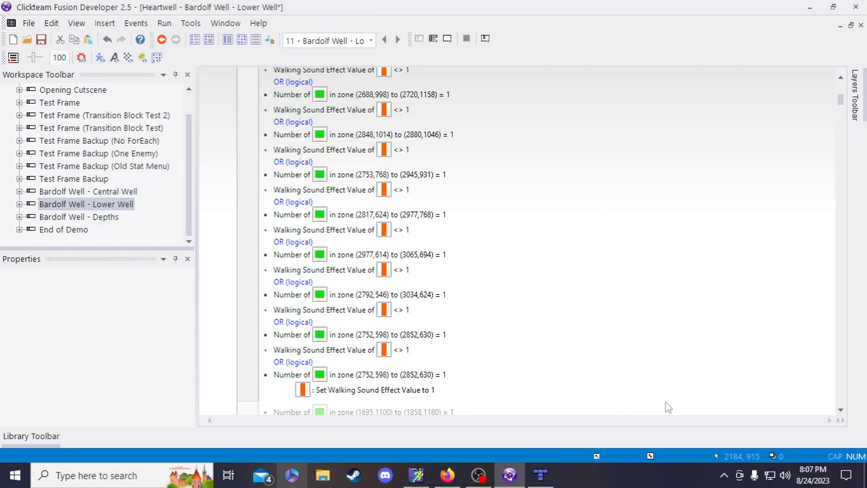
{"action": "left_click", "coordinate": [350, 350]}
{"action": "left_click", "coordinate": [378, 374]}
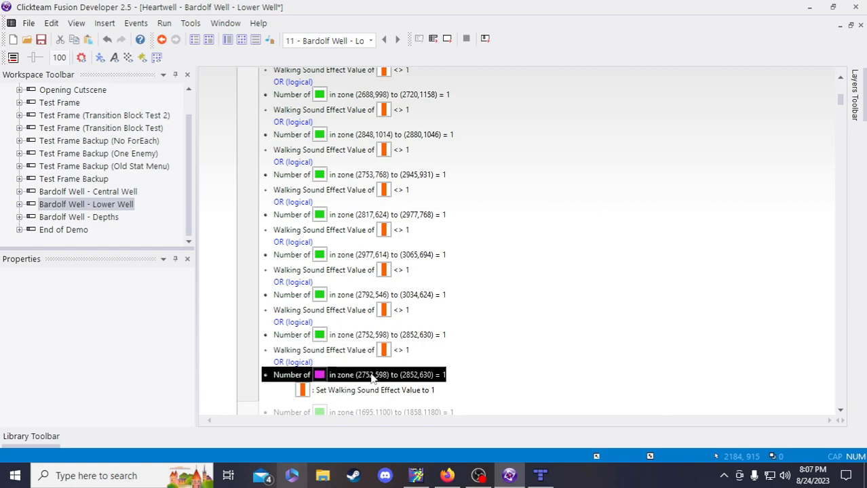
{"action": "key", "text": "ctrl+v"}
{"action": "left_click_drag", "start_coordinate": [358, 390], "coordinate": [355, 377]}
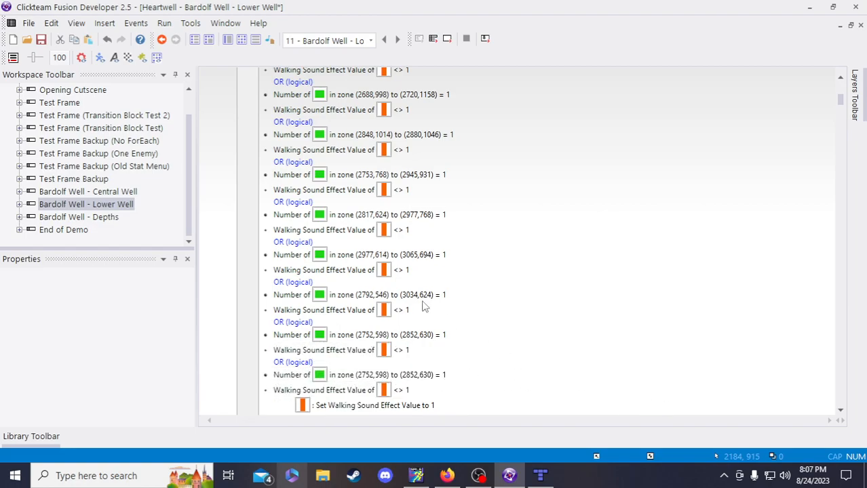
{"action": "scroll", "coordinate": [425, 306], "scroll_direction": "down", "scroll_amount": 2}
{"action": "left_click", "coordinate": [41, 39]}
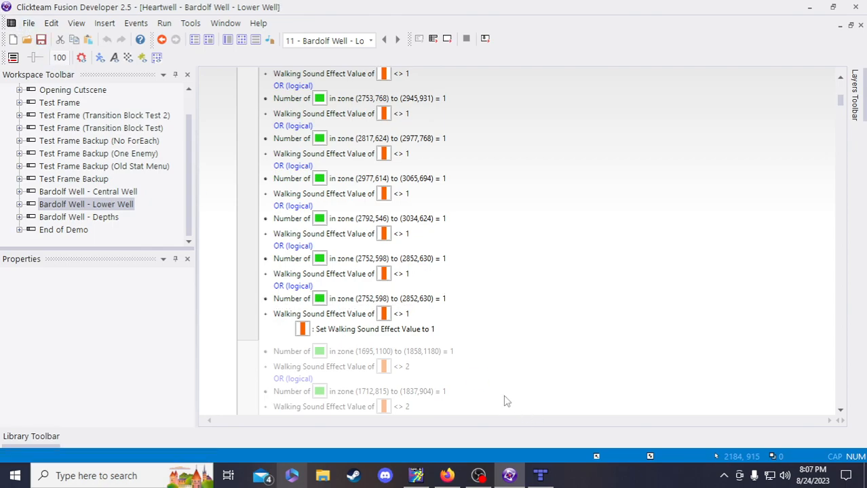
Replace the last branch's duplicate zone with a copy of the (2792,546) to (3034,624) zone condition and save the project
{"action": "scroll", "coordinate": [468, 340], "scroll_direction": "up", "scroll_amount": 2}
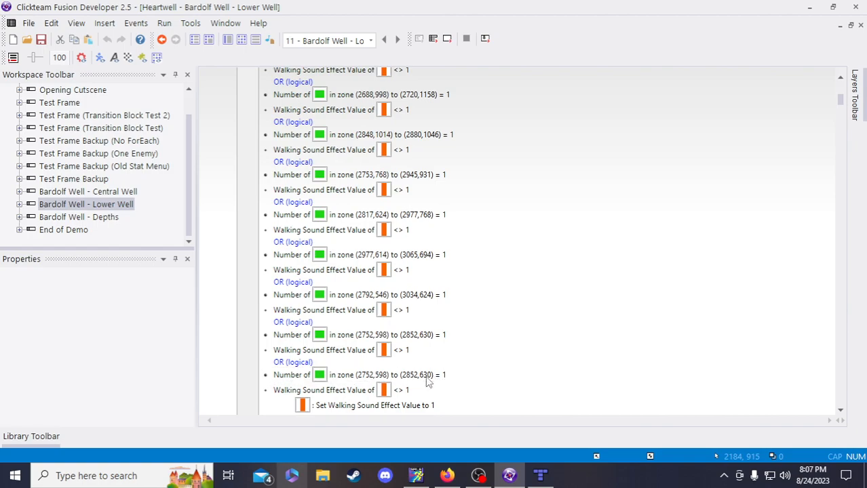
{"action": "scroll", "coordinate": [466, 359], "scroll_direction": "down", "scroll_amount": 2}
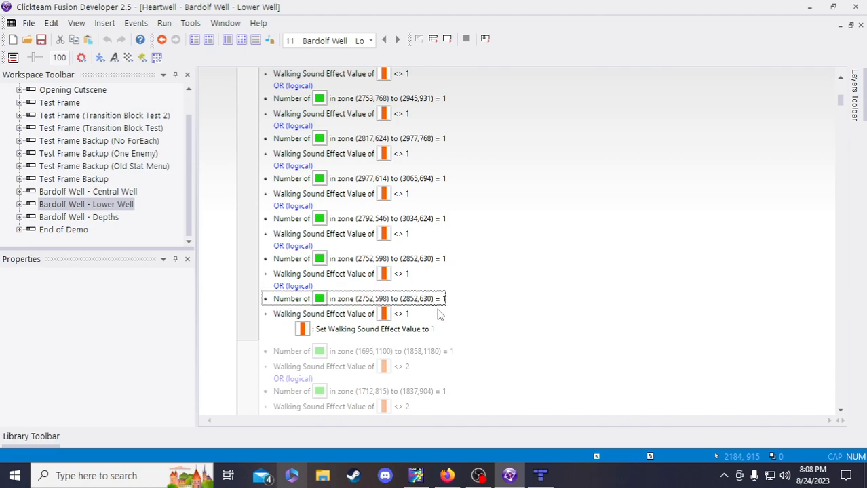
{"action": "double_click", "coordinate": [424, 300]}
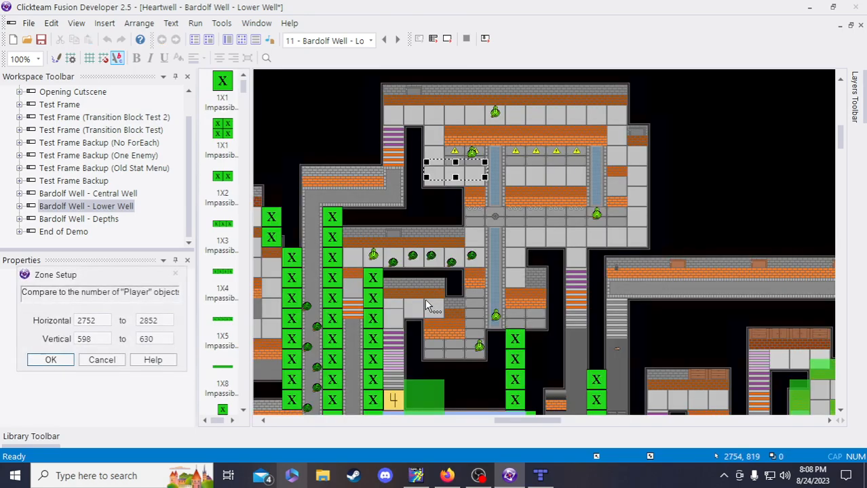
{"action": "left_click", "coordinate": [103, 360]}
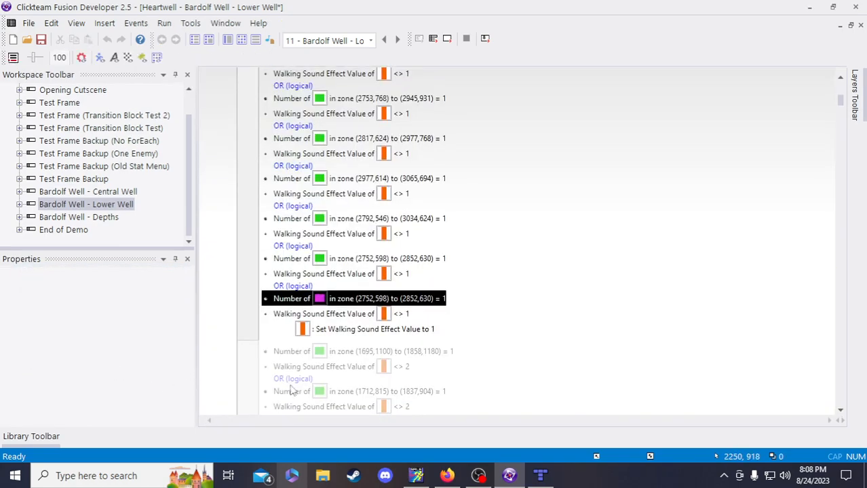
{"action": "left_click", "coordinate": [437, 300]}
{"action": "key", "text": "Delete"}
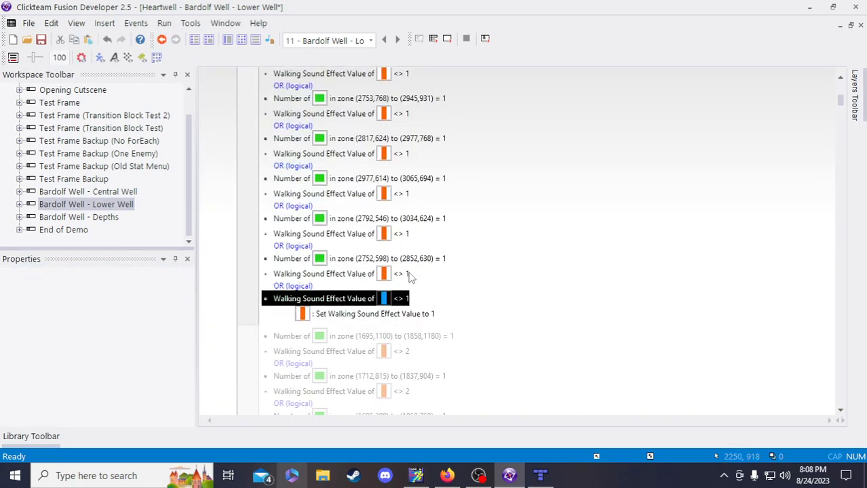
{"action": "left_click", "coordinate": [41, 40]}
{"action": "left_click_drag", "start_coordinate": [394, 224], "coordinate": [329, 306]}
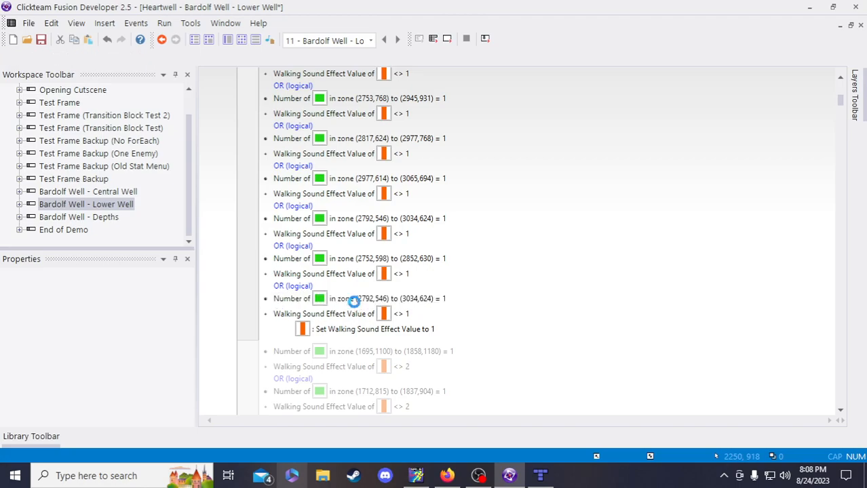
{"action": "double_click", "coordinate": [343, 299]}
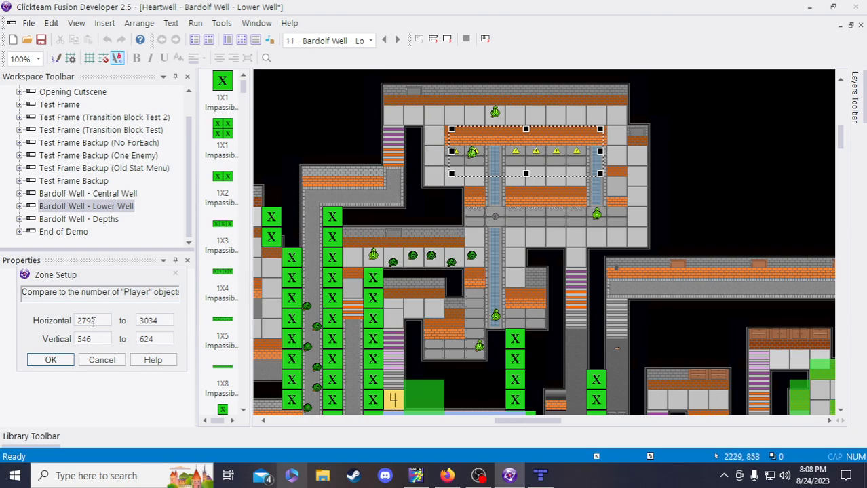
{"action": "left_click", "coordinate": [156, 331]}
{"action": "double_click", "coordinate": [160, 320]}
{"action": "type", "text": "2792"}
{"action": "double_click", "coordinate": [91, 320]}
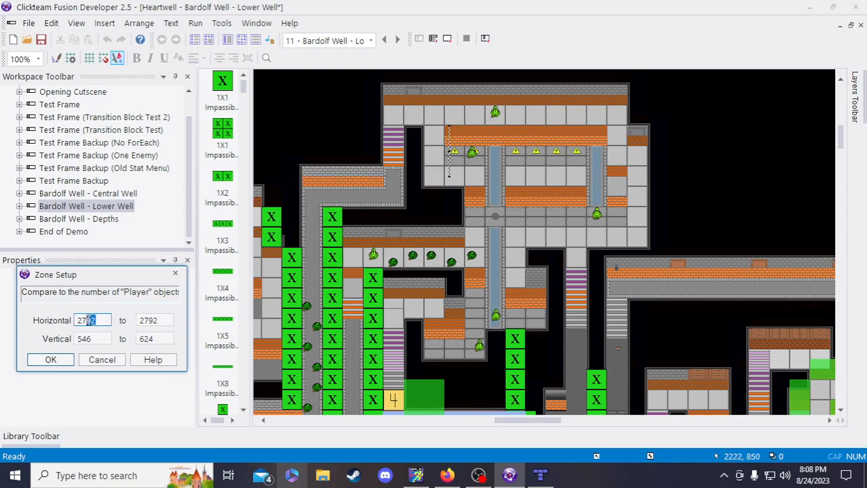
{"action": "type", "text": "2760"}
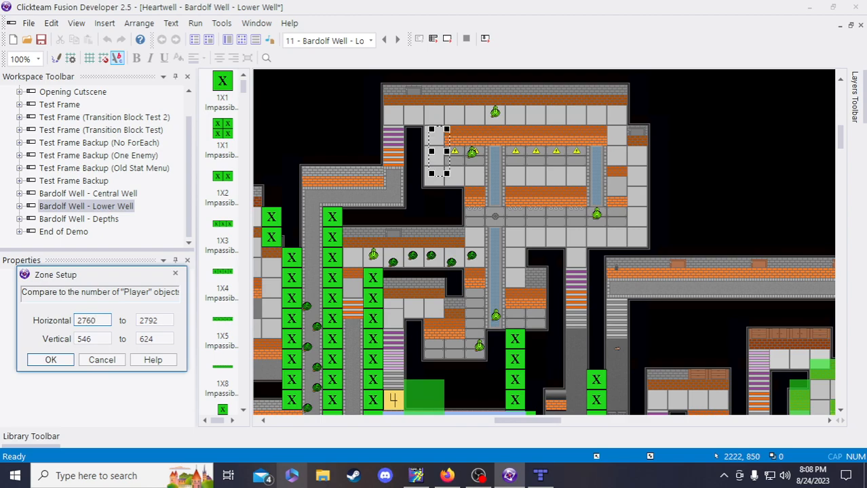
{"action": "left_click", "coordinate": [102, 360]}
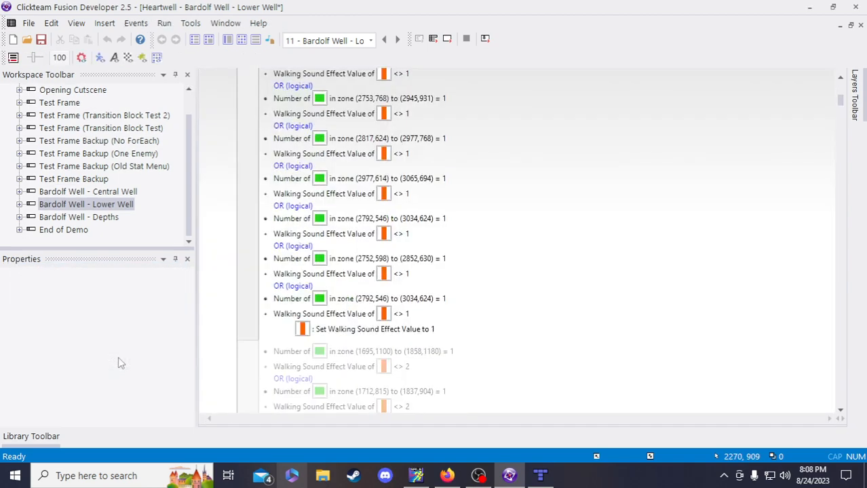
Set the vertical range of the last branch's copied zone to 512 through 544
{"action": "double_click", "coordinate": [361, 300]}
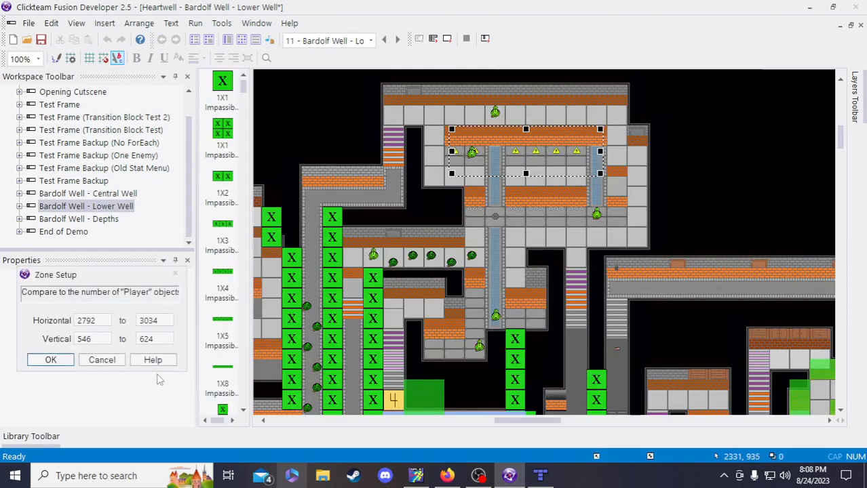
{"action": "left_click", "coordinate": [155, 339]}
{"action": "double_click", "coordinate": [155, 339]}
{"action": "type", "text": "546"}
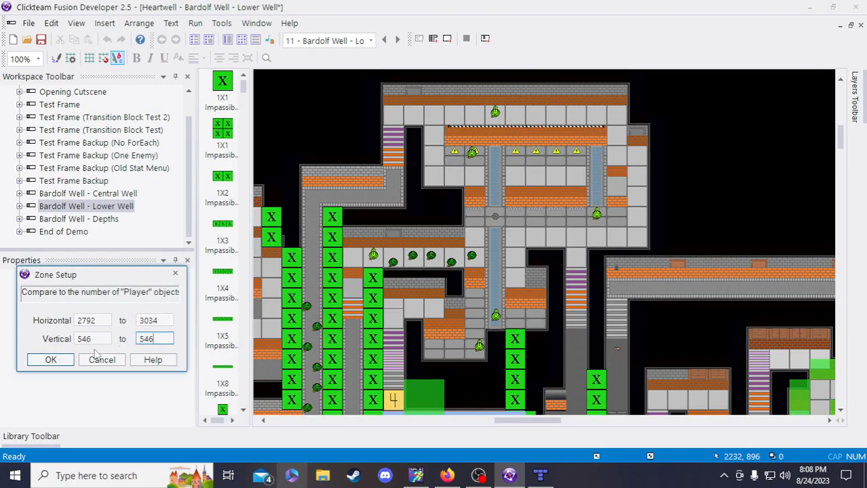
{"action": "double_click", "coordinate": [84, 339]}
{"action": "type", "text": "512"}
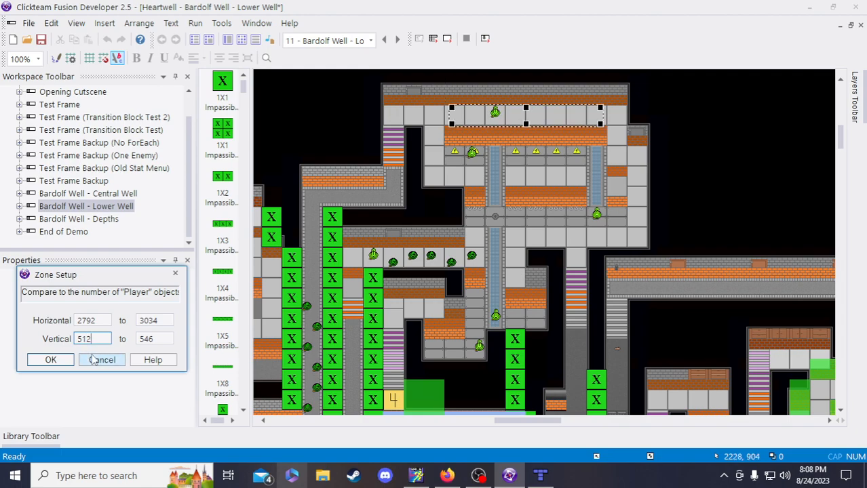
{"action": "left_click", "coordinate": [150, 339]}
{"action": "type", "text": "4"}
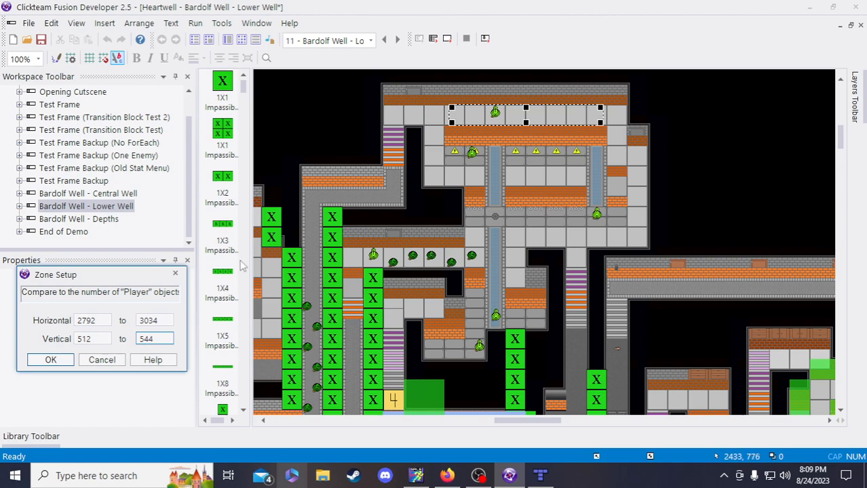
Try a horizontal range of 2785 through 3039, settle on 2784 through 3040, and accept the zone with its comparison equal to 1
{"action": "left_click_drag", "start_coordinate": [99, 323], "coordinate": [89, 327]}
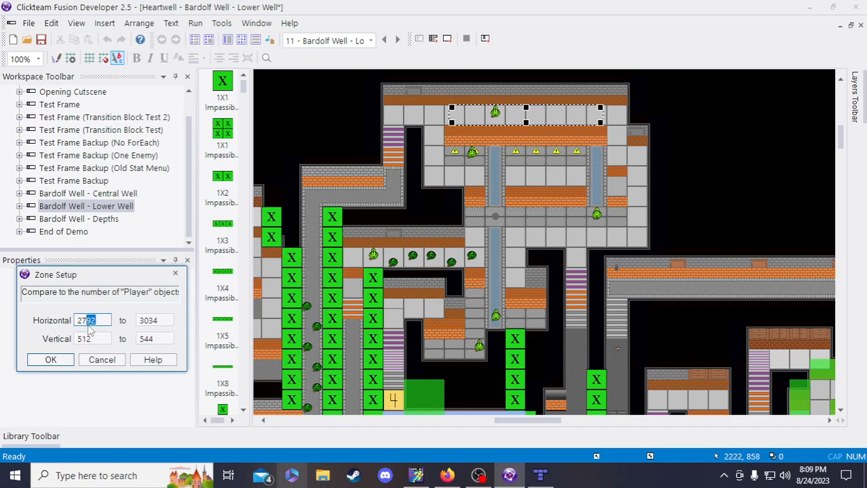
{"action": "type", "text": "87"}
{"action": "left_click_drag", "start_coordinate": [99, 321], "coordinate": [93, 322]}
{"action": "type", "text": "5"}
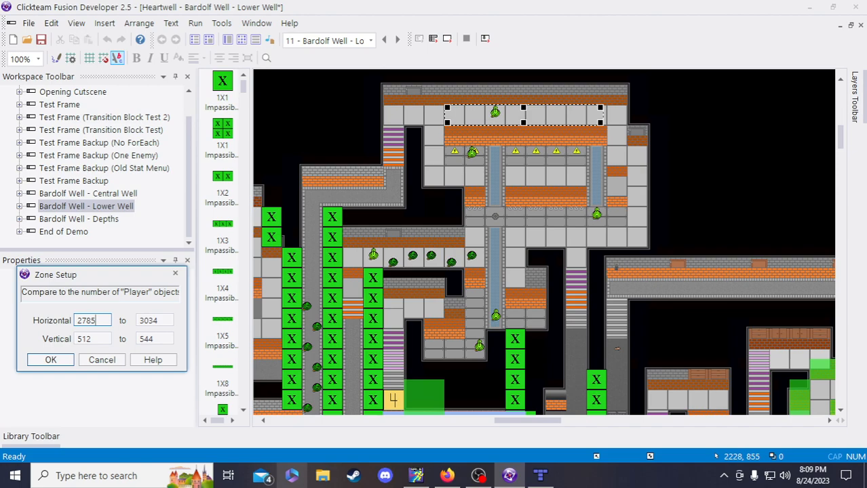
{"action": "left_click_drag", "start_coordinate": [159, 322], "coordinate": [155, 327]}
{"action": "type", "text": "9"}
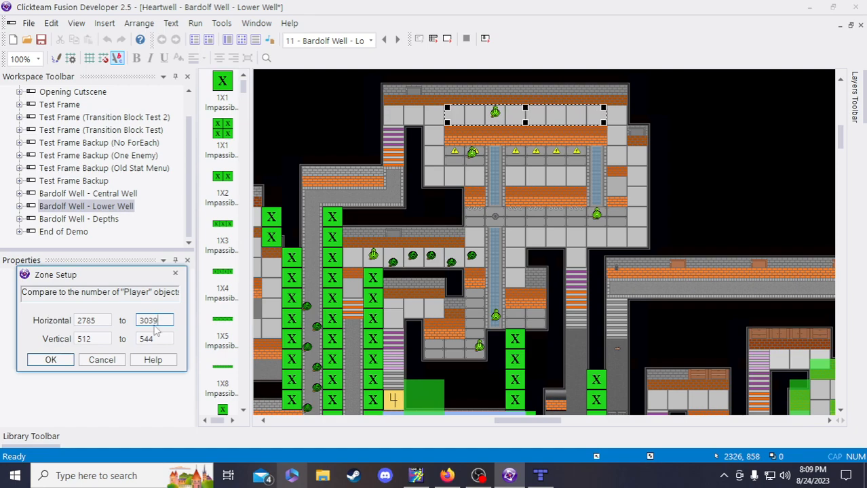
{"action": "left_click_drag", "start_coordinate": [97, 320], "coordinate": [93, 315]}
{"action": "type", "text": "4"}
{"action": "left_click_drag", "start_coordinate": [160, 321], "coordinate": [151, 323]}
{"action": "type", "text": "40"}
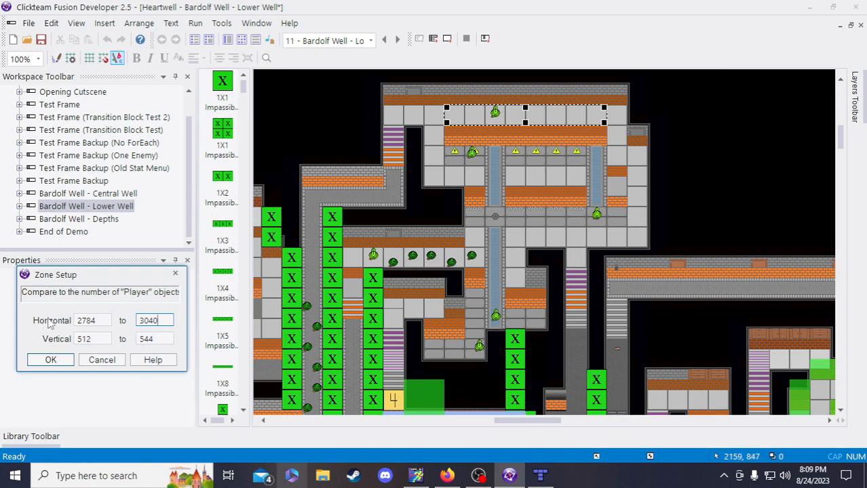
{"action": "left_click", "coordinate": [51, 360]}
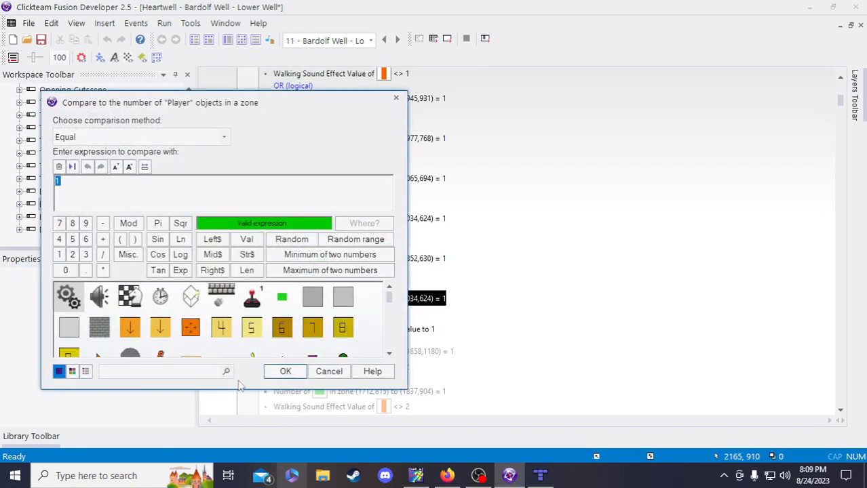
{"action": "left_click", "coordinate": [286, 371]}
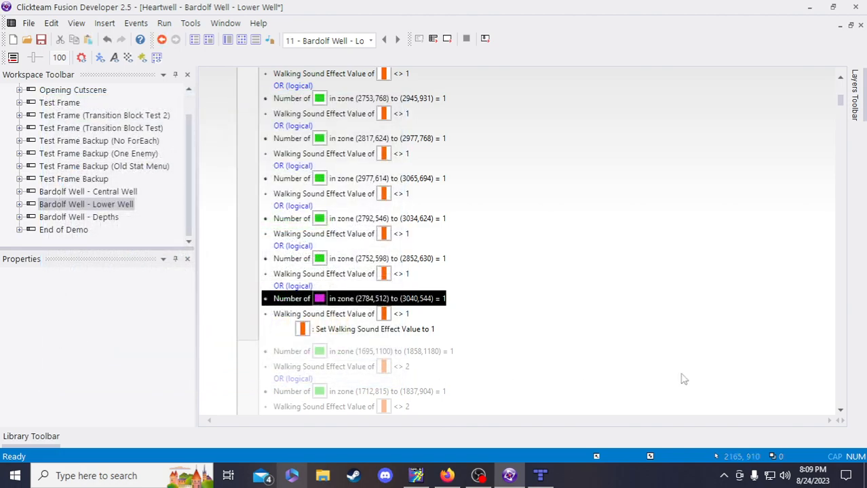
Save the Heartwell project, switch to Tiled and inspect the underground areas of Bardolf Well Tilemap 1-1
{"action": "left_click", "coordinate": [41, 39]}
{"action": "left_click", "coordinate": [541, 475]}
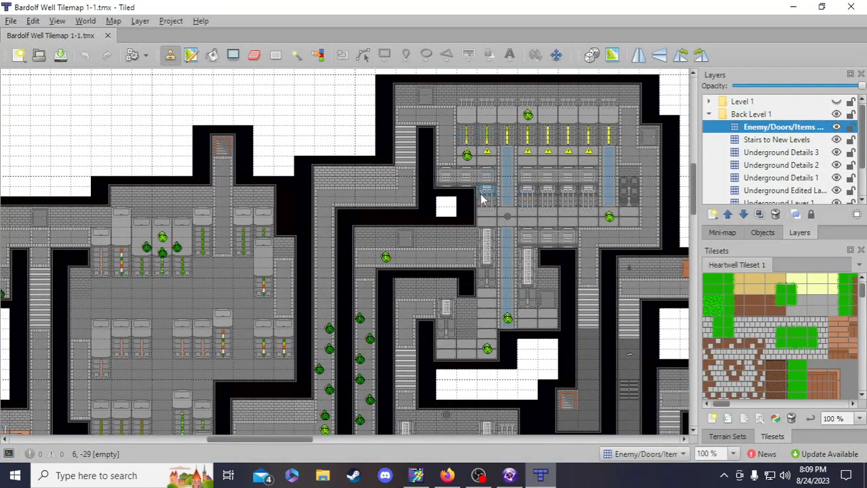
{"action": "scroll", "coordinate": [483, 235], "scroll_direction": "down", "scroll_amount": 3}
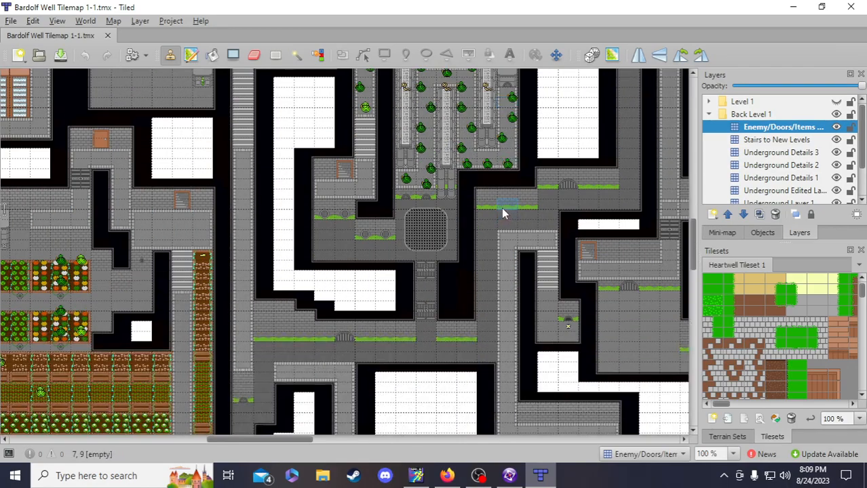
{"action": "scroll", "coordinate": [501, 208], "scroll_direction": "up", "scroll_amount": 3}
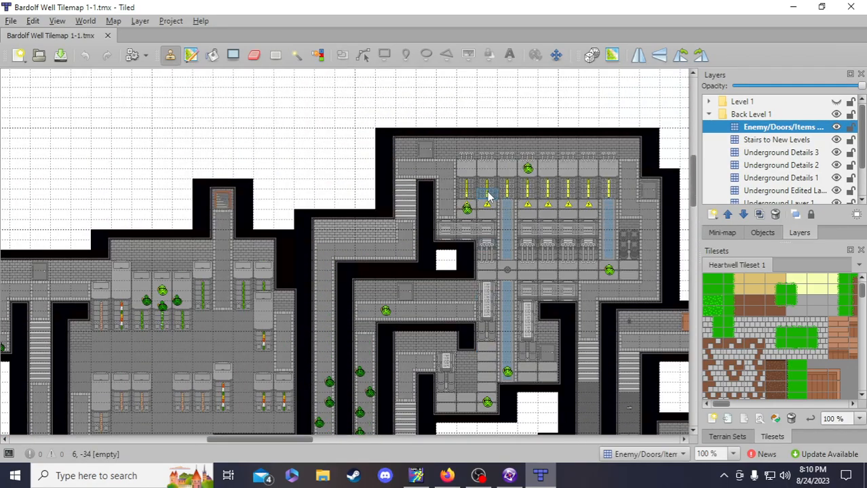
{"action": "scroll", "coordinate": [478, 237], "scroll_direction": "down", "scroll_amount": 7}
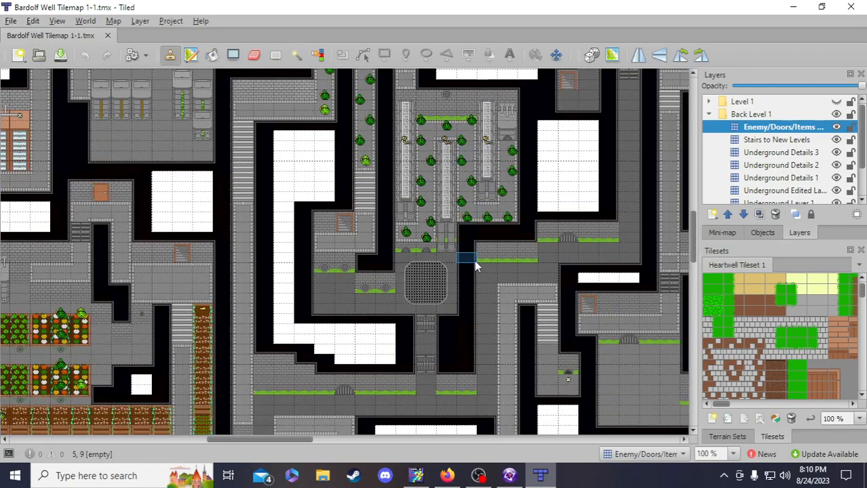
{"action": "scroll", "coordinate": [478, 285], "scroll_direction": "up", "scroll_amount": 3}
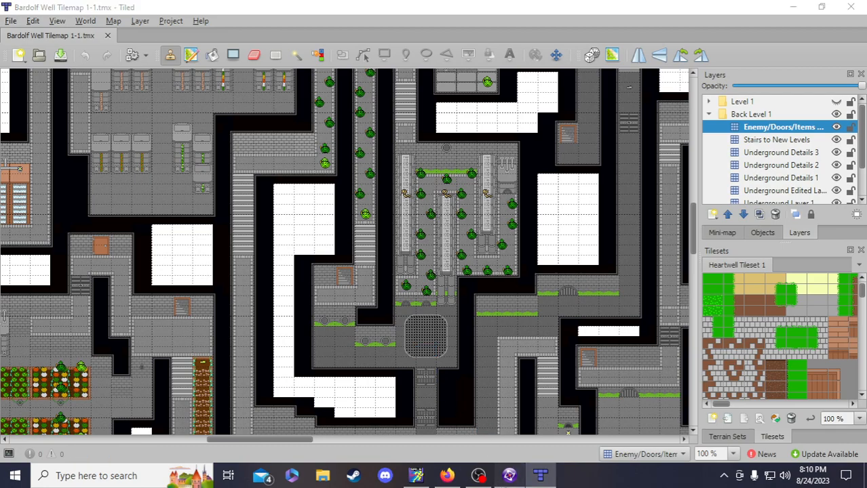
Switch back to Clickteam Fusion, open the Lower Well frame layout and survey the rooms around the planted area and round grate
{"action": "left_click", "coordinate": [508, 476]}
{"action": "left_click", "coordinate": [256, 40]}
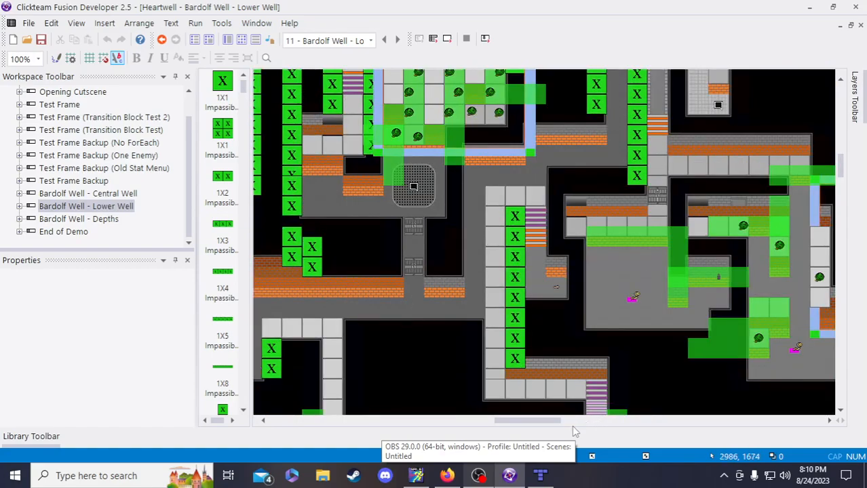
{"action": "left_click", "coordinate": [569, 422]}
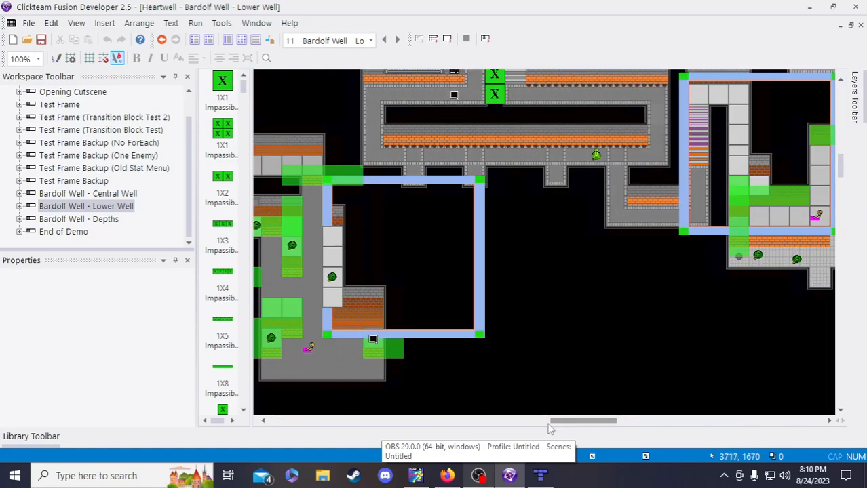
{"action": "left_click_drag", "start_coordinate": [557, 423], "coordinate": [499, 421]}
{"action": "scroll", "coordinate": [589, 422], "scroll_direction": "up", "scroll_amount": 4}
{"action": "scroll", "coordinate": [502, 405], "scroll_direction": "down", "scroll_amount": 4}
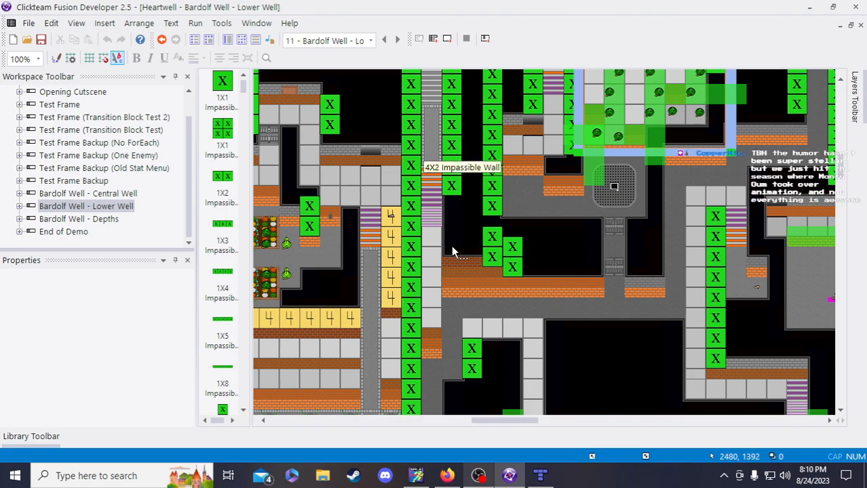
{"action": "scroll", "coordinate": [453, 251], "scroll_direction": "up", "scroll_amount": 3}
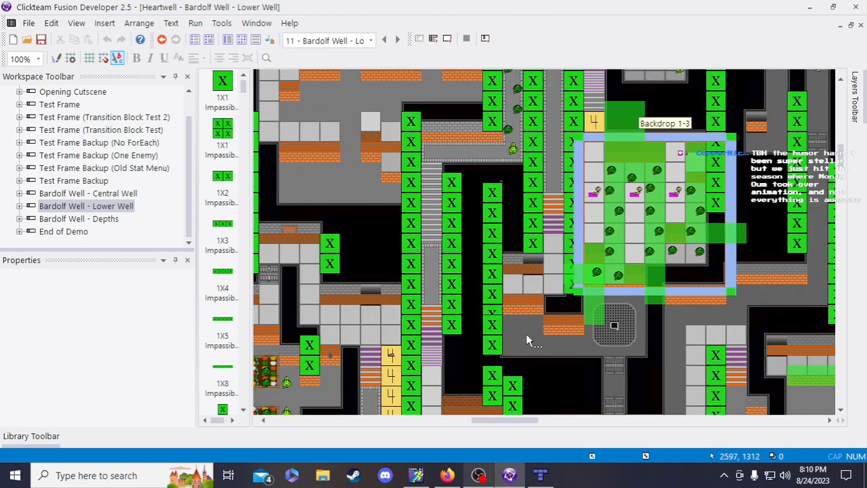
{"action": "scroll", "coordinate": [493, 420], "scroll_direction": "left", "scroll_amount": 3}
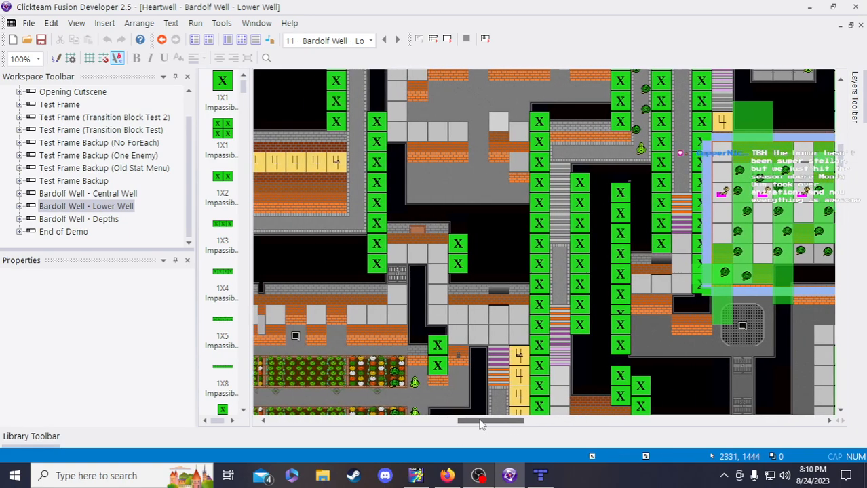
Examine the column of 8X1 Impassible Wall blocks beside the staircase corridor and the rooms next to it
{"action": "left_click", "coordinate": [577, 288]}
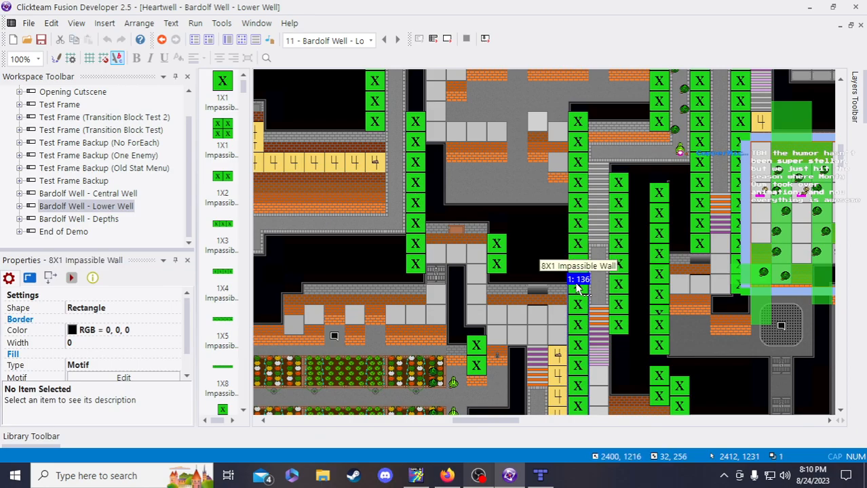
{"action": "scroll", "coordinate": [582, 306], "scroll_direction": "down", "scroll_amount": 2}
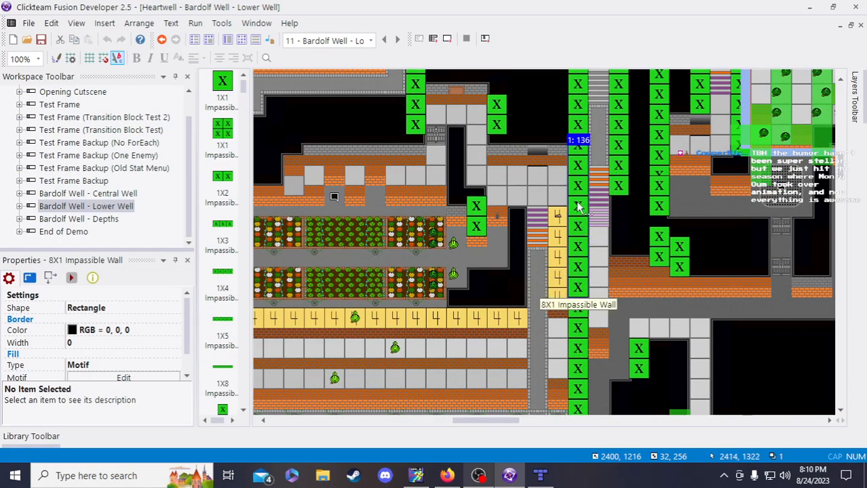
{"action": "scroll", "coordinate": [575, 205], "scroll_direction": "down", "scroll_amount": 1}
{"action": "scroll", "coordinate": [576, 238], "scroll_direction": "up", "scroll_amount": 3}
{"action": "scroll", "coordinate": [577, 261], "scroll_direction": "up", "scroll_amount": 3}
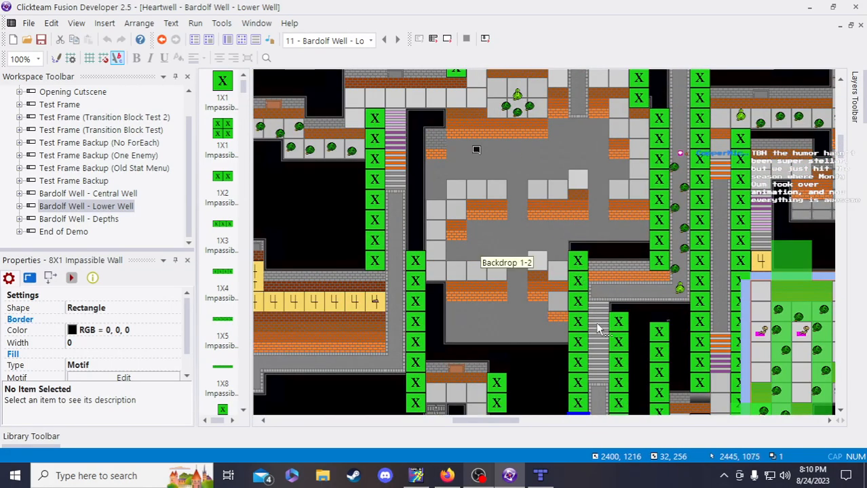
{"action": "scroll", "coordinate": [595, 326], "scroll_direction": "down", "scroll_amount": 3}
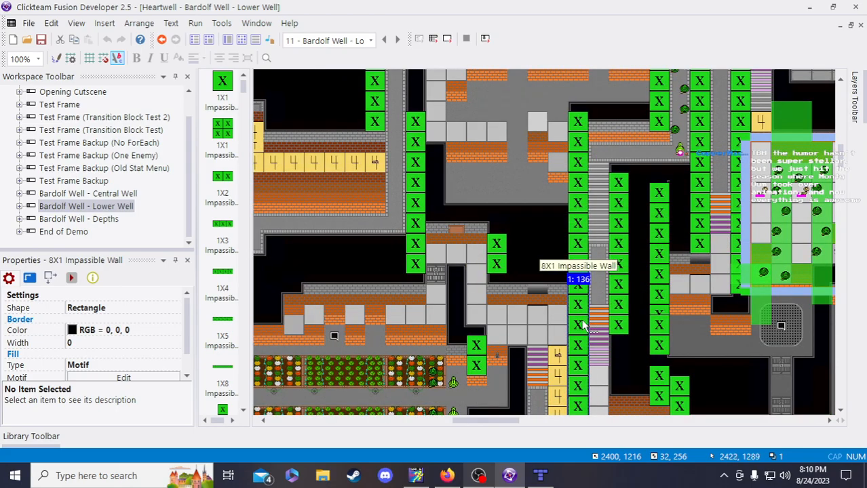
{"action": "scroll", "coordinate": [579, 308], "scroll_direction": "down", "scroll_amount": 3}
{"action": "scroll", "coordinate": [679, 257], "scroll_direction": "up", "scroll_amount": 7}
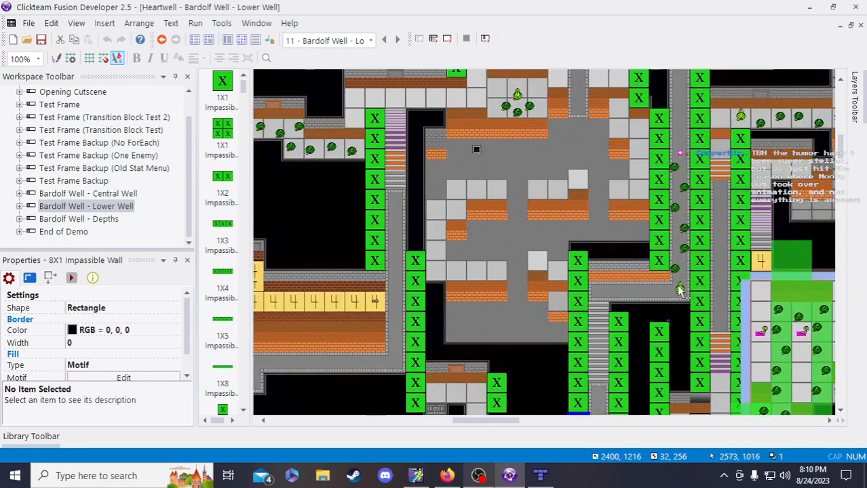
{"action": "scroll", "coordinate": [706, 244], "scroll_direction": "up", "scroll_amount": 3}
{"action": "scroll", "coordinate": [786, 210], "scroll_direction": "down", "scroll_amount": 3}
{"action": "scroll", "coordinate": [702, 346], "scroll_direction": "down", "scroll_amount": 3}
{"action": "scroll", "coordinate": [701, 346], "scroll_direction": "up", "scroll_amount": 3}
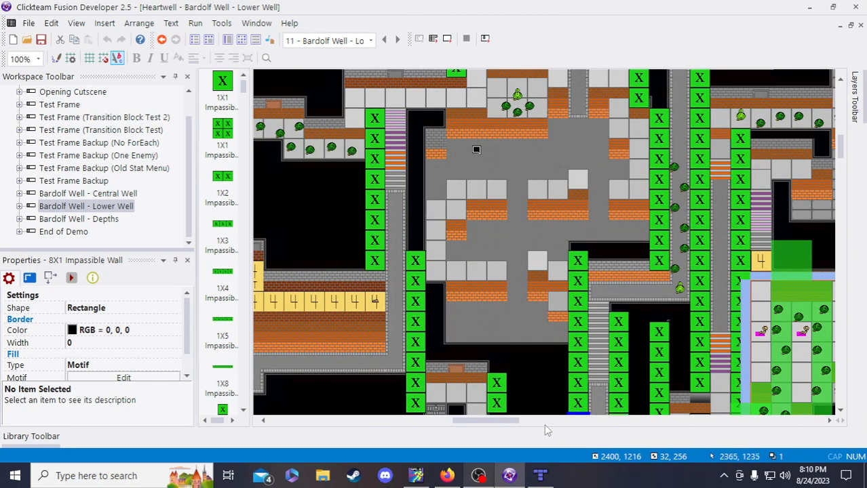
Compare the walls between the planted room and the staircase corridor, checking the 4X2 and lower 8X1 Impassible Wall pieces
{"action": "scroll", "coordinate": [535, 302], "scroll_direction": "right", "scroll_amount": 6, "text": "shift"}
{"action": "scroll", "coordinate": [517, 210], "scroll_direction": "down", "scroll_amount": 3}
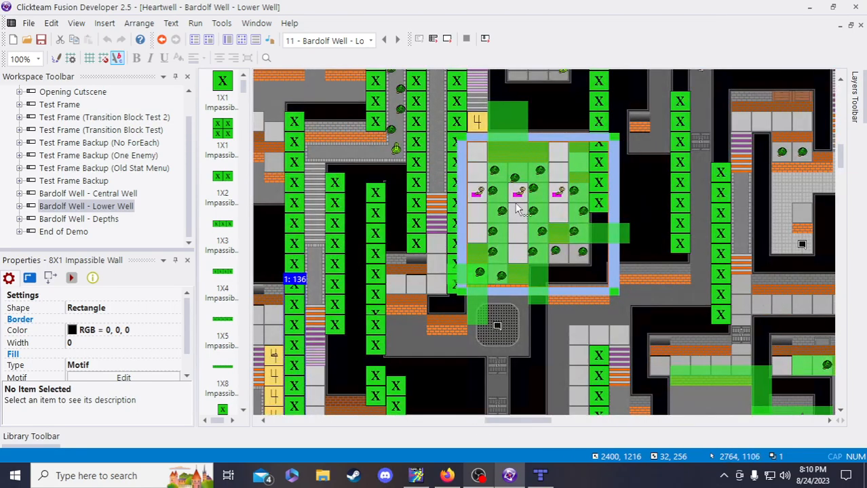
{"action": "scroll", "coordinate": [512, 370], "scroll_direction": "left", "scroll_amount": 4, "text": "shift"}
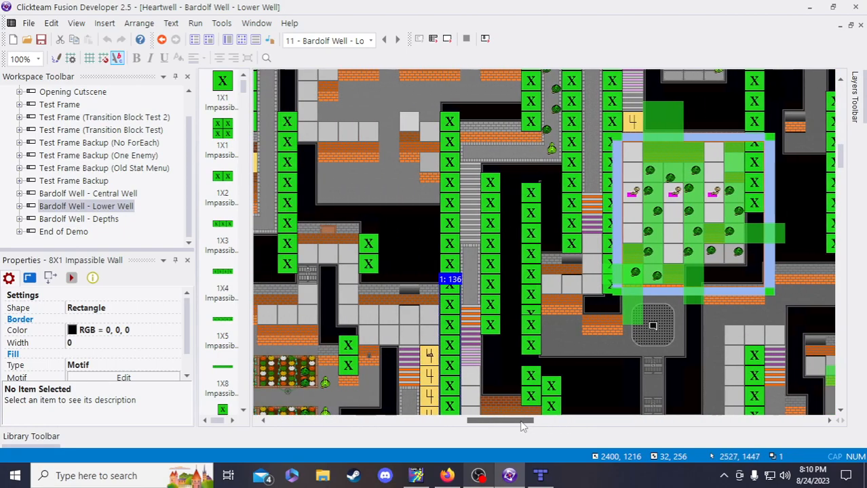
{"action": "scroll", "coordinate": [524, 332], "scroll_direction": "down", "scroll_amount": 3}
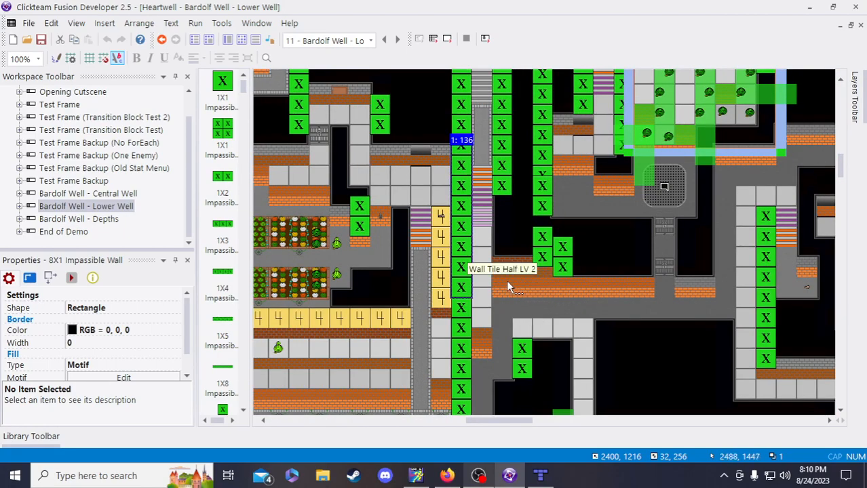
{"action": "scroll", "coordinate": [462, 204], "scroll_direction": "up", "scroll_amount": 3}
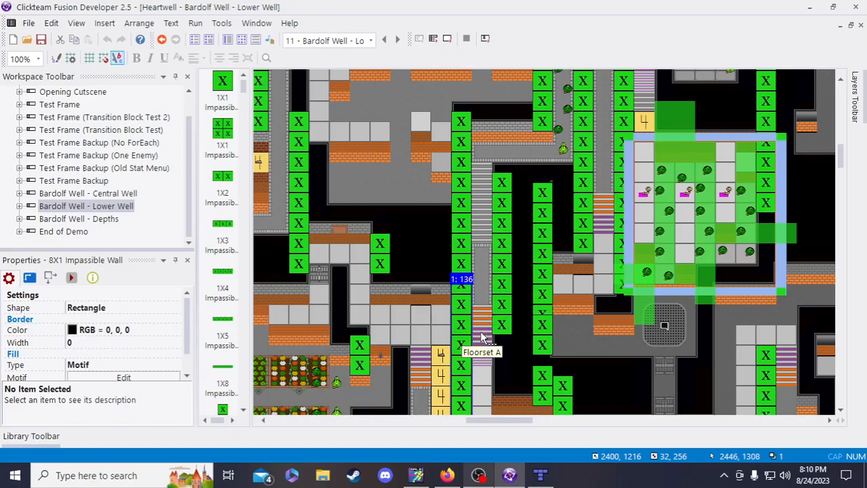
{"action": "scroll", "coordinate": [479, 332], "scroll_direction": "down", "scroll_amount": 9}
{"action": "scroll", "coordinate": [480, 339], "scroll_direction": "up", "scroll_amount": 6}
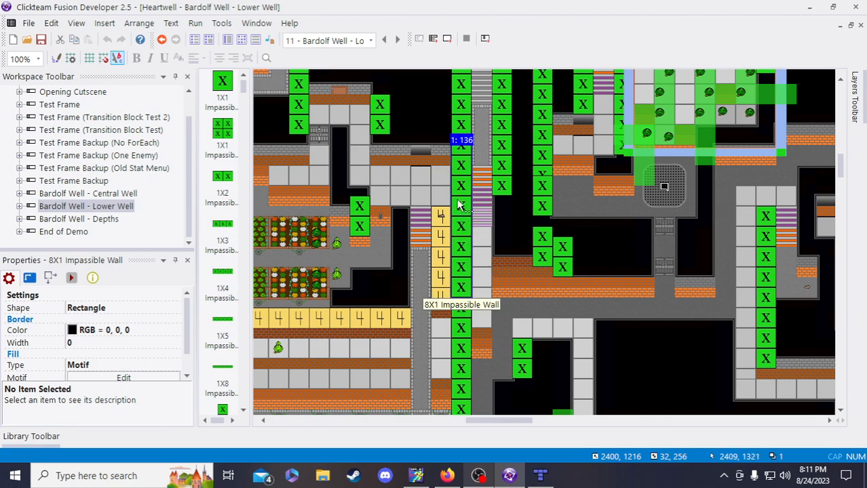
{"action": "scroll", "coordinate": [465, 203], "scroll_direction": "up", "scroll_amount": 3}
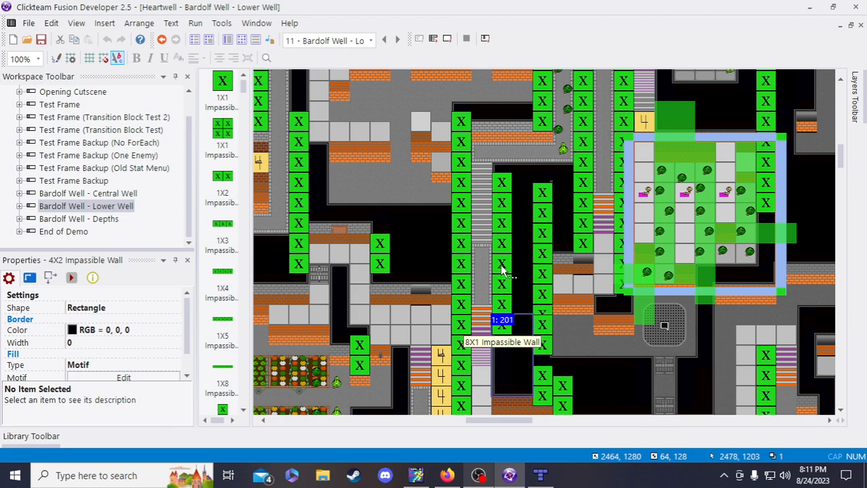
{"action": "scroll", "coordinate": [502, 271], "scroll_direction": "down", "scroll_amount": 5}
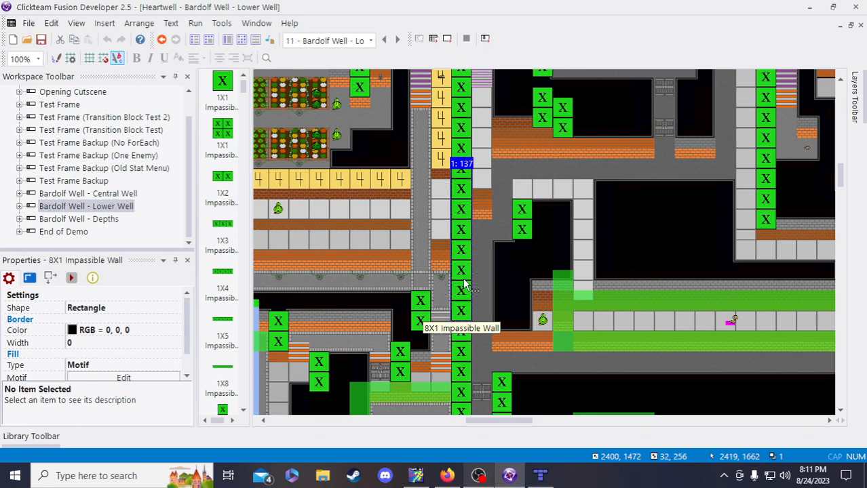
{"action": "scroll", "coordinate": [458, 288], "scroll_direction": "up", "scroll_amount": 3}
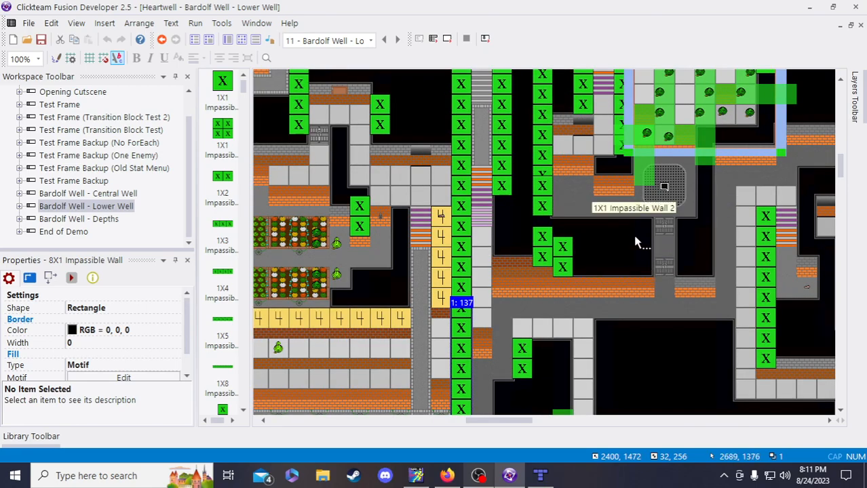
Inspect the 1X1 Impassible Wall 2 and 4X1 Impassible Wall pieces in the black areas around the round grate
{"action": "left_click", "coordinate": [634, 234]}
{"action": "left_click_drag", "start_coordinate": [644, 250], "coordinate": [685, 260]}
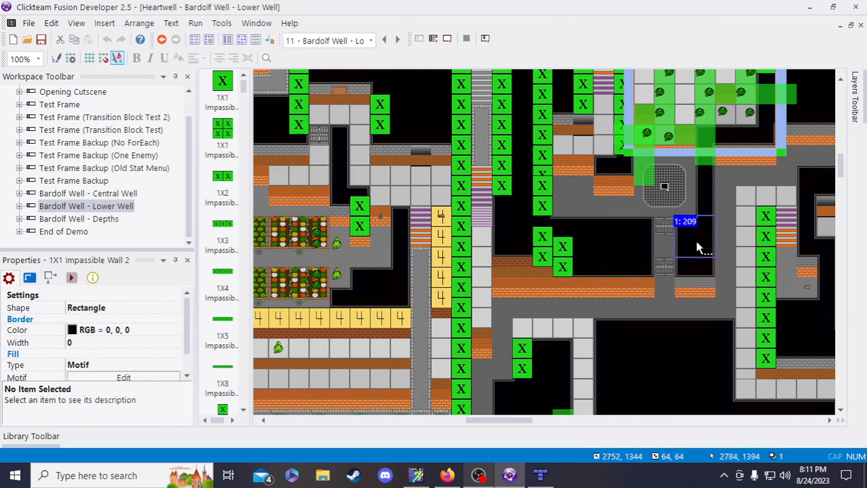
{"action": "left_click", "coordinate": [706, 205]}
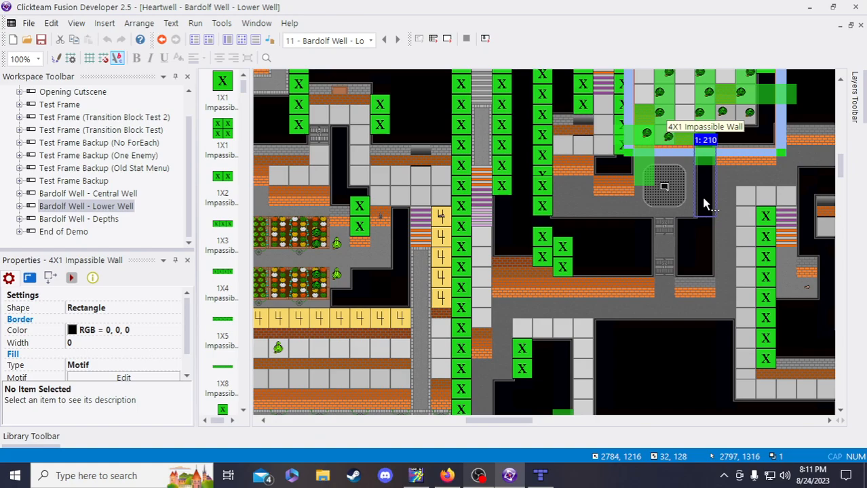
{"action": "scroll", "coordinate": [590, 284], "scroll_direction": "down", "scroll_amount": 2}
{"action": "scroll", "coordinate": [582, 282], "scroll_direction": "up", "scroll_amount": 1}
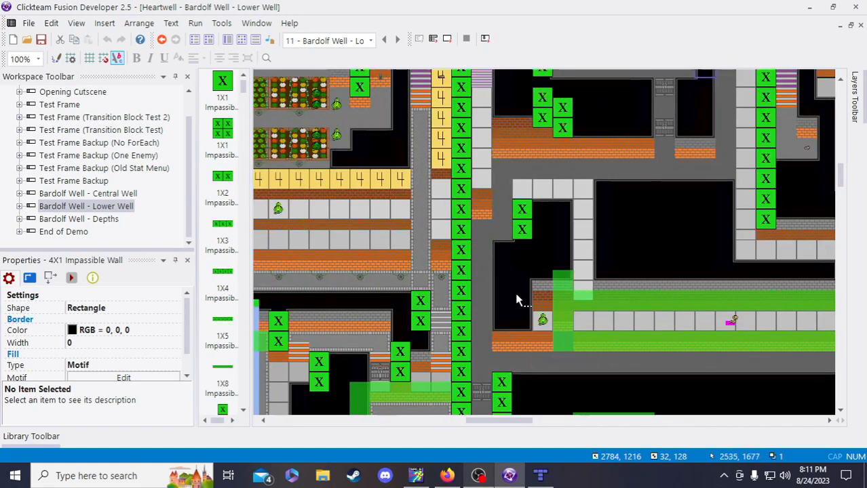
Try moving the lower 8X1 Impassible Wall beside the vertical corridor to about X 2512, Y 1632, and undo the changes
{"action": "left_click", "coordinate": [459, 307]}
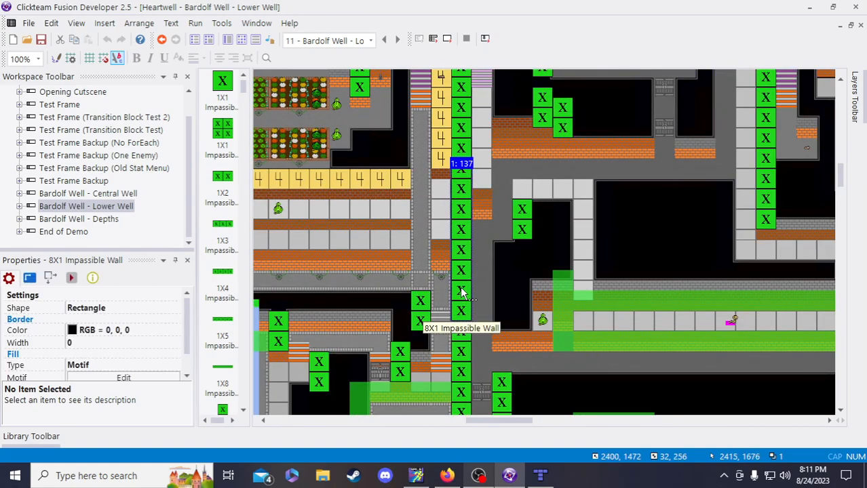
{"action": "scroll", "coordinate": [460, 292], "scroll_direction": "down", "scroll_amount": 1}
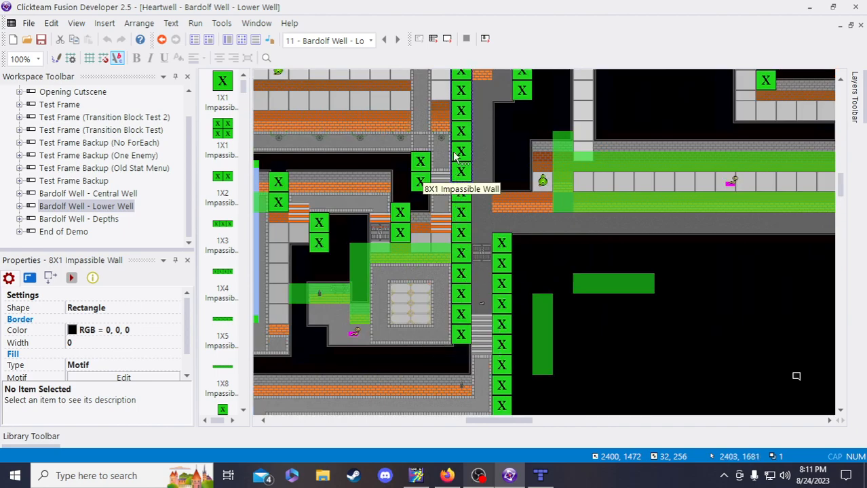
{"action": "scroll", "coordinate": [459, 154], "scroll_direction": "up", "scroll_amount": 1}
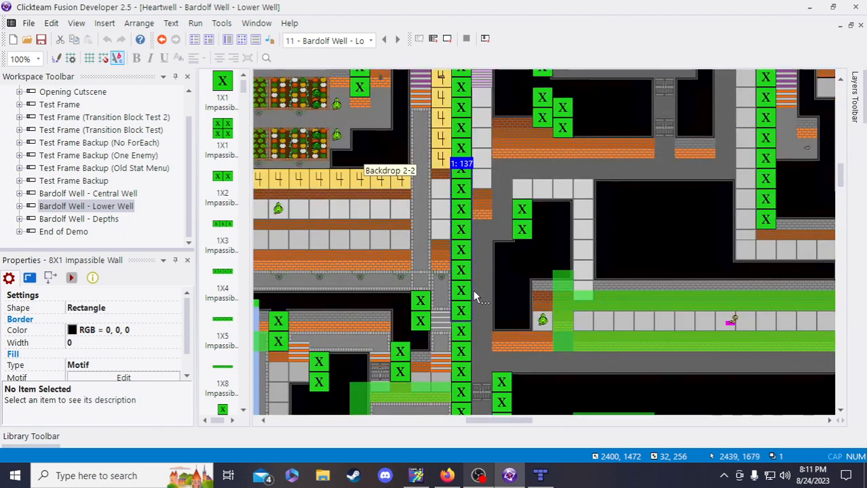
{"action": "left_click_drag", "start_coordinate": [529, 375], "coordinate": [530, 370]}
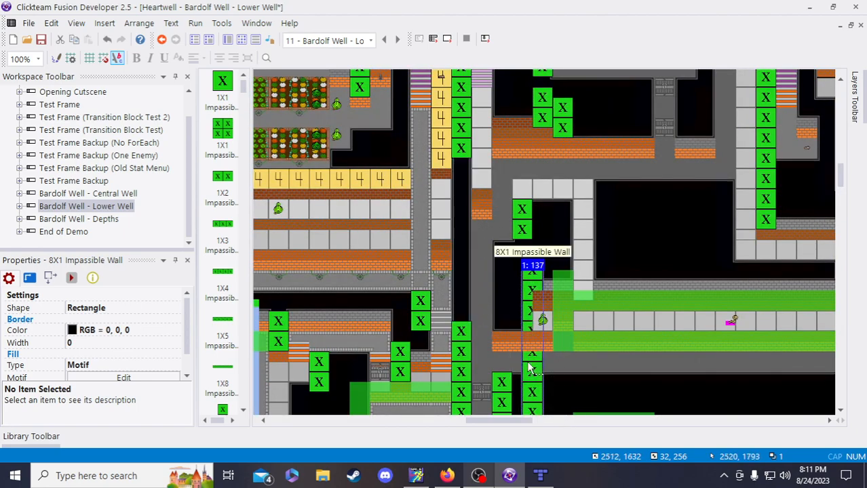
{"action": "scroll", "coordinate": [530, 345], "scroll_direction": "down", "scroll_amount": 1}
{"action": "left_click_drag", "start_coordinate": [532, 248], "coordinate": [585, 344]}
{"action": "key", "text": "ctrl+z"}
{"action": "key", "text": "ctrl+z"}
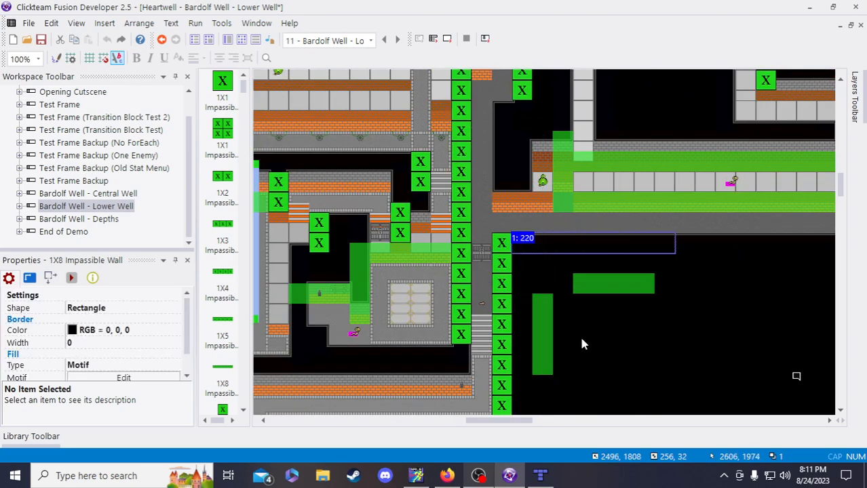
Move the lower 8X1 Impassible Wall from beside the vertical corridor into the black area below, to about X 2560, Y 1808
{"action": "scroll", "coordinate": [478, 242], "scroll_direction": "up", "scroll_amount": 1}
{"action": "left_click", "coordinate": [462, 249]}
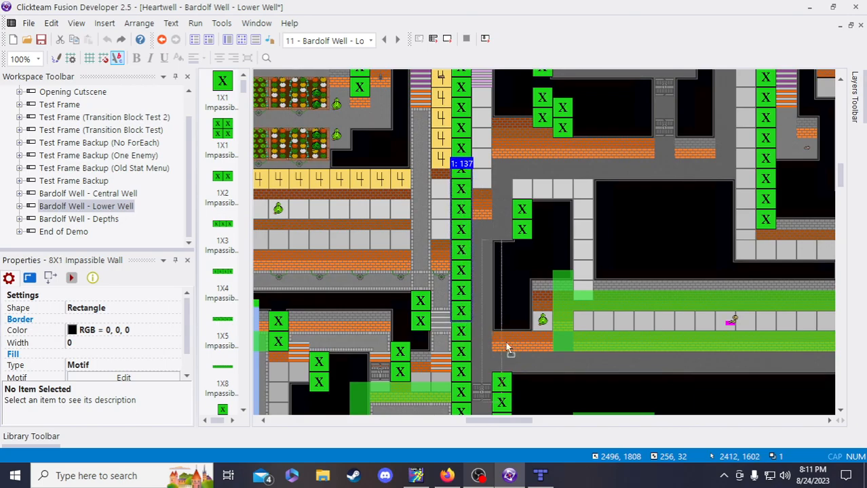
{"action": "scroll", "coordinate": [562, 415], "scroll_direction": "down", "scroll_amount": 2}
{"action": "left_click_drag", "start_coordinate": [552, 345], "coordinate": [562, 231]}
{"action": "scroll", "coordinate": [615, 383], "scroll_direction": "up", "scroll_amount": 1}
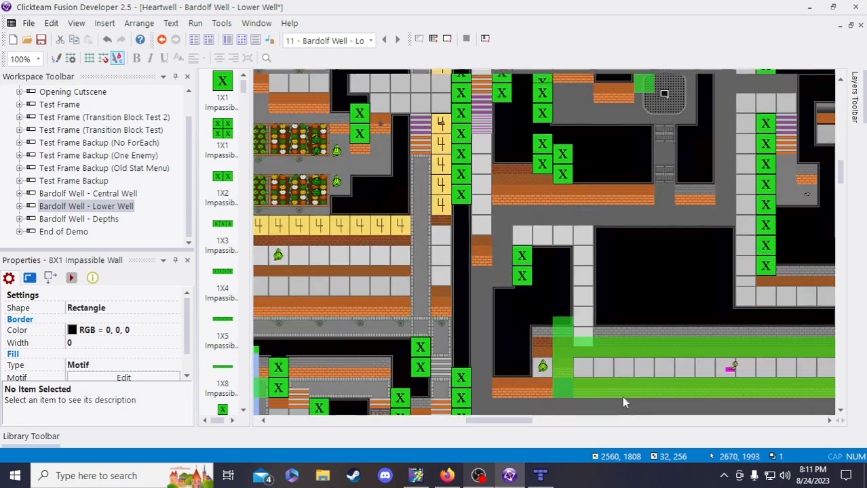
{"action": "scroll", "coordinate": [596, 356], "scroll_direction": "up", "scroll_amount": 1}
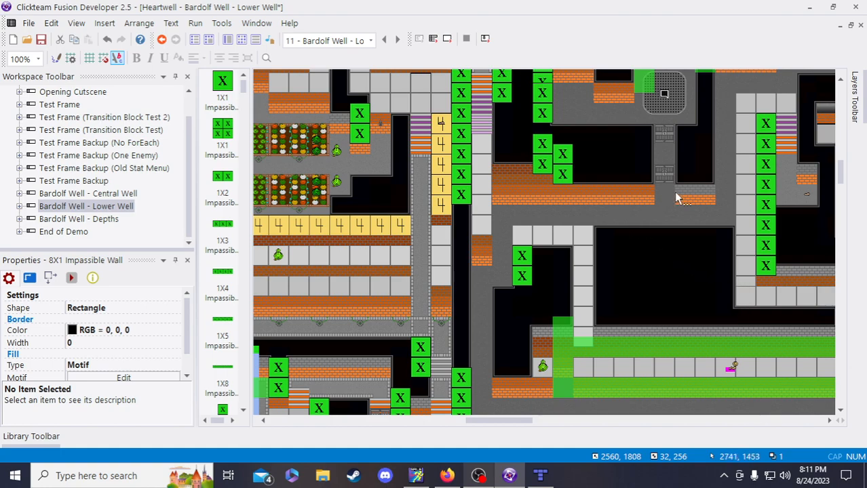
Set the blend coefficient of the 4X1 Impassible Wall beside the round grate to 0
{"action": "left_click", "coordinate": [701, 147]}
{"action": "right_click", "coordinate": [707, 103]}
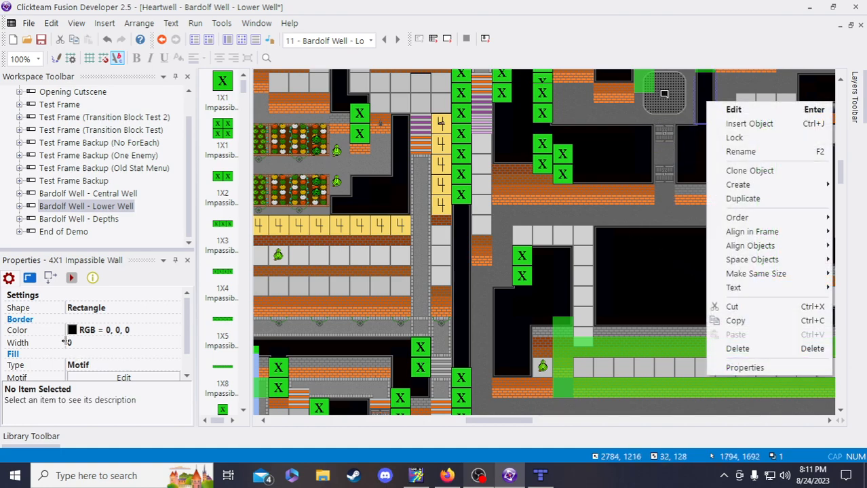
{"action": "left_click", "coordinate": [30, 279]}
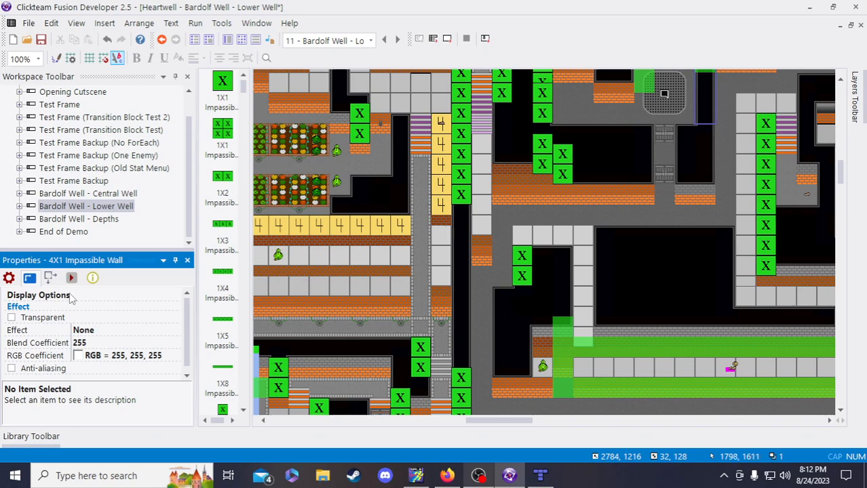
{"action": "left_click", "coordinate": [99, 343]}
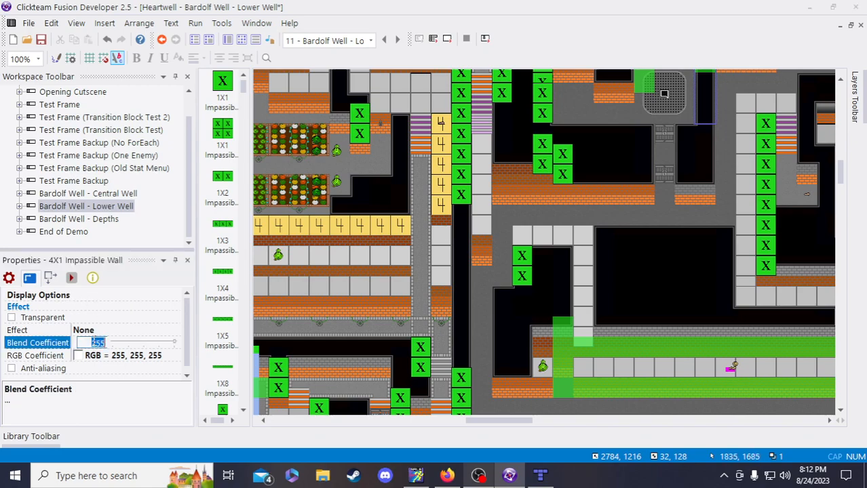
{"action": "key", "text": "Return"}
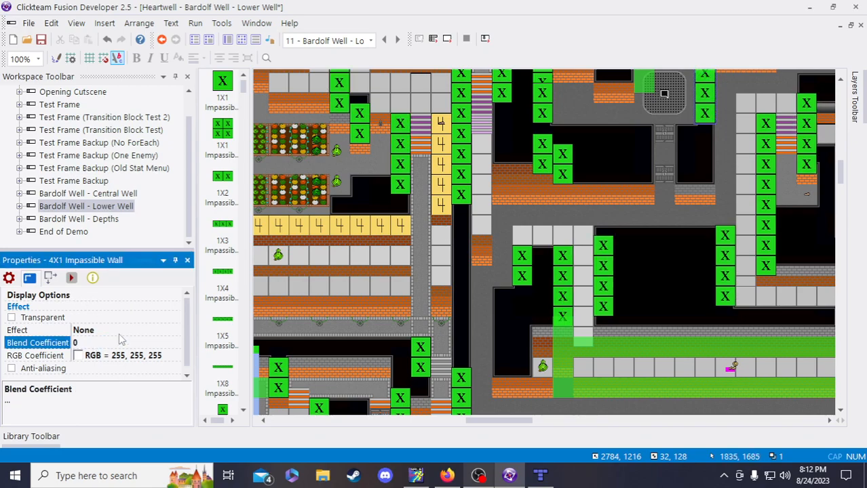
Try moving the 4X1 Impassible Wall beside the round grate down to about X 2784, Y 1312, and move it back up
{"action": "scroll", "coordinate": [727, 293], "scroll_direction": "up", "scroll_amount": 3}
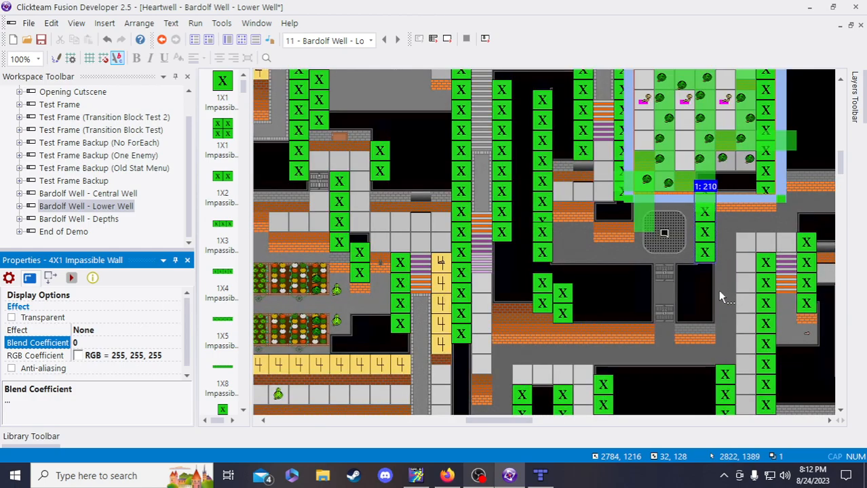
{"action": "double_click", "coordinate": [706, 249]}
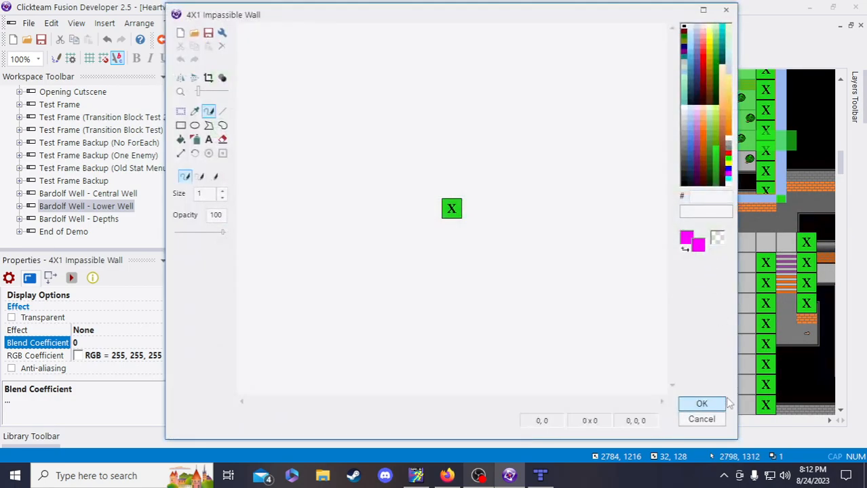
{"action": "left_click", "coordinate": [701, 419]}
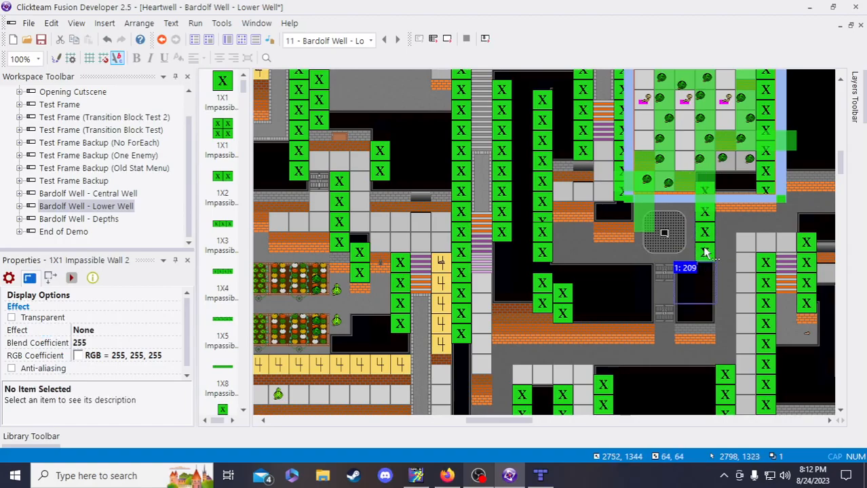
{"action": "left_click_drag", "start_coordinate": [706, 237], "coordinate": [707, 301]}
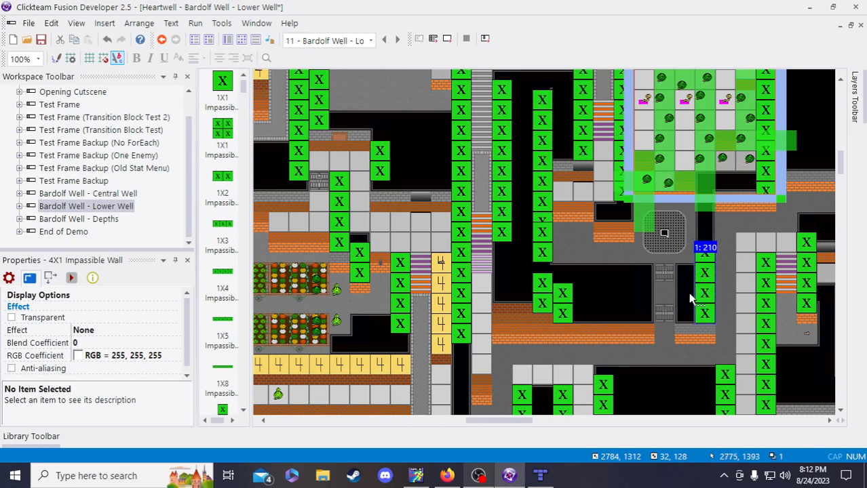
{"action": "left_click", "coordinate": [695, 297]}
{"action": "left_click", "coordinate": [705, 285]}
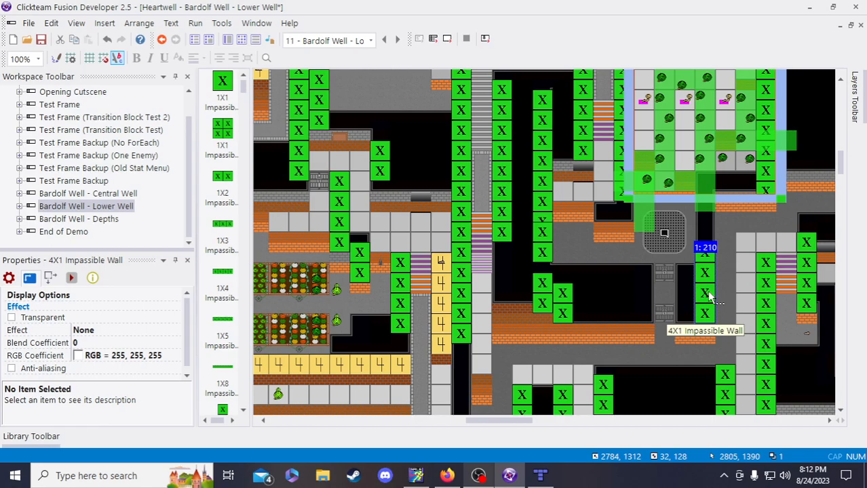
{"action": "left_click_drag", "start_coordinate": [705, 299], "coordinate": [712, 180]}
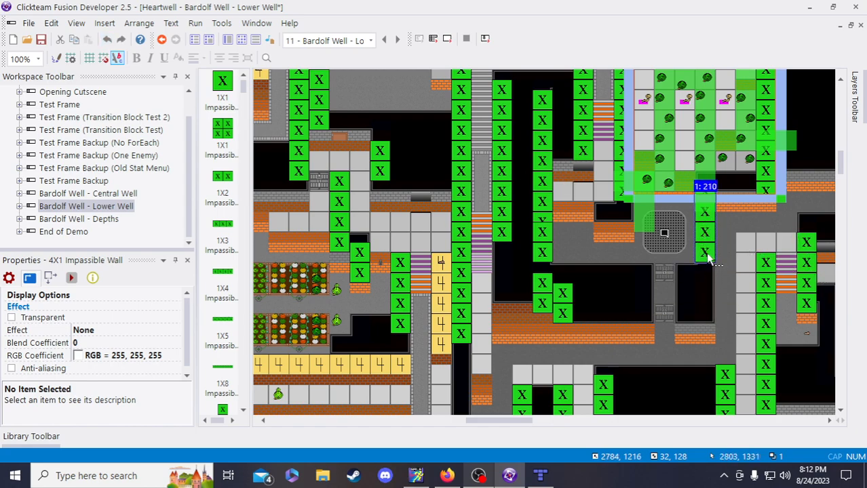
Move the 4X1 Impassible Wall beside the round grate one column right, to about X 2816, Y 1200
{"action": "left_click_drag", "start_coordinate": [706, 241], "coordinate": [726, 241]}
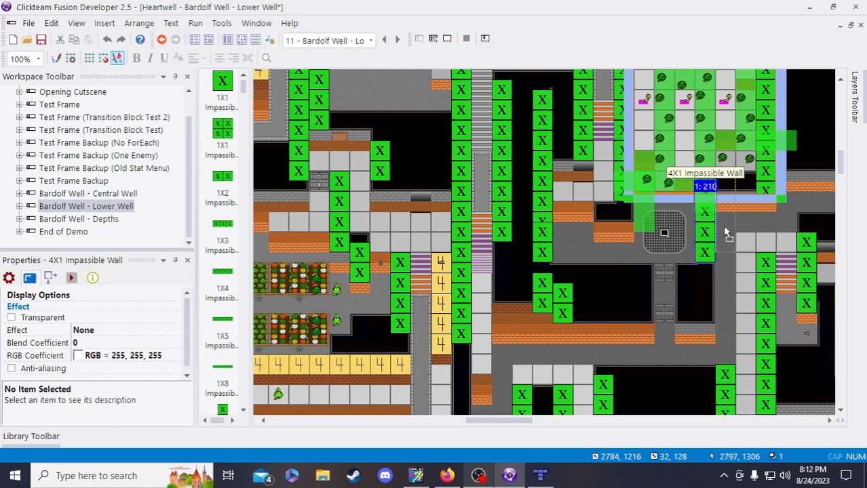
{"action": "left_click_drag", "start_coordinate": [724, 232], "coordinate": [725, 228]}
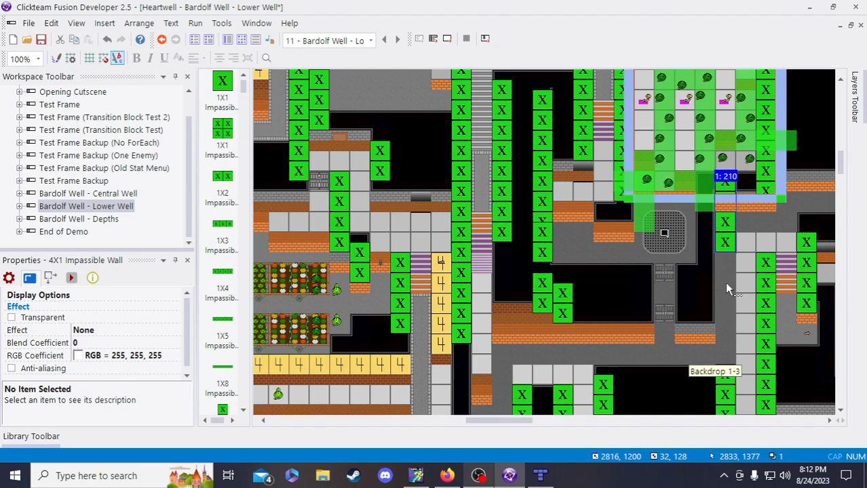
{"action": "scroll", "coordinate": [591, 319], "scroll_direction": "down", "scroll_amount": 3}
{"action": "scroll", "coordinate": [590, 320], "scroll_direction": "up", "scroll_amount": 3}
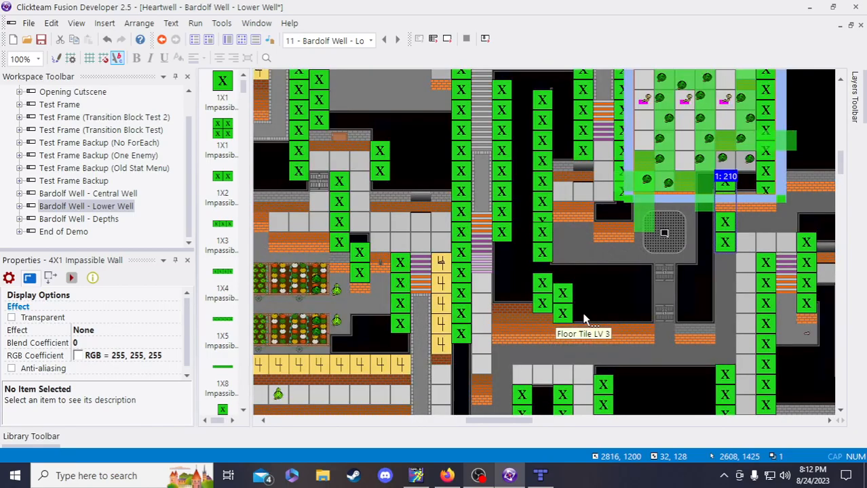
In the Heartwell Dev Stream Notes in Firefox, add a Central Path reminder to double check ALL wall tiles because an 8x1 and a 4x1 were moved
{"action": "left_click", "coordinate": [449, 477]}
{"action": "left_click", "coordinate": [449, 477]}
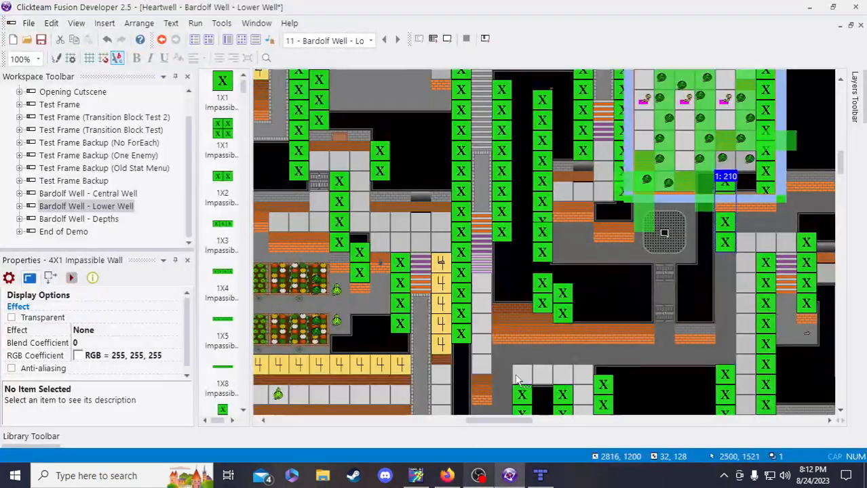
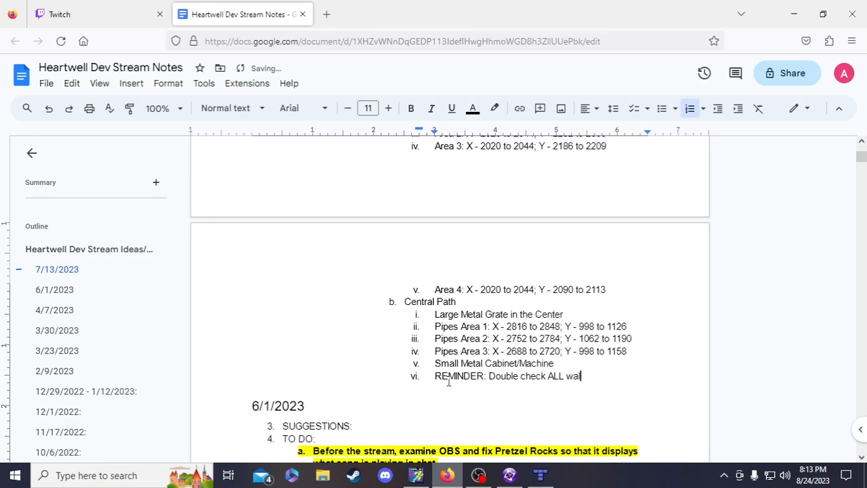
{"action": "type", "text": "ares"}
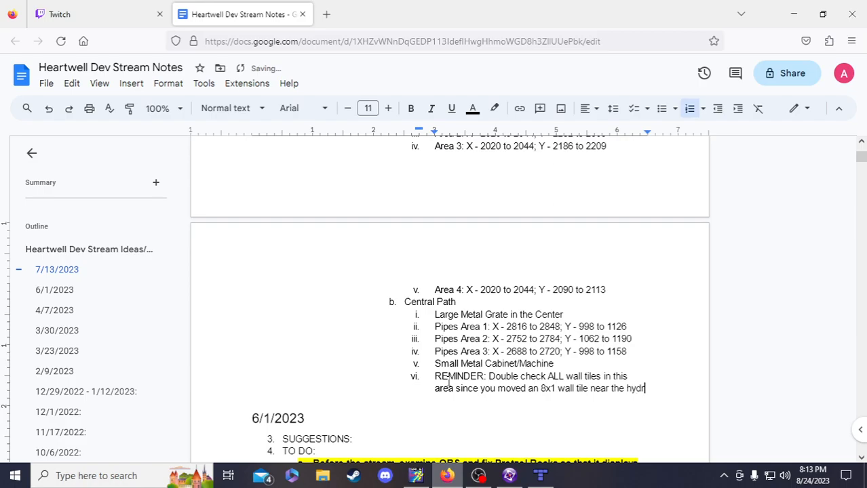
{"action": "type", "text": "opo"}
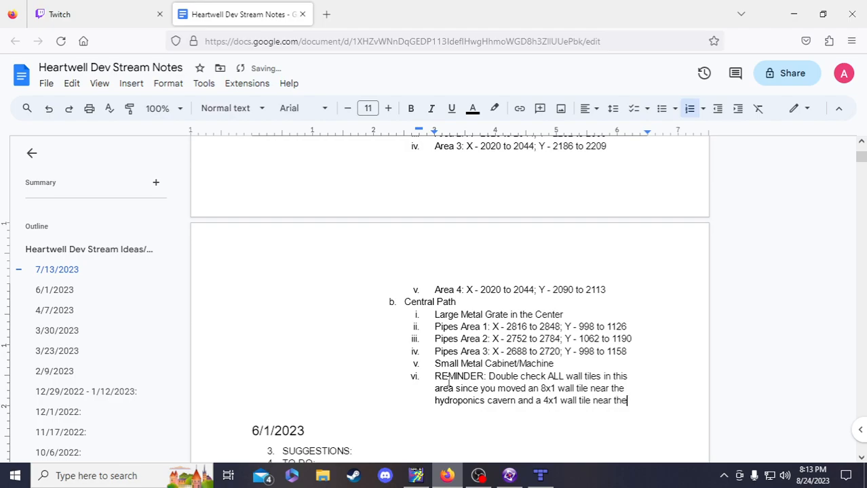
{"action": "type", "text": "path leading to the"}
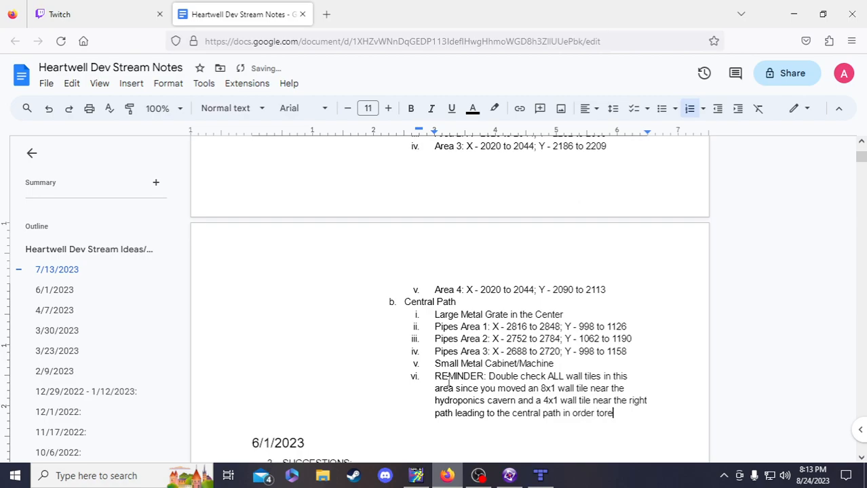
{"action": "type", "text": "central path without having both keys."}
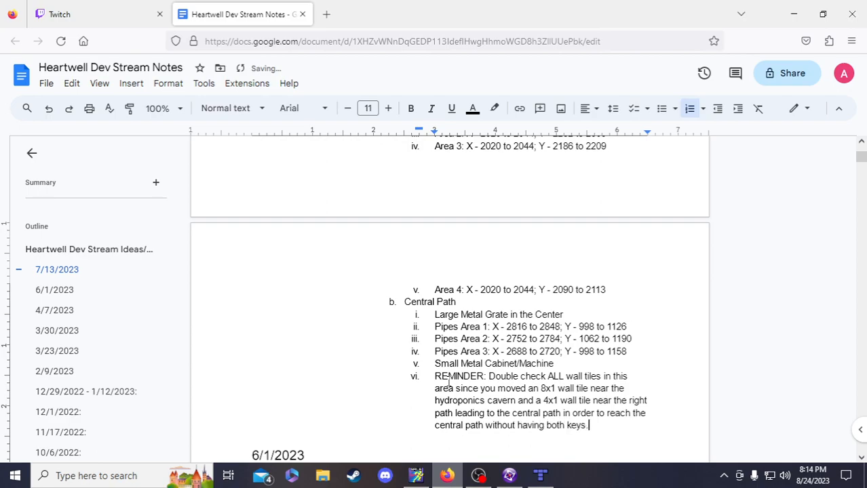
Return to Clickteam Fusion, test-run the Lower Well frame, and walk the character through the black area into the planted room
{"action": "left_click", "coordinate": [509, 476]}
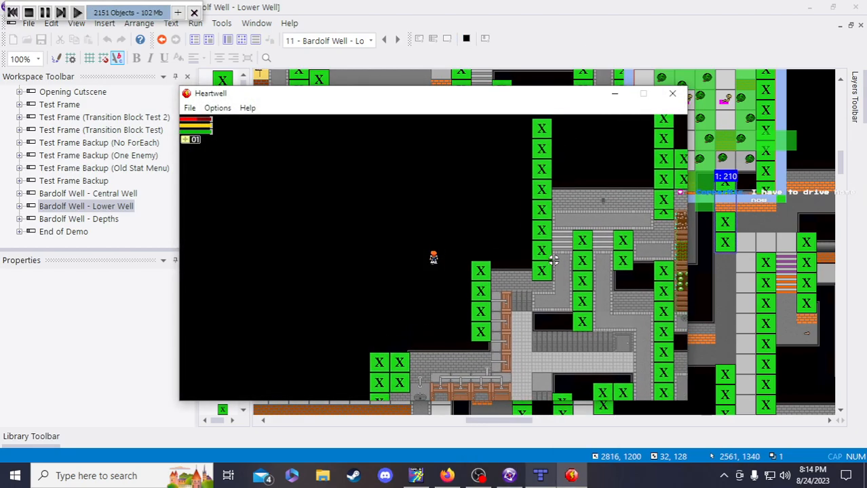
{"action": "key", "text": "Up"}
{"action": "key", "text": "Right"}
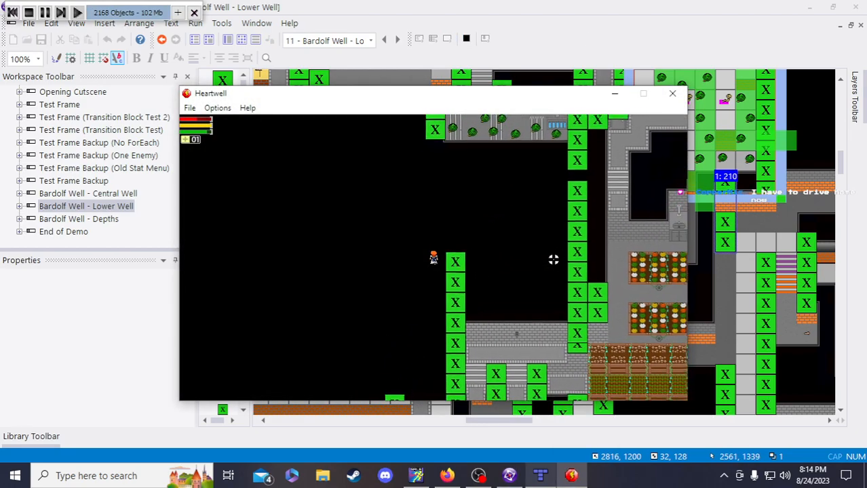
{"action": "key", "text": "Up"}
{"action": "key", "text": "Right"}
{"action": "key", "text": "Up"}
{"action": "key", "text": "Right"}
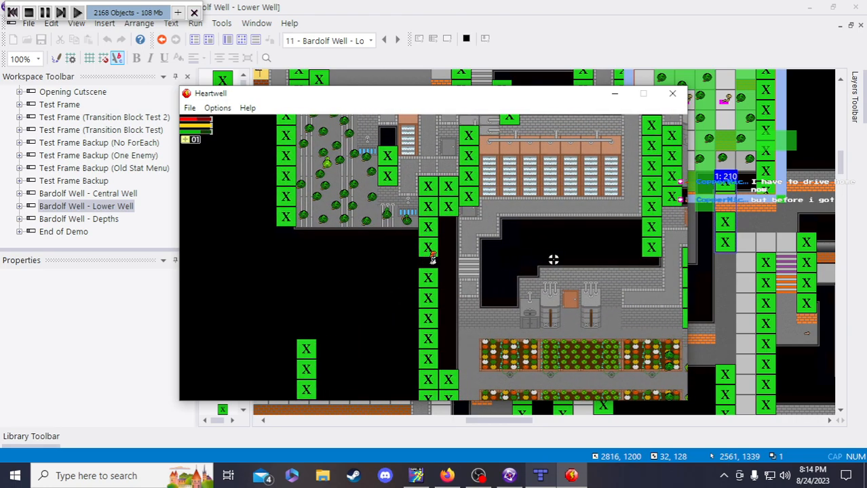
{"action": "key", "text": "Right"}
{"action": "key", "text": "Down"}
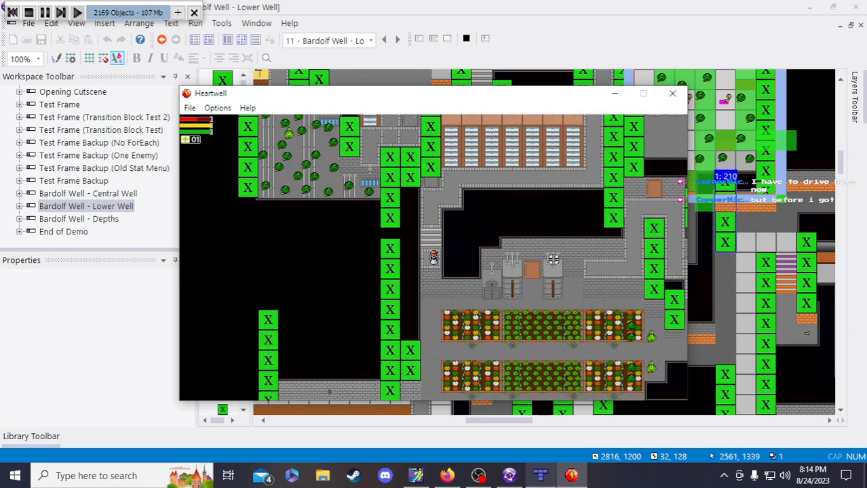
{"action": "key", "text": "Down"}
{"action": "key", "text": "Right"}
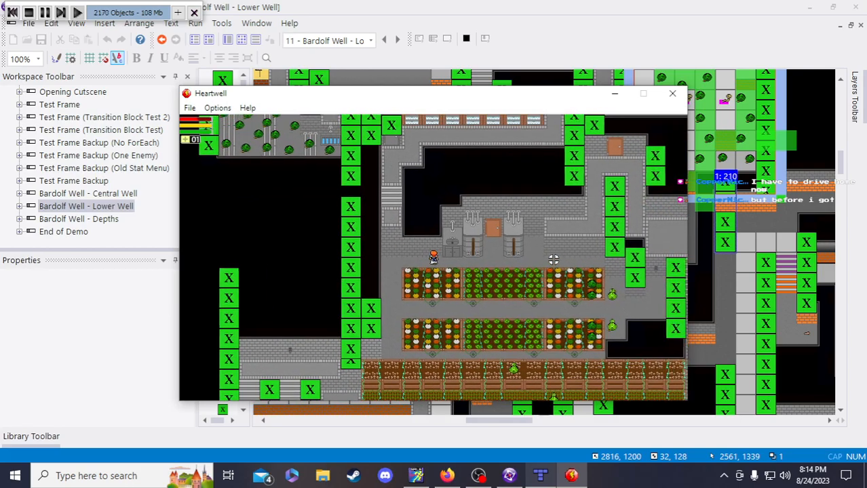
Walk the character over the sink, tanks and back wall of the planted room and up to the door in the corridor above
{"action": "key", "text": "Up"}
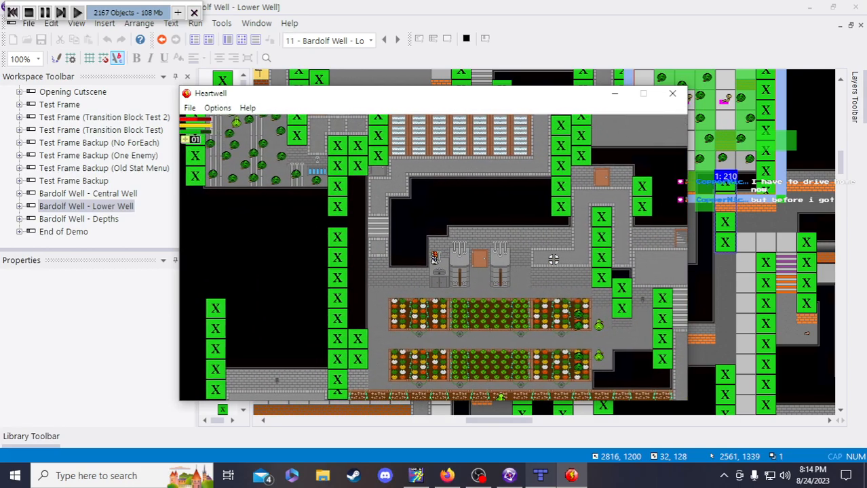
{"action": "key", "text": "d"}
{"action": "key", "text": "w"}
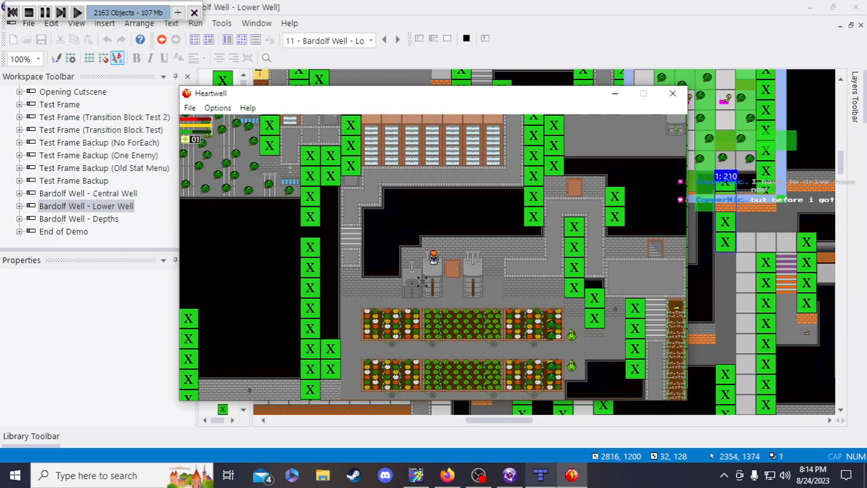
{"action": "key", "text": "a"}
{"action": "key", "text": "d"}
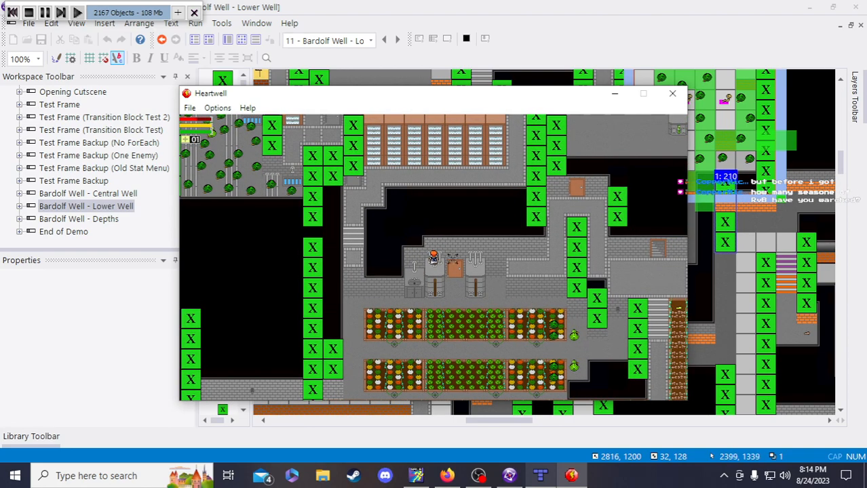
{"action": "key", "text": "d"}
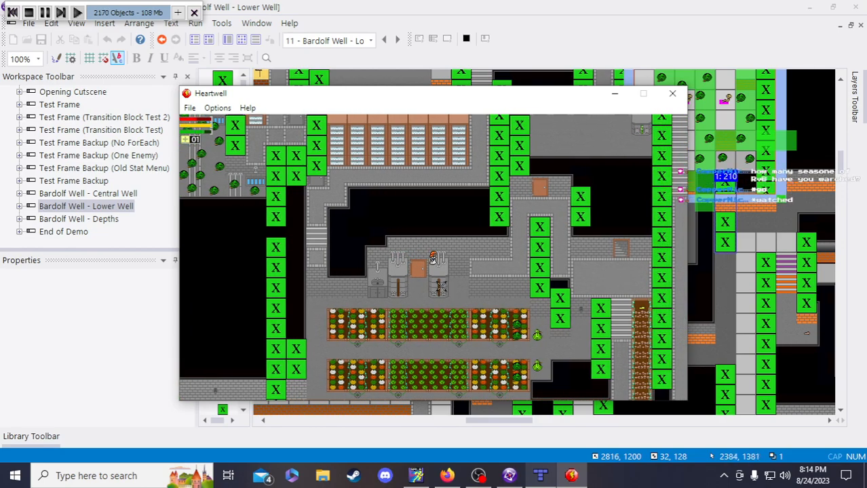
{"action": "key", "text": "d"}
{"action": "key", "text": "d"}
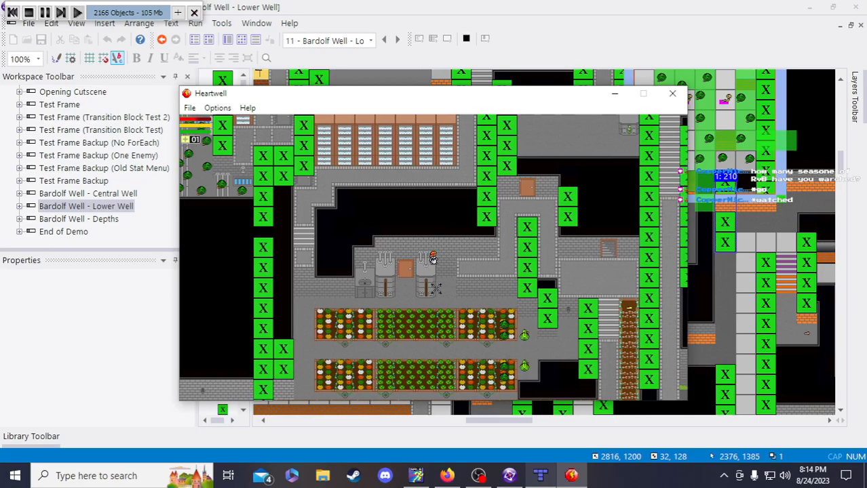
{"action": "key", "text": "d"}
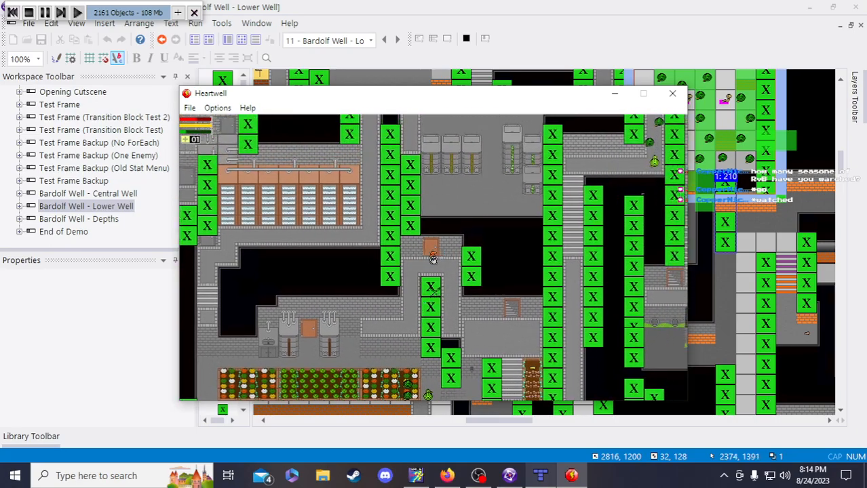
Walk the character from the door past the planters, across the black gap, and into the corridor below the round grate
{"action": "key", "text": "s"}
{"action": "key", "text": "d"}
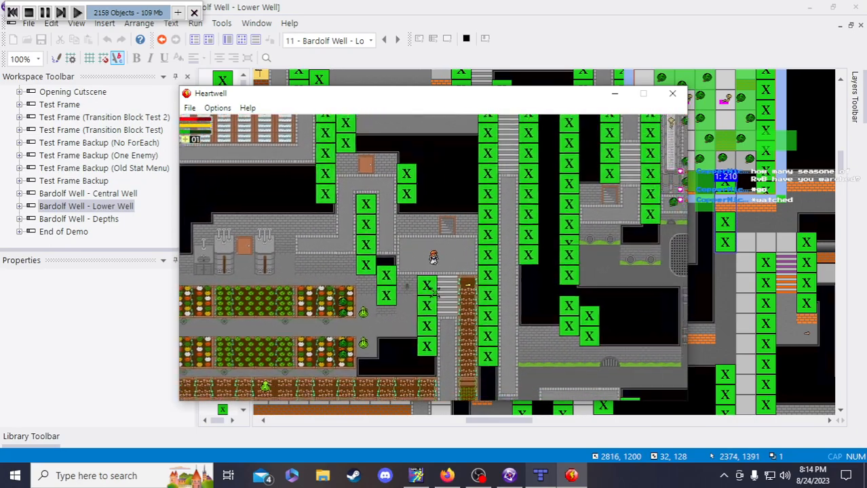
{"action": "key", "text": "s"}
{"action": "key", "text": "s"}
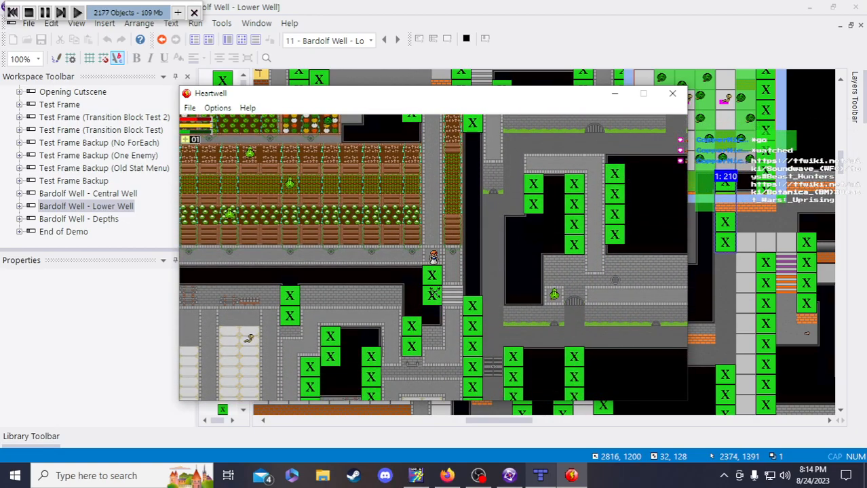
{"action": "key", "text": "d"}
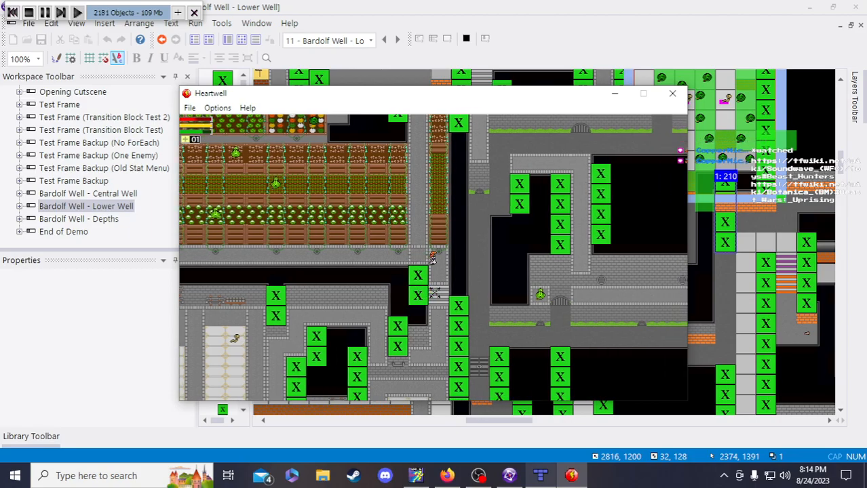
{"action": "key", "text": "d"}
{"action": "key", "text": "w"}
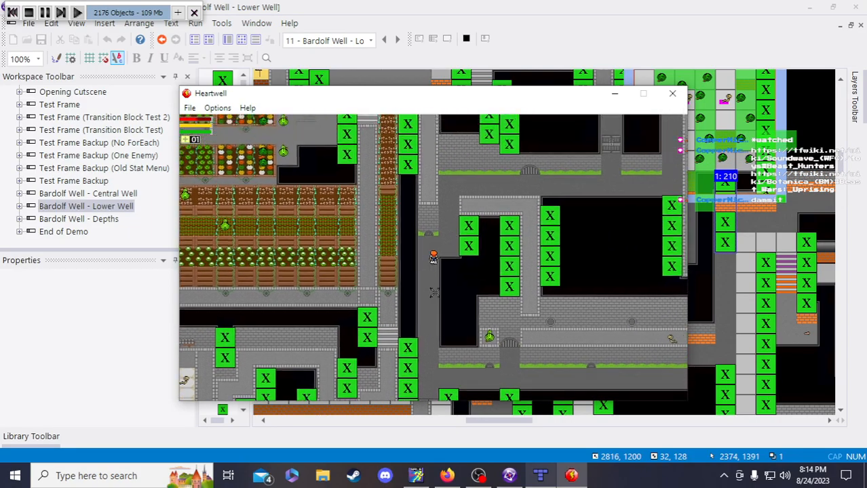
{"action": "key", "text": "d"}
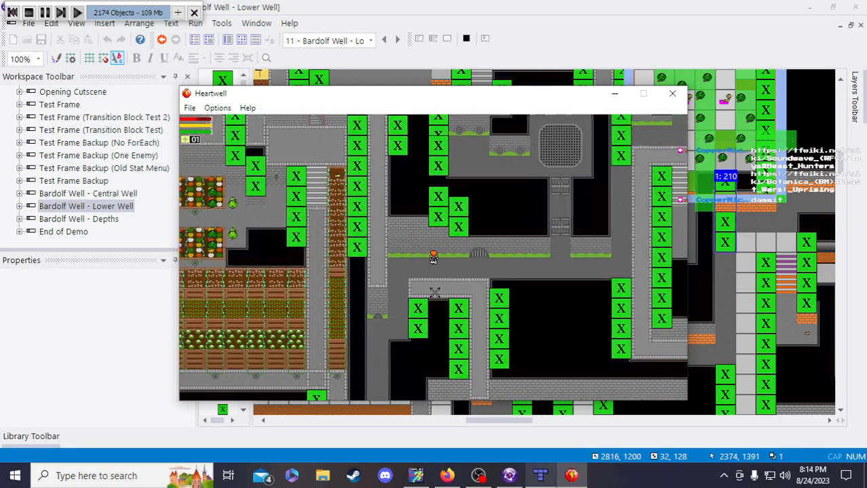
Walk the character east along the corridor below the round grate and north to the wall tile column east of the grate platform
{"action": "key", "text": "d"}
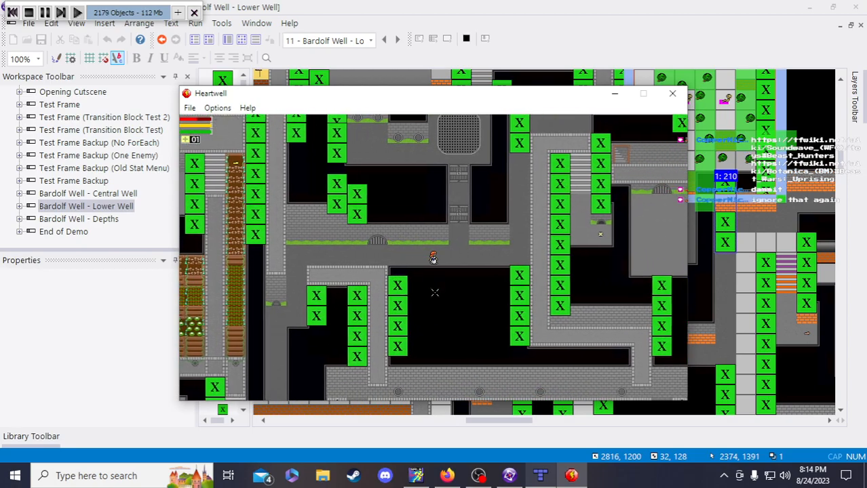
{"action": "key", "text": "d"}
{"action": "key", "text": "w"}
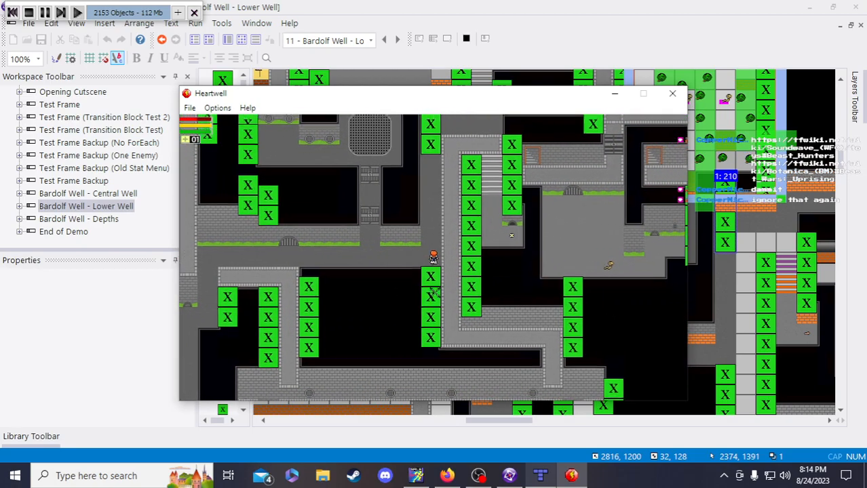
{"action": "key", "text": "w"}
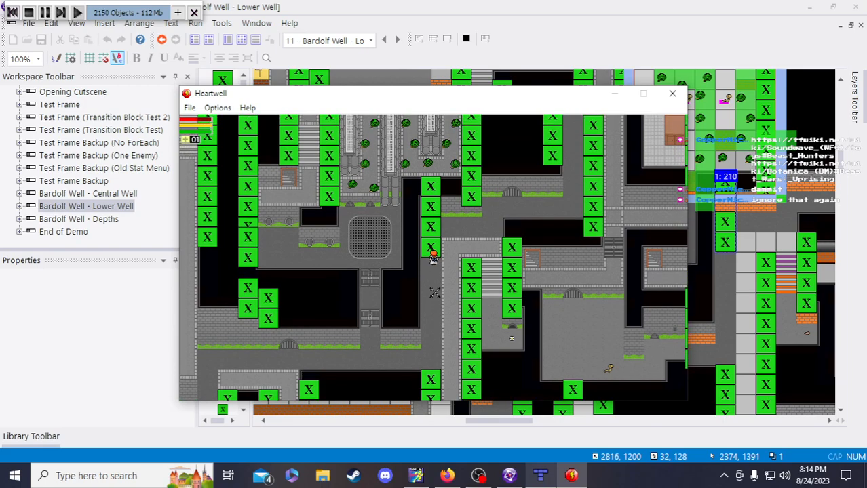
Check collision at the lower end of that wall tile column by walking the character across it and the adjoining black gap
{"action": "key", "text": "a"}
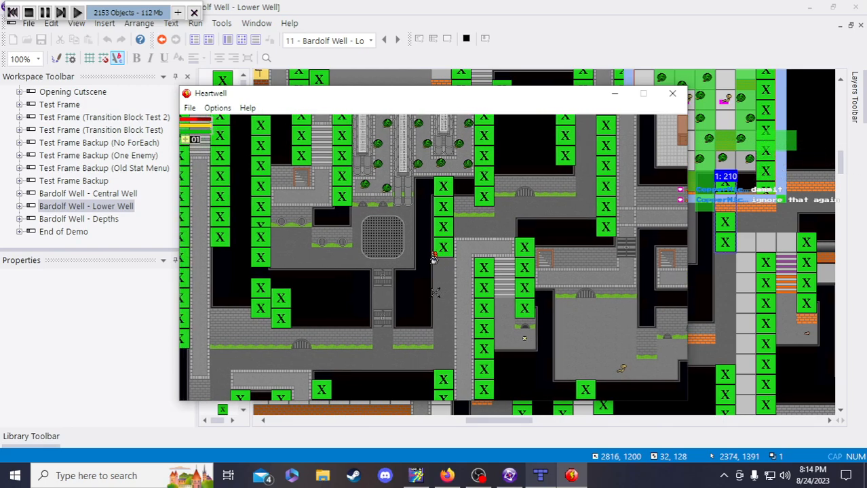
{"action": "key", "text": "d"}
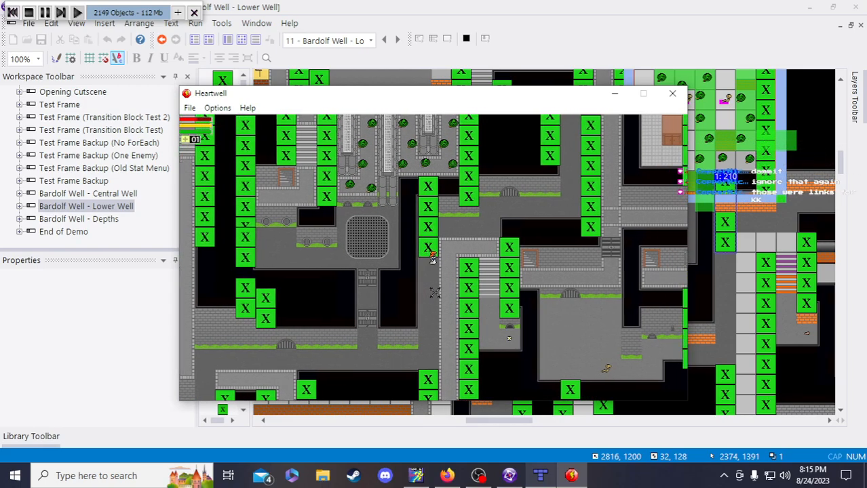
{"action": "key", "text": "d"}
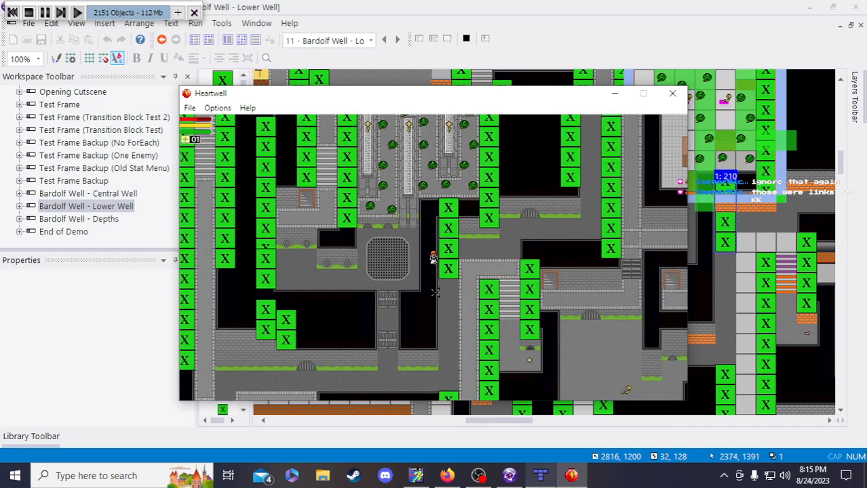
{"action": "key", "text": "a"}
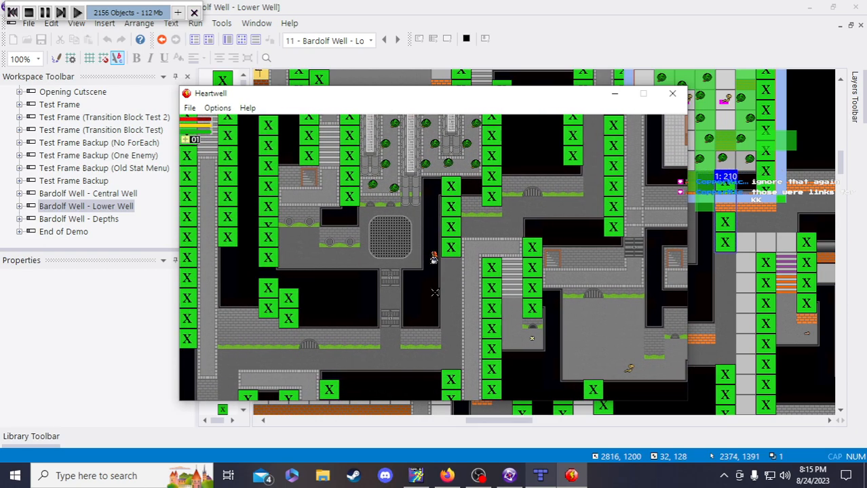
{"action": "key", "text": "a"}
{"action": "key", "text": "w"}
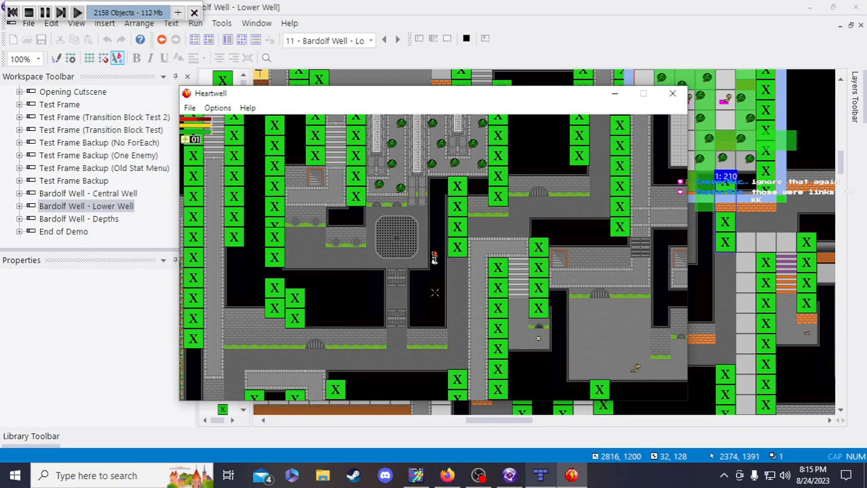
Walk the character from the black gap onto the round grate platform and over to the top of the passage below it
{"action": "key", "text": "w"}
{"action": "key", "text": "s"}
{"action": "key", "text": "a"}
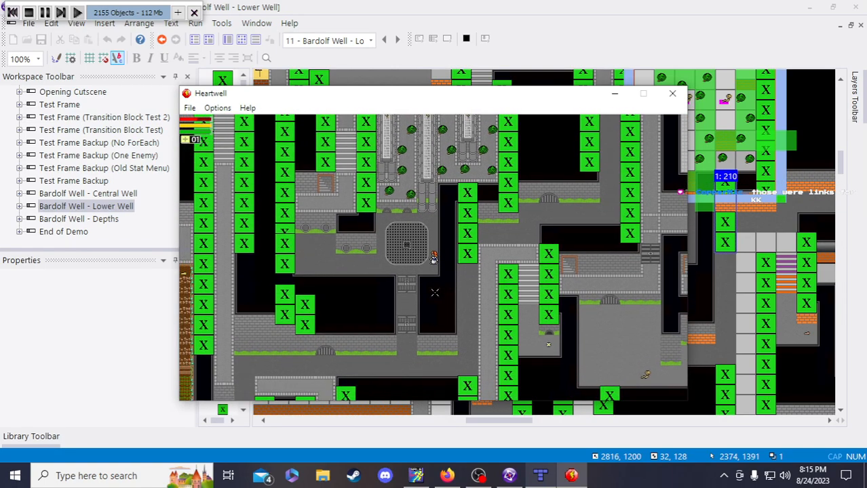
{"action": "key", "text": "d"}
{"action": "key", "text": "s"}
{"action": "key", "text": "s"}
{"action": "key", "text": "a"}
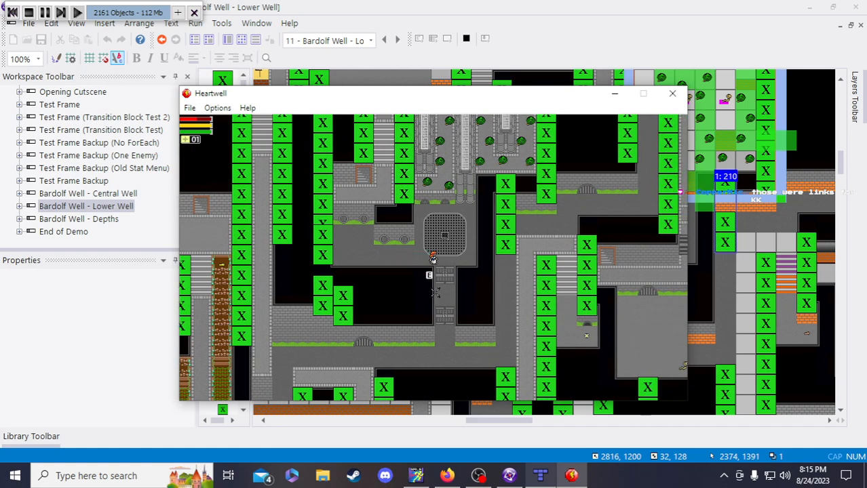
Walk the character up to the platform's back wall and back down along the grate's east side
{"action": "key", "text": "d"}
{"action": "key", "text": "w"}
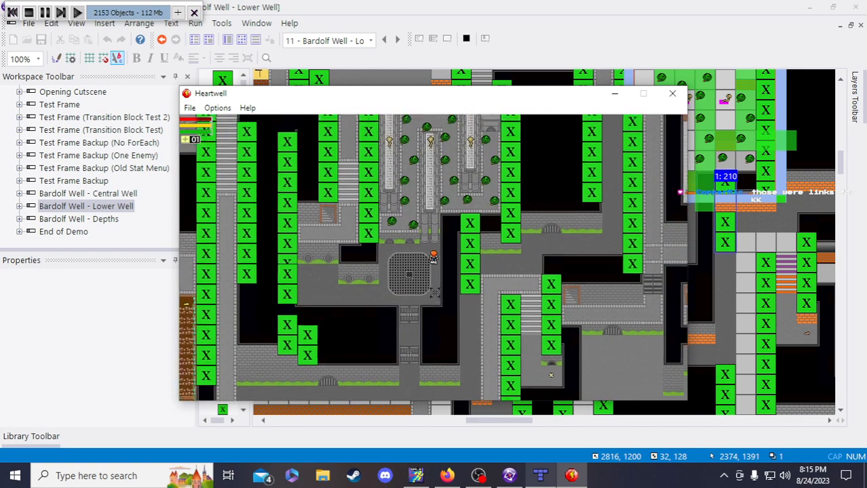
{"action": "key", "text": "a"}
{"action": "key", "text": "s"}
{"action": "key", "text": "d"}
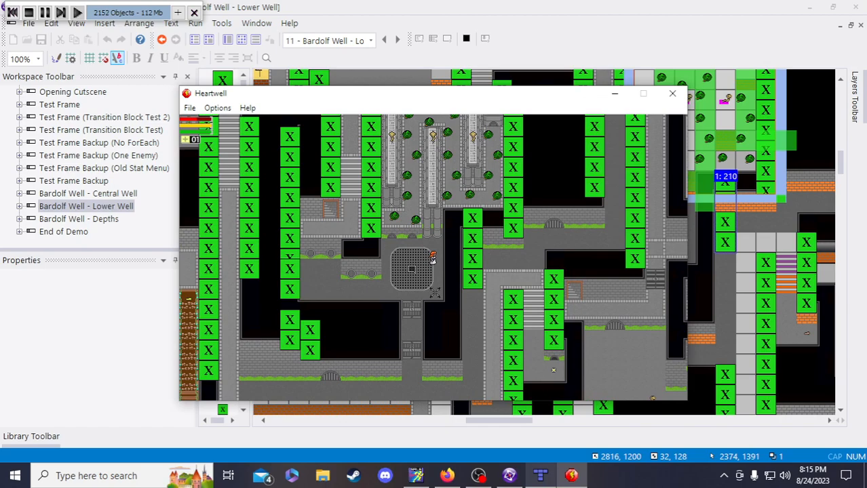
{"action": "key", "text": "s"}
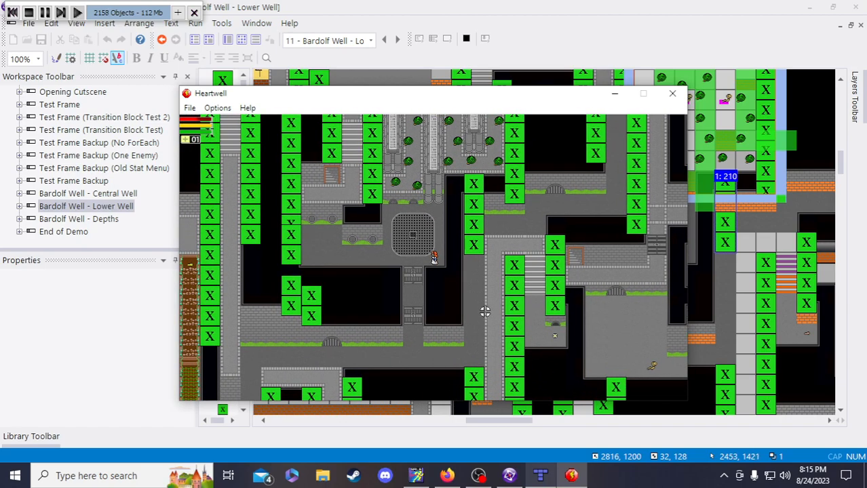
{"action": "key", "text": "d"}
{"action": "key", "text": "w"}
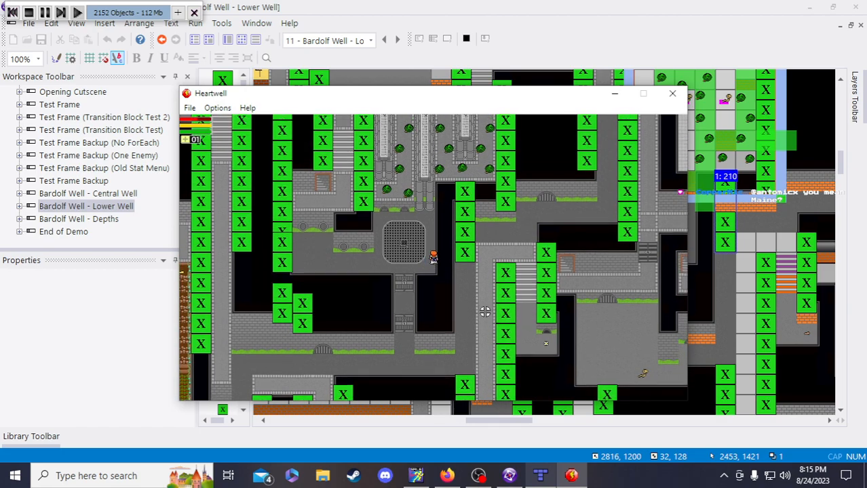
{"action": "key", "text": "a"}
{"action": "key", "text": "w"}
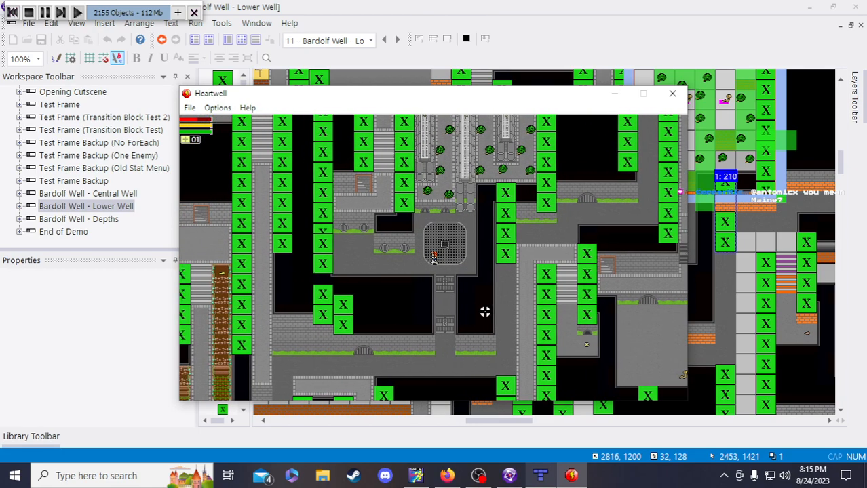
{"action": "key", "text": "a"}
{"action": "key", "text": "d"}
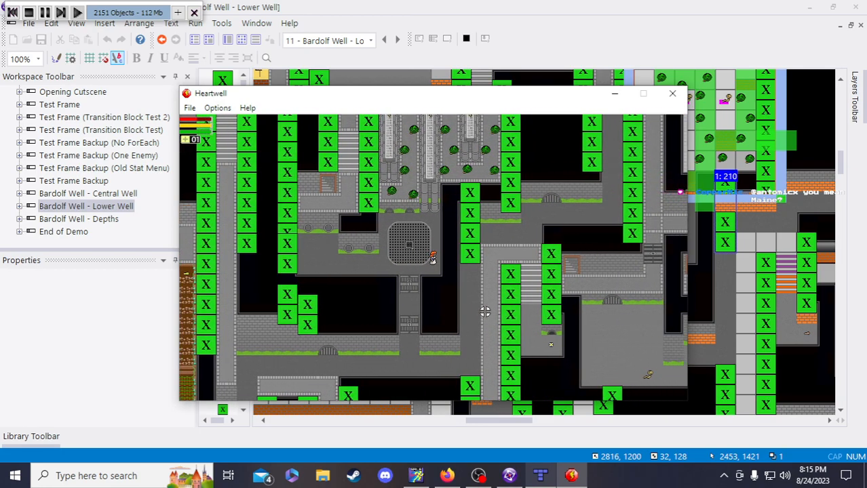
{"action": "key", "text": "s"}
{"action": "key", "text": "a"}
{"action": "key", "text": "d"}
{"action": "key", "text": "w"}
{"action": "key", "text": "s"}
{"action": "key", "text": "d"}
{"action": "key", "text": "a"}
{"action": "key", "text": "s"}
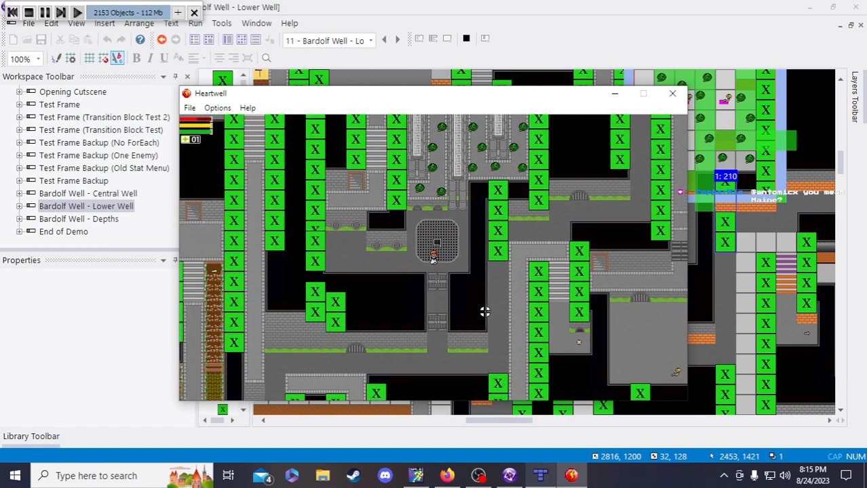
{"action": "key", "text": "a"}
{"action": "key", "text": "d"}
{"action": "key", "text": "a"}
{"action": "key", "text": "d"}
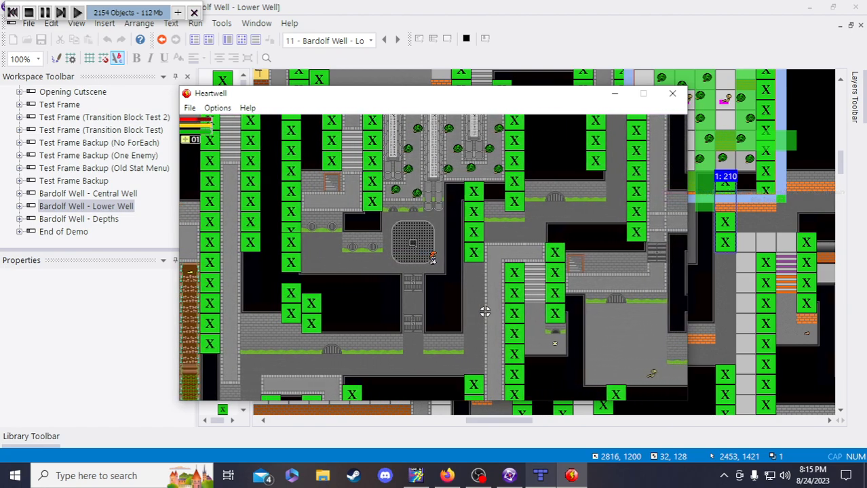
{"action": "key", "text": "a"}
{"action": "key", "text": "d"}
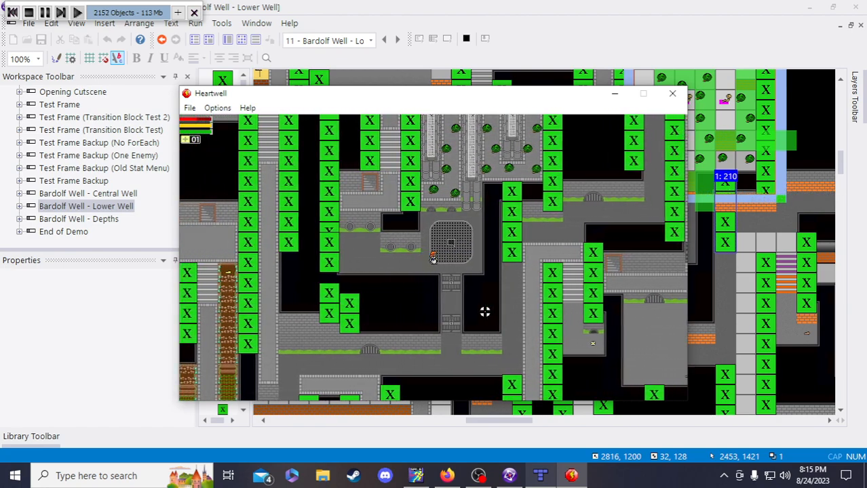
{"action": "key", "text": "d"}
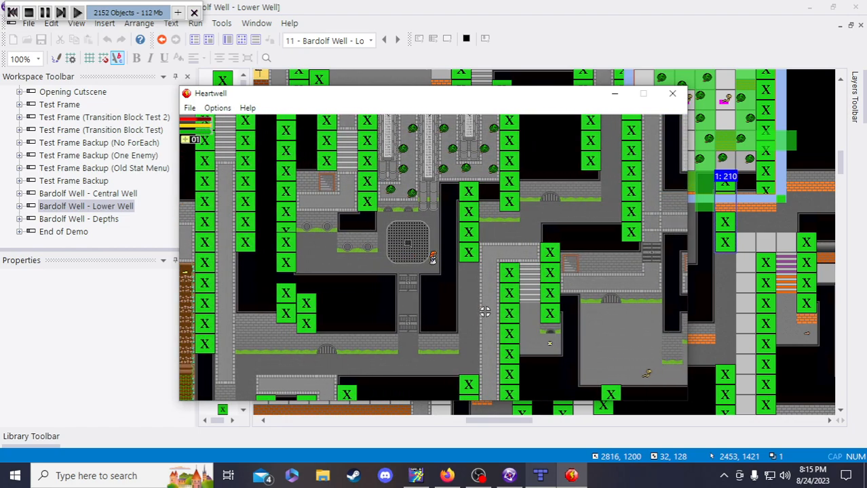
{"action": "key", "text": "a"}
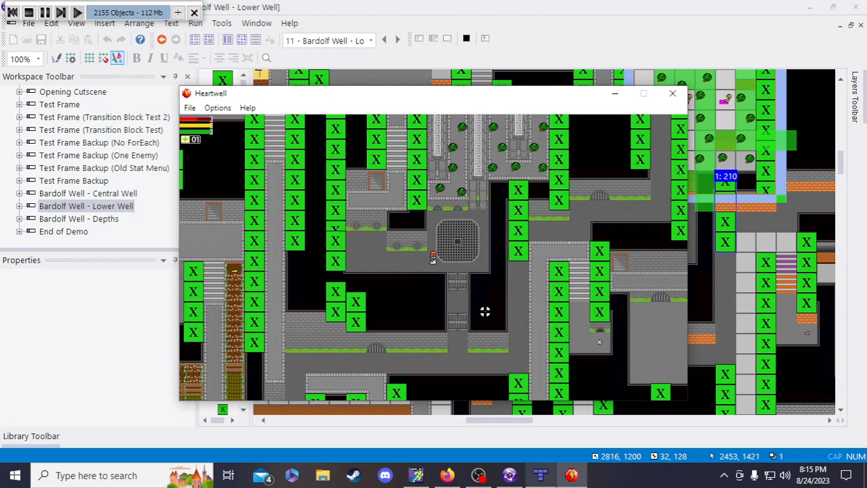
{"action": "key", "text": "d"}
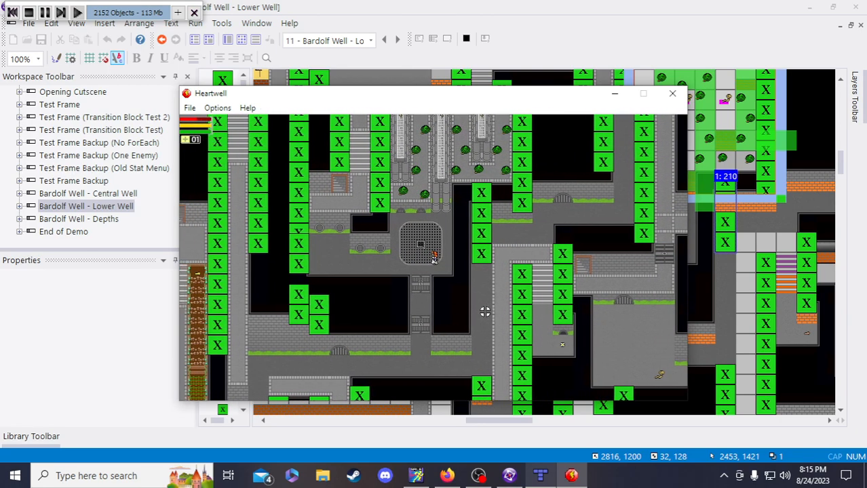
{"action": "key", "text": "a"}
{"action": "key", "text": "d"}
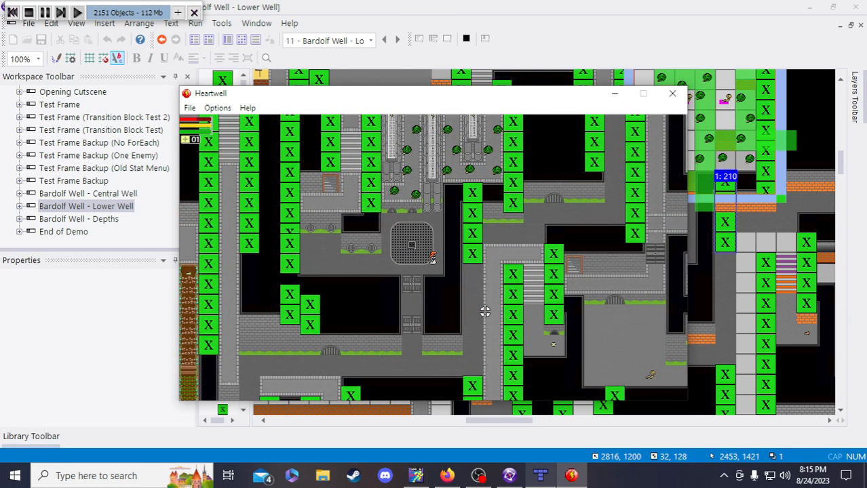
Test the platform's back wall by repeatedly walking the character up against it and back down beside the grate
{"action": "key", "text": "w"}
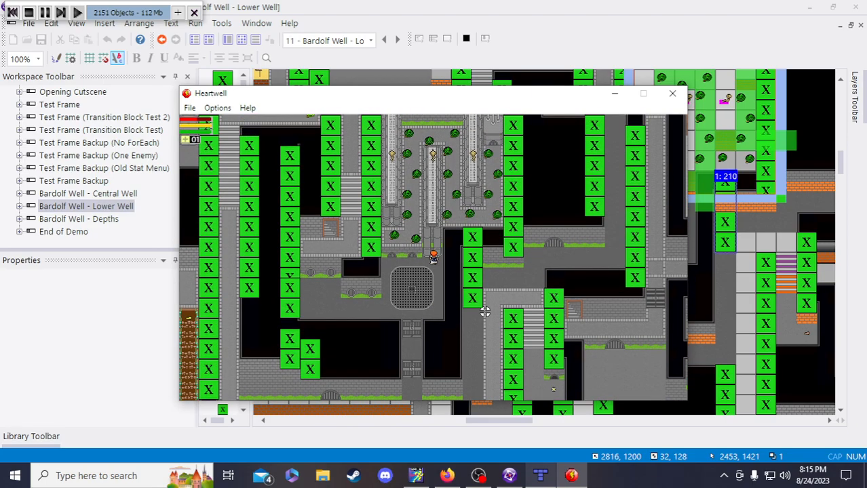
{"action": "key", "text": "s"}
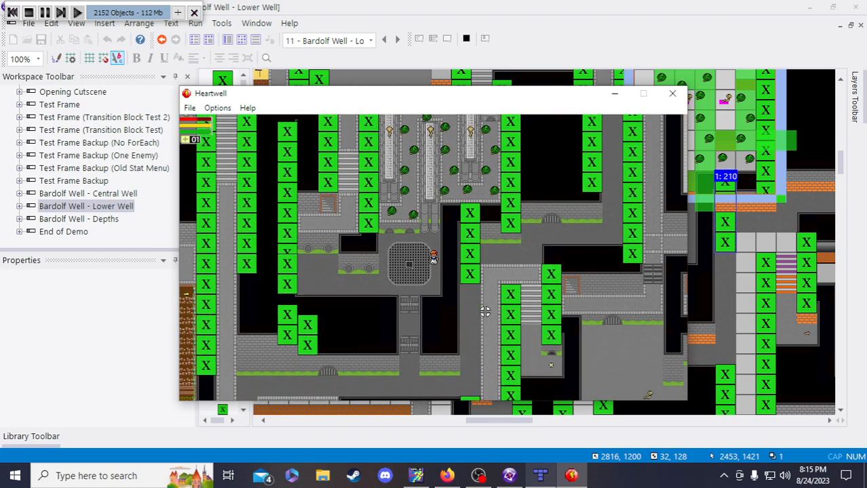
{"action": "key", "text": "a"}
{"action": "key", "text": "w"}
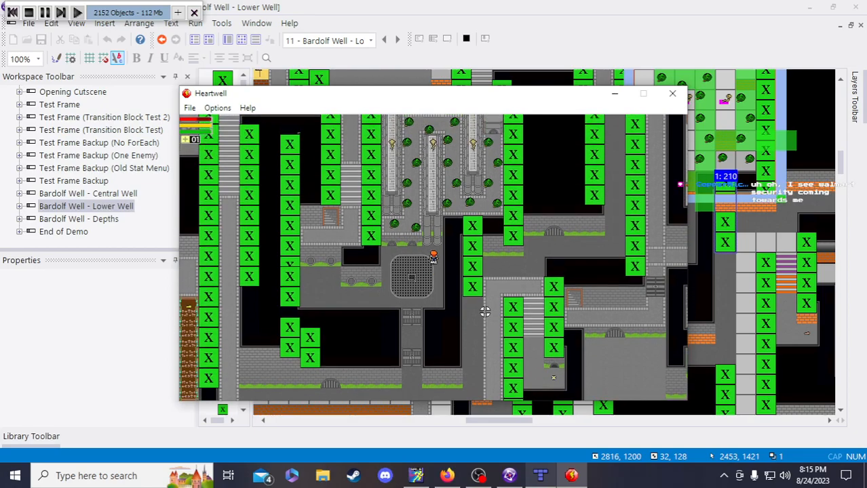
{"action": "key", "text": "w"}
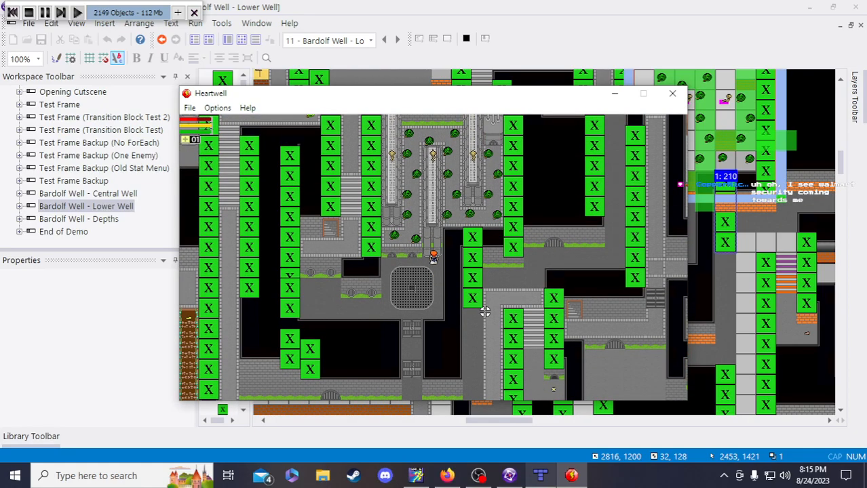
{"action": "key", "text": "s"}
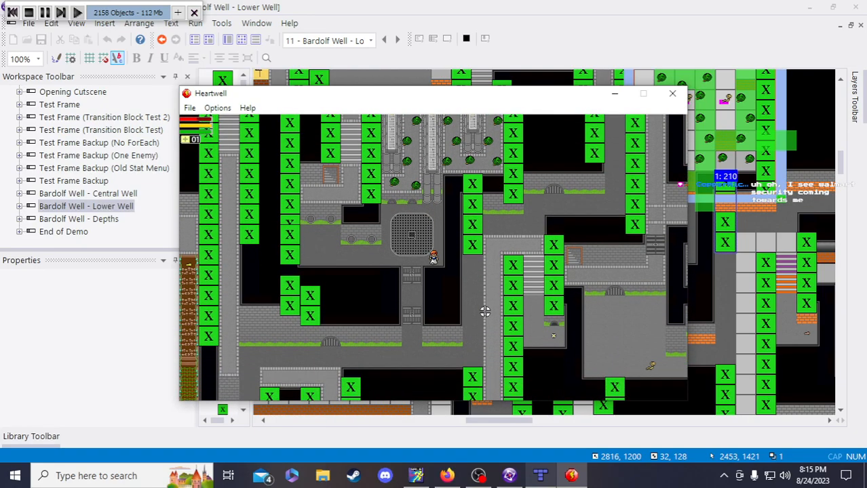
{"action": "key", "text": "w"}
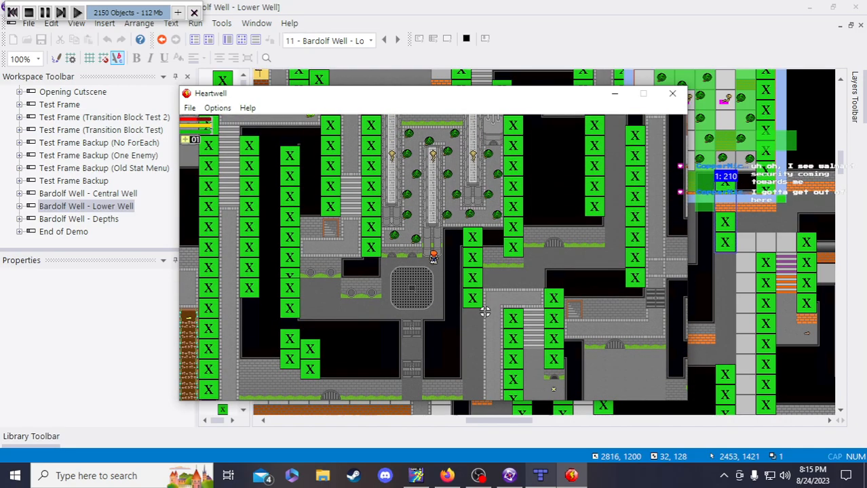
{"action": "key", "text": "s"}
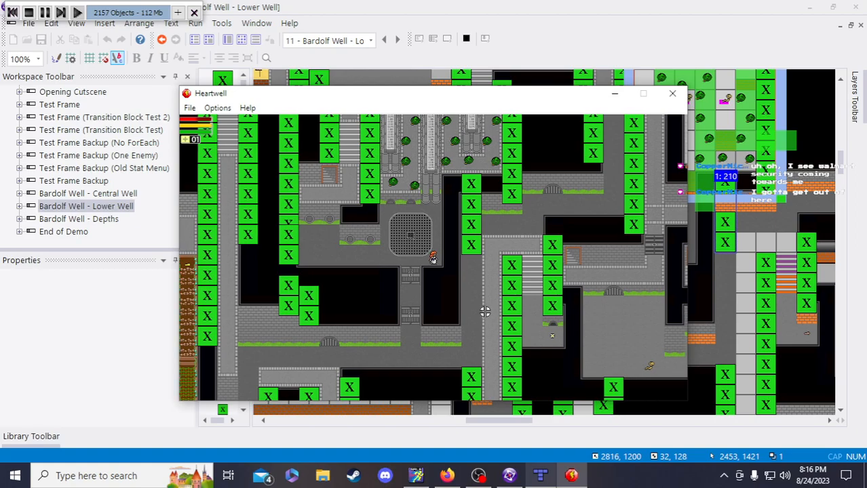
{"action": "key", "text": "w"}
{"action": "key", "text": "a"}
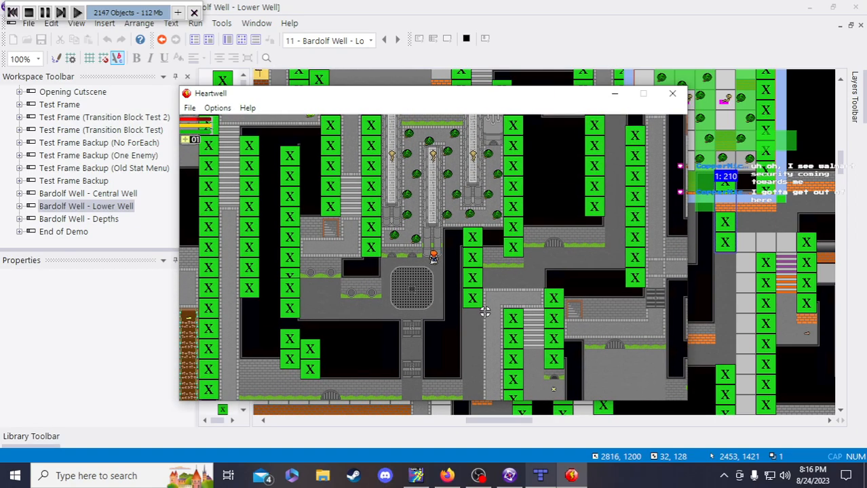
Pace the character up and down the grate's east side and west along the back wall past the grate's upper corner
{"action": "key", "text": "s"}
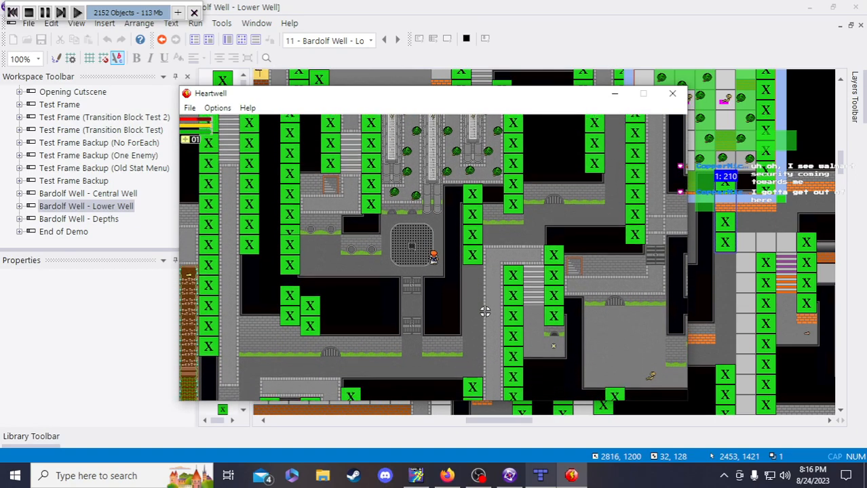
{"action": "key", "text": "w"}
{"action": "key", "text": "s"}
{"action": "key", "text": "w"}
{"action": "key", "text": "s"}
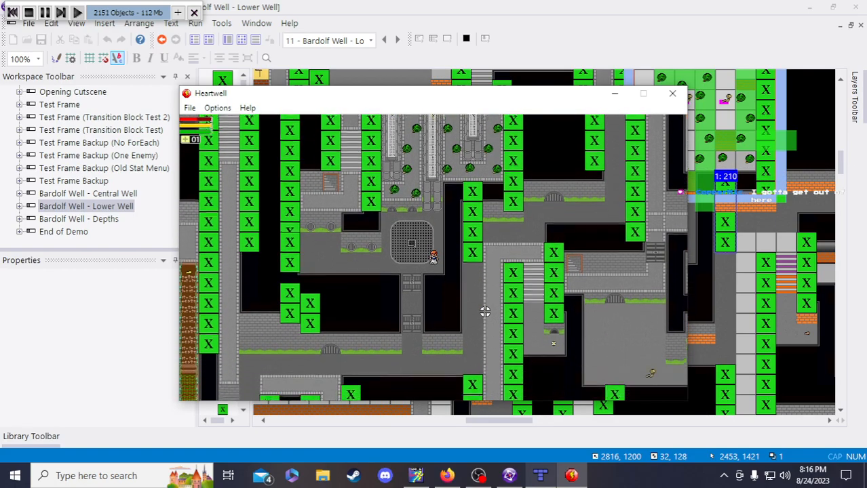
{"action": "key", "text": "w"}
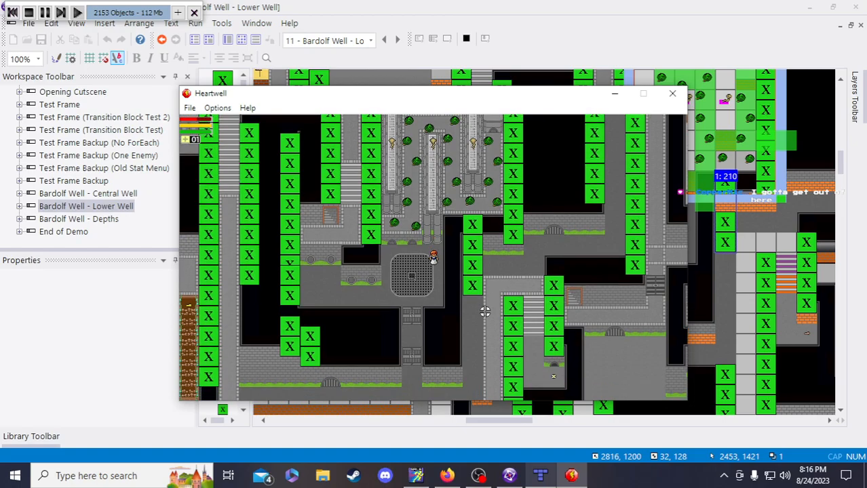
{"action": "key", "text": "a"}
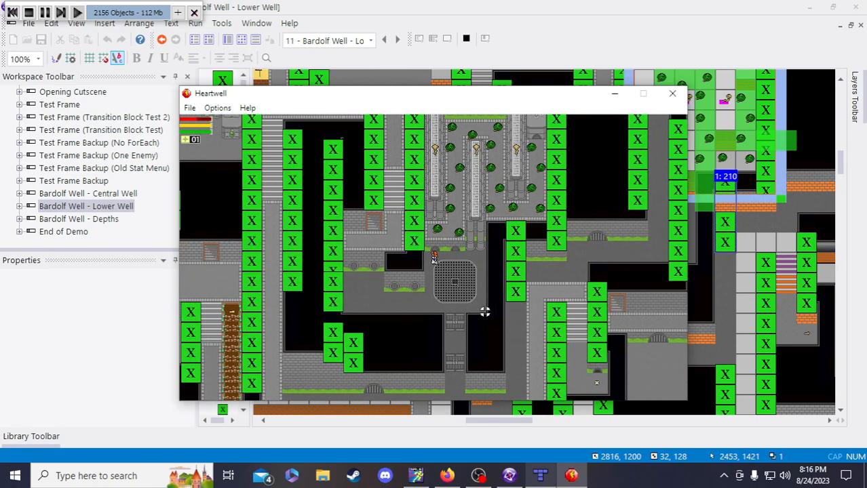
Test the platform's back wall by repeatedly walking the character up and down the grate's west side
{"action": "key", "text": "s"}
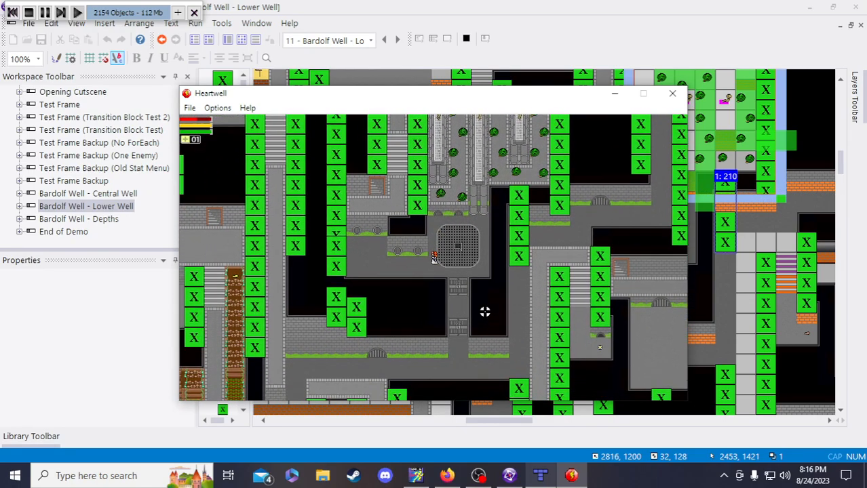
{"action": "key", "text": "w"}
{"action": "key", "text": "d"}
{"action": "key", "text": "s"}
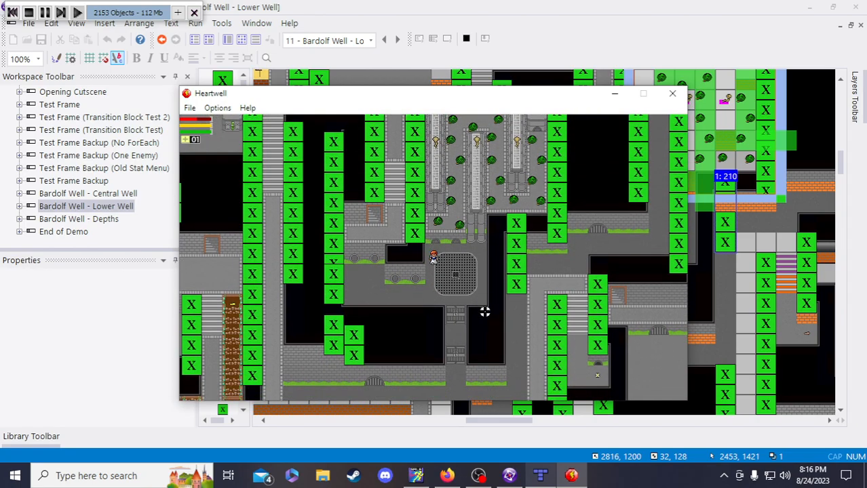
{"action": "key", "text": "w"}
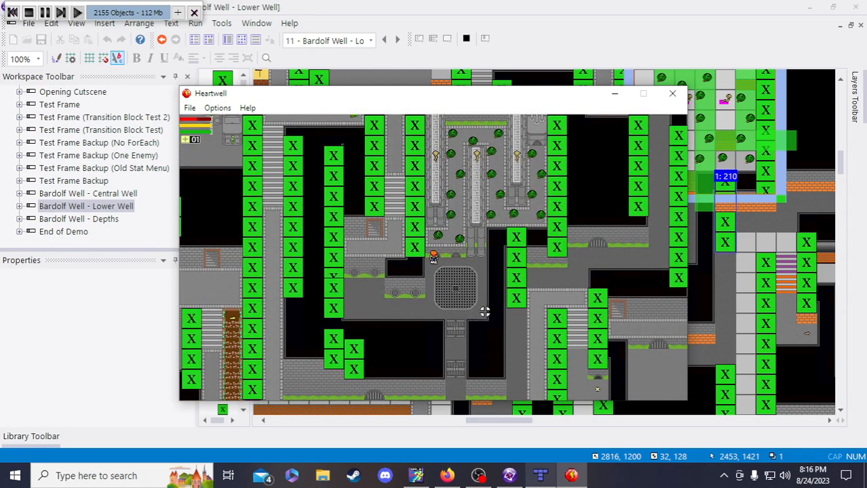
{"action": "key", "text": "s"}
{"action": "key", "text": "w"}
{"action": "key", "text": "s"}
{"action": "key", "text": "w"}
{"action": "key", "text": "w"}
{"action": "key", "text": "d"}
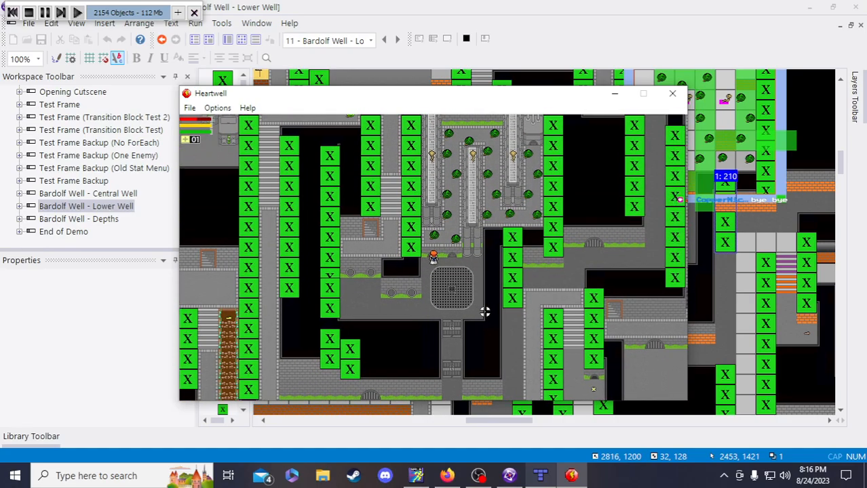
Walk the character from the back wall down to the grate's lower west corner and back up against the wall
{"action": "key", "text": "a"}
{"action": "key", "text": "s"}
{"action": "key", "text": "s"}
{"action": "key", "text": "Up"}
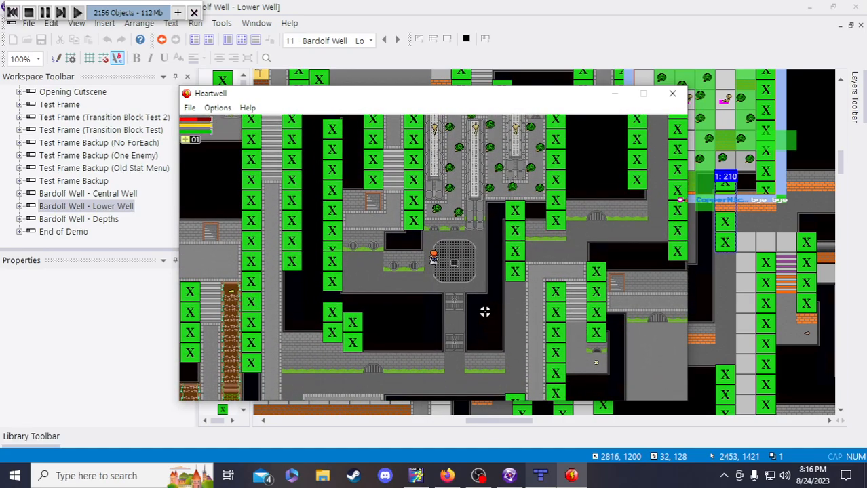
{"action": "key", "text": "Up"}
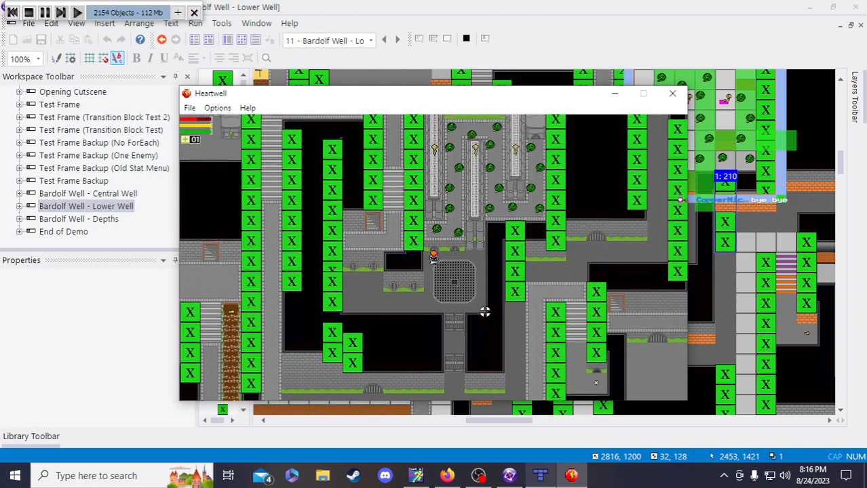
{"action": "key", "text": "Up"}
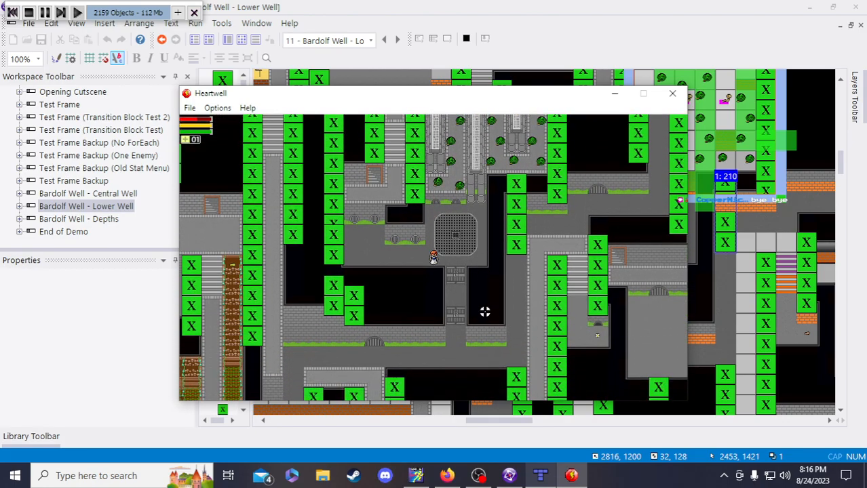
{"action": "key", "text": "Down"}
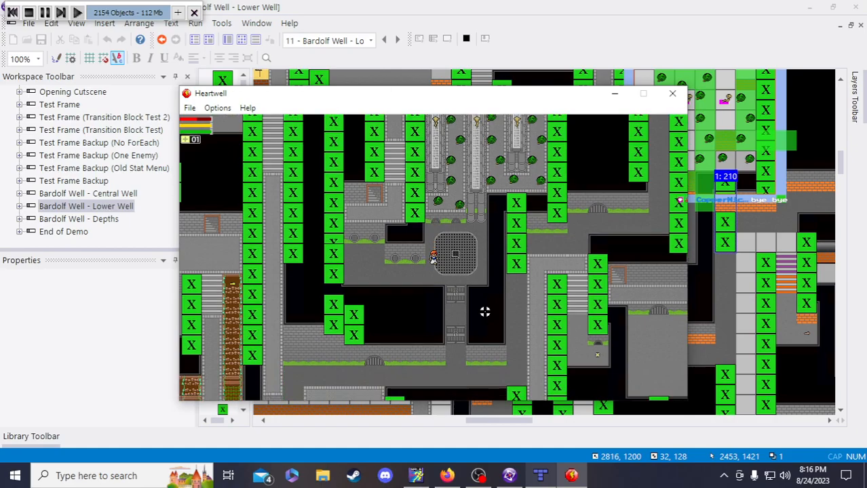
{"action": "key", "text": "Up"}
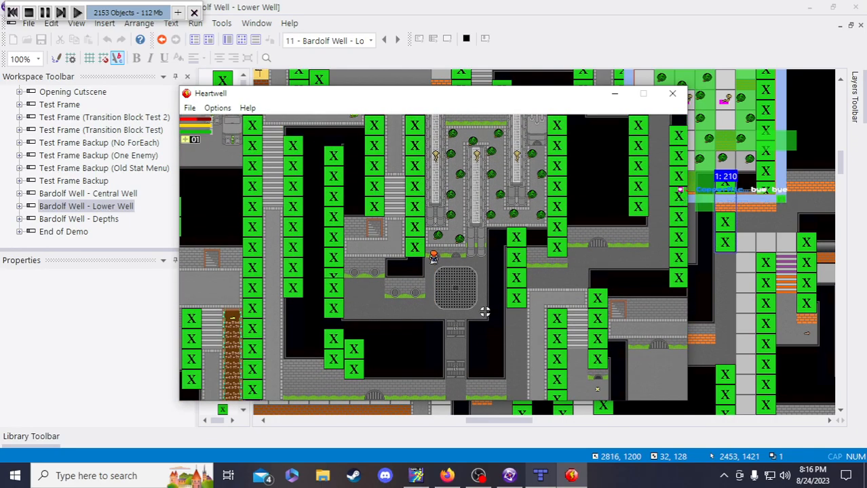
Walk the character around the grate's upper east corner and along the back wall to its west end and back
{"action": "key", "text": "Right"}
{"action": "key", "text": "Down"}
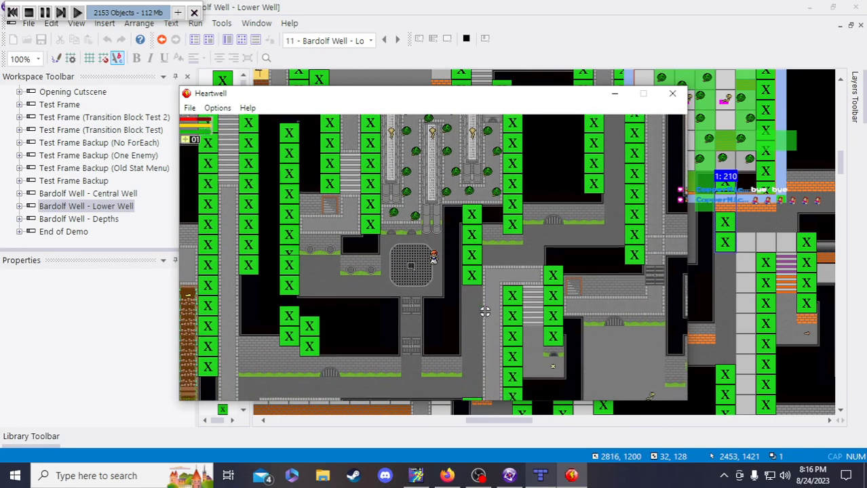
{"action": "key", "text": "Up"}
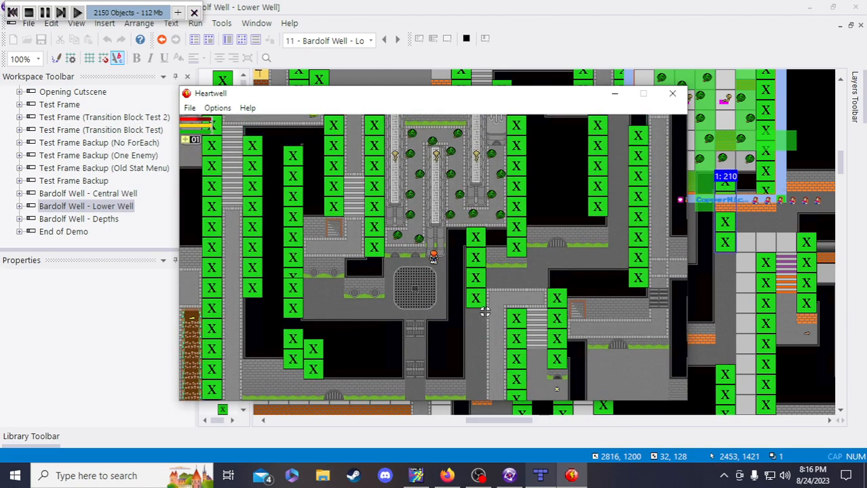
{"action": "key", "text": "Left"}
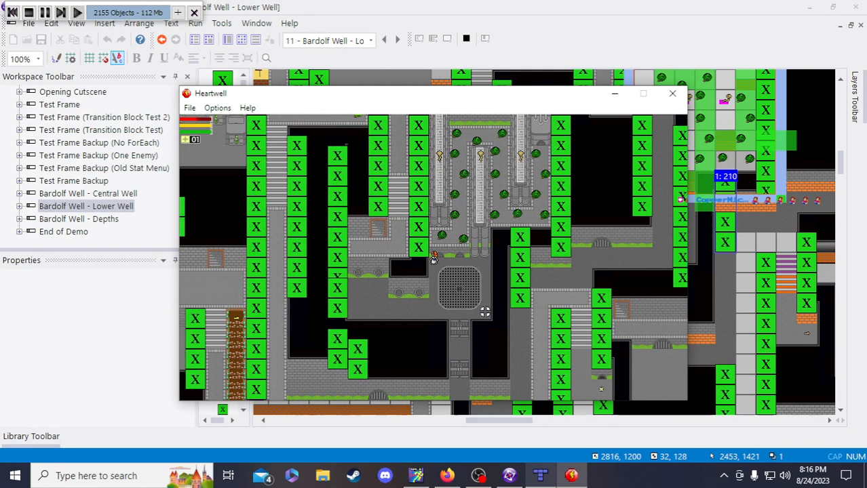
{"action": "key", "text": "Down"}
{"action": "key", "text": "Right"}
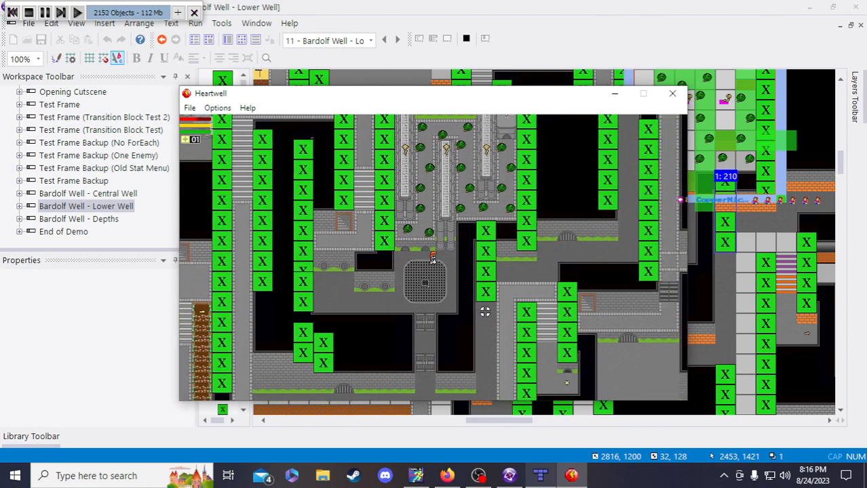
{"action": "key", "text": "Left"}
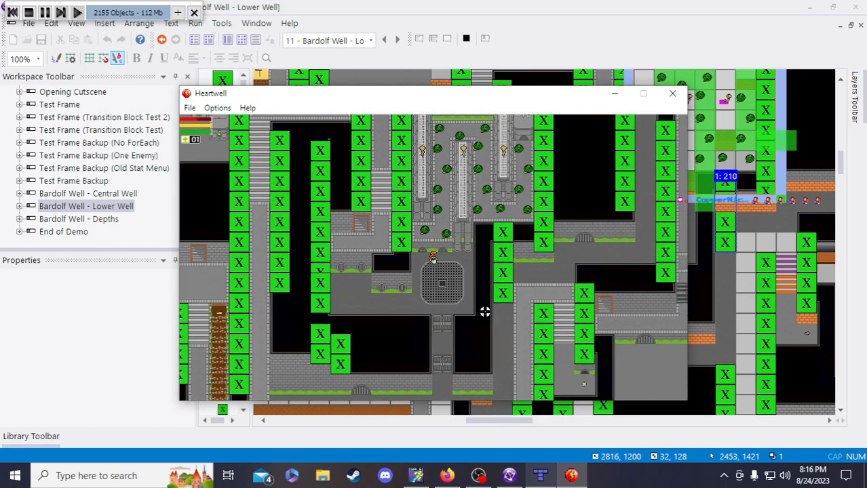
Pace the character back and forth along the back wall between its west end and the grate's centre
{"action": "key", "text": "Left"}
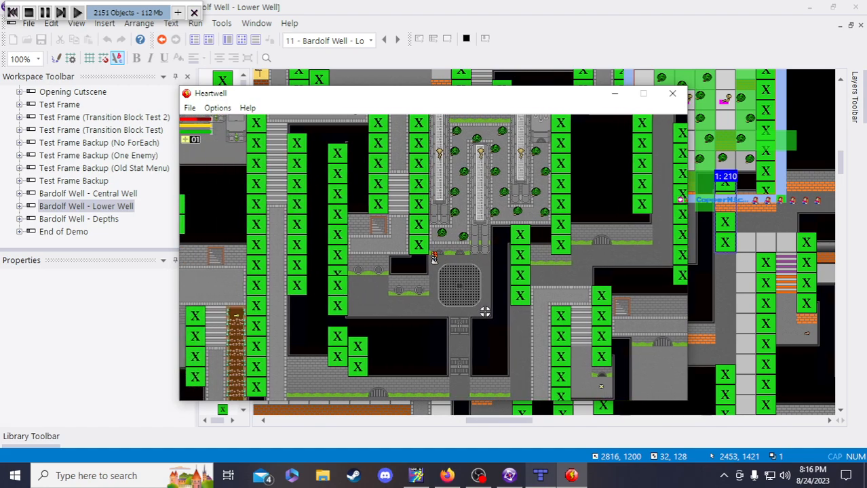
{"action": "key", "text": "Right"}
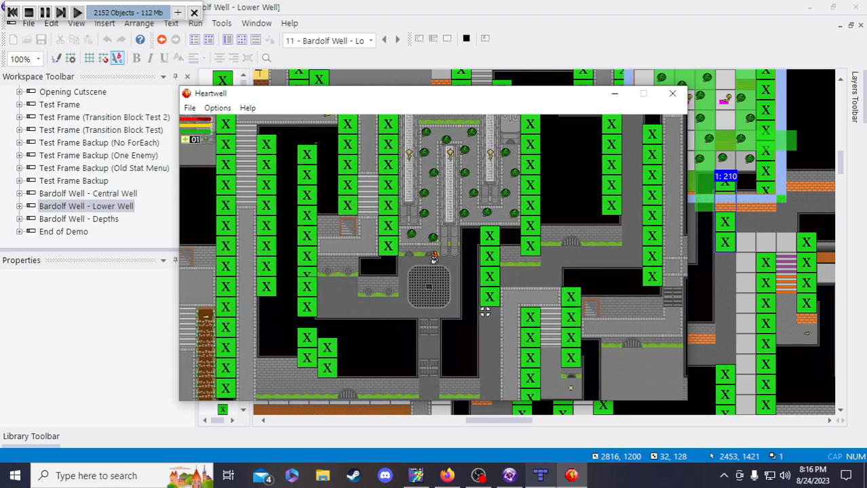
{"action": "key", "text": "Left"}
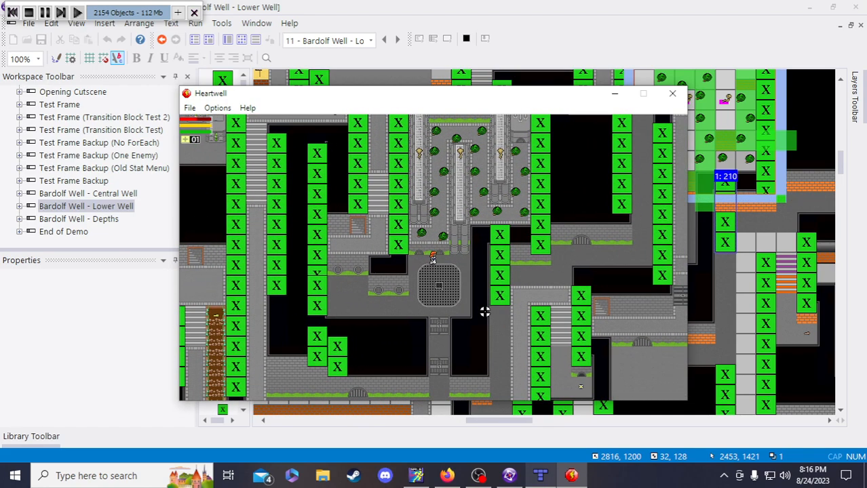
{"action": "key", "text": "Left"}
{"action": "key", "text": "Left"}
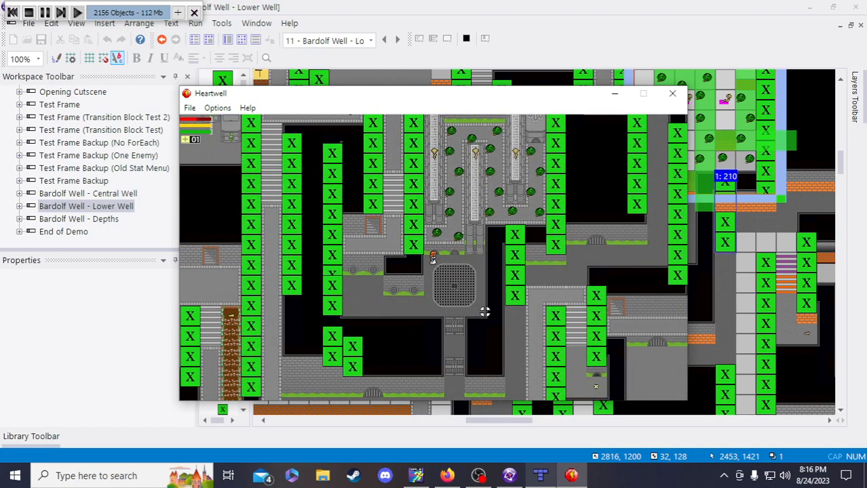
{"action": "key", "text": "Right"}
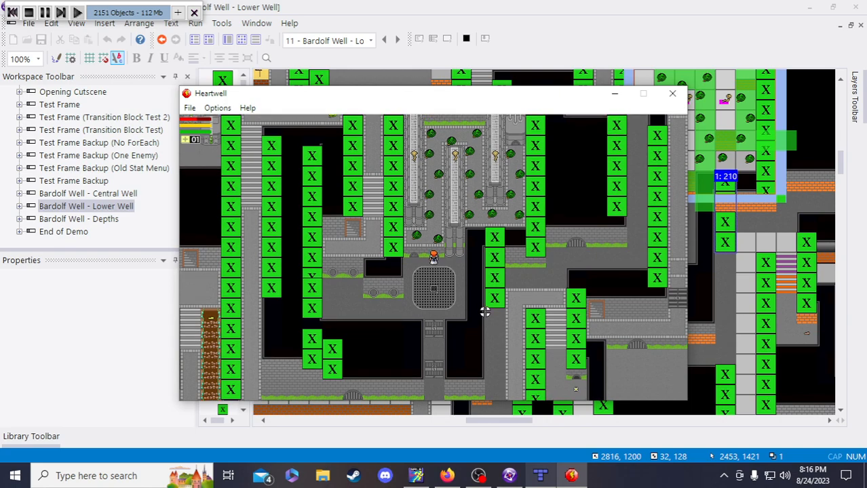
{"action": "key", "text": "Left"}
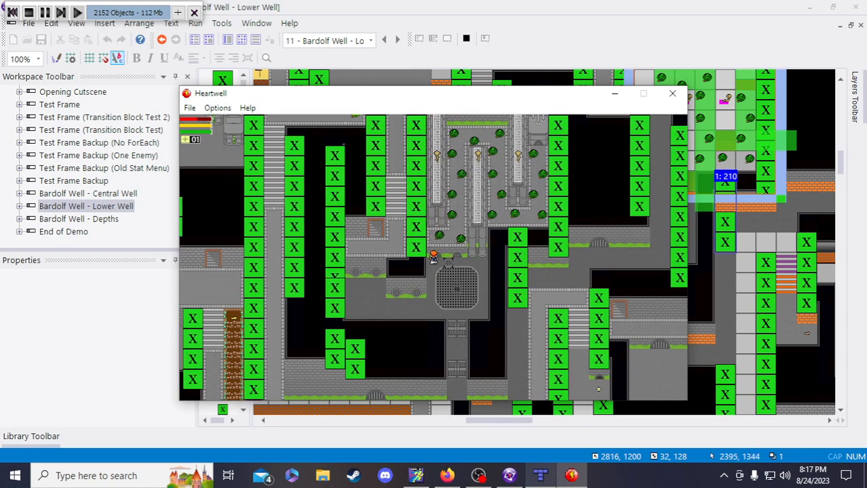
Move the character up past the back wall into the bush garden and cut the bushes near its southwest entrance
{"action": "key", "text": "Up"}
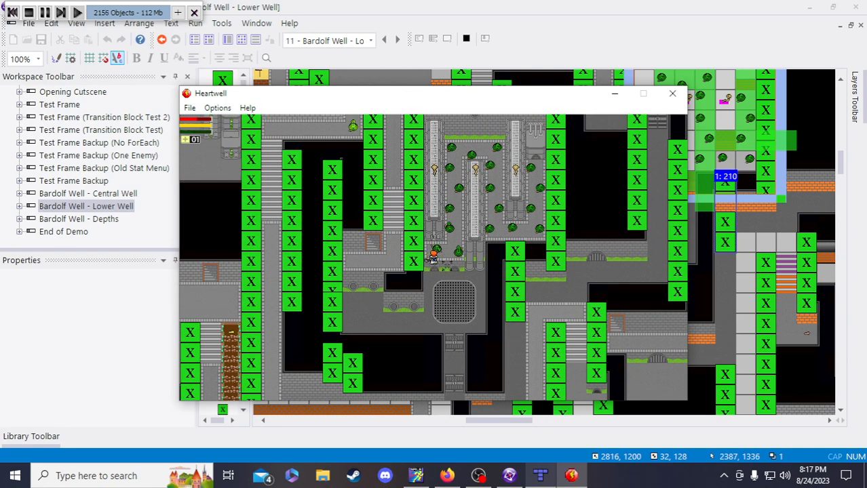
{"action": "key", "text": "Up"}
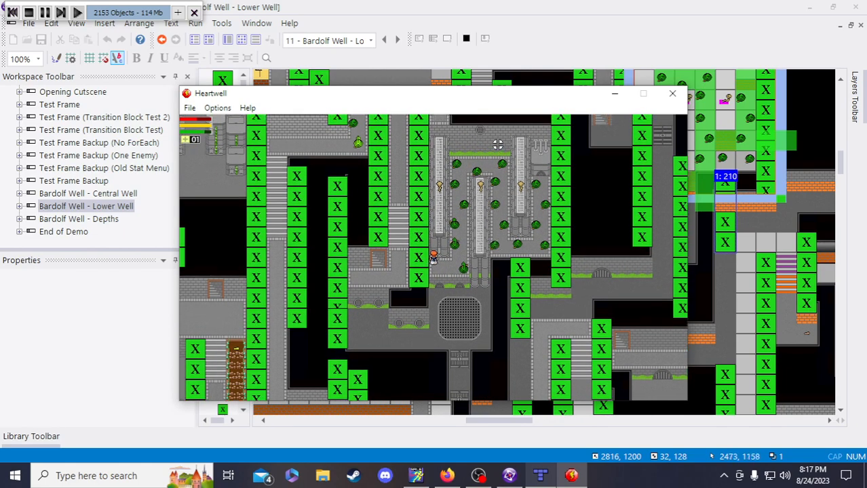
{"action": "key", "text": "Right"}
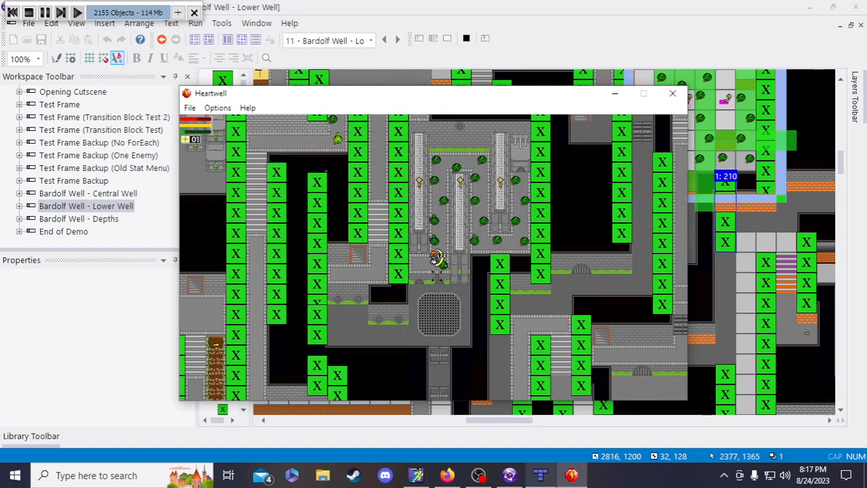
{"action": "key", "text": "Up"}
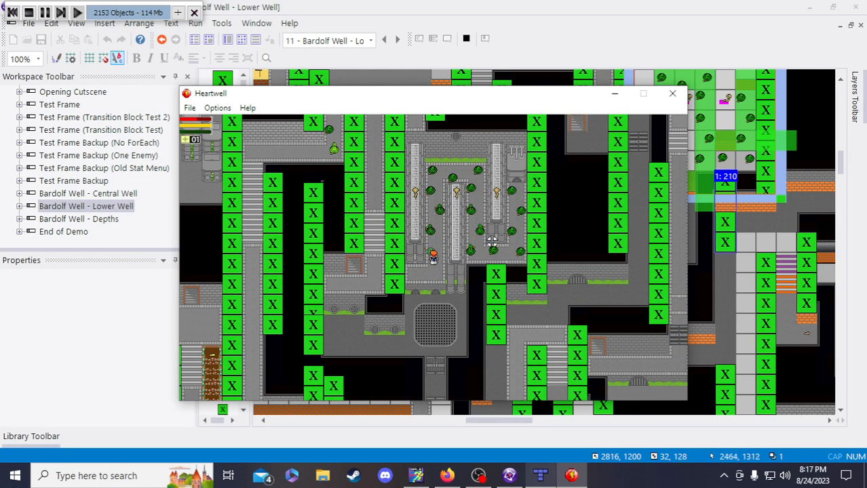
{"action": "key", "text": "Down"}
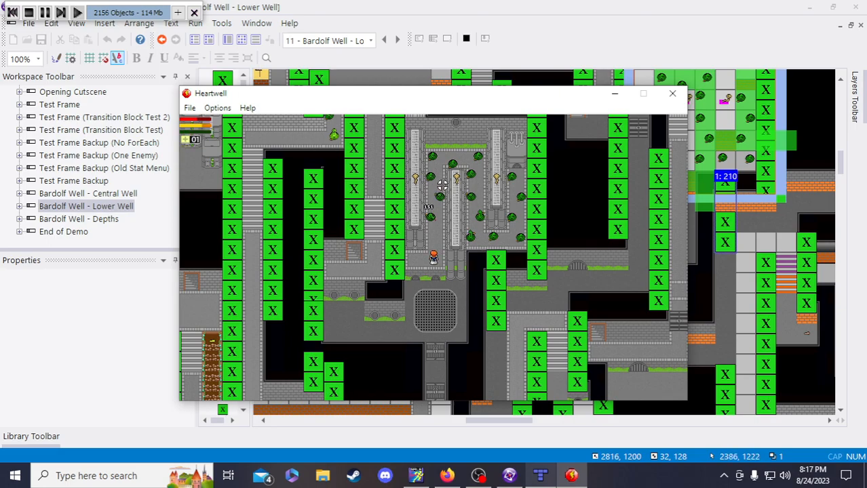
Clear the bushes up the garden's west aisle and walk the character east across the top of the central column
{"action": "key", "text": "Up"}
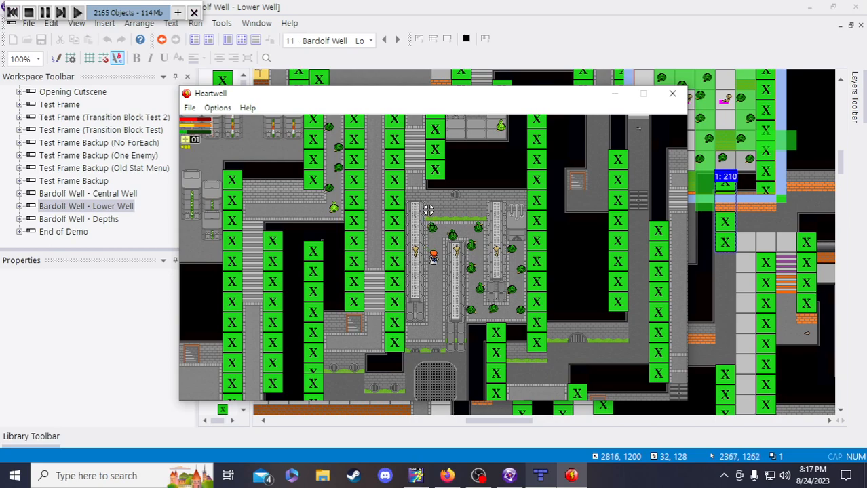
{"action": "key", "text": "Up"}
{"action": "key", "text": "Right"}
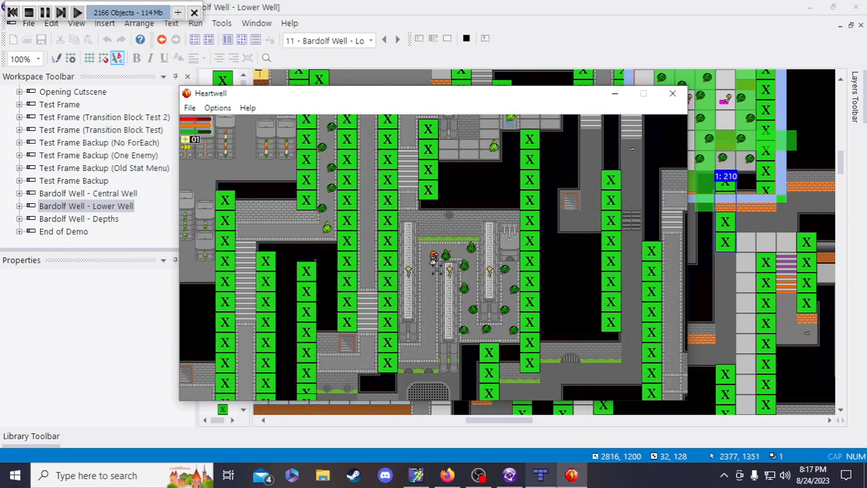
{"action": "key", "text": "Up"}
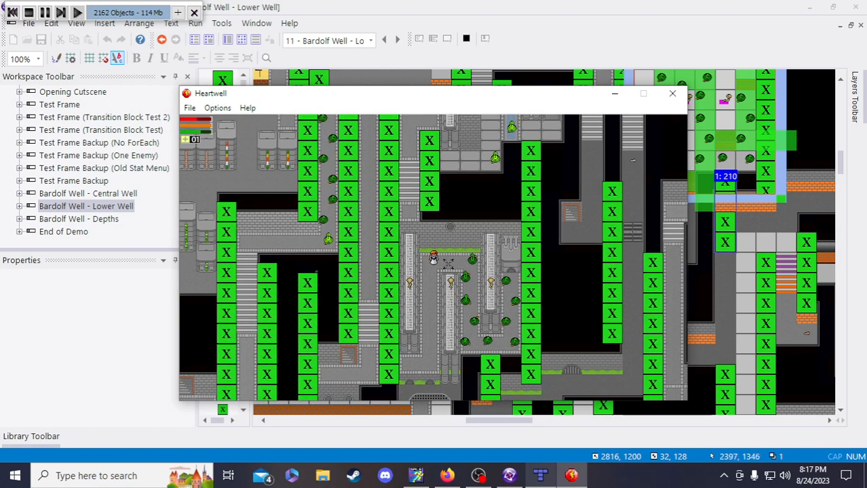
{"action": "key", "text": "Right"}
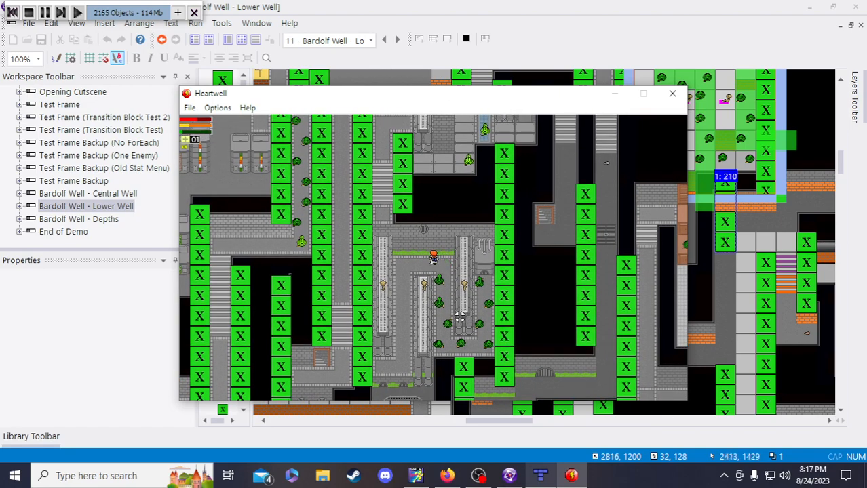
{"action": "key", "text": "Up"}
{"action": "key", "text": "Right"}
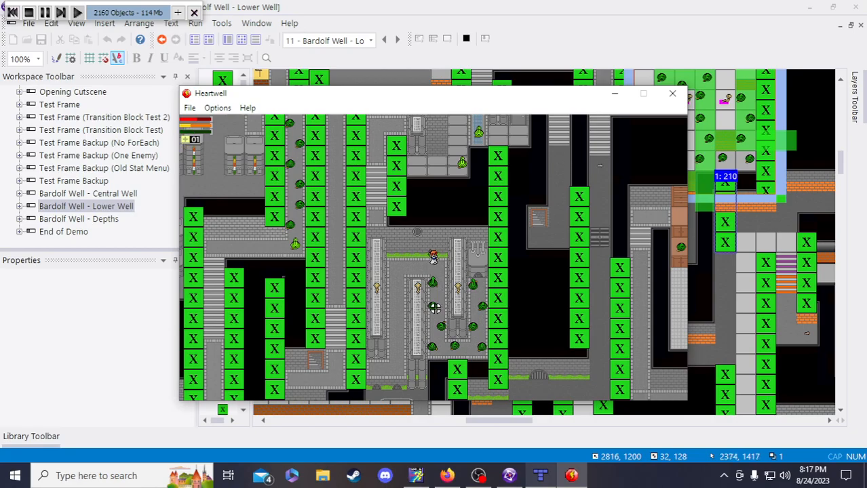
Move the character down the aisle between the garden's central and east columns, cutting the bushes along it
{"action": "key", "text": "Down"}
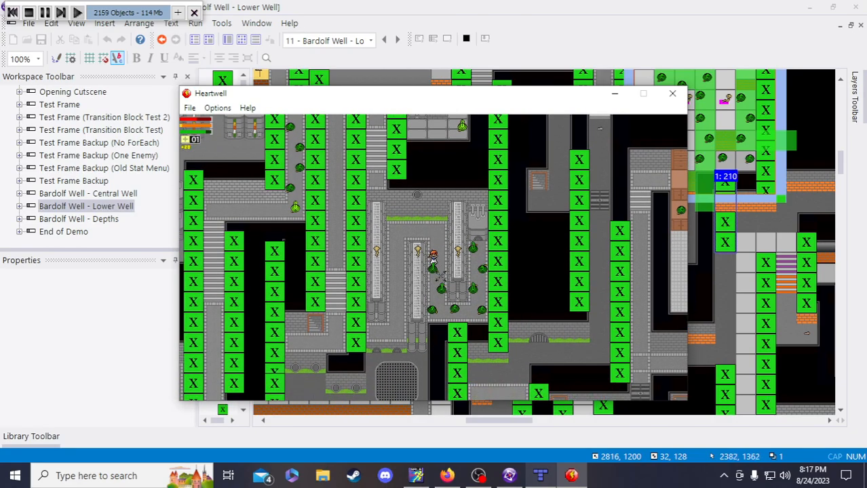
{"action": "key", "text": "w"}
{"action": "key", "text": "d"}
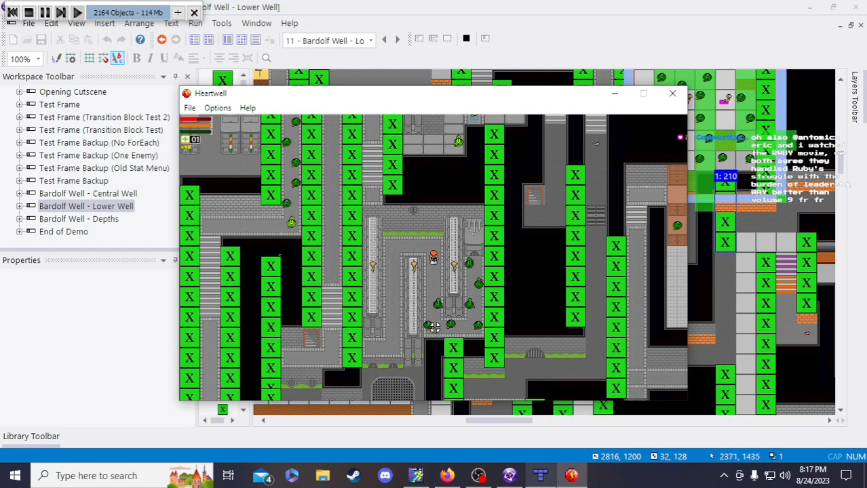
{"action": "key", "text": "s"}
{"action": "key", "text": "s"}
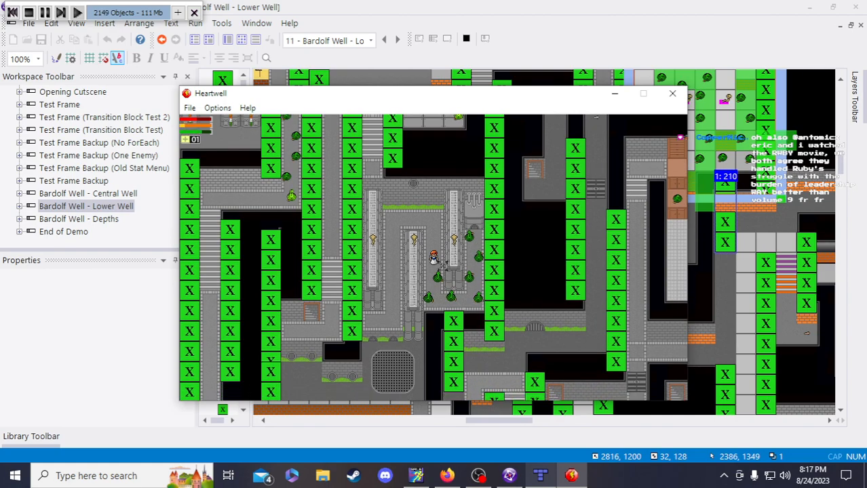
{"action": "key", "text": "w"}
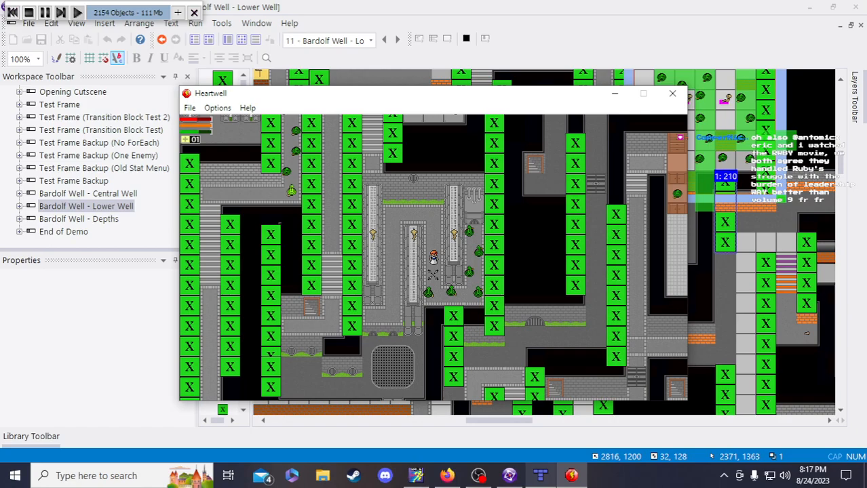
{"action": "key", "text": "s"}
{"action": "key", "text": "a"}
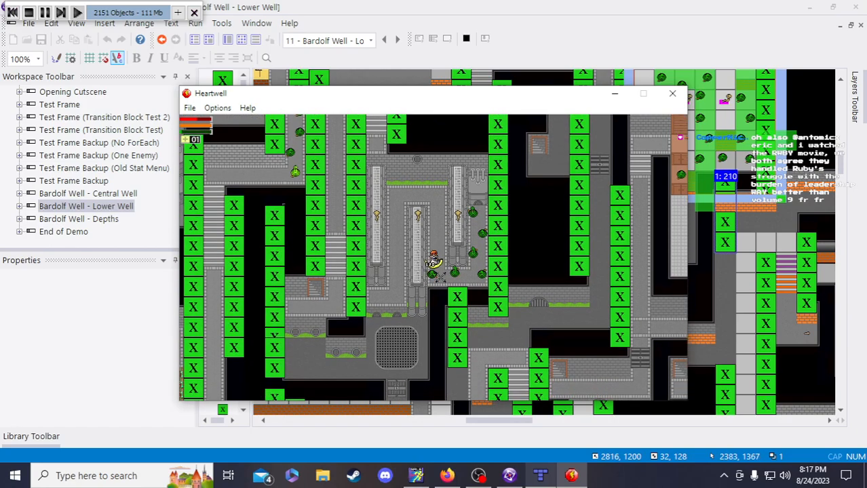
Cut the bushes along the garden's south edge while moving the character east to its southeast corner
{"action": "key", "text": "s"}
{"action": "key", "text": "d"}
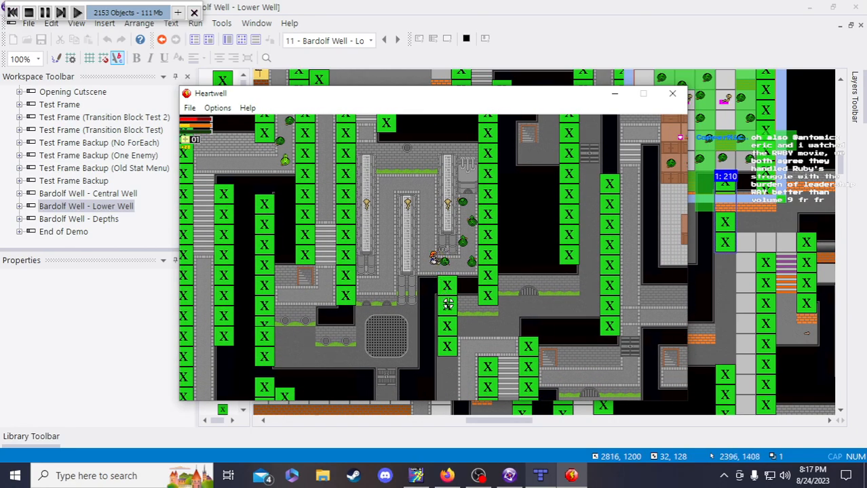
{"action": "key", "text": "s"}
{"action": "key", "text": "d"}
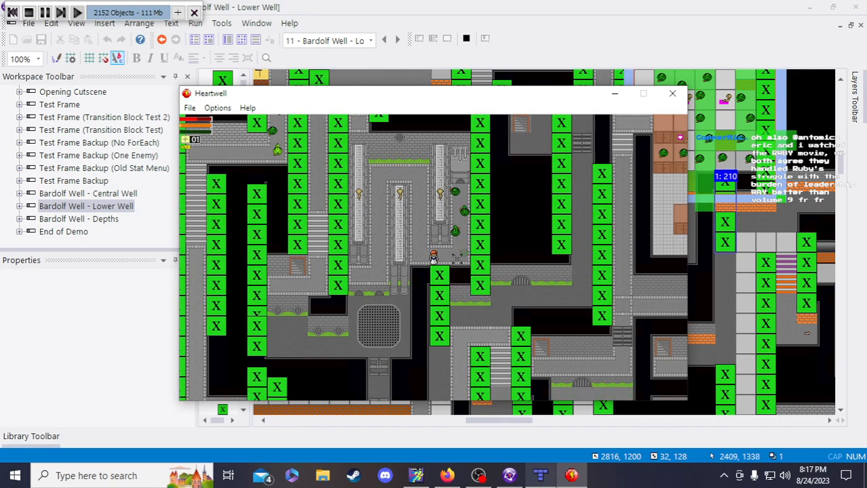
{"action": "key", "text": "d"}
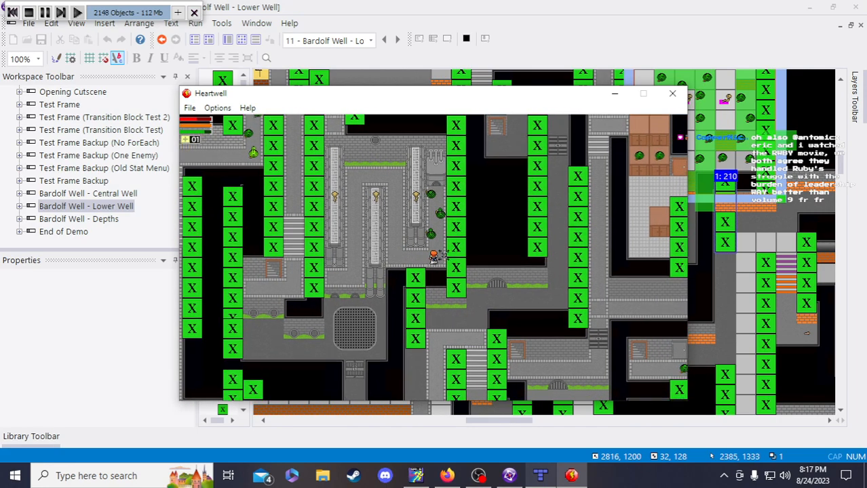
Clear the bushes up the garden's east aisle as far as the small metal cabinet
{"action": "key", "text": "w"}
{"action": "key", "text": "d"}
{"action": "key", "text": "w"}
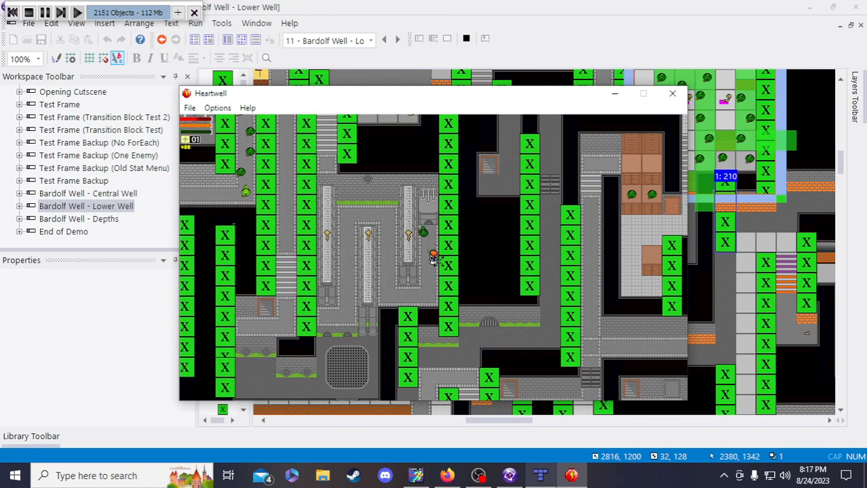
{"action": "key", "text": "s"}
{"action": "key", "text": "a"}
{"action": "key", "text": "w"}
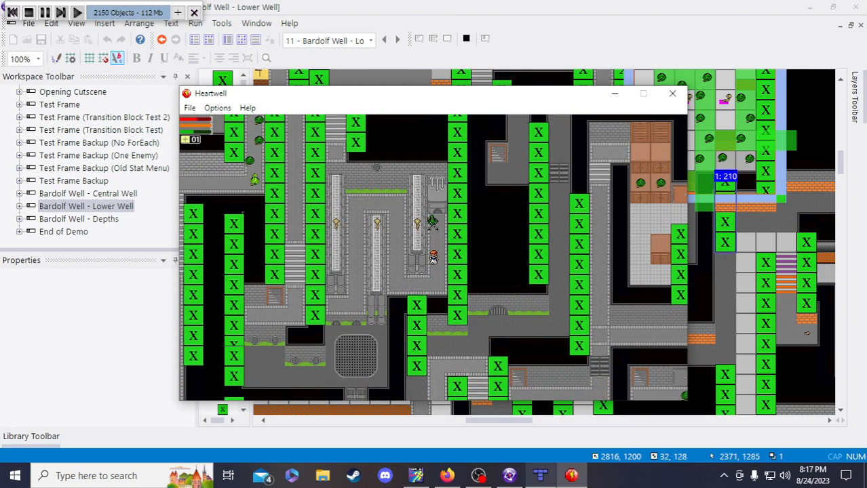
{"action": "key", "text": "w"}
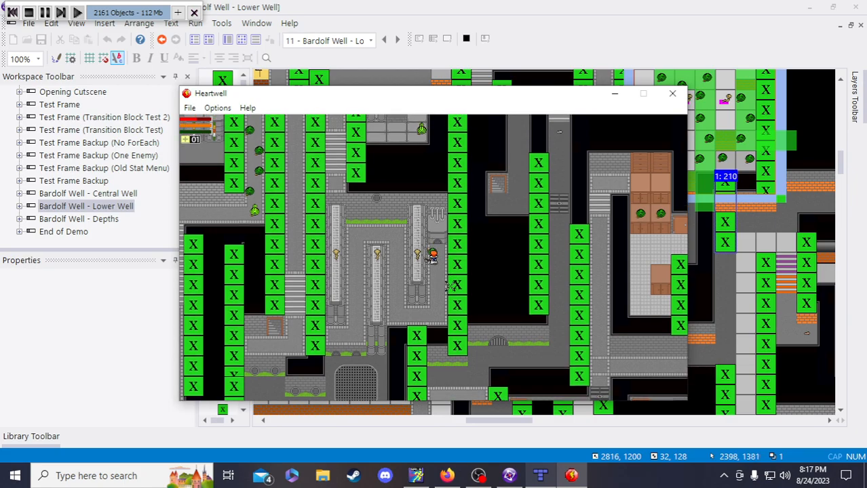
{"action": "key", "text": "s"}
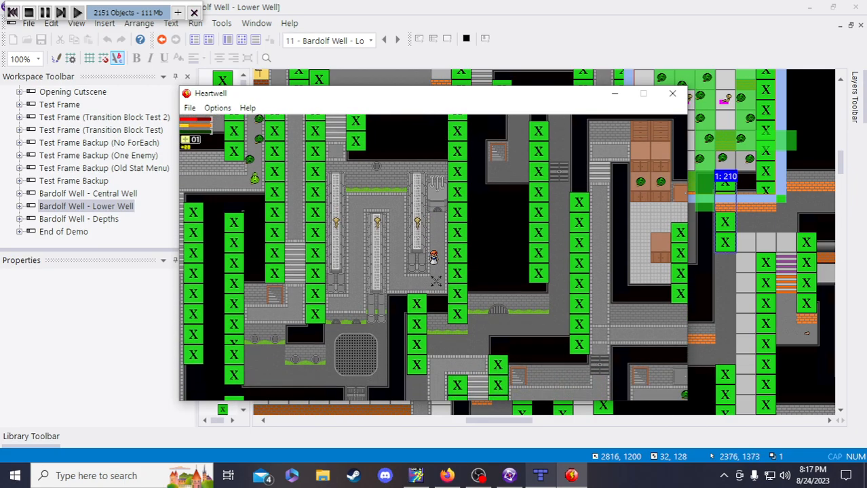
Walk the character up into the small metal cabinet and from side to side across it to test its collision
{"action": "key", "text": "w"}
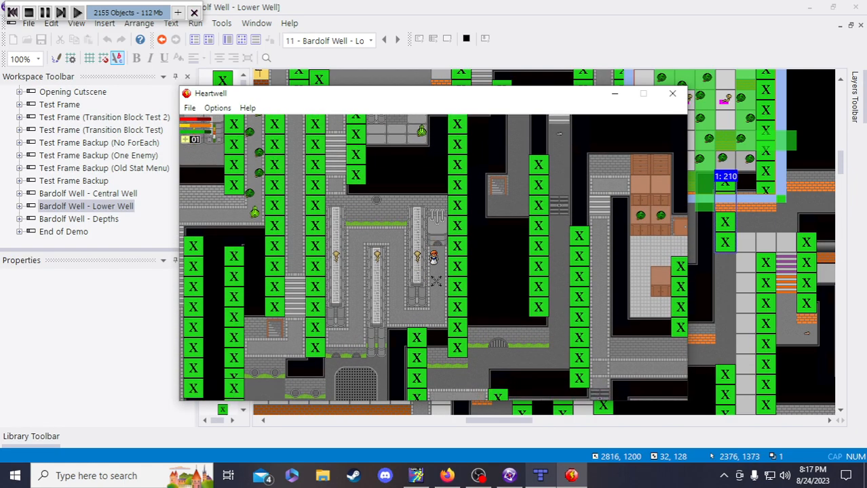
{"action": "key", "text": "w"}
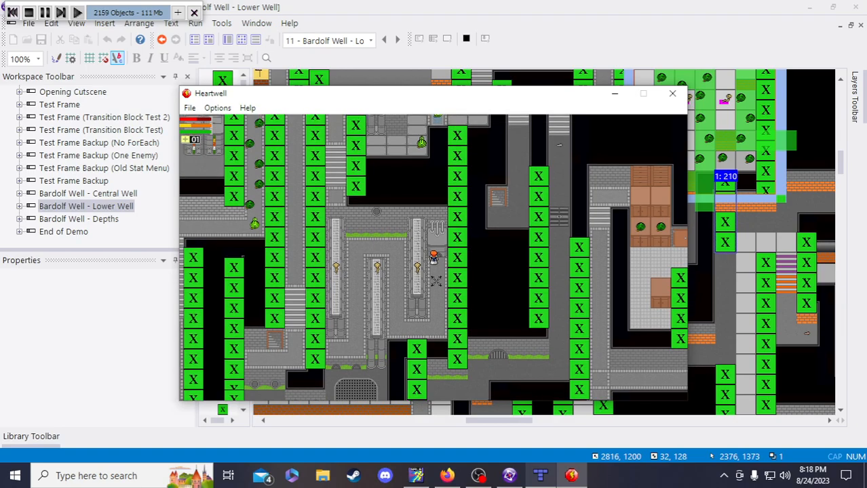
{"action": "key", "text": "w"}
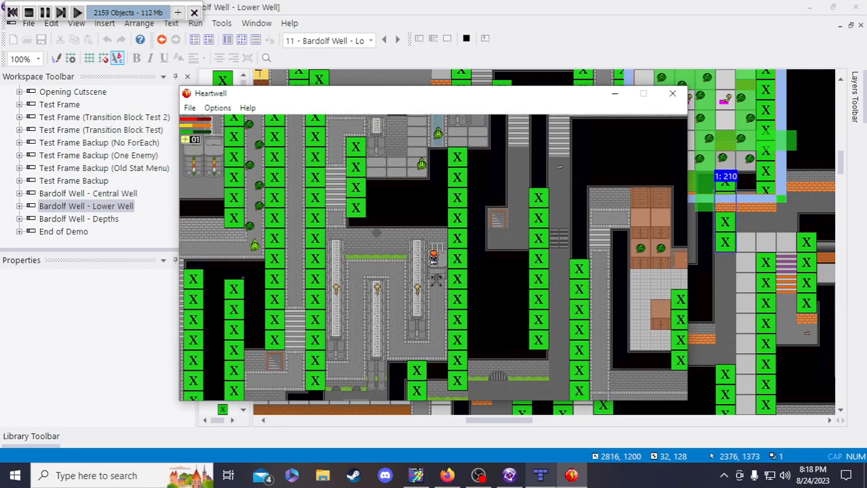
{"action": "key", "text": "w"}
{"action": "key", "text": "d"}
{"action": "key", "text": "s"}
{"action": "key", "text": "s"}
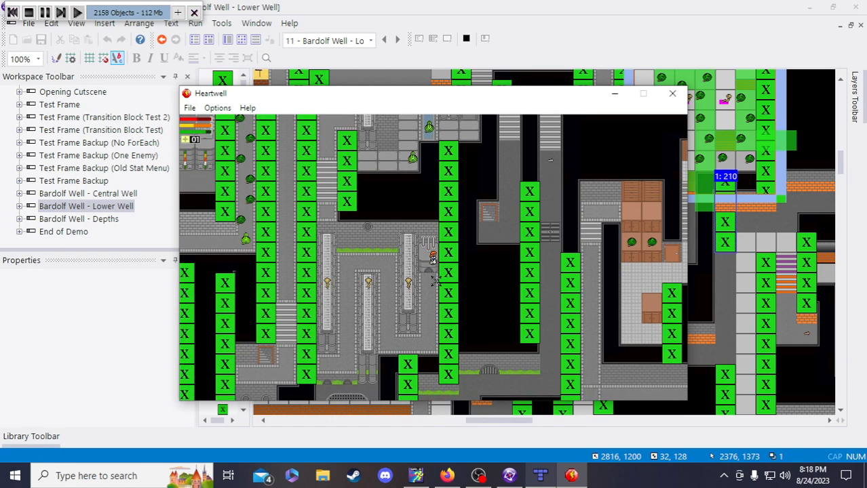
{"action": "key", "text": "a"}
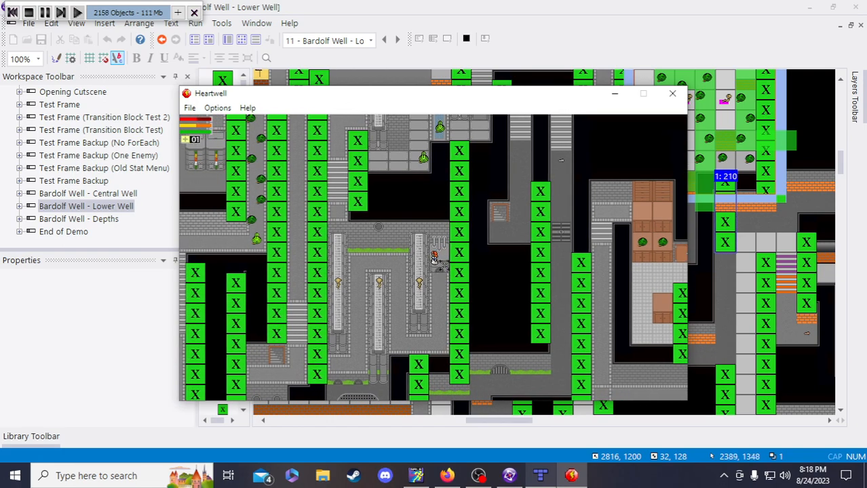
Switch to the Heartwell Dev Stream Notes in Firefox and append a colon to the Central Path item "Small Metal Cabinet/Machine"
{"action": "left_click", "coordinate": [449, 477]}
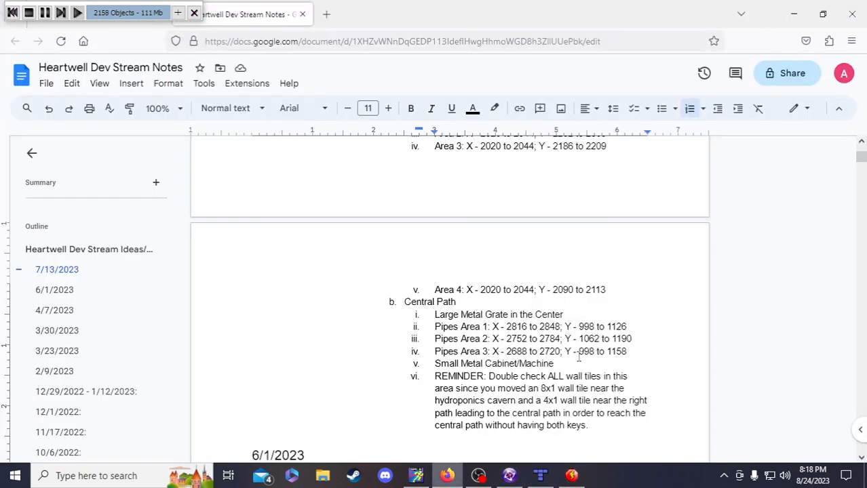
{"action": "scroll", "coordinate": [569, 366], "scroll_direction": "up", "scroll_amount": 2}
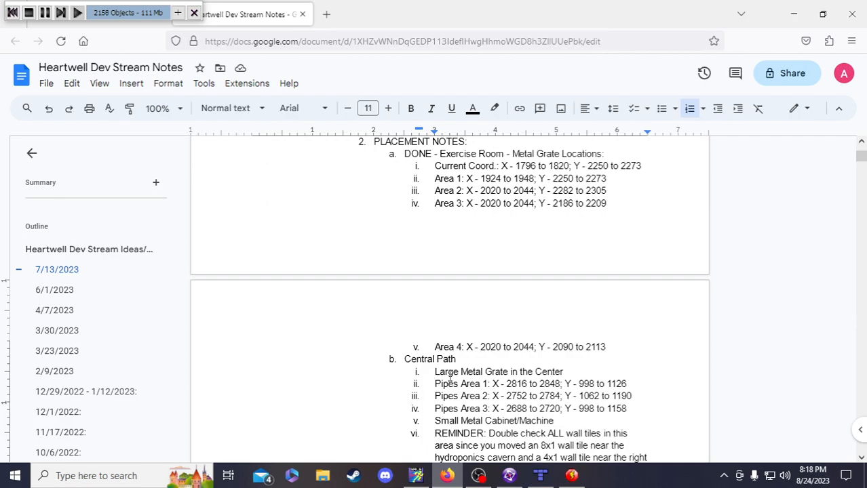
{"action": "scroll", "coordinate": [573, 387], "scroll_direction": "down", "scroll_amount": 2}
{"action": "left_click", "coordinate": [557, 365]}
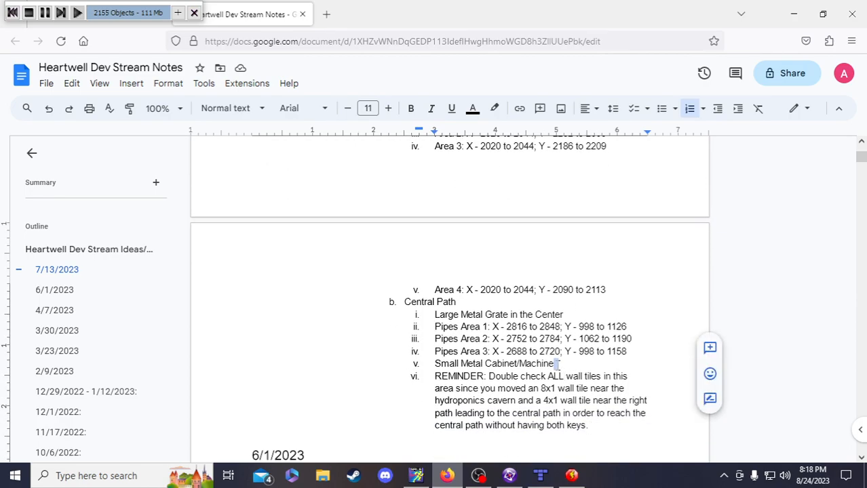
{"action": "left_click", "coordinate": [567, 368]}
{"action": "type", "text": ": "}
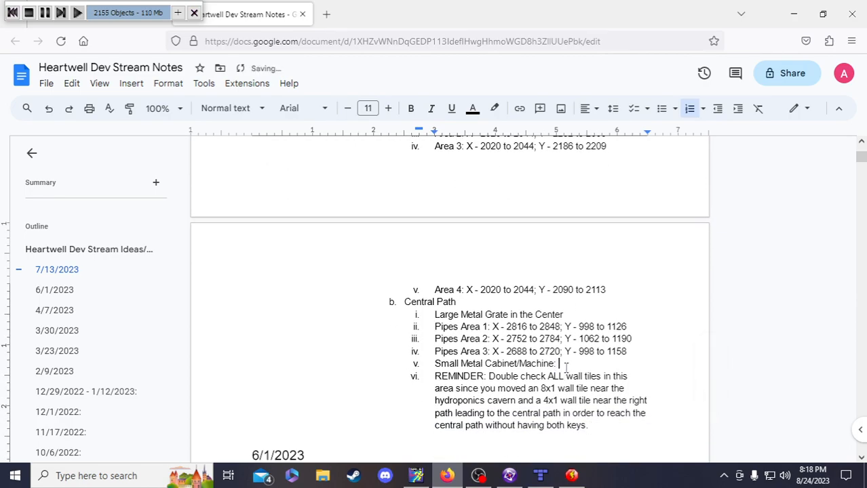
Add the italic note "Lower zone by a couple of pixels" to the Small Metal Cabinet/Machine item
{"action": "type", "text": "Lowe"}
{"action": "type", "text": "r re"}
{"action": "key", "text": "BackSpace"}
{"action": "key", "text": "BackSpace"}
{"action": "type", "text": "zone by a"}
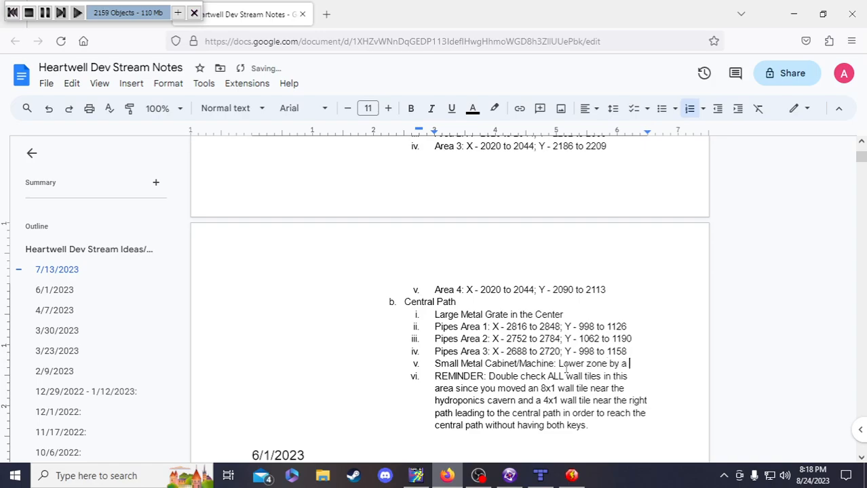
{"action": "type", "text": " couple of pixels"}
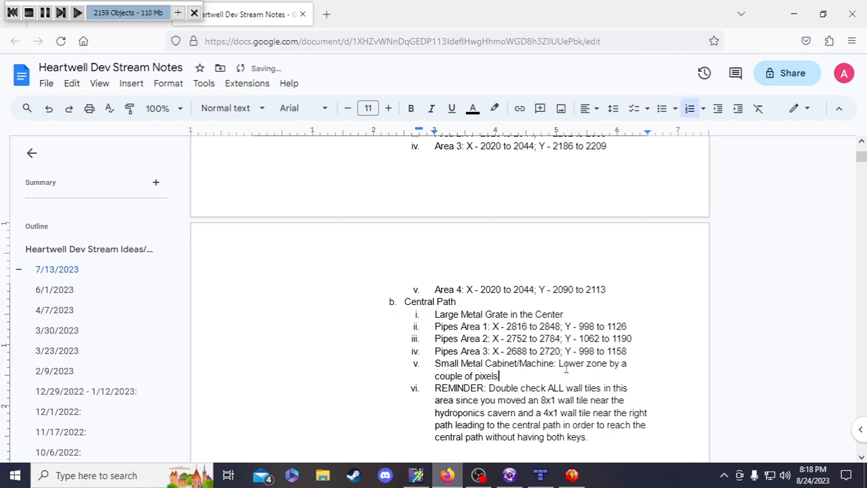
{"action": "left_click", "coordinate": [558, 365], "text": "shift"}
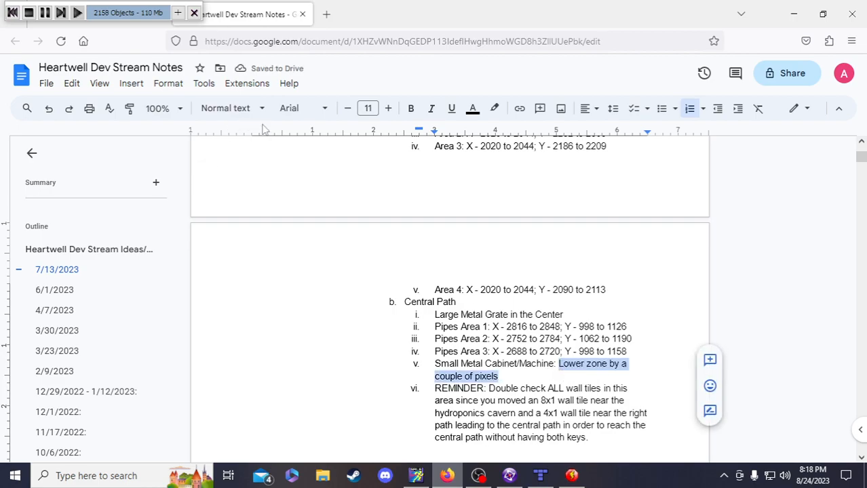
{"action": "left_click", "coordinate": [429, 109]}
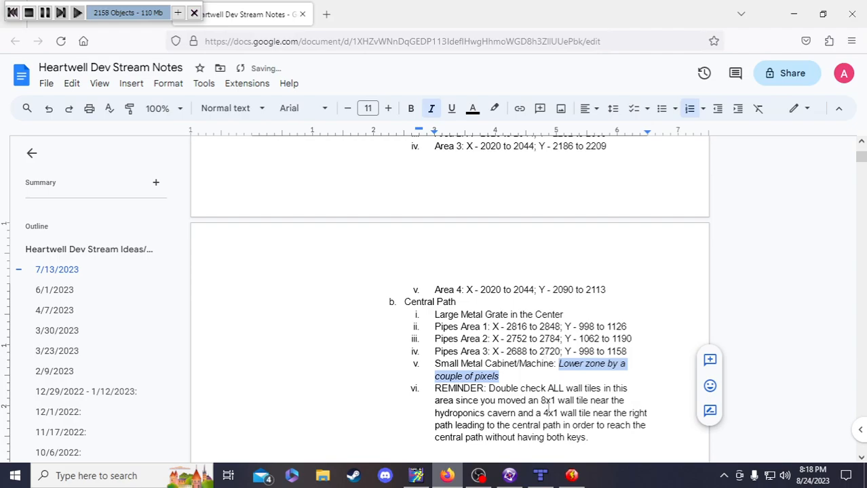
Return to the running Heartwell game and move the character around the cabinet's lower edge, testing both sides
{"action": "left_click", "coordinate": [574, 476]}
{"action": "key", "text": "d"}
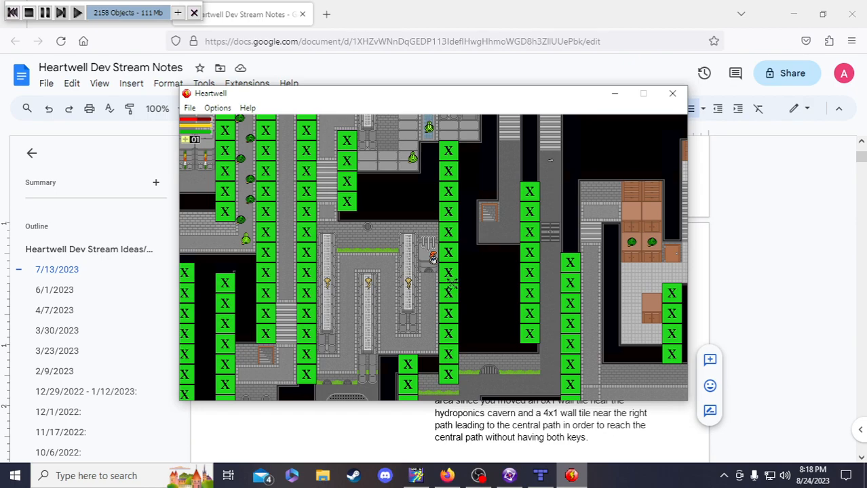
{"action": "key", "text": "s"}
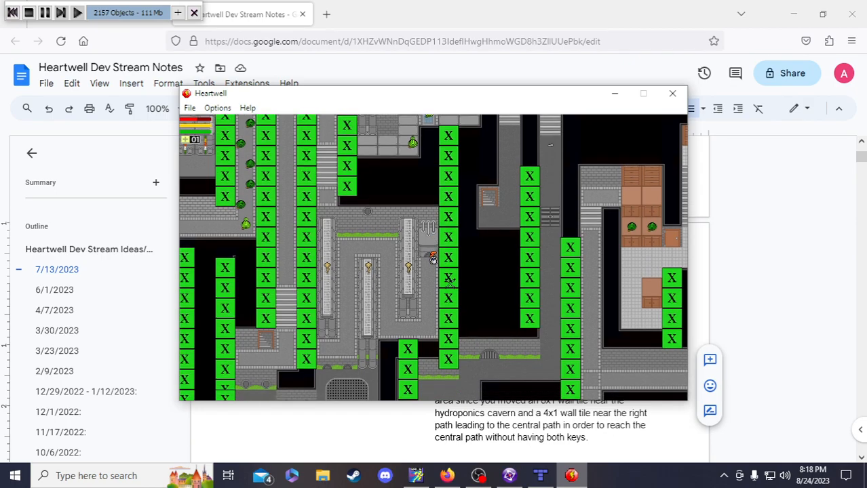
{"action": "key", "text": "w"}
{"action": "key", "text": "s"}
{"action": "key", "text": "a"}
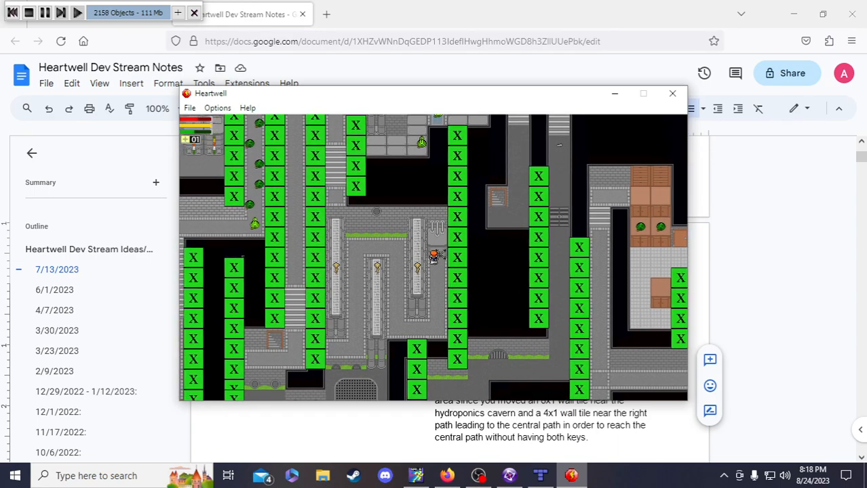
{"action": "key", "text": "d"}
{"action": "key", "text": "a"}
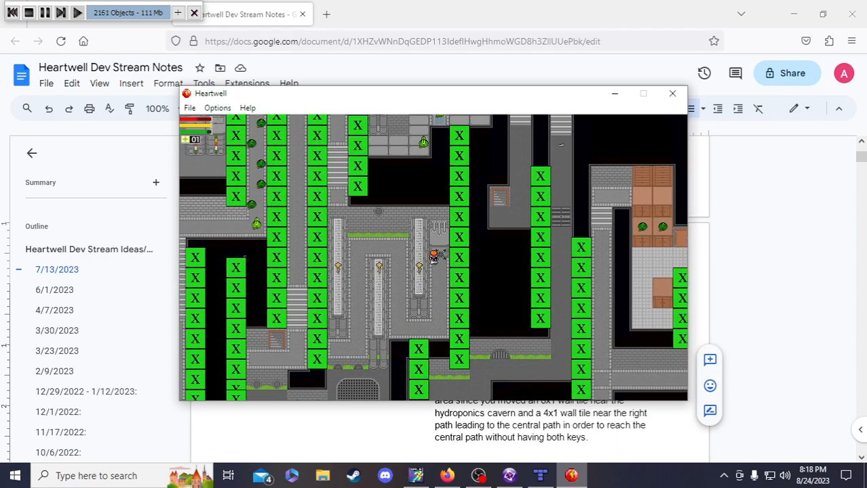
Walk the character up onto the cabinet again and cross from its east side to its west side
{"action": "key", "text": "w"}
{"action": "key", "text": "d"}
{"action": "key", "text": "s"}
{"action": "key", "text": "d"}
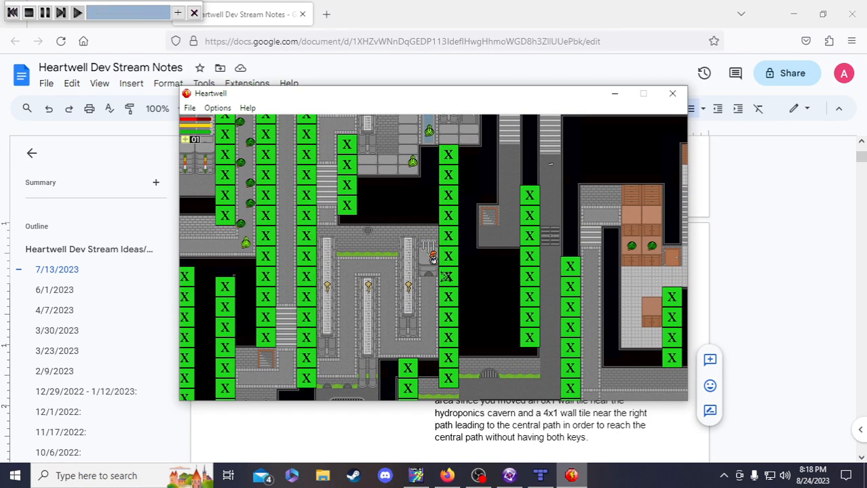
{"action": "key", "text": "a"}
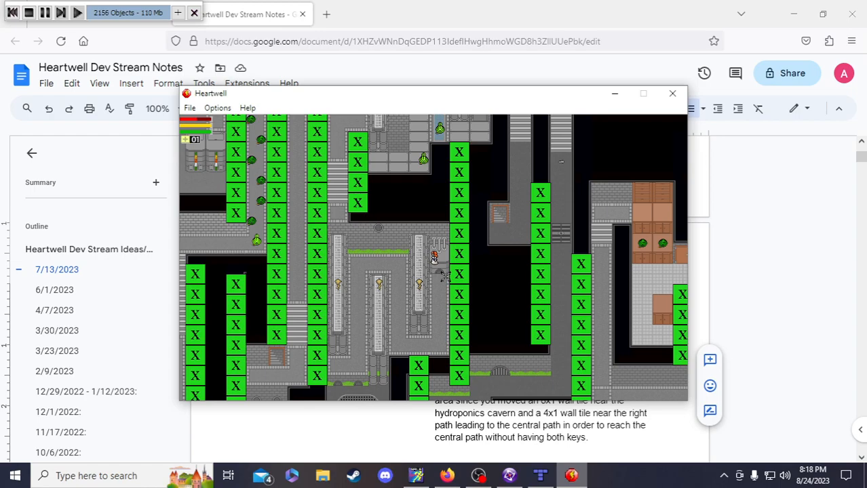
Move the character past the cabinet to the top of the east column and remove the gold object on it
{"action": "key", "text": "w"}
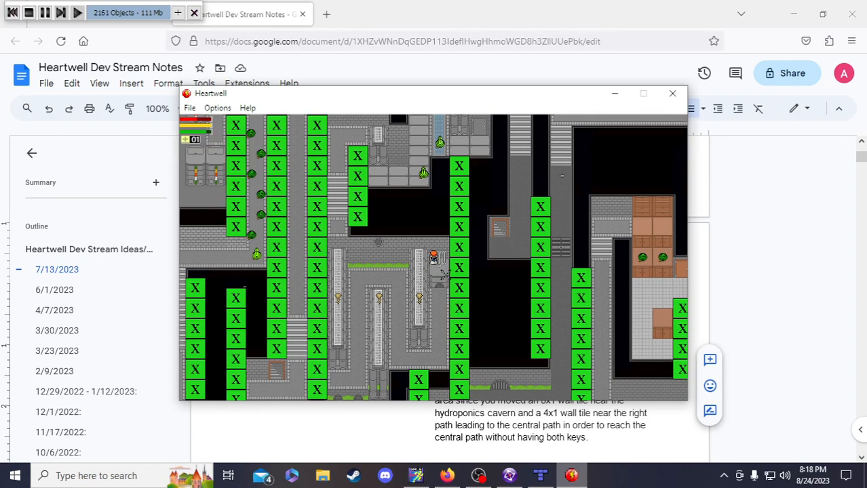
{"action": "key", "text": "w"}
{"action": "key", "text": "a"}
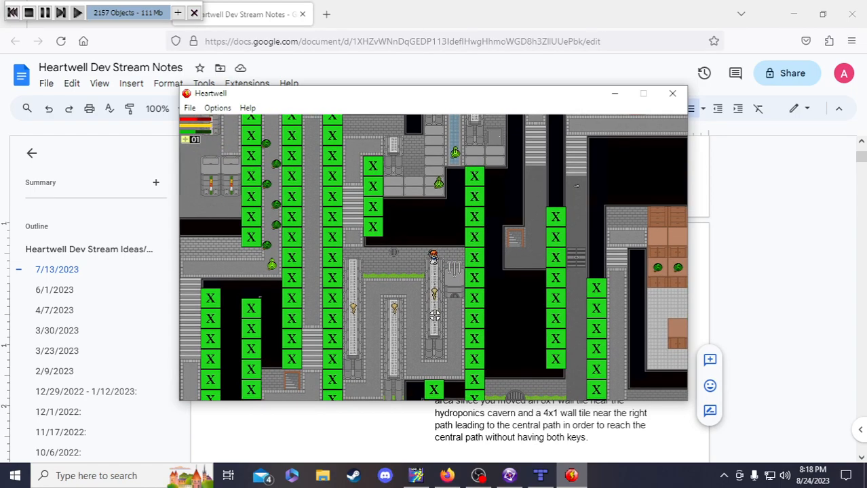
{"action": "key", "text": "s"}
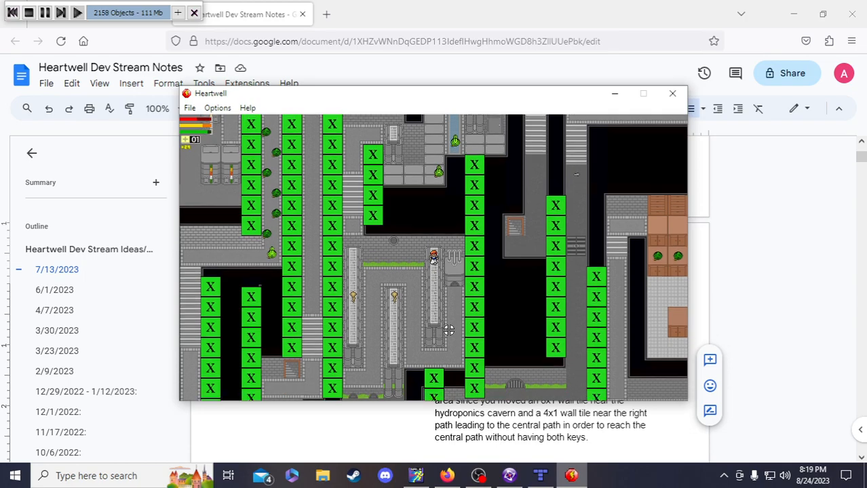
{"action": "key", "text": "w"}
{"action": "key", "text": "a"}
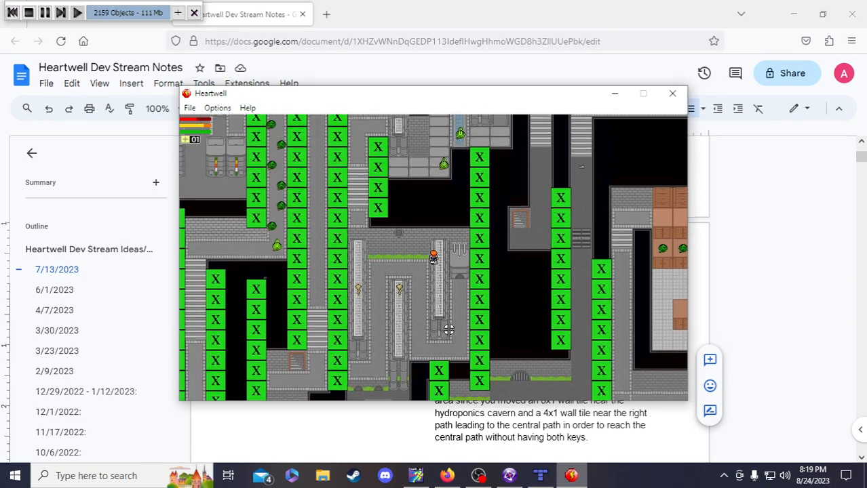
Walk the character along the west and east sides of the east pipe column to test its collision bounds
{"action": "key", "text": "a"}
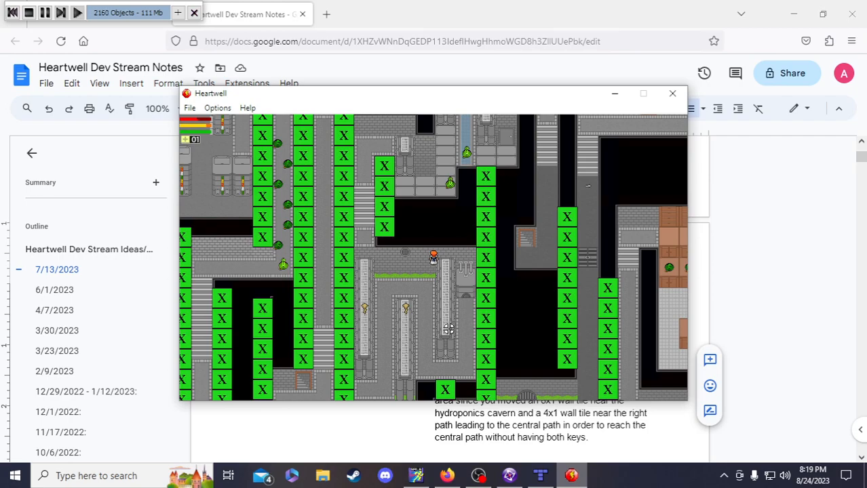
{"action": "key", "text": "s"}
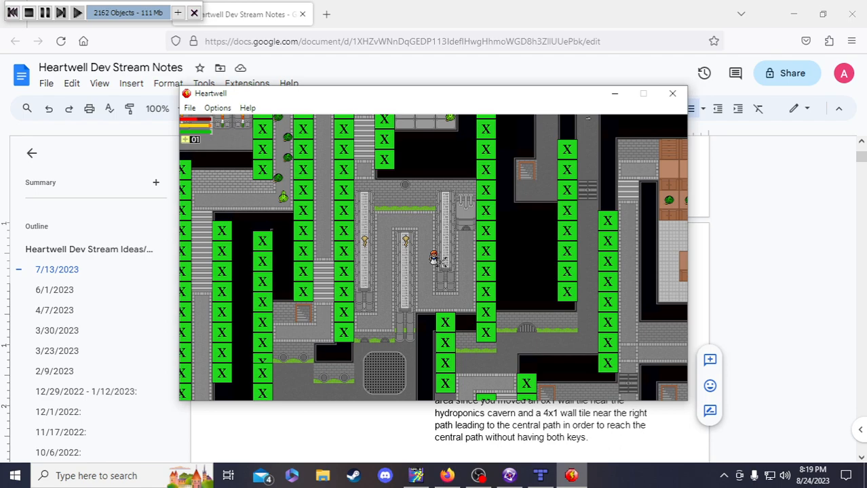
{"action": "key", "text": "d"}
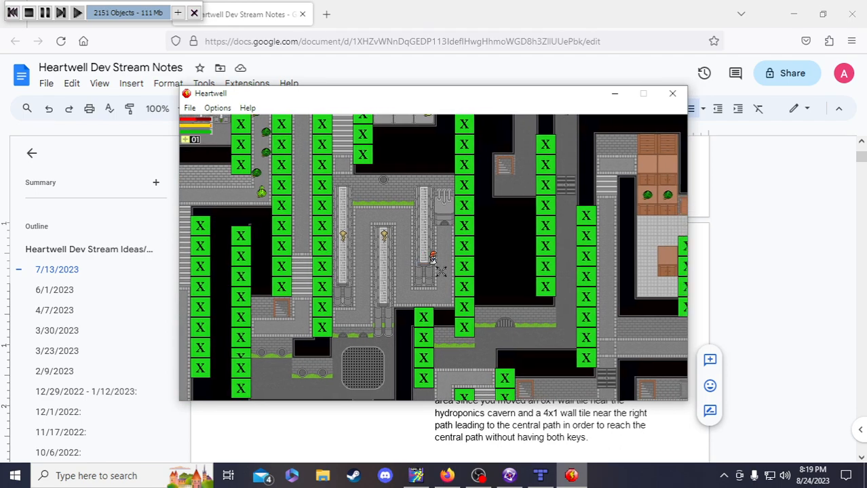
{"action": "key", "text": "w"}
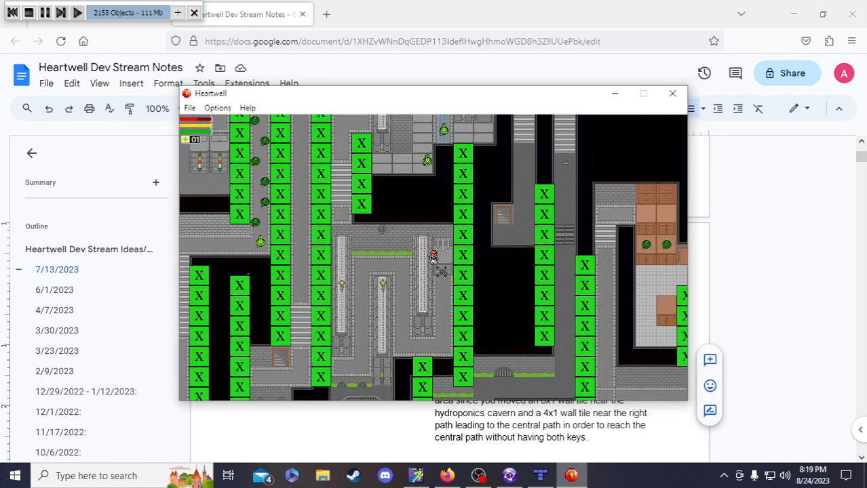
{"action": "key", "text": "s"}
{"action": "key", "text": "w"}
{"action": "key", "text": "s"}
{"action": "key", "text": "s"}
{"action": "key", "text": "w"}
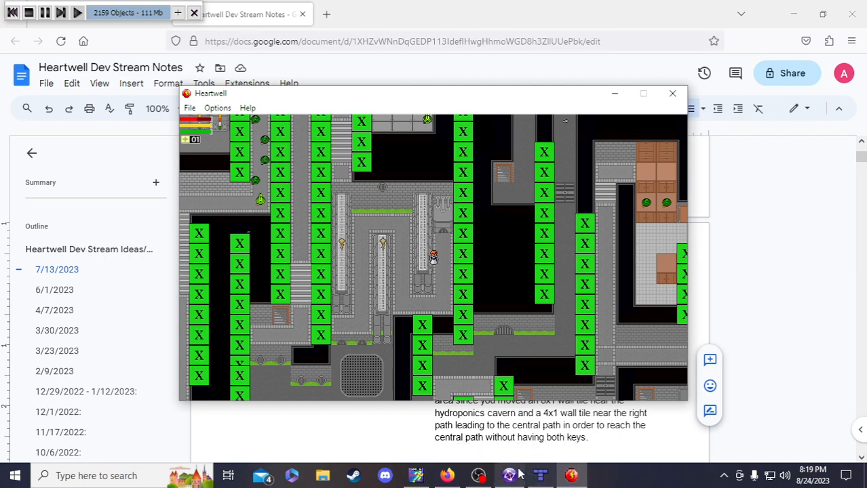
Switch to the Heartwell Dev Stream Notes document and deselect the Small Metal Cabinet/Machine note
{"action": "left_click", "coordinate": [460, 478]}
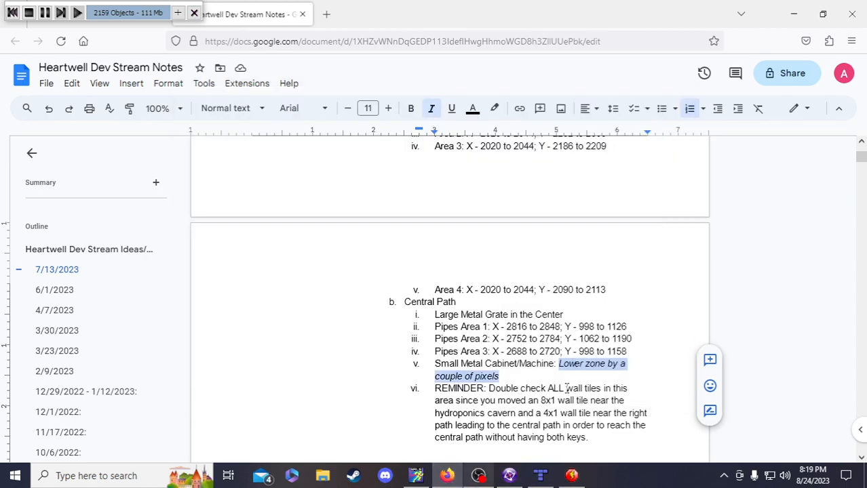
{"action": "left_click", "coordinate": [571, 384]}
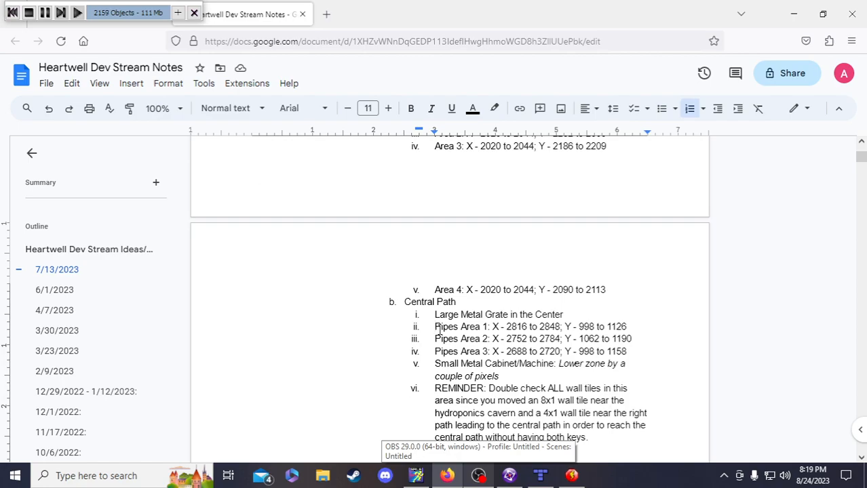
{"action": "left_click", "coordinate": [437, 328]}
{"action": "key", "text": "Tab"}
{"action": "key", "text": "shift+Tab"}
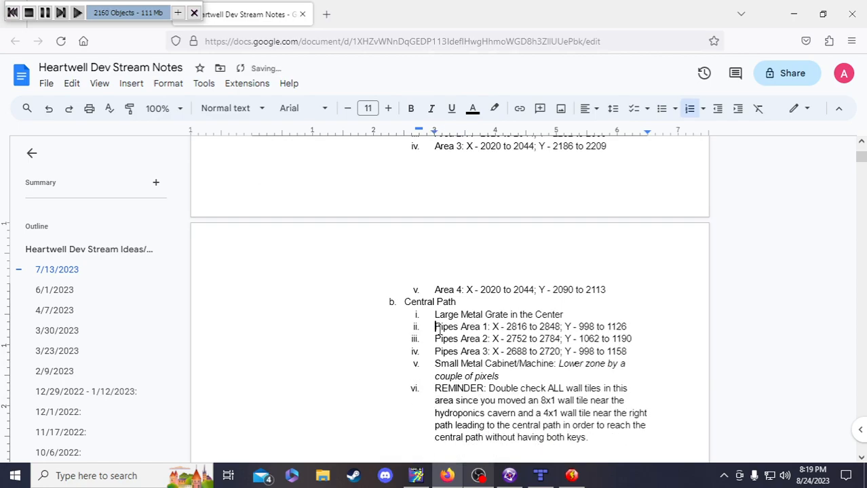
{"action": "left_click", "coordinate": [634, 327]}
{"action": "type", "text": ";"}
{"action": "key", "text": "ctrl+i"}
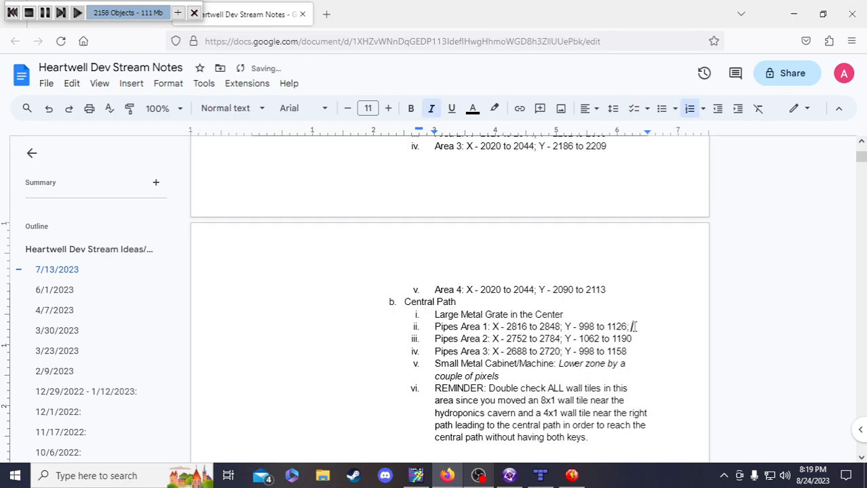
{"action": "key", "text": "BackSpace"}
{"action": "key", "text": "BackSpace"}
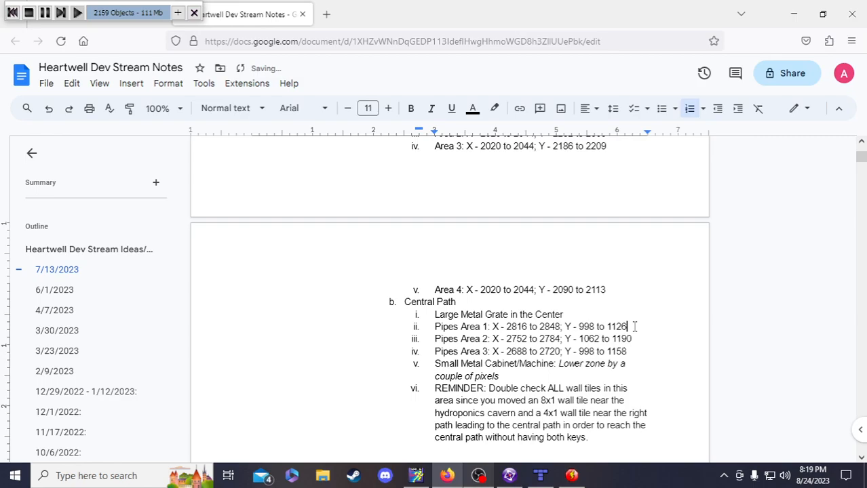
Insert "All pipe areas below: extend X bounds by 7 in each direction" as a list item after "Large Metal Grate in the Center"
{"action": "left_click", "coordinate": [593, 316]}
{"action": "key", "text": "Return"}
{"action": "type", "text": "All"}
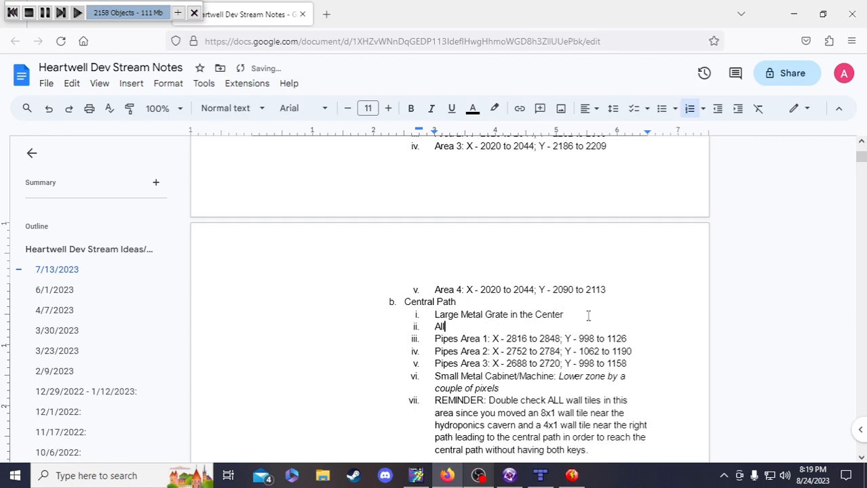
{"action": "type", "text": " pipe areas below:"}
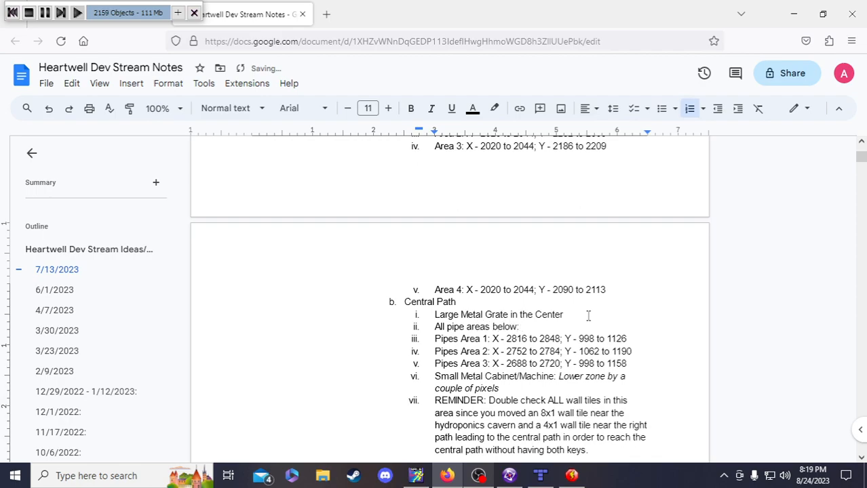
{"action": "type", "text": "extend x"}
{"action": "type", "text": "each direction"}
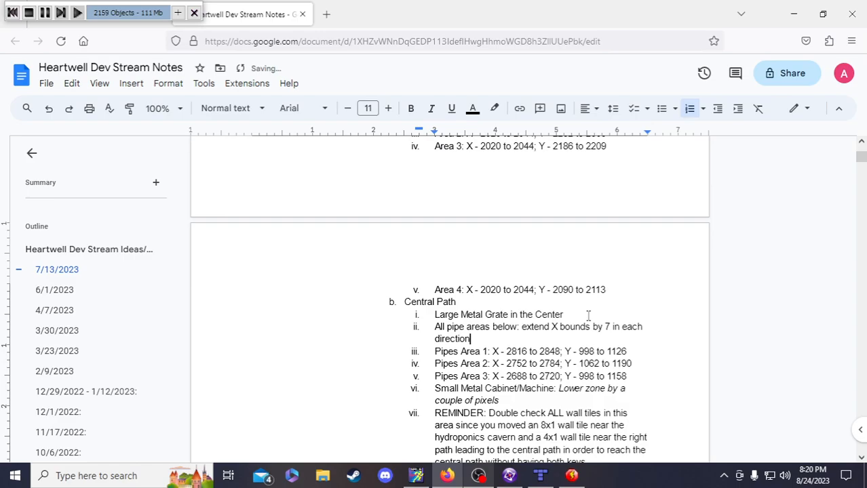
Italicize the whole "All pipe areas below" list item under Central Path
{"action": "key", "text": "shift+Home"}
{"action": "key", "text": "shift+Up"}
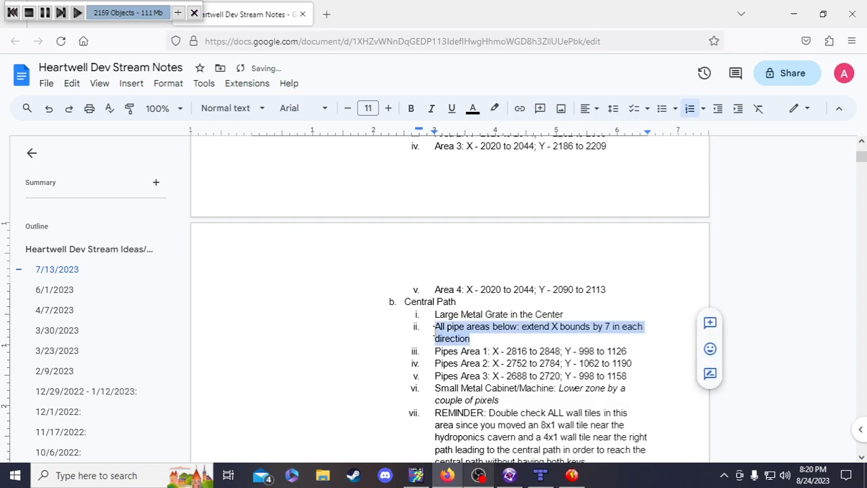
{"action": "left_click", "coordinate": [431, 109]}
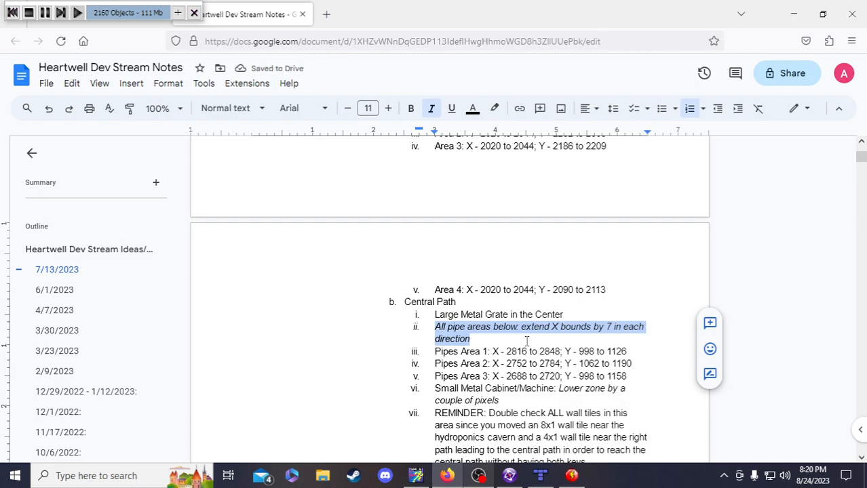
{"action": "left_click", "coordinate": [562, 365]}
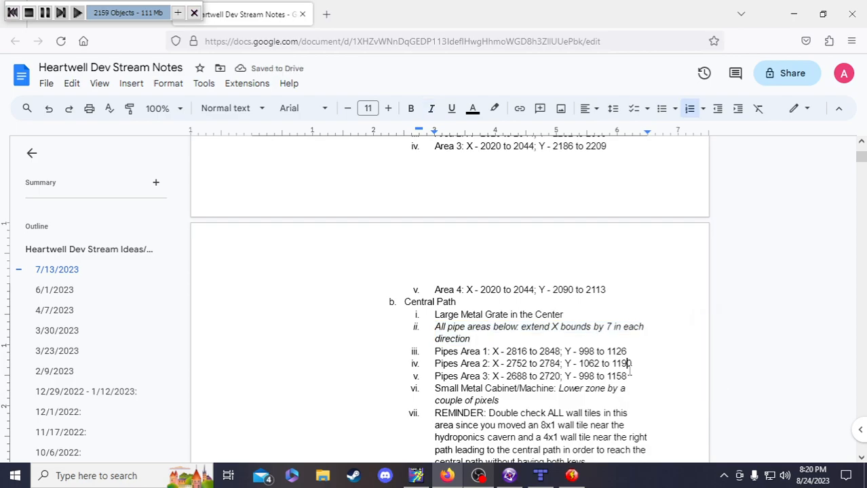
Return to the running Heartwell game and move the character onto the lower end of the east pipe column
{"action": "left_click", "coordinate": [520, 478]}
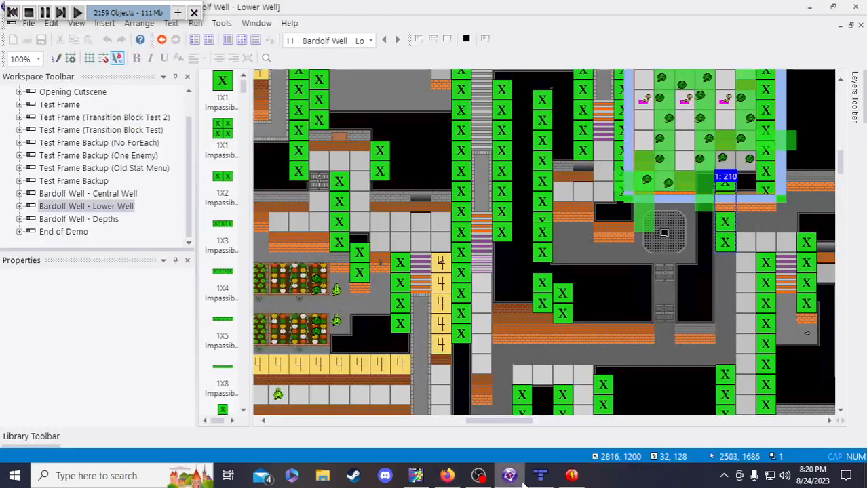
{"action": "left_click", "coordinate": [541, 475]}
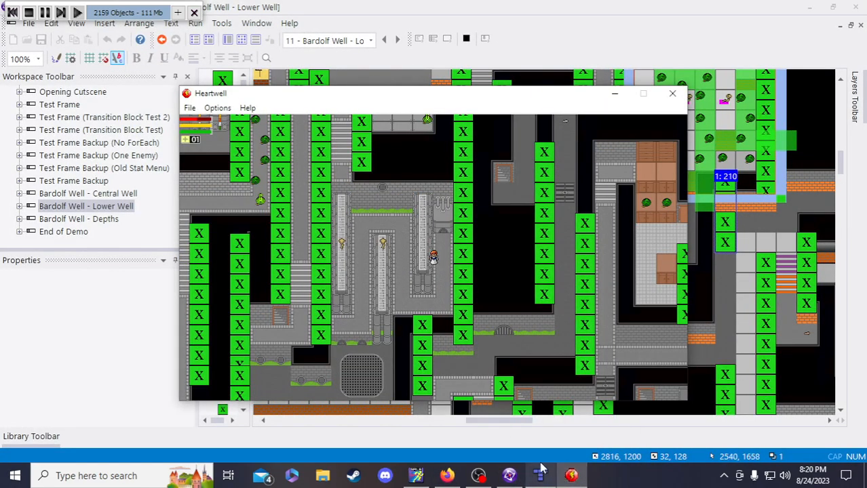
{"action": "key", "text": "Down"}
{"action": "key", "text": "Left"}
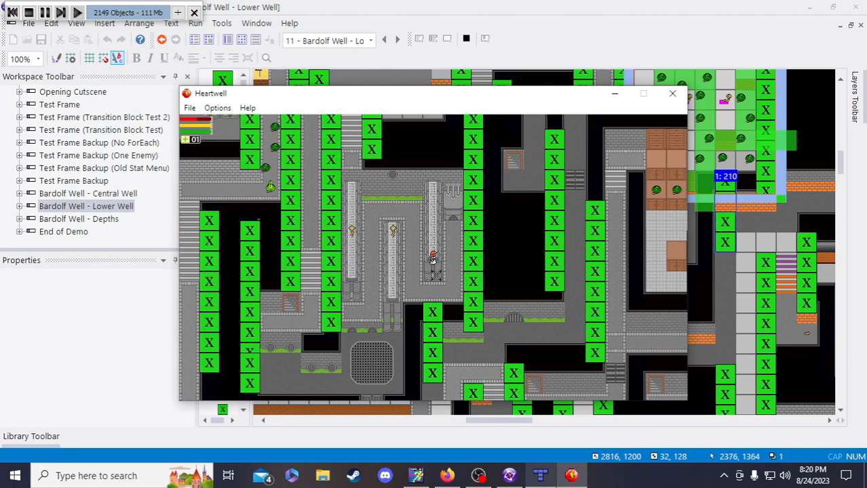
{"action": "left_click", "coordinate": [572, 475]}
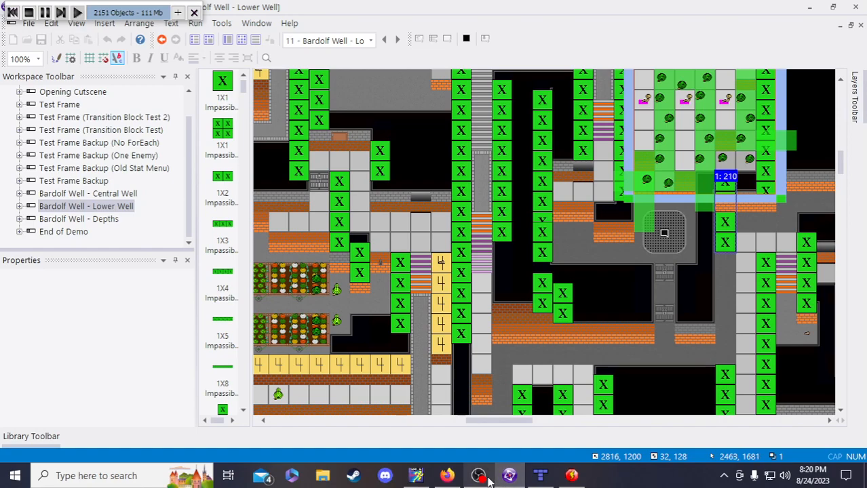
Switch to the dev notes and append "and lower Y bounds by several pixels" to the italic pipe areas item
{"action": "mouse_move", "coordinate": [455, 480]}
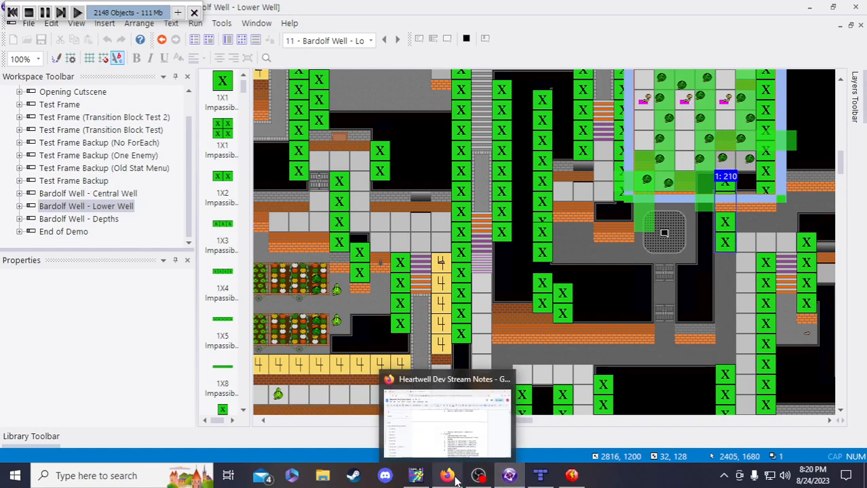
{"action": "left_click", "coordinate": [455, 480]}
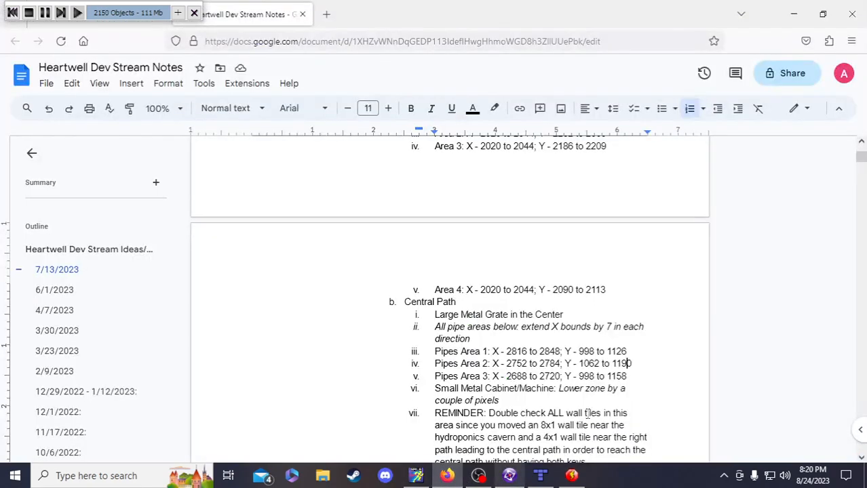
{"action": "left_click", "coordinate": [486, 327]}
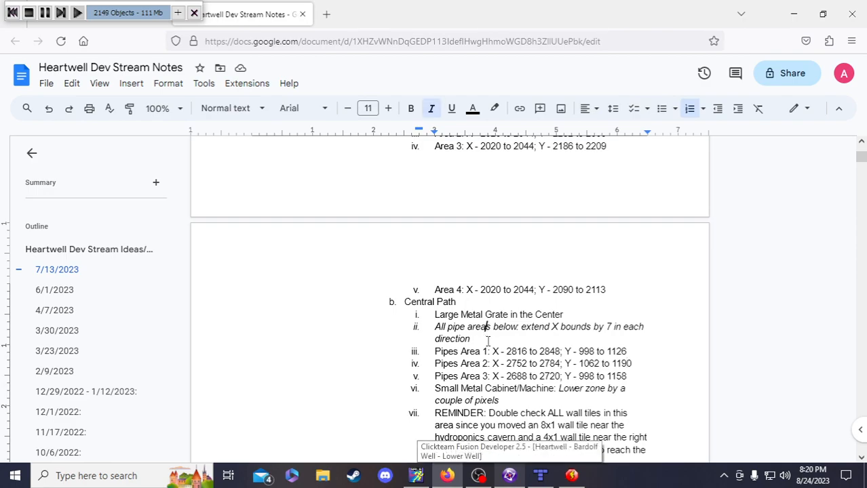
{"action": "left_click", "coordinate": [488, 341]}
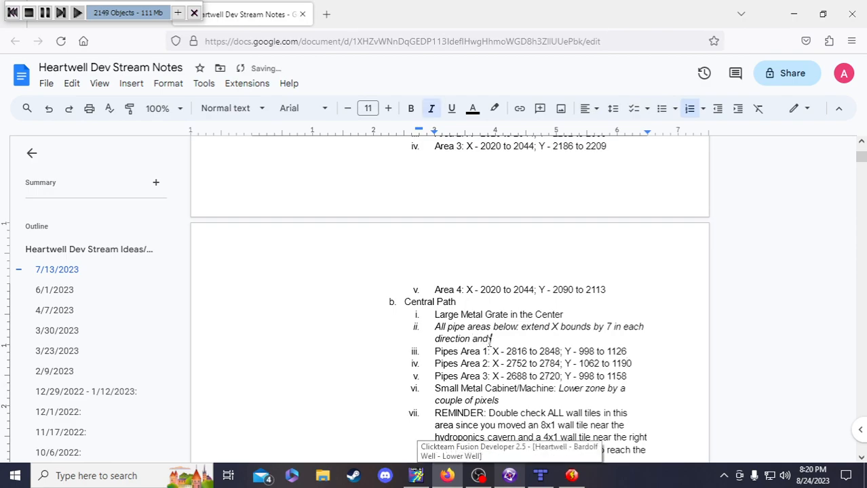
{"action": "type", "text": "and lower "}
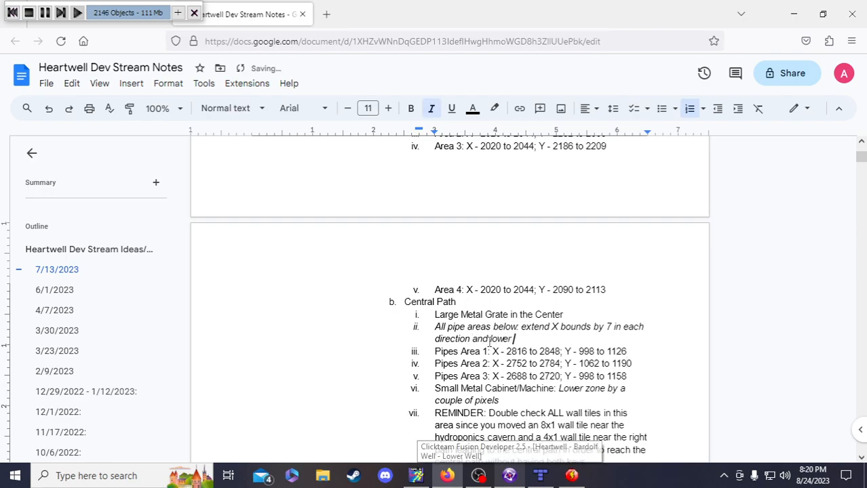
{"action": "type", "text": "Y bounds by several pixels"}
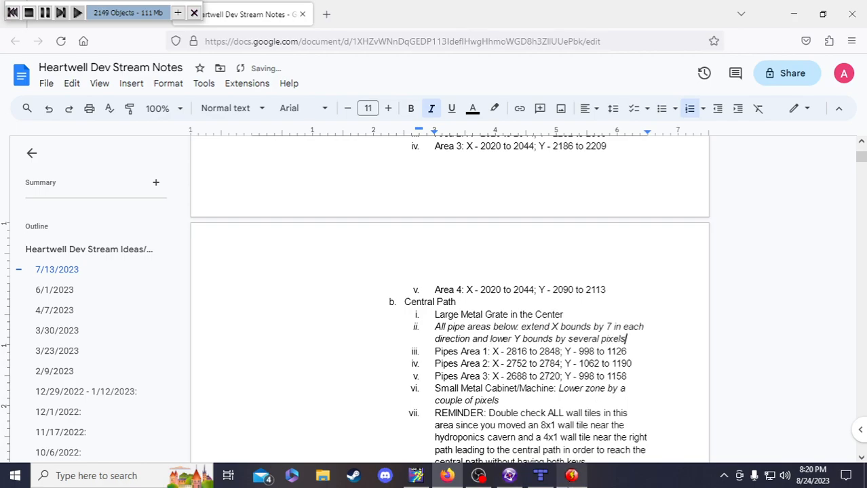
Return to the Heartwell game and walk the character up and down the full length of the east pipe column
{"action": "left_click", "coordinate": [571, 475]}
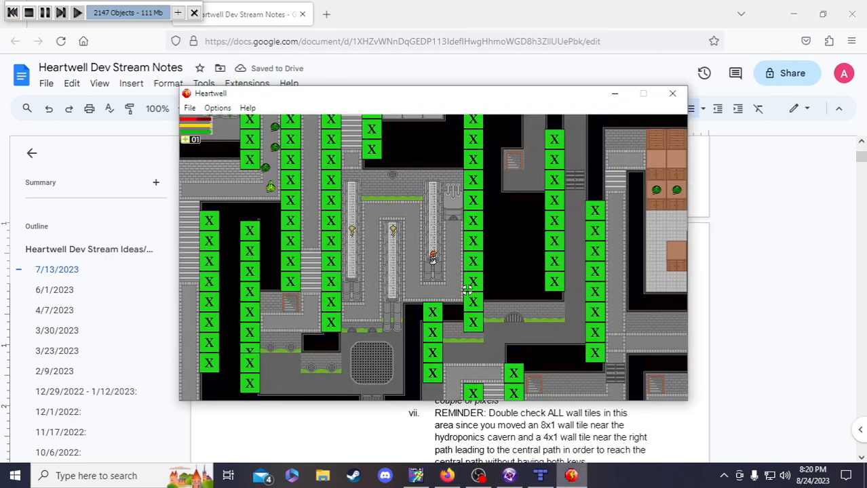
{"action": "key", "text": "Up"}
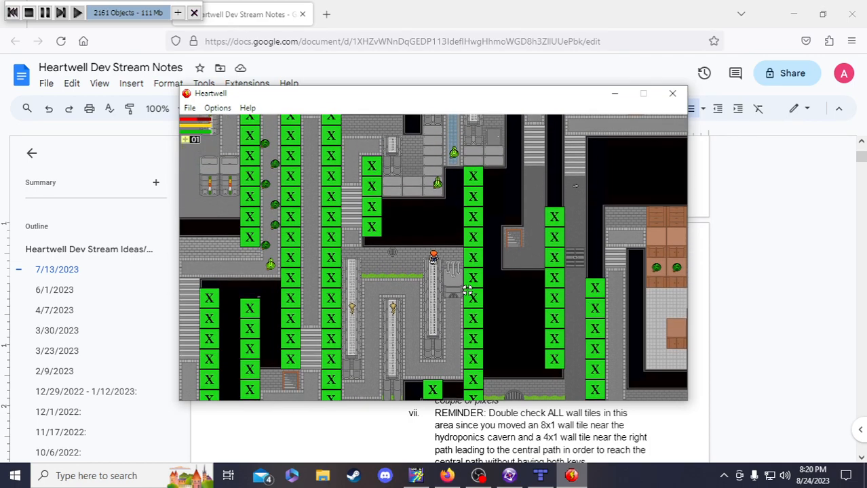
{"action": "key", "text": "Down"}
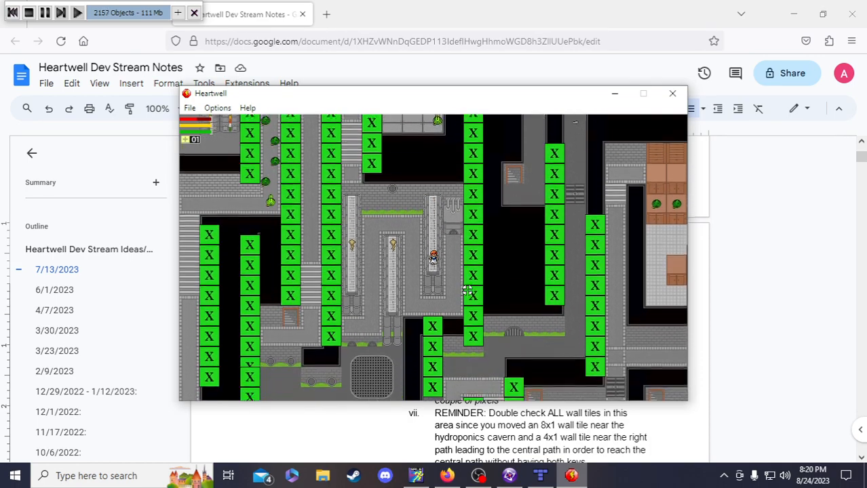
{"action": "key", "text": "Up"}
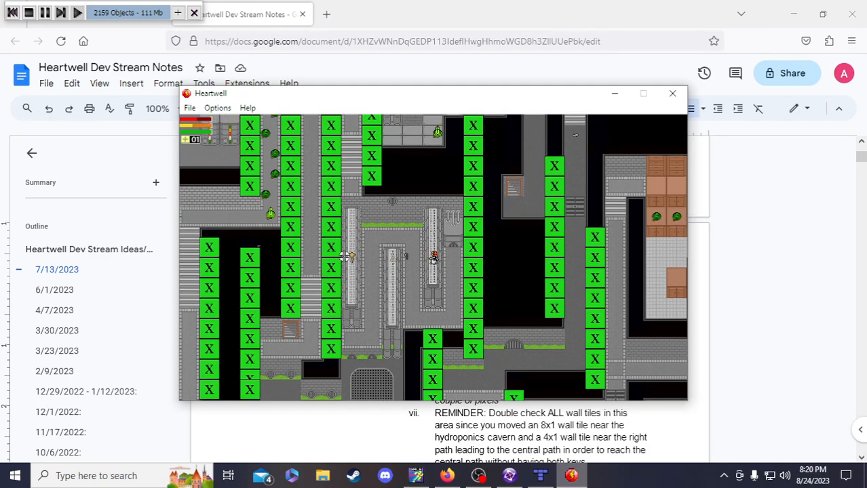
Clear the gold objects from the west and middle pipe columns and test walking on the middle column's lower end
{"action": "key", "text": "Left"}
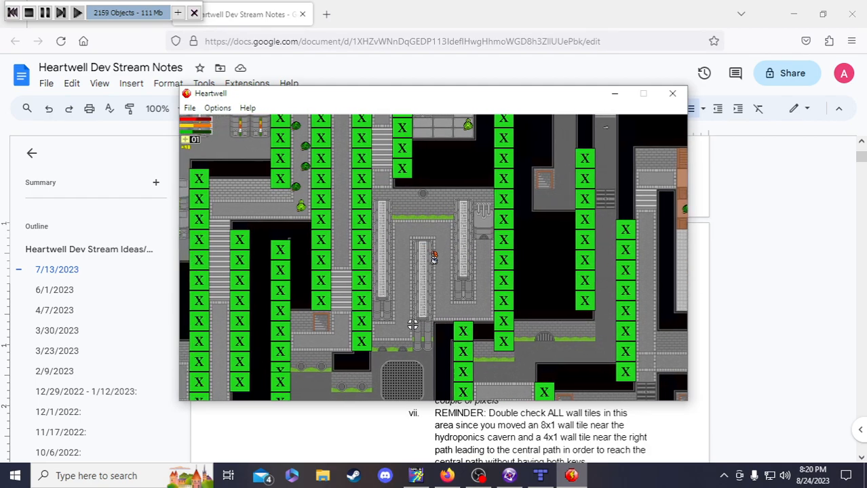
{"action": "key", "text": "Down"}
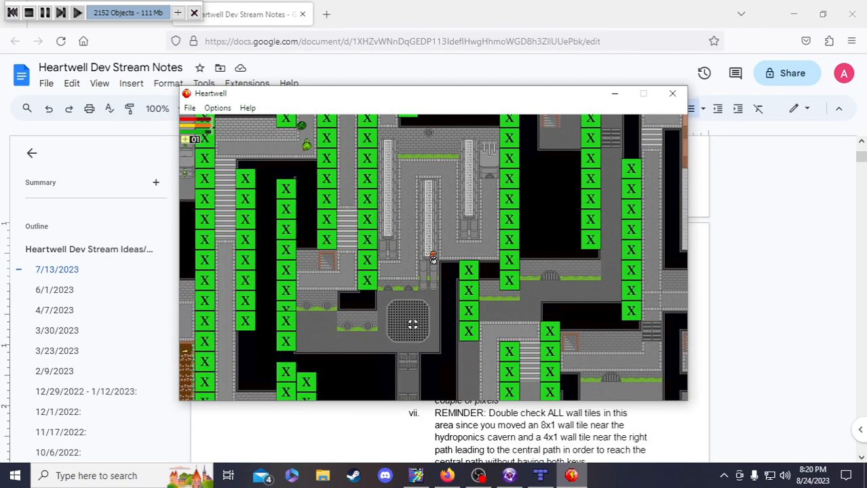
{"action": "key", "text": "Up"}
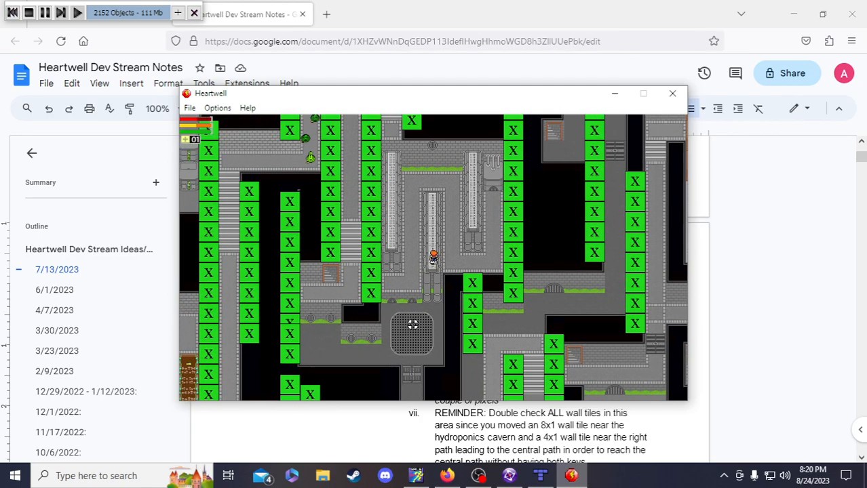
{"action": "key", "text": "Up"}
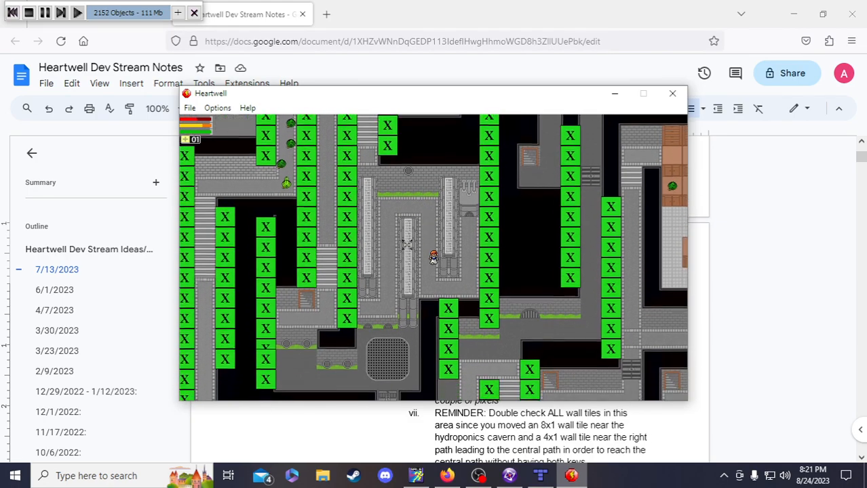
Walk the character around the lower end of the east pipe column to its east side, below the cabinet
{"action": "key", "text": "s"}
{"action": "key", "text": "d"}
{"action": "key", "text": "w"}
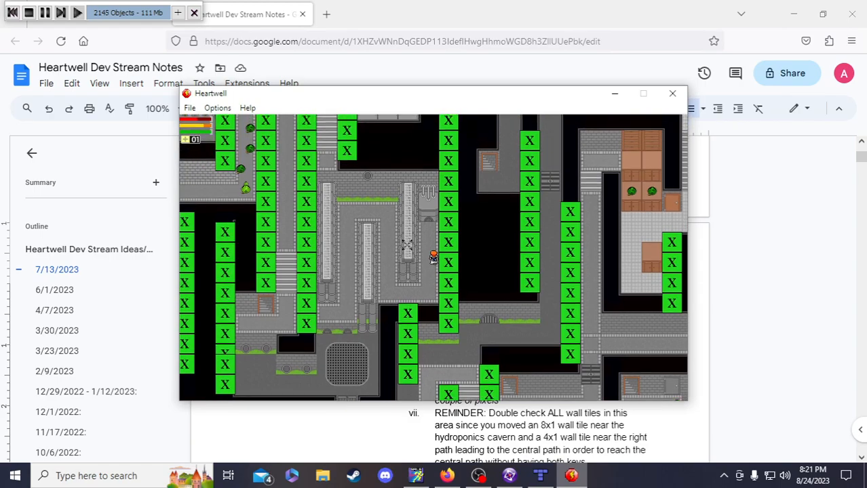
Walk the character north past the cabinet beside the east pipe column and across to the west pipe column
{"action": "key", "text": "w"}
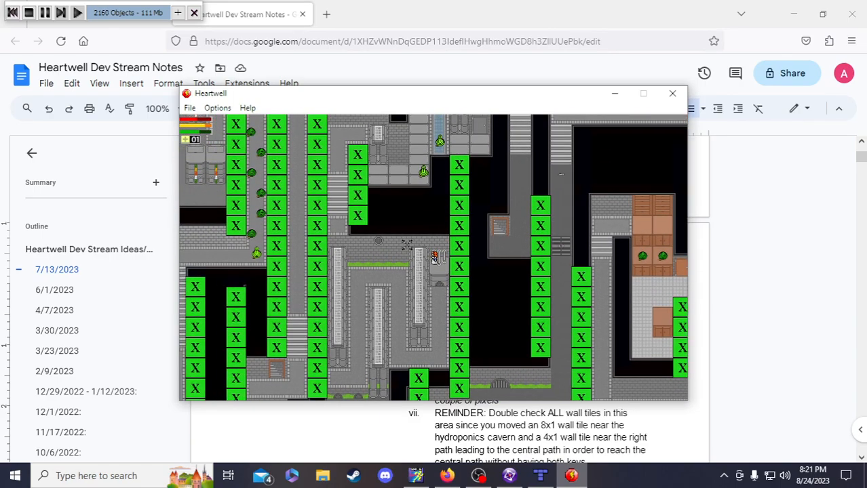
{"action": "key", "text": "a"}
{"action": "key", "text": "s"}
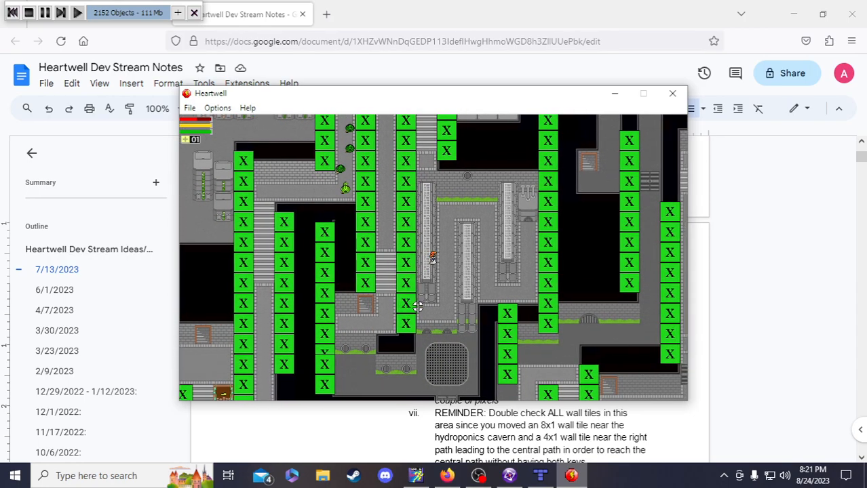
Walk the character north up the stairs beyond the west pipe column and east onto the short pipe's upper end
{"action": "key", "text": "Up"}
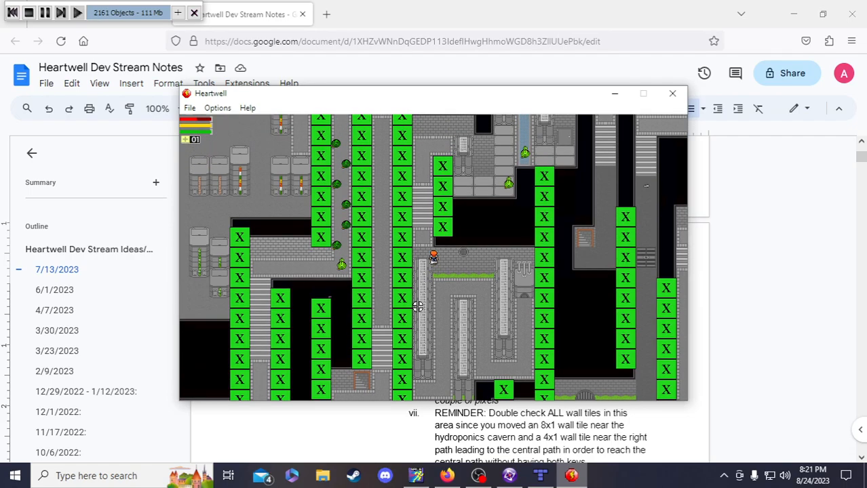
{"action": "key", "text": "Up"}
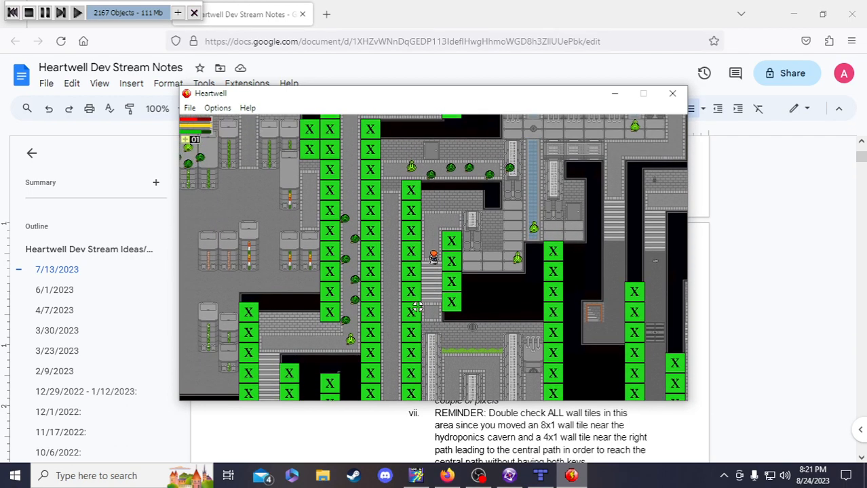
{"action": "key", "text": "Up"}
{"action": "key", "text": "Right"}
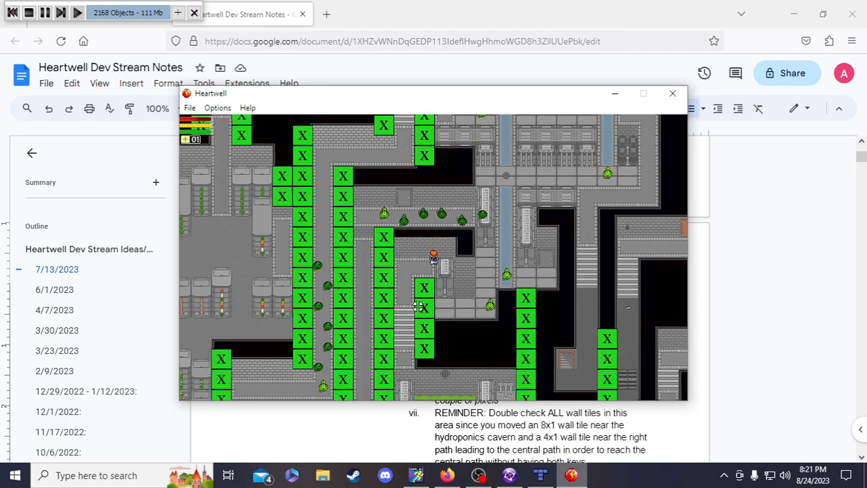
{"action": "key", "text": "Right"}
{"action": "key", "text": "Right"}
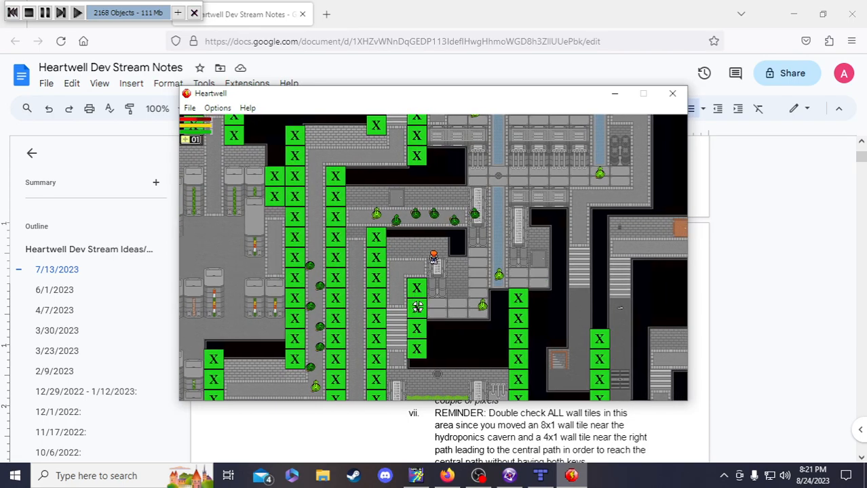
{"action": "key", "text": "Up"}
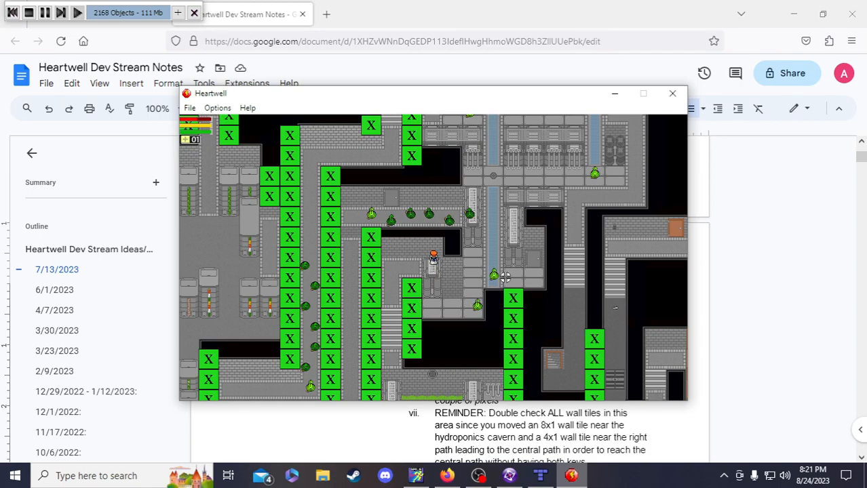
Close the game, switch to Clickteam Fusion Developer and open the Bardolf Well - Lower Well event editor
{"action": "left_click", "coordinate": [672, 93]}
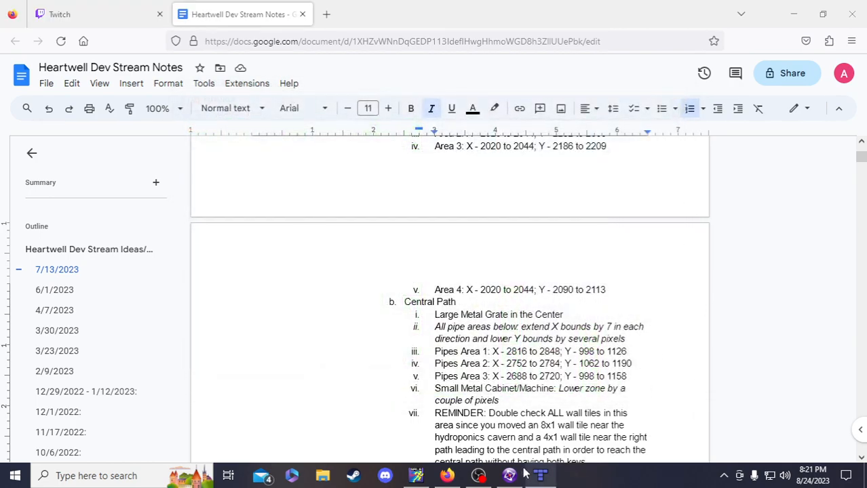
{"action": "left_click", "coordinate": [533, 475]}
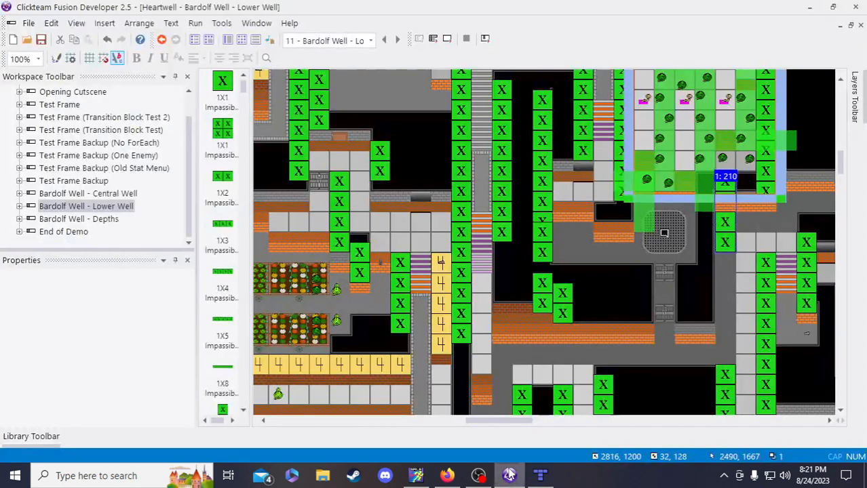
{"action": "left_click", "coordinate": [240, 41]}
{"action": "left_click", "coordinate": [254, 41]}
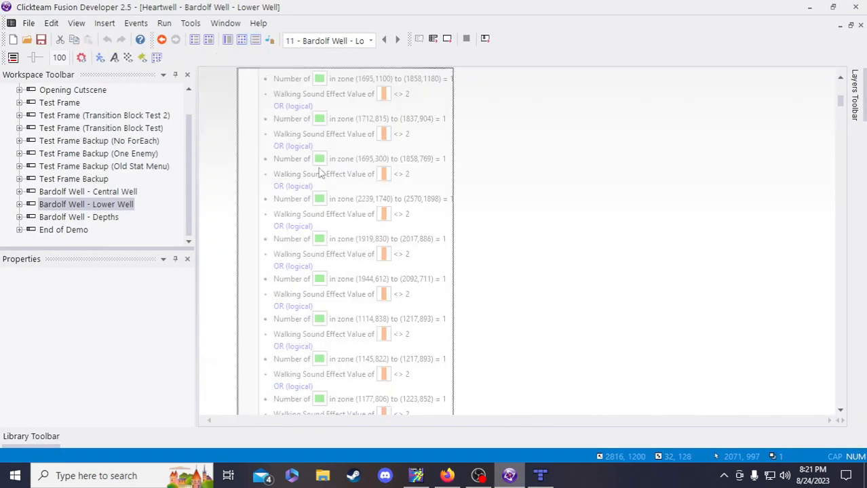
Copy the metal zone condition (2753,768) to (2945,931) into event 39, before its Walking Sound Effect Value condition
{"action": "scroll", "coordinate": [370, 220], "scroll_direction": "down", "scroll_amount": 5}
{"action": "scroll", "coordinate": [369, 223], "scroll_direction": "down", "scroll_amount": 5}
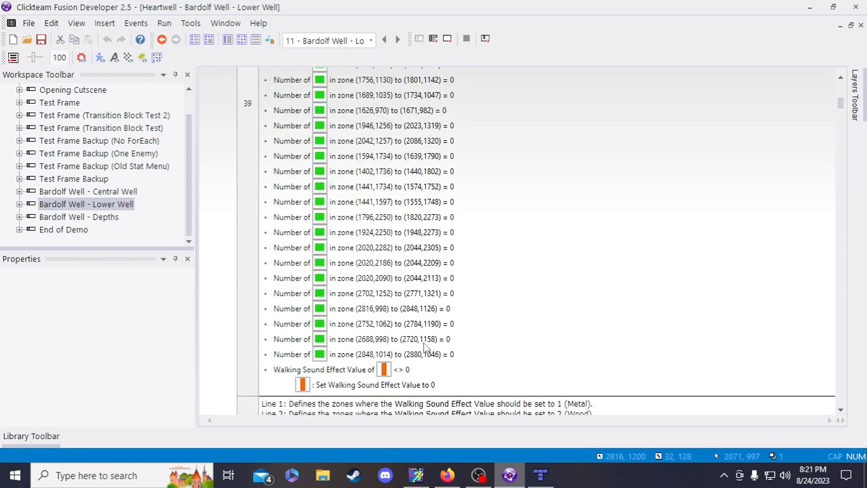
{"action": "scroll", "coordinate": [434, 367], "scroll_direction": "down", "scroll_amount": 10}
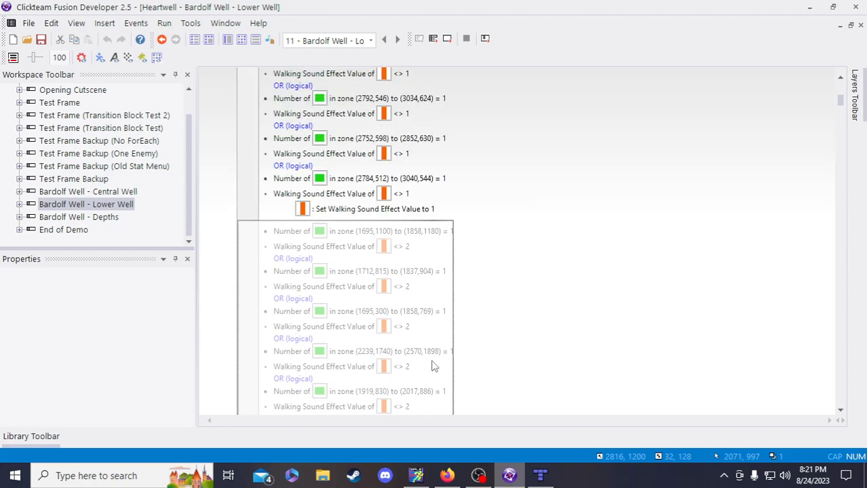
{"action": "left_click", "coordinate": [429, 205]}
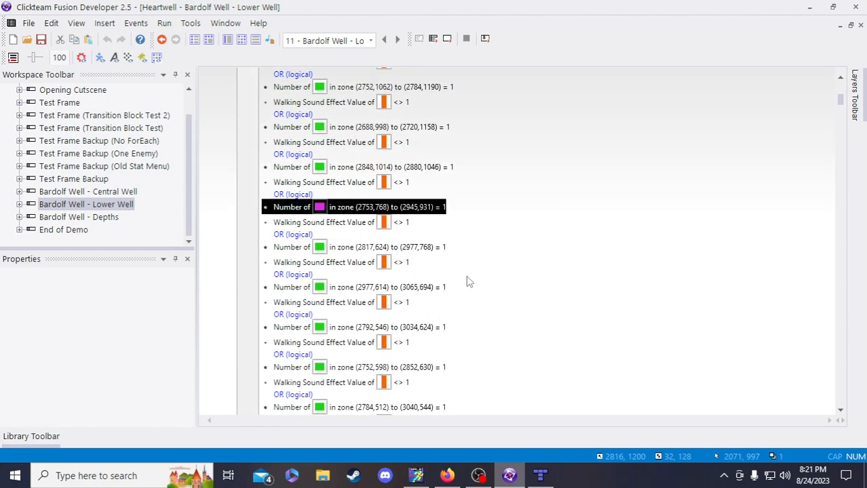
{"action": "scroll", "coordinate": [469, 283], "scroll_direction": "down", "scroll_amount": 2}
{"action": "scroll", "coordinate": [470, 284], "scroll_direction": "up", "scroll_amount": 10}
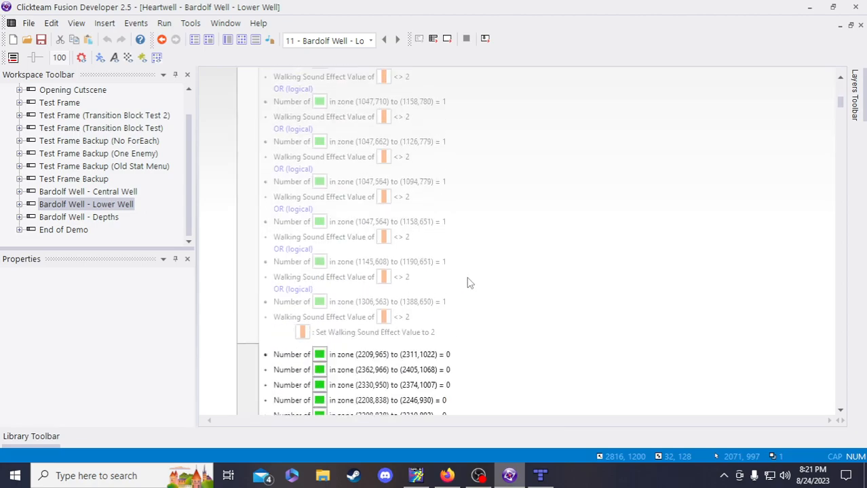
{"action": "scroll", "coordinate": [467, 279], "scroll_direction": "down", "scroll_amount": 2}
{"action": "left_click", "coordinate": [359, 295]}
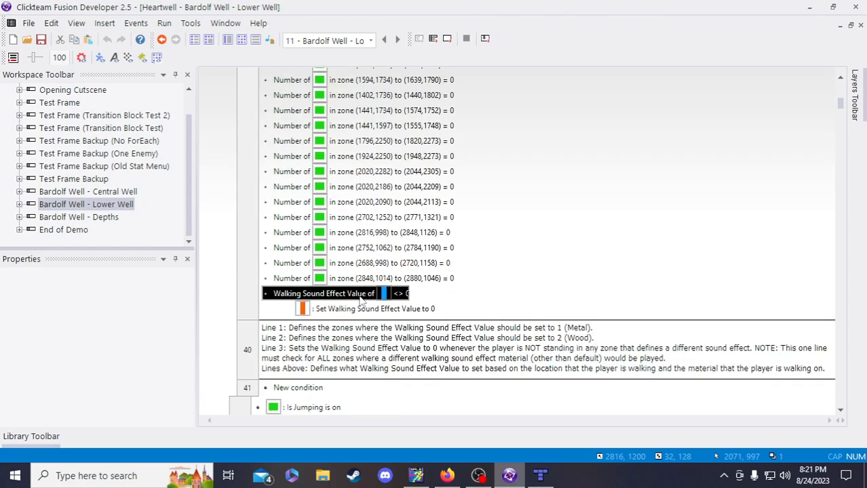
{"action": "key", "text": "ctrl+v"}
Copy the metal zone condition (2817,624) to (2977,768) to the end of event 39's zone conditions
{"action": "scroll", "coordinate": [465, 302], "scroll_direction": "up", "scroll_amount": 15}
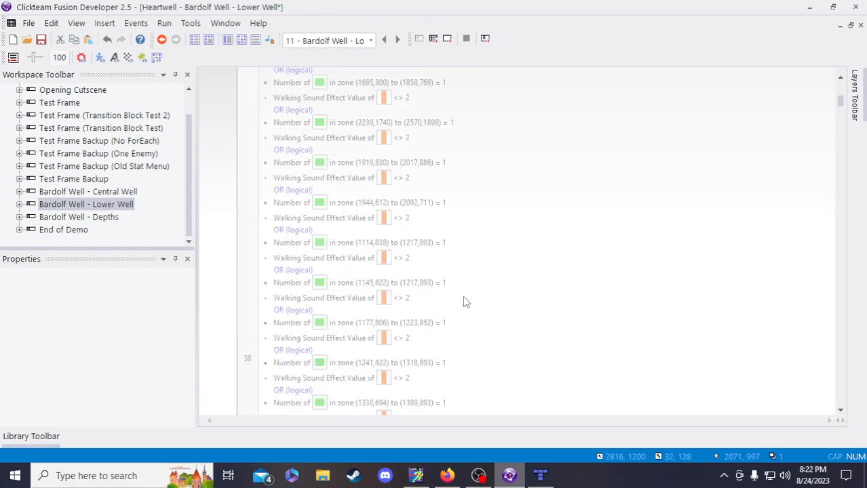
{"action": "scroll", "coordinate": [465, 302], "scroll_direction": "up", "scroll_amount": 5}
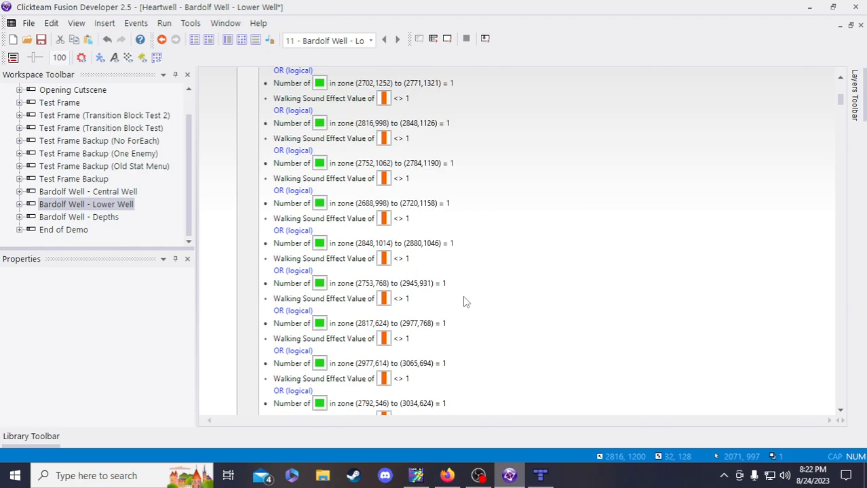
{"action": "scroll", "coordinate": [444, 329], "scroll_direction": "down", "scroll_amount": 2}
{"action": "left_click", "coordinate": [427, 248]}
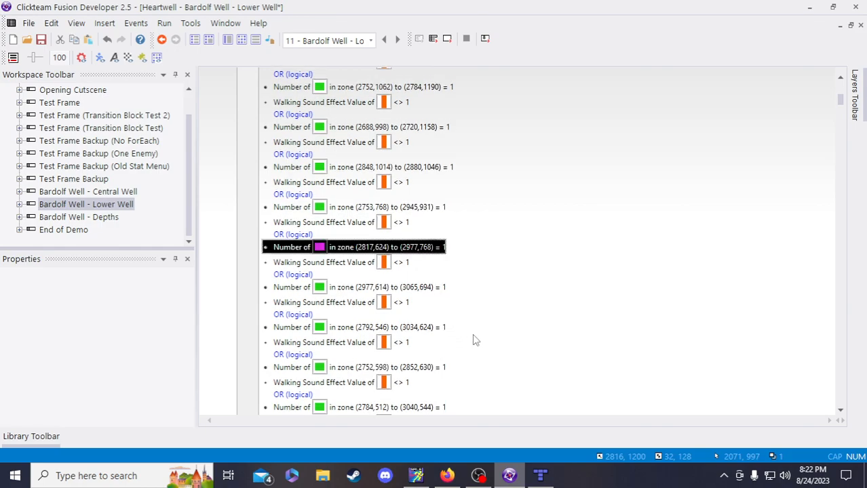
{"action": "scroll", "coordinate": [460, 319], "scroll_direction": "down", "scroll_amount": 2}
{"action": "scroll", "coordinate": [431, 243], "scroll_direction": "down", "scroll_amount": 2}
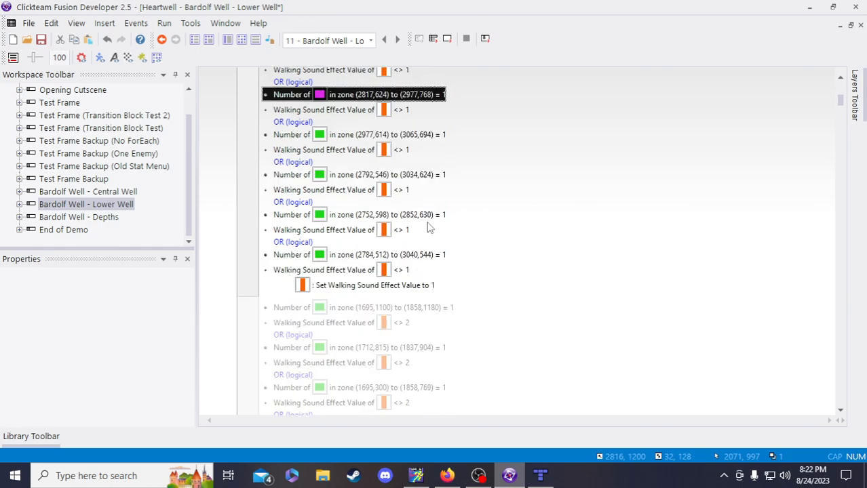
{"action": "scroll", "coordinate": [429, 228], "scroll_direction": "down", "scroll_amount": 10}
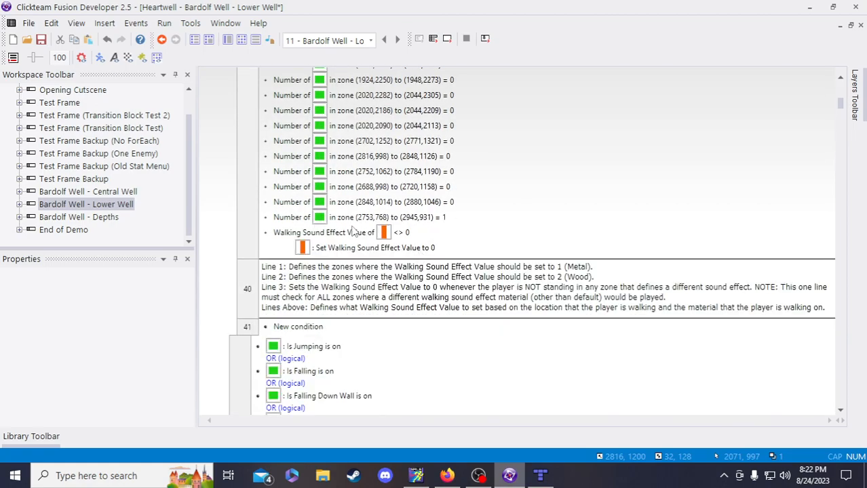
{"action": "left_click", "coordinate": [352, 232]}
{"action": "key", "text": "ctrl+v"}
Copy the metal zone condition (2977,614) to (3065,694) to the end of event 39's zone conditions
{"action": "scroll", "coordinate": [451, 270], "scroll_direction": "up", "scroll_amount": 10}
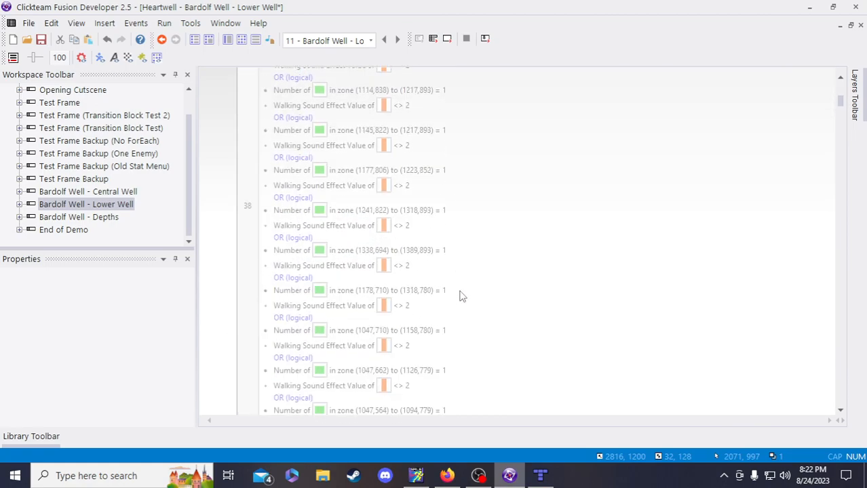
{"action": "scroll", "coordinate": [460, 297], "scroll_direction": "up", "scroll_amount": 6}
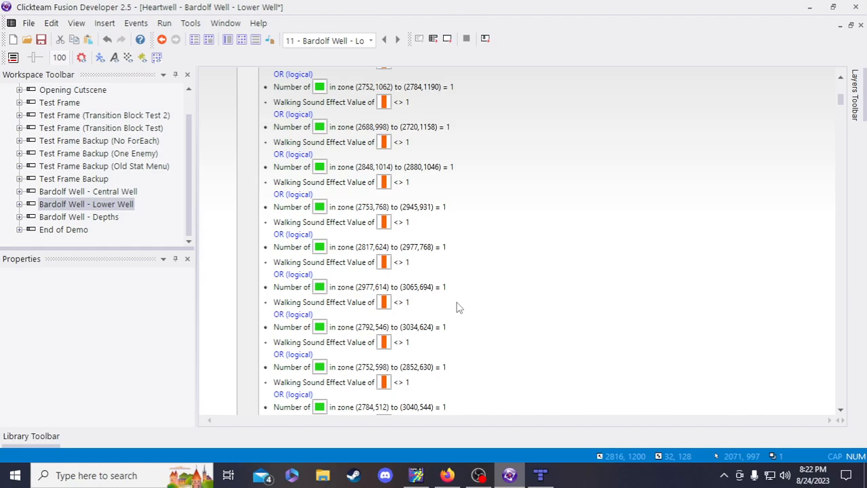
{"action": "left_click", "coordinate": [428, 298]}
{"action": "scroll", "coordinate": [455, 314], "scroll_direction": "down", "scroll_amount": 5}
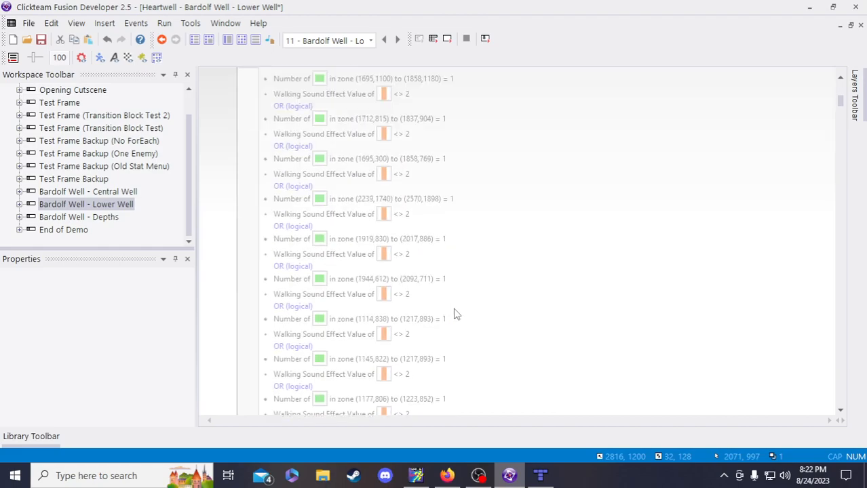
{"action": "scroll", "coordinate": [456, 313], "scroll_direction": "down", "scroll_amount": 10}
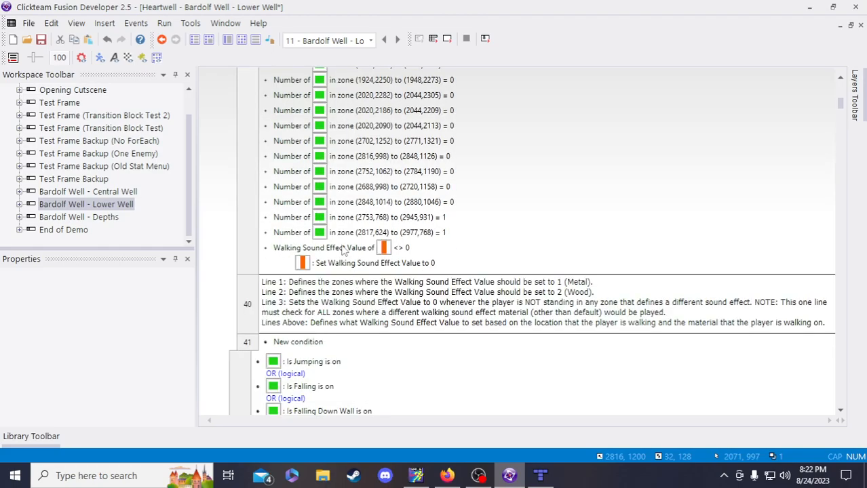
Copy the metal zone condition (2792,546) to (3034,624) to the end of event 39's zone conditions
{"action": "scroll", "coordinate": [456, 312], "scroll_direction": "up", "scroll_amount": 10}
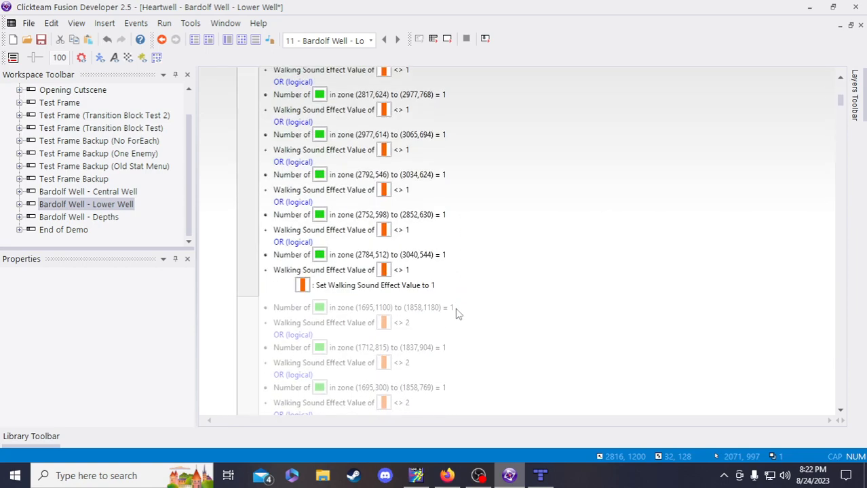
{"action": "scroll", "coordinate": [456, 313], "scroll_direction": "up", "scroll_amount": 2}
{"action": "left_click", "coordinate": [411, 259]}
{"action": "scroll", "coordinate": [437, 304], "scroll_direction": "down", "scroll_amount": 12}
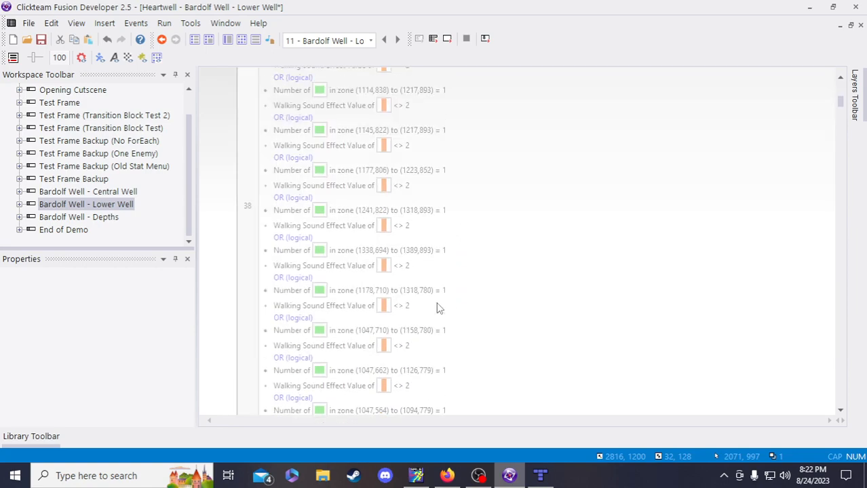
{"action": "left_click", "coordinate": [364, 192]}
Copy the metal zone condition (2752,598) to (2852,630) to the end of event 39's zone conditions
{"action": "scroll", "coordinate": [432, 295], "scroll_direction": "up", "scroll_amount": 12}
{"action": "left_click", "coordinate": [421, 217]}
{"action": "scroll", "coordinate": [448, 298], "scroll_direction": "down", "scroll_amount": 10}
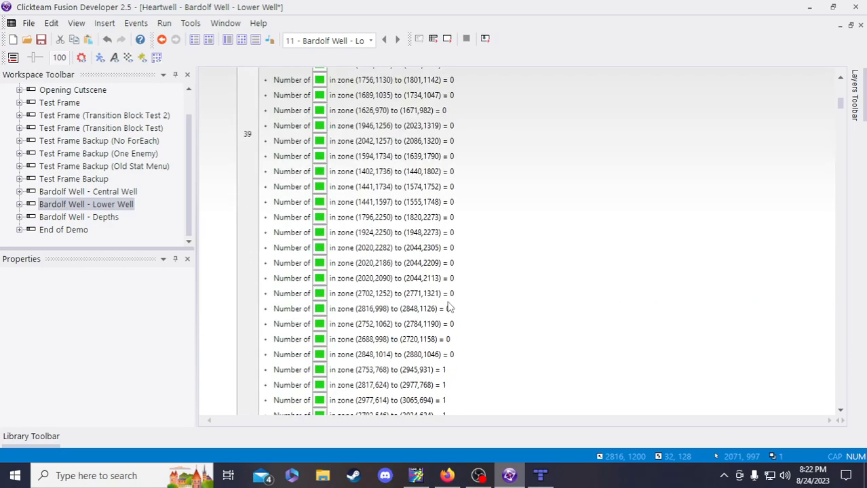
{"action": "scroll", "coordinate": [434, 326], "scroll_direction": "down", "scroll_amount": 3}
{"action": "left_click", "coordinate": [368, 354]}
Copy the metal zone condition (2784,512) to (3040,544) to the end of event 39's zone conditions
{"action": "scroll", "coordinate": [441, 309], "scroll_direction": "up", "scroll_amount": 10}
{"action": "scroll", "coordinate": [438, 310], "scroll_direction": "up", "scroll_amount": 8}
{"action": "left_click", "coordinate": [419, 330]}
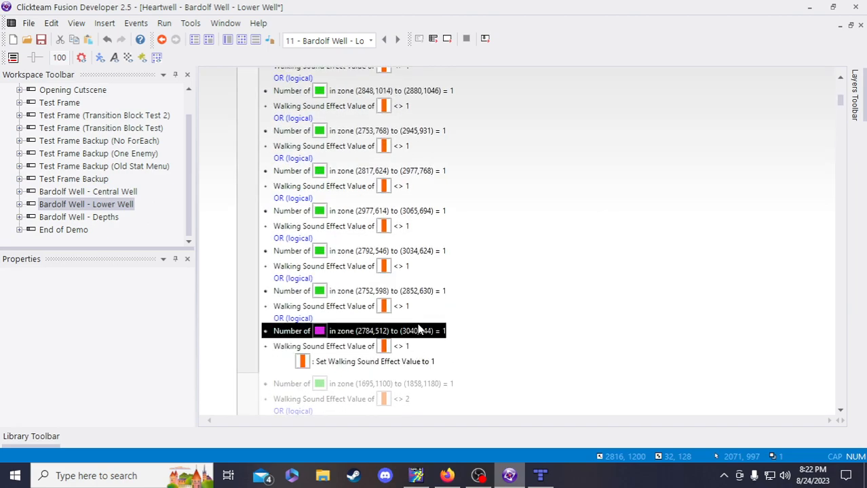
{"action": "scroll", "coordinate": [465, 353], "scroll_direction": "down", "scroll_amount": 15}
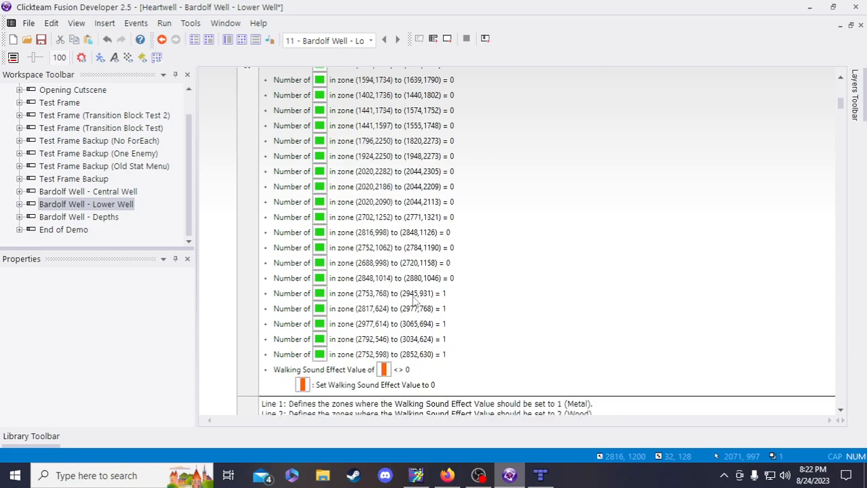
{"action": "scroll", "coordinate": [415, 302], "scroll_direction": "down", "scroll_amount": 3}
{"action": "left_click", "coordinate": [360, 218]}
{"action": "key", "text": "ctrl+v"}
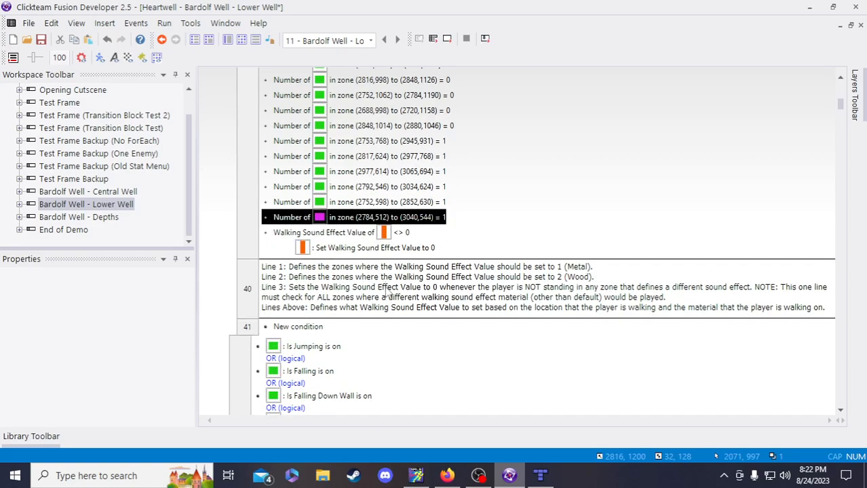
Set the comparison to equal 0 for event 39's zones (2753,768) to (2945,931) and (2817,624) to (2977,768)
{"action": "scroll", "coordinate": [386, 292], "scroll_direction": "up", "scroll_amount": 2}
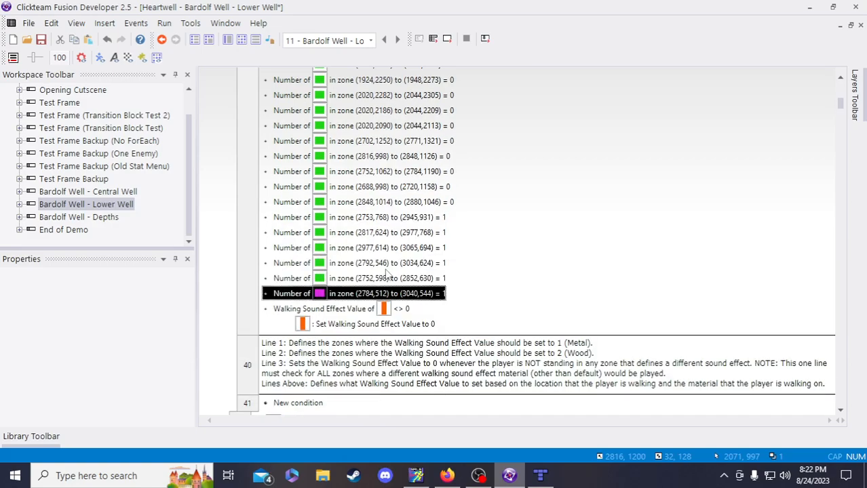
{"action": "double_click", "coordinate": [401, 217]}
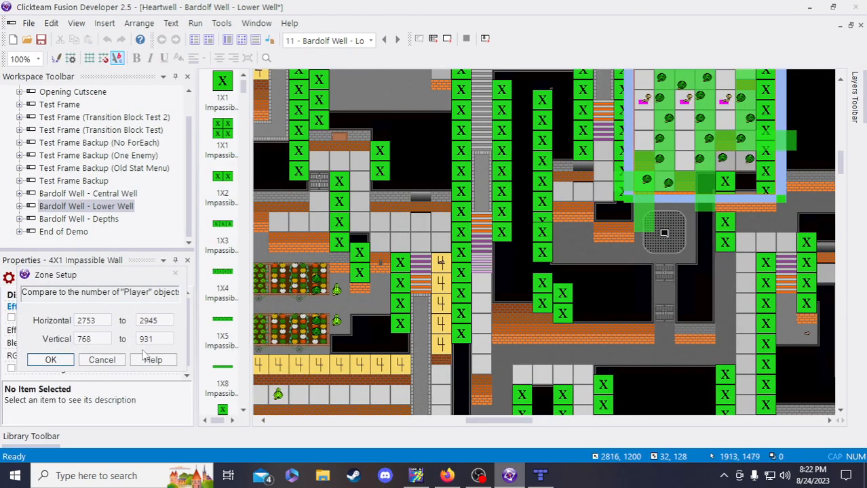
{"action": "left_click", "coordinate": [50, 359]}
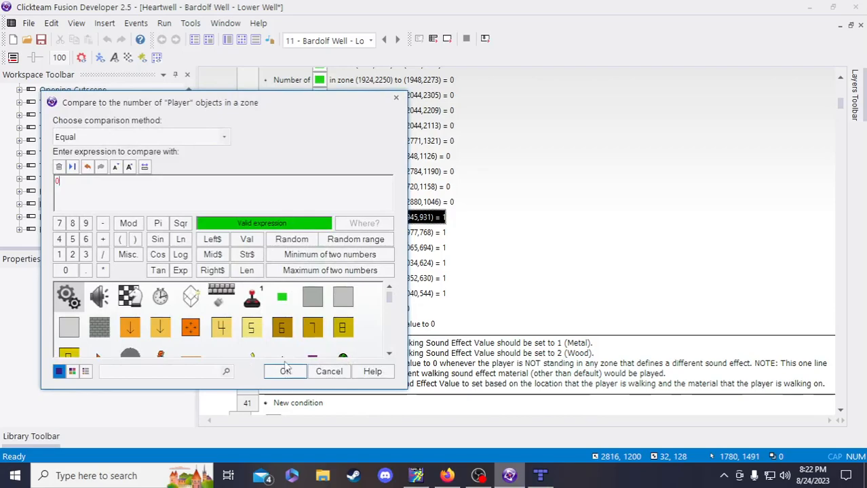
{"action": "left_click", "coordinate": [285, 371]}
{"action": "double_click", "coordinate": [368, 232]}
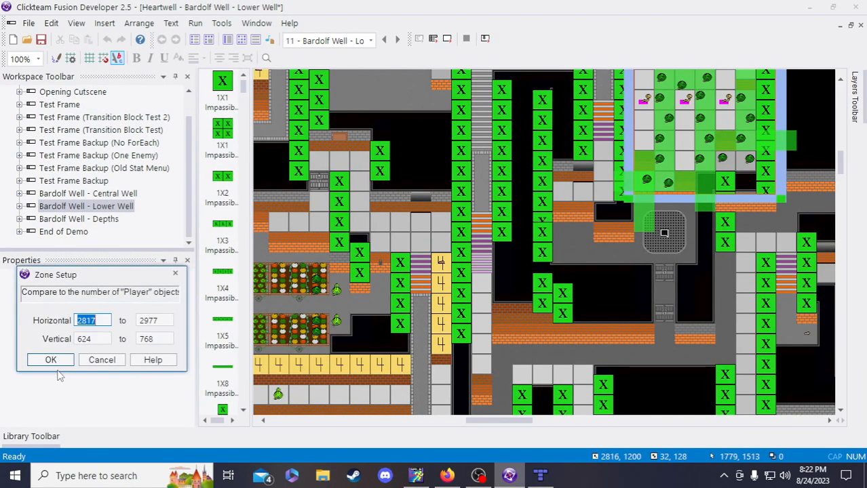
{"action": "left_click", "coordinate": [51, 360]}
{"action": "left_click", "coordinate": [285, 371]}
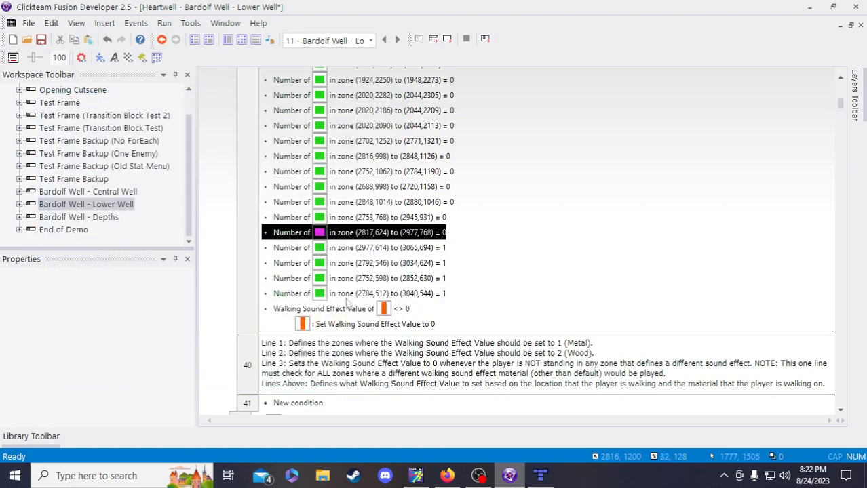
Set the comparison to equal 0 for event 39's zones (2977,614) to (3065,694) and (2792,546) to (3034,624)
{"action": "double_click", "coordinate": [390, 247]}
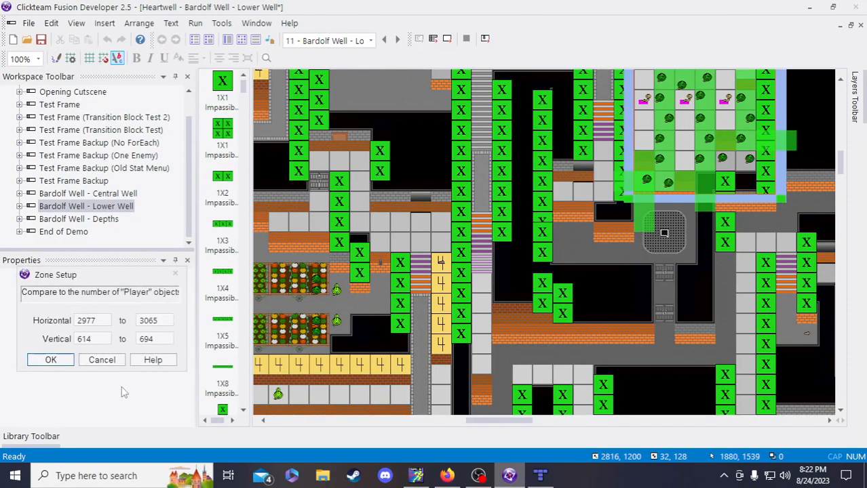
{"action": "left_click", "coordinate": [51, 360]}
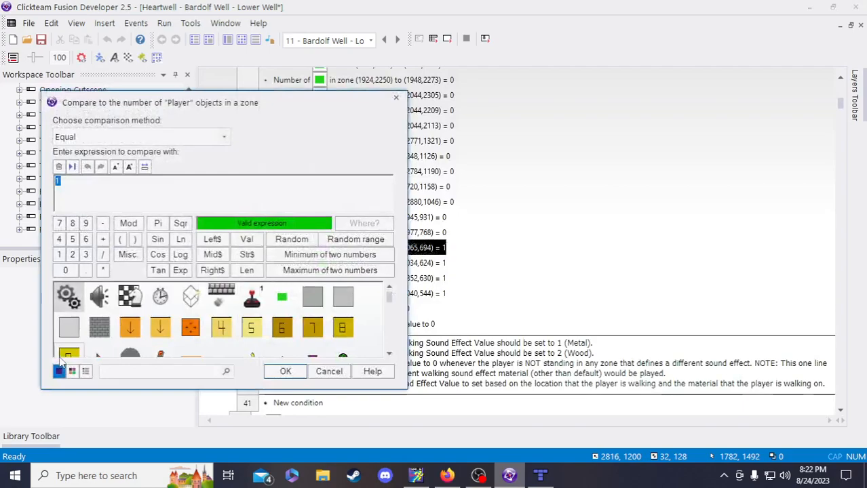
{"action": "left_click", "coordinate": [285, 371]}
{"action": "left_click", "coordinate": [385, 262]}
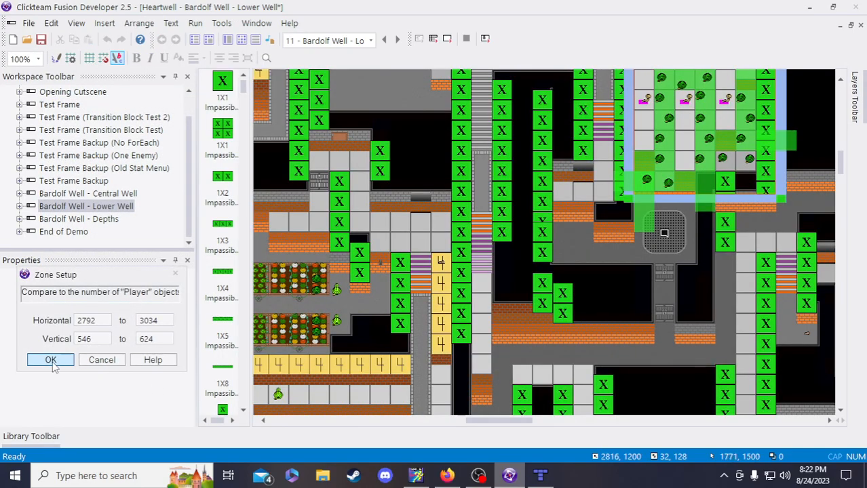
{"action": "left_click", "coordinate": [52, 360]}
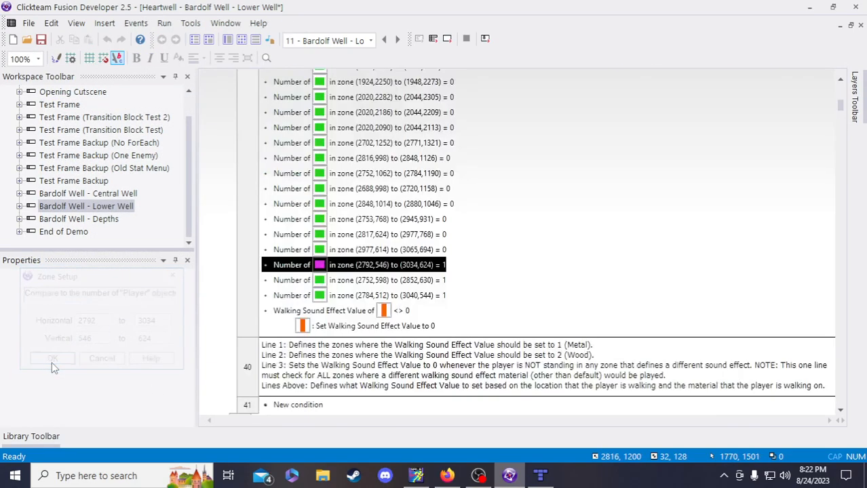
{"action": "left_click", "coordinate": [285, 370]}
Set the comparison to equal 0 for event 39's zones (2752,598) to (2852,630) and (2784,512) to (3040,544), and save the project
{"action": "double_click", "coordinate": [441, 279]}
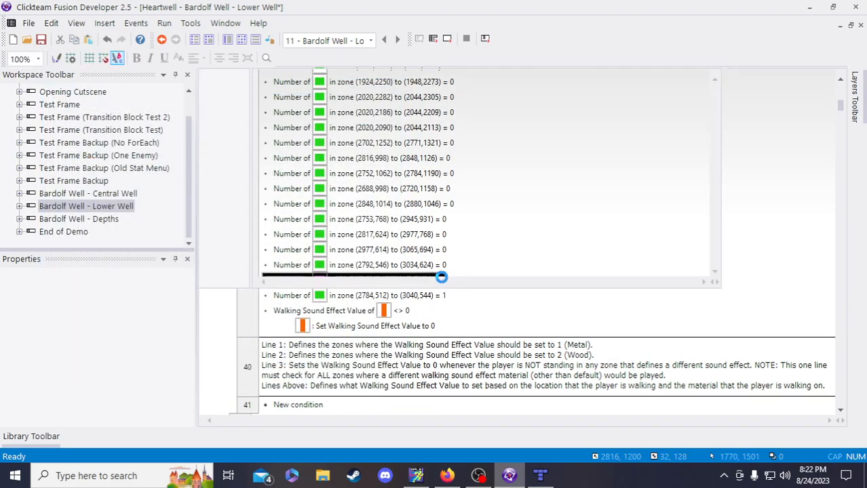
{"action": "left_click", "coordinate": [49, 360]}
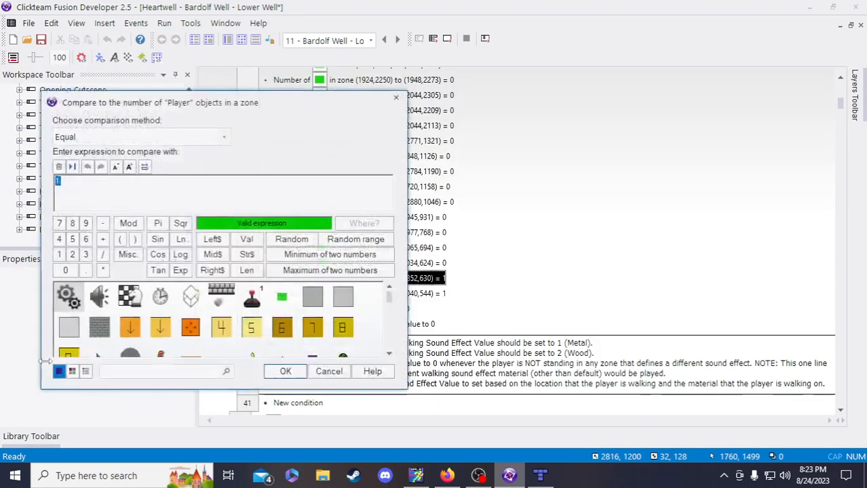
{"action": "left_click", "coordinate": [285, 370]}
{"action": "double_click", "coordinate": [411, 294]}
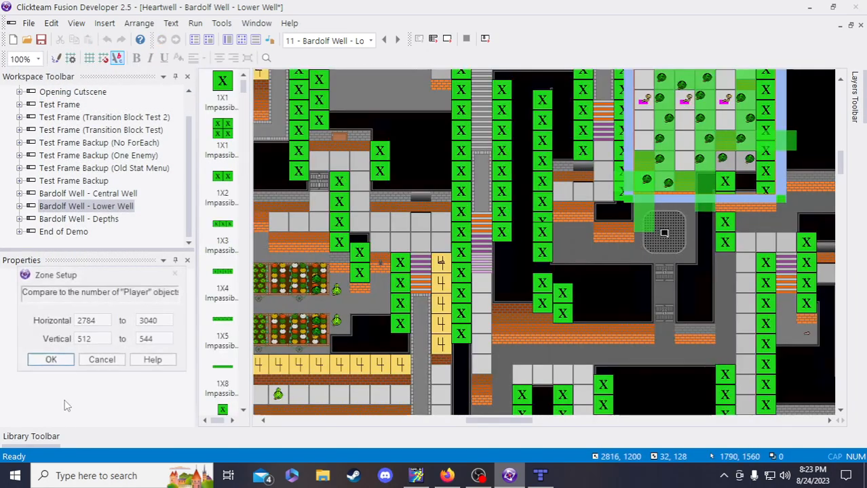
{"action": "left_click", "coordinate": [50, 360]}
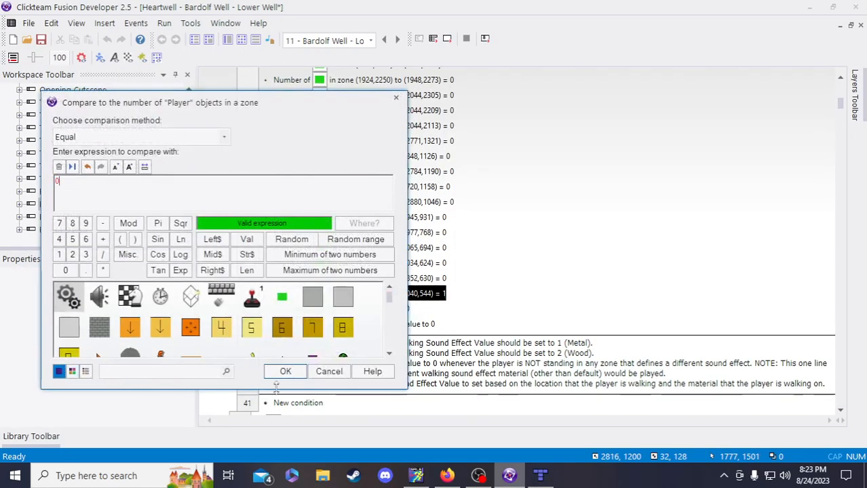
{"action": "left_click", "coordinate": [284, 370]}
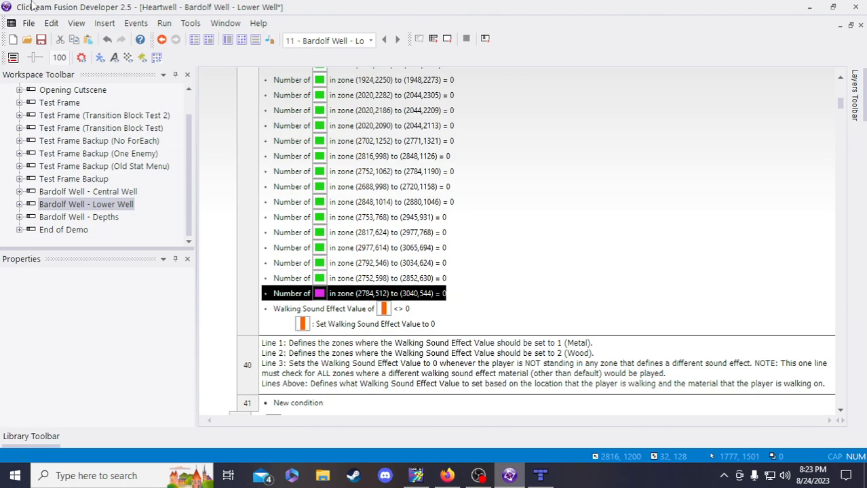
{"action": "left_click", "coordinate": [41, 40]}
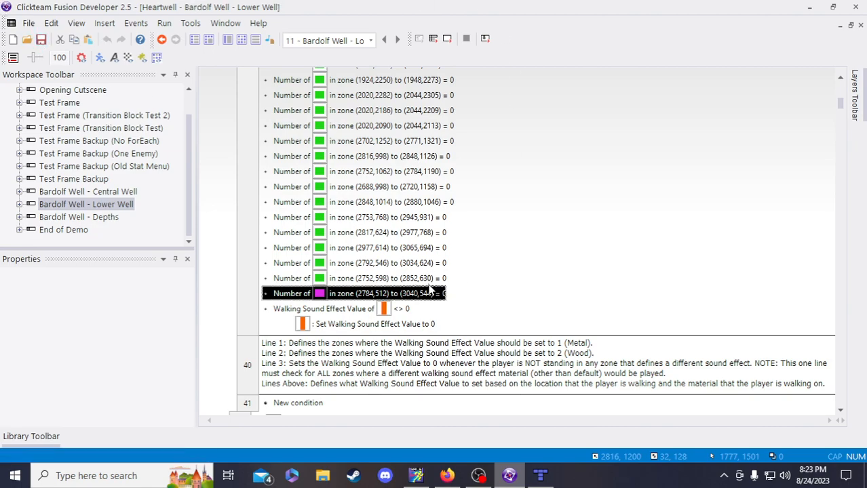
Examine event 39's full list of zone conditions for the default walking sound
{"action": "scroll", "coordinate": [429, 288], "scroll_direction": "up", "scroll_amount": 10}
{"action": "scroll", "coordinate": [430, 288], "scroll_direction": "down", "scroll_amount": 10}
{"action": "scroll", "coordinate": [427, 292], "scroll_direction": "up", "scroll_amount": 2}
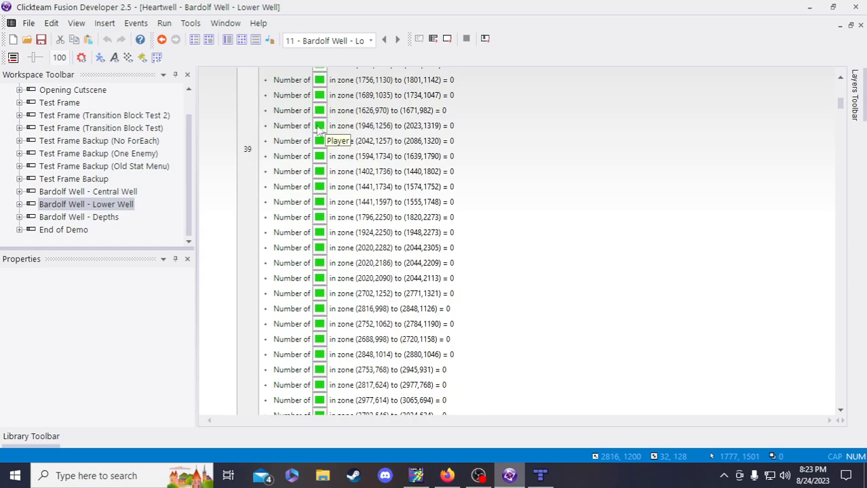
{"action": "scroll", "coordinate": [317, 126], "scroll_direction": "down", "scroll_amount": 2}
{"action": "left_click", "coordinate": [242, 40]}
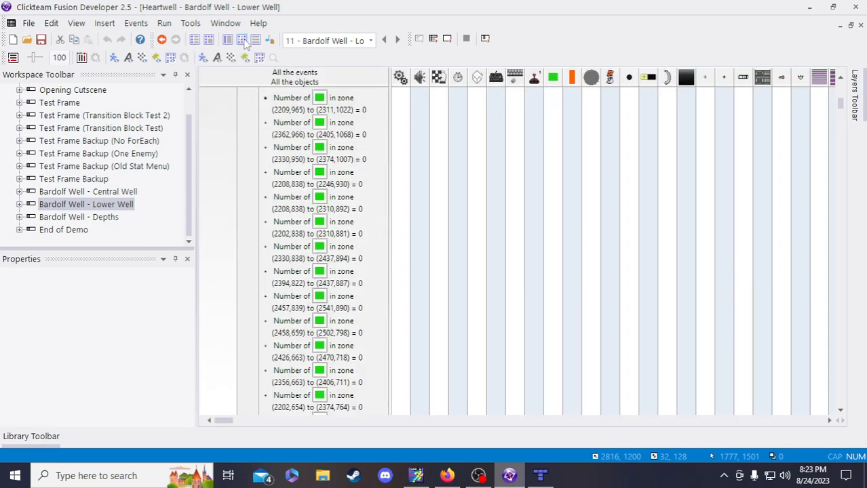
{"action": "left_click", "coordinate": [255, 40]}
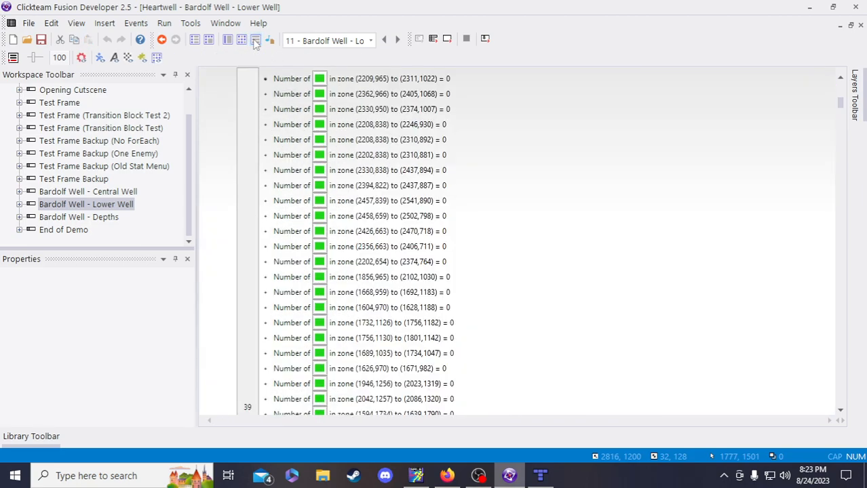
{"action": "scroll", "coordinate": [449, 247], "scroll_direction": "down", "scroll_amount": 8}
{"action": "scroll", "coordinate": [457, 286], "scroll_direction": "up", "scroll_amount": 10}
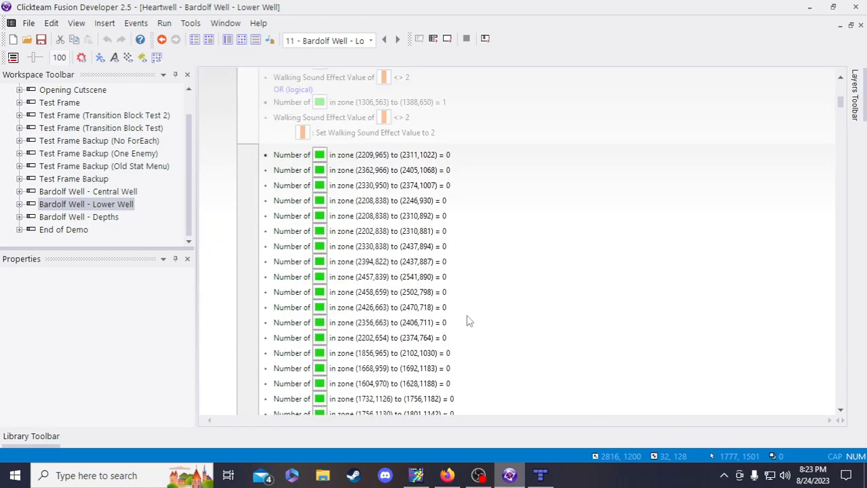
Switch to the Heartwell Dev Stream Notes in Firefox and read the Central Path pipe-area zone adjustments
{"action": "left_click", "coordinate": [447, 475]}
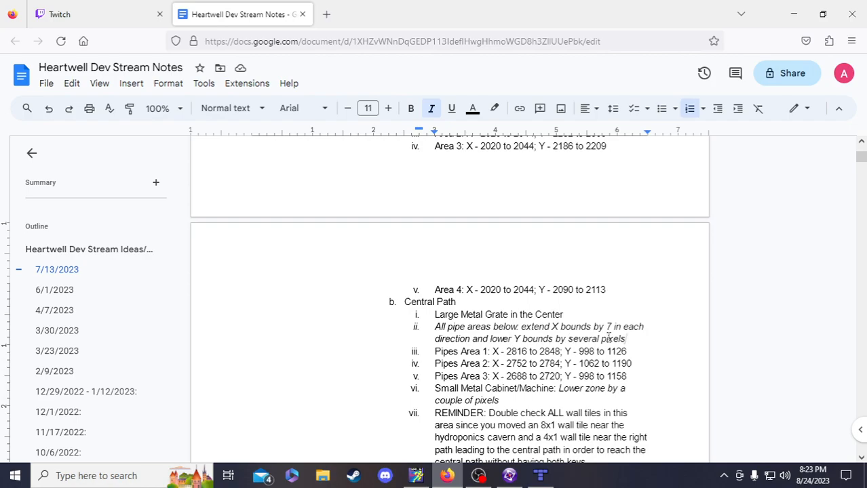
{"action": "left_click", "coordinate": [539, 399]}
{"action": "left_click", "coordinate": [510, 475]}
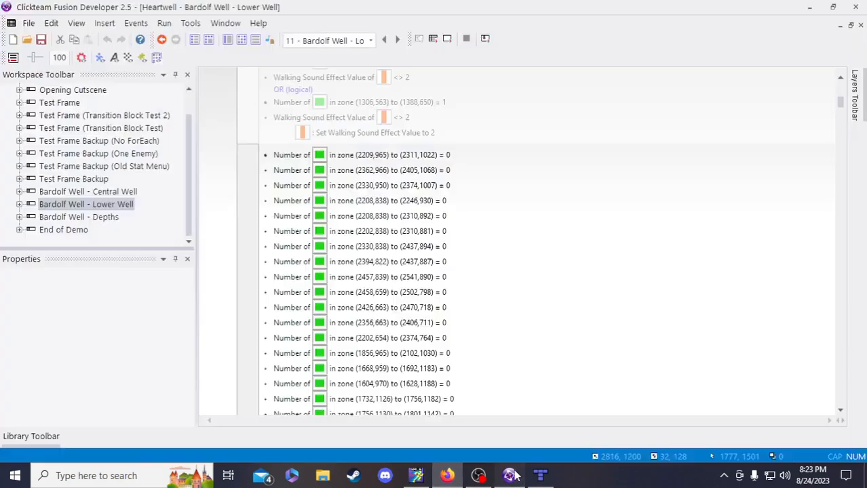
{"action": "left_click", "coordinate": [444, 477]}
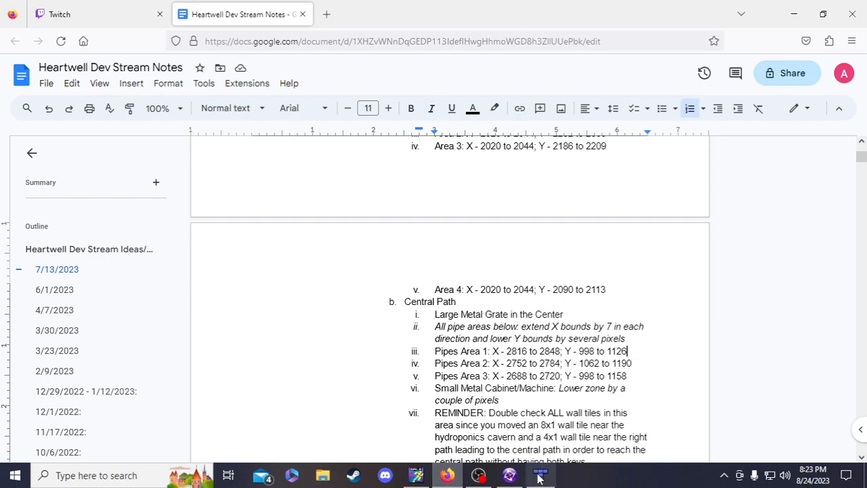
Back in Clickteam Fusion, set the vertical end of the metal event's Pipes Area 1 zone, (2816,998) to (2848,1126), to 1150
{"action": "left_click", "coordinate": [510, 475]}
{"action": "scroll", "coordinate": [555, 294], "scroll_direction": "up", "scroll_amount": 4}
{"action": "scroll", "coordinate": [555, 293], "scroll_direction": "up", "scroll_amount": 12}
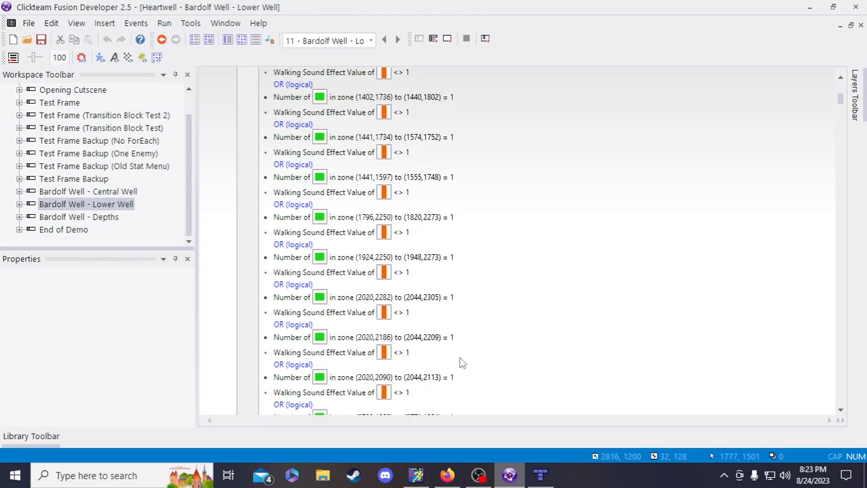
{"action": "scroll", "coordinate": [459, 362], "scroll_direction": "down", "scroll_amount": 6}
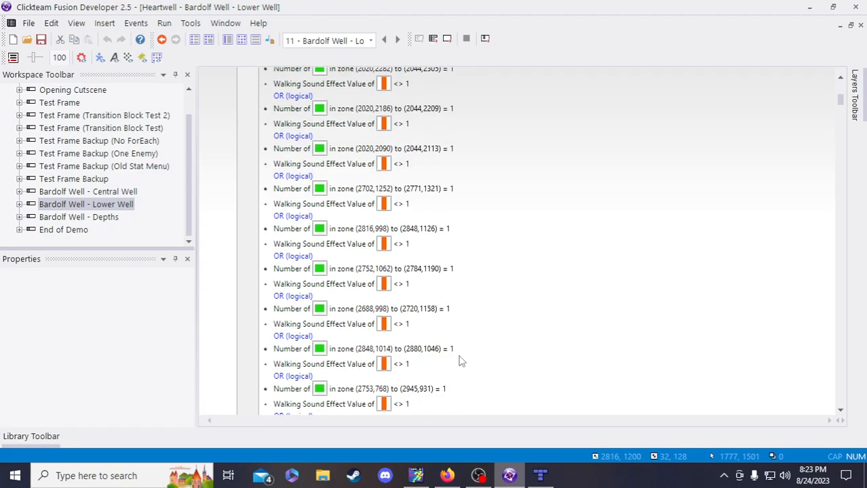
{"action": "scroll", "coordinate": [459, 361], "scroll_direction": "down", "scroll_amount": 4}
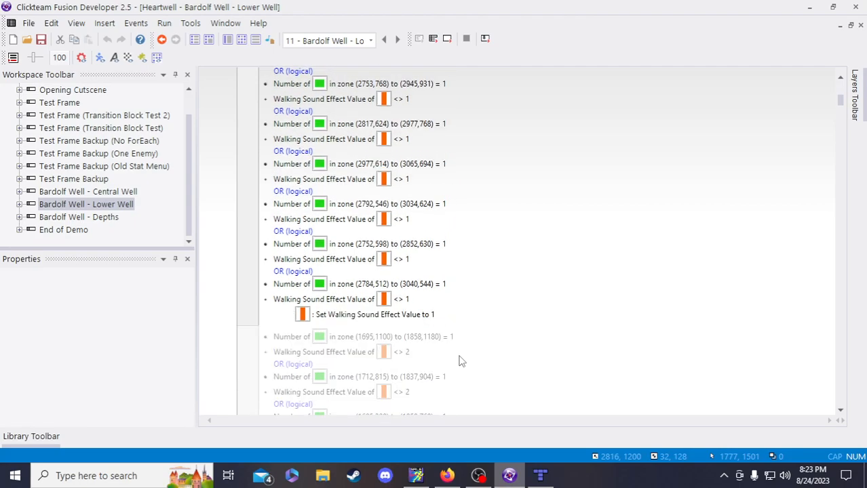
{"action": "scroll", "coordinate": [459, 361], "scroll_direction": "up", "scroll_amount": 4}
{"action": "scroll", "coordinate": [448, 238], "scroll_direction": "up", "scroll_amount": 2}
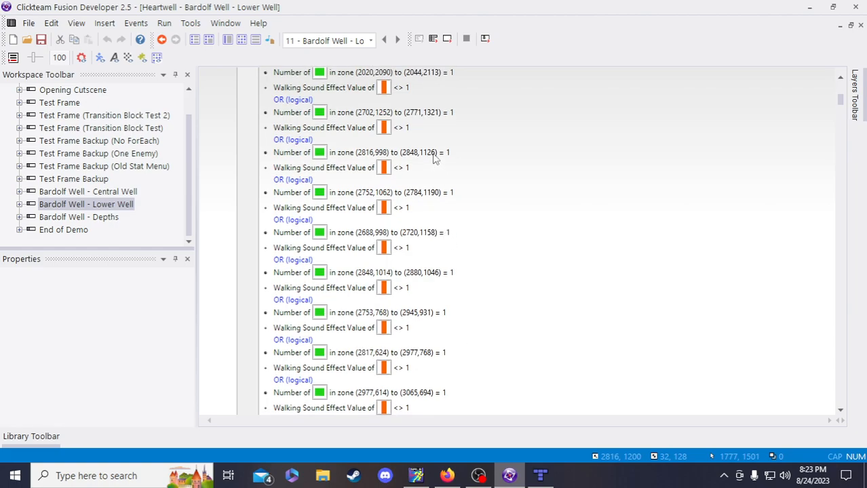
{"action": "double_click", "coordinate": [434, 155]}
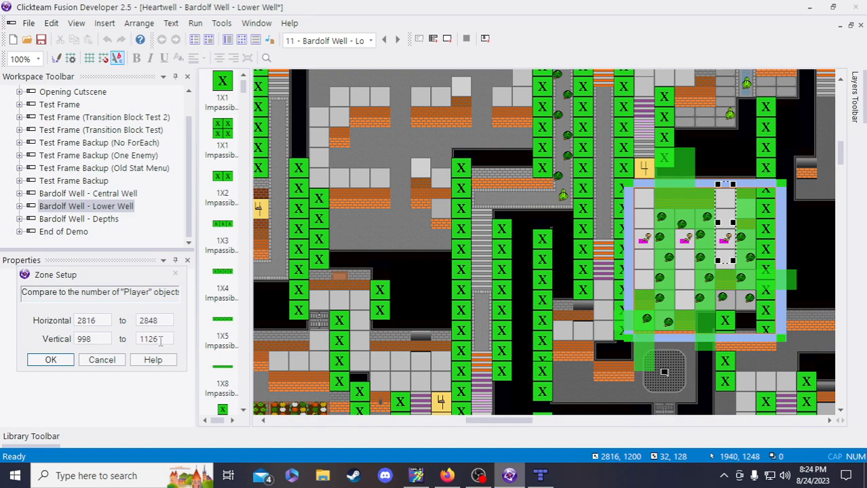
{"action": "left_click_drag", "start_coordinate": [159, 340], "coordinate": [152, 342]}
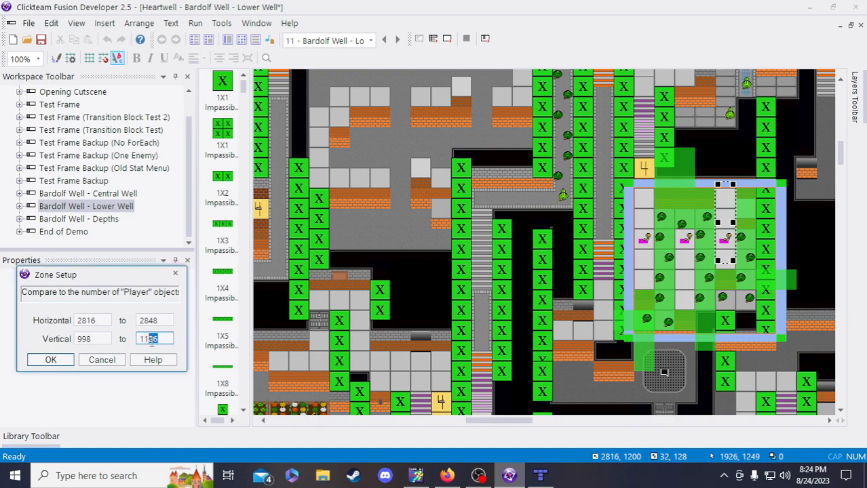
{"action": "type", "text": "44"}
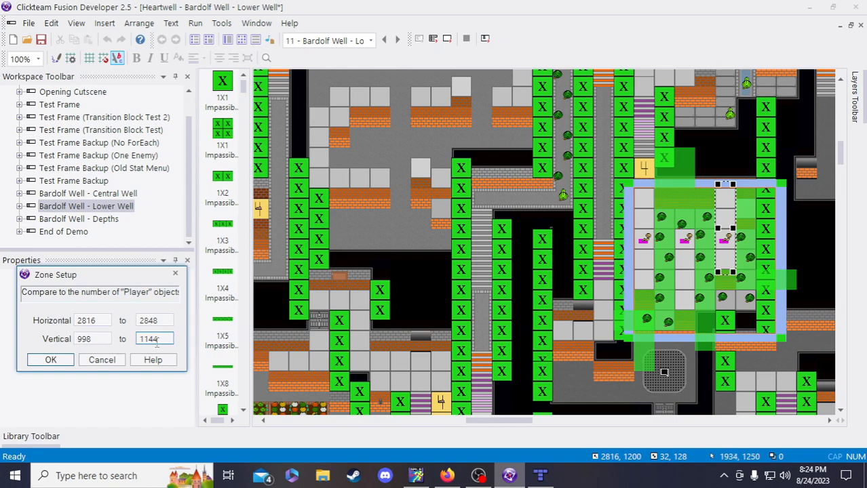
{"action": "left_click_drag", "start_coordinate": [157, 343], "coordinate": [151, 345]}
{"action": "type", "text": "60"}
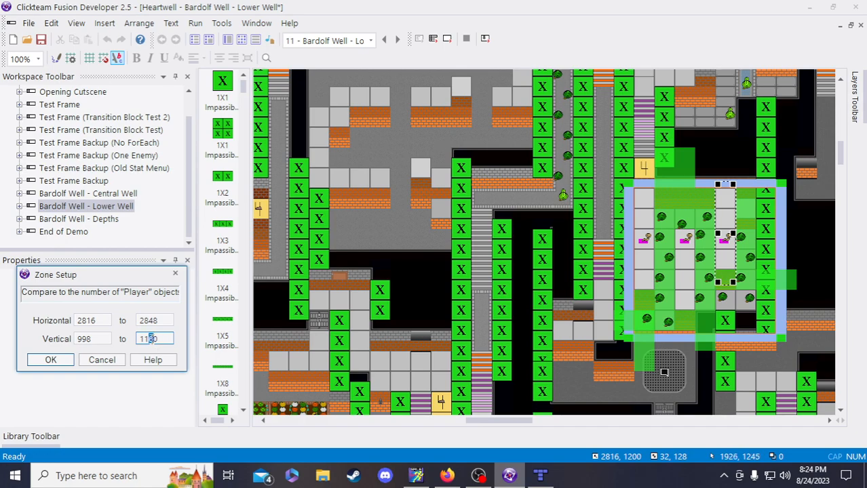
{"action": "type", "text": "5"}
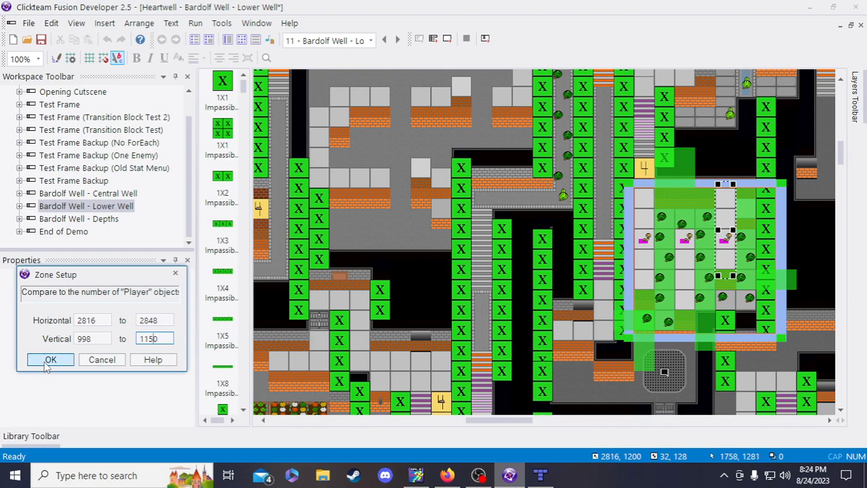
Set the Pipes Area 1 zone's horizontal bounds to 2809 and 2855, keep its comparison value, and save the project
{"action": "left_click_drag", "start_coordinate": [99, 319], "coordinate": [89, 320]}
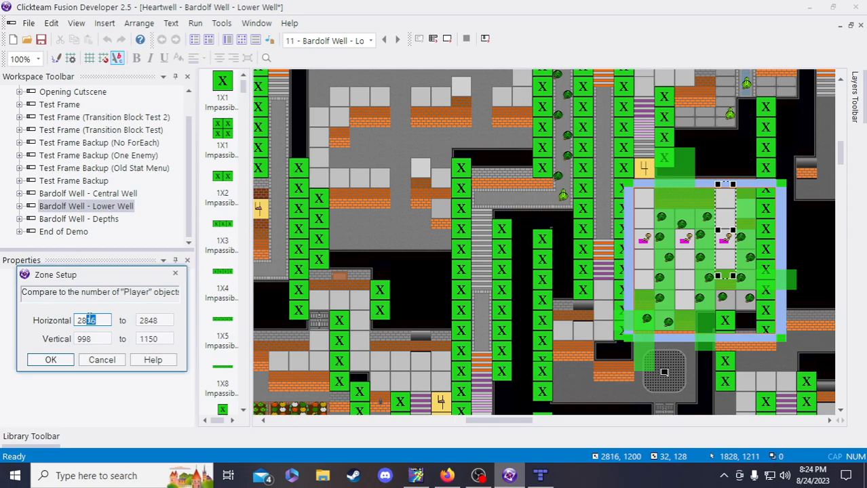
{"action": "type", "text": "09"}
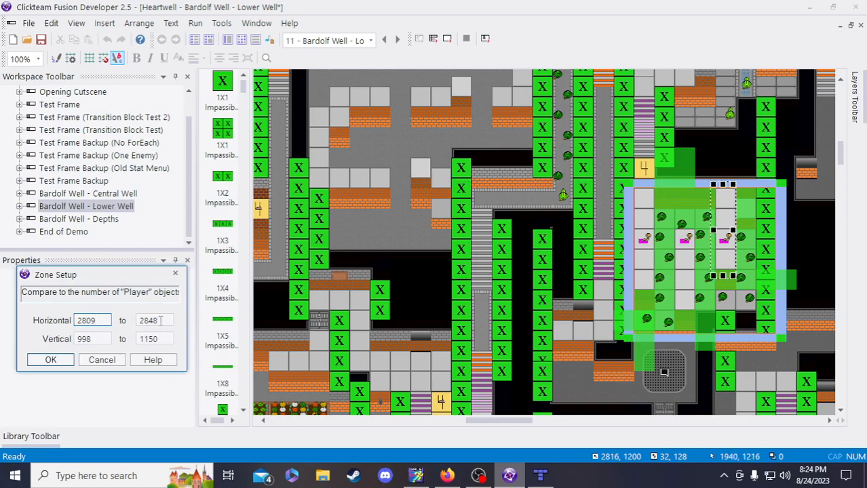
{"action": "left_click_drag", "start_coordinate": [160, 321], "coordinate": [148, 321]}
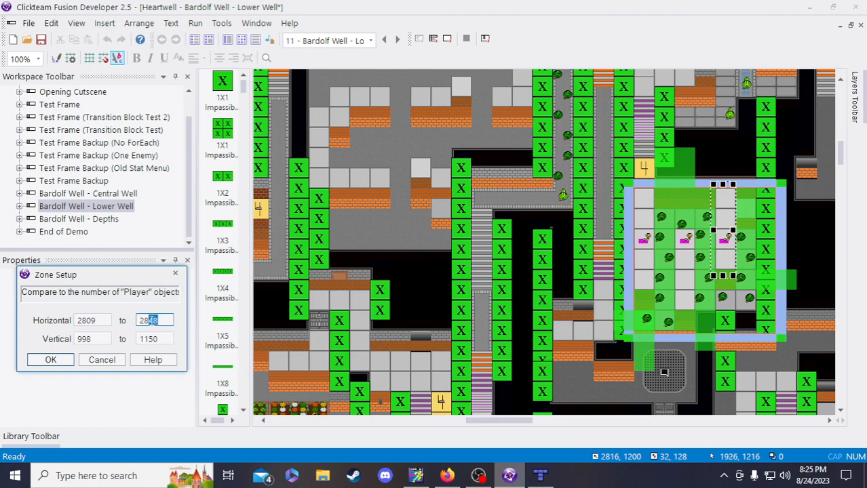
{"action": "type", "text": "55"}
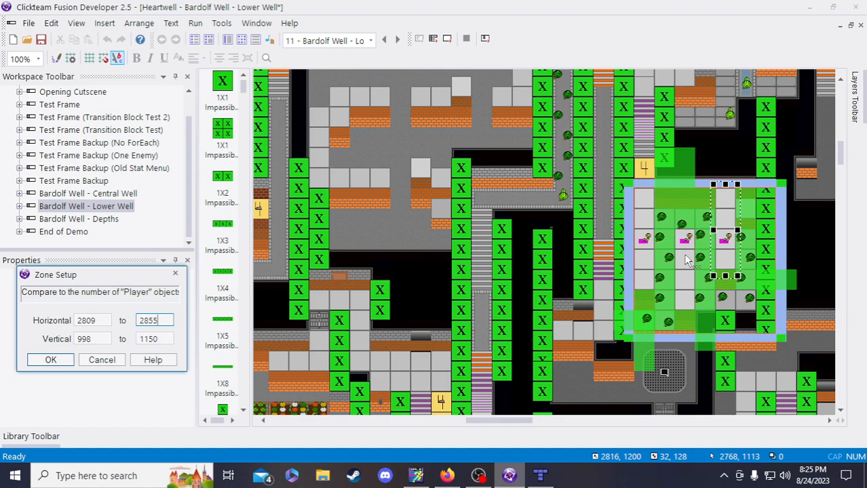
{"action": "left_click", "coordinate": [33, 361]}
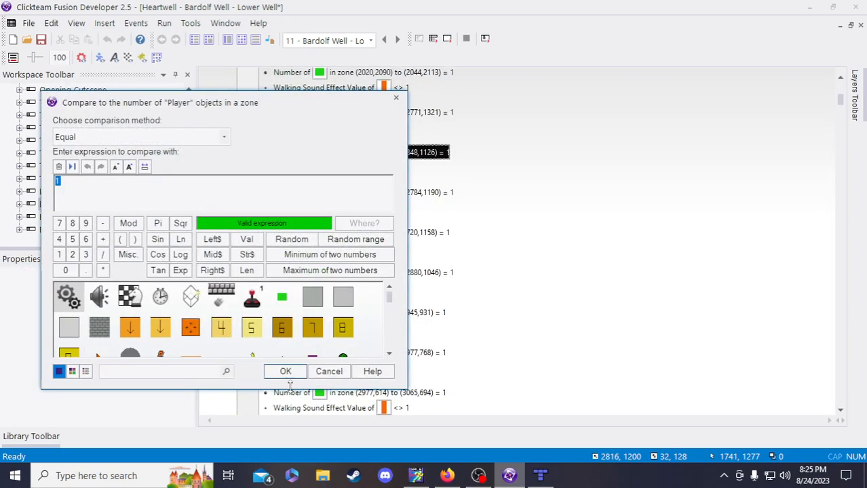
{"action": "left_click", "coordinate": [285, 371]}
{"action": "left_click", "coordinate": [42, 39]}
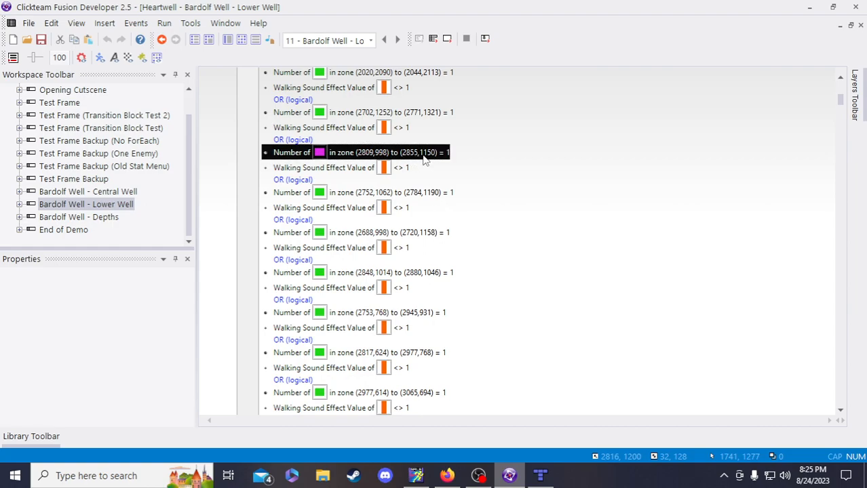
In event 39, replace the (2816,998) to (2848,1126) zone condition with a pasted copy of the (2809,998) to (2855,1150) condition
{"action": "scroll", "coordinate": [452, 222], "scroll_direction": "down", "scroll_amount": 10}
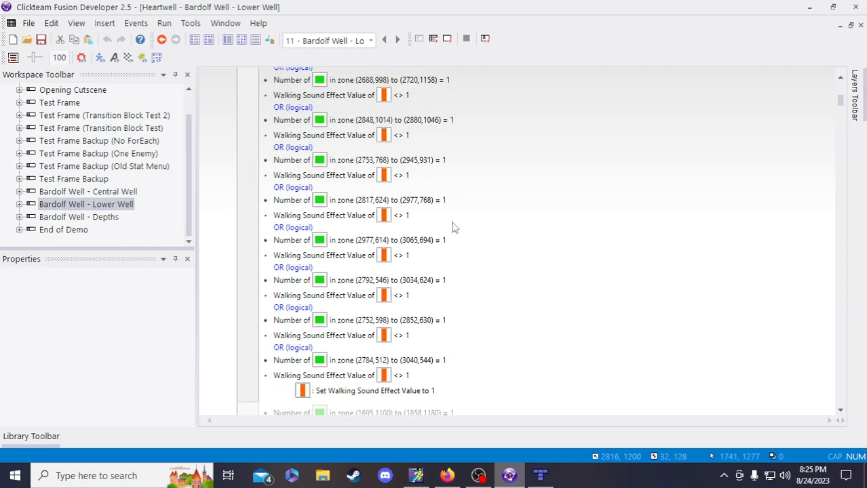
{"action": "scroll", "coordinate": [451, 234], "scroll_direction": "down", "scroll_amount": 15}
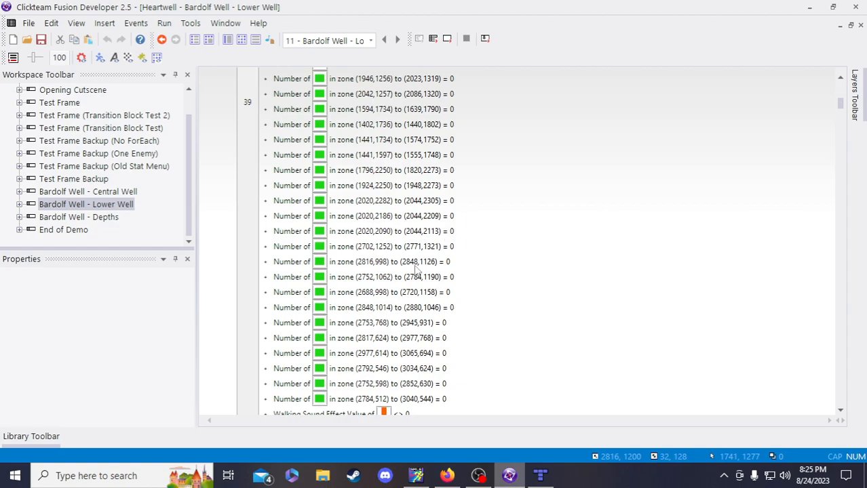
{"action": "left_click", "coordinate": [373, 266]}
{"action": "key", "text": "ctrl+v"}
{"action": "left_click", "coordinate": [390, 277]}
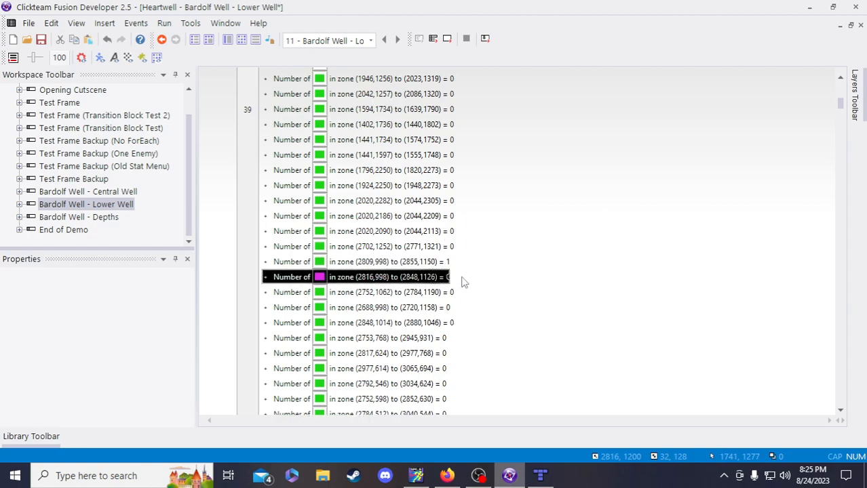
{"action": "key", "text": "Delete"}
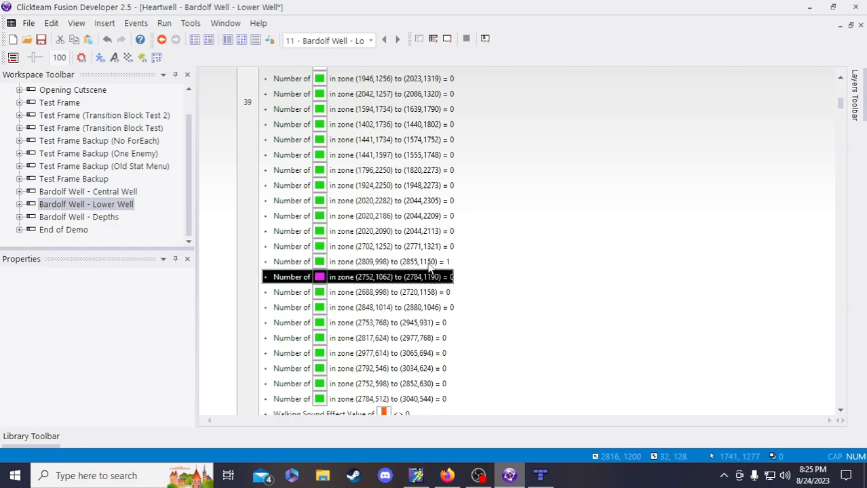
Set the comparison value of event 39's (2809,998) to (2855,1150) zone condition to 0 and save the project
{"action": "double_click", "coordinate": [429, 263]}
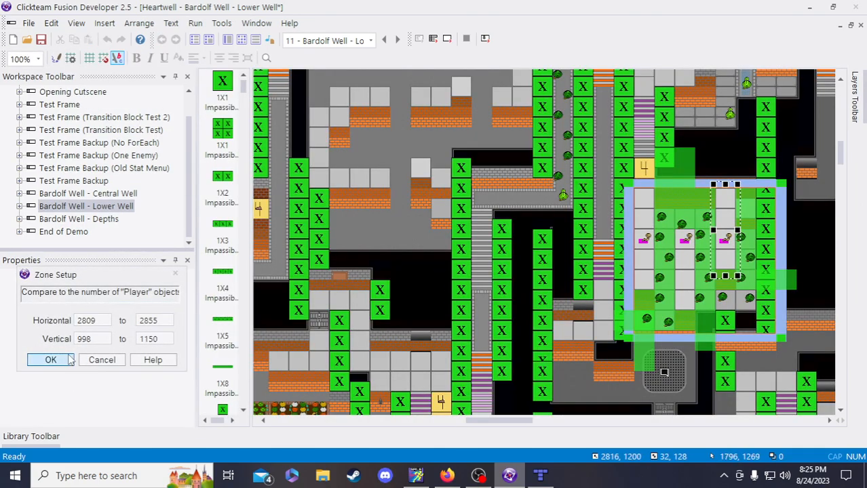
{"action": "left_click", "coordinate": [50, 360]}
{"action": "left_click", "coordinate": [269, 375]}
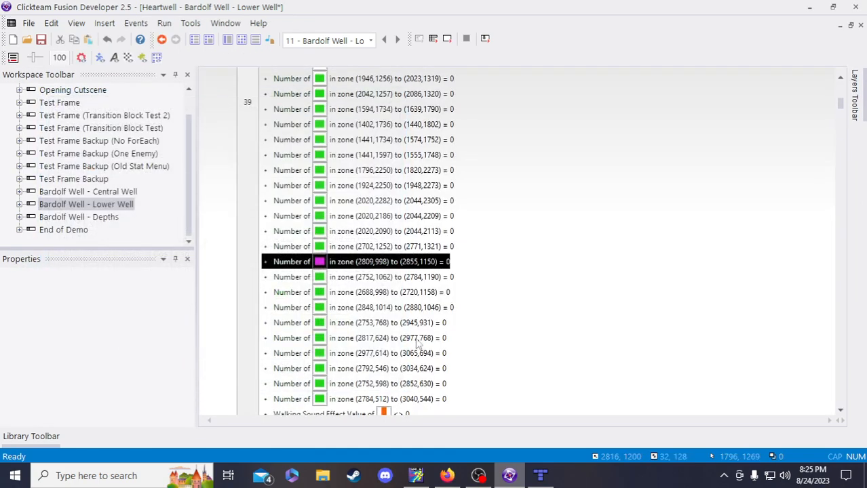
{"action": "scroll", "coordinate": [490, 300], "scroll_direction": "down", "scroll_amount": 5}
{"action": "scroll", "coordinate": [511, 333], "scroll_direction": "up", "scroll_amount": 3}
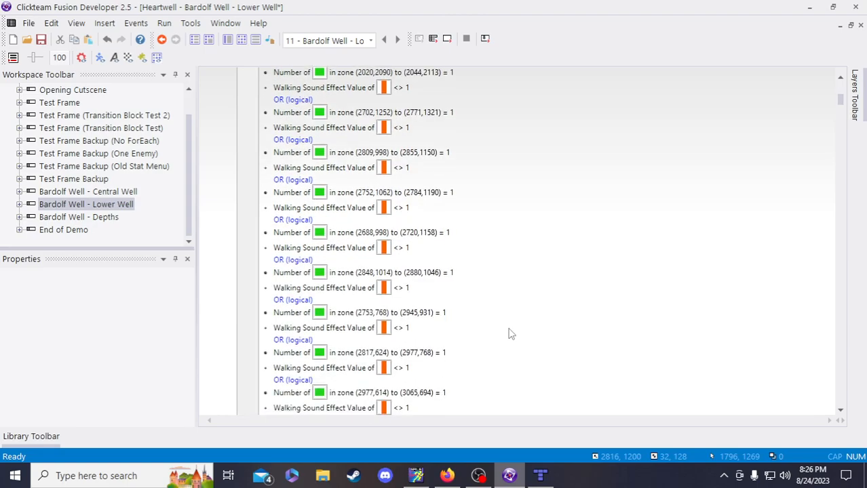
{"action": "scroll", "coordinate": [511, 333], "scroll_direction": "up", "scroll_amount": 2}
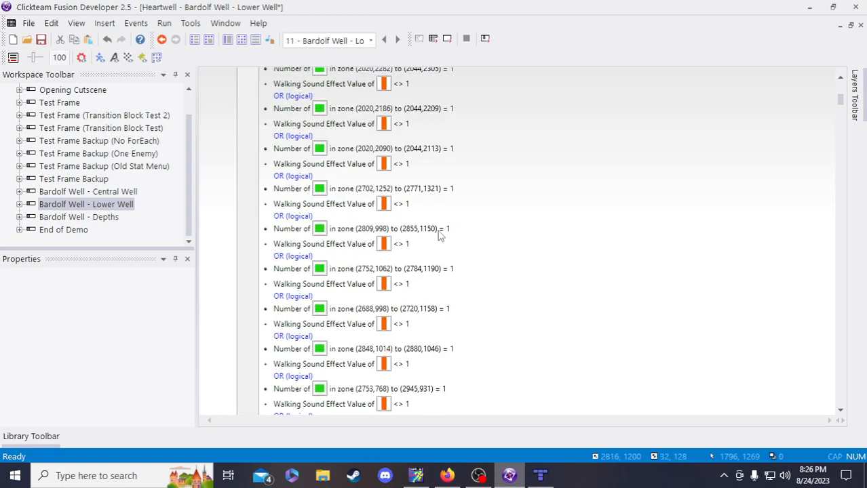
{"action": "left_click", "coordinate": [41, 39]}
Set the horizontal bounds of the metal event's (2752,1062) to (2784,1190) zone to 2745 and 2791
{"action": "double_click", "coordinate": [427, 269]}
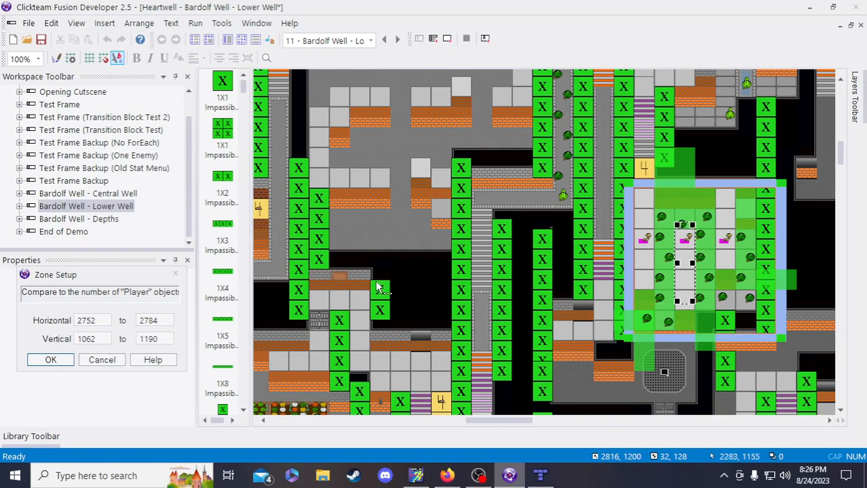
{"action": "left_click_drag", "start_coordinate": [99, 320], "coordinate": [87, 323]}
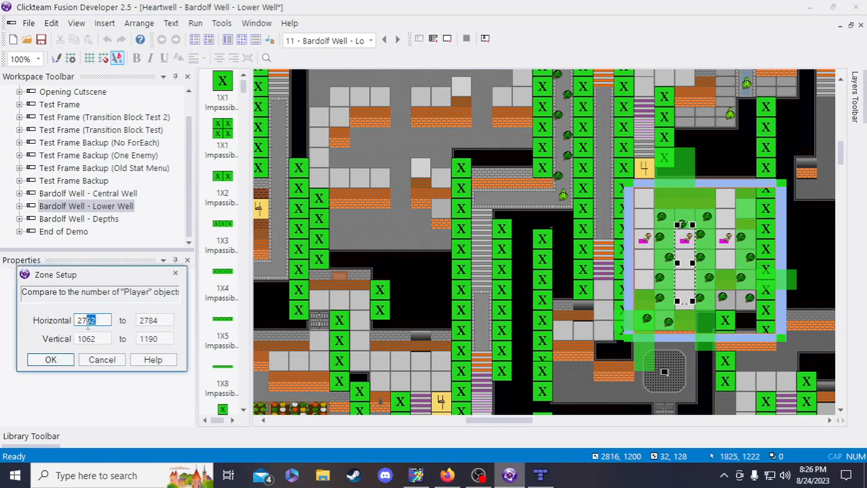
{"action": "type", "text": "45"}
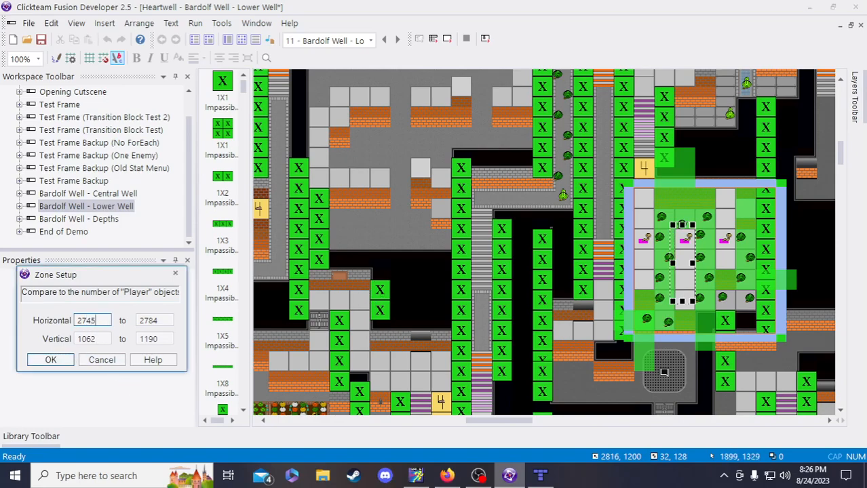
{"action": "left_click_drag", "start_coordinate": [159, 321], "coordinate": [150, 321]}
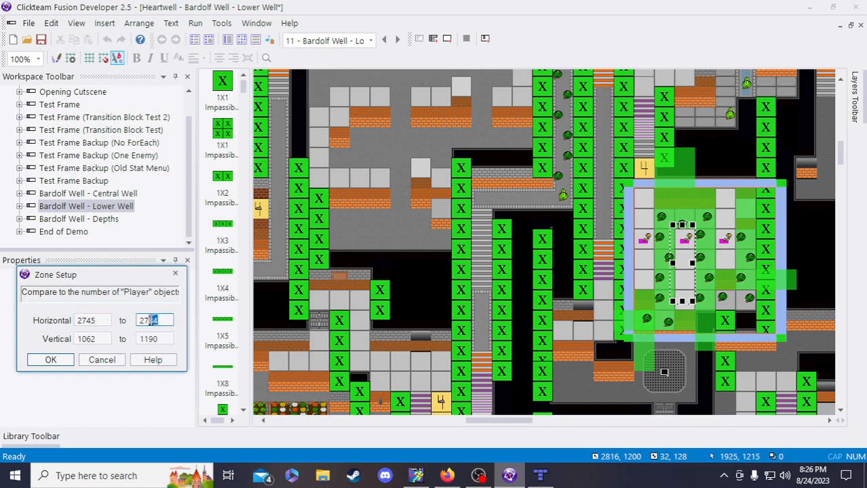
{"action": "type", "text": "91"}
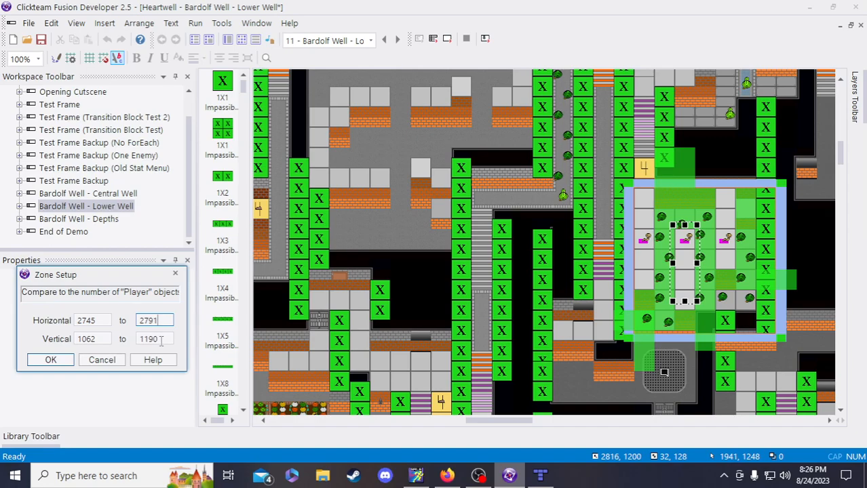
Set the same metal zone's vertical end to 1216, keep its comparison value, and save the project
{"action": "left_click_drag", "start_coordinate": [161, 340], "coordinate": [153, 339]}
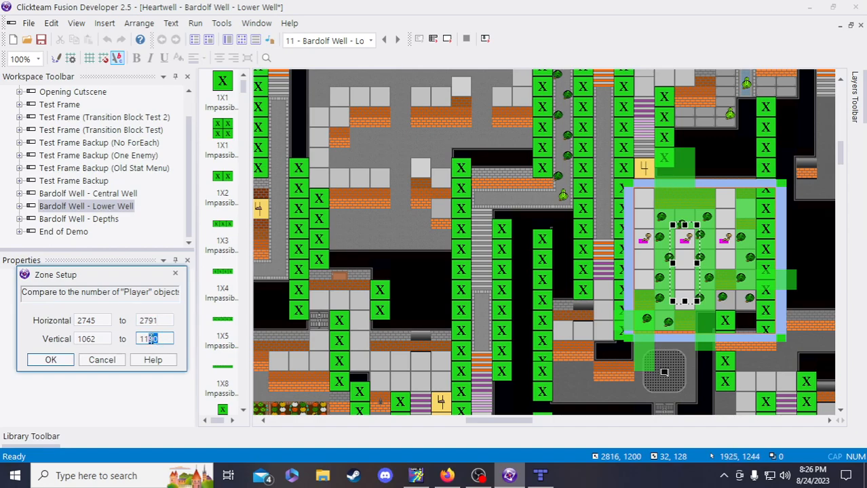
{"action": "left_click", "coordinate": [158, 339]}
{"action": "type", "text": "206"}
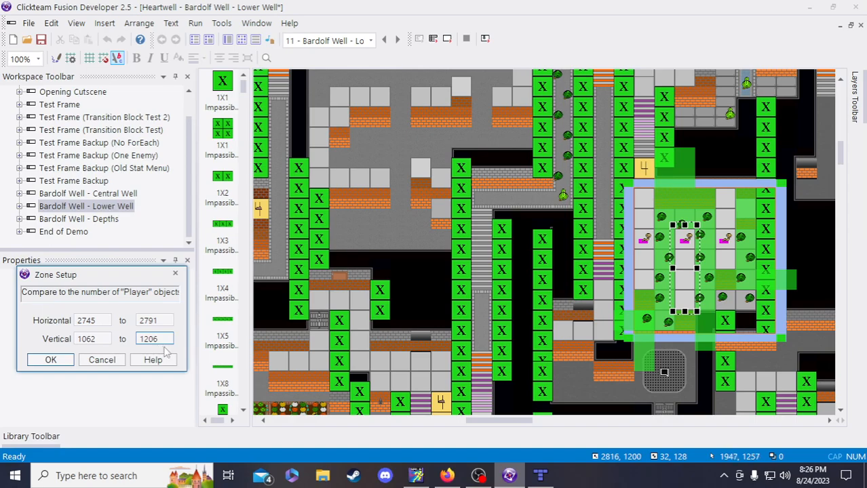
{"action": "type", "text": "10"}
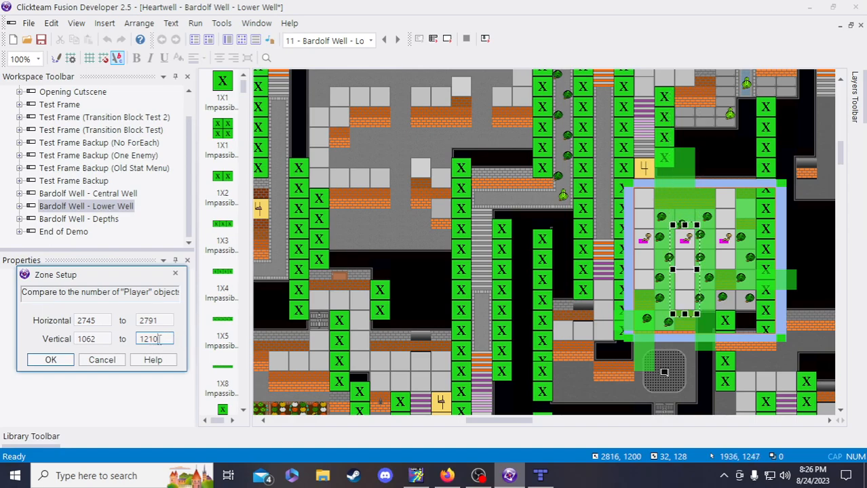
{"action": "left_click_drag", "start_coordinate": [160, 339], "coordinate": [155, 339]}
{"action": "type", "text": "6"}
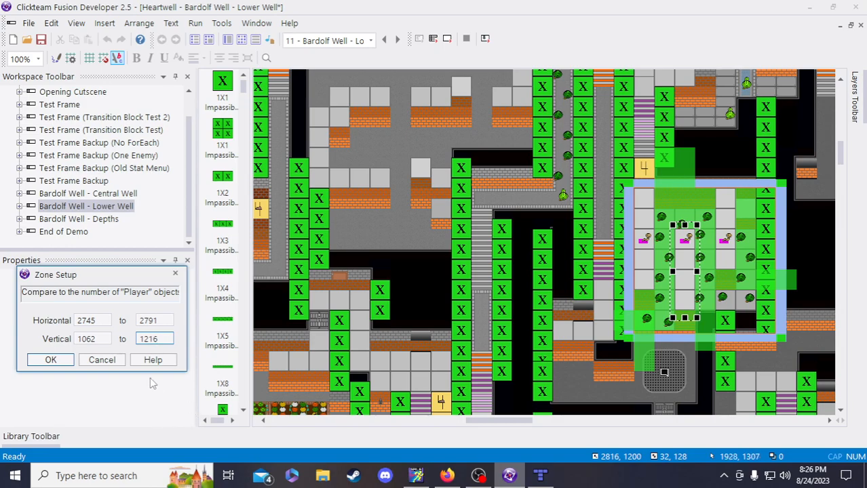
{"action": "left_click", "coordinate": [62, 362]}
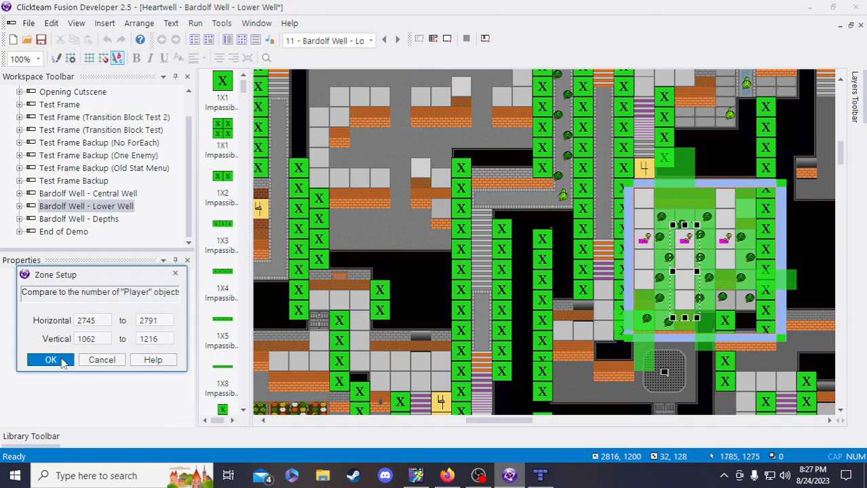
{"action": "left_click", "coordinate": [62, 360]}
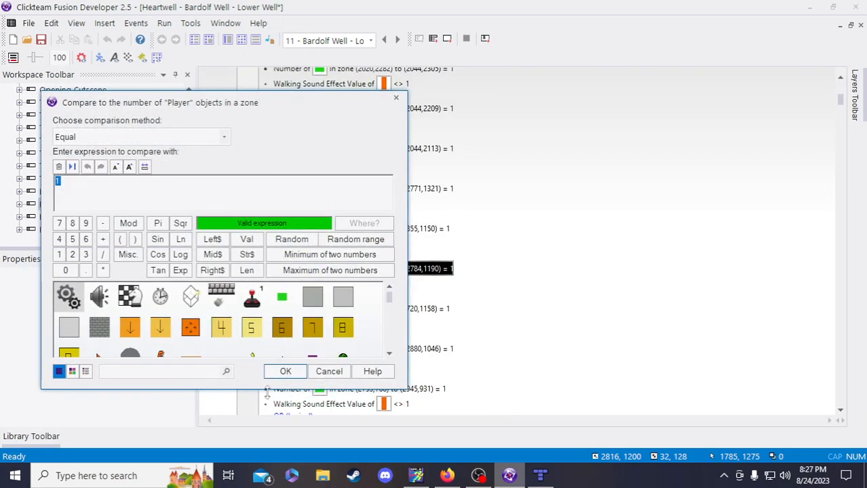
{"action": "left_click", "coordinate": [279, 373]}
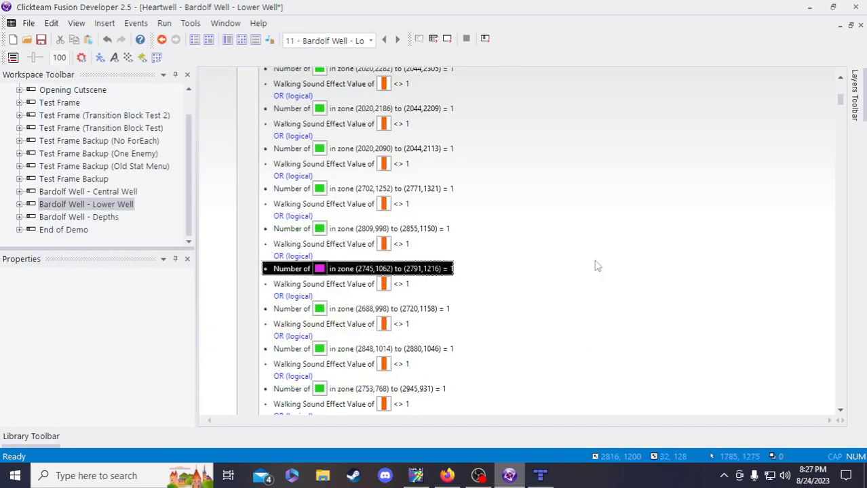
{"action": "left_click", "coordinate": [41, 39]}
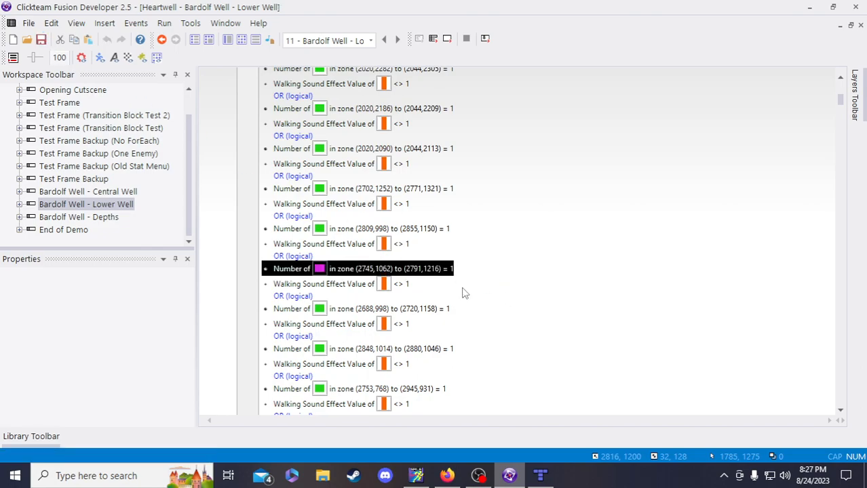
In event 39, replace the (2752,1062) to (2784,1190) zone condition with a pasted copy of the (2745,1062) to (2791,1216) condition
{"action": "scroll", "coordinate": [467, 295], "scroll_direction": "down", "scroll_amount": 10}
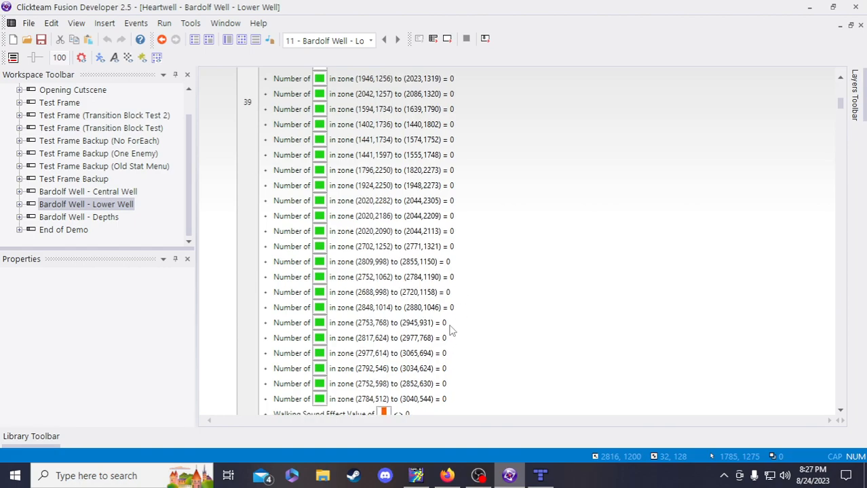
{"action": "left_click", "coordinate": [429, 279]}
{"action": "key", "text": "ctrl+v"}
{"action": "left_click", "coordinate": [426, 297]}
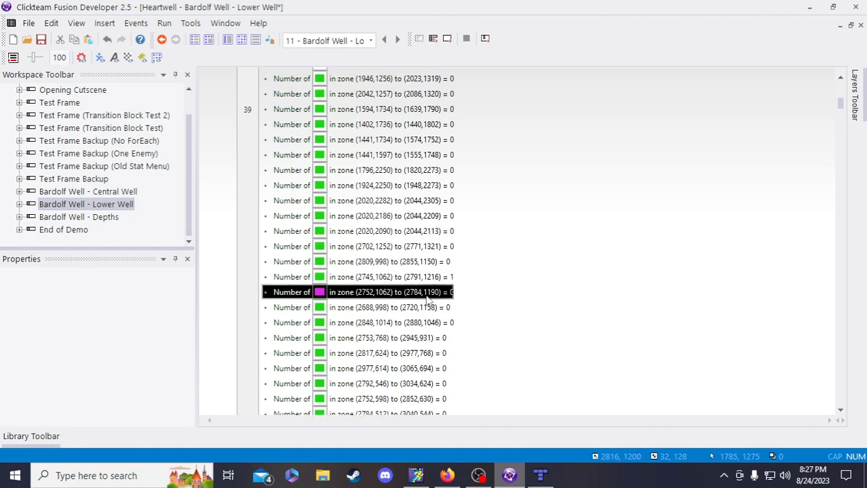
{"action": "key", "text": "Delete"}
Set the comparison value of event 39's (2745,1062) to (2791,1216) zone condition to 0 and save the project
{"action": "double_click", "coordinate": [429, 278]}
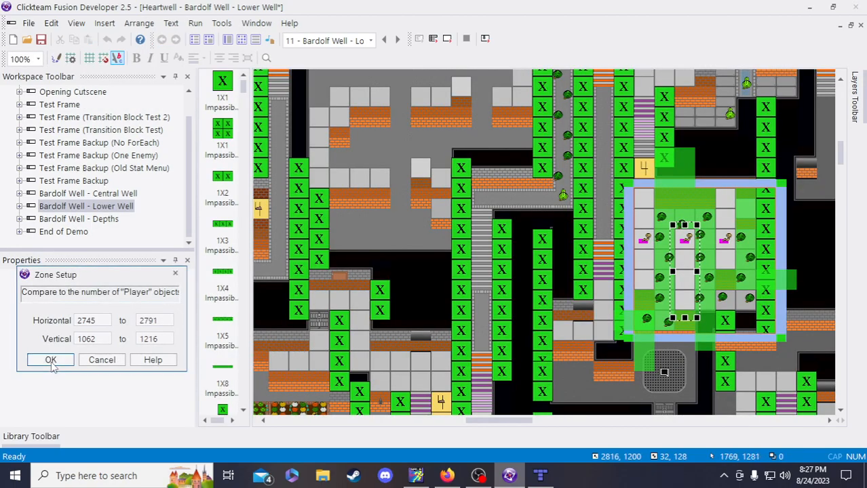
{"action": "left_click", "coordinate": [51, 364]}
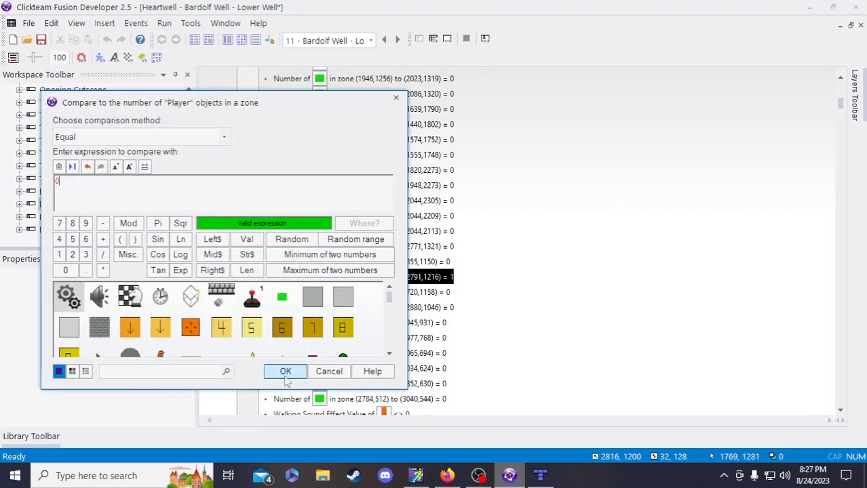
{"action": "left_click", "coordinate": [286, 375]}
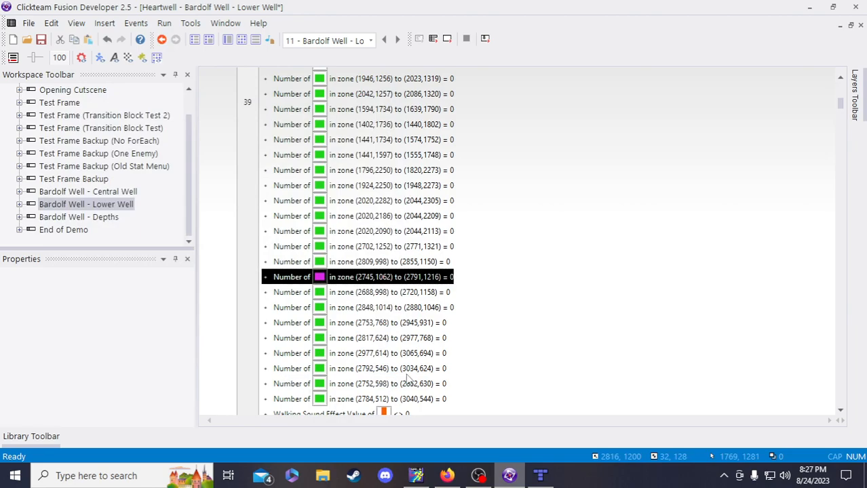
{"action": "left_click", "coordinate": [40, 39]}
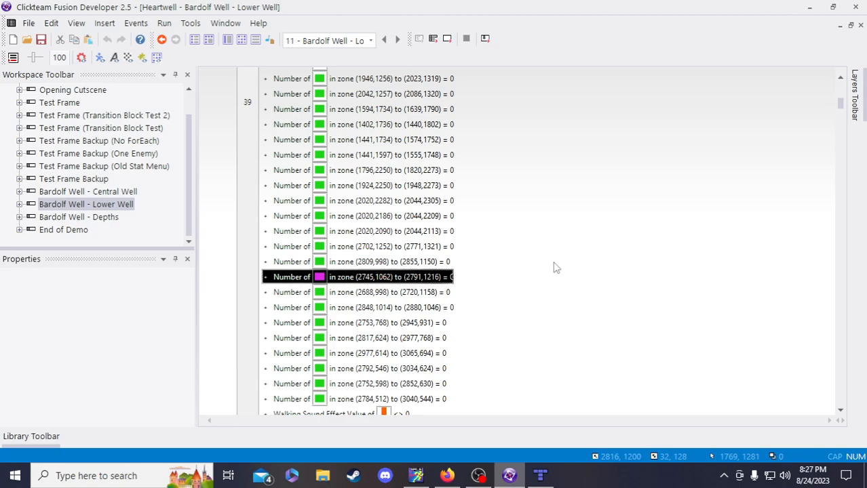
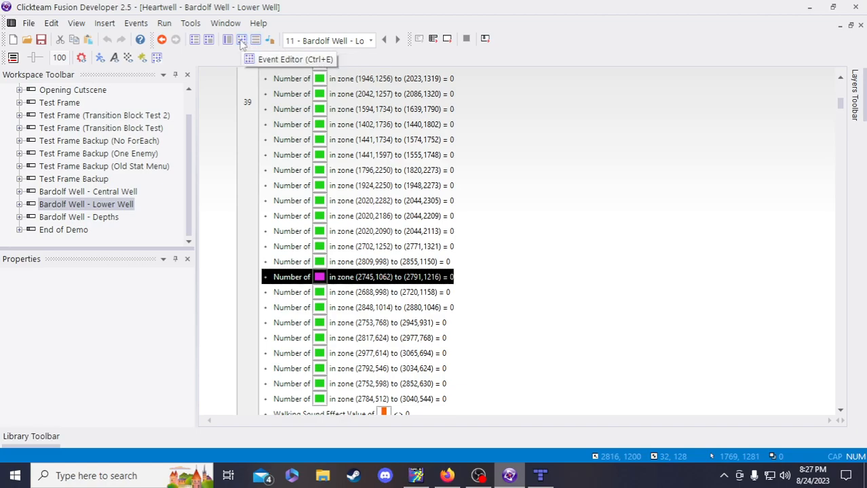
Set the horizontal end of the metal event's (2688,998) to (2720,1158) zone to 2727
{"action": "scroll", "coordinate": [359, 204], "scroll_direction": "up", "scroll_amount": 7}
{"action": "scroll", "coordinate": [360, 217], "scroll_direction": "up", "scroll_amount": 10}
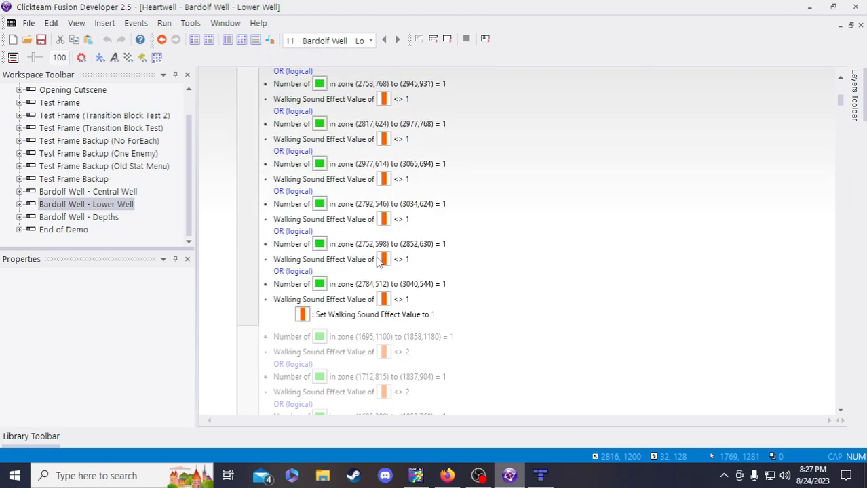
{"action": "scroll", "coordinate": [405, 282], "scroll_direction": "up", "scroll_amount": 2}
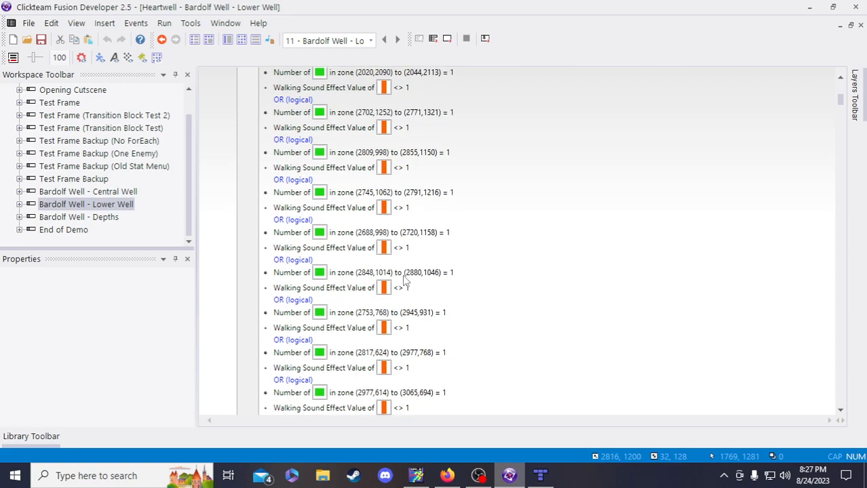
{"action": "double_click", "coordinate": [435, 232]}
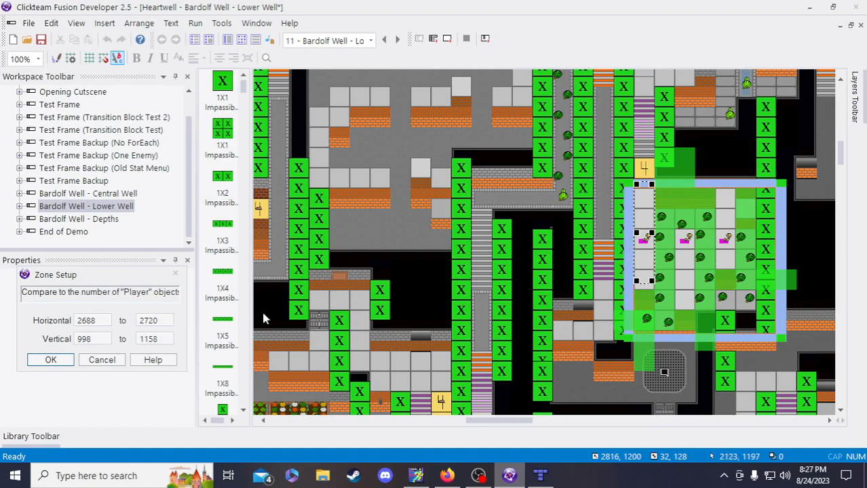
{"action": "left_click", "coordinate": [156, 322]}
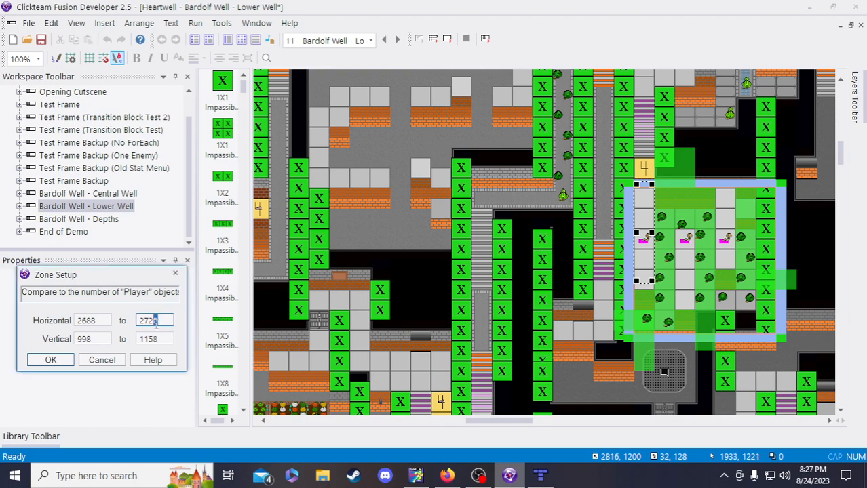
{"action": "key", "text": "BackSpace"}
{"action": "type", "text": "7"}
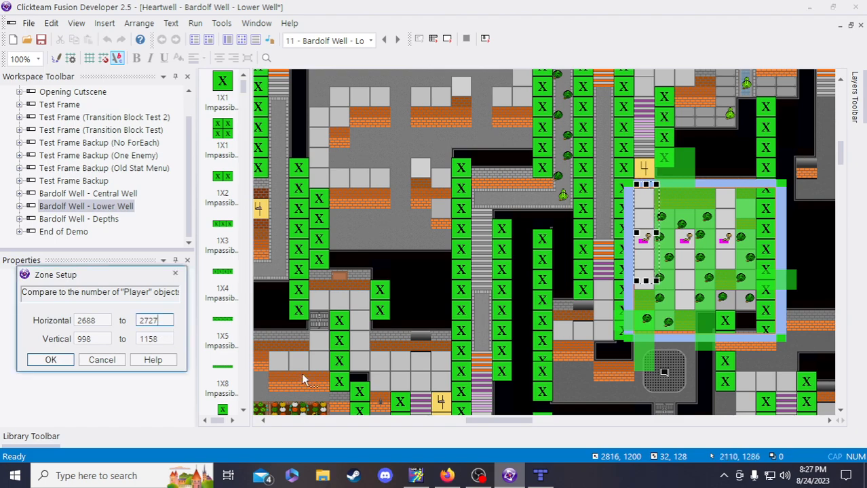
Set the same metal zone's vertical end to 1184 and keep its comparison value
{"action": "left_click", "coordinate": [149, 338]}
{"action": "left_click_drag", "start_coordinate": [150, 338], "coordinate": [158, 339]}
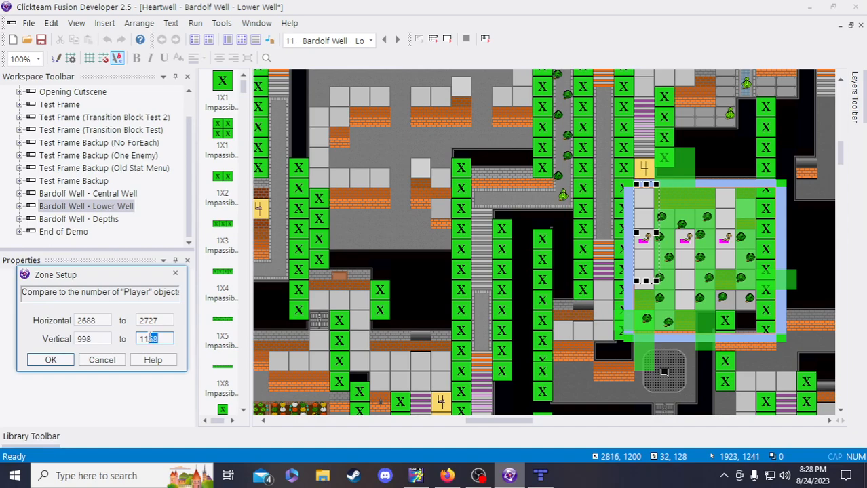
{"action": "type", "text": "74"}
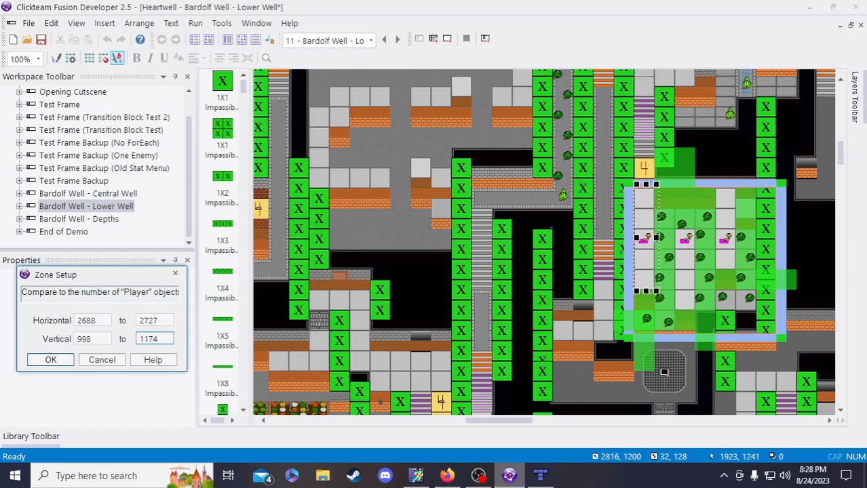
{"action": "type", "text": "8"}
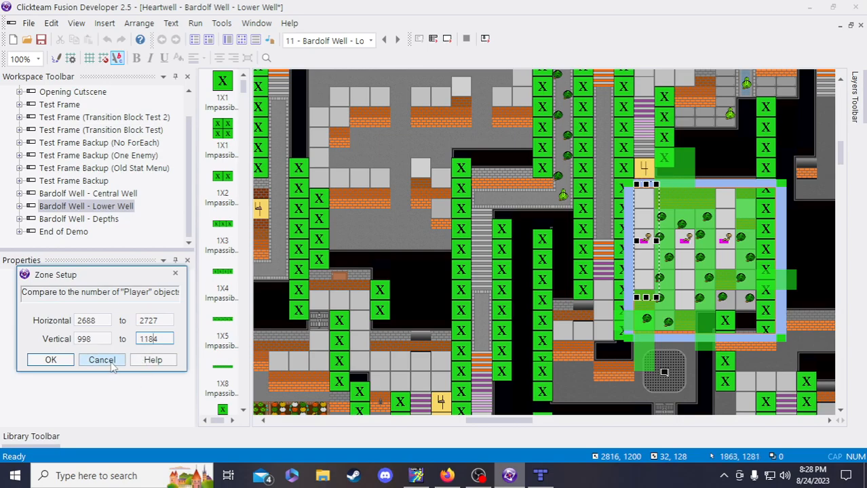
{"action": "left_click", "coordinate": [52, 360]}
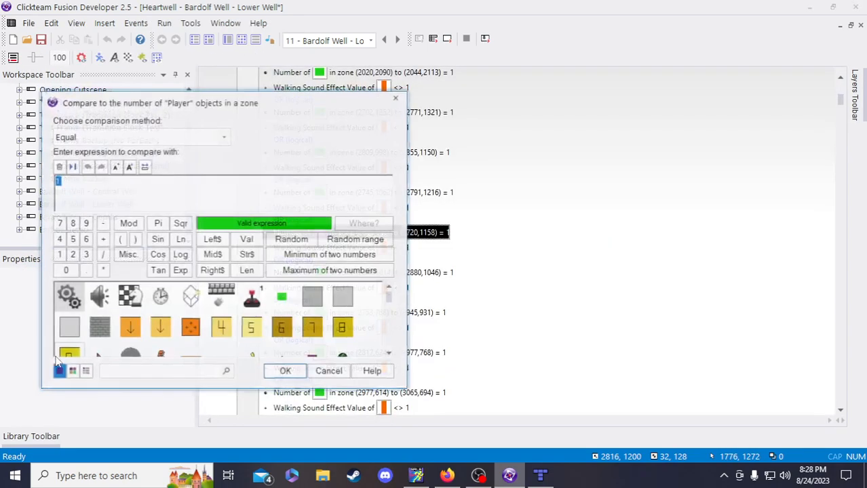
{"action": "left_click", "coordinate": [285, 370]}
In event 39, replace the (2688,998) to (2720,1158) zone condition with a pasted copy of the (2688,998) to (2727,1184) condition
{"action": "left_click", "coordinate": [435, 235]}
{"action": "scroll", "coordinate": [474, 296], "scroll_direction": "down", "scroll_amount": 10}
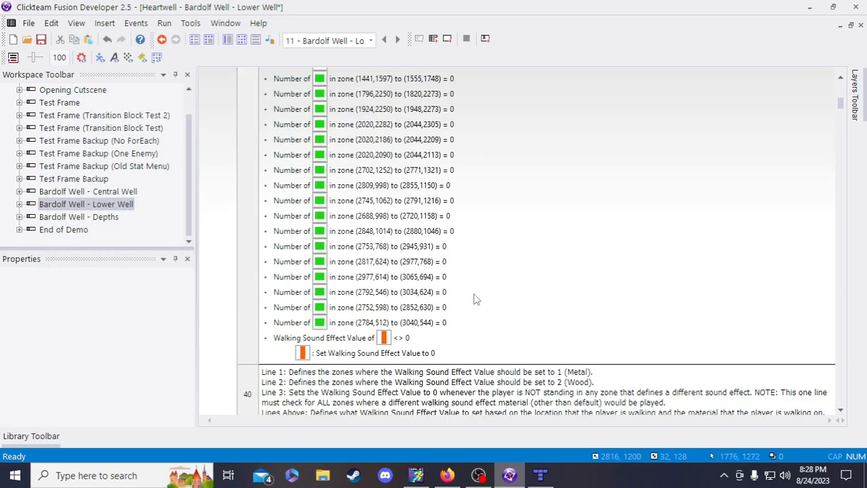
{"action": "left_click", "coordinate": [409, 217]}
{"action": "key", "text": "ctrl+v"}
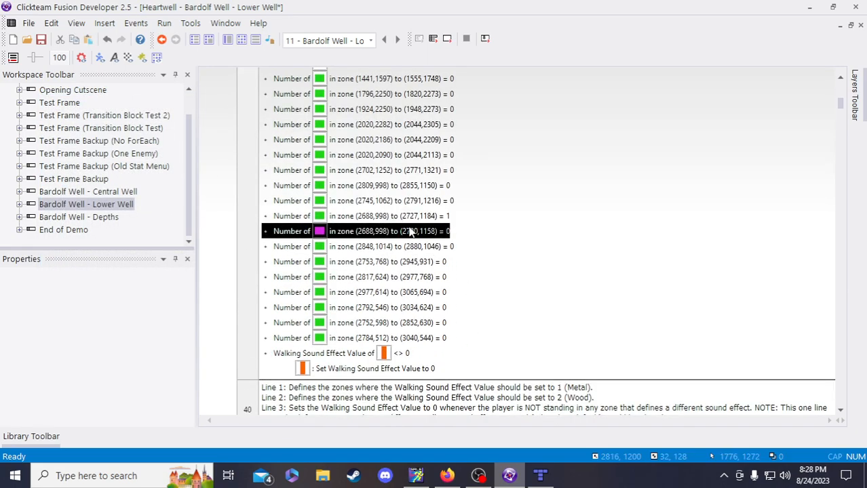
Set the comparison value of event 39's (2688,998) to (2727,1184) zone condition to 0 and save the project
{"action": "double_click", "coordinate": [412, 216]}
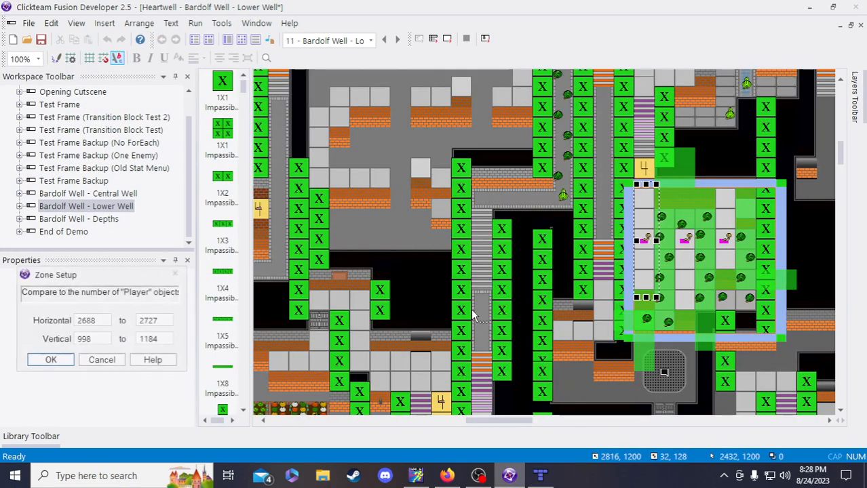
{"action": "left_click", "coordinate": [50, 359]}
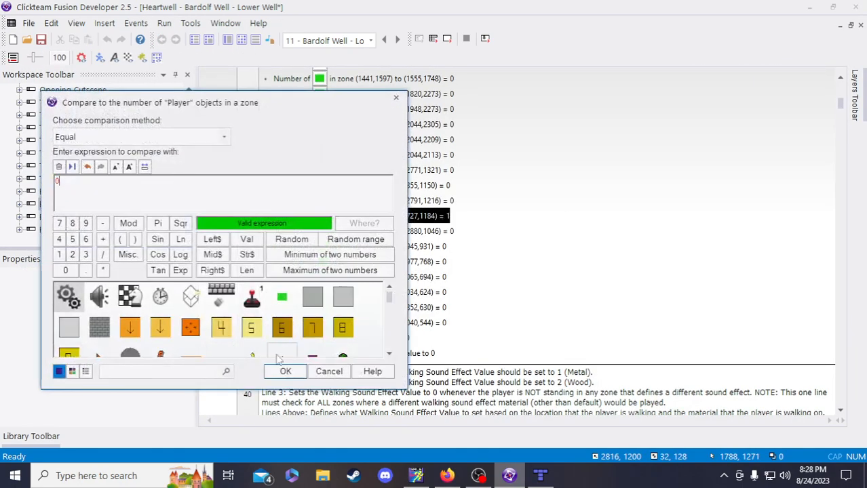
{"action": "left_click", "coordinate": [285, 371]}
{"action": "left_click", "coordinate": [40, 39]}
Set the vertical end of the metal event's (2848,1014) to (2880,1046) zone to 1068, keeping its comparison value
{"action": "scroll", "coordinate": [438, 347], "scroll_direction": "up", "scroll_amount": 5}
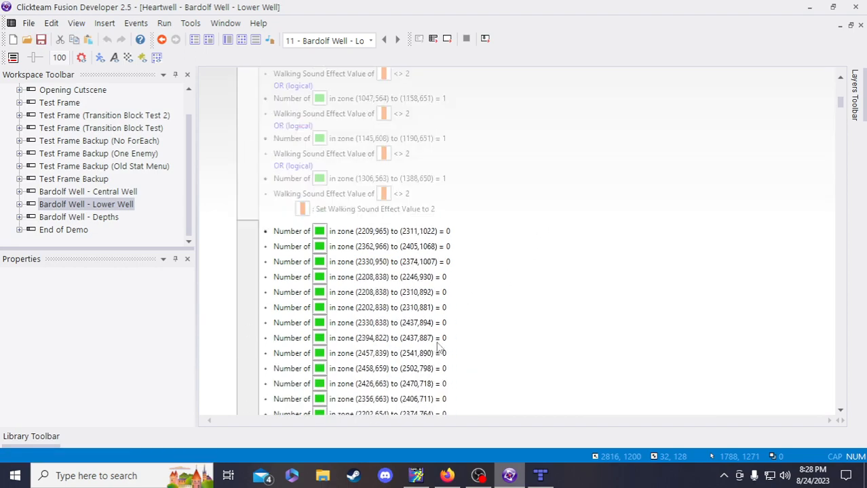
{"action": "scroll", "coordinate": [441, 349], "scroll_direction": "up", "scroll_amount": 10}
{"action": "scroll", "coordinate": [444, 357], "scroll_direction": "up", "scroll_amount": 4}
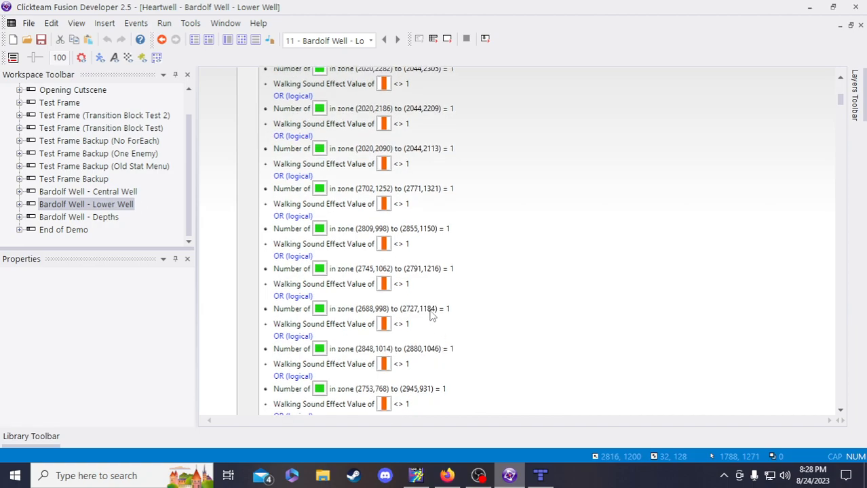
{"action": "scroll", "coordinate": [432, 316], "scroll_direction": "down", "scroll_amount": 2}
{"action": "double_click", "coordinate": [432, 274]}
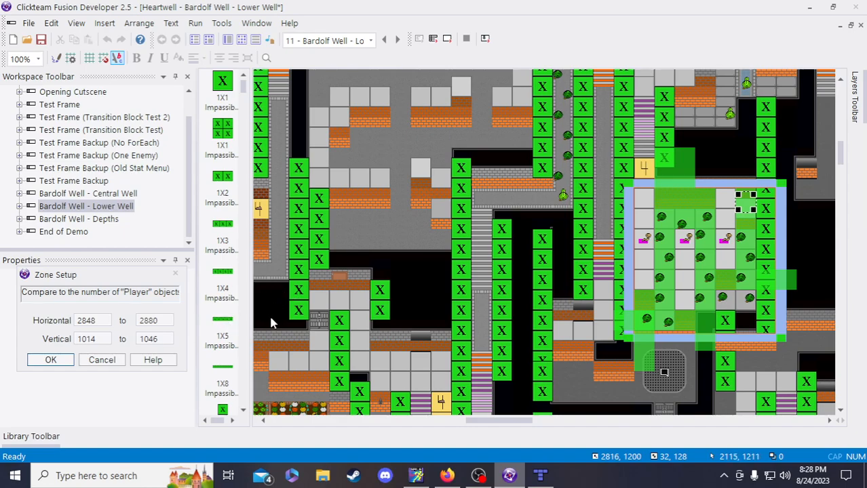
{"action": "left_click_drag", "start_coordinate": [160, 338], "coordinate": [152, 338]}
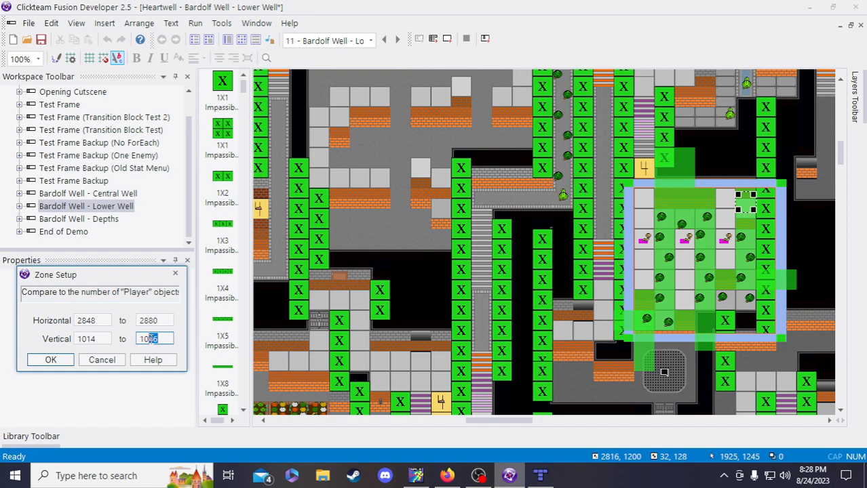
{"action": "type", "text": "78"}
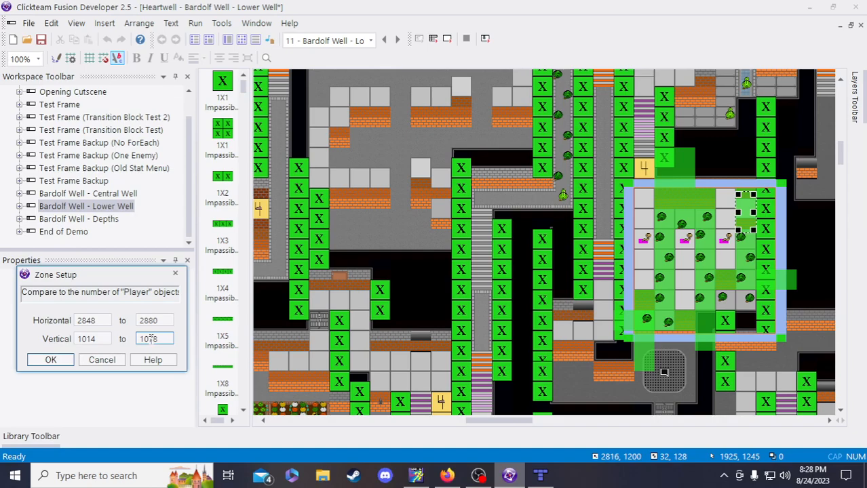
{"action": "left_click_drag", "start_coordinate": [158, 339], "coordinate": [152, 339]}
{"action": "type", "text": "62"}
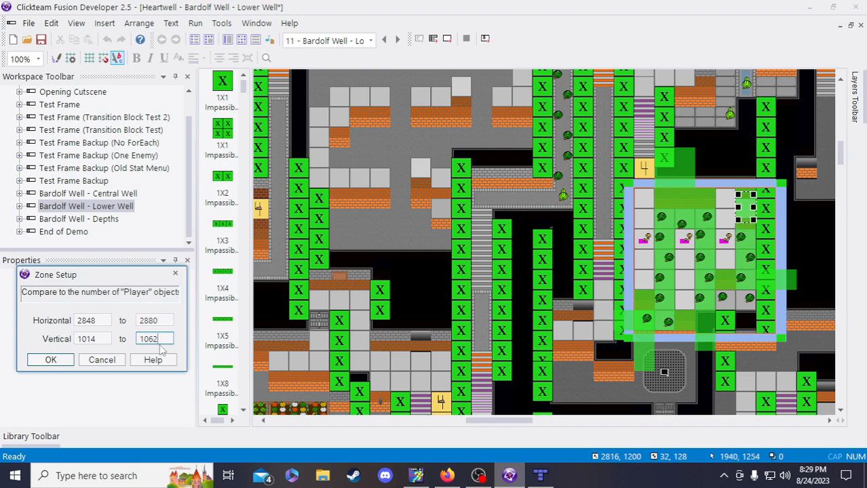
{"action": "type", "text": "8"}
{"action": "left_click", "coordinate": [60, 359]}
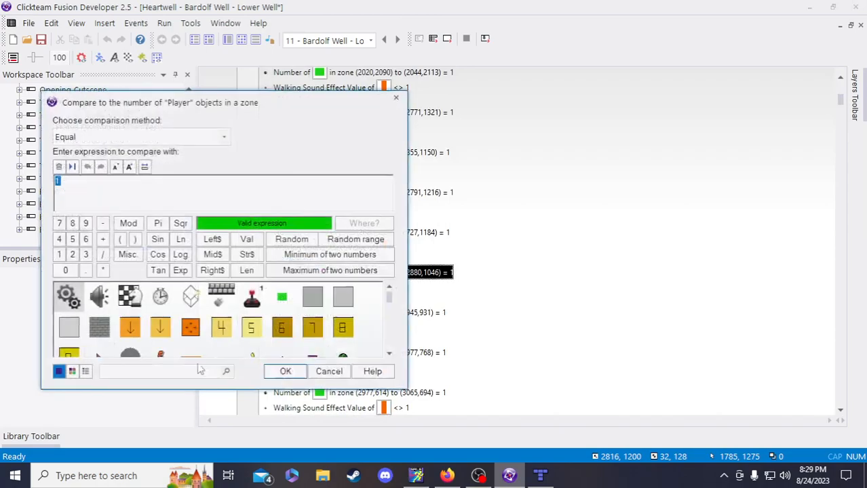
{"action": "left_click", "coordinate": [284, 371]}
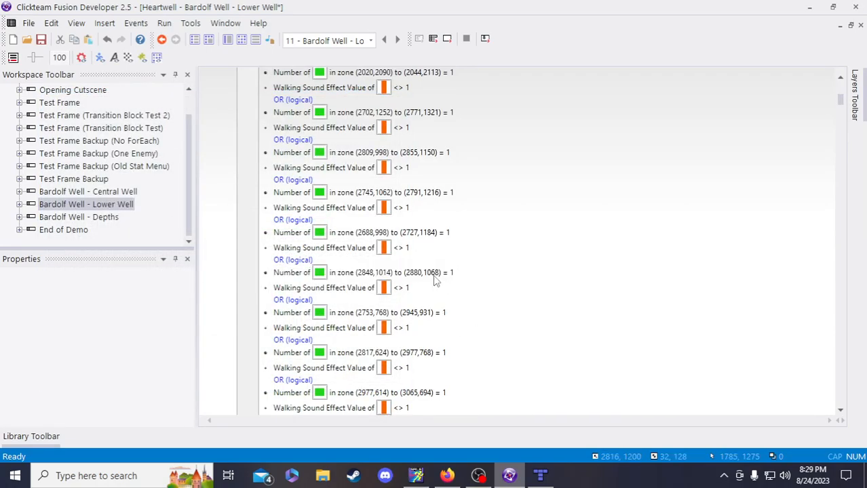
In event 39, replace the (2848,1014) to (2880,1046) zone condition with a pasted copy of the (2848,1014) to (2880,1068) condition
{"action": "scroll", "coordinate": [499, 313], "scroll_direction": "up", "scroll_amount": 5}
{"action": "scroll", "coordinate": [499, 319], "scroll_direction": "down", "scroll_amount": 3}
{"action": "left_click", "coordinate": [444, 310]}
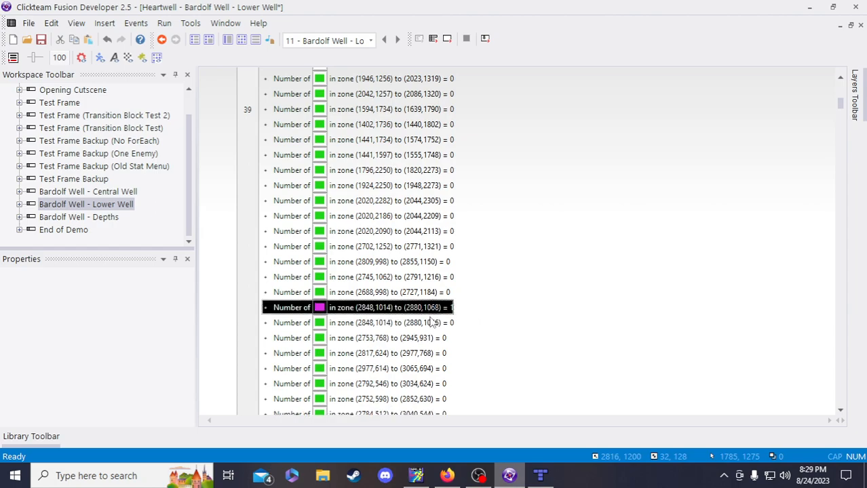
{"action": "left_click", "coordinate": [432, 323]}
{"action": "key", "text": "Delete"}
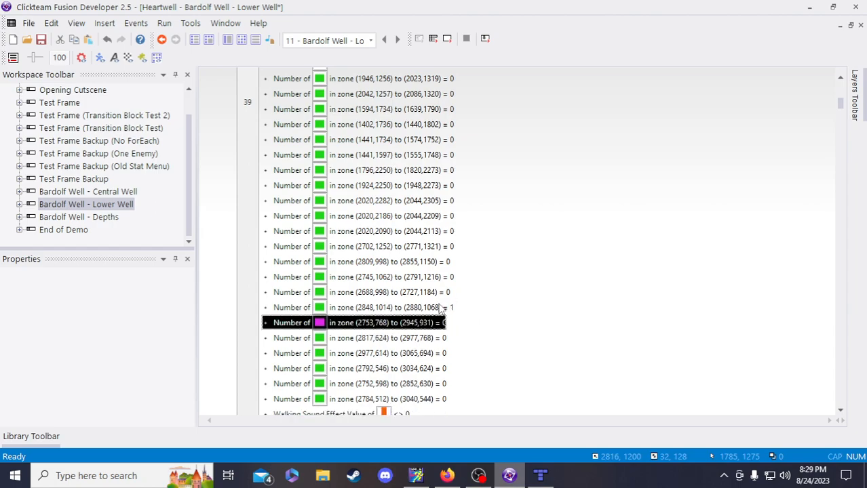
Set the comparison value of event 39's (2848,1014) to (2880,1068) zone condition to 0 and save the project
{"action": "double_click", "coordinate": [440, 309]}
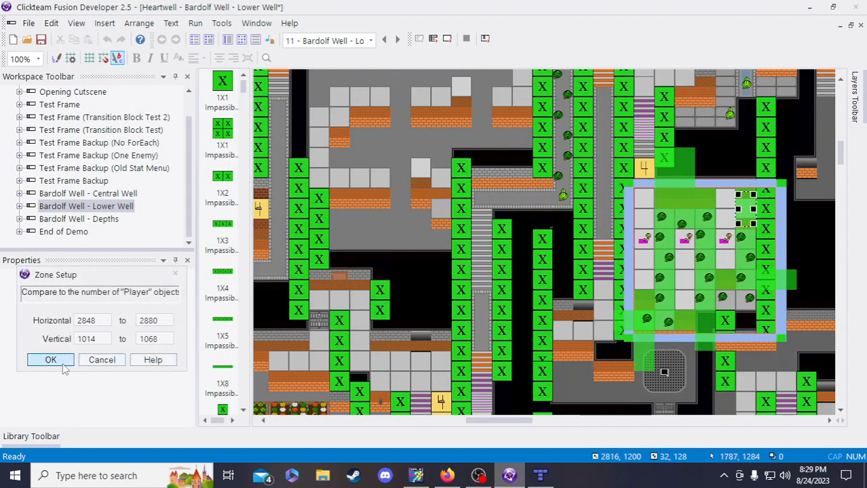
{"action": "left_click", "coordinate": [51, 361]}
{"action": "left_click", "coordinate": [283, 371]}
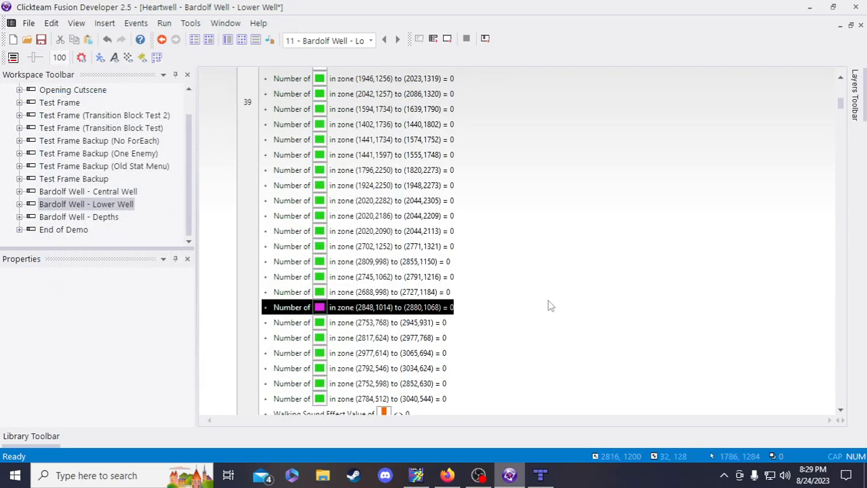
{"action": "left_click", "coordinate": [40, 39]}
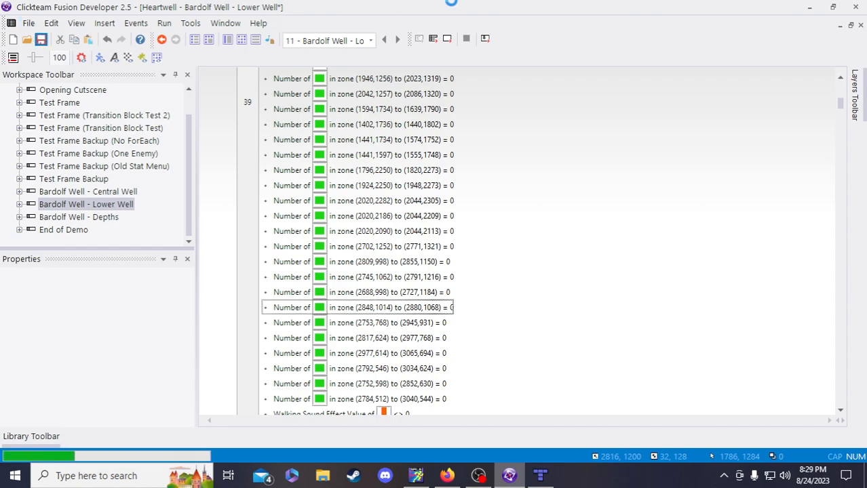
Run the Lower Well frame and walk the character east across the black void to the floor beside the vegetable beds
{"action": "left_click", "coordinate": [454, 40]}
{"action": "key", "text": "d"}
{"action": "key", "text": "w"}
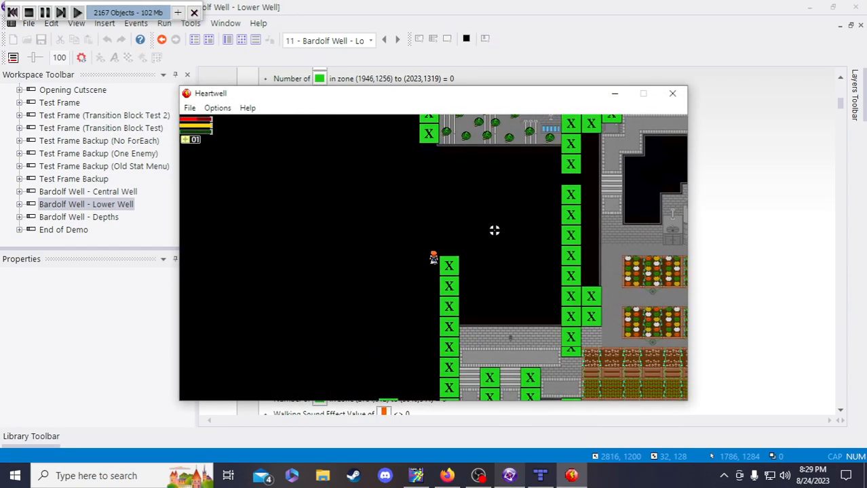
{"action": "key", "text": "w"}
{"action": "key", "text": "d"}
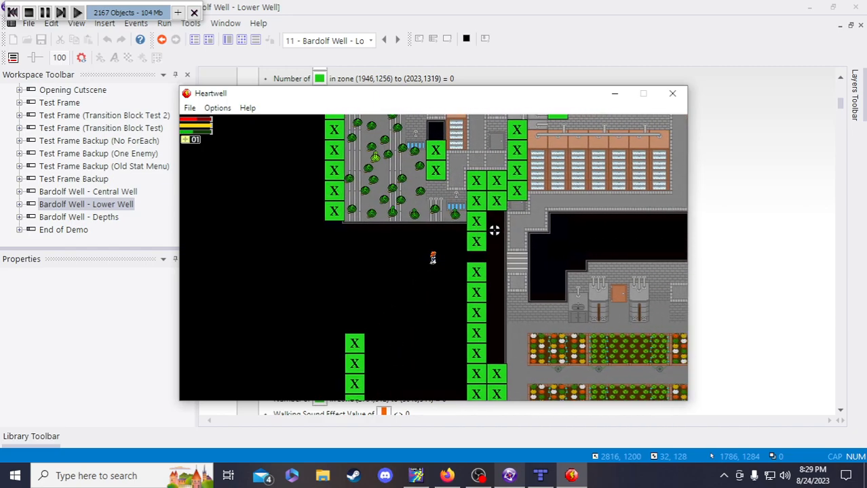
{"action": "key", "text": "d"}
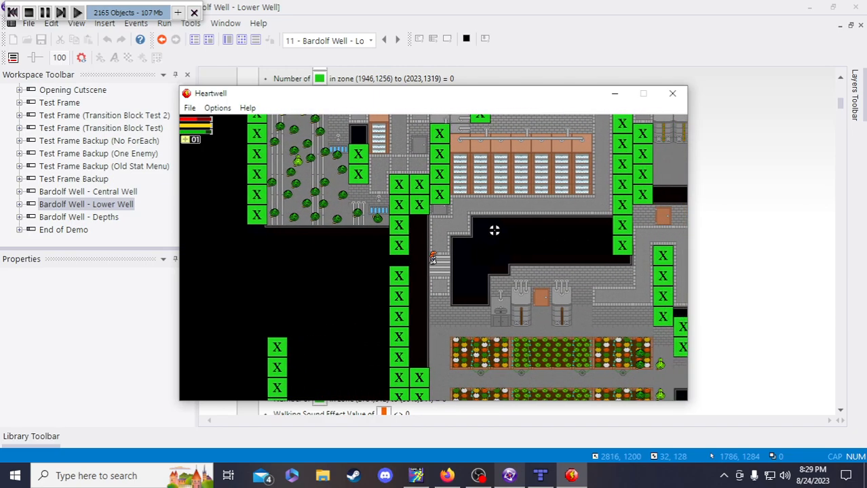
{"action": "key", "text": "s"}
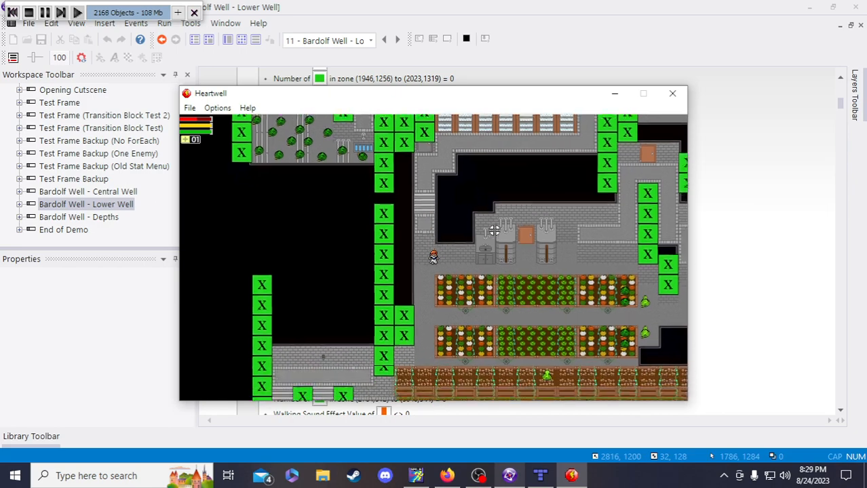
Walk the character past the sink and tanks above the vegetable beds and along the raised path to the wooden door
{"action": "key", "text": "w"}
{"action": "key", "text": "d"}
{"action": "key", "text": "d"}
{"action": "key", "text": "w"}
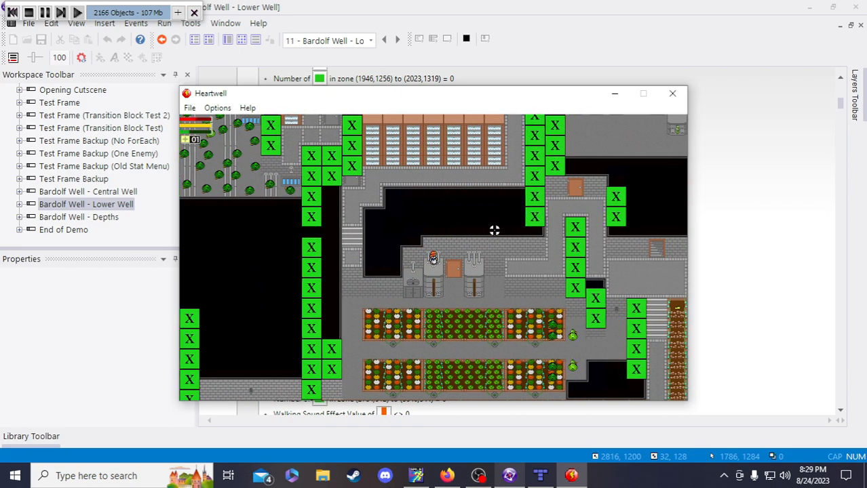
{"action": "key", "text": "d"}
{"action": "key", "text": "w"}
{"action": "key", "text": "Right"}
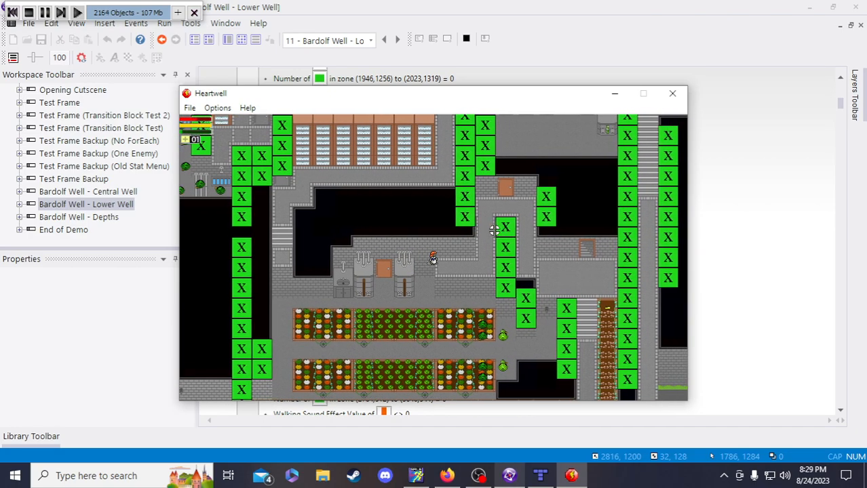
{"action": "key", "text": "Up"}
{"action": "key", "text": "Down"}
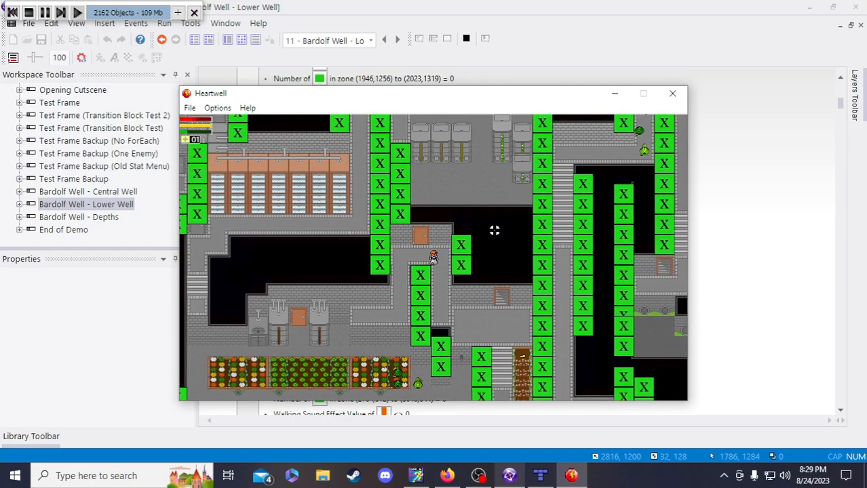
Walk the character down the stairs by the crop planter, along the mossy corridor and north past the round grate to the pipes
{"action": "key", "text": "Right"}
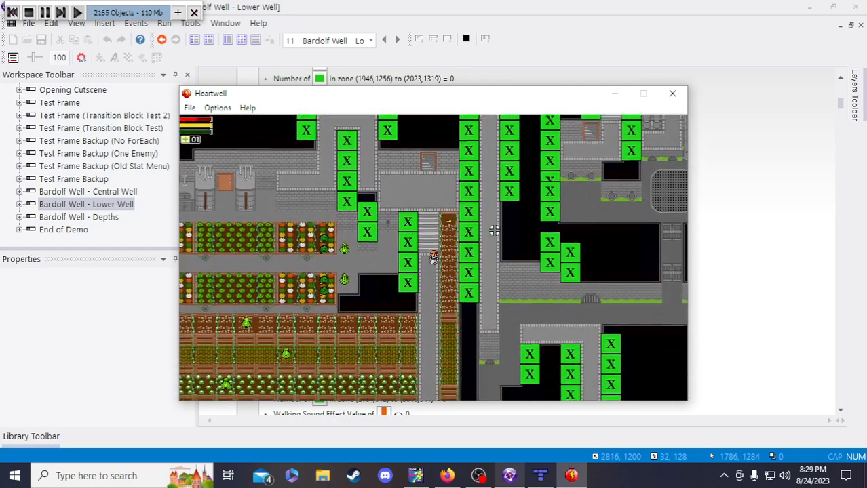
{"action": "key", "text": "Down"}
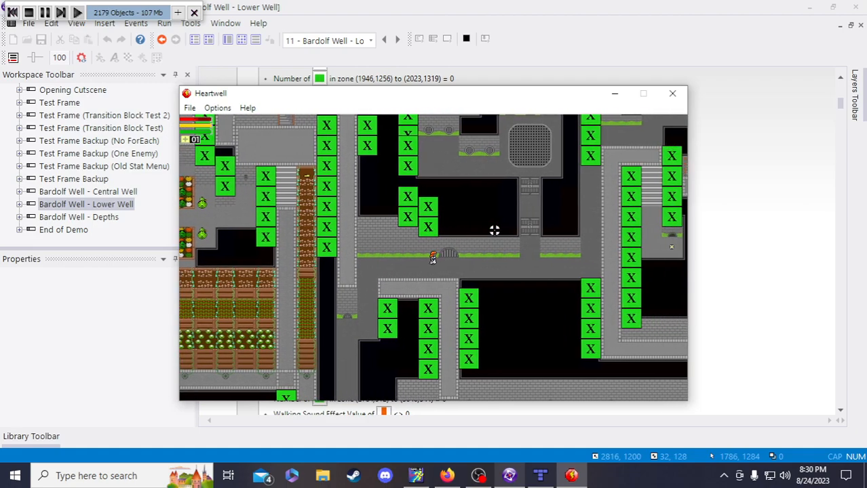
{"action": "key", "text": "Right"}
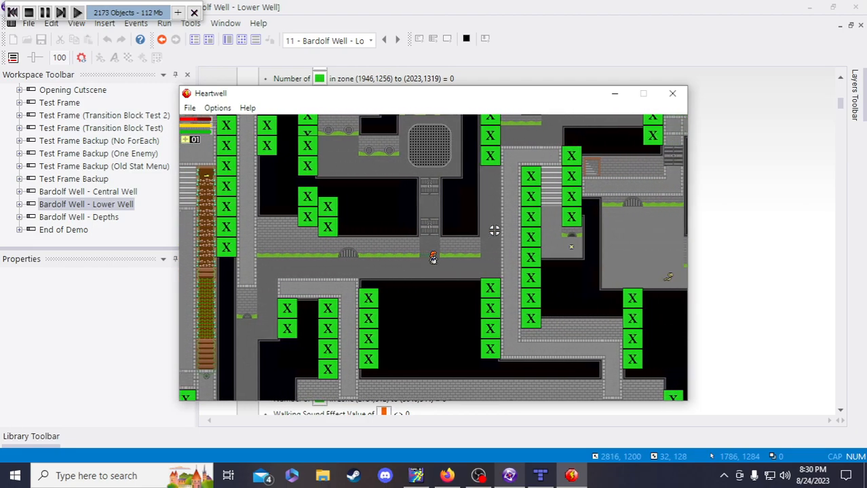
{"action": "key", "text": "Up"}
{"action": "key", "text": "Left"}
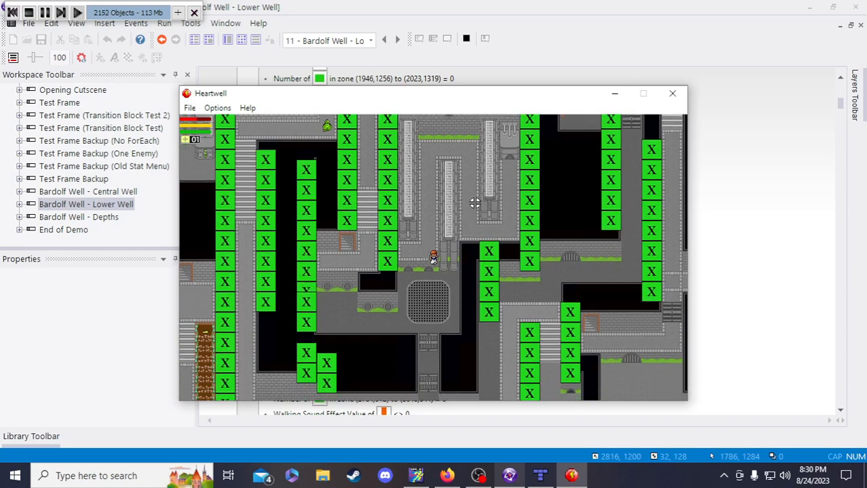
Test the walking sounds around the pipe ends above the round grate and along both sides of the middle vertical pipe
{"action": "key", "text": "Left"}
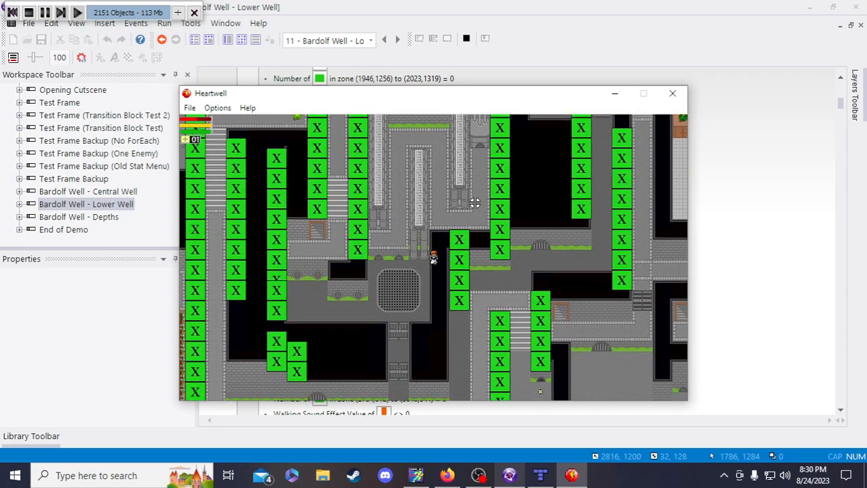
{"action": "key", "text": "Right"}
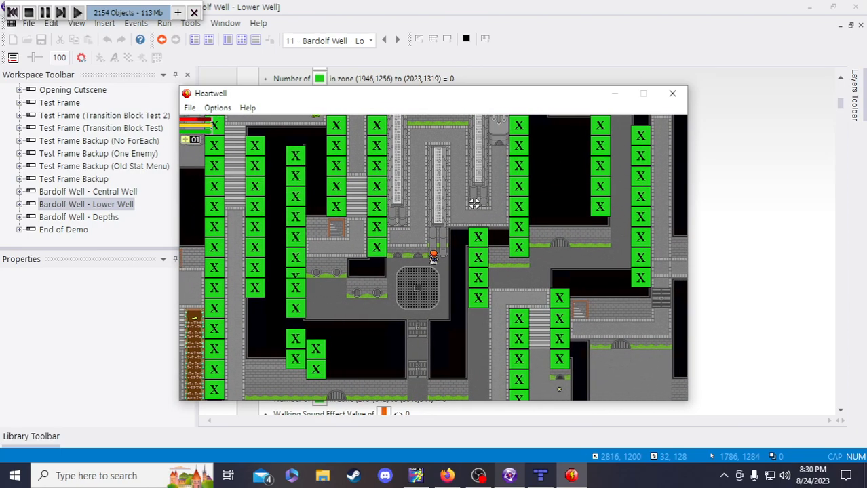
{"action": "key", "text": "Up"}
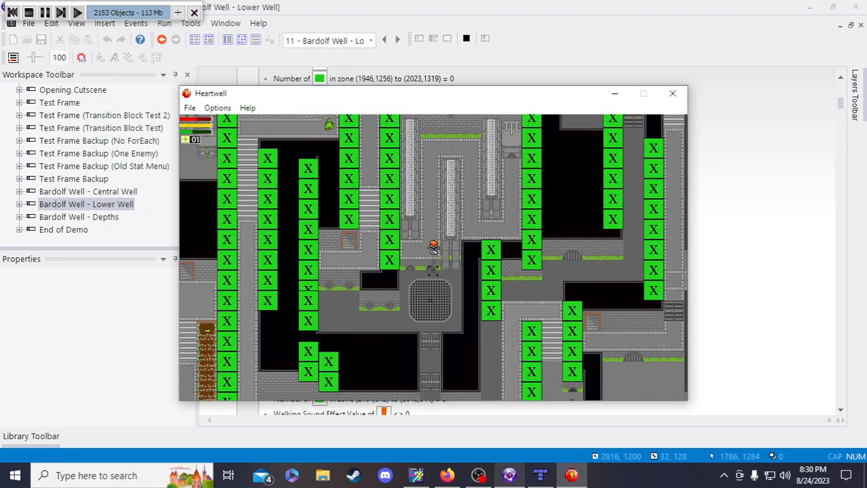
{"action": "key", "text": "Up"}
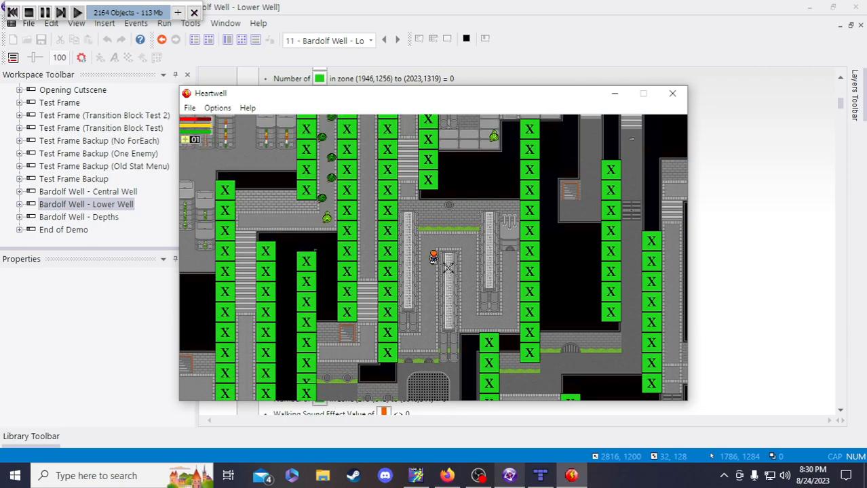
{"action": "key", "text": "Right"}
{"action": "key", "text": "Down"}
{"action": "key", "text": "Up"}
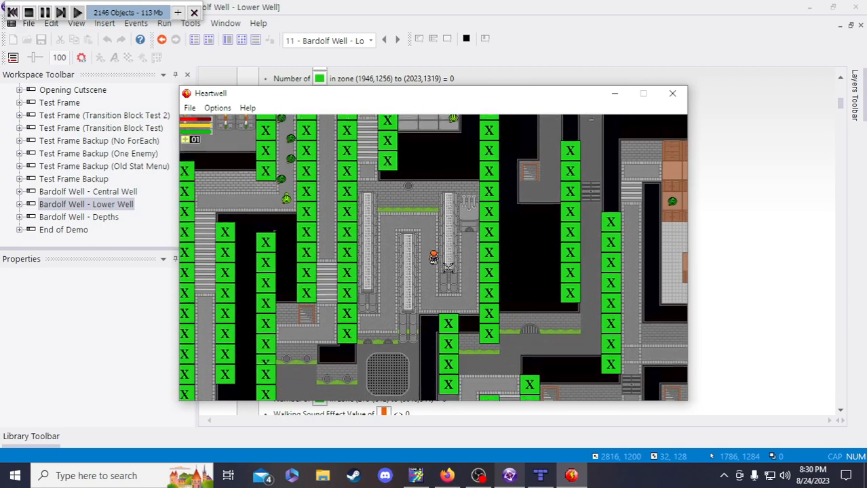
Walk the character around the lower end of the easternmost vertical pipe and test the floor on its east side
{"action": "key", "text": "Down"}
{"action": "key", "text": "Right"}
{"action": "key", "text": "Left"}
{"action": "key", "text": "Right"}
{"action": "key", "text": "Up"}
{"action": "key", "text": "Left"}
{"action": "key", "text": "Down"}
{"action": "key", "text": "Up"}
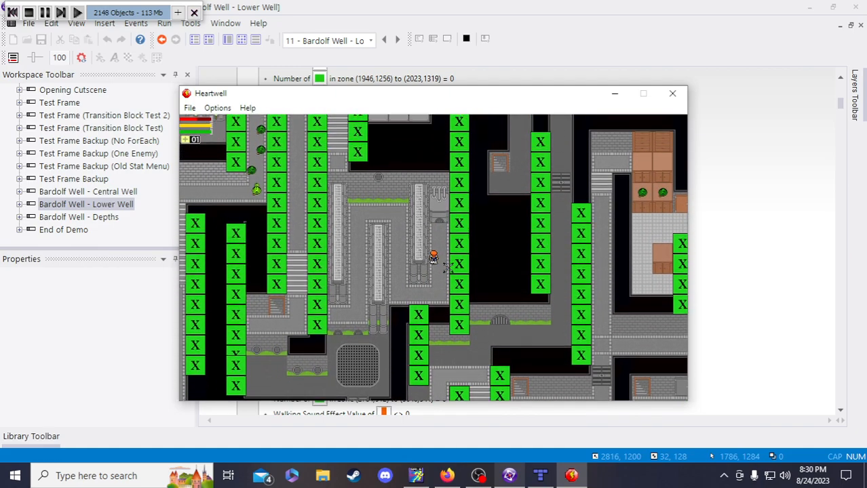
Test the walking sounds by moving up and down over the tank's east edge beside the green block column
{"action": "key", "text": "Right"}
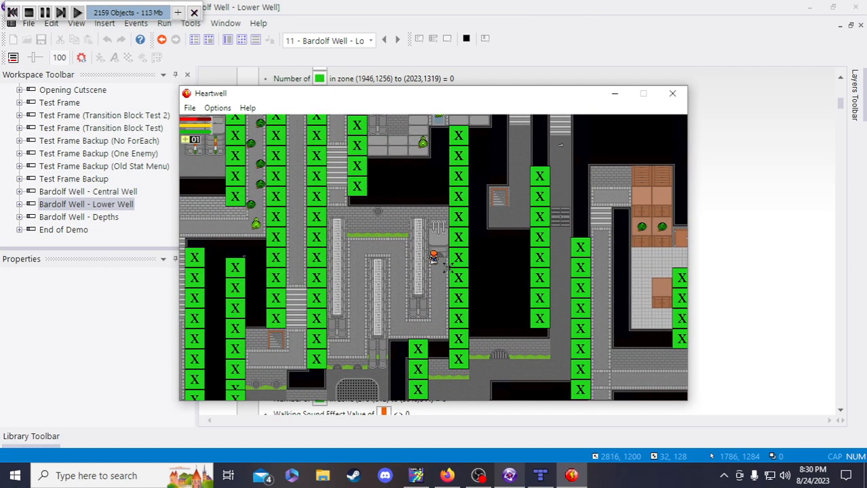
{"action": "key", "text": "Up"}
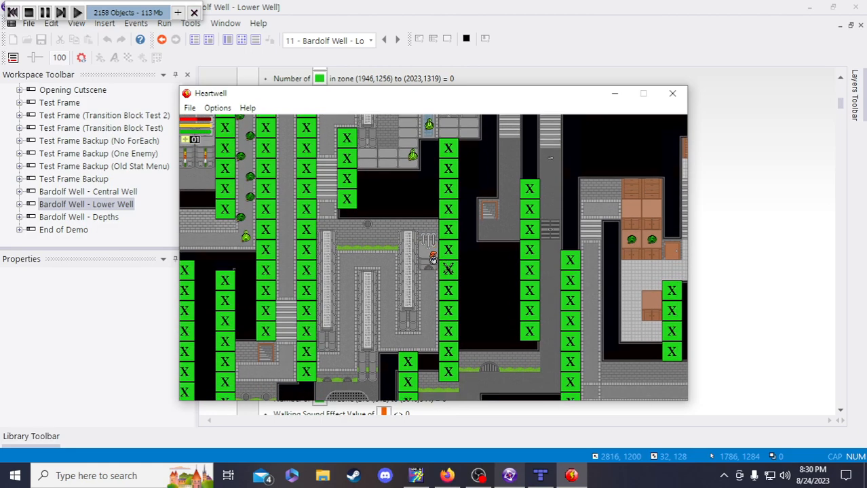
{"action": "key", "text": "Down"}
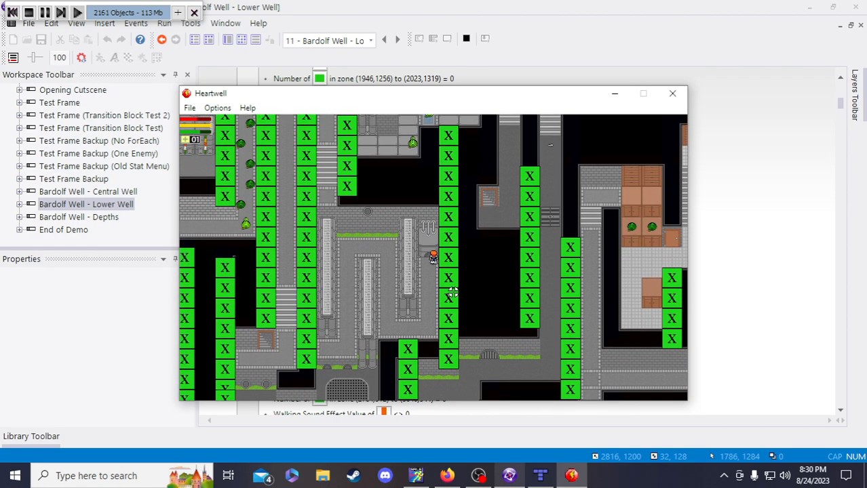
{"action": "key", "text": "w"}
{"action": "key", "text": "s"}
{"action": "key", "text": "s"}
{"action": "key", "text": "w"}
{"action": "key", "text": "s"}
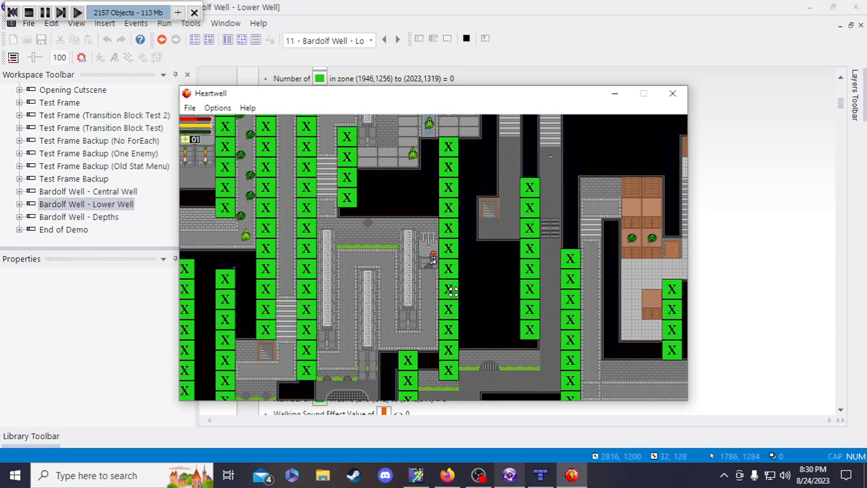
Test the walking sounds along the tank's west edge and the floor strip just south of it
{"action": "key", "text": "a"}
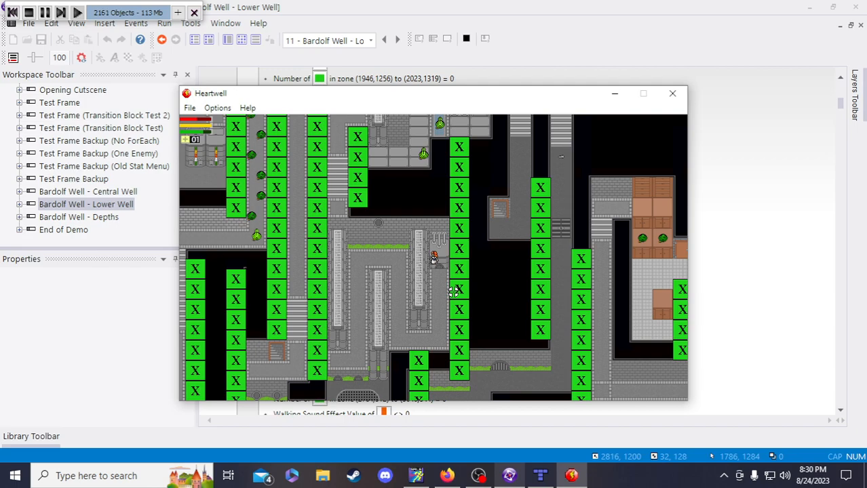
{"action": "key", "text": "w"}
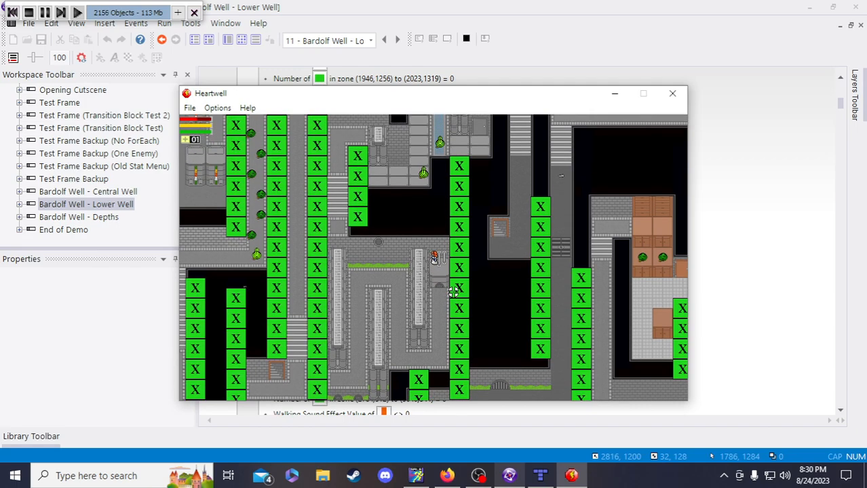
{"action": "key", "text": "a"}
{"action": "key", "text": "s"}
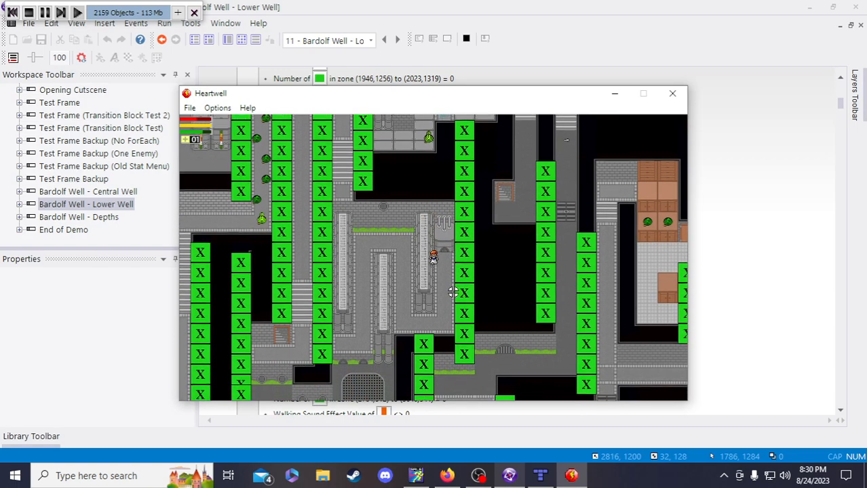
{"action": "key", "text": "w"}
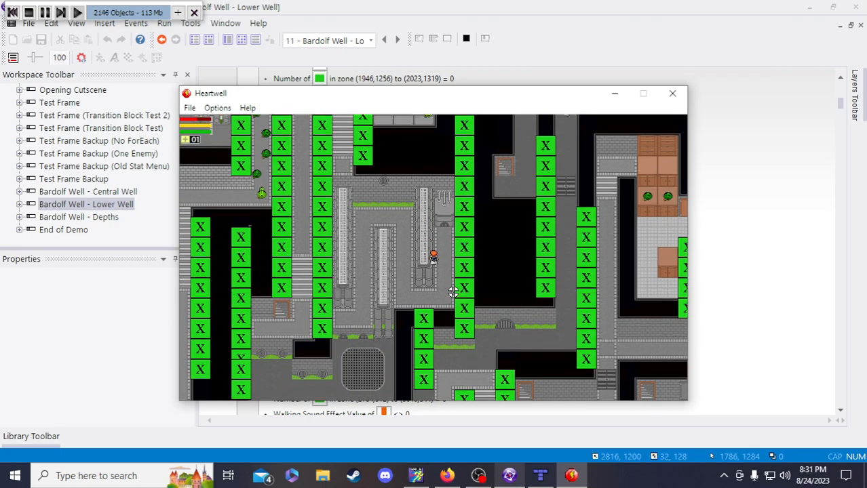
{"action": "key", "text": "s"}
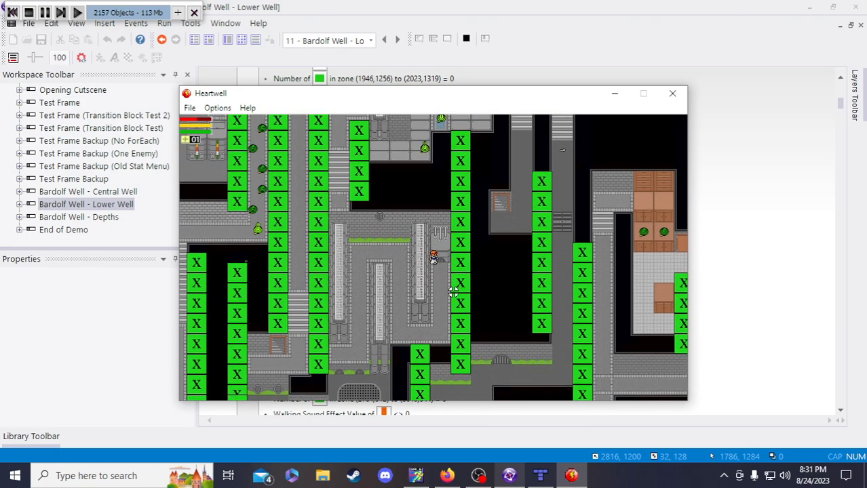
Walk up and down the full strip east of the easternmost pipe, from its lower end to the brick wall above
{"action": "key", "text": "w"}
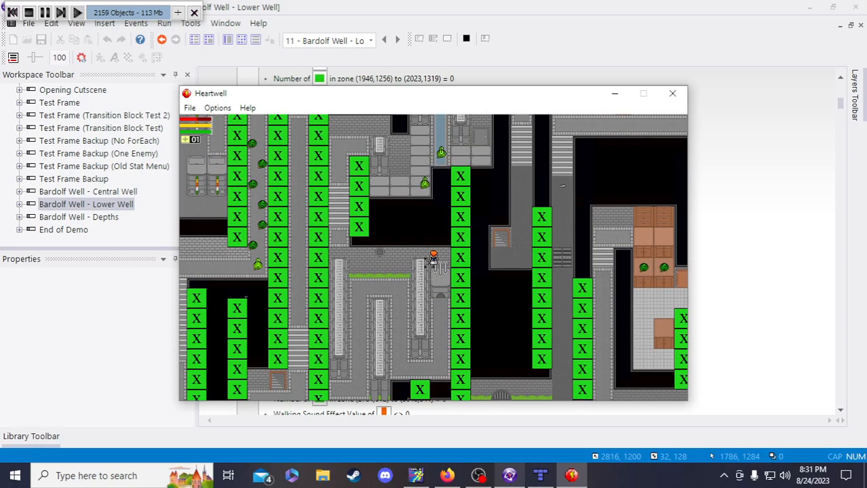
{"action": "key", "text": "s"}
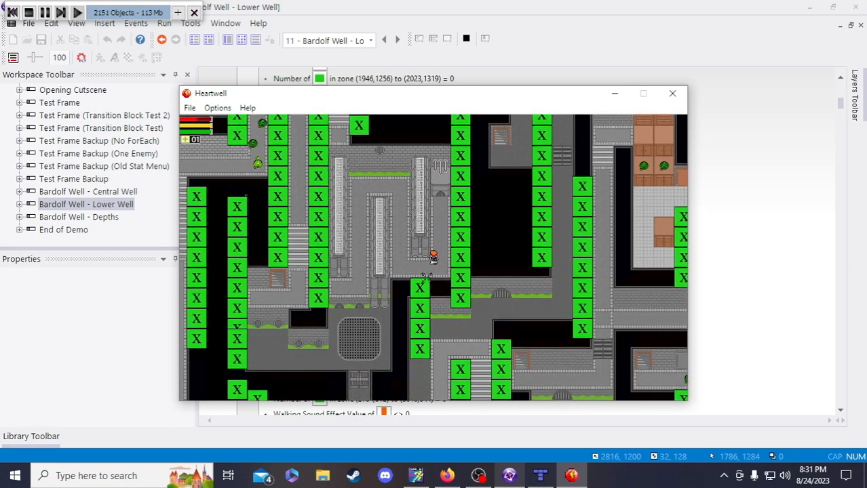
{"action": "key", "text": "w"}
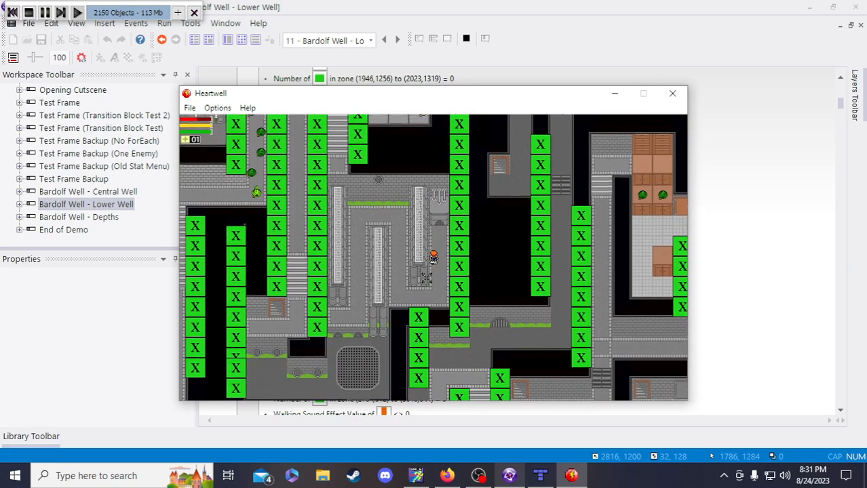
{"action": "key", "text": "w"}
{"action": "key", "text": "a"}
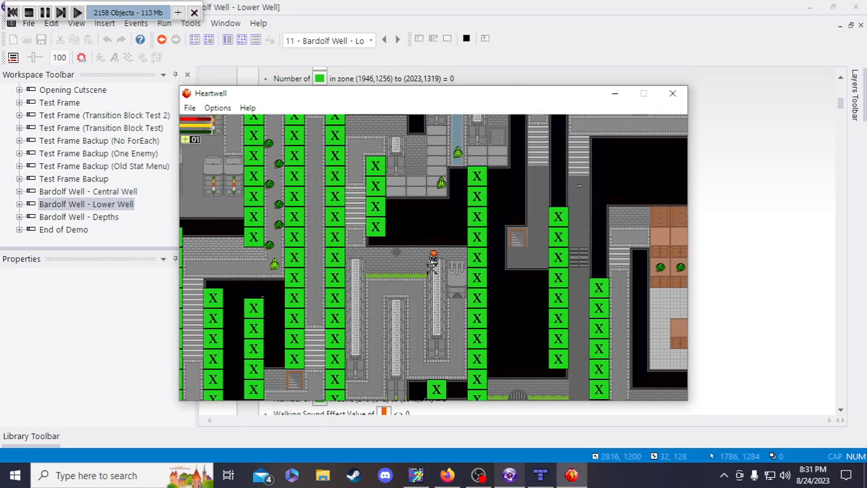
Test the walking sounds up and down the strip west of the easternmost pipe, between the brick wall and the floor
{"action": "key", "text": "a"}
{"action": "key", "text": "a"}
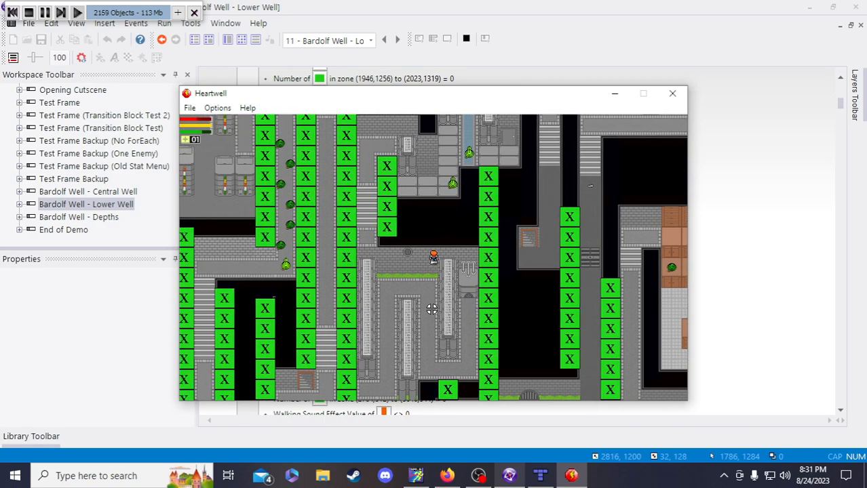
{"action": "key", "text": "s"}
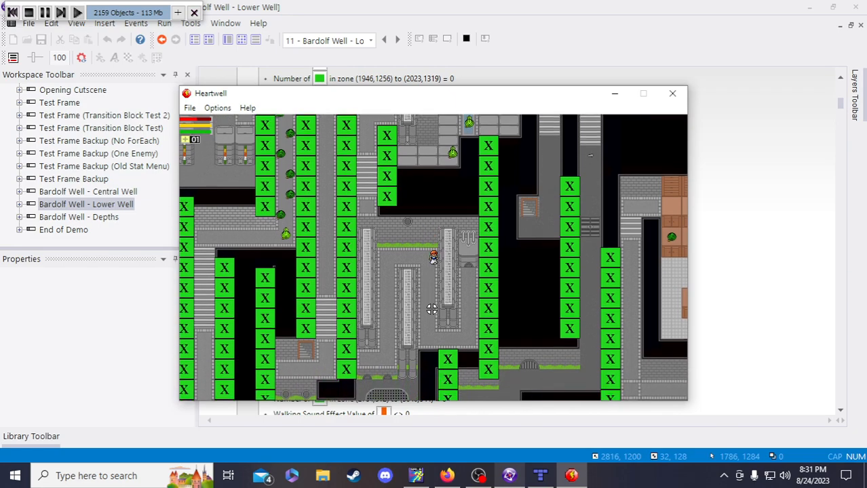
{"action": "key", "text": "w"}
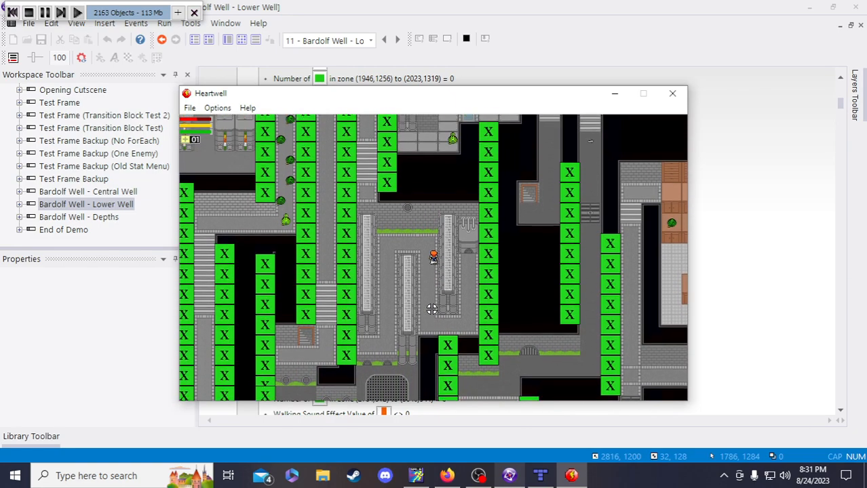
{"action": "key", "text": "s"}
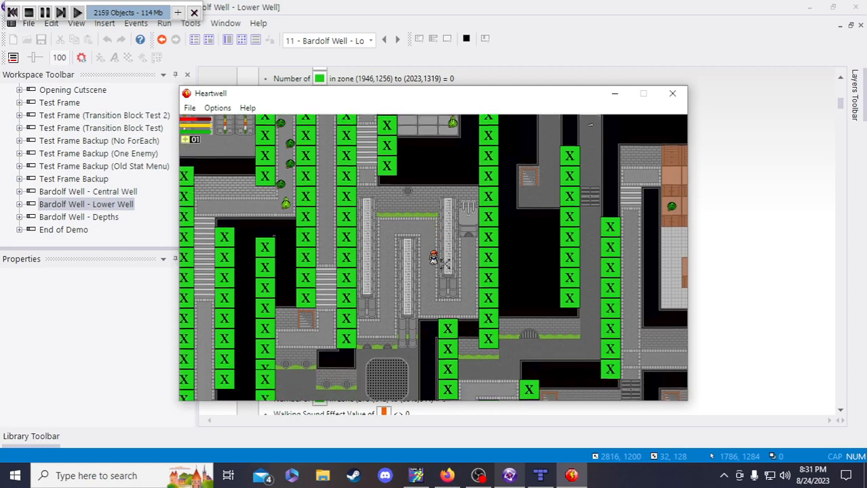
{"action": "key", "text": "w"}
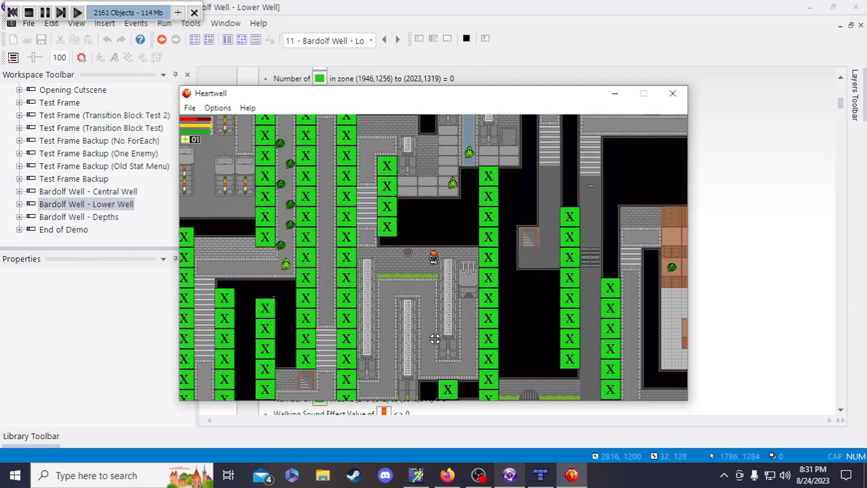
Walk down the strip west of the easternmost pipe, around its lower end, and up its east side to the brick wall
{"action": "key", "text": "s"}
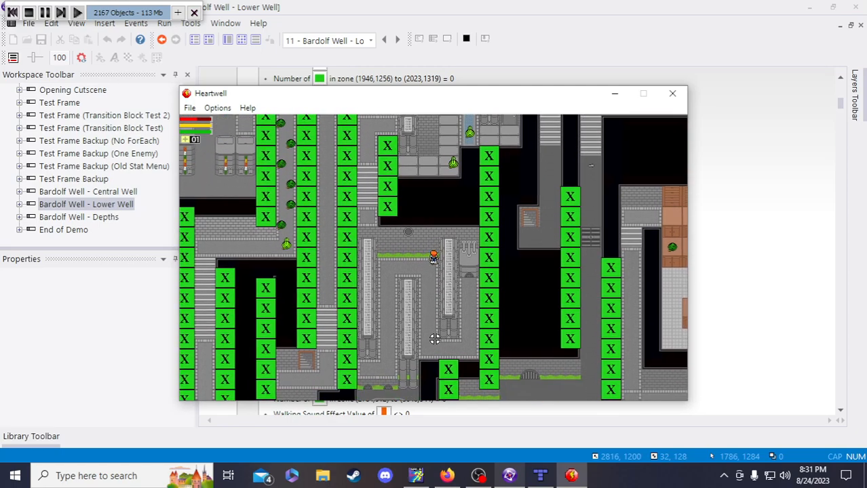
{"action": "key", "text": "s"}
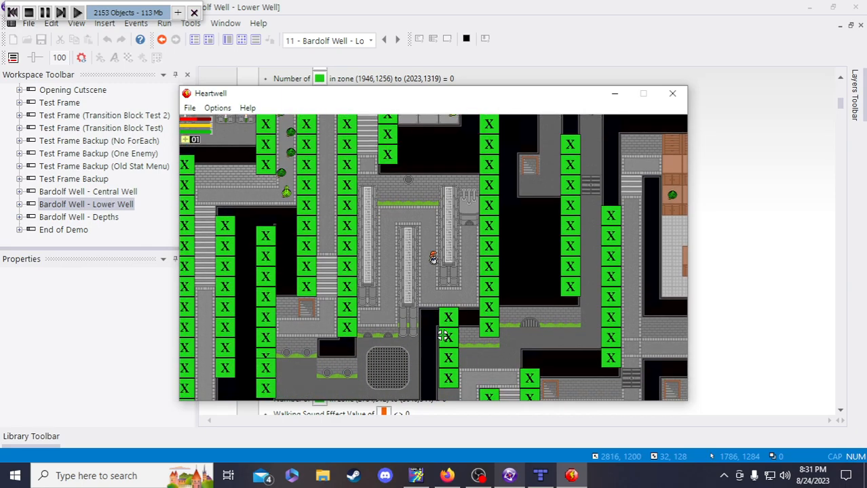
{"action": "key", "text": "s"}
{"action": "key", "text": "d"}
{"action": "key", "text": "w"}
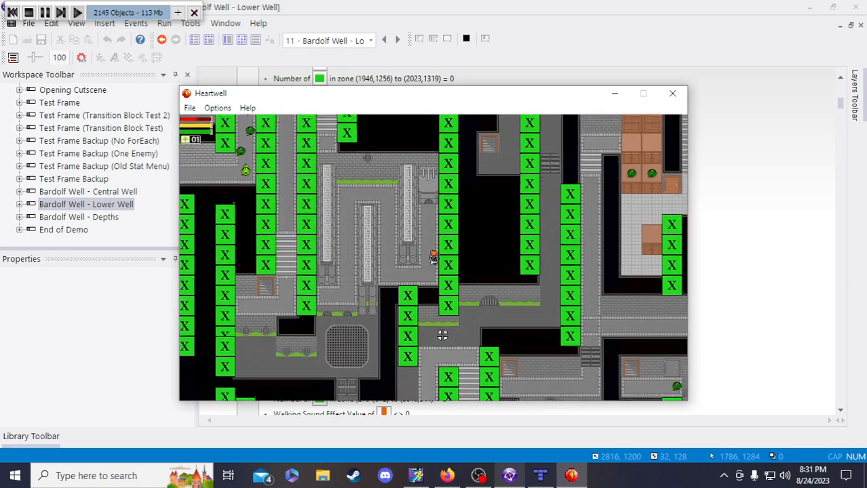
{"action": "key", "text": "a"}
{"action": "key", "text": "w"}
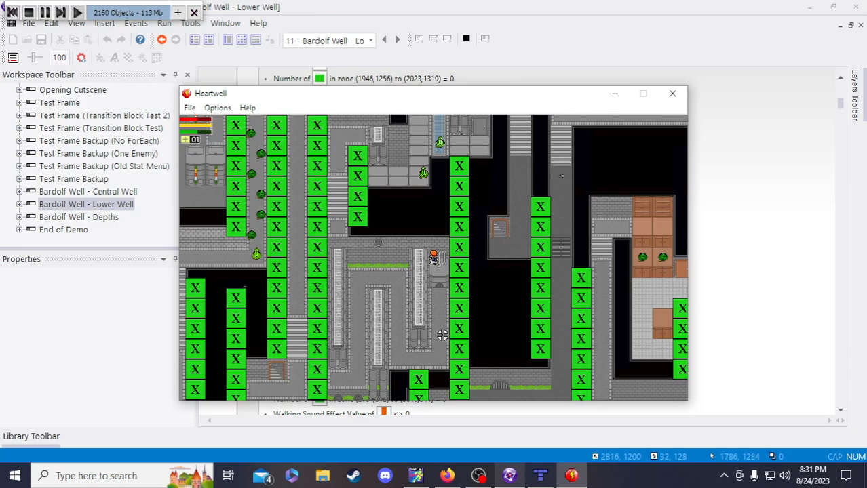
Test the walking sounds down over the easternmost pipe and across the middle pipe to its lower east edge
{"action": "key", "text": "s"}
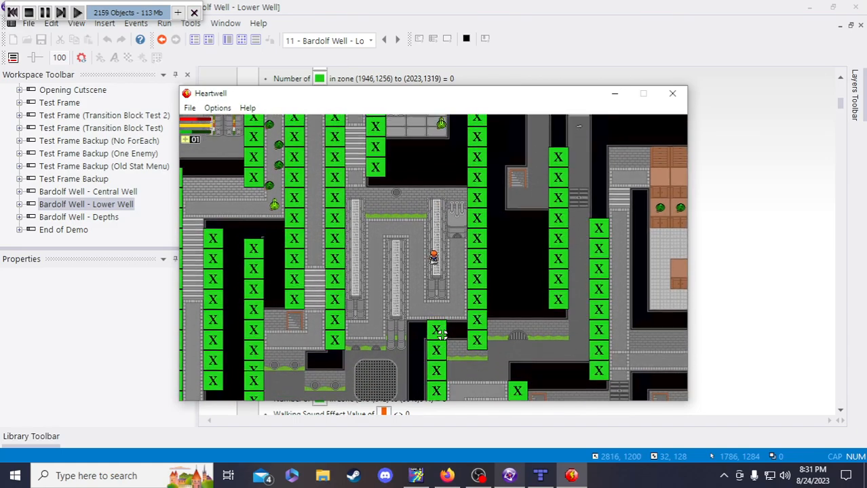
{"action": "key", "text": "s"}
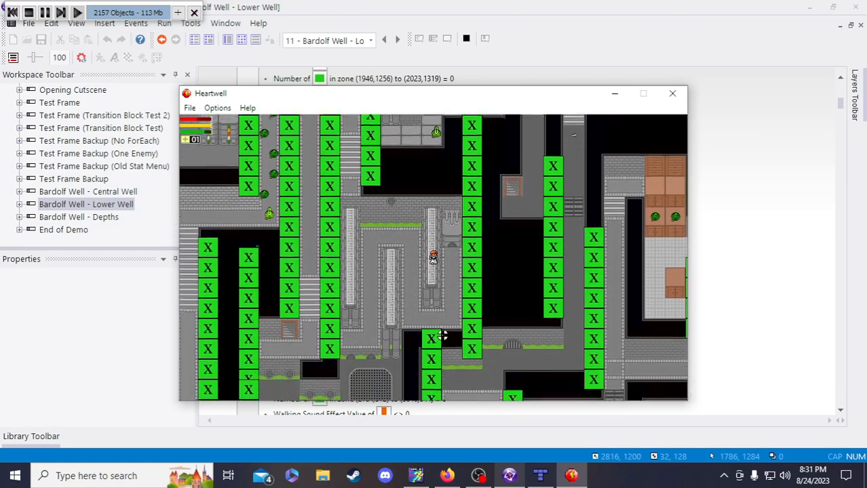
{"action": "key", "text": "a"}
{"action": "key", "text": "s"}
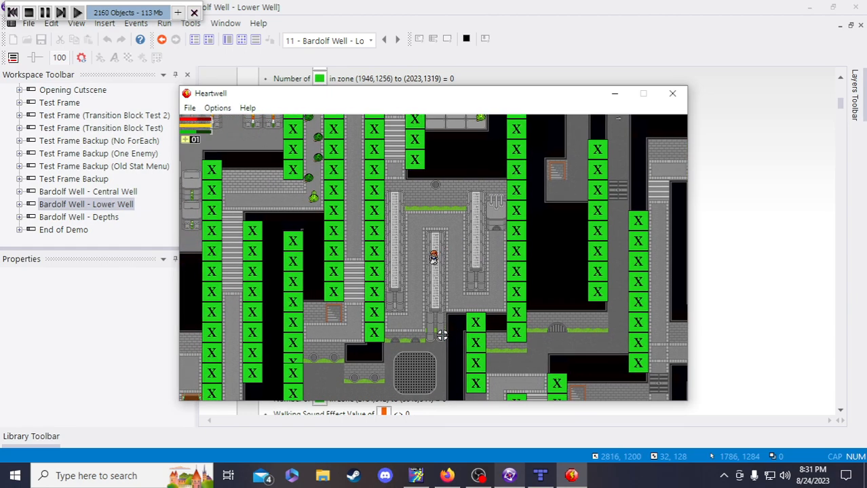
{"action": "key", "text": "d"}
{"action": "key", "text": "s"}
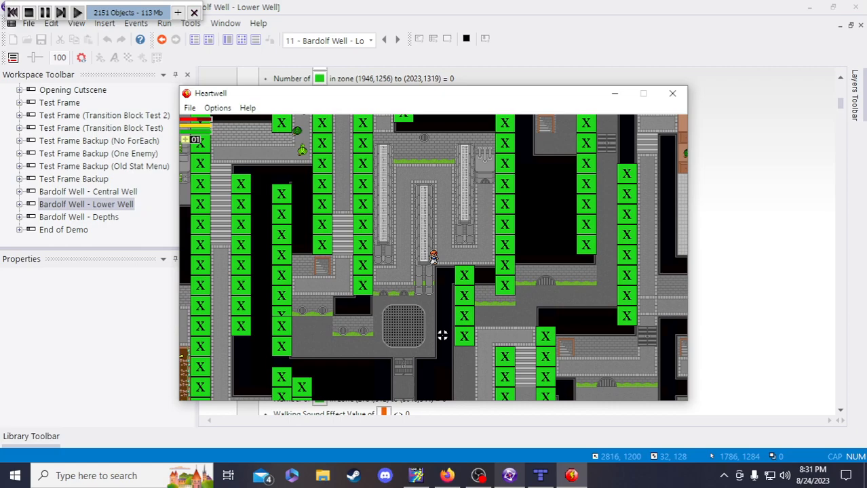
Walk from the middle pipe's lower end up along the easternmost pipe's east side and onto that pipe's upper end
{"action": "key", "text": "d"}
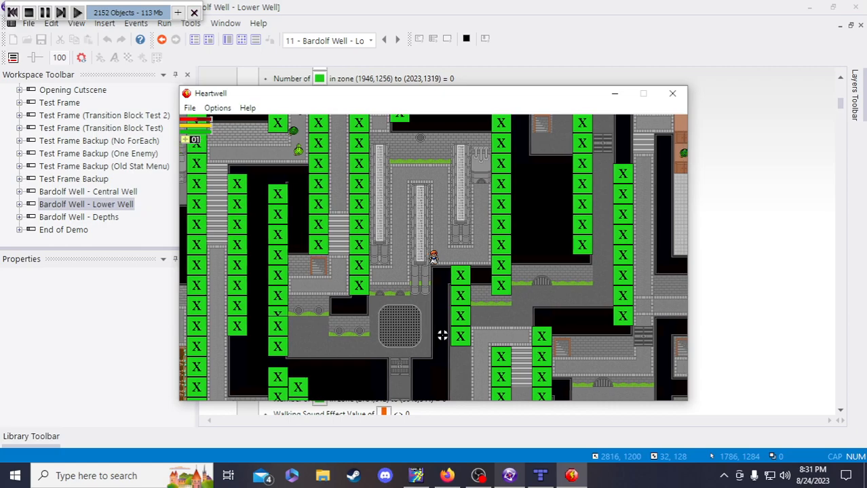
{"action": "key", "text": "d"}
{"action": "key", "text": "w"}
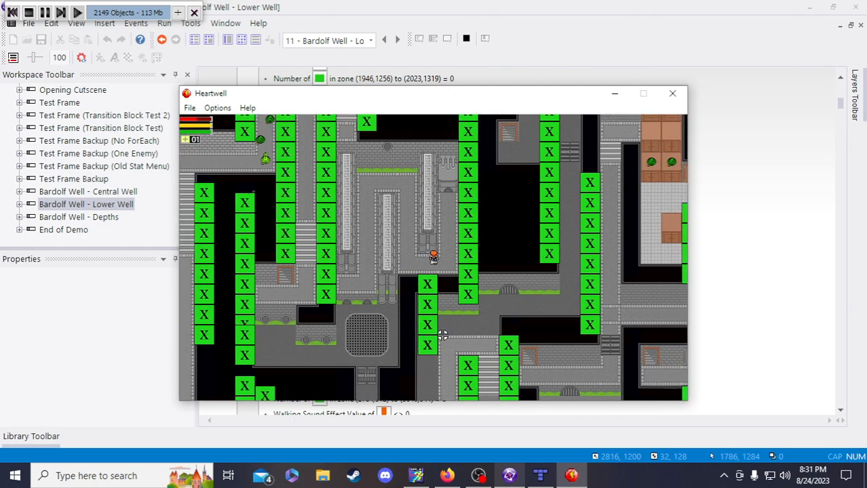
{"action": "key", "text": "w"}
{"action": "key", "text": "d"}
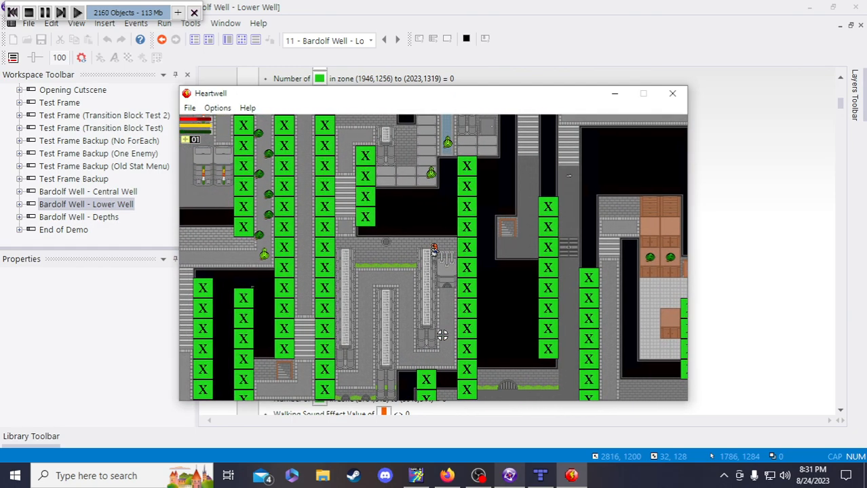
{"action": "key", "text": "s"}
{"action": "key", "text": "a"}
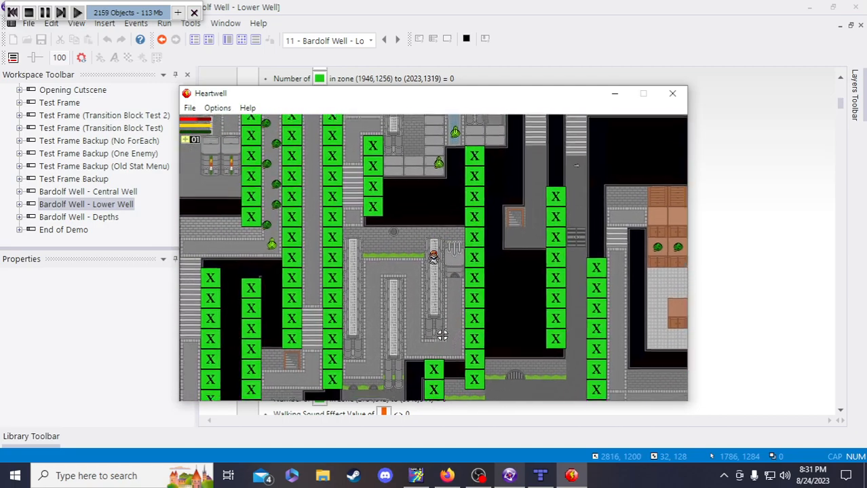
Cross to the middle pipe and test the walking sounds by moving up and down on it
{"action": "key", "text": "s"}
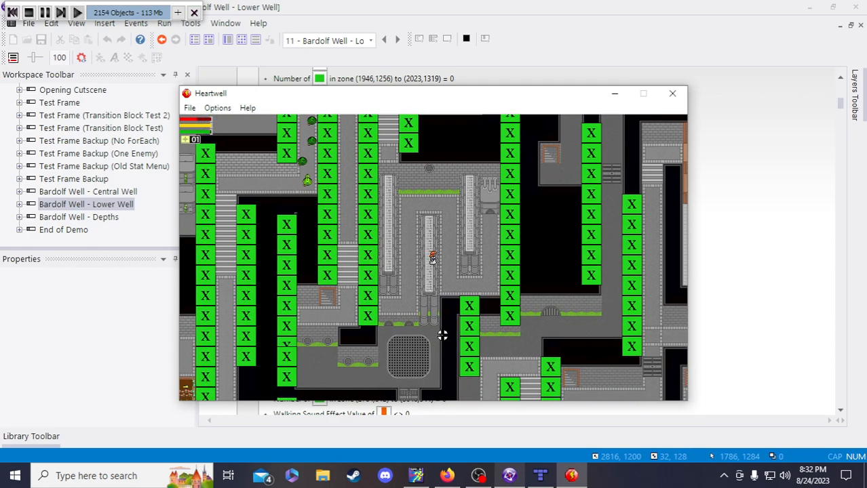
{"action": "key", "text": "a"}
{"action": "key", "text": "s"}
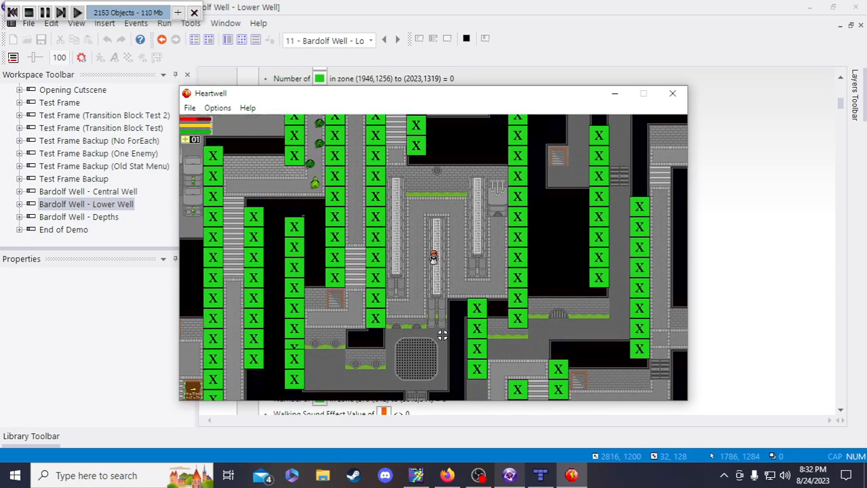
{"action": "key", "text": "w"}
{"action": "key", "text": "w"}
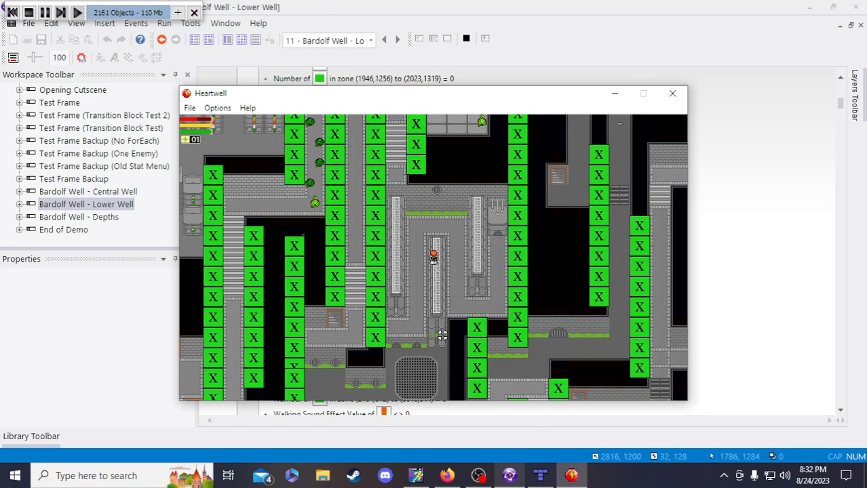
{"action": "key", "text": "s"}
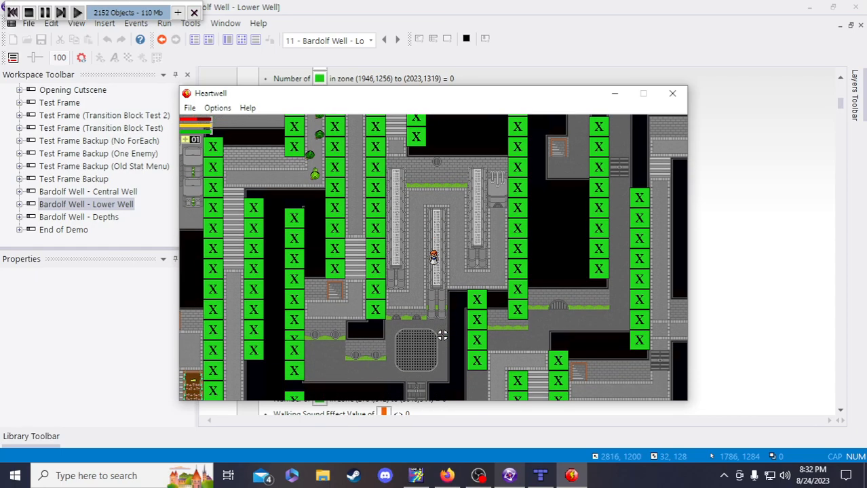
Walk the character down the central vertical pipe to its lower end, and back up to its top
{"action": "key", "text": "w"}
{"action": "key", "text": "s"}
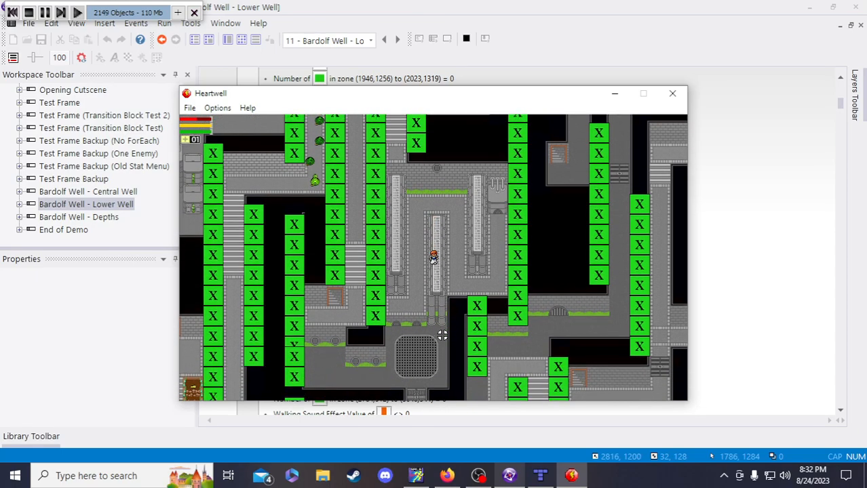
{"action": "key", "text": "d"}
{"action": "key", "text": "s"}
{"action": "key", "text": "s"}
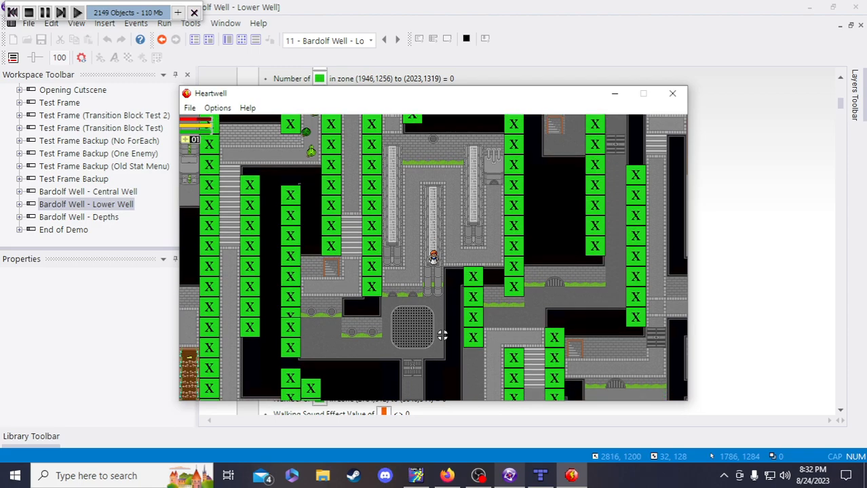
{"action": "key", "text": "a"}
{"action": "key", "text": "w"}
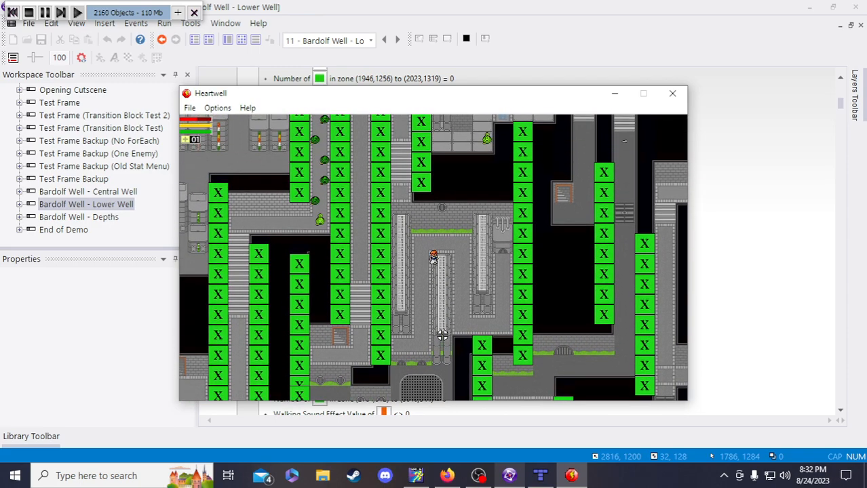
Walk the character down the left side of the central pipe and onto its lower end
{"action": "key", "text": "s"}
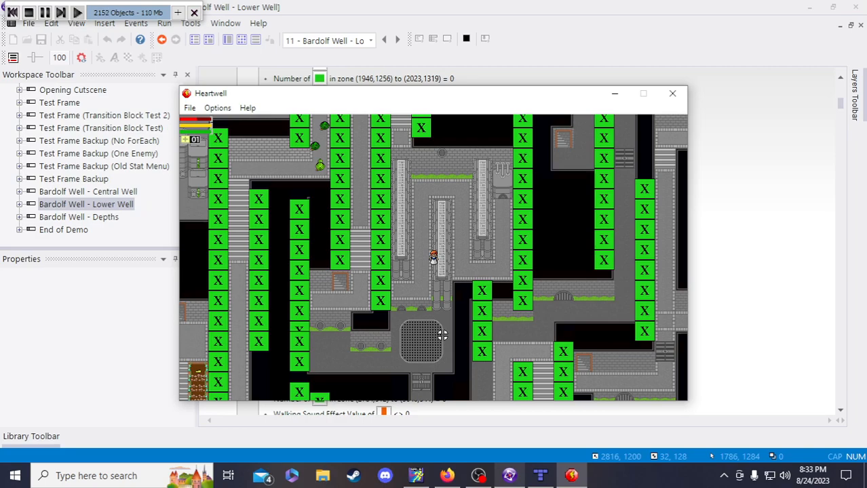
{"action": "key", "text": "s"}
{"action": "key", "text": "s"}
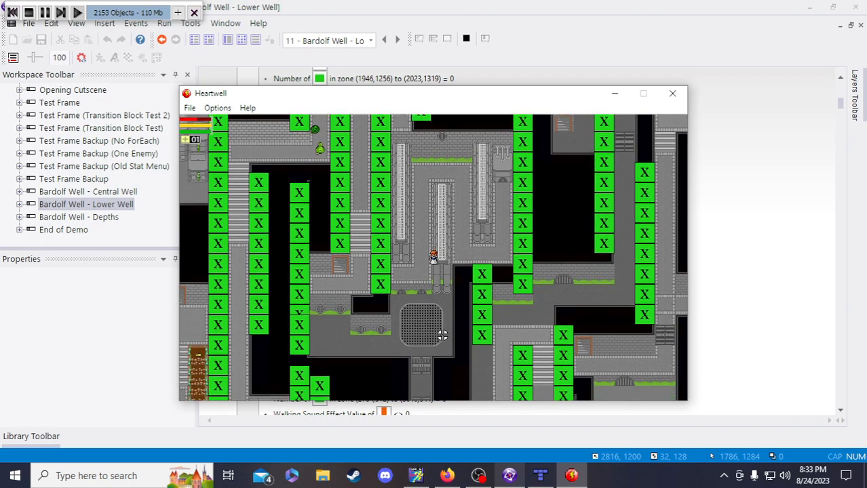
{"action": "key", "text": "d"}
{"action": "key", "text": "s"}
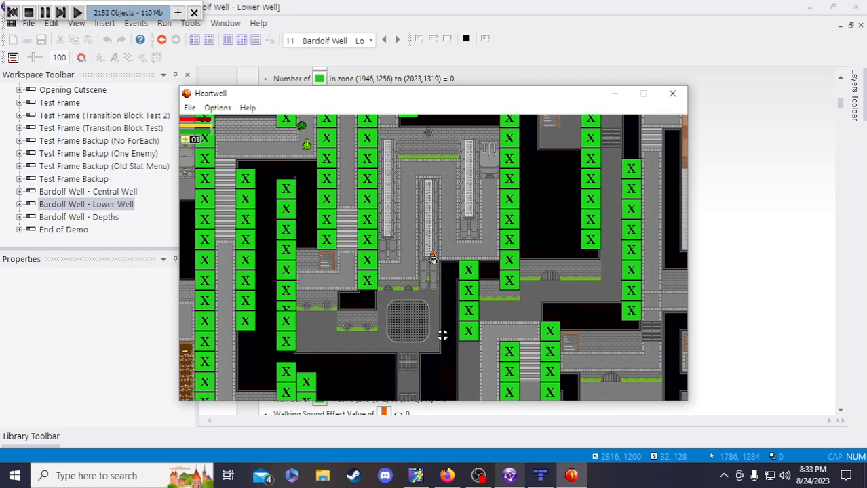
Move the character back and forth over the central pipe's lower fittings, ending on the floor to their left
{"action": "key", "text": "a"}
{"action": "key", "text": "d"}
{"action": "key", "text": "s"}
{"action": "key", "text": "d"}
{"action": "key", "text": "a"}
{"action": "key", "text": "w"}
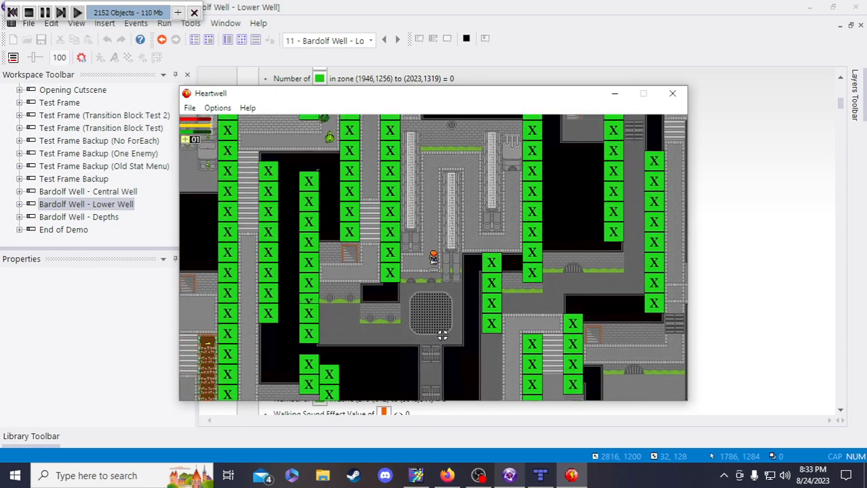
Walk the character around the central pipe's top and below the right-hand pipe into the alcove with the forked pipes
{"action": "key", "text": "w"}
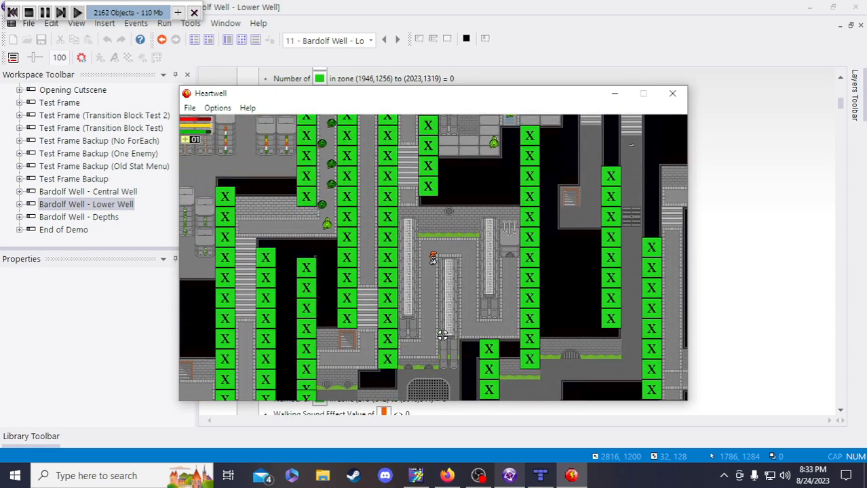
{"action": "key", "text": "d"}
{"action": "key", "text": "s"}
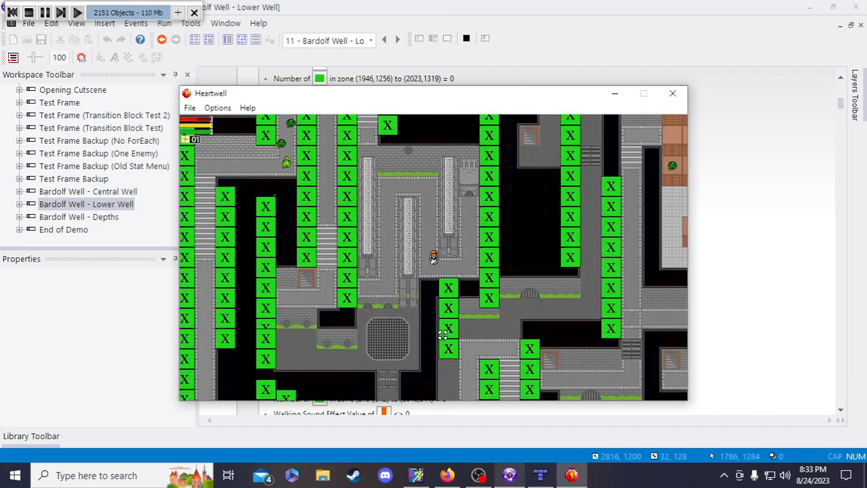
{"action": "key", "text": "d"}
{"action": "key", "text": "w"}
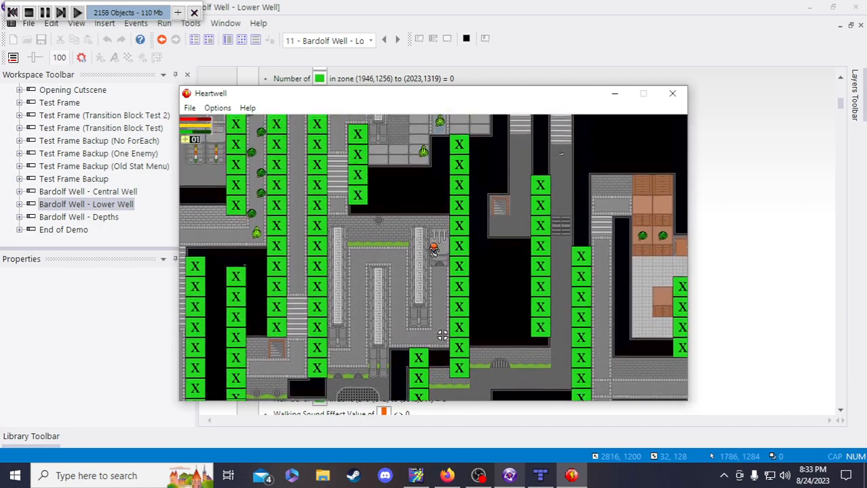
{"action": "key", "text": "w"}
{"action": "key", "text": "a"}
{"action": "key", "text": "w"}
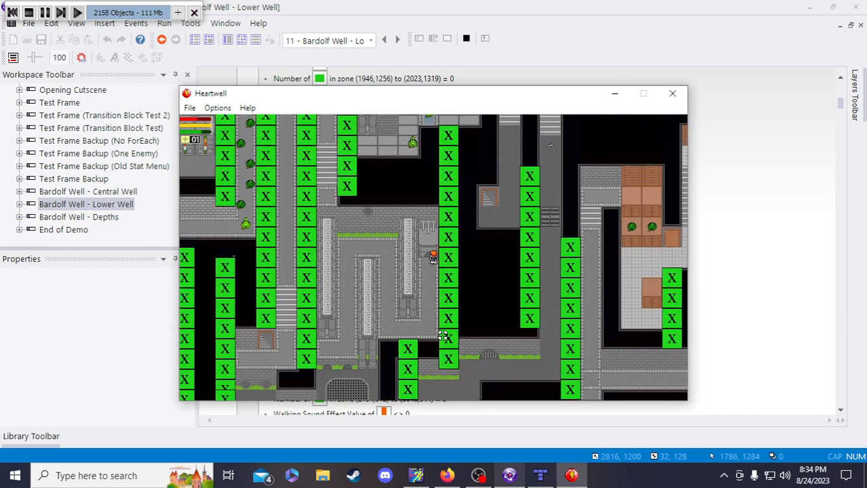
Walk the character to the left-hand pipe's lower end and back to the upper part of the central pipe
{"action": "key", "text": "a"}
{"action": "key", "text": "s"}
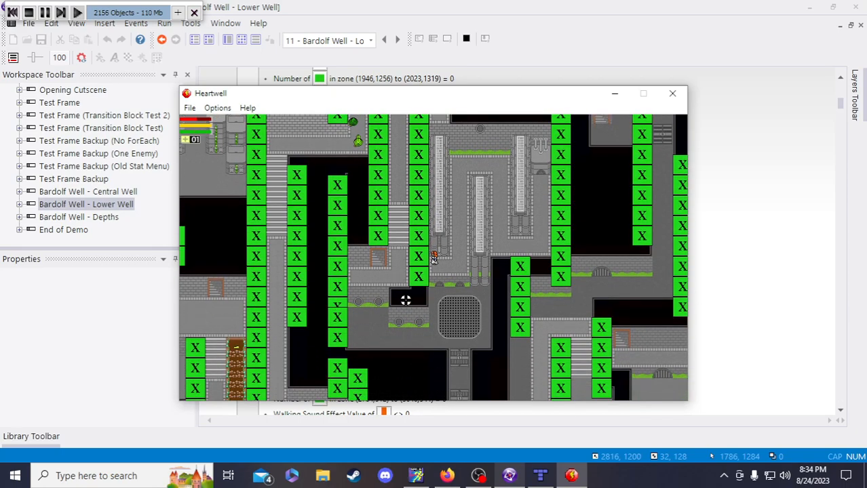
{"action": "key", "text": "w"}
{"action": "key", "text": "d"}
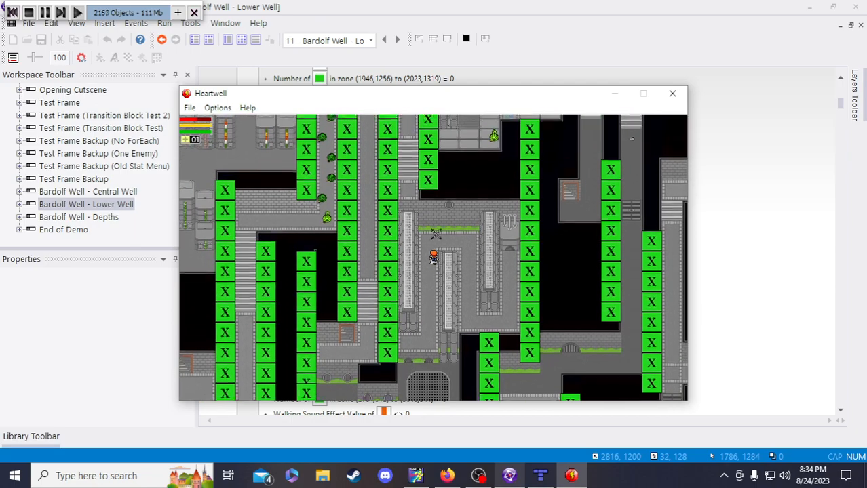
{"action": "key", "text": "s"}
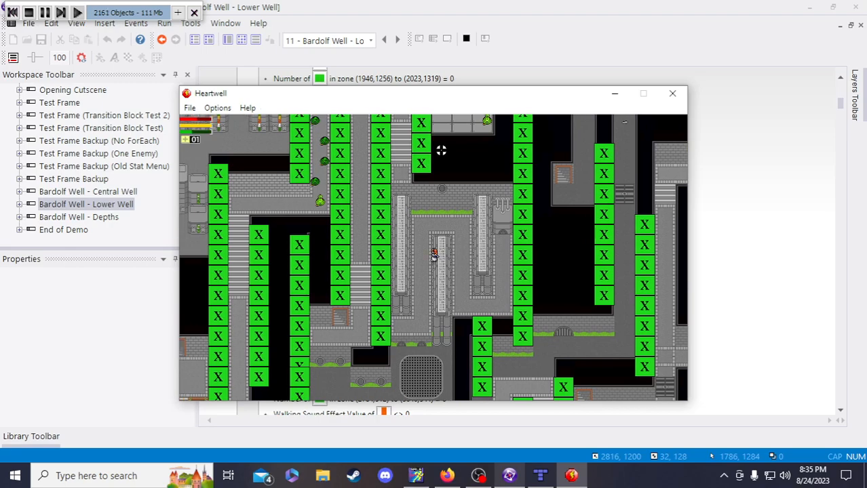
Walk the character past the left-hand pipe and up the stairs to the short pipe in the room above
{"action": "key", "text": "Up"}
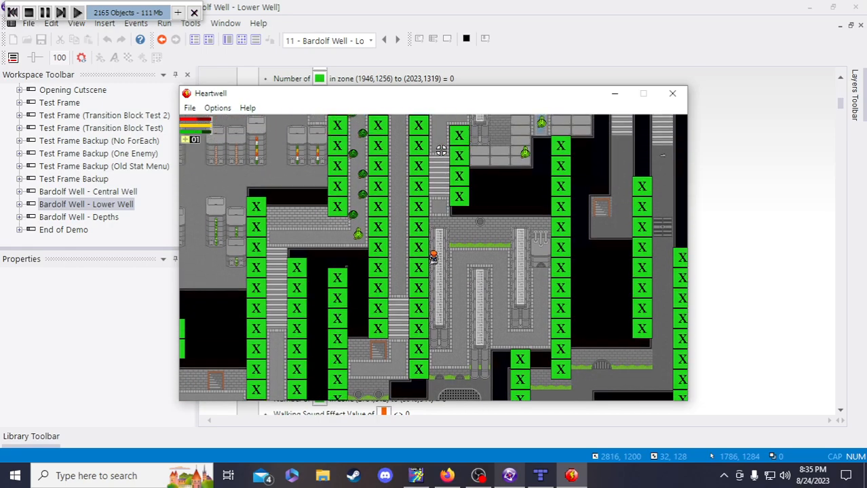
{"action": "key", "text": "Up"}
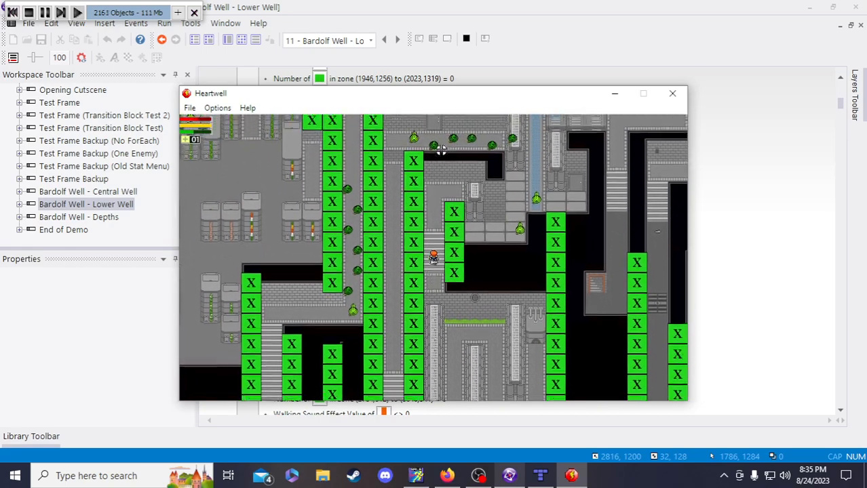
{"action": "key", "text": "Right"}
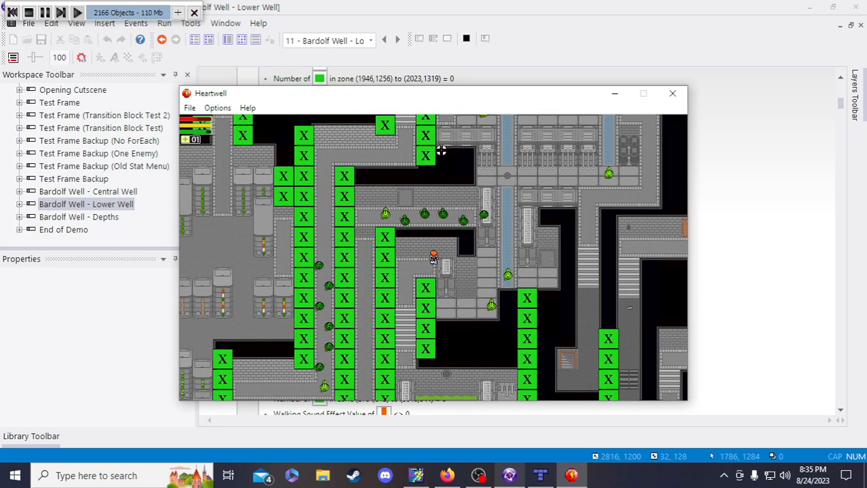
{"action": "key", "text": "Right"}
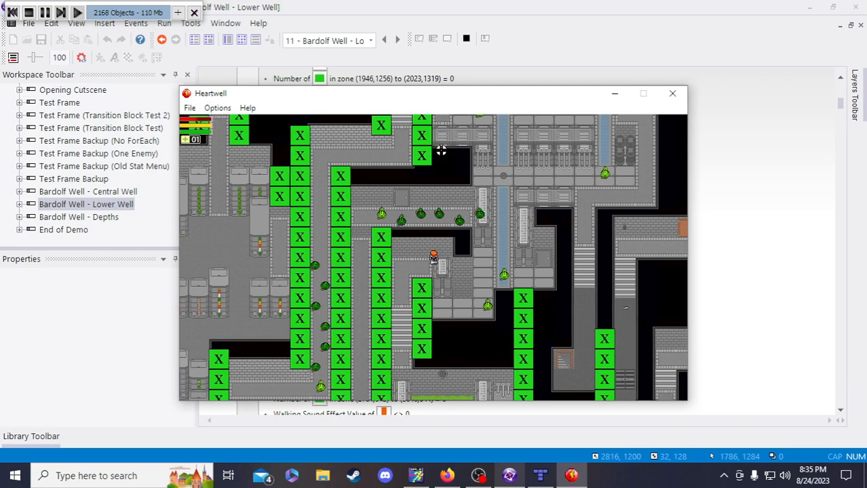
Test the character's movement around the top of the short pipe from the left, above and right
{"action": "key", "text": "Left"}
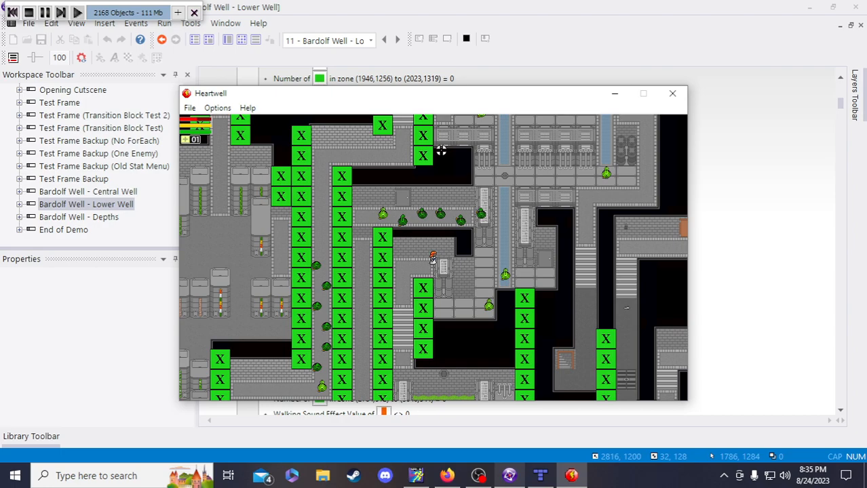
{"action": "key", "text": "Down"}
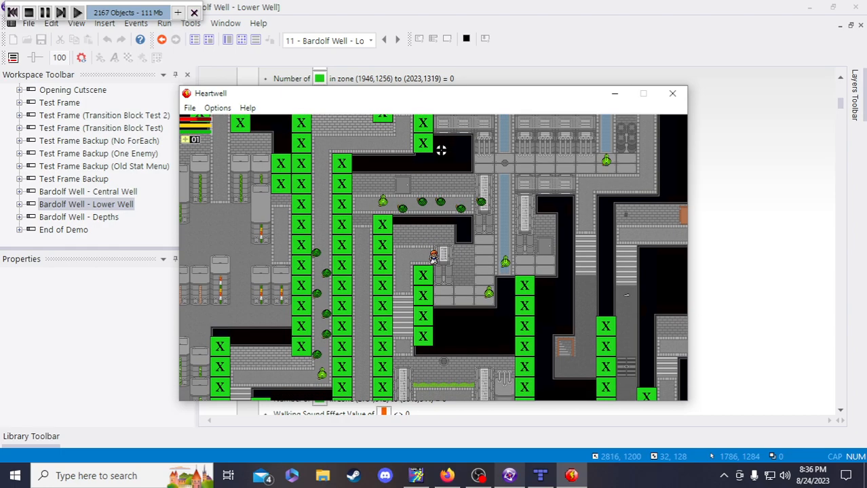
{"action": "key", "text": "Up"}
{"action": "key", "text": "Left"}
{"action": "key", "text": "Right"}
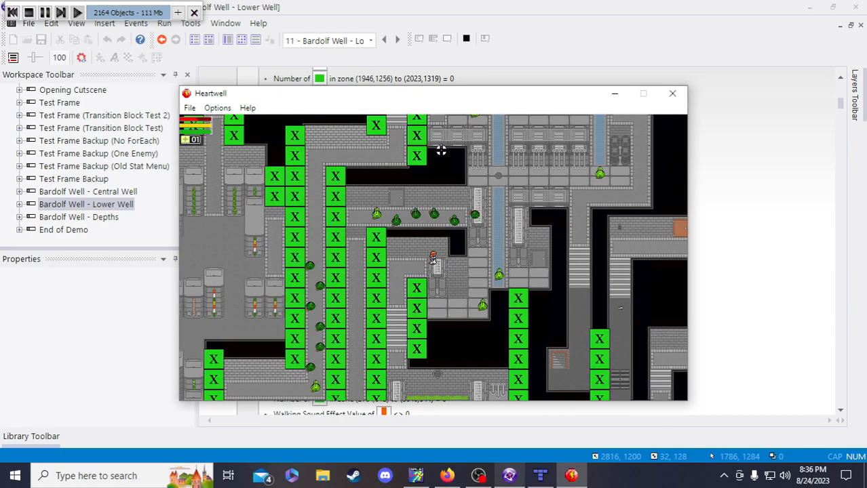
{"action": "key", "text": "Right"}
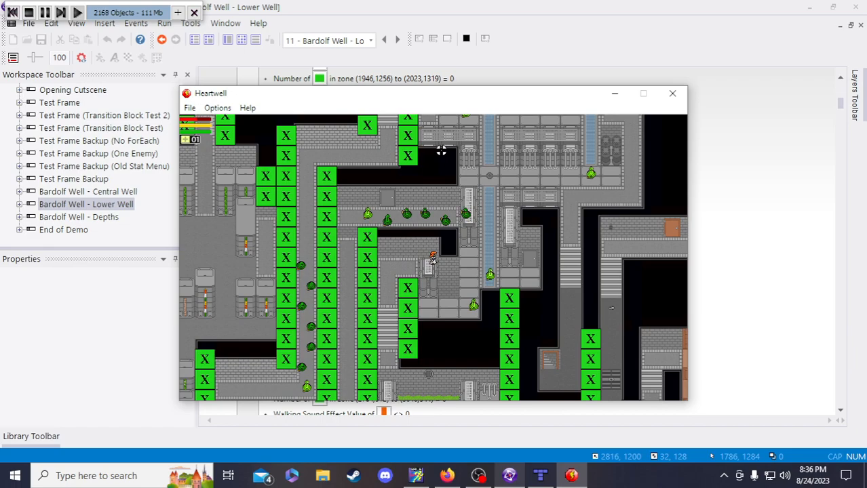
{"action": "key", "text": "Left"}
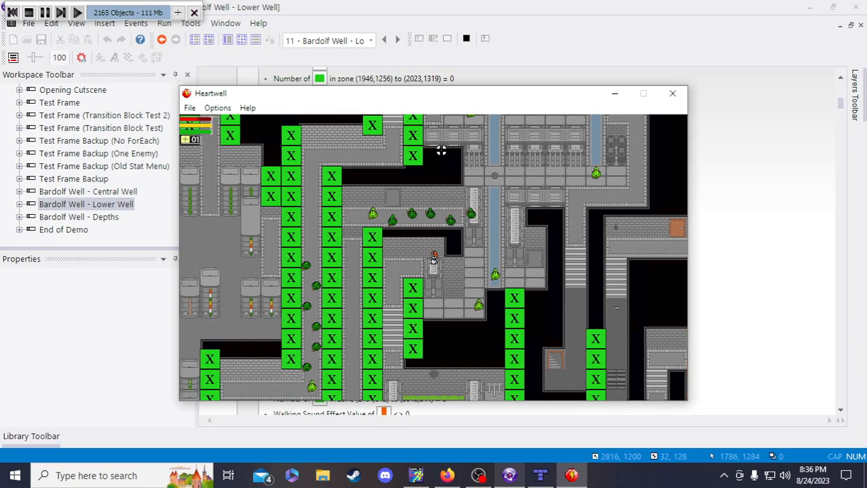
{"action": "key", "text": "Left"}
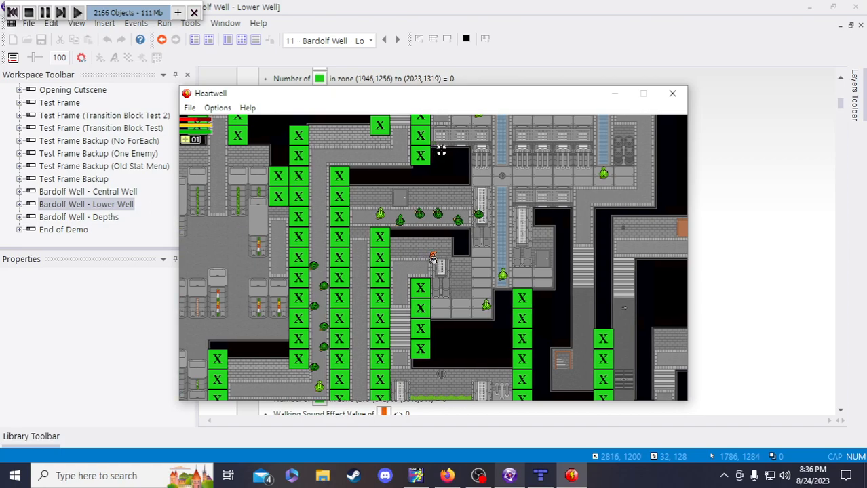
Repeatedly move the character left and right across the top edge of the short pipe
{"action": "key", "text": "Left"}
{"action": "key", "text": "Right"}
{"action": "key", "text": "Left"}
{"action": "key", "text": "Right"}
{"action": "key", "text": "Left"}
{"action": "key", "text": "Right"}
{"action": "key", "text": "Right"}
{"action": "key", "text": "Left"}
{"action": "key", "text": "Right"}
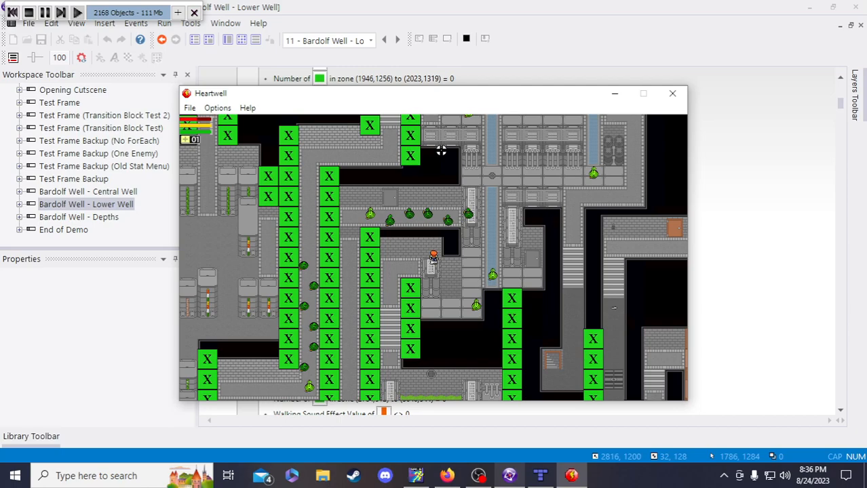
{"action": "key", "text": "Left"}
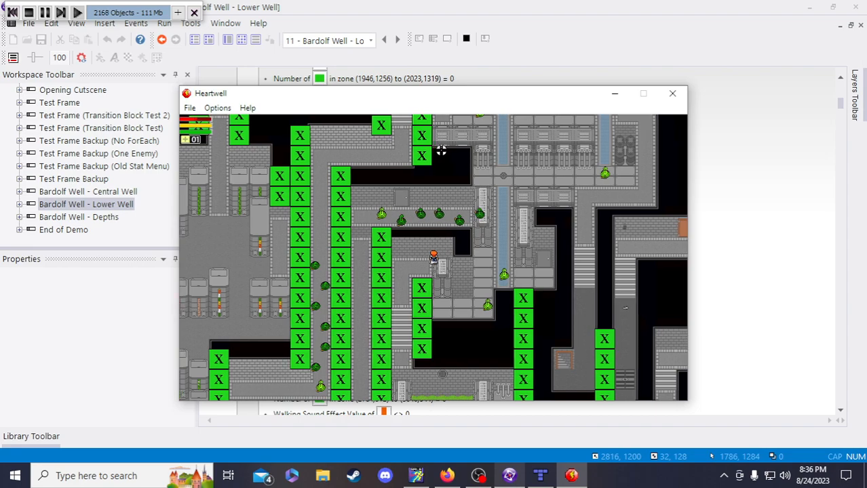
{"action": "key", "text": "Right"}
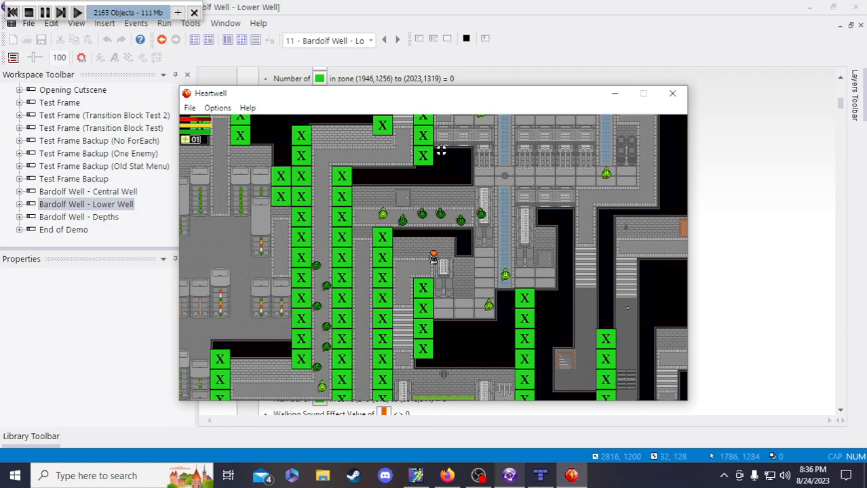
Walk the character around the short pipe's right side and down to the tiled floor below it
{"action": "key", "text": "Down"}
{"action": "key", "text": "Up"}
{"action": "key", "text": "Right"}
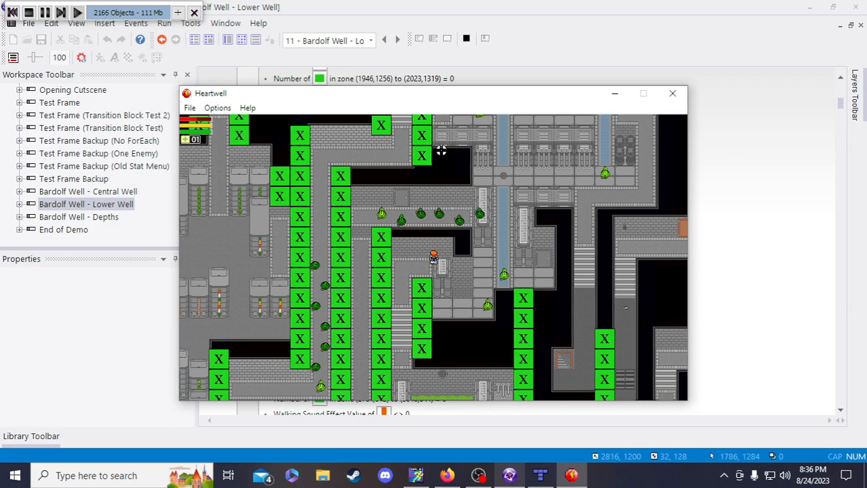
{"action": "key", "text": "Right"}
{"action": "key", "text": "Down"}
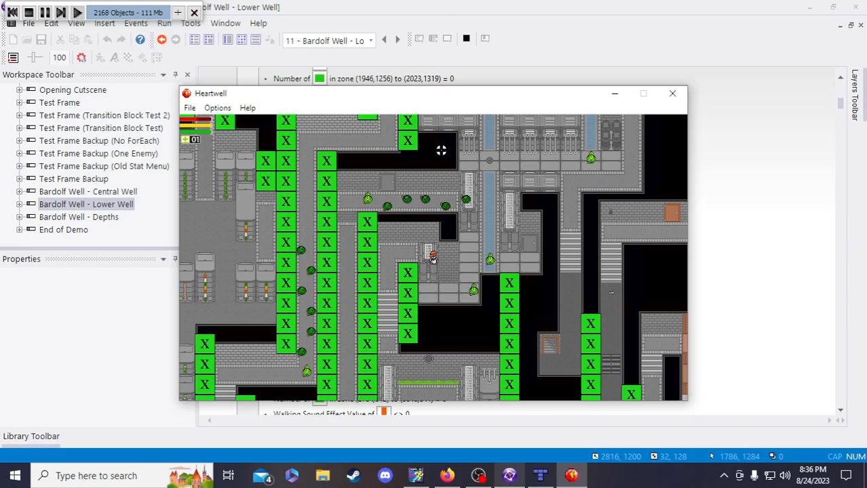
{"action": "key", "text": "Down"}
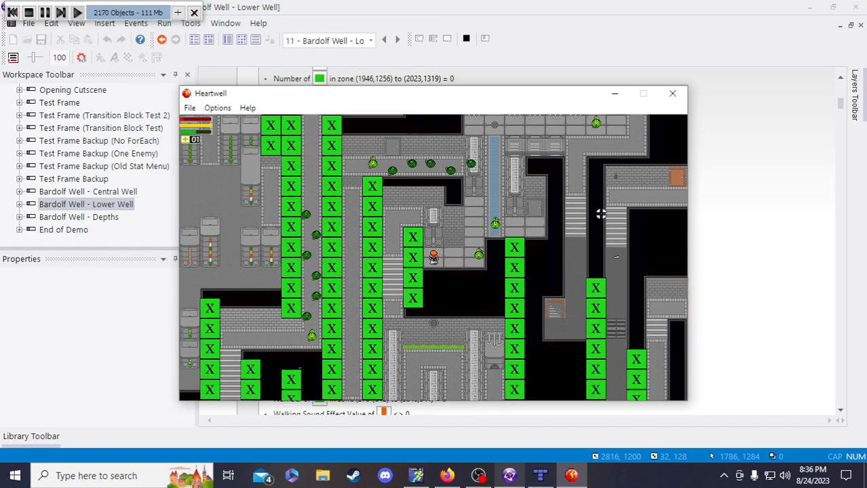
Clear the slimes on the tiled floor and in the water channel while moving up the tiled walkway
{"action": "key", "text": "Up"}
{"action": "key", "text": "Left"}
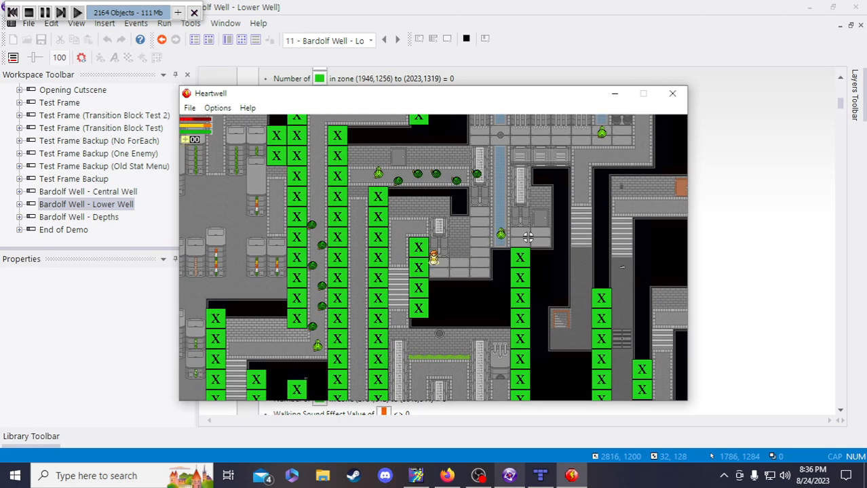
{"action": "key", "text": "Right"}
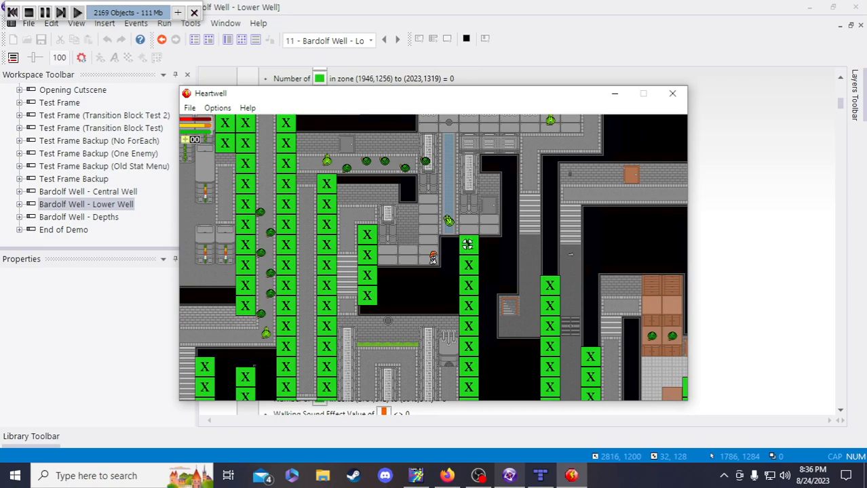
{"action": "key", "text": "Up"}
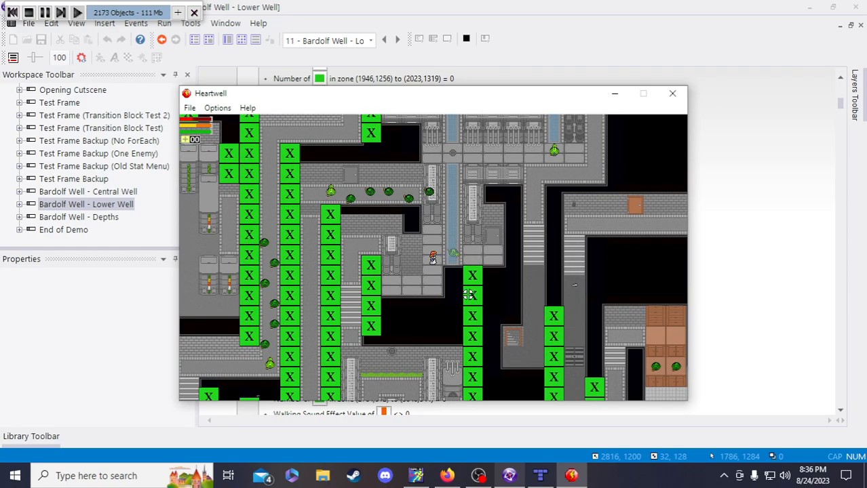
{"action": "key", "text": "Up"}
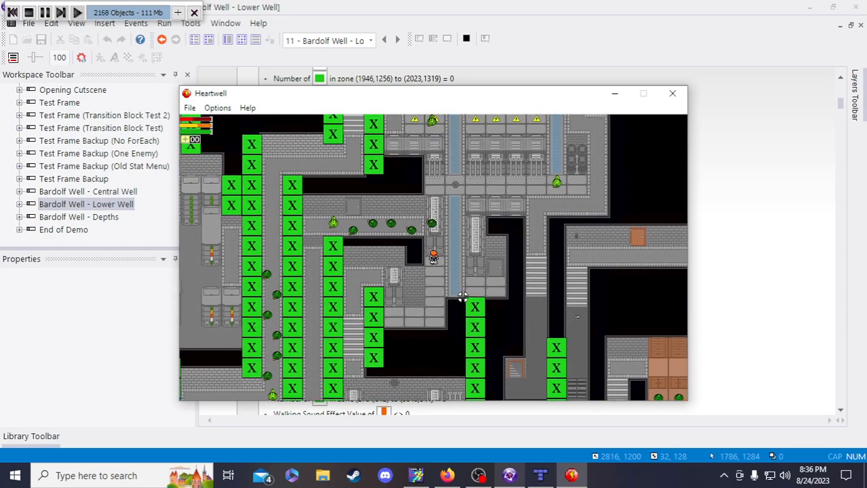
Move the character from the tiled walkway into the water channel and up along it
{"action": "key", "text": "Down"}
{"action": "key", "text": "Right"}
{"action": "key", "text": "Left"}
{"action": "key", "text": "Up"}
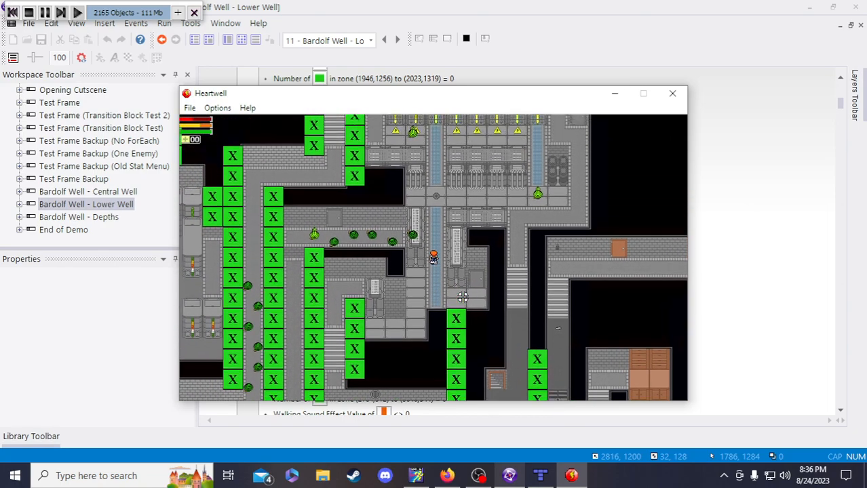
Walk the character up and down the water channel, through the rows of machines with yellow warning signs
{"action": "key", "text": "Up"}
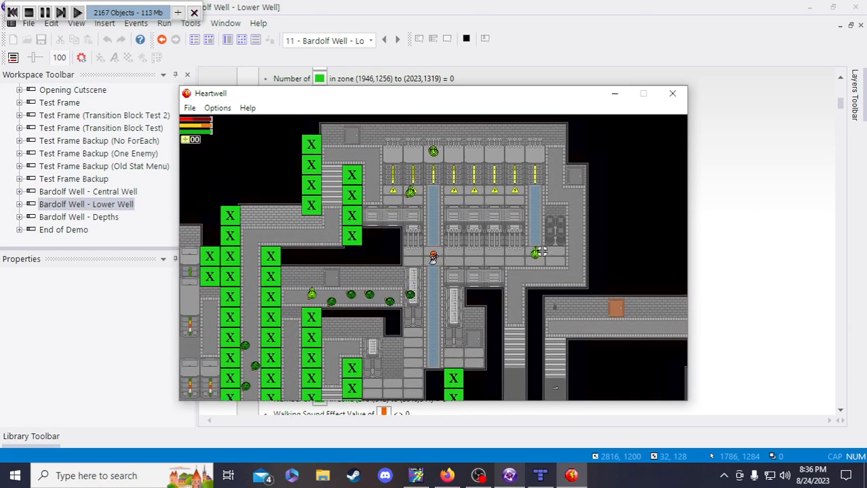
{"action": "key", "text": "Down"}
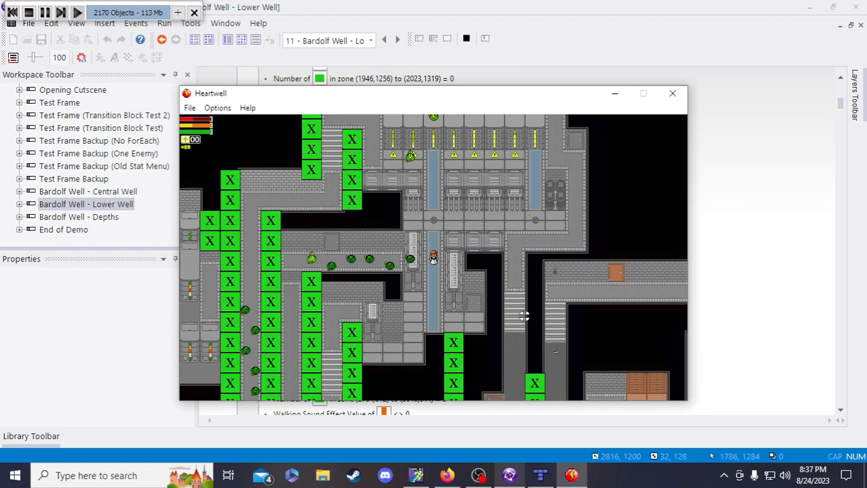
{"action": "key", "text": "Up"}
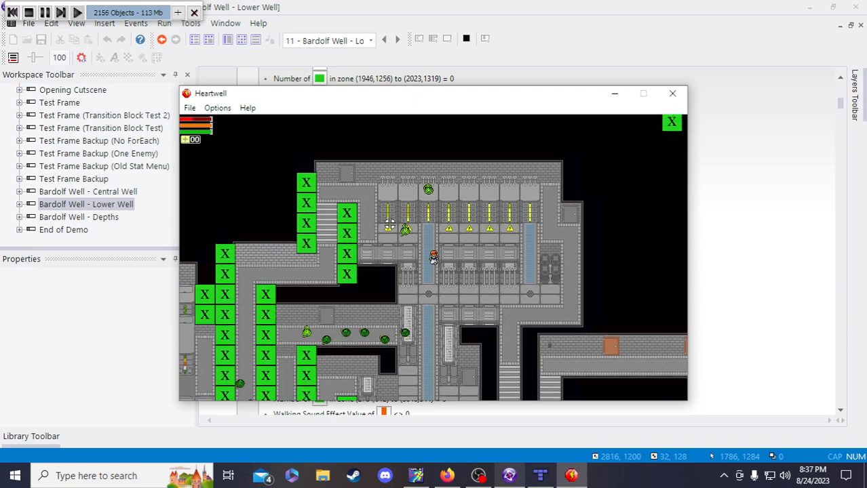
{"action": "key", "text": "s"}
{"action": "key", "text": "a"}
{"action": "key", "text": "w"}
{"action": "key", "text": "w"}
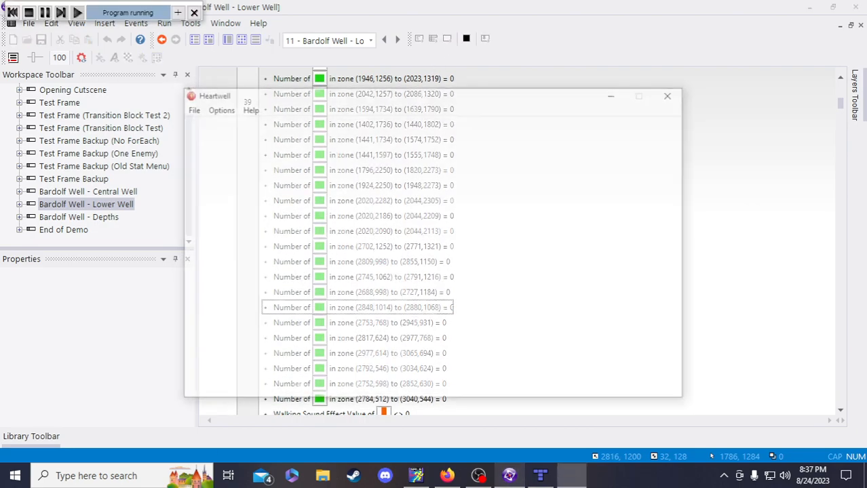
After restarting the run, walk the character across the black area and through the gap in the green blocks into the garden room
{"action": "key", "text": "d"}
{"action": "key", "text": "w"}
{"action": "key", "text": "w"}
{"action": "key", "text": "d"}
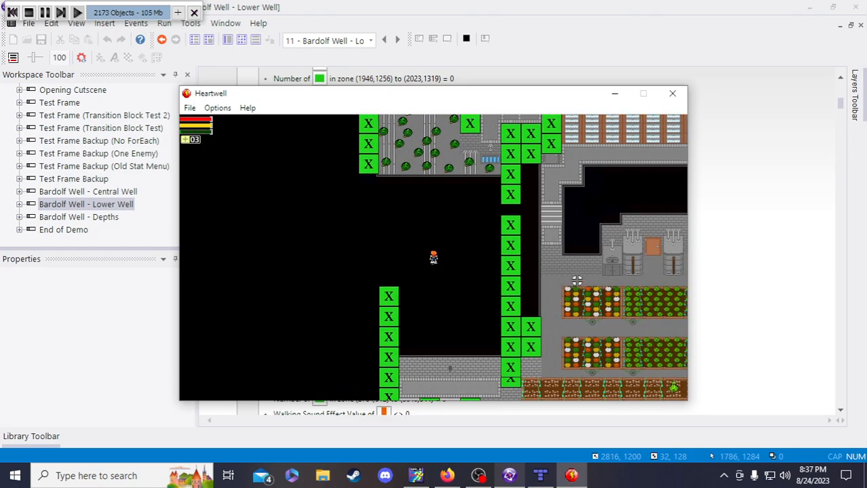
{"action": "key", "text": "d"}
{"action": "key", "text": "w"}
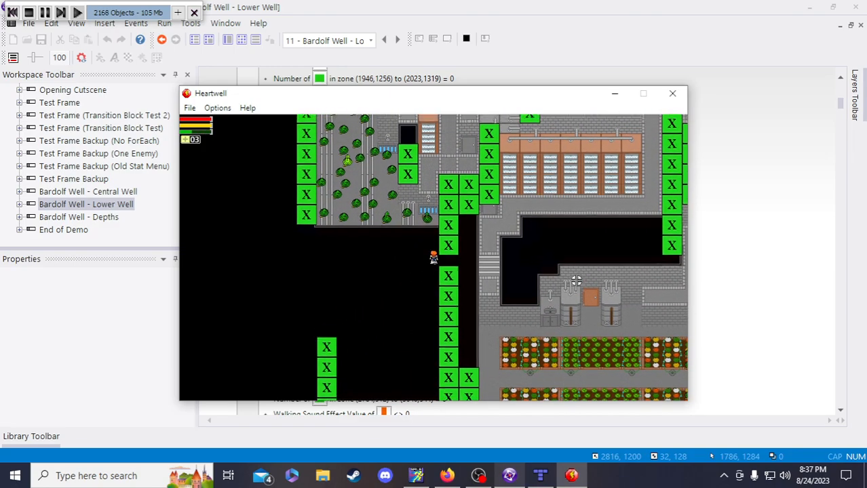
{"action": "key", "text": "s"}
{"action": "key", "text": "d"}
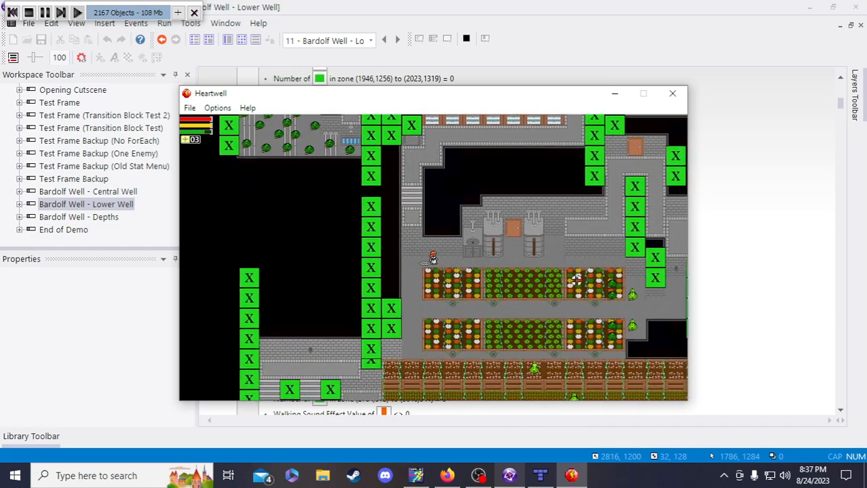
Walk the character over the tank beside the sink and along the wall above the vegetable beds
{"action": "key", "text": "d"}
{"action": "key", "text": "w"}
{"action": "key", "text": "d"}
{"action": "key", "text": "w"}
{"action": "key", "text": "a"}
{"action": "key", "text": "d"}
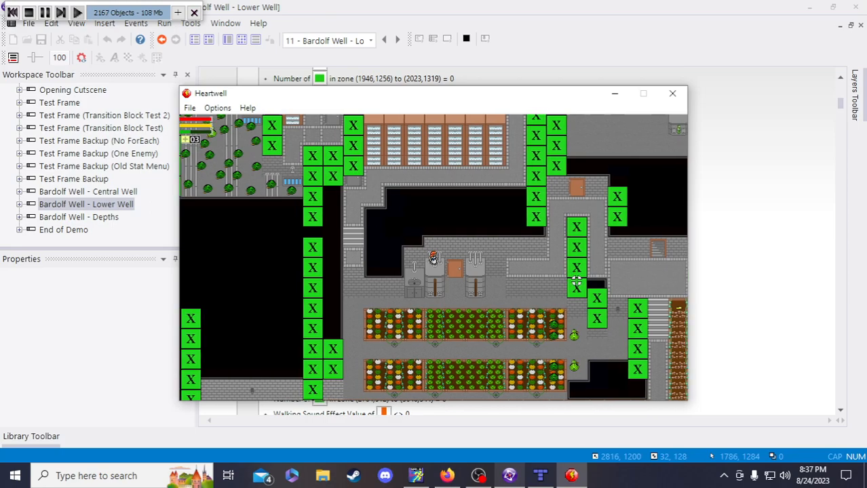
{"action": "key", "text": "a"}
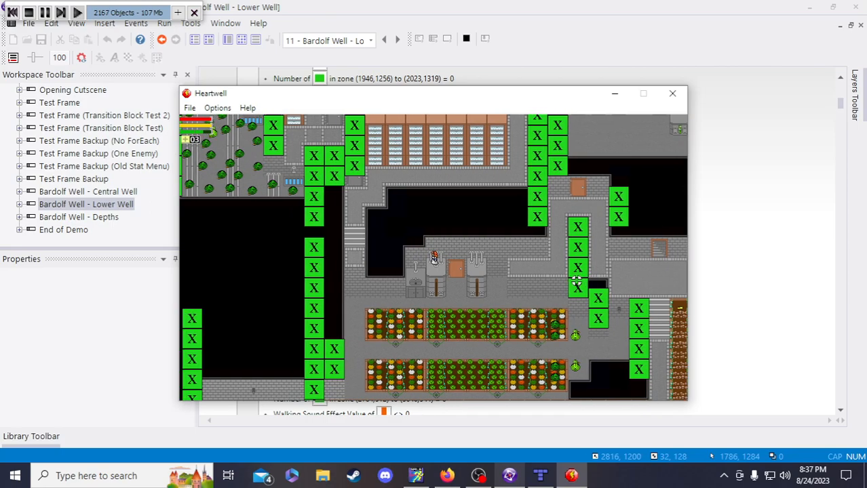
{"action": "key", "text": "d"}
{"action": "key", "text": "w"}
{"action": "key", "text": "s"}
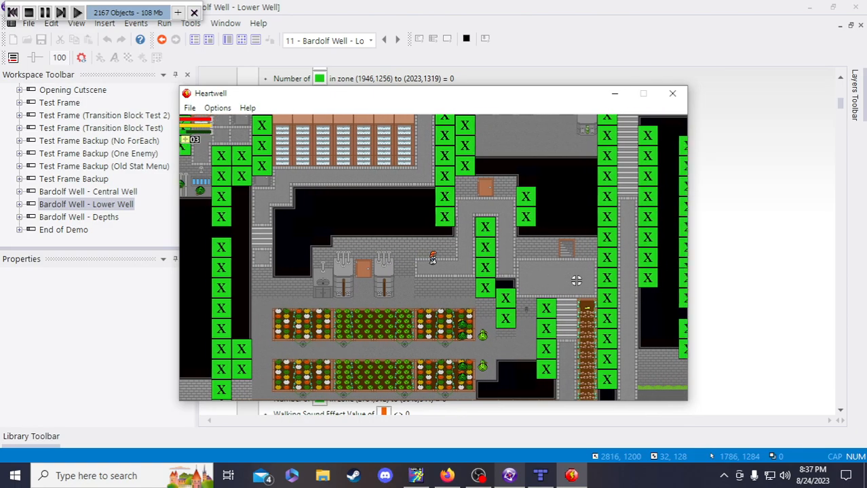
Walk the character down past the crop fields, along the mossy drain corridor and up to the round floor grate
{"action": "key", "text": "d"}
{"action": "key", "text": "w"}
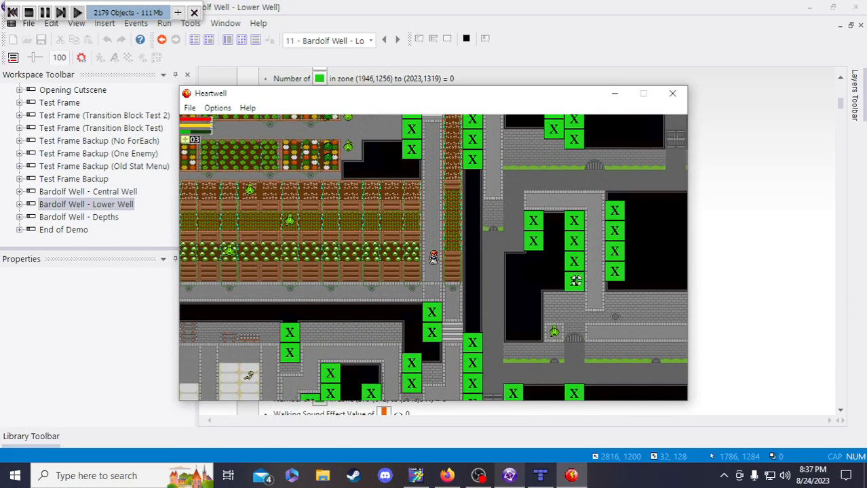
{"action": "key", "text": "w"}
{"action": "key", "text": "d"}
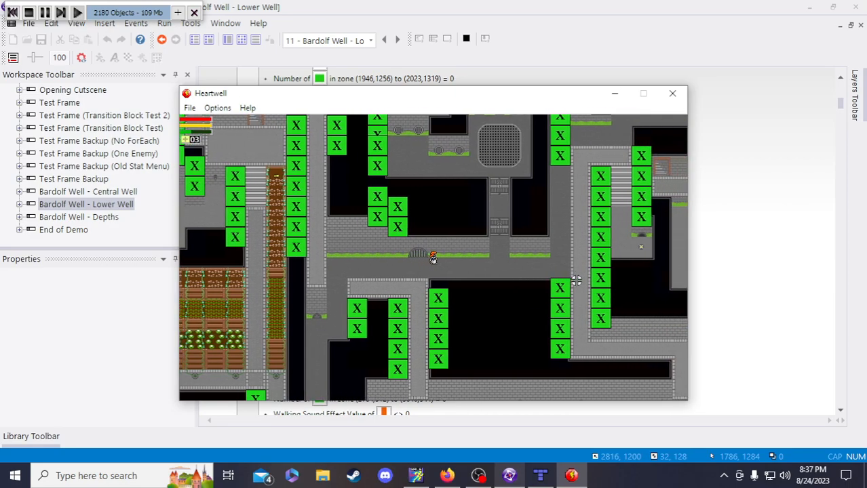
{"action": "key", "text": "d"}
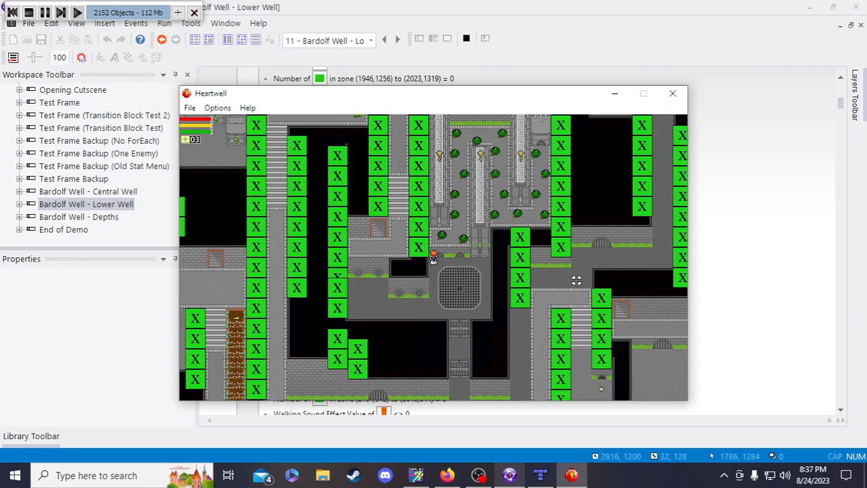
Repeatedly move the character left and right along the mossy ledge above the round floor grate
{"action": "key", "text": "Right"}
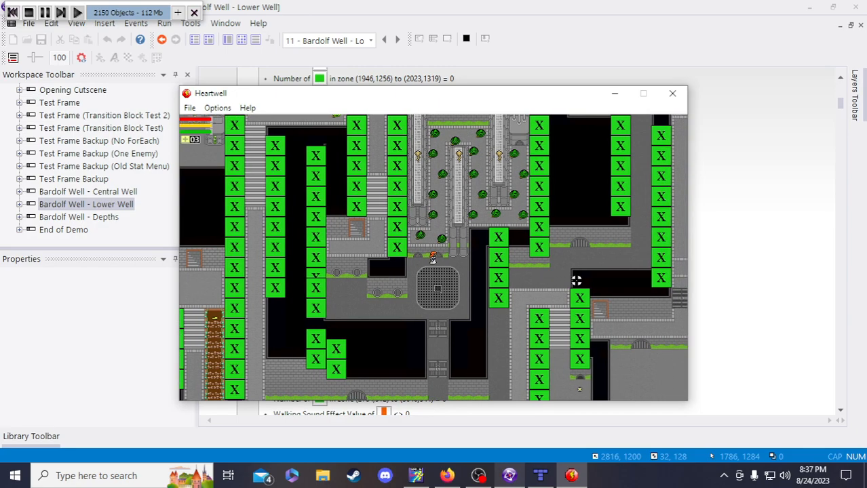
{"action": "key", "text": "Right"}
{"action": "key", "text": "Left"}
{"action": "key", "text": "Right"}
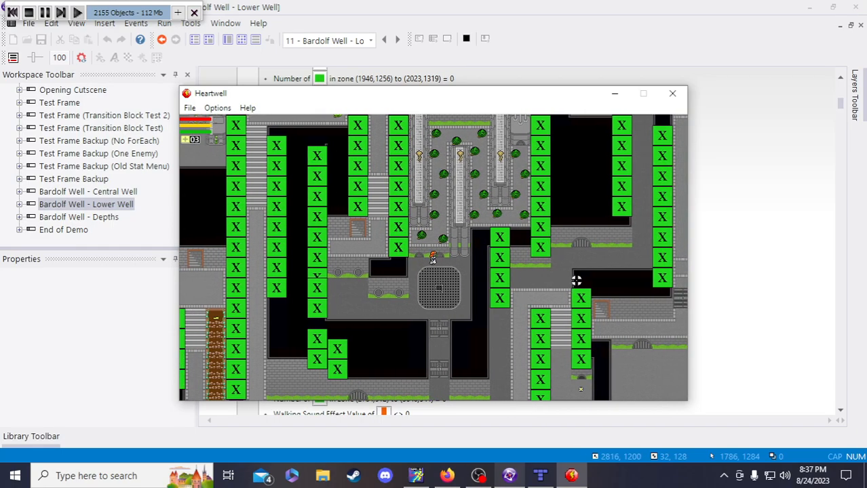
{"action": "key", "text": "Right"}
{"action": "key", "text": "Up"}
{"action": "key", "text": "Left"}
{"action": "key", "text": "Left"}
{"action": "key", "text": "Right"}
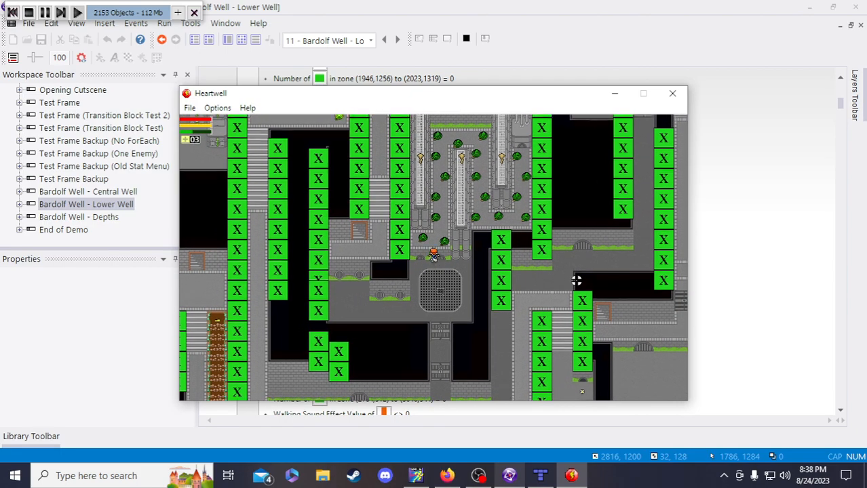
{"action": "key", "text": "Down"}
{"action": "key", "text": "Left"}
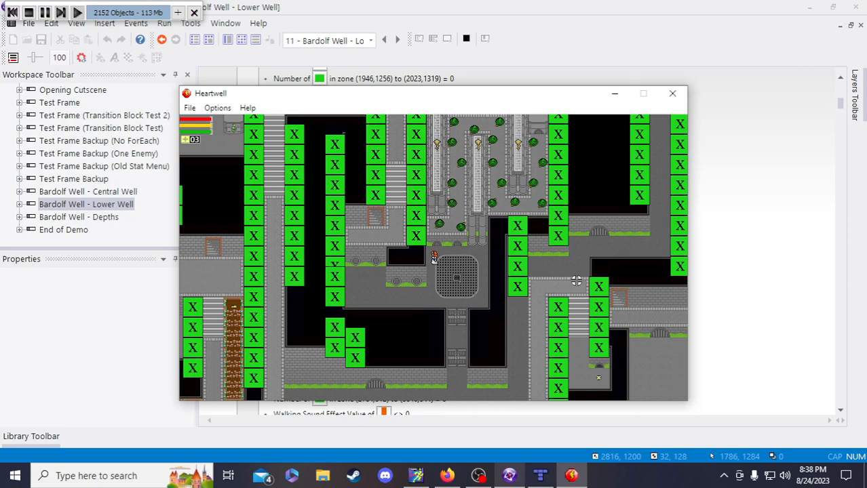
Walk the character up into the slime-filled pipe room and around the middle pipe to its right side
{"action": "key", "text": "Up"}
{"action": "key", "text": "Right"}
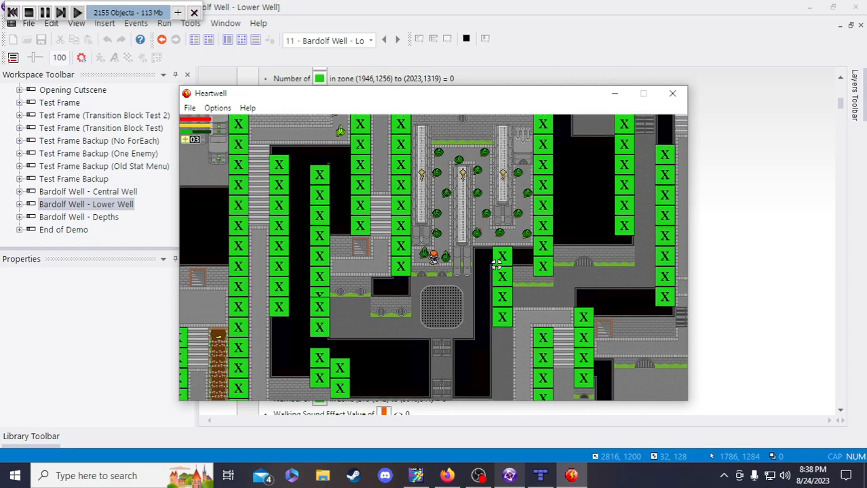
{"action": "key", "text": "Up"}
{"action": "key", "text": "Right"}
{"action": "key", "text": "Right"}
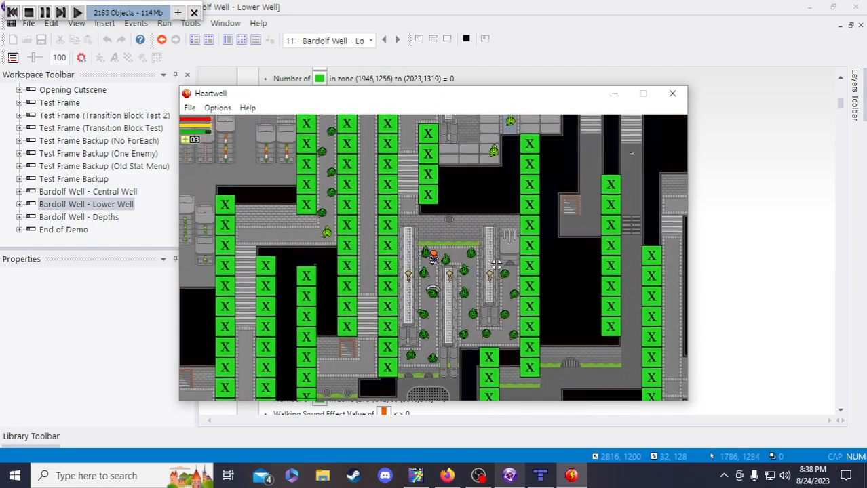
{"action": "key", "text": "Right"}
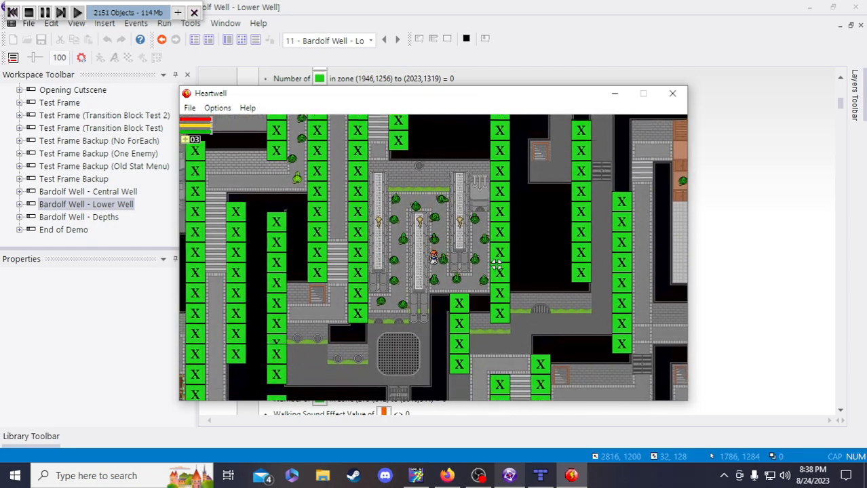
Walk the character around the lower end of the right pipe and up onto the machine beside it
{"action": "key", "text": "Down"}
{"action": "key", "text": "Up"}
{"action": "key", "text": "Left"}
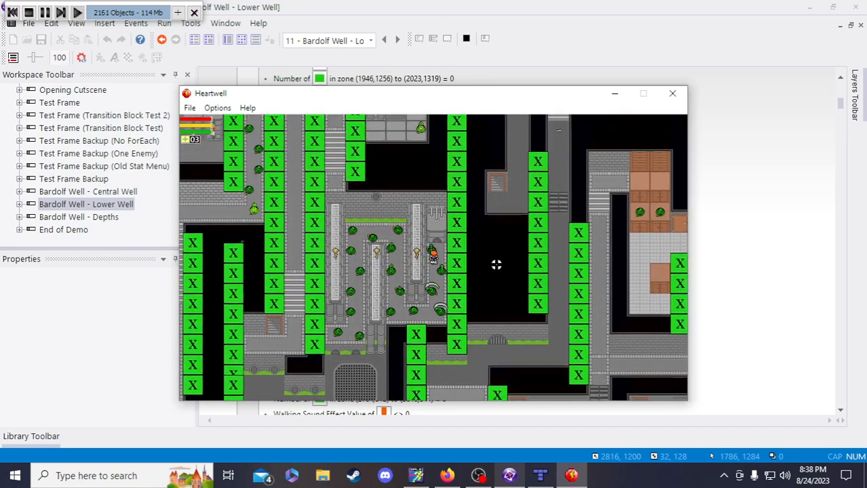
{"action": "key", "text": "Down"}
{"action": "key", "text": "Up"}
{"action": "key", "text": "Right"}
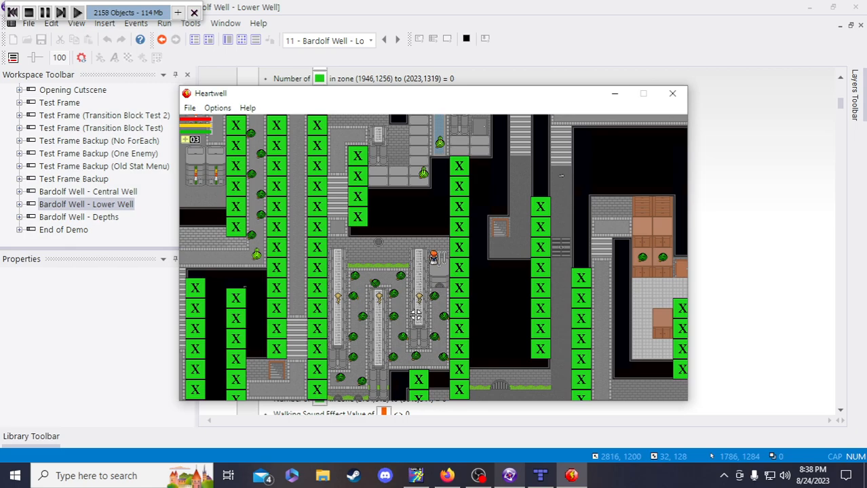
Move the character back and forth across the top of the machine between the right pipe and the green blocks
{"action": "key", "text": "Right"}
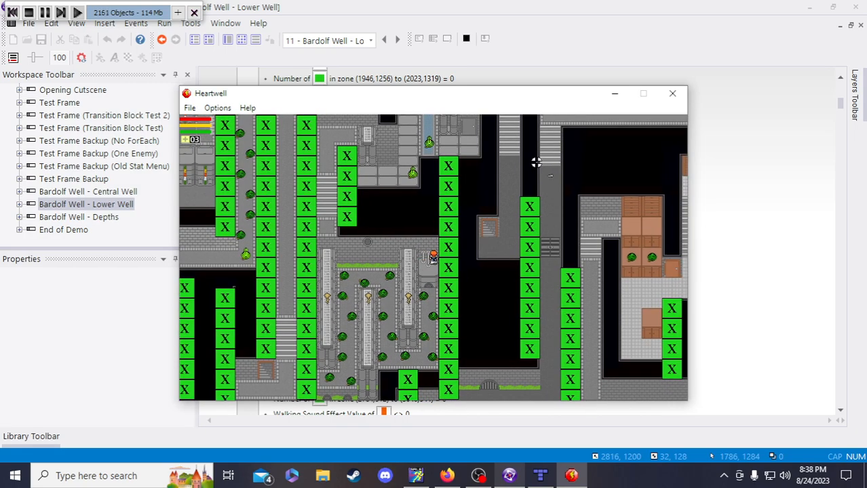
{"action": "key", "text": "Down"}
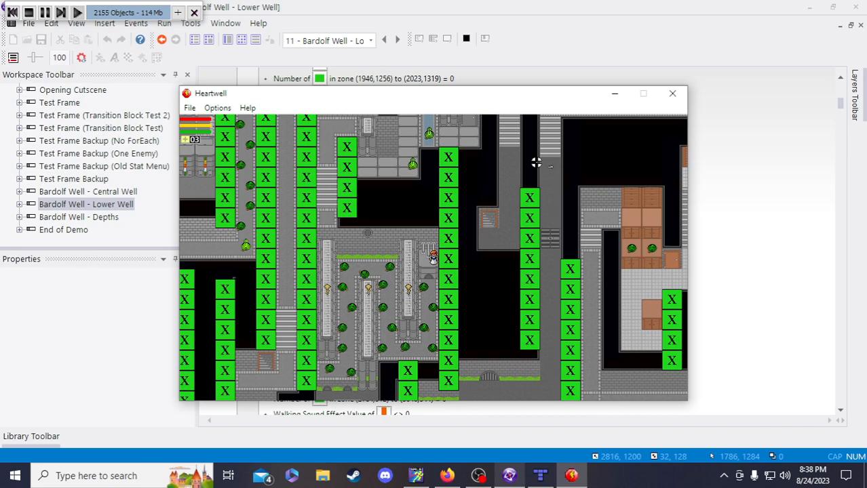
{"action": "key", "text": "Up"}
{"action": "key", "text": "Left"}
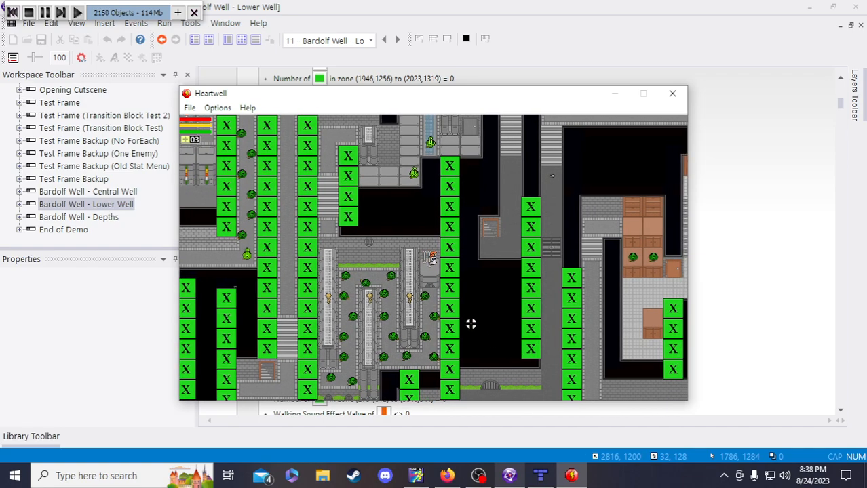
{"action": "key", "text": "Right"}
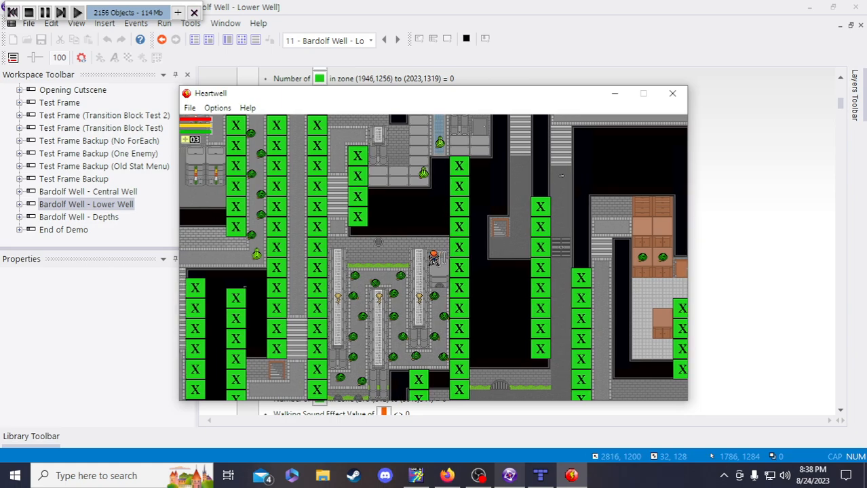
{"action": "key", "text": "Left"}
{"action": "key", "text": "Right"}
{"action": "key", "text": "Left"}
{"action": "key", "text": "Right"}
{"action": "key", "text": "Left"}
{"action": "key", "text": "Right"}
{"action": "key", "text": "Left"}
Walk the character onto the right pipe, clear the yellow enemy there, and move up and down the pipe
{"action": "key", "text": "Up"}
{"action": "key", "text": "Left"}
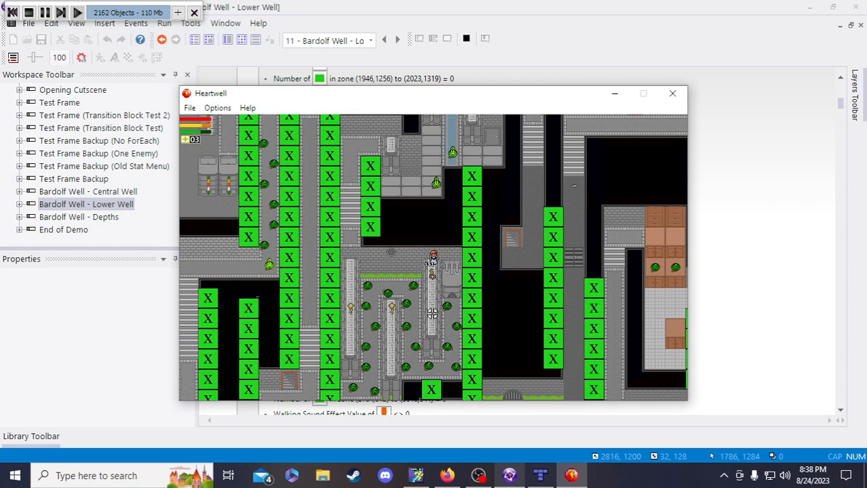
{"action": "key", "text": "Down"}
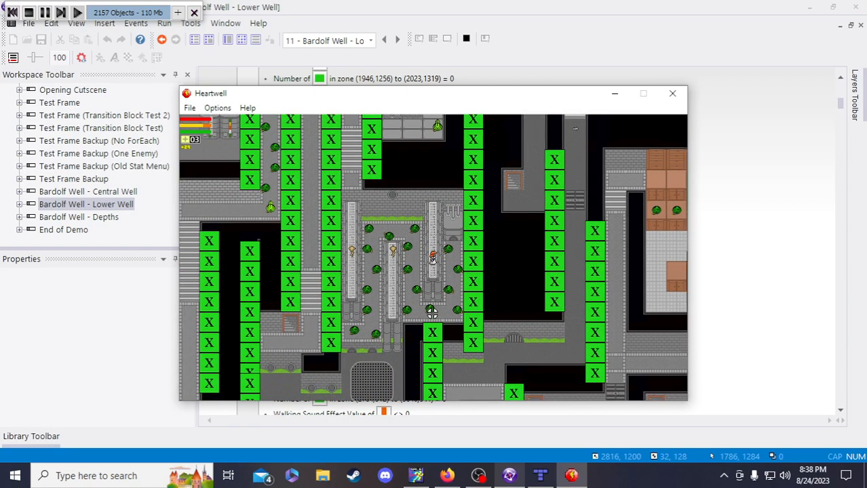
{"action": "key", "text": "Up"}
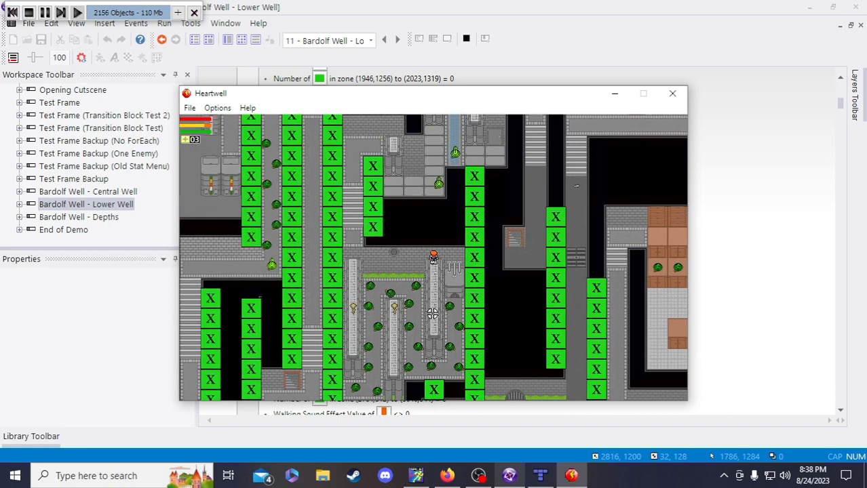
{"action": "key", "text": "Down"}
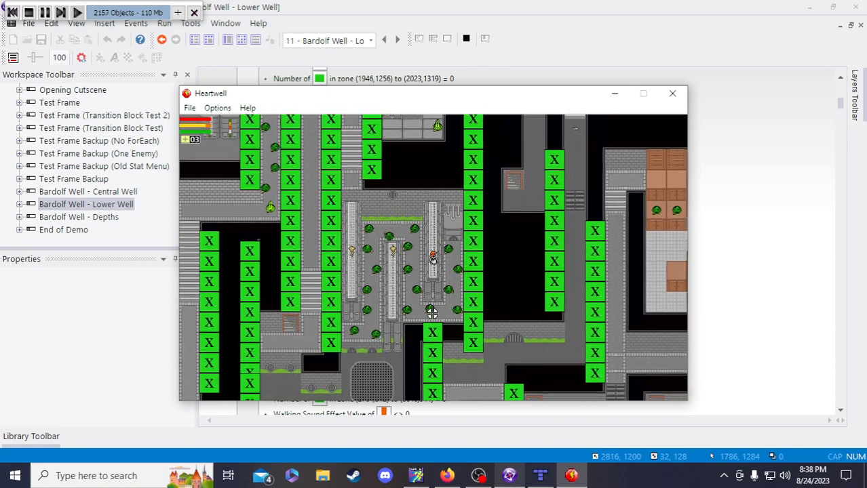
{"action": "key", "text": "Up"}
{"action": "key", "text": "Down"}
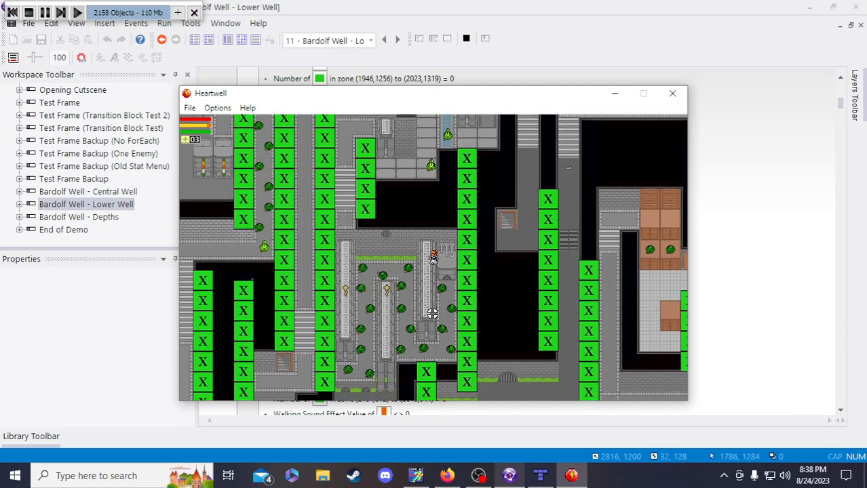
{"action": "key", "text": "Left"}
{"action": "key", "text": "Down"}
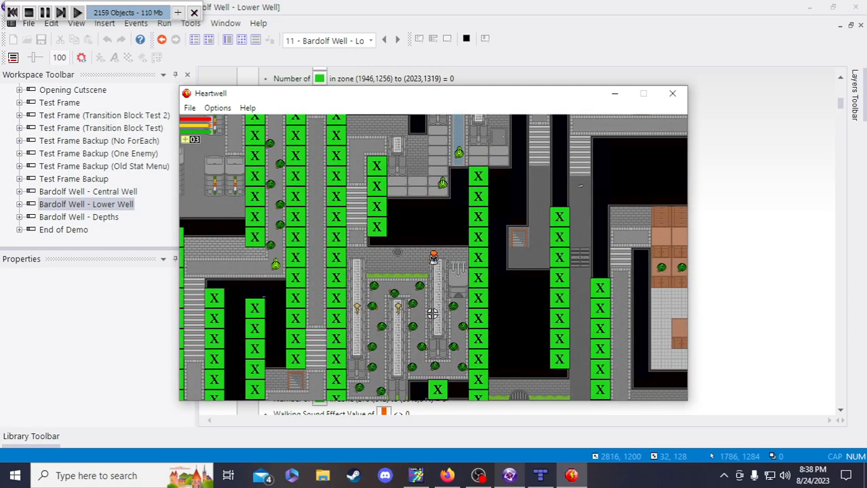
Clear the yellow enemies from the left and middle pipes and walk the character onto the middle pipe
{"action": "left_click", "coordinate": [356, 258]}
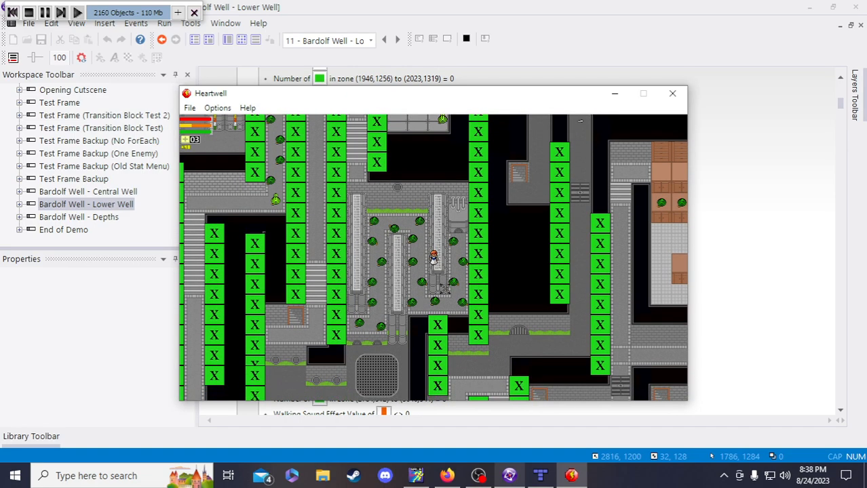
{"action": "key", "text": "Left"}
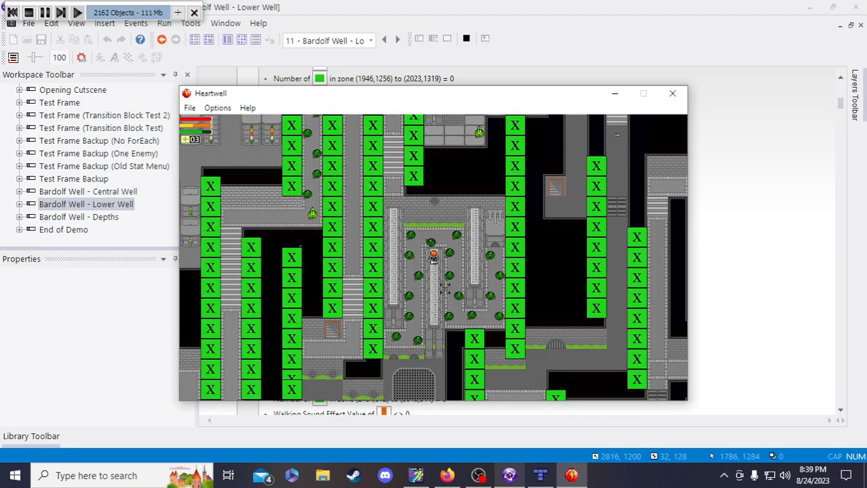
{"action": "key", "text": "Down"}
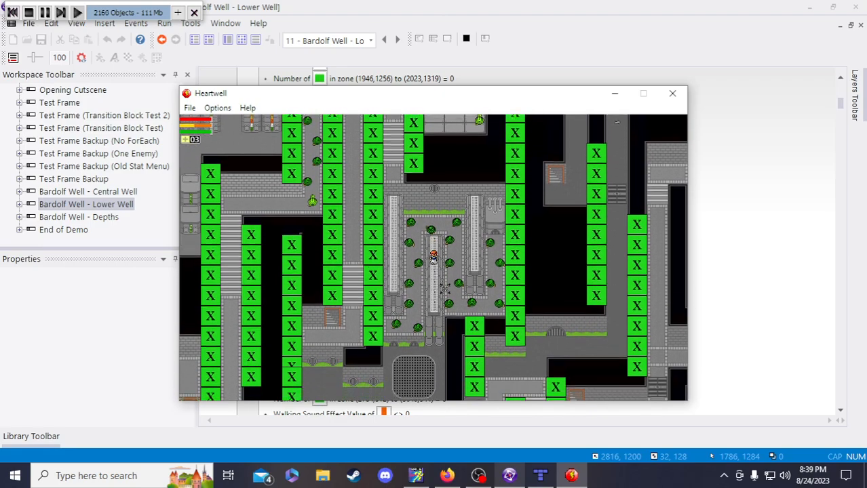
Walk the character up from the middle pipe onto the stone platform beside the lower end of the long water channel
{"action": "key", "text": "Up"}
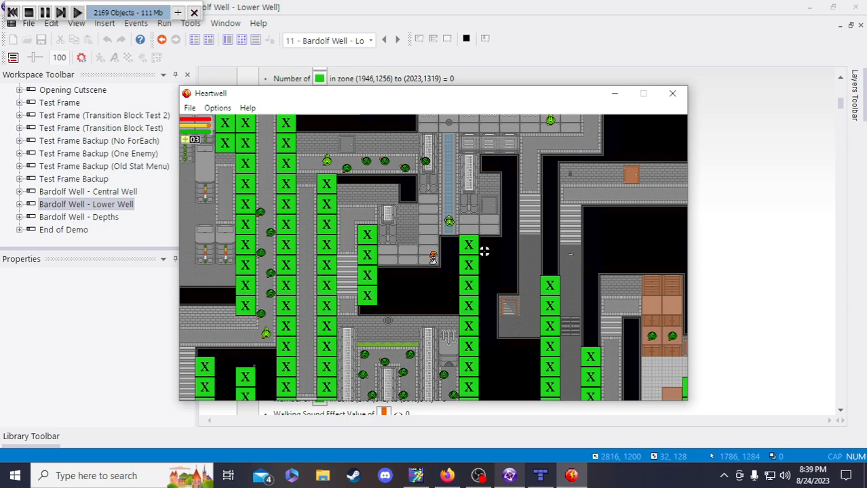
{"action": "key", "text": "Left"}
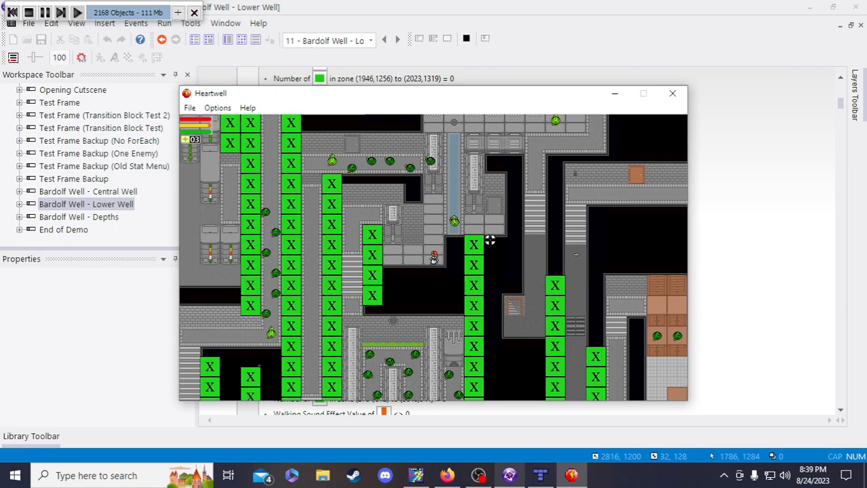
{"action": "key", "text": "Right"}
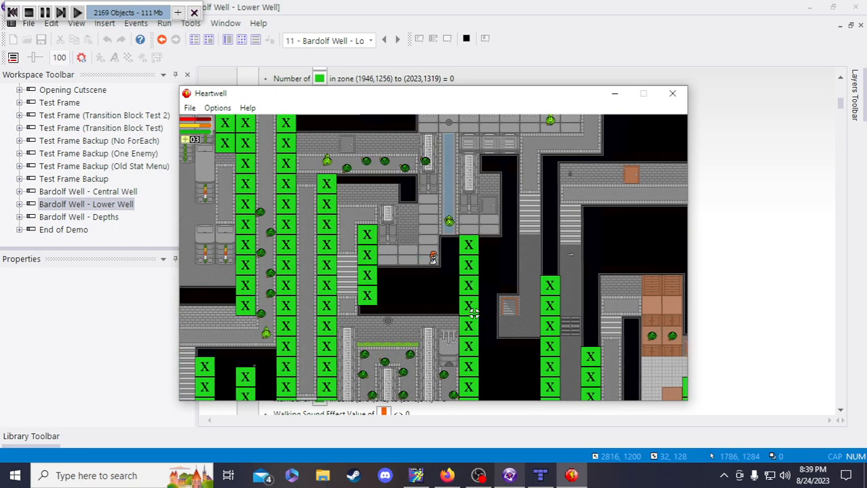
Clear the yellow enemy at the foot of the water channel and walk the character up along the channel beside the left pipe
{"action": "key", "text": "Up"}
{"action": "key", "text": "s"}
{"action": "key", "text": "d"}
{"action": "key", "text": "w"}
{"action": "key", "text": "a"}
{"action": "key", "text": "w"}
{"action": "key", "text": "d"}
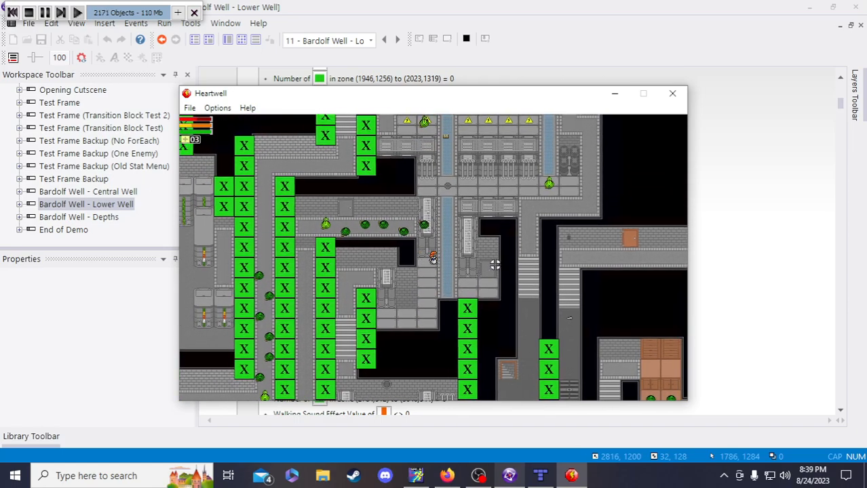
Walk the character around the upper walkway and left water channel, clearing the yellow enemies on the walkway and below the warning signs
{"action": "key", "text": "w"}
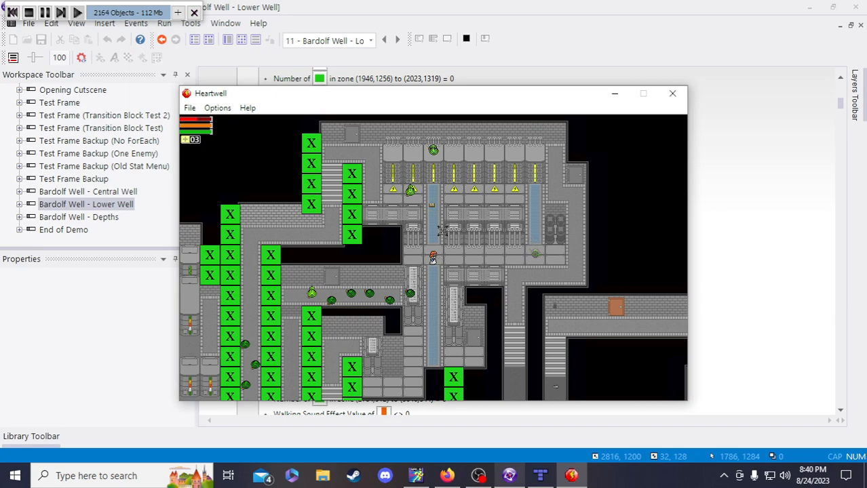
{"action": "key", "text": "w"}
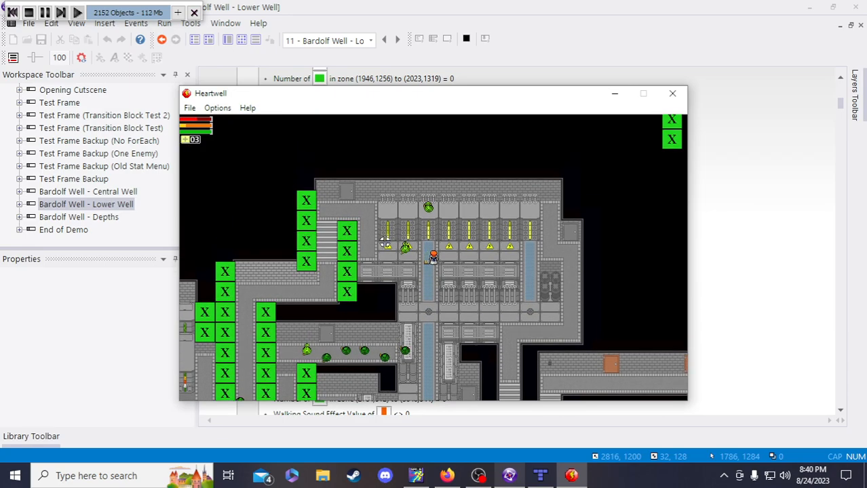
{"action": "key", "text": "s"}
{"action": "key", "text": "a"}
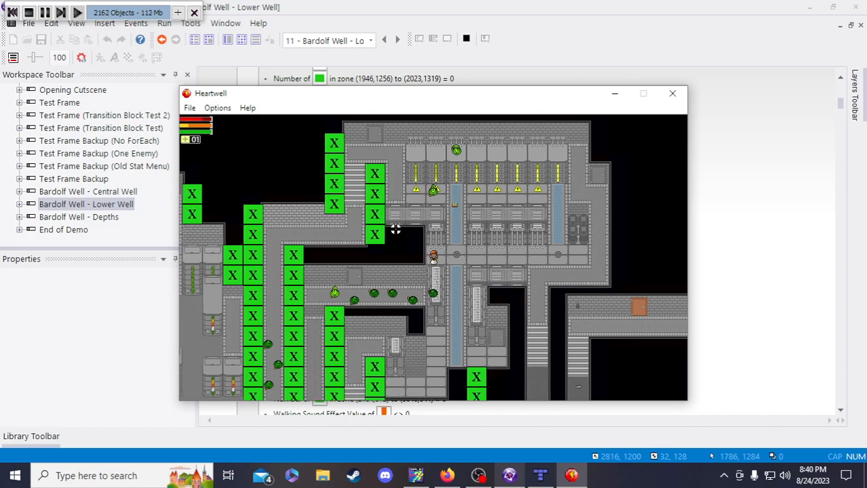
{"action": "key", "text": "d"}
{"action": "key", "text": "w"}
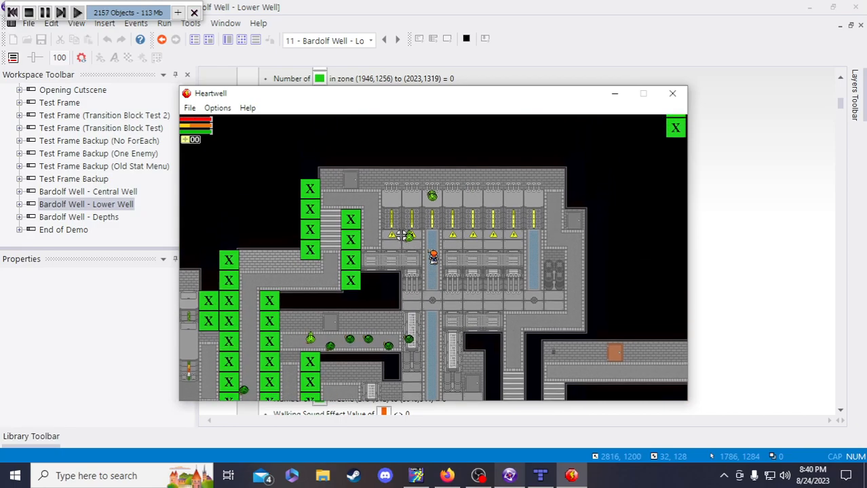
{"action": "key", "text": "s"}
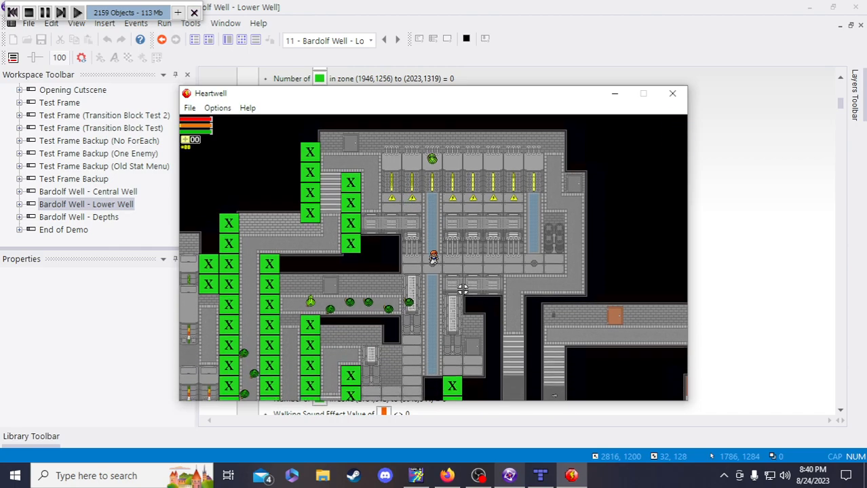
Walk the character from the upper walkway down the lower water channel to the outer corner of the small platform beside the right pipe
{"action": "key", "text": "w"}
{"action": "key", "text": "d"}
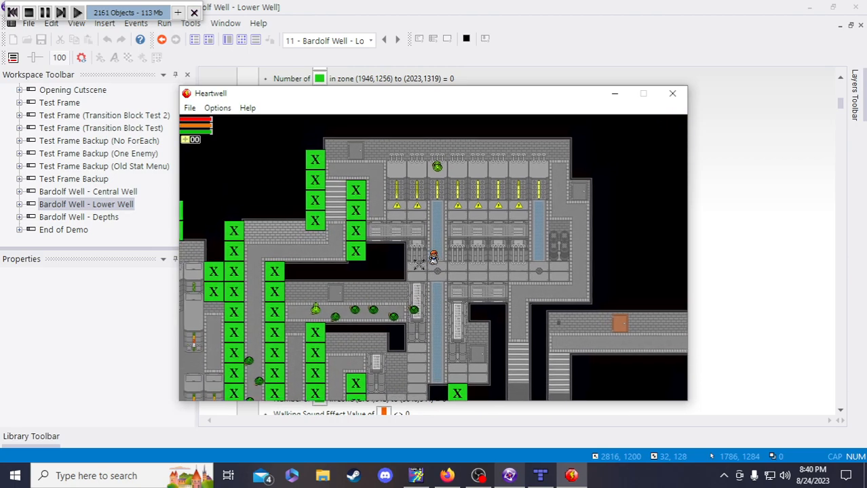
{"action": "key", "text": "s"}
{"action": "key", "text": "d"}
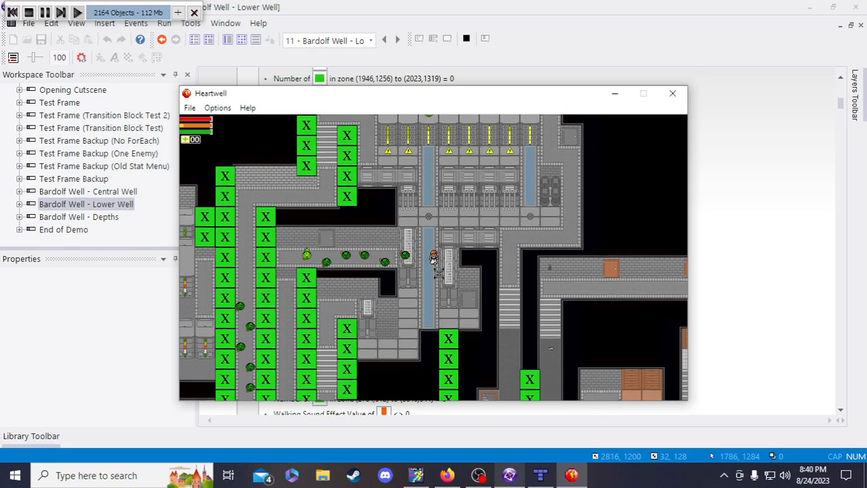
{"action": "key", "text": "s"}
{"action": "key", "text": "d"}
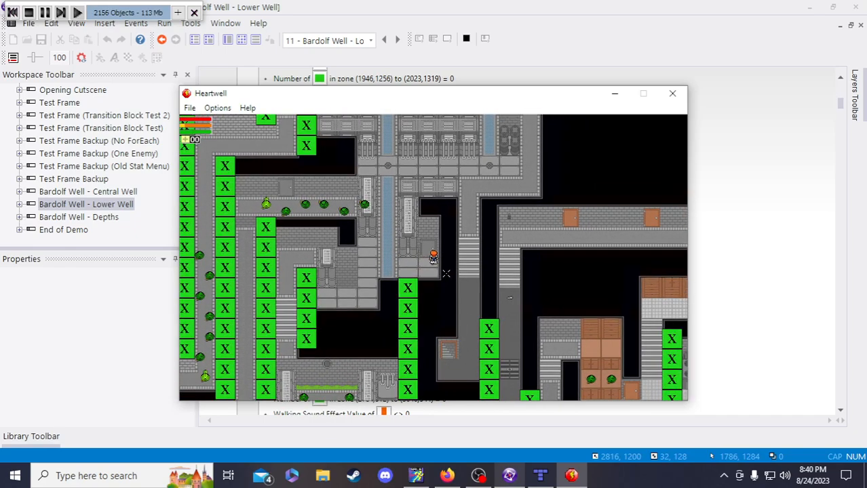
{"action": "key", "text": "a"}
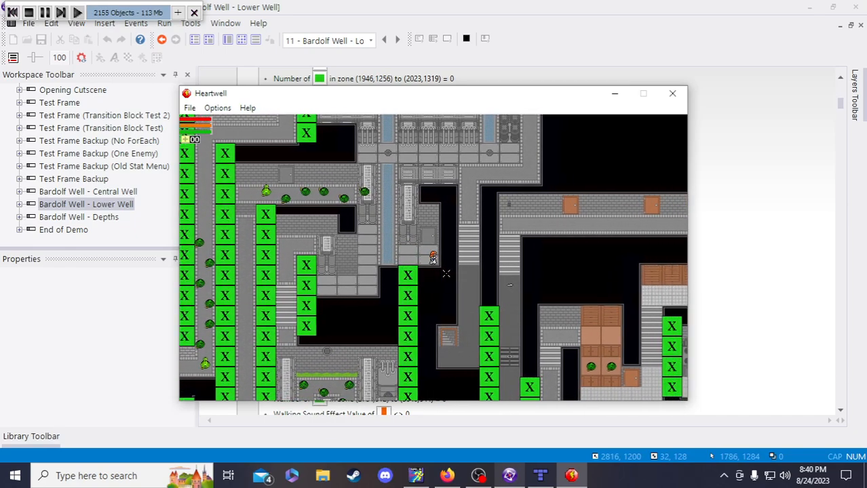
Walk the character back up the water channel and along the upper walkway to the dark machine at its right end
{"action": "key", "text": "w"}
{"action": "key", "text": "a"}
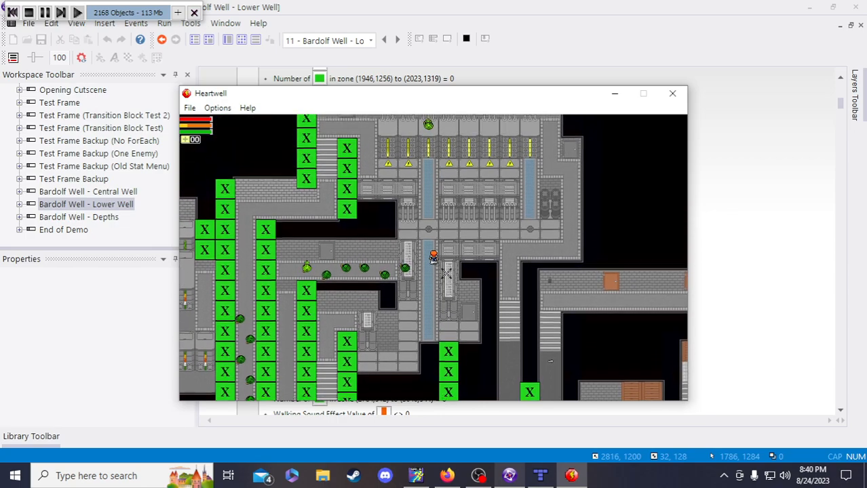
{"action": "key", "text": "d"}
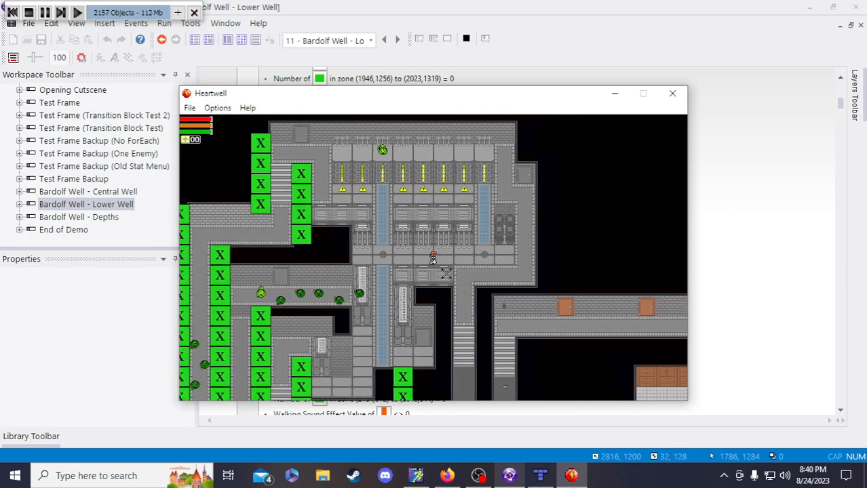
{"action": "key", "text": "w"}
{"action": "key", "text": "d"}
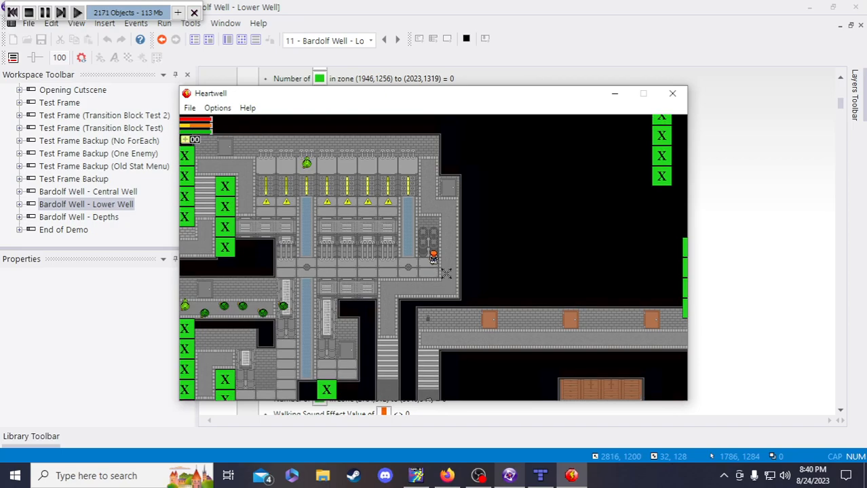
Walk the character over the top and right edge of the dark machine and around to the foot of the right water channel
{"action": "key", "text": "a"}
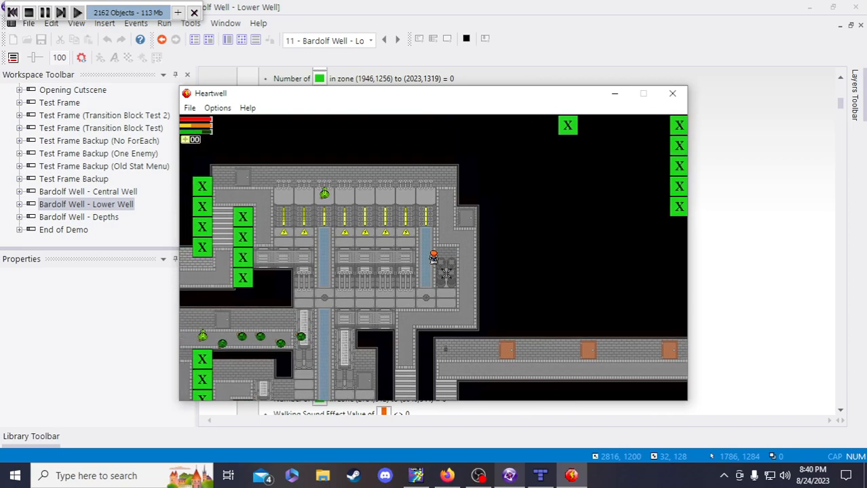
{"action": "key", "text": "d"}
{"action": "key", "text": "s"}
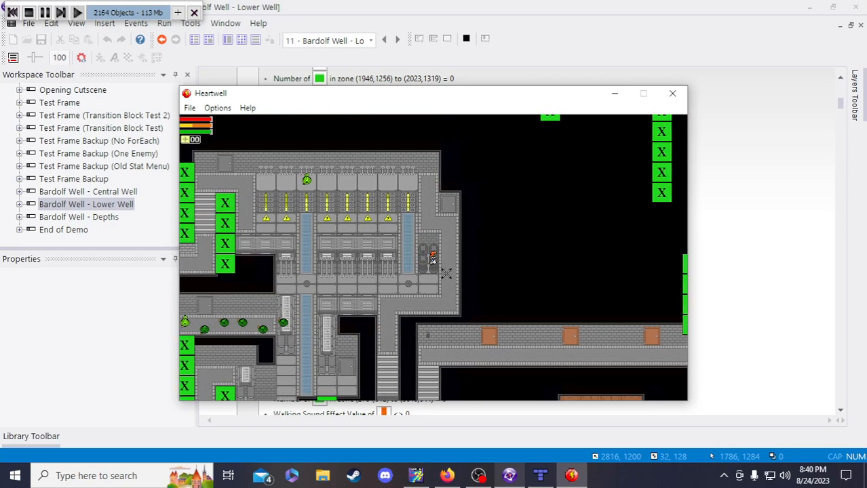
{"action": "key", "text": "s"}
{"action": "key", "text": "a"}
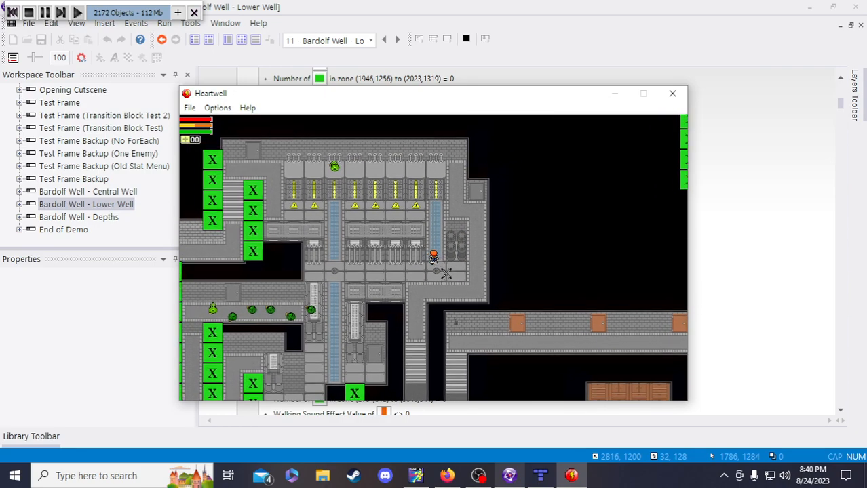
Move the character back onto the dark machine and back and forth along its top and right edges
{"action": "key", "text": "w"}
{"action": "key", "text": "d"}
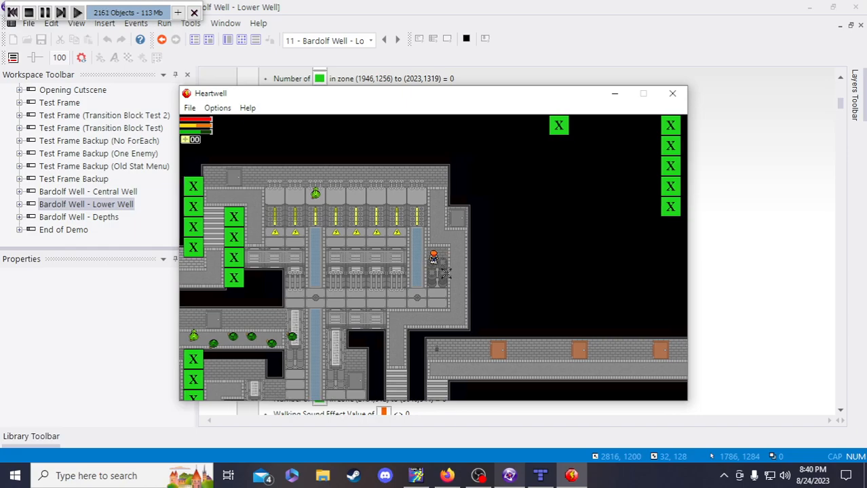
{"action": "key", "text": "s"}
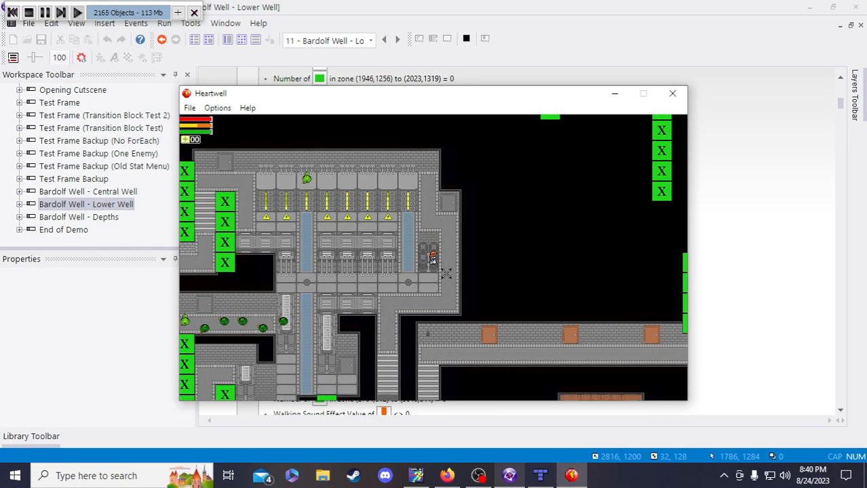
{"action": "key", "text": "w"}
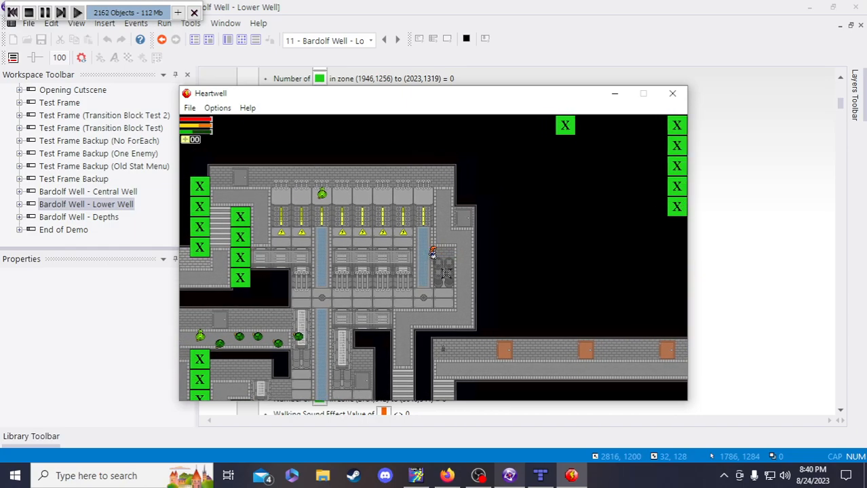
{"action": "key", "text": "w"}
{"action": "key", "text": "d"}
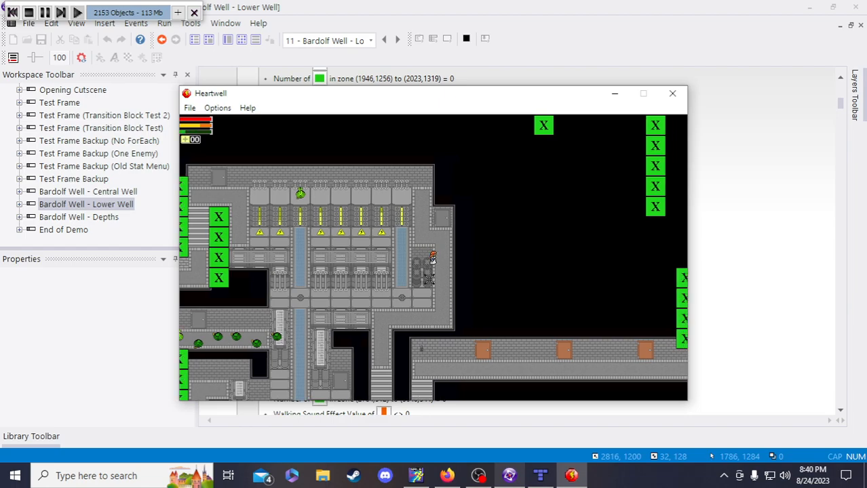
{"action": "key", "text": "a"}
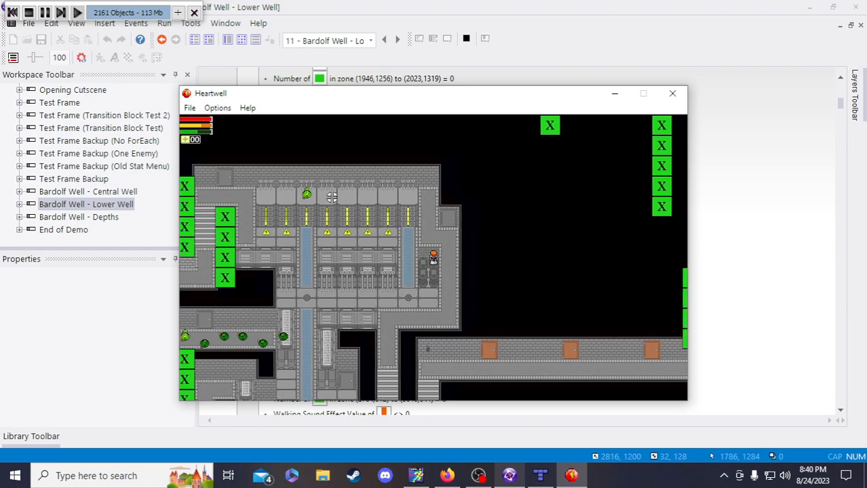
Walk the character up the corridor above the dark machine and clear the yellow enemy above the warning signs
{"action": "key", "text": "w"}
{"action": "key", "text": "w"}
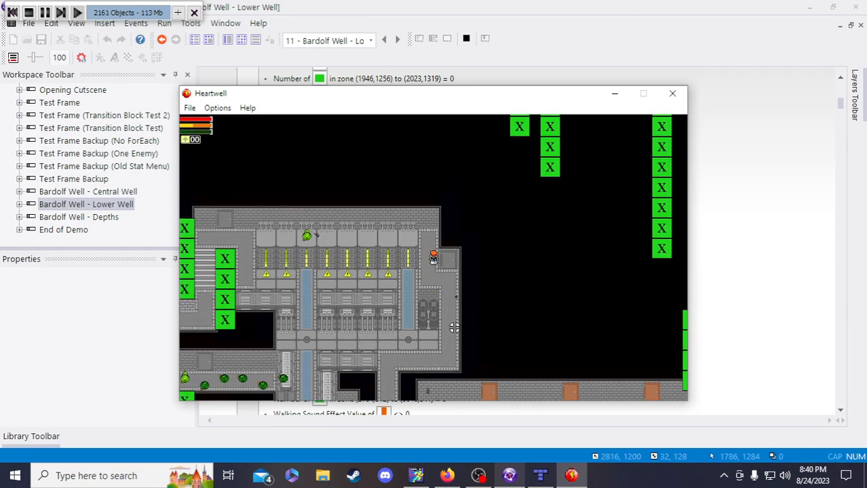
{"action": "key", "text": "s"}
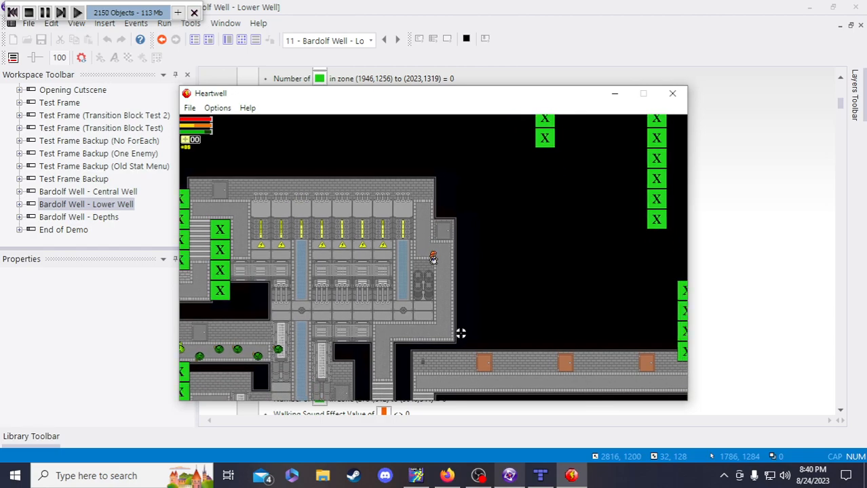
Walk the character up and down past the dark machine between the right end of the walkway and the corridor above
{"action": "key", "text": "s"}
{"action": "key", "text": "w"}
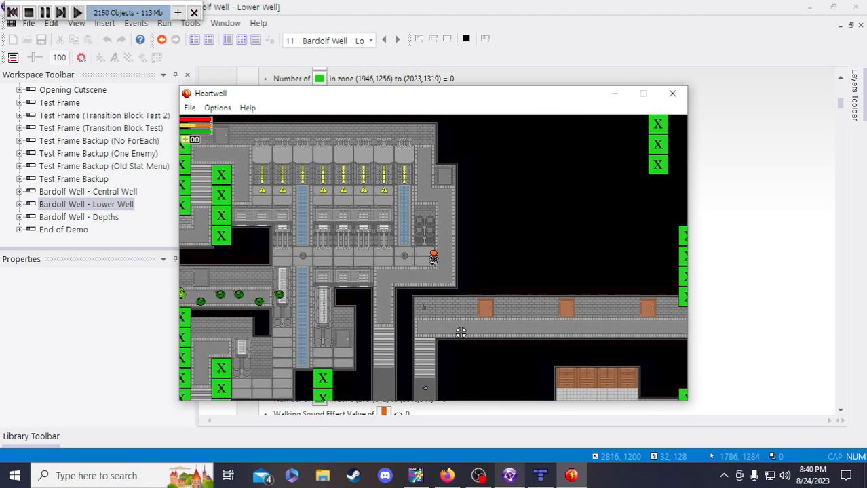
{"action": "key", "text": "w"}
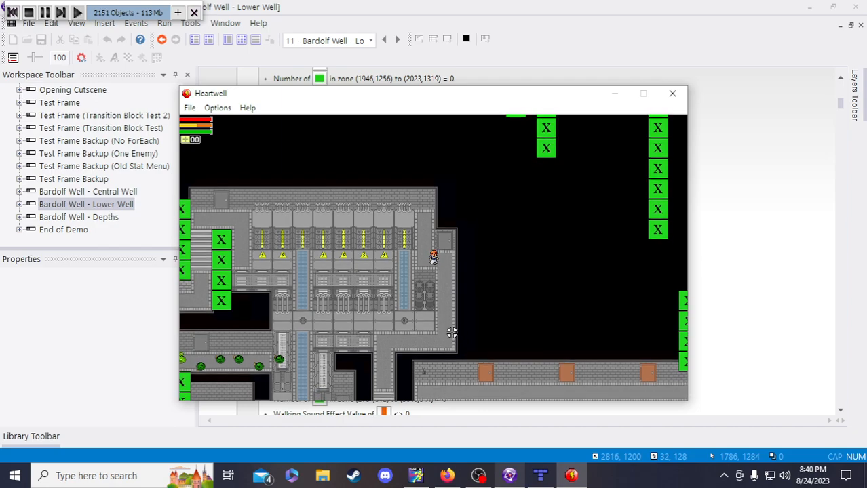
{"action": "key", "text": "s"}
{"action": "key", "text": "s"}
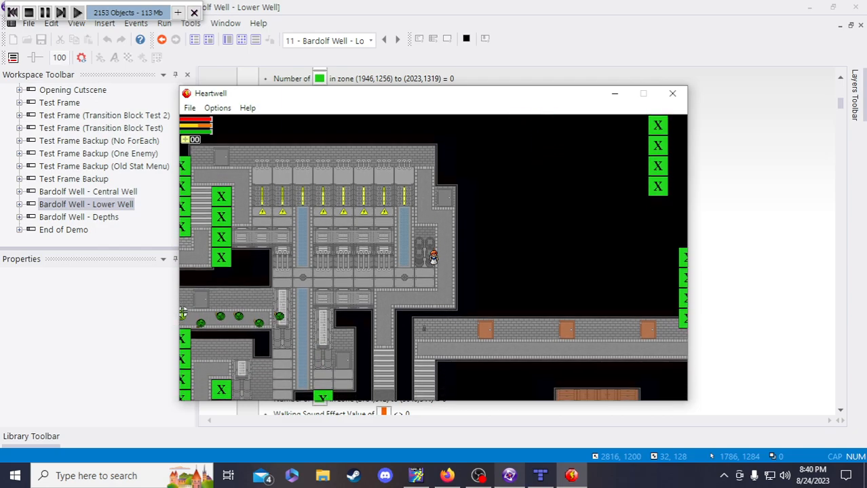
{"action": "key", "text": "s"}
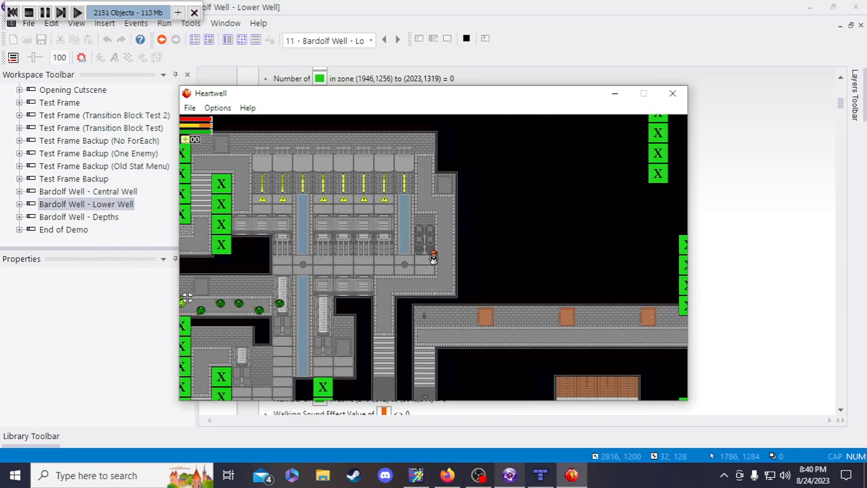
Move the character along the dark machine's right edge and clear one of the green enemies in the left corridor
{"action": "key", "text": "w"}
{"action": "key", "text": "s"}
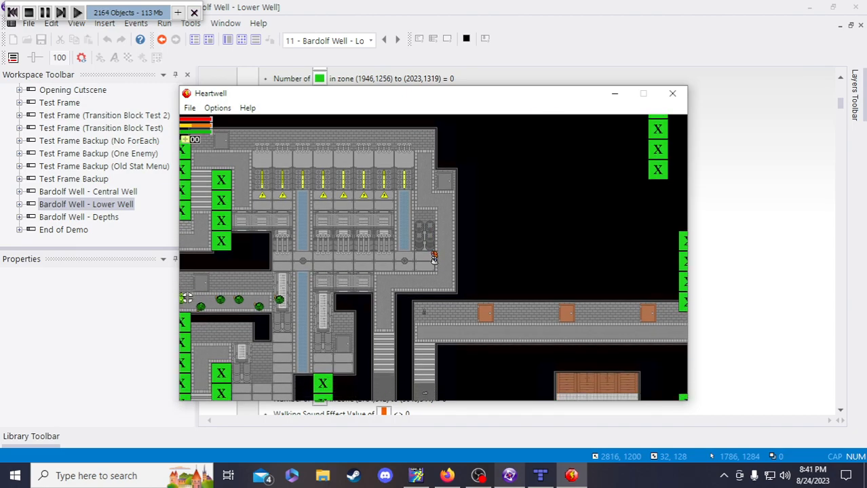
{"action": "key", "text": "s"}
{"action": "key", "text": "w"}
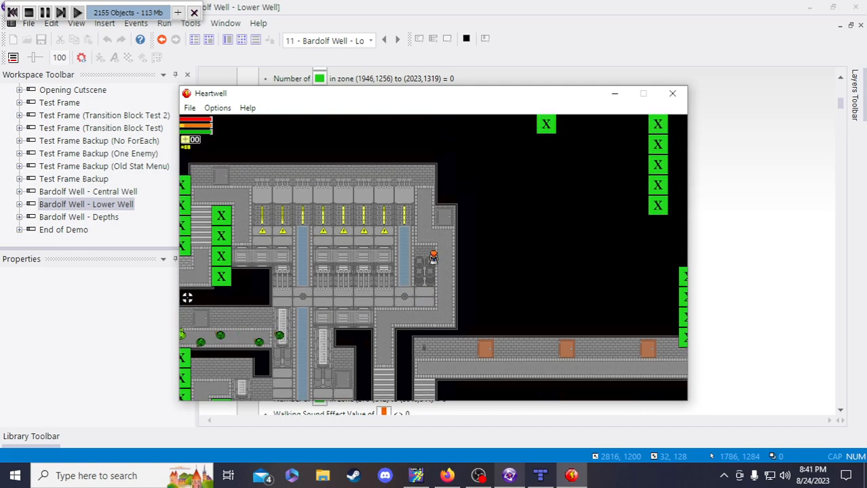
Walk the character down to the path below the walkway and back up to the corridor above the dark machine
{"action": "key", "text": "w"}
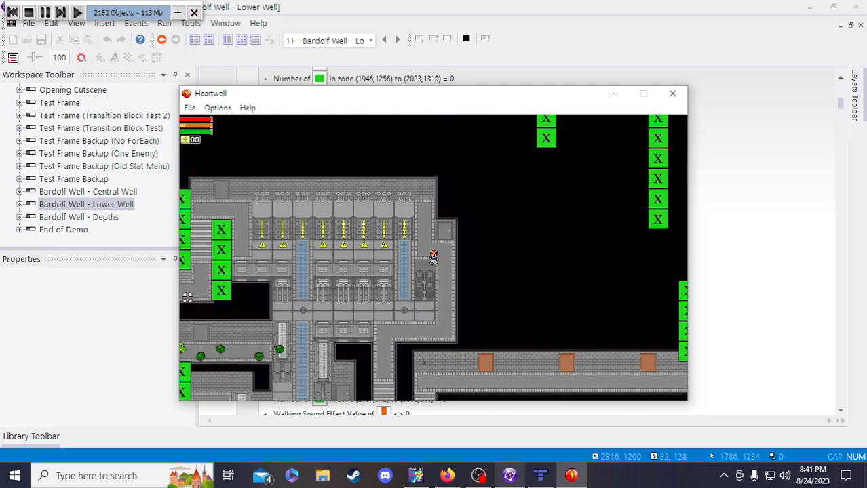
{"action": "key", "text": "s"}
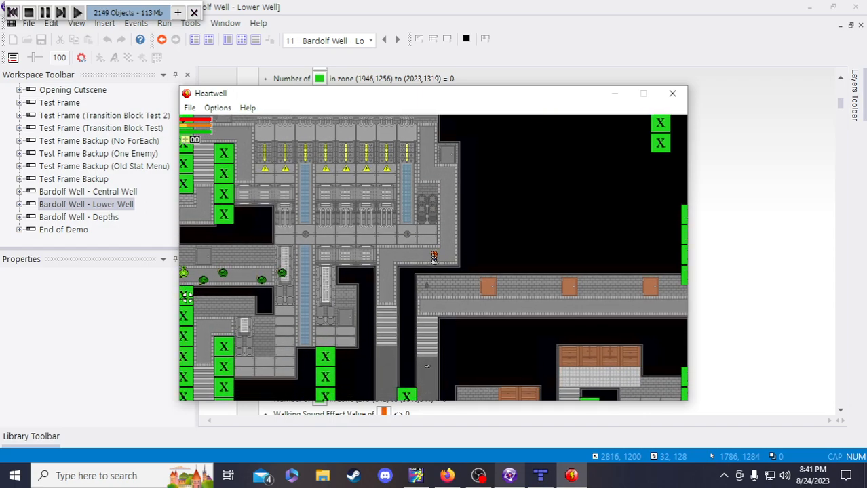
{"action": "key", "text": "w"}
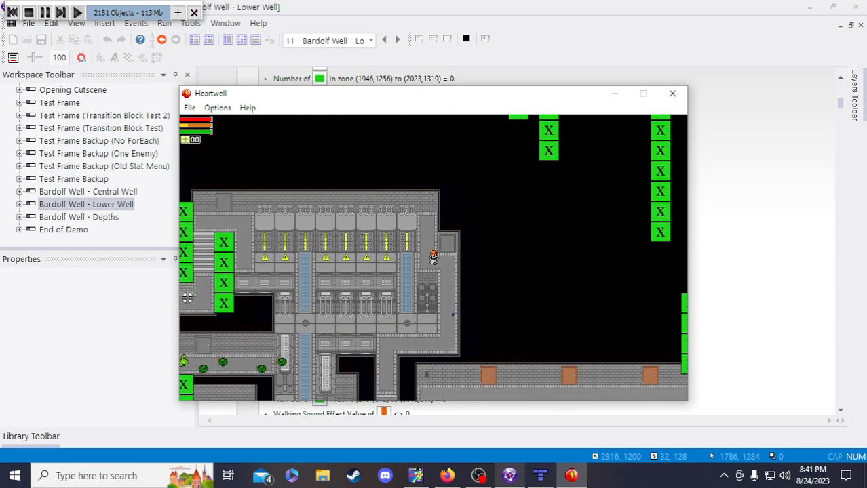
Walk the character down over the dark machine, then up to the brick wall above the right end of the pipe row
{"action": "key", "text": "s"}
{"action": "key", "text": "w"}
{"action": "key", "text": "w"}
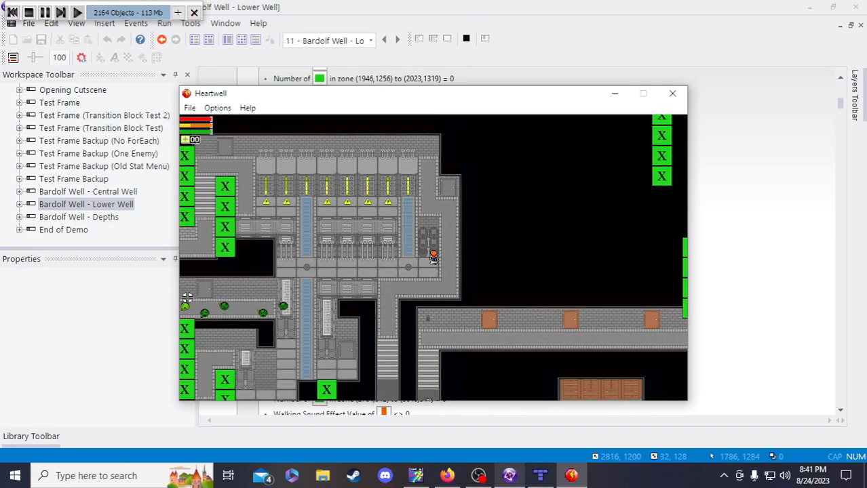
{"action": "key", "text": "w"}
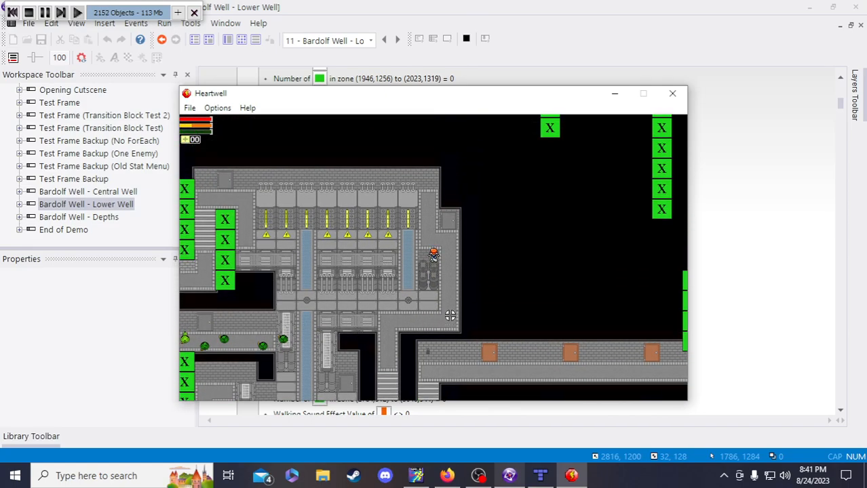
{"action": "key", "text": "a"}
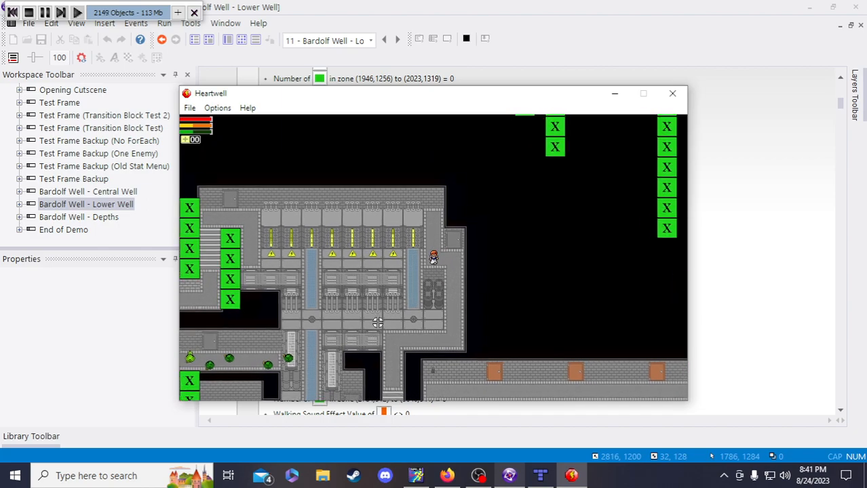
{"action": "key", "text": "w"}
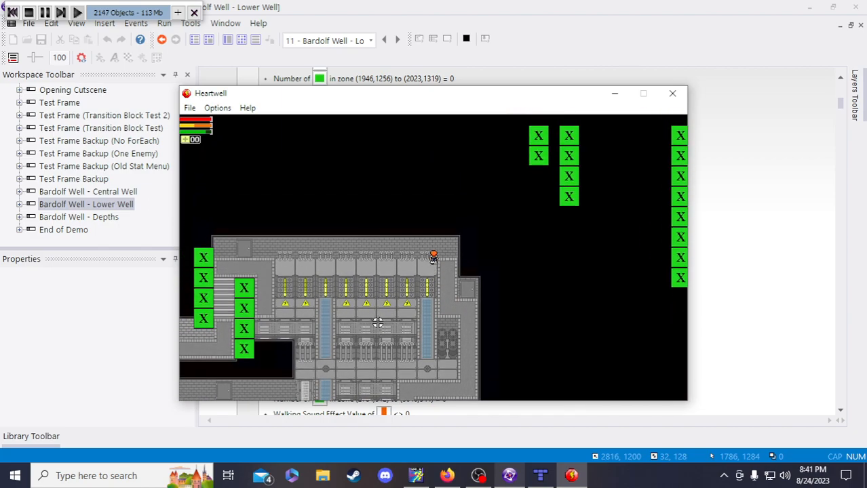
Walk the character down past the right water channel to the walkway's right end and back up onto the dark machine
{"action": "key", "text": "s"}
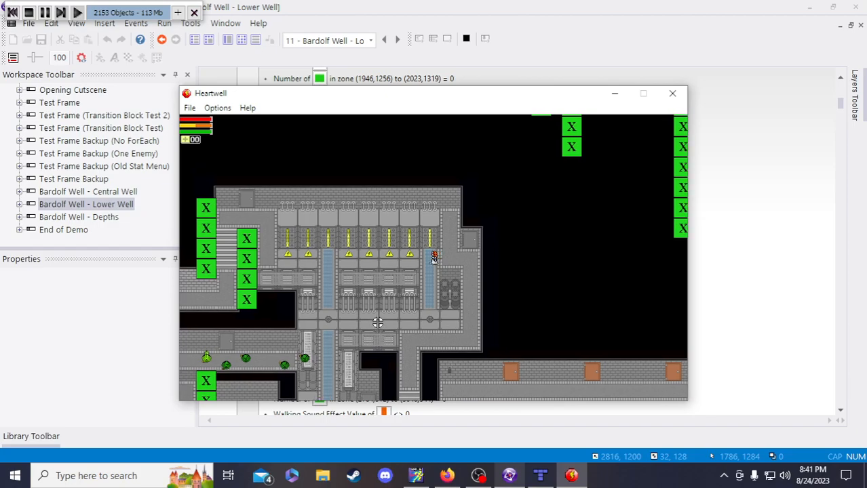
{"action": "key", "text": "s"}
{"action": "key", "text": "d"}
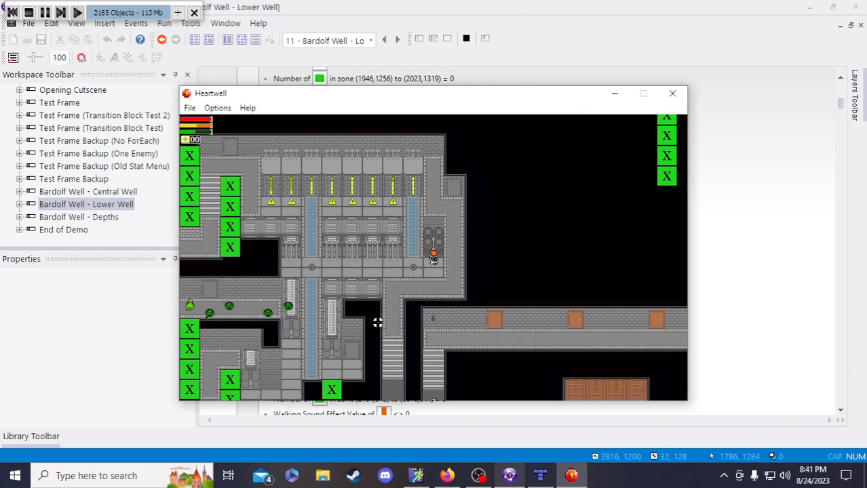
{"action": "key", "text": "w"}
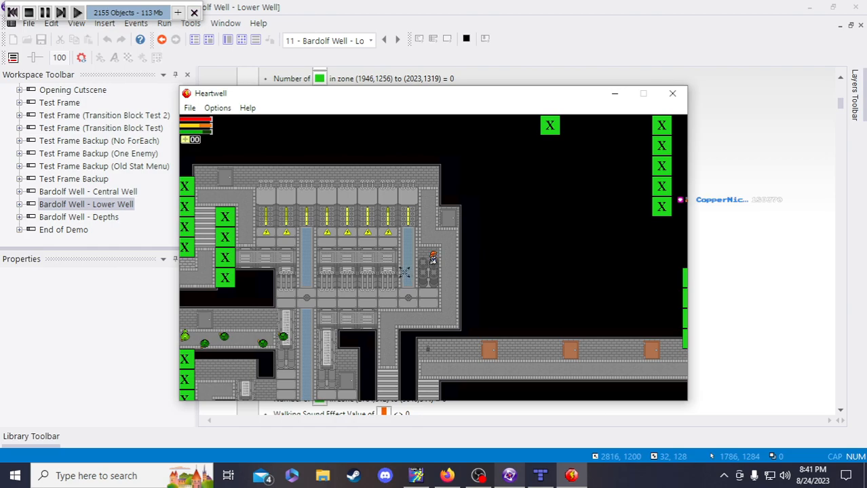
Walk the character onto the path right of the dark machine and circle around the walkway's right end
{"action": "key", "text": "s"}
{"action": "key", "text": "d"}
{"action": "key", "text": "s"}
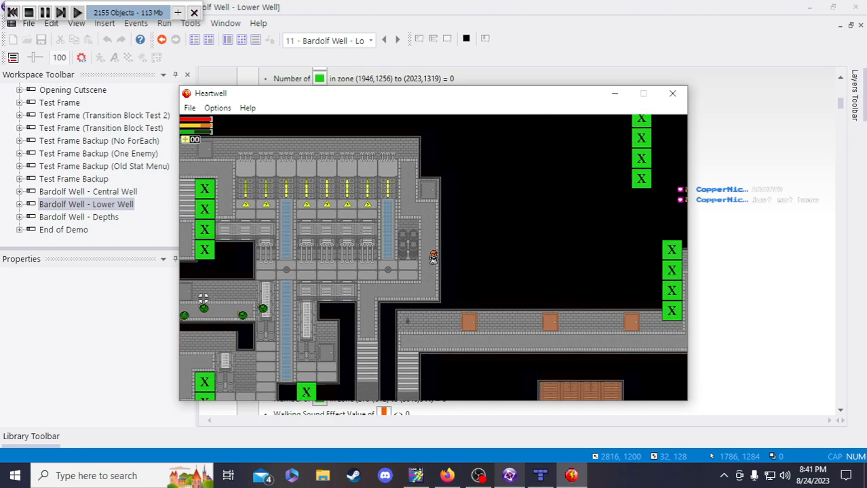
{"action": "key", "text": "a"}
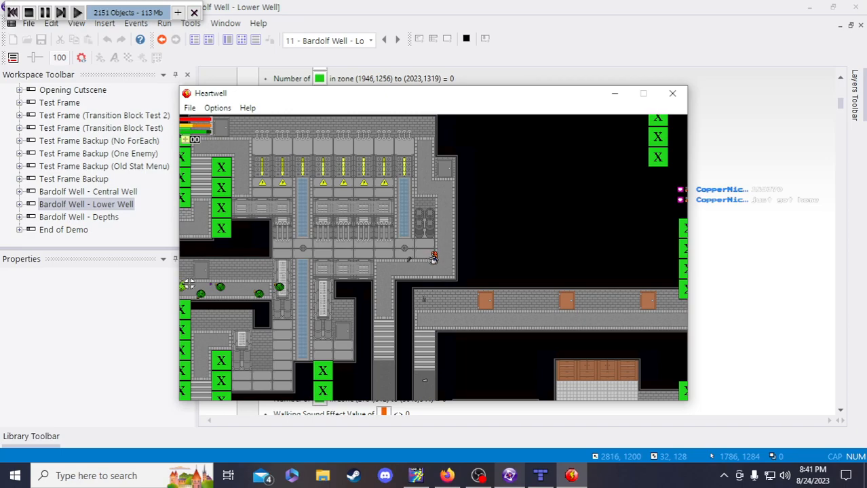
{"action": "key", "text": "w"}
{"action": "key", "text": "d"}
{"action": "key", "text": "s"}
{"action": "key", "text": "a"}
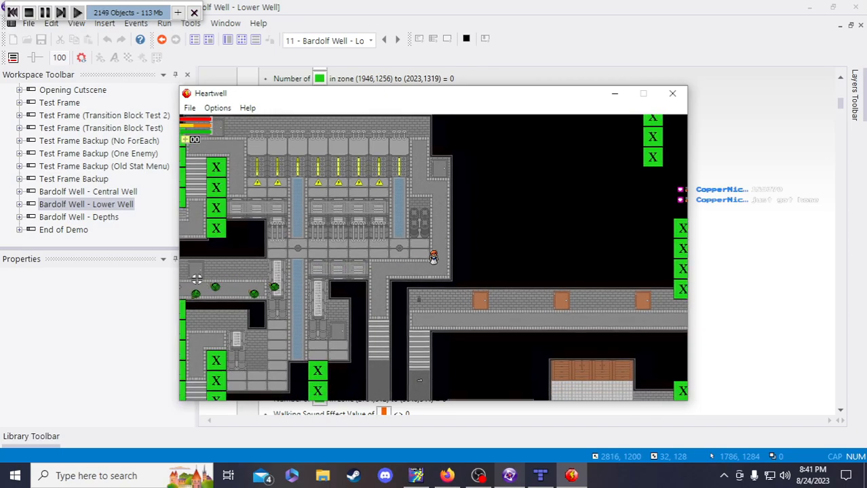
Walk the character up the path beside the dark machine and clear another green enemy in the left corridor
{"action": "key", "text": "w"}
{"action": "key", "text": "d"}
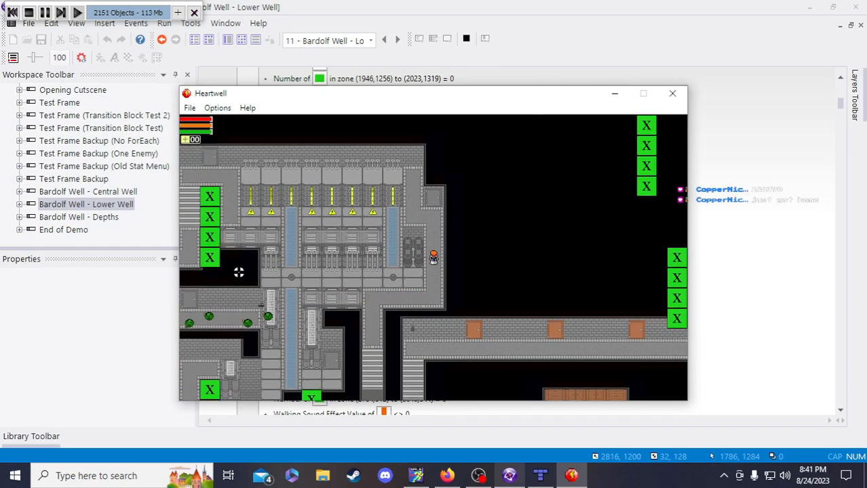
{"action": "key", "text": "w"}
{"action": "key", "text": "d"}
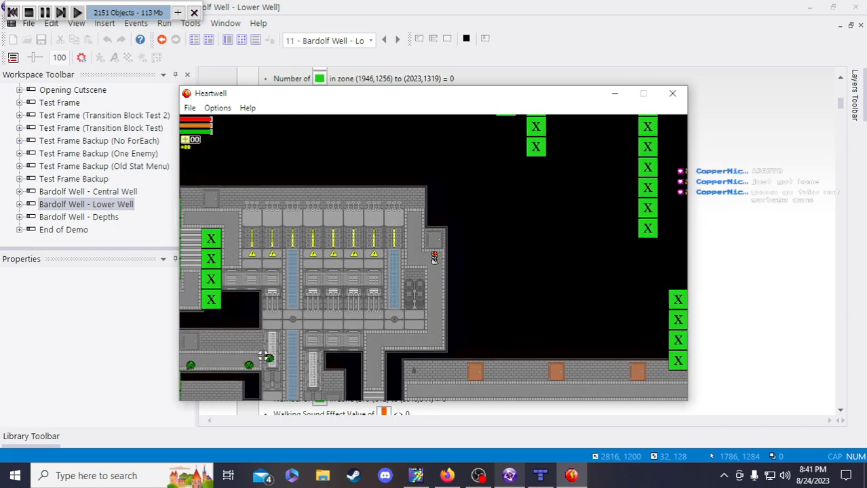
Walk the character up and left from the path to the brick wall above the rightmost pipes
{"action": "key", "text": "w"}
{"action": "key", "text": "a"}
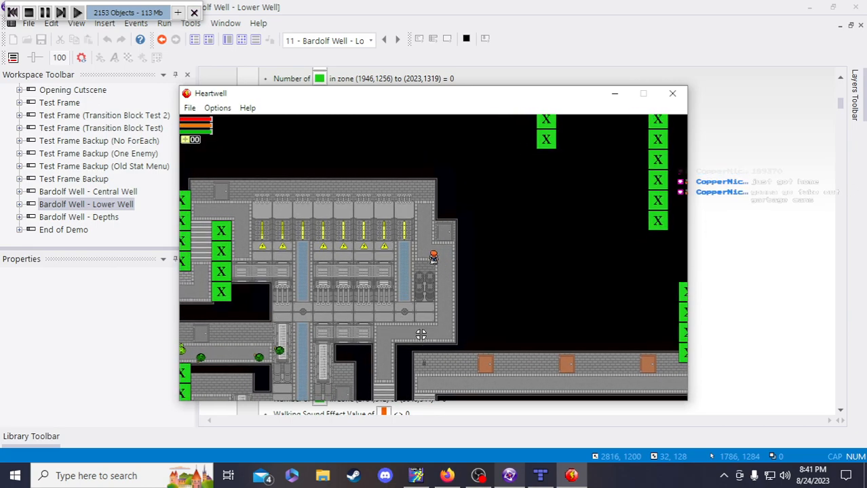
{"action": "key", "text": "w"}
{"action": "key", "text": "a"}
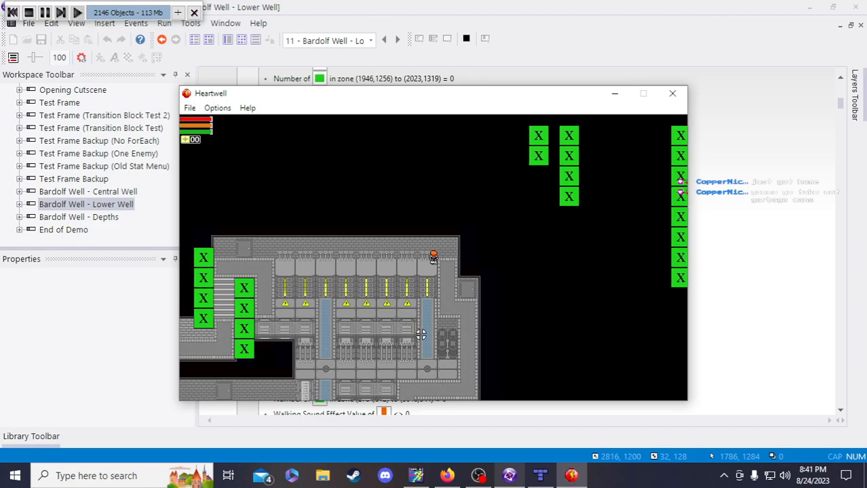
Walk the character down along the right water channel and across to the top of the dark machine
{"action": "key", "text": "s"}
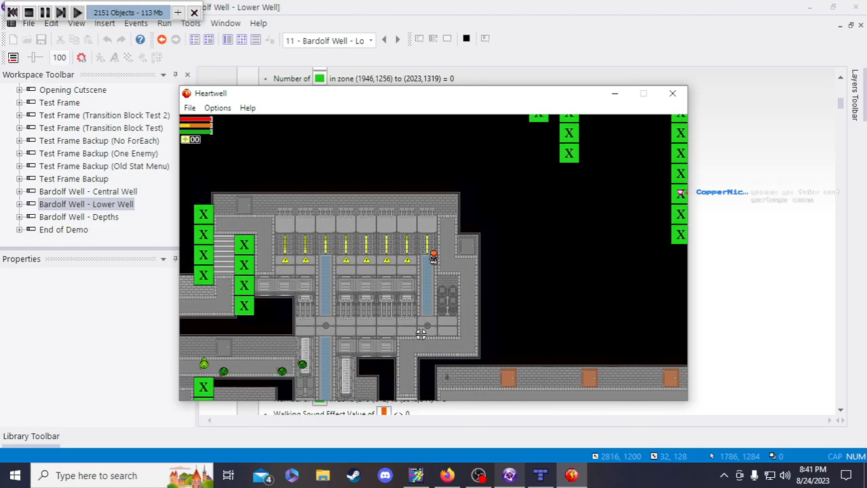
{"action": "key", "text": "s"}
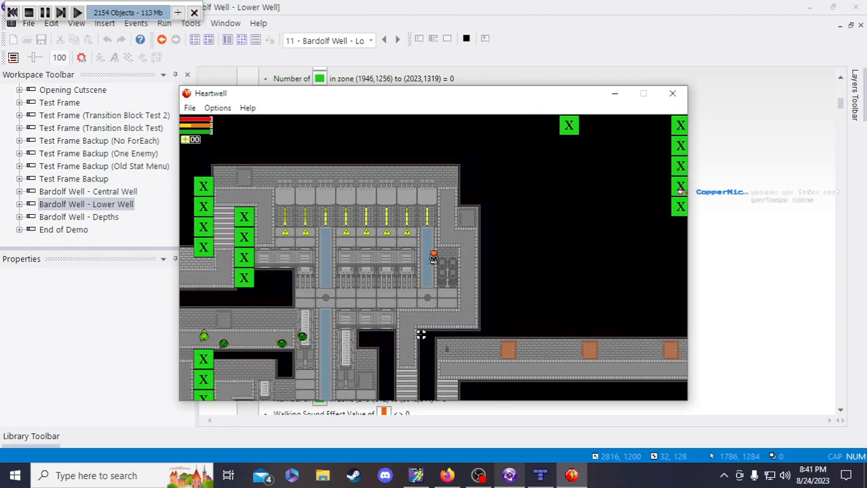
{"action": "key", "text": "w"}
{"action": "key", "text": "s"}
{"action": "key", "text": "d"}
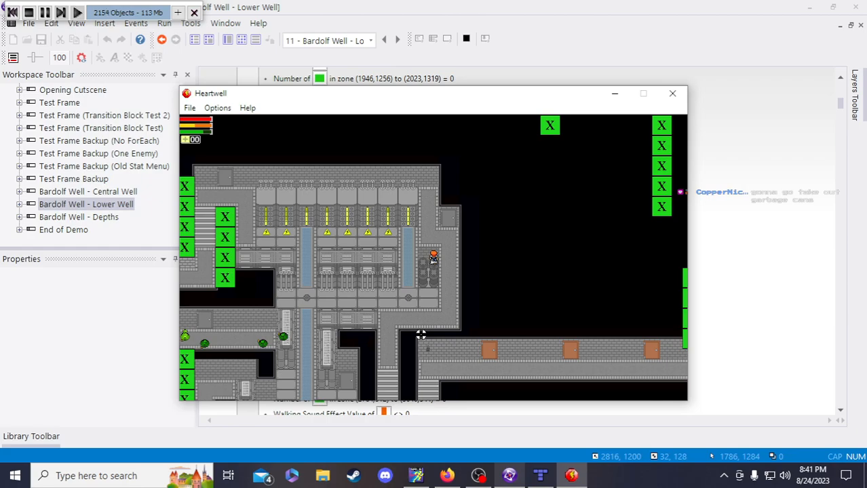
Walk the character over to the right water channel and back into the corridor above the dark machine
{"action": "key", "text": "w"}
{"action": "key", "text": "a"}
{"action": "key", "text": "s"}
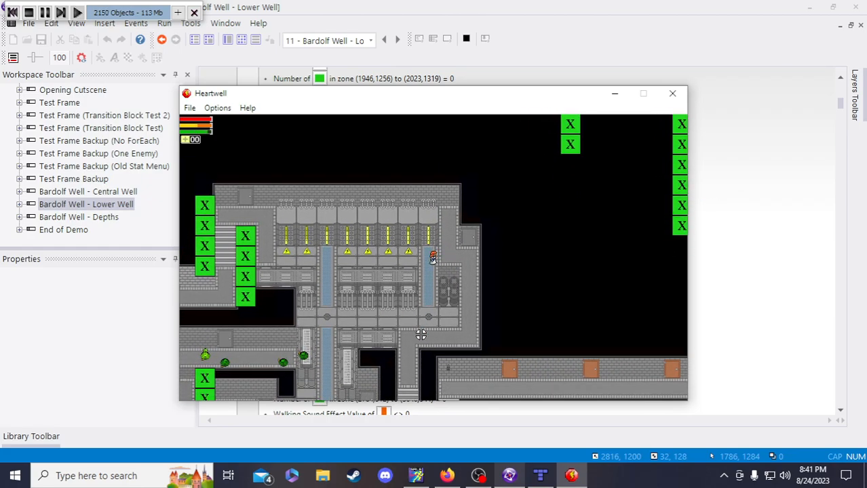
{"action": "key", "text": "w"}
{"action": "key", "text": "d"}
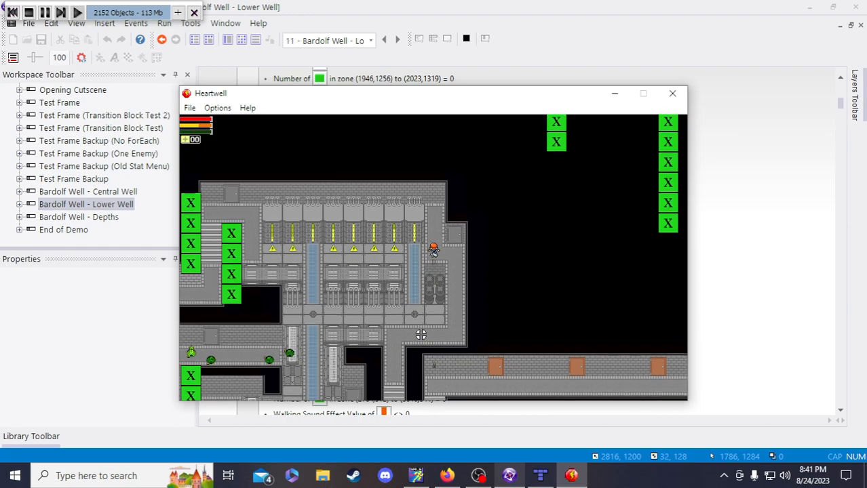
Circle the character between the right water channel and the dark machine, stopping at the machine's upper-left edge
{"action": "key", "text": "a"}
{"action": "key", "text": "s"}
{"action": "key", "text": "s"}
{"action": "key", "text": "d"}
{"action": "key", "text": "w"}
{"action": "key", "text": "a"}
{"action": "key", "text": "w"}
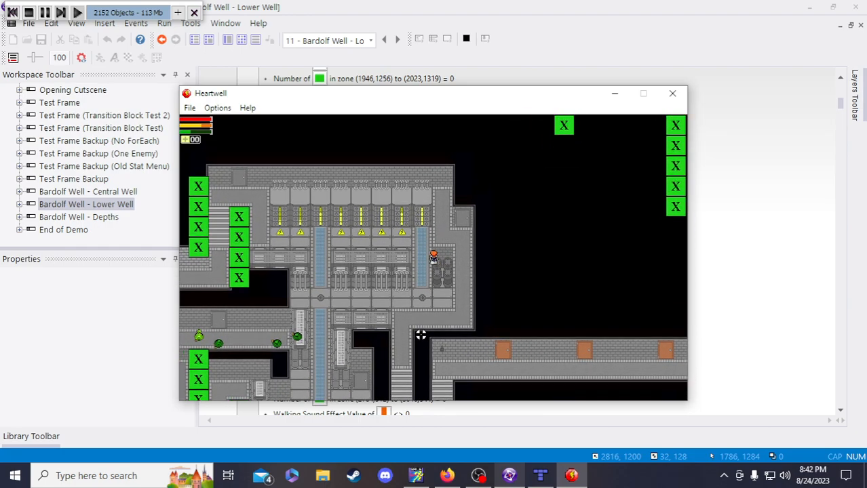
Walk the character up the corridor to the upper wall and move side to side at the pipe row's right end
{"action": "key", "text": "w"}
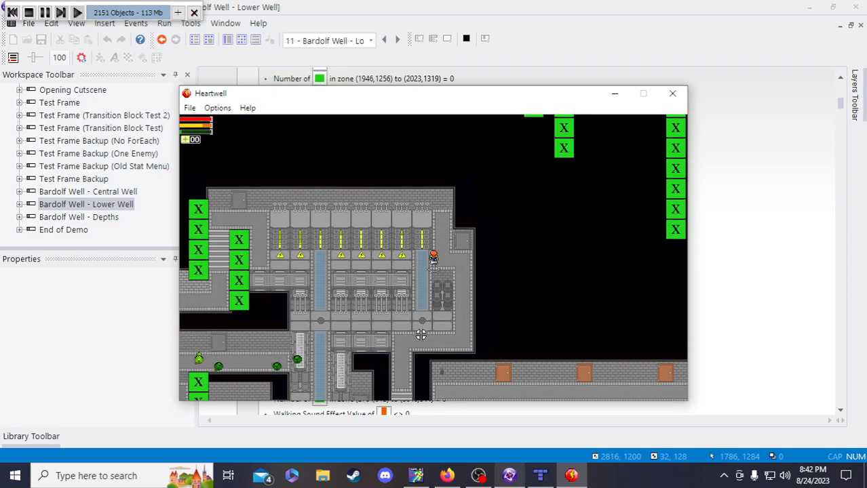
{"action": "key", "text": "w"}
{"action": "key", "text": "d"}
{"action": "key", "text": "a"}
{"action": "key", "text": "d"}
{"action": "key", "text": "a"}
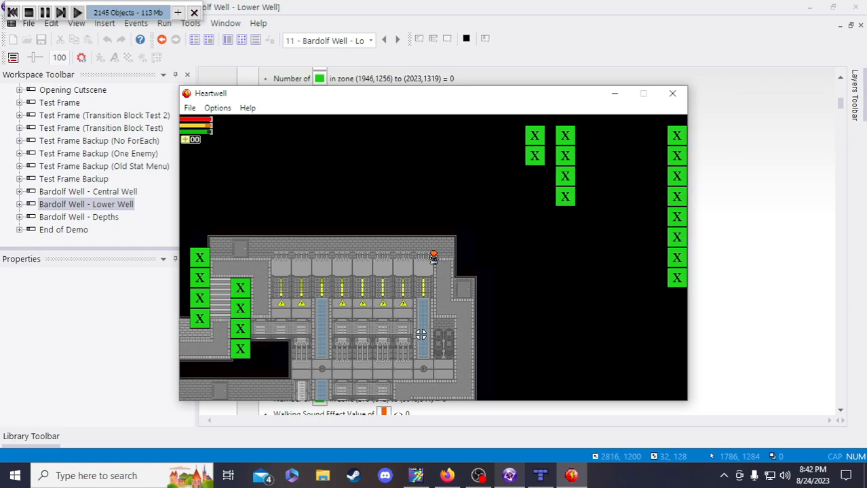
Walk the character left along the upper wall over the pipe row to its left end
{"action": "key", "text": "a"}
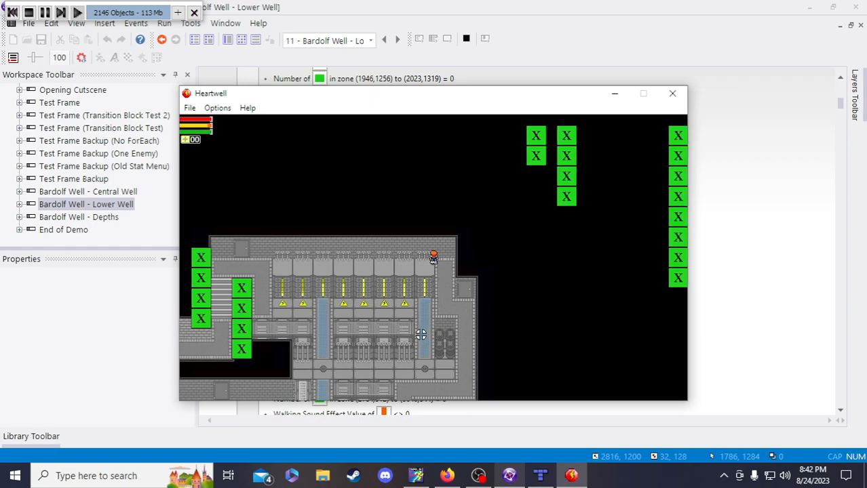
{"action": "key", "text": "a"}
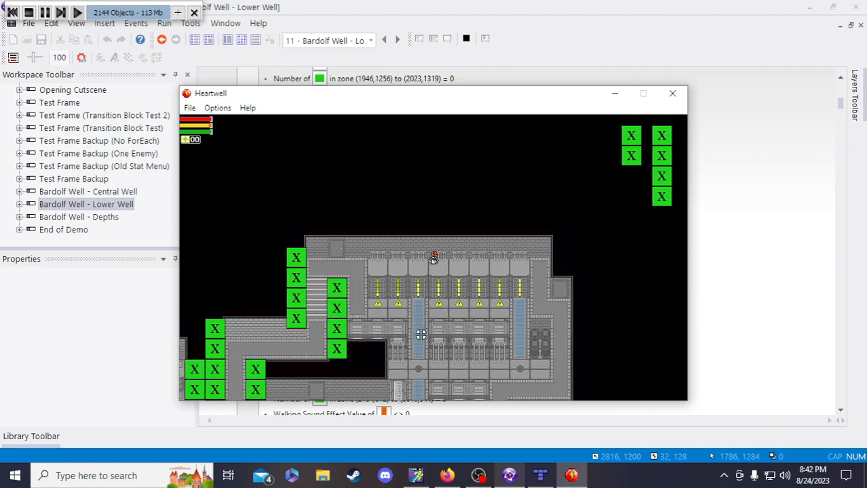
{"action": "key", "text": "a"}
{"action": "key", "text": "d"}
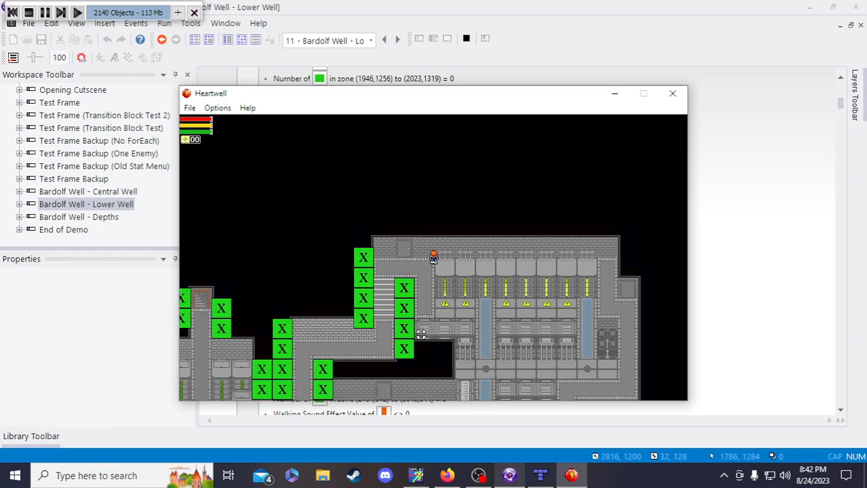
{"action": "key", "text": "a"}
{"action": "key", "text": "d"}
{"action": "key", "text": "a"}
Walk the character down and up along the pipe row's left edge, ending on the machinery below the warning signs
{"action": "key", "text": "s"}
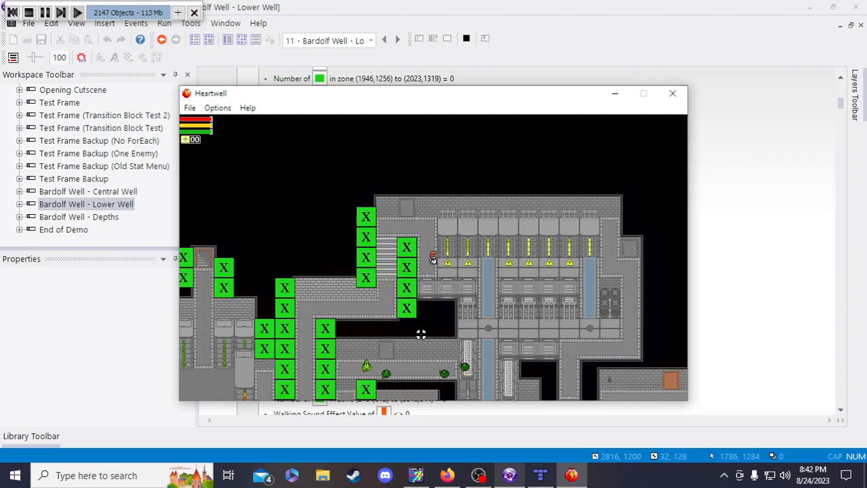
{"action": "key", "text": "w"}
{"action": "key", "text": "a"}
{"action": "key", "text": "s"}
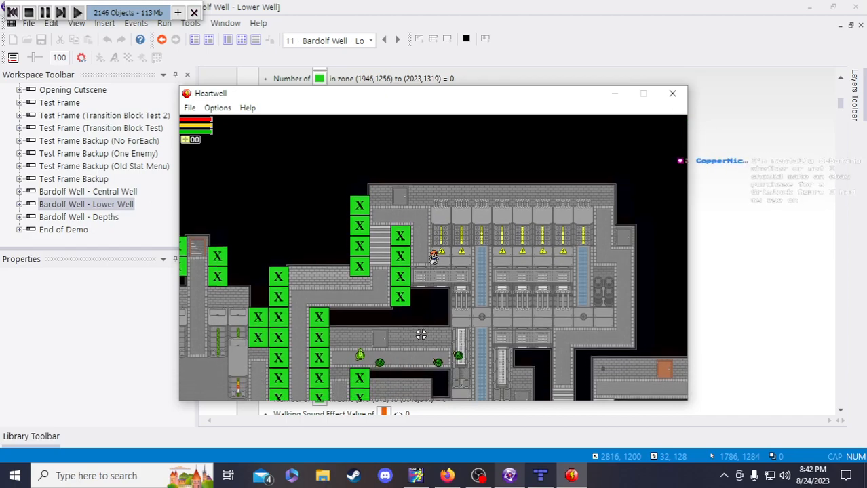
{"action": "key", "text": "w"}
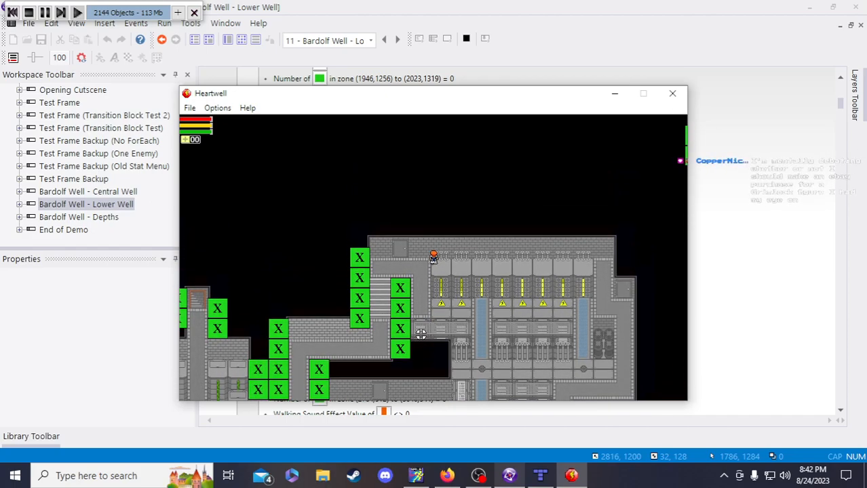
{"action": "key", "text": "s"}
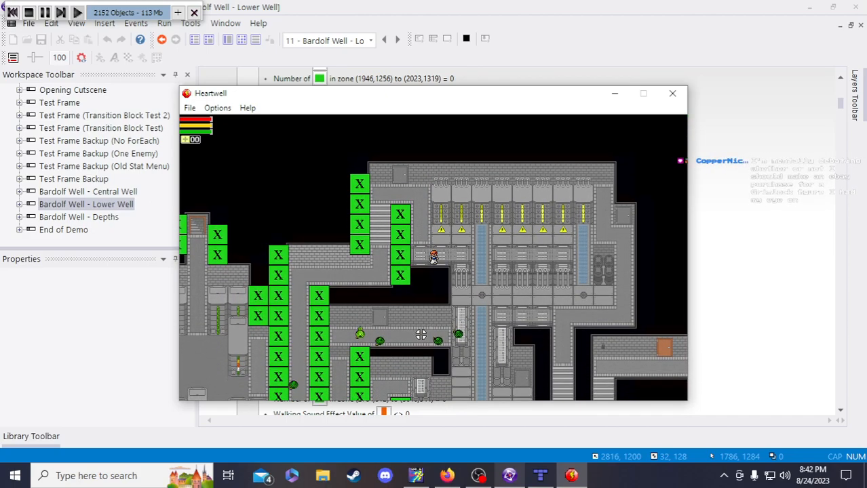
Walk the character repeatedly up and down the pipe row's left edge between the pipe tops and the leftmost warning sign
{"action": "key", "text": "w"}
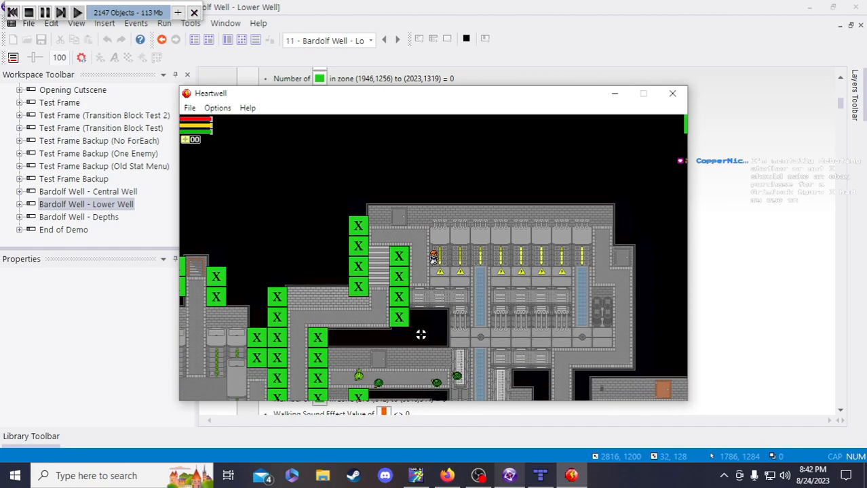
{"action": "key", "text": "s"}
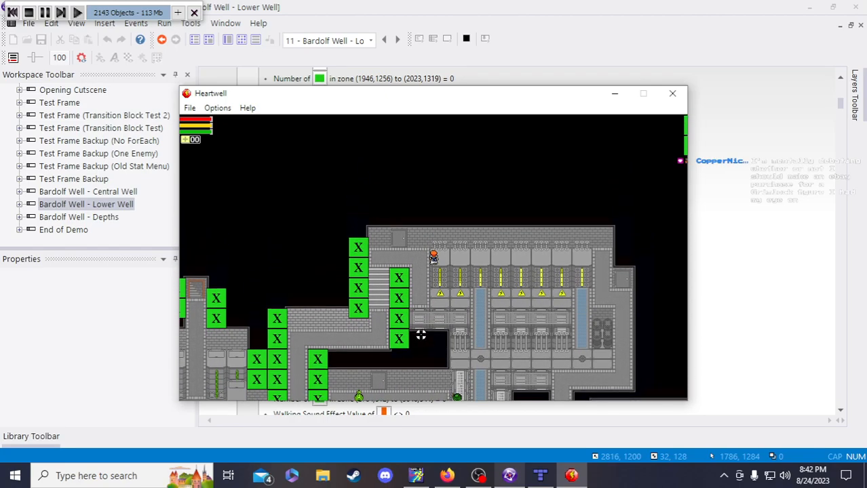
{"action": "key", "text": "s"}
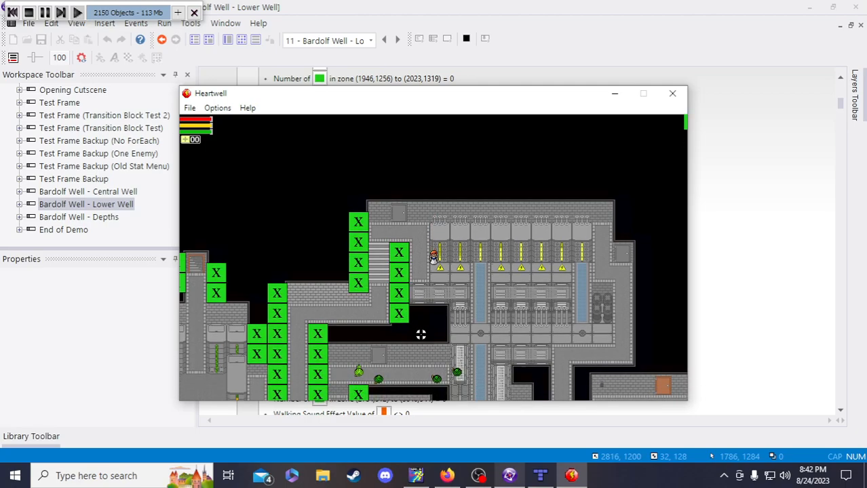
{"action": "key", "text": "s"}
{"action": "key", "text": "w"}
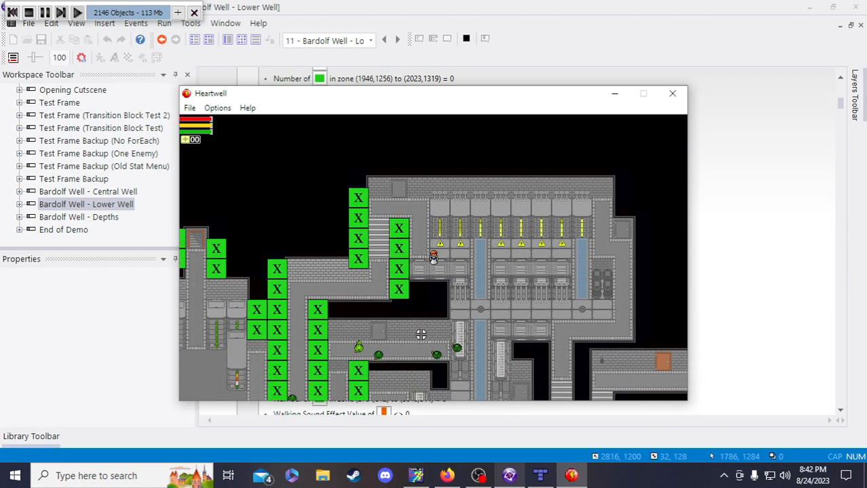
{"action": "key", "text": "w"}
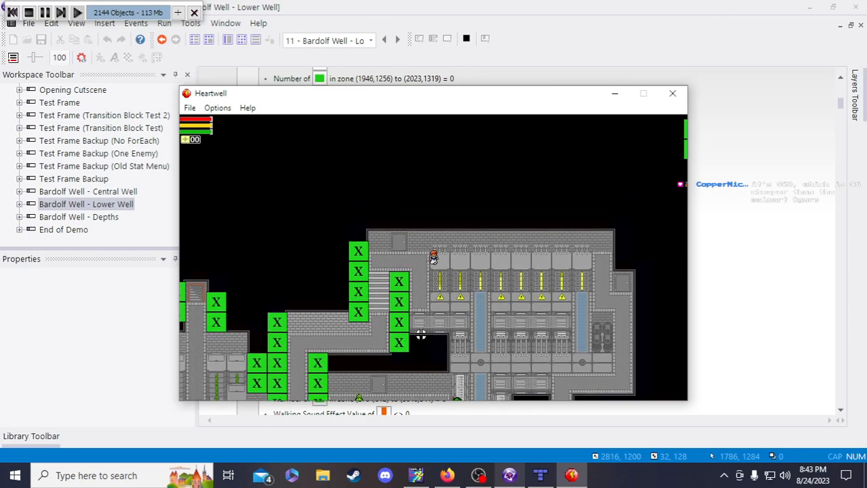
{"action": "key", "text": "s"}
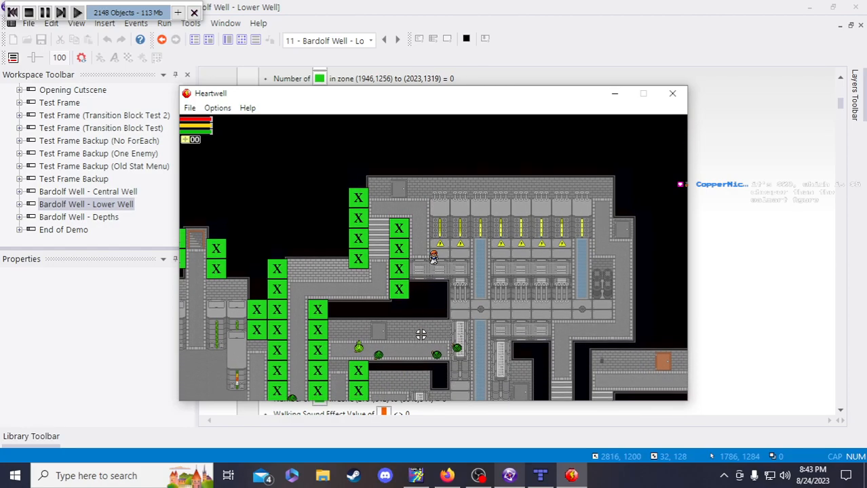
Walk the character down to the machinery below the warning signs and left to the green X block column, stepping back right
{"action": "key", "text": "Down"}
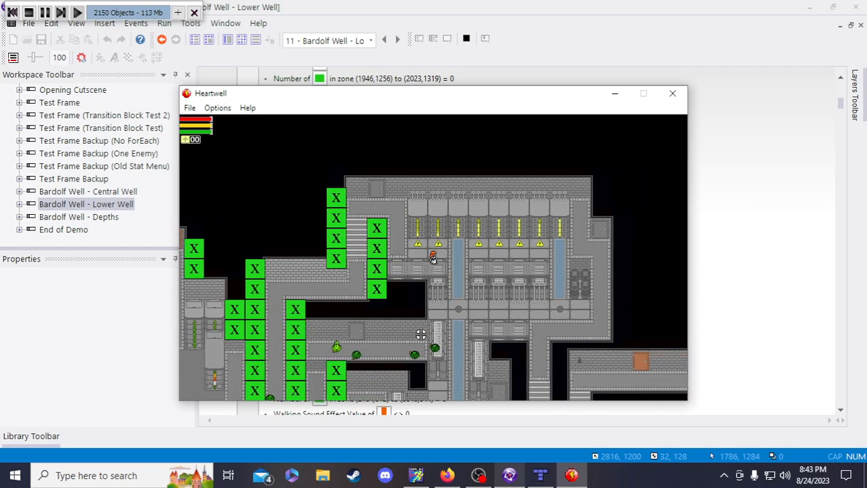
{"action": "key", "text": "Down"}
{"action": "key", "text": "Left"}
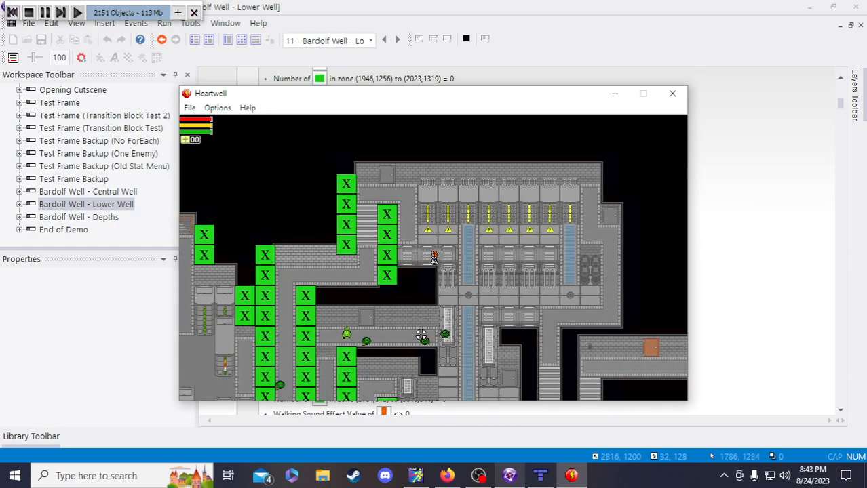
{"action": "key", "text": "Up"}
{"action": "key", "text": "Left"}
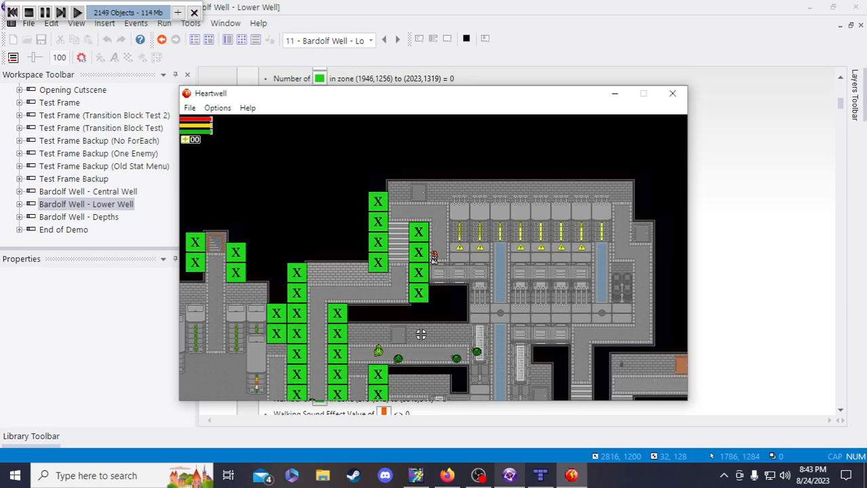
{"action": "key", "text": "Right"}
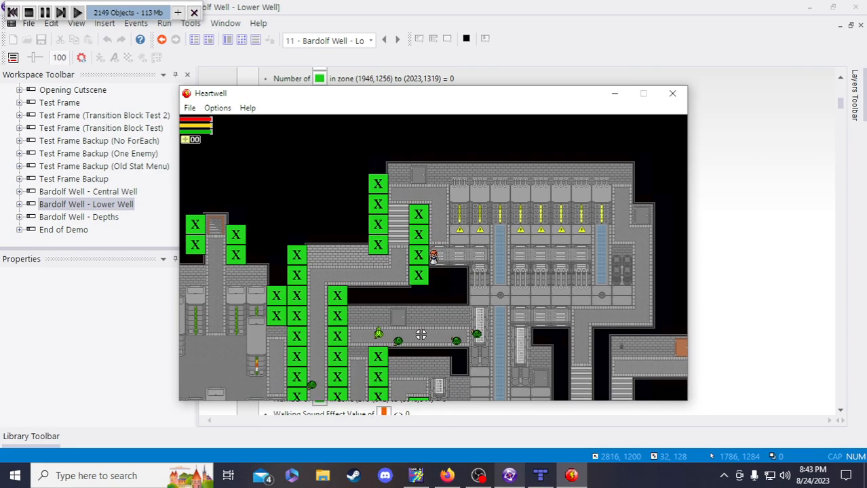
Walk the character up to the pipe tops at the row's left edge and back down beside the leftmost warning sign
{"action": "key", "text": "Up"}
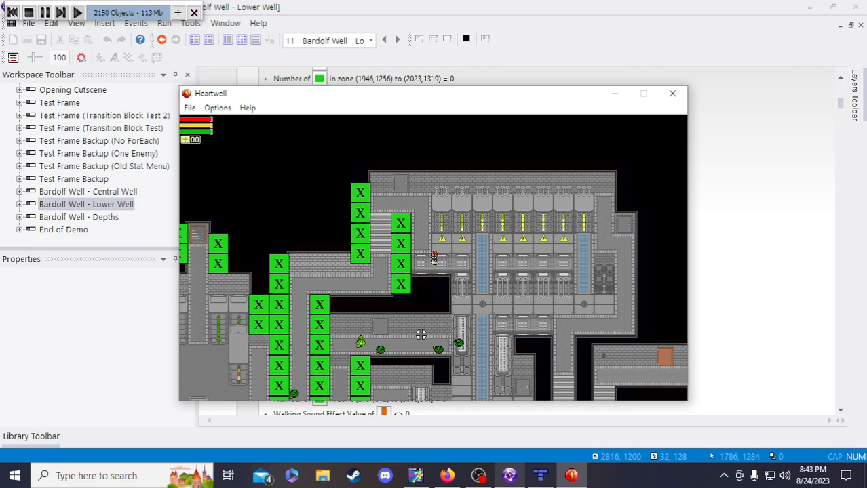
{"action": "key", "text": "Down"}
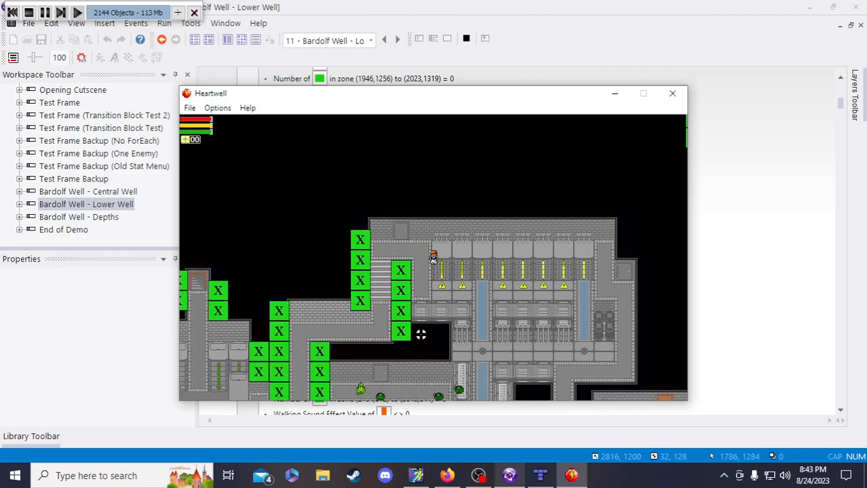
{"action": "key", "text": "Up"}
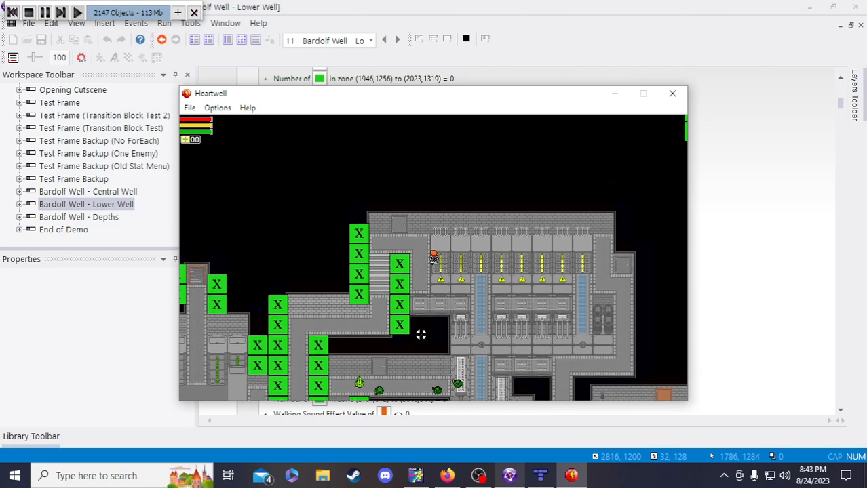
{"action": "key", "text": "Down"}
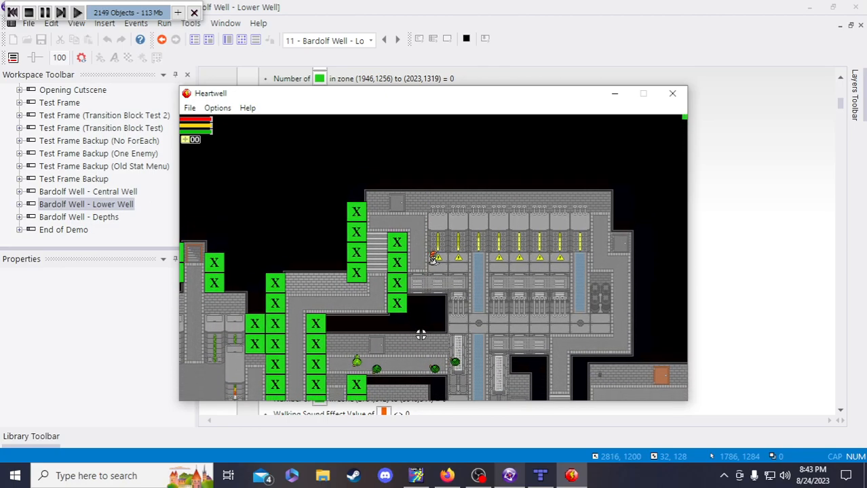
Walk the character right across the pipe row and both water channels into the right-hand corridor
{"action": "key", "text": "Right"}
{"action": "key", "text": "Right"}
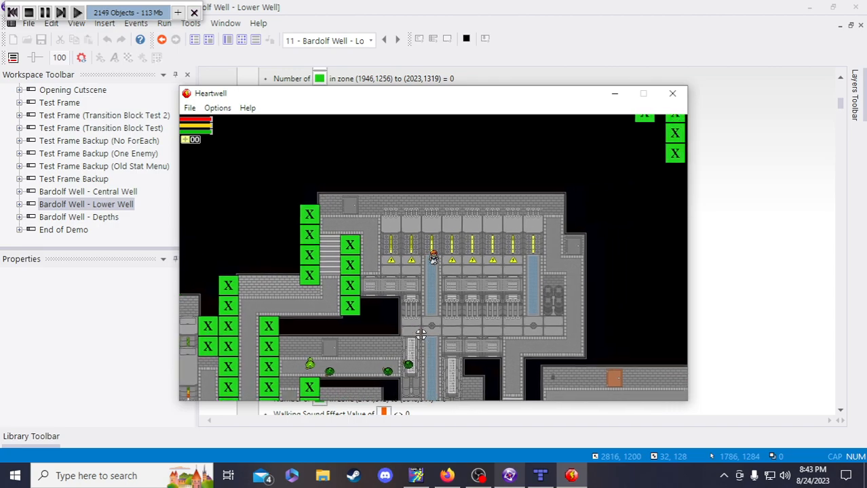
{"action": "key", "text": "Down"}
{"action": "key", "text": "Right"}
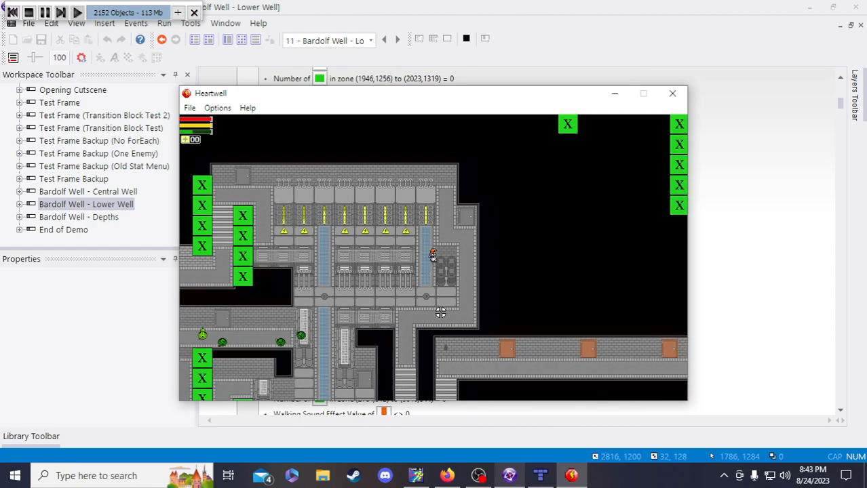
{"action": "key", "text": "Up"}
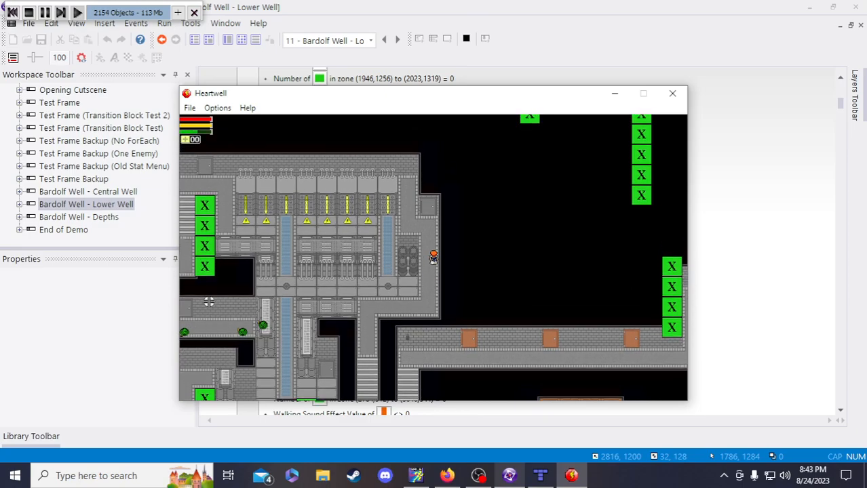
Move the character around the right-hand corridor and down to its lower corner below the dark machine block
{"action": "key", "text": "Down"}
{"action": "key", "text": "Left"}
{"action": "key", "text": "Right"}
{"action": "key", "text": "Up"}
{"action": "key", "text": "Up"}
{"action": "key", "text": "Down"}
{"action": "key", "text": "Left"}
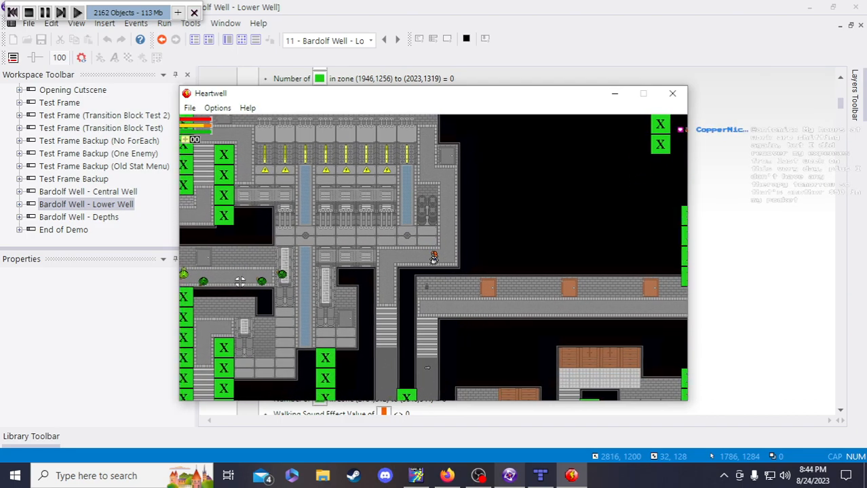
Step the character repeatedly around the corridor's lower corner and up beside the dark machine block
{"action": "key", "text": "Right"}
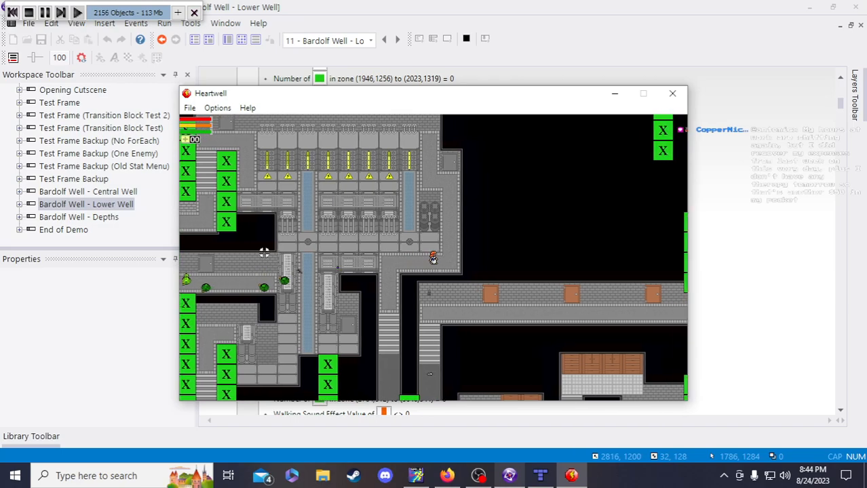
{"action": "key", "text": "Up"}
{"action": "key", "text": "Down"}
{"action": "key", "text": "Left"}
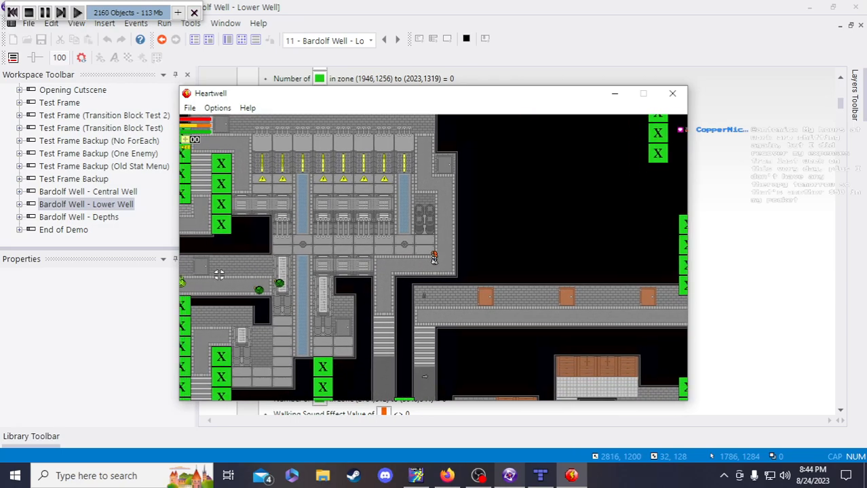
{"action": "key", "text": "Right"}
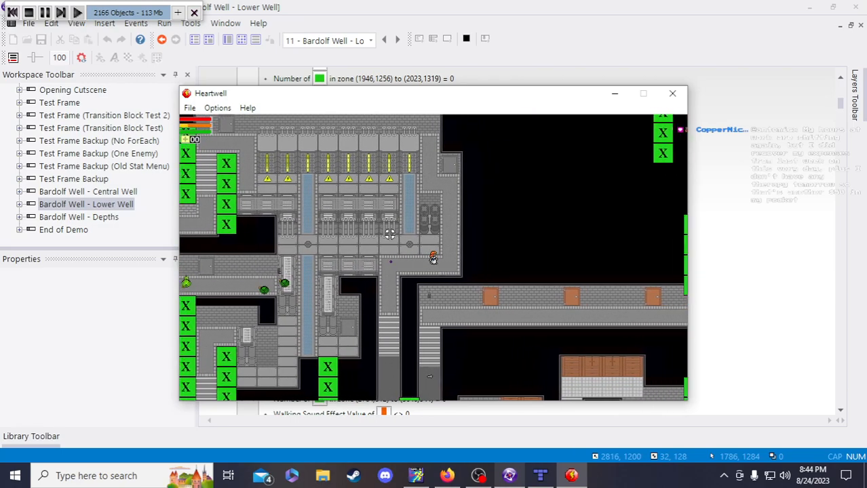
{"action": "key", "text": "Up"}
{"action": "key", "text": "Down"}
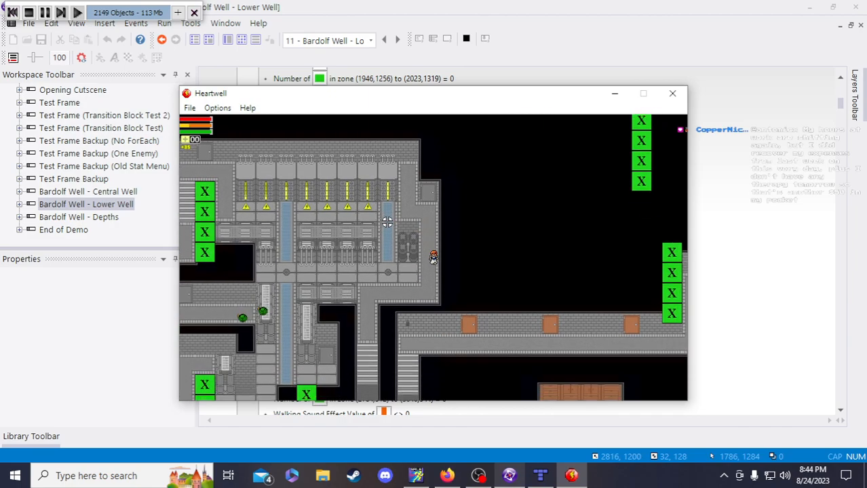
Walk the character left from the right-hand corridor to the floor panels beside the top of the staircase passage
{"action": "key", "text": "Left"}
{"action": "key", "text": "Left"}
{"action": "key", "text": "Down"}
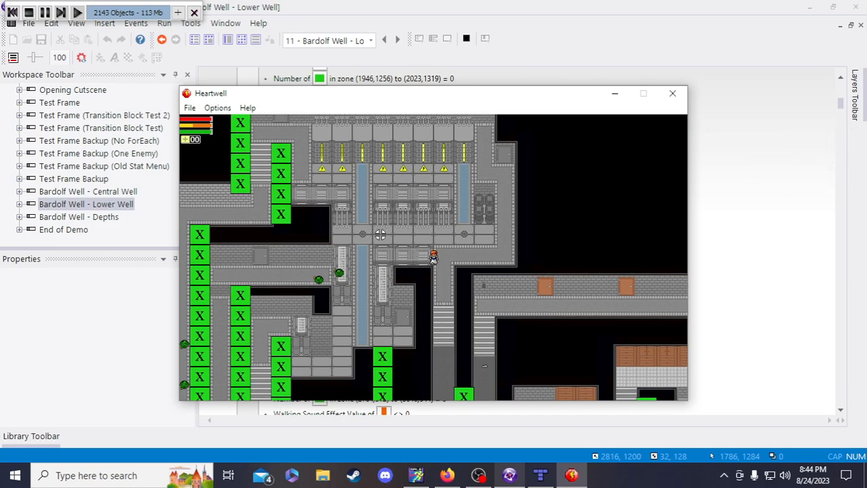
Move the character repeatedly side to side across the right edge of the floor panels above the staircase passage
{"action": "key", "text": "Right"}
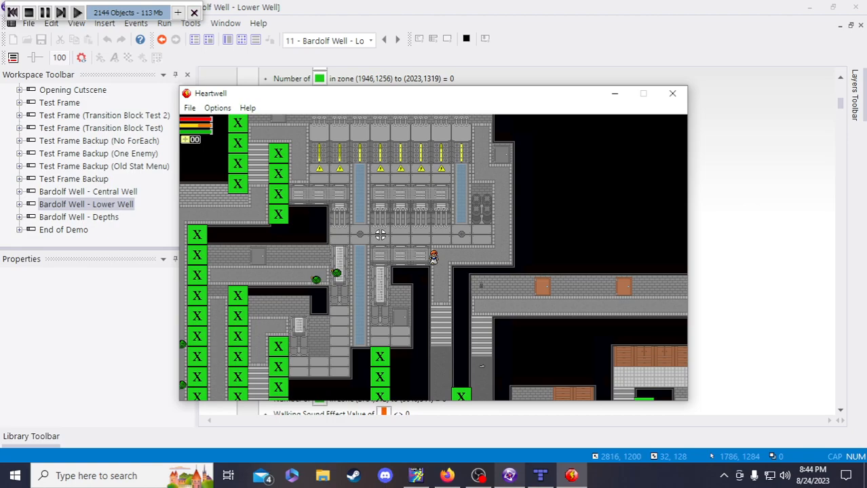
{"action": "key", "text": "Left"}
{"action": "key", "text": "Right"}
{"action": "key", "text": "Left"}
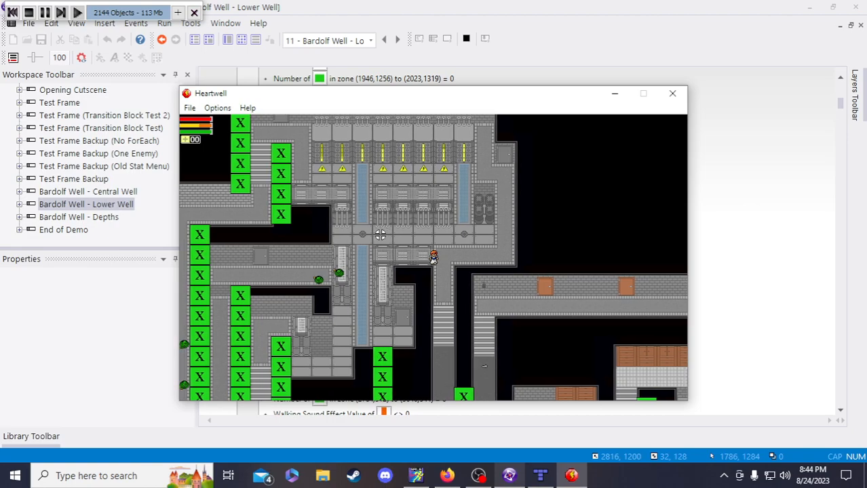
{"action": "key", "text": "d"}
{"action": "key", "text": "w"}
{"action": "key", "text": "s"}
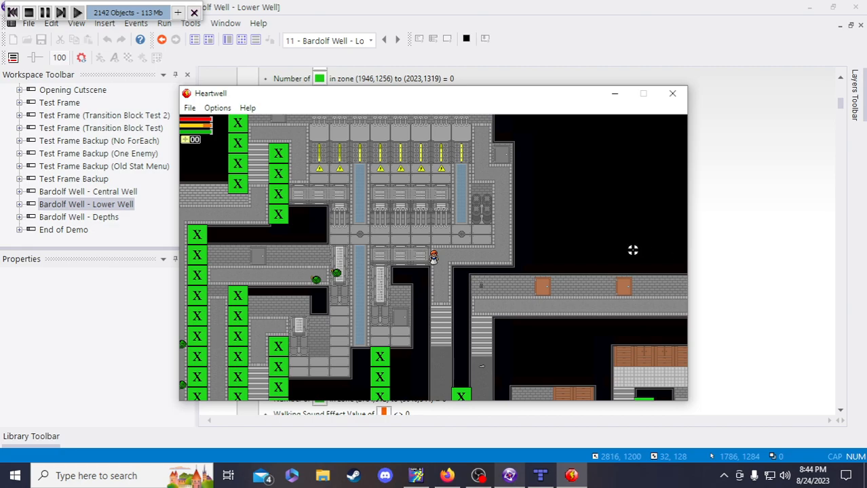
{"action": "key", "text": "a"}
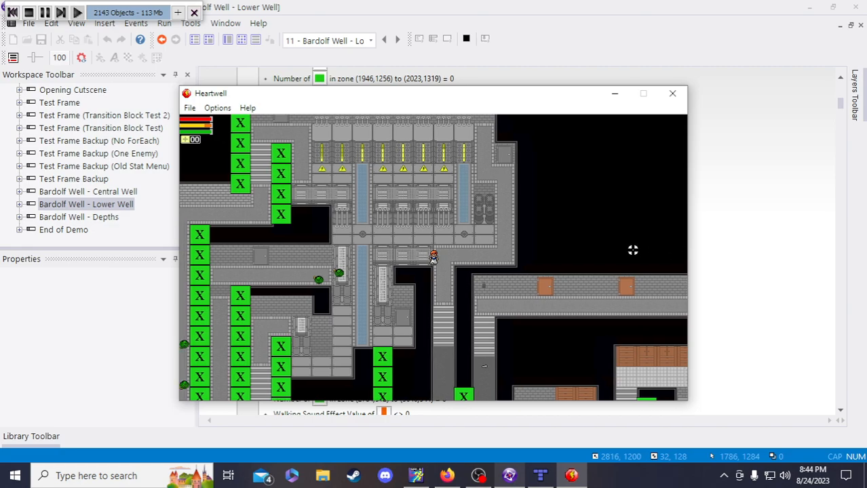
{"action": "key", "text": "d"}
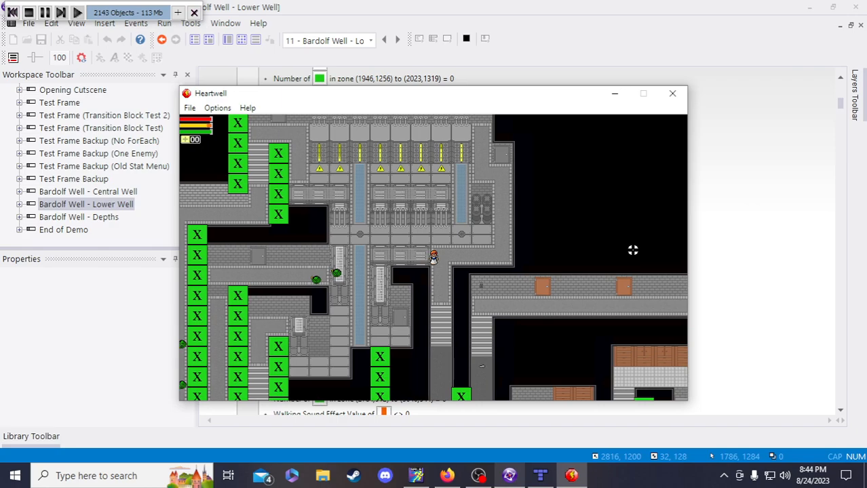
{"action": "key", "text": "d"}
{"action": "key", "text": "a"}
{"action": "key", "text": "d"}
{"action": "key", "text": "a"}
Walk the character down-left to the tall vent beside the lower water channel, then back up to the walkway's right drain
{"action": "key", "text": "a"}
{"action": "key", "text": "s"}
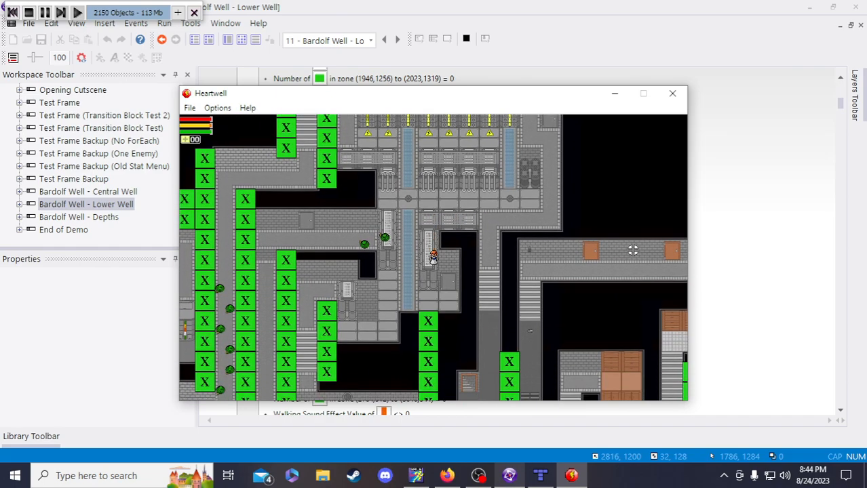
{"action": "key", "text": "w"}
{"action": "key", "text": "d"}
{"action": "key", "text": "d"}
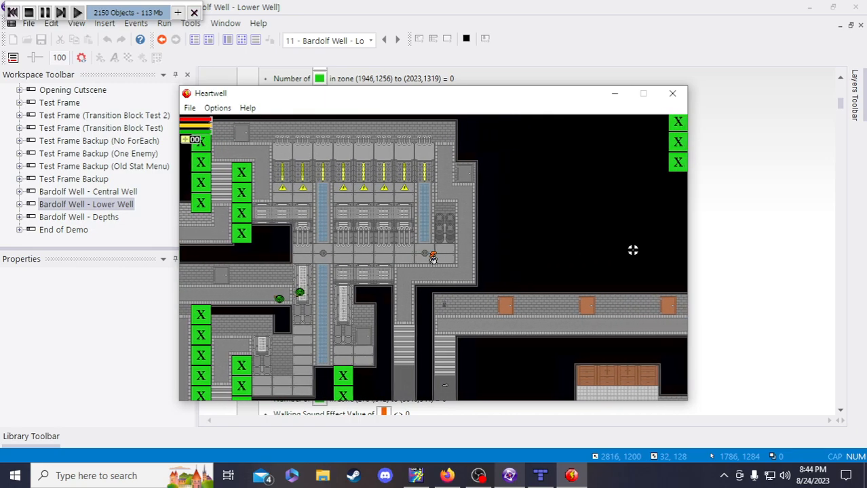
Walk the character left along the walkway to the left drain, then right into the right-hand corridor
{"action": "key", "text": "a"}
{"action": "key", "text": "a"}
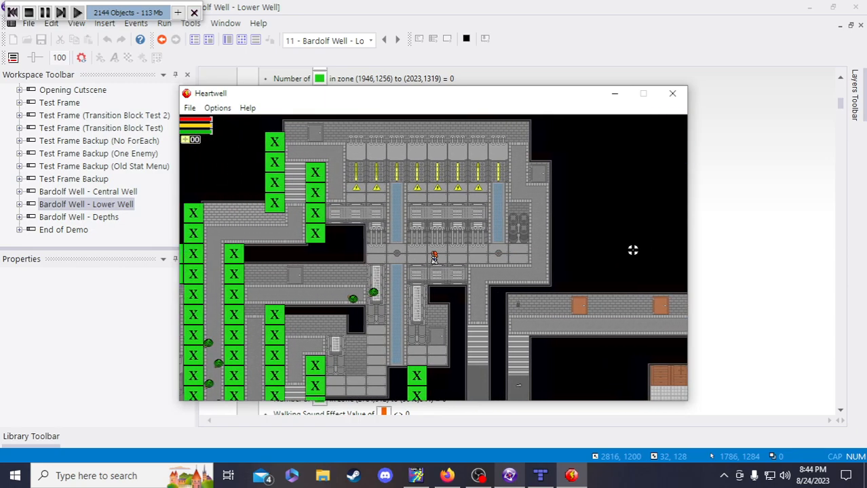
{"action": "key", "text": "d"}
{"action": "key", "text": "w"}
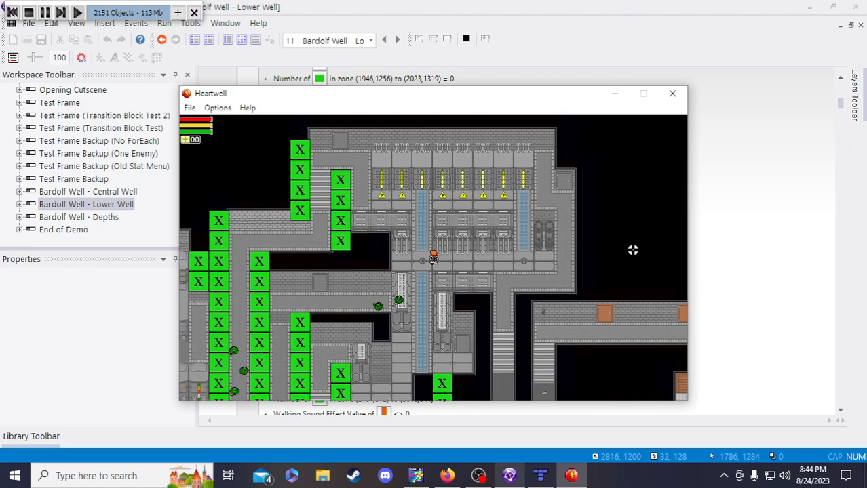
{"action": "key", "text": "d"}
{"action": "key", "text": "w"}
{"action": "key", "text": "s"}
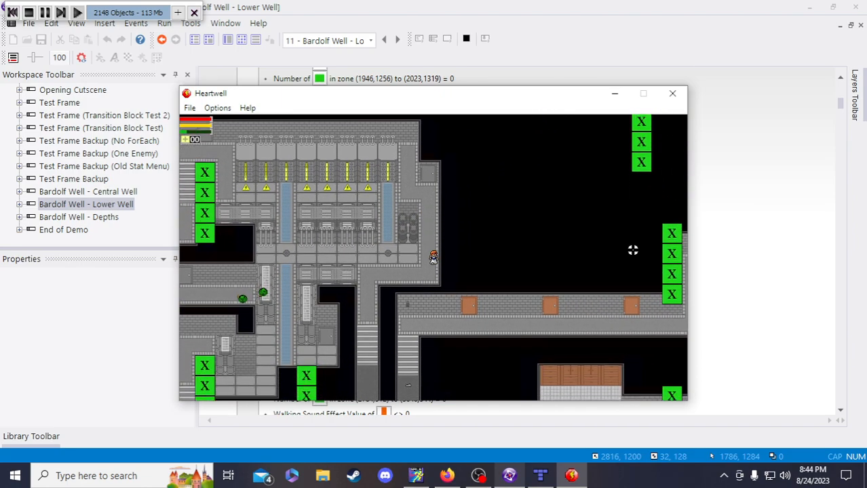
Walk the character left to the walkway's middle and step side to side above the right end of the floor panels
{"action": "key", "text": "a"}
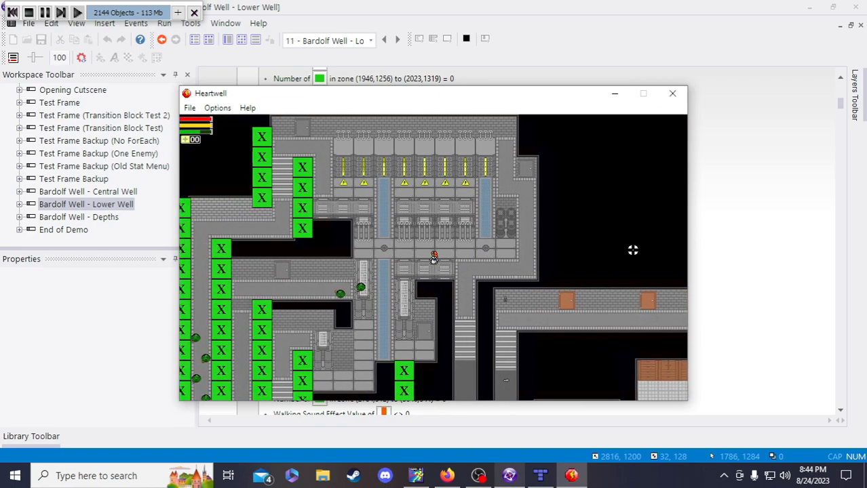
{"action": "key", "text": "a"}
{"action": "key", "text": "w"}
{"action": "key", "text": "d"}
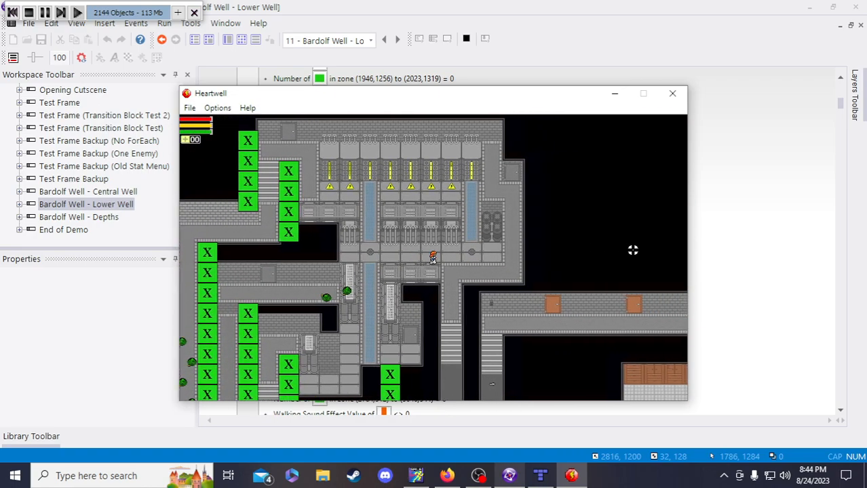
{"action": "key", "text": "a"}
{"action": "key", "text": "d"}
{"action": "key", "text": "d"}
{"action": "key", "text": "a"}
{"action": "key", "text": "d"}
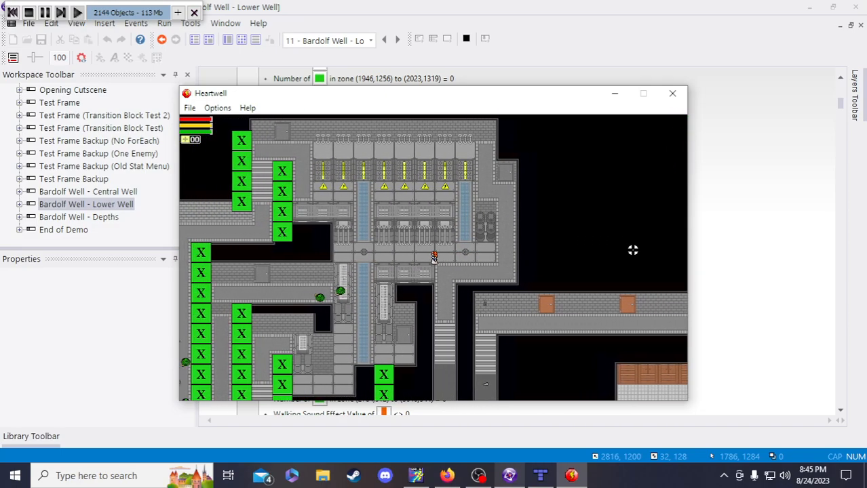
Walk the character right to the dark machine block, around the walkway's right end and back to the right drain
{"action": "key", "text": "d"}
{"action": "key", "text": "w"}
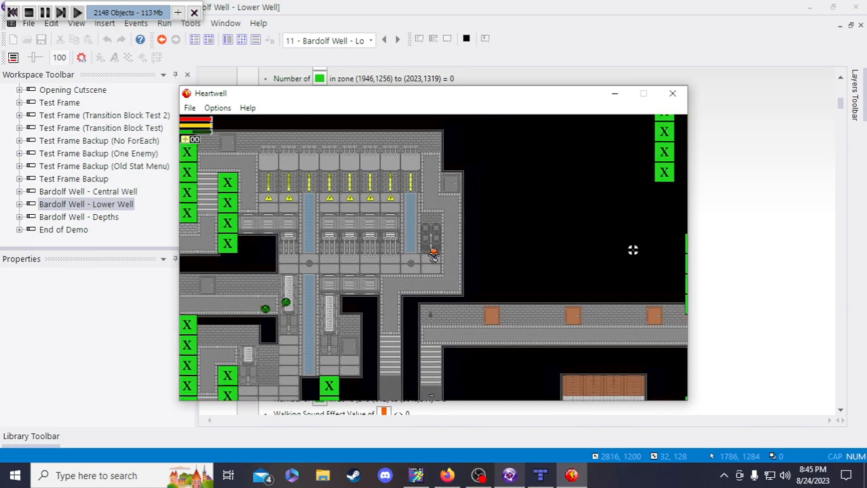
{"action": "key", "text": "space"}
{"action": "key", "text": "d"}
{"action": "key", "text": "s"}
{"action": "key", "text": "a"}
{"action": "key", "text": "a"}
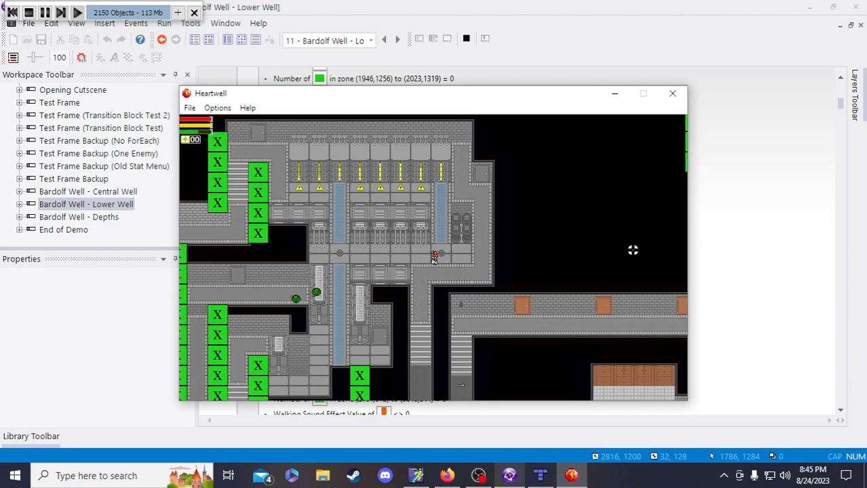
Move the character between the right-hand corridor and the walkway's right end, then down-left onto the floor panels
{"action": "key", "text": "d"}
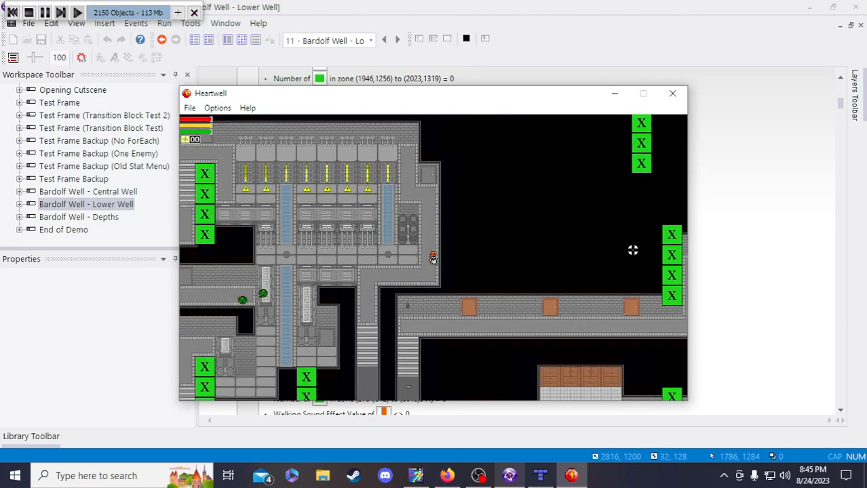
{"action": "key", "text": "a"}
{"action": "key", "text": "d"}
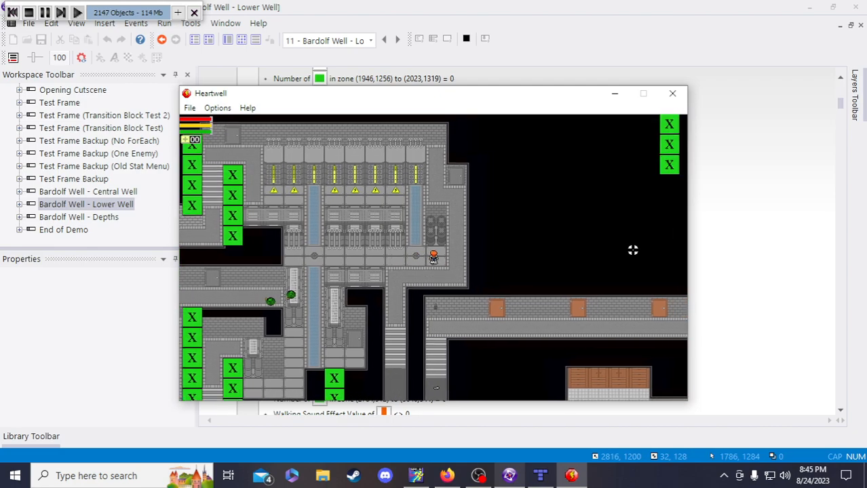
{"action": "key", "text": "s"}
{"action": "key", "text": "a"}
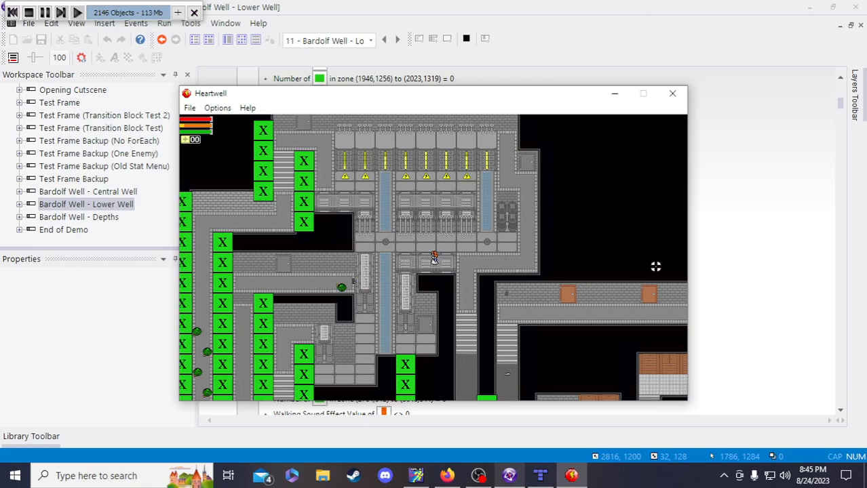
Walk the character left across the lower water channel and past the tall grated machine to the corridor beside it
{"action": "key", "text": "a"}
{"action": "key", "text": "s"}
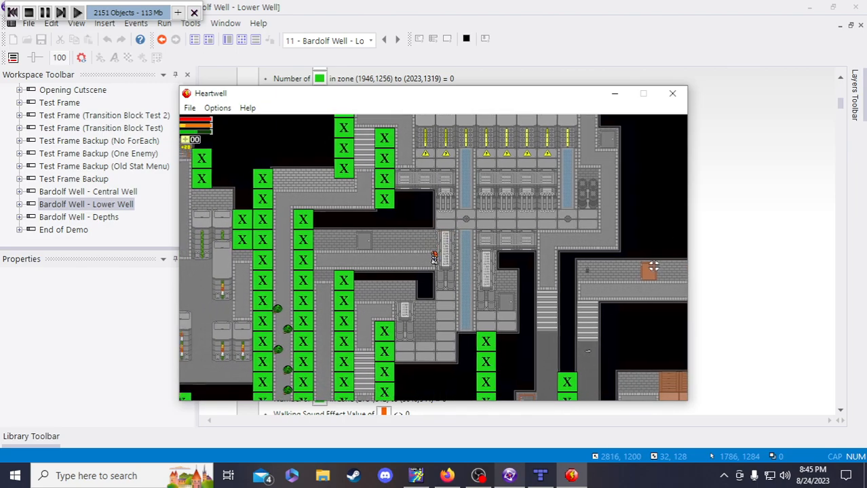
{"action": "key", "text": "a"}
{"action": "key", "text": "d"}
{"action": "key", "text": "w"}
{"action": "key", "text": "d"}
{"action": "key", "text": "d"}
{"action": "key", "text": "d"}
{"action": "key", "text": "d"}
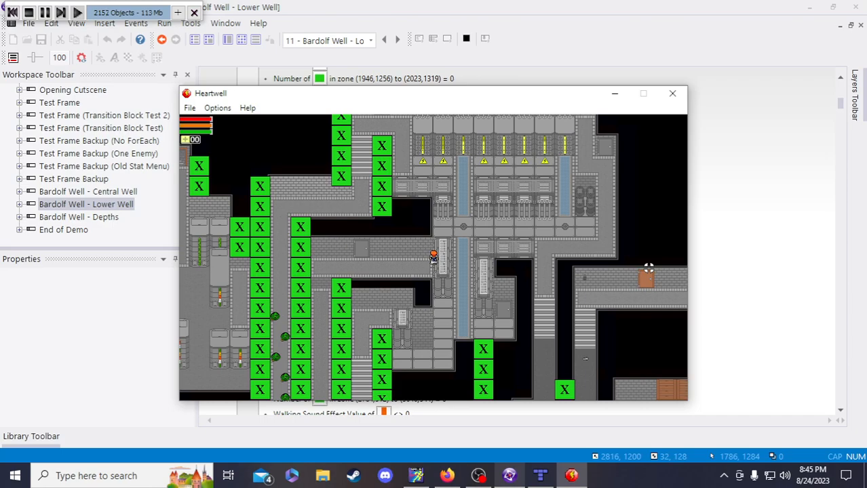
{"action": "key", "text": "d"}
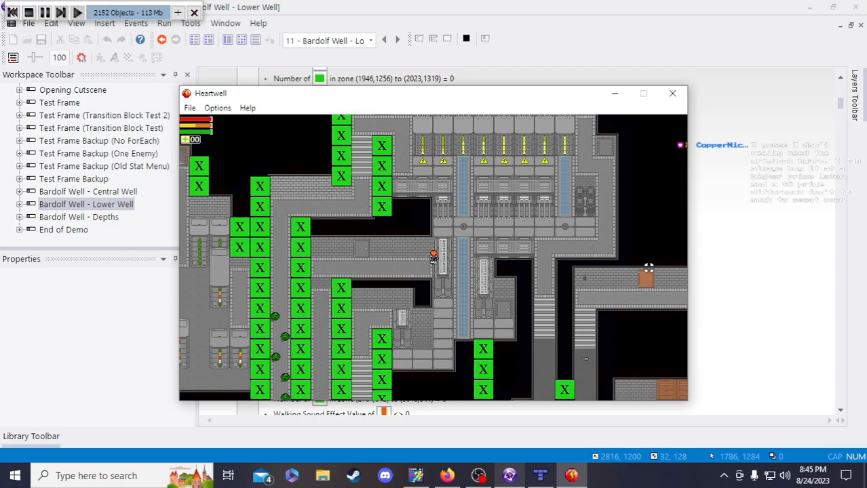
Step the character side to side by the left grated machine, then right onto the lower water channel and up to its top end
{"action": "key", "text": "a"}
{"action": "key", "text": "d"}
{"action": "key", "text": "a"}
{"action": "key", "text": "d"}
{"action": "key", "text": "s"}
{"action": "key", "text": "d"}
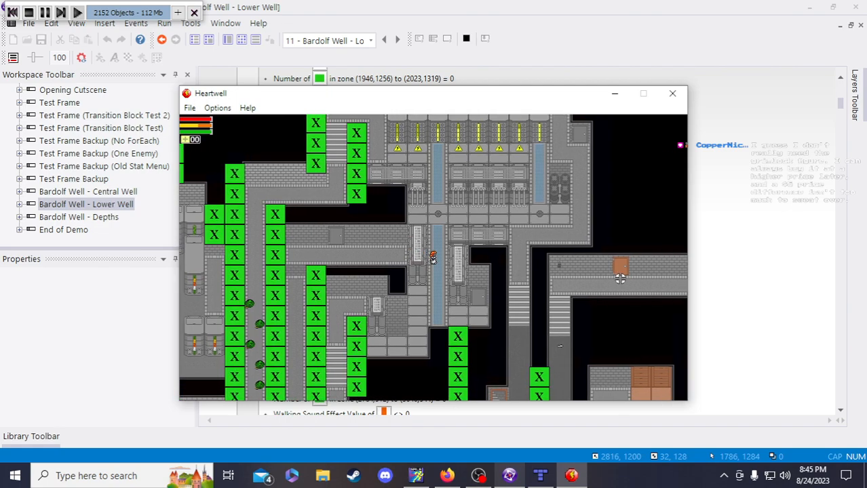
{"action": "key", "text": "w"}
{"action": "key", "text": "w"}
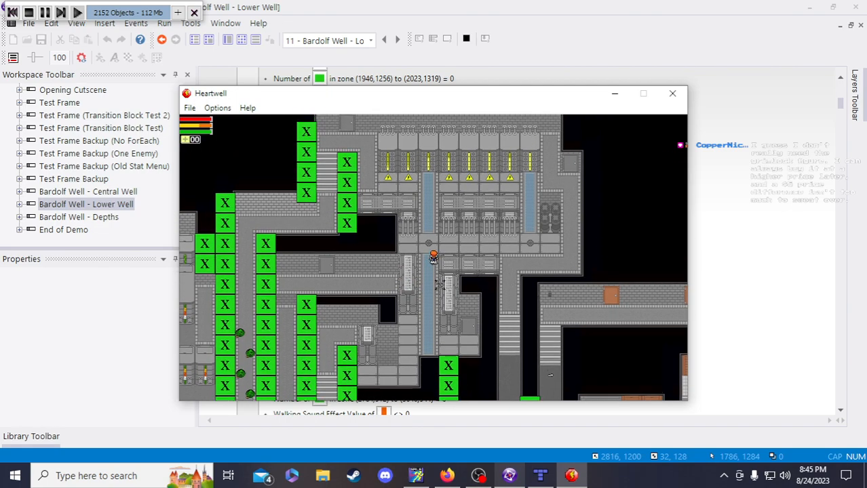
Walk the character right along the pipes to the dark machine block, then back left onto the upper floor panels
{"action": "key", "text": "w"}
{"action": "key", "text": "d"}
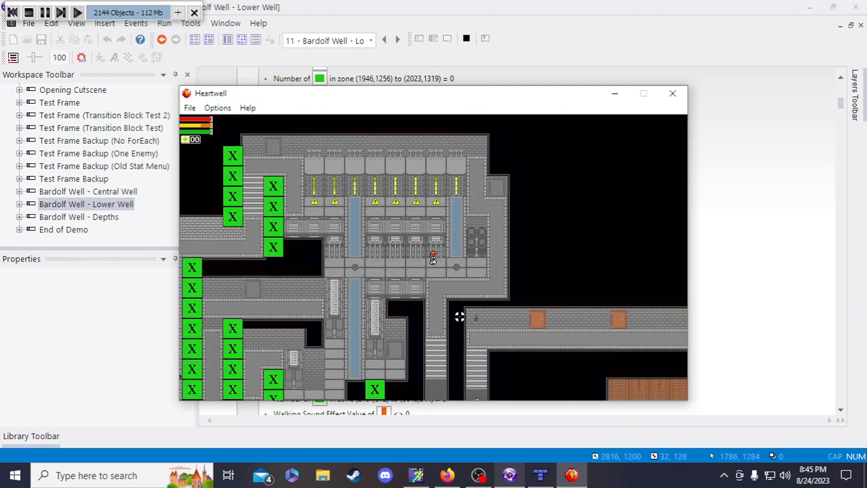
{"action": "key", "text": "w"}
{"action": "key", "text": "a"}
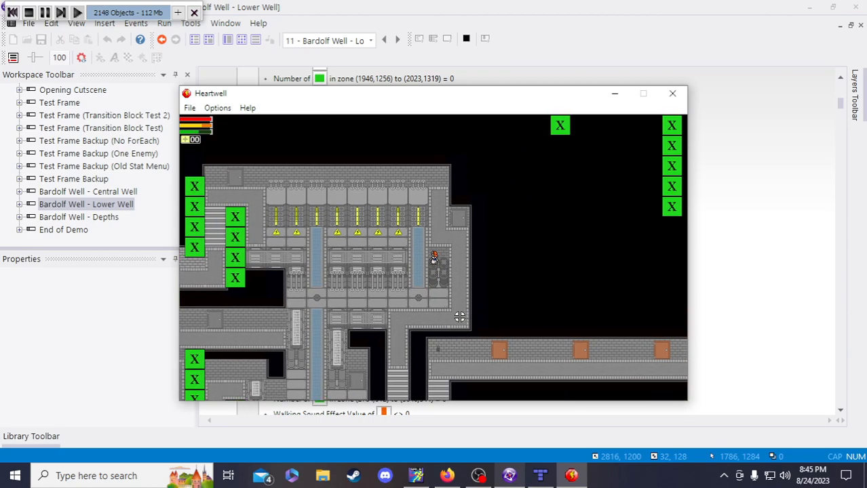
{"action": "key", "text": "a"}
{"action": "key", "text": "w"}
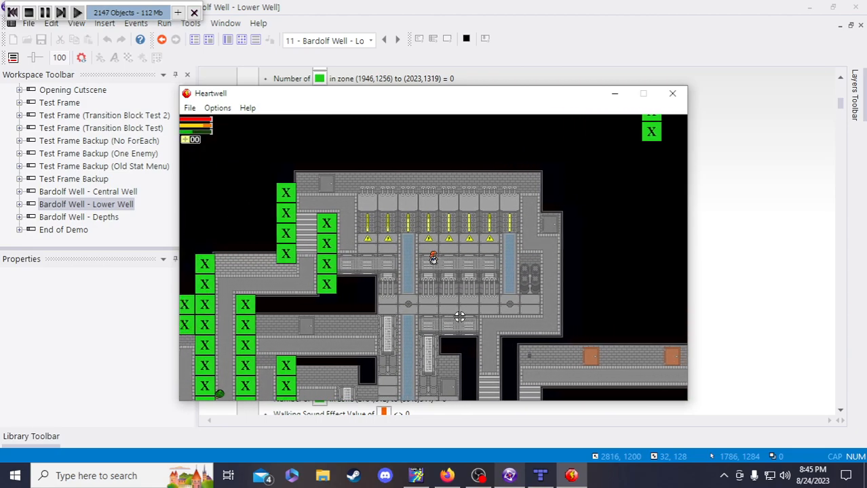
Move the character down over the vertical pipes, then right and up onto the dark machine block
{"action": "key", "text": "d"}
{"action": "key", "text": "a"}
{"action": "key", "text": "s"}
{"action": "key", "text": "d"}
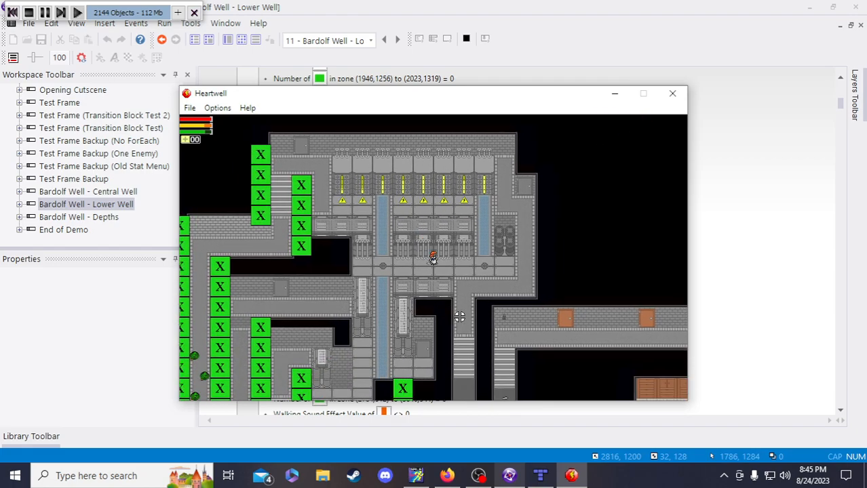
{"action": "key", "text": "d"}
{"action": "key", "text": "w"}
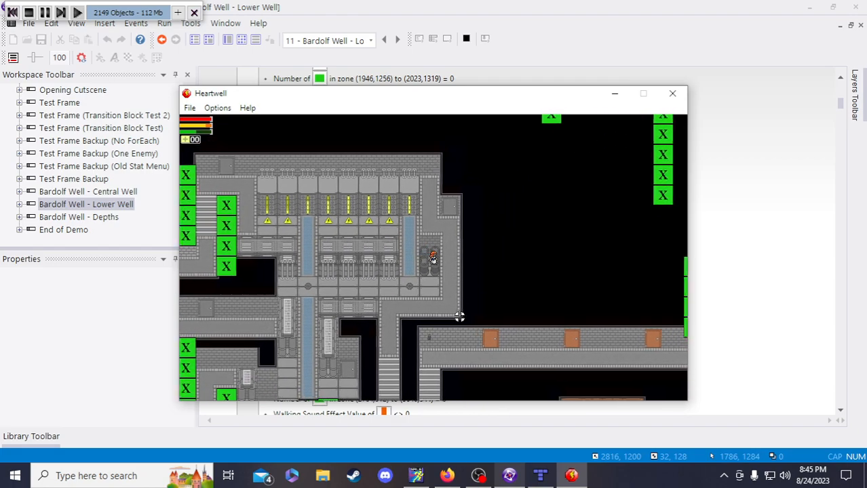
{"action": "key", "text": "d"}
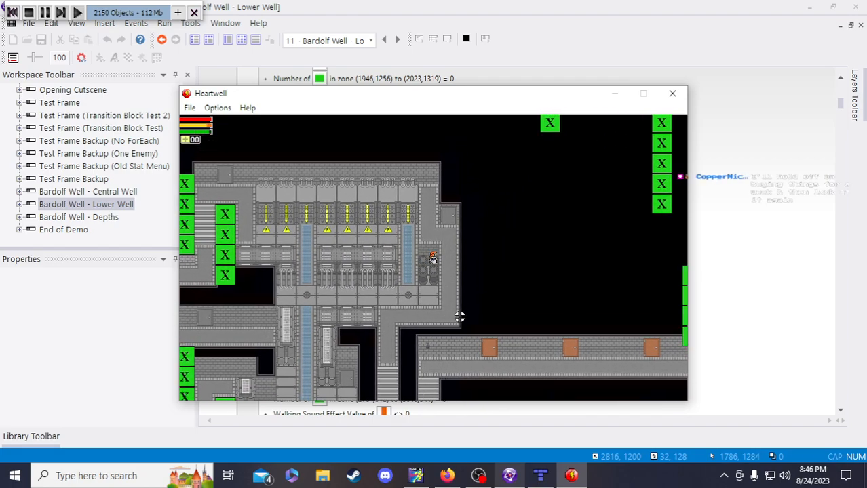
Walk the character left across both upper water channels, then back to the middle of the upper floor panels
{"action": "key", "text": "a"}
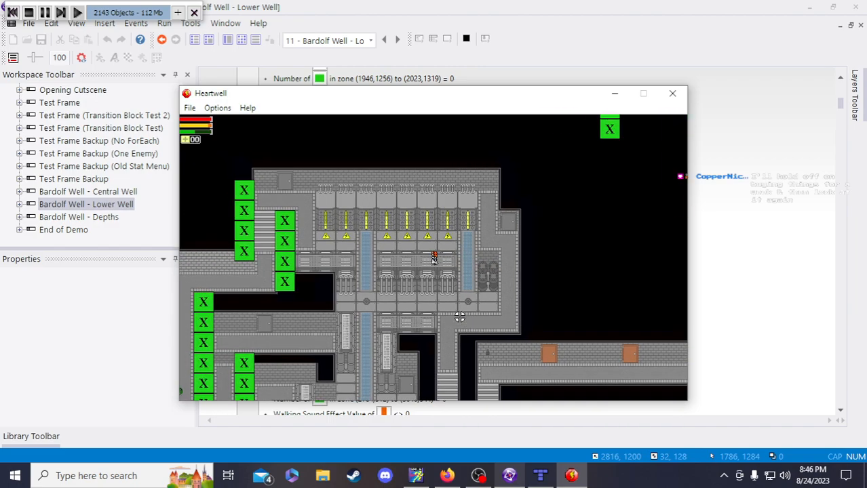
{"action": "key", "text": "a"}
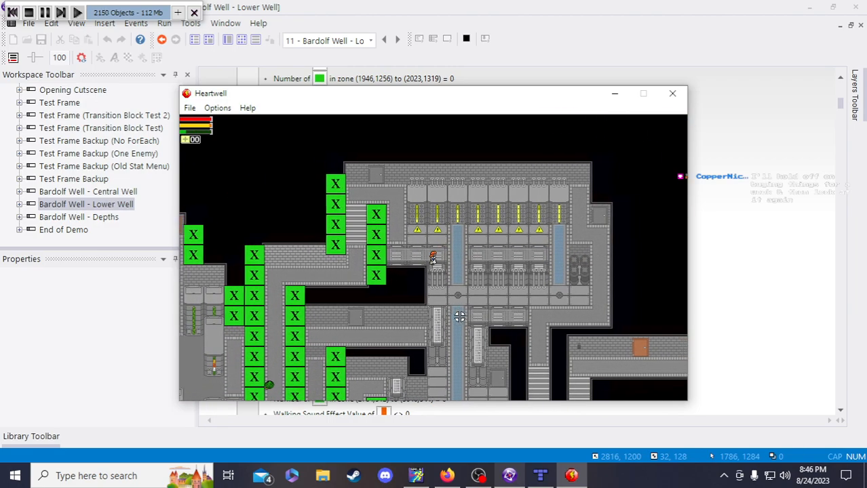
{"action": "key", "text": "a"}
{"action": "key", "text": "d"}
{"action": "key", "text": "a"}
{"action": "key", "text": "d"}
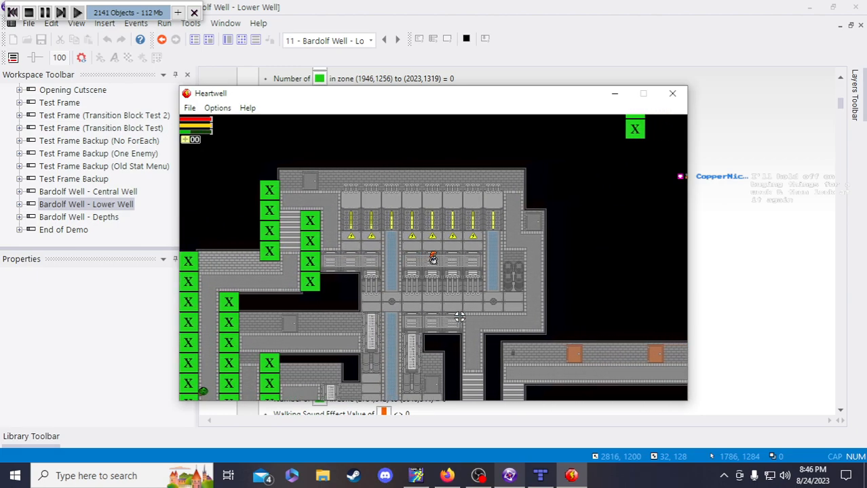
Walk the character through the right-hand corridor to the lower floor panels, over the right grated machine and left to the lower water channel
{"action": "key", "text": "d"}
{"action": "key", "text": "s"}
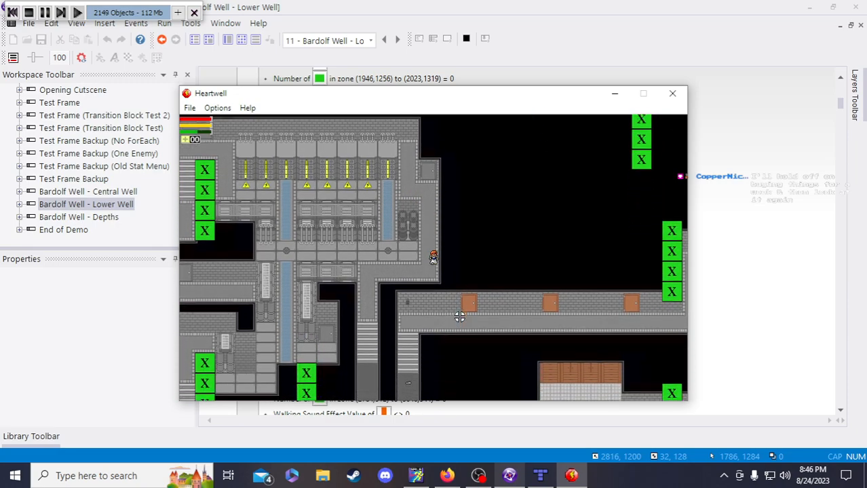
{"action": "key", "text": "a"}
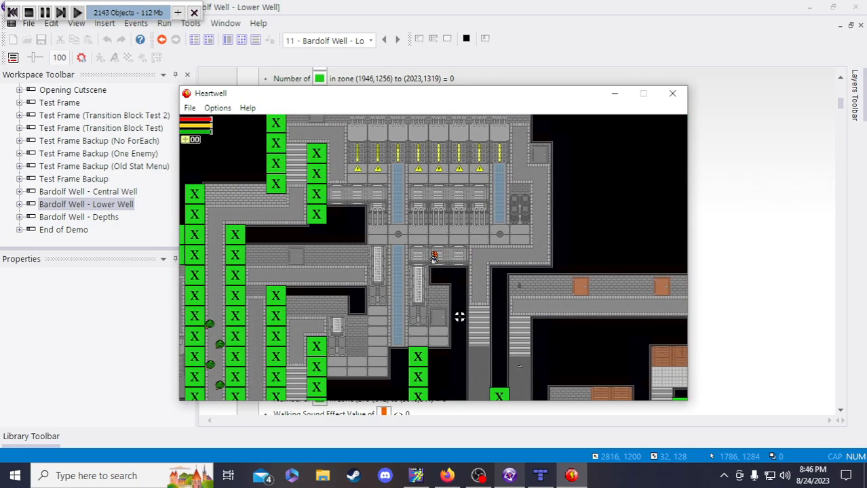
{"action": "key", "text": "s"}
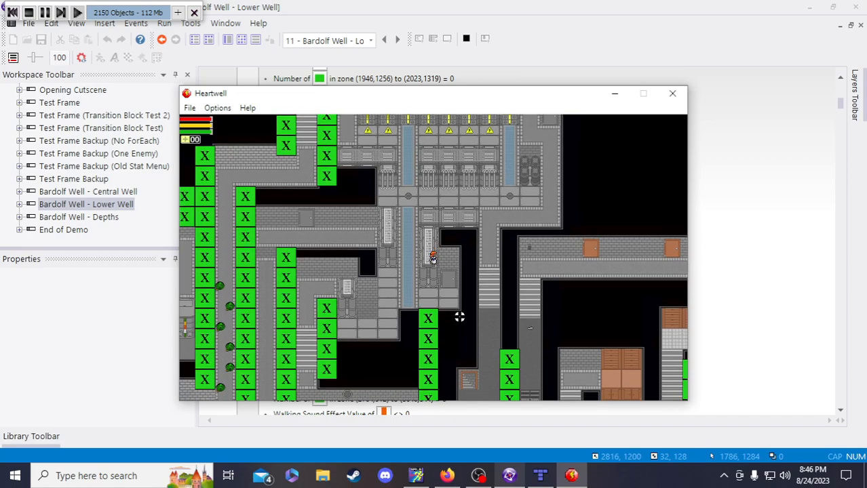
{"action": "key", "text": "s"}
{"action": "key", "text": "w"}
{"action": "key", "text": "a"}
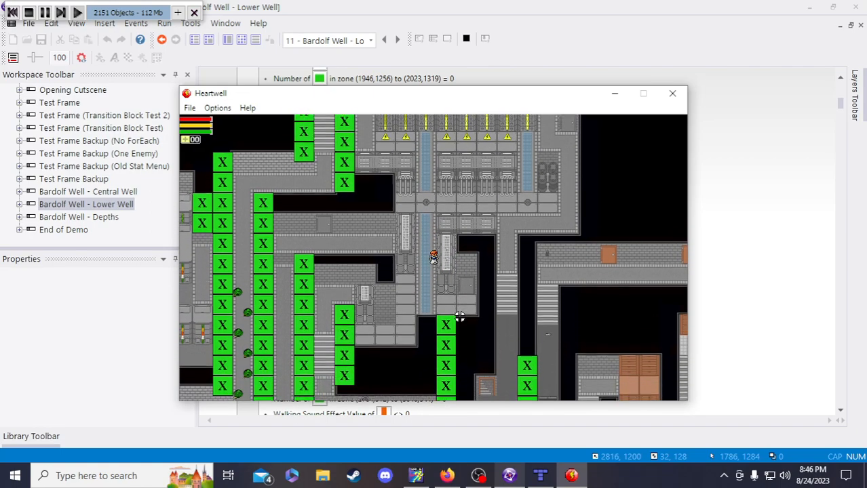
Walk the character down the lower water channel to its end and back up, then close the game window
{"action": "key", "text": "s"}
{"action": "key", "text": "d"}
{"action": "key", "text": "s"}
{"action": "key", "text": "d"}
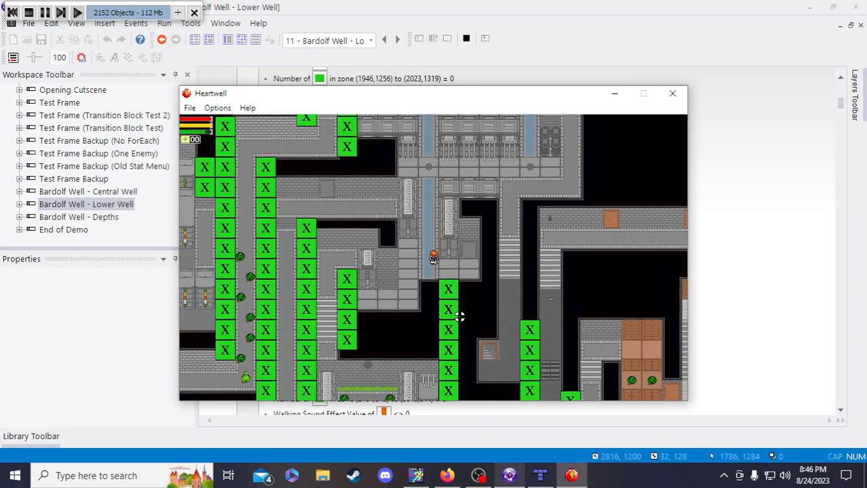
{"action": "key", "text": "w"}
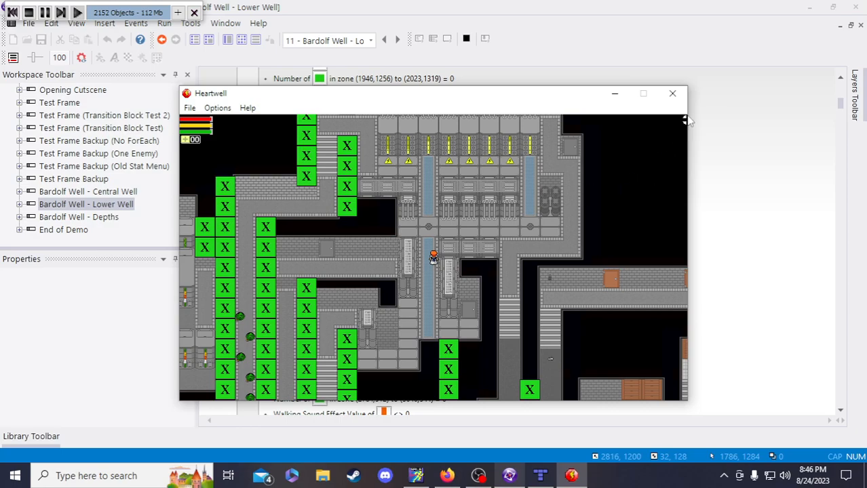
{"action": "left_click", "coordinate": [673, 93]}
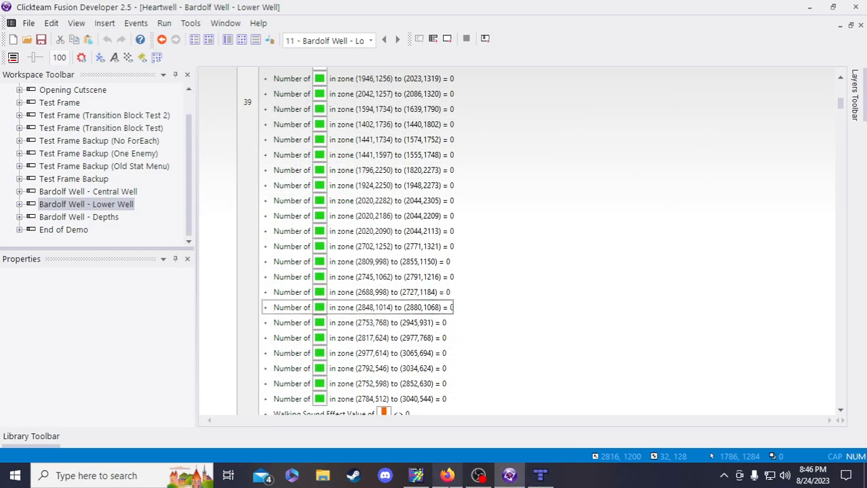
Switch to the Heartwell Dev Stream Notes and delete the italic notes attached to the Large Metal Grate and Small Metal Cabinet/Machine entries
{"action": "left_click", "coordinate": [447, 476]}
{"action": "triple_click", "coordinate": [541, 333]}
{"action": "key", "text": "BackSpace"}
{"action": "key", "text": "BackSpace"}
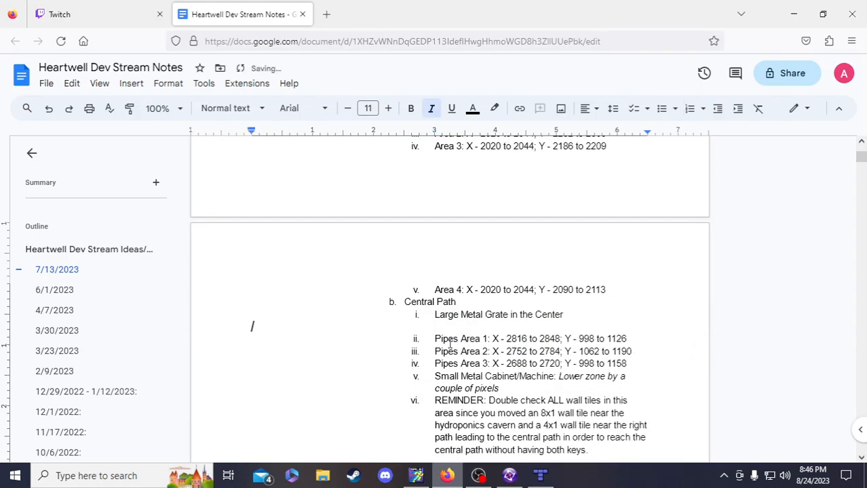
{"action": "key", "text": "BackSpace"}
{"action": "left_click_drag", "start_coordinate": [499, 376], "coordinate": [557, 363]}
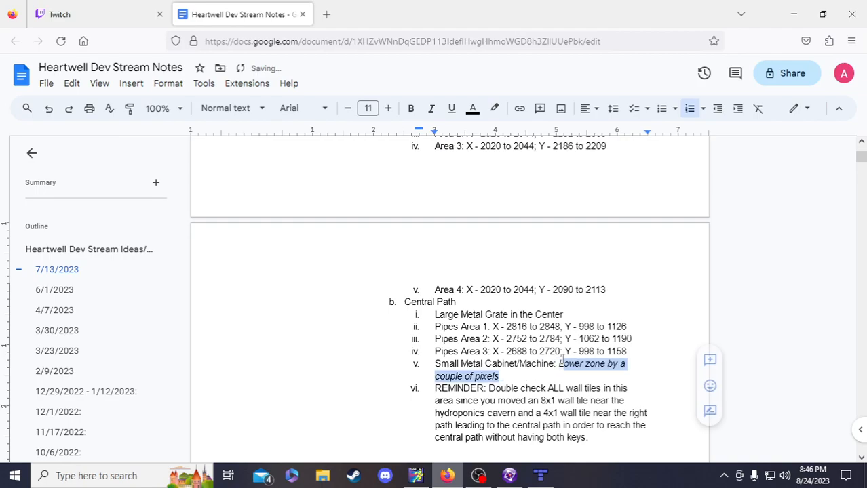
{"action": "key", "text": "BackSpace"}
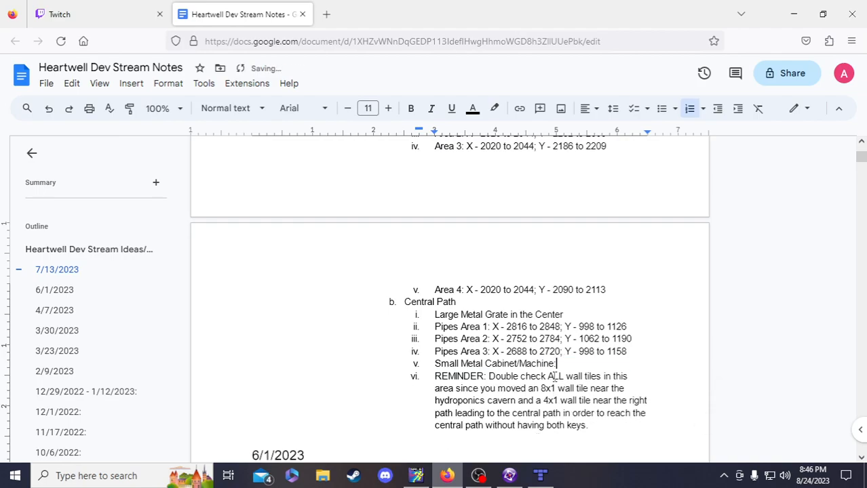
Mark the Central Path entry as finished by prefixing it with "DONE -"
{"action": "scroll", "coordinate": [562, 364], "scroll_direction": "down", "scroll_amount": 1}
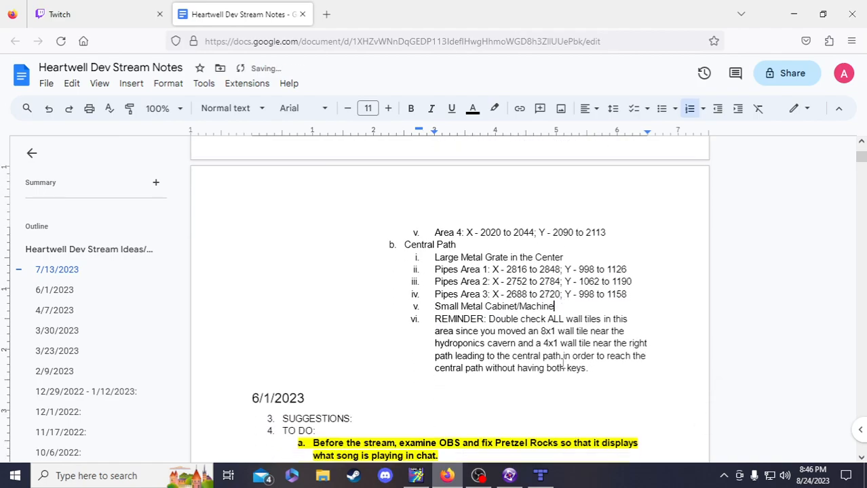
{"action": "left_click", "coordinate": [406, 246]}
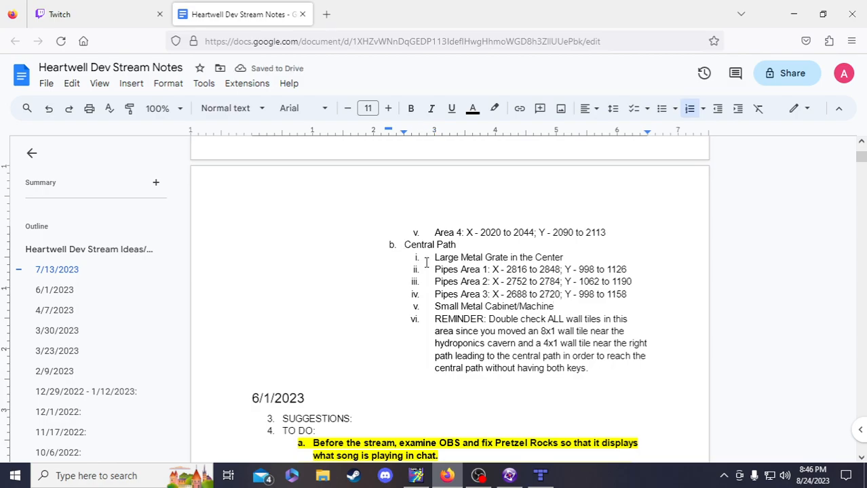
{"action": "type", "text": "DONE -"}
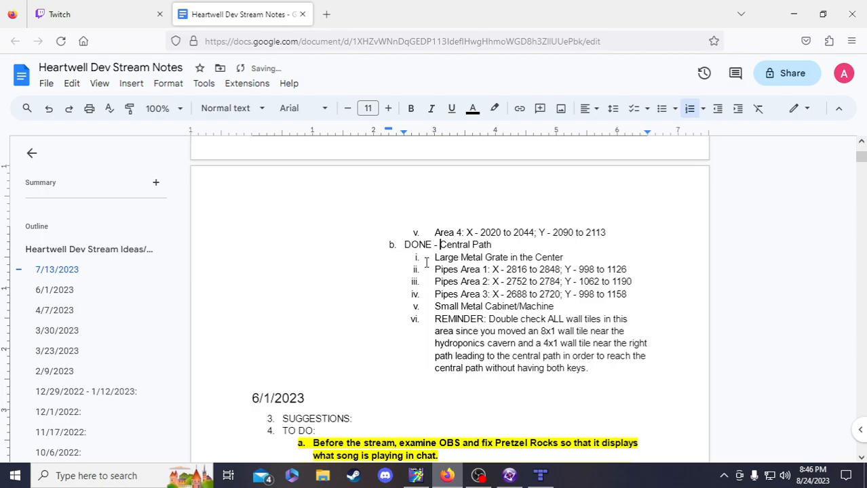
Extend the PLACEMENT NOTES heading to read "METAL FOOTSTEP REGION PLACEMENT NOTES:"
{"action": "scroll", "coordinate": [432, 262], "scroll_direction": "up", "scroll_amount": 4}
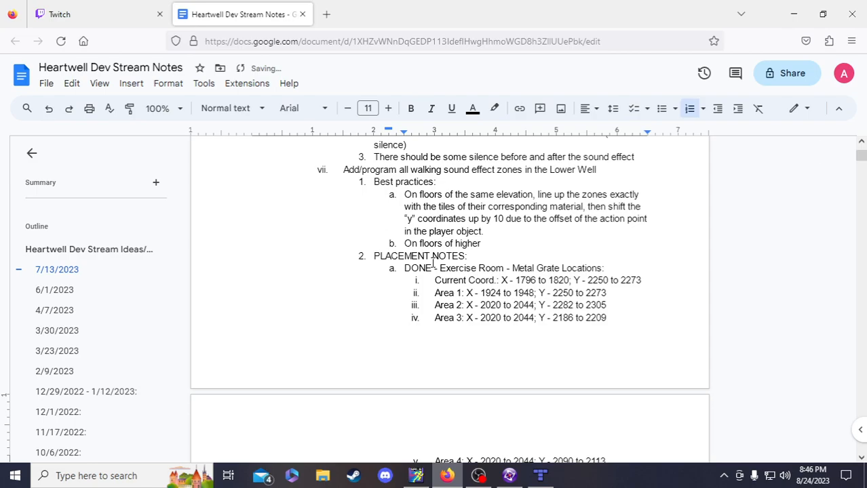
{"action": "left_click", "coordinate": [374, 256]}
{"action": "type", "text": "METAL FOOTSP"}
{"action": "key", "text": "BackSpace"}
{"action": "key", "text": "BackSpace"}
{"action": "type", "text": "STEP REGION"}
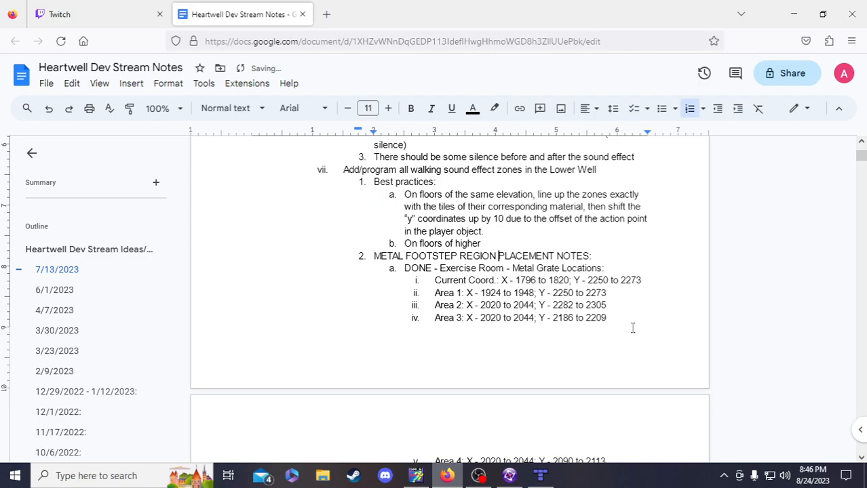
Start a new list entry after the REMINDER item about double-checking the wall tiles
{"action": "scroll", "coordinate": [620, 309], "scroll_direction": "down", "scroll_amount": 5}
{"action": "scroll", "coordinate": [593, 323], "scroll_direction": "down", "scroll_amount": 2}
{"action": "left_click", "coordinate": [593, 368]}
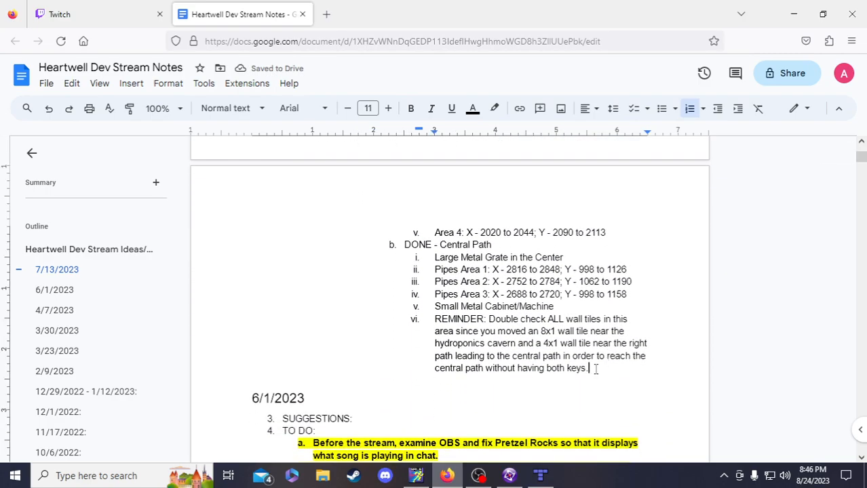
{"action": "key", "text": "Return"}
{"action": "key", "text": "Return"}
Switch to Clickteam Fusion Developer, show the Lower Well frame in the frame editor and save the project
{"action": "left_click", "coordinate": [509, 476]}
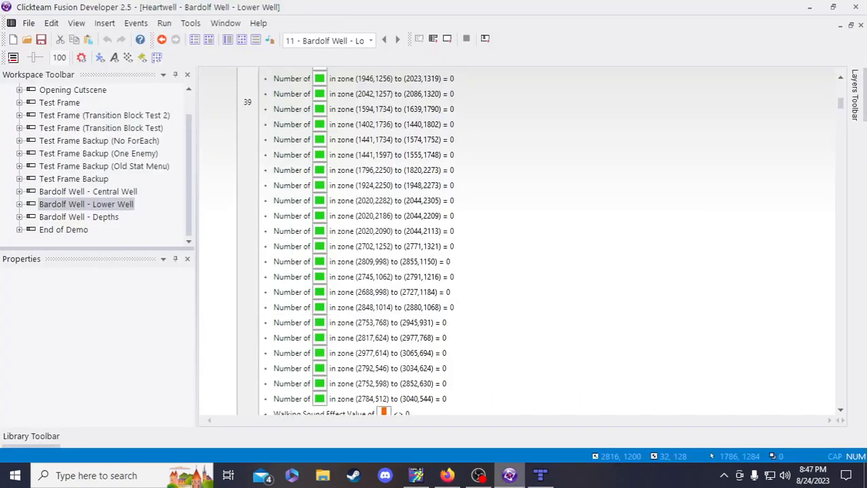
{"action": "left_click", "coordinate": [229, 40]}
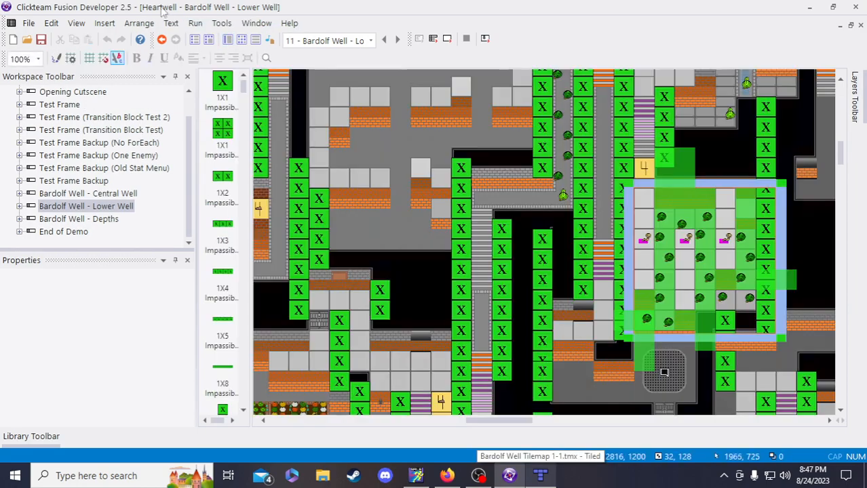
{"action": "left_click", "coordinate": [41, 40]}
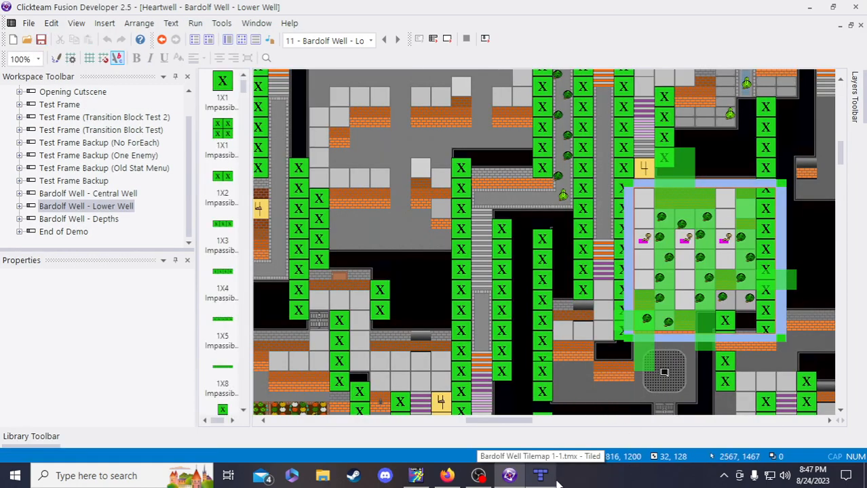
Switch to the Bardolf Well tilemap in Tiled and examine the kitchen, bedroom and corridor areas of the lower level
{"action": "left_click", "coordinate": [540, 475]}
{"action": "left_click_drag", "start_coordinate": [295, 440], "coordinate": [380, 454]}
{"action": "scroll", "coordinate": [293, 218], "scroll_direction": "up", "scroll_amount": 4}
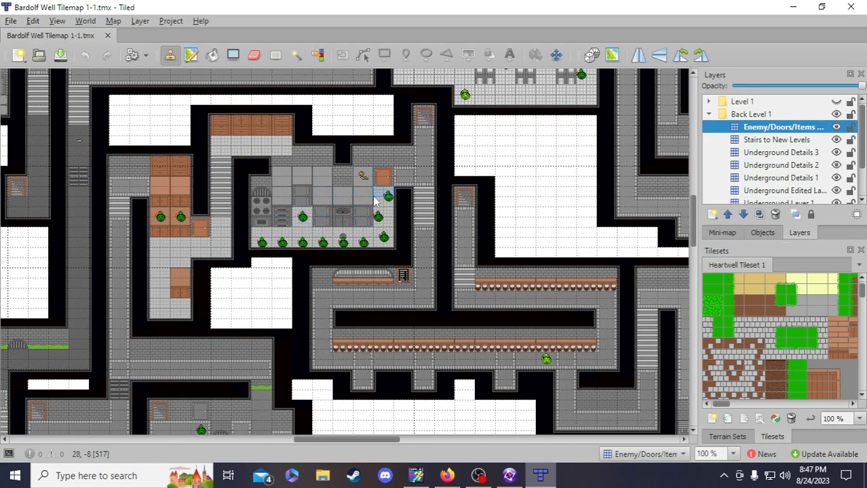
{"action": "scroll", "coordinate": [344, 295], "scroll_direction": "up", "scroll_amount": 1}
{"action": "scroll", "coordinate": [346, 306], "scroll_direction": "down", "scroll_amount": 4}
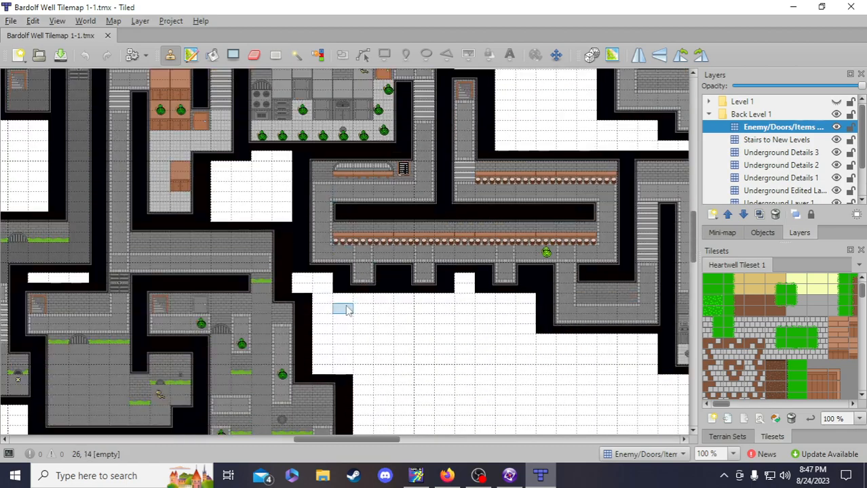
{"action": "left_click_drag", "start_coordinate": [341, 440], "coordinate": [430, 441]}
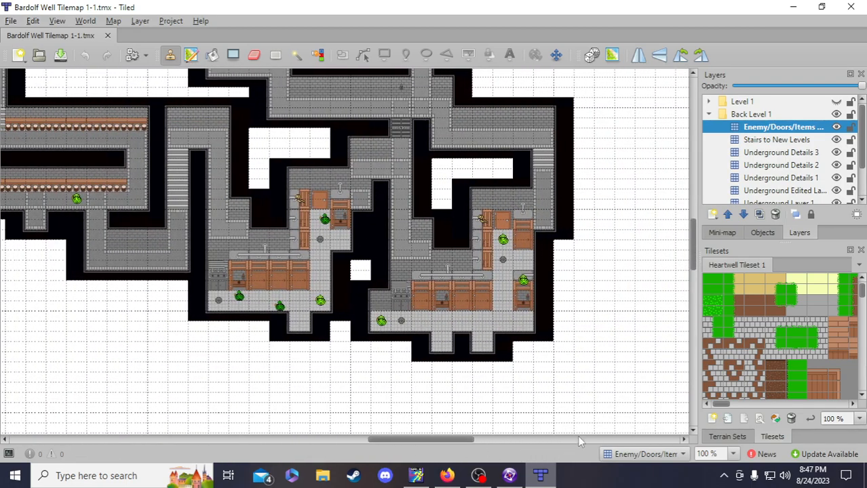
{"action": "scroll", "coordinate": [448, 299], "scroll_direction": "up", "scroll_amount": 1}
{"action": "scroll", "coordinate": [398, 343], "scroll_direction": "up", "scroll_amount": 4}
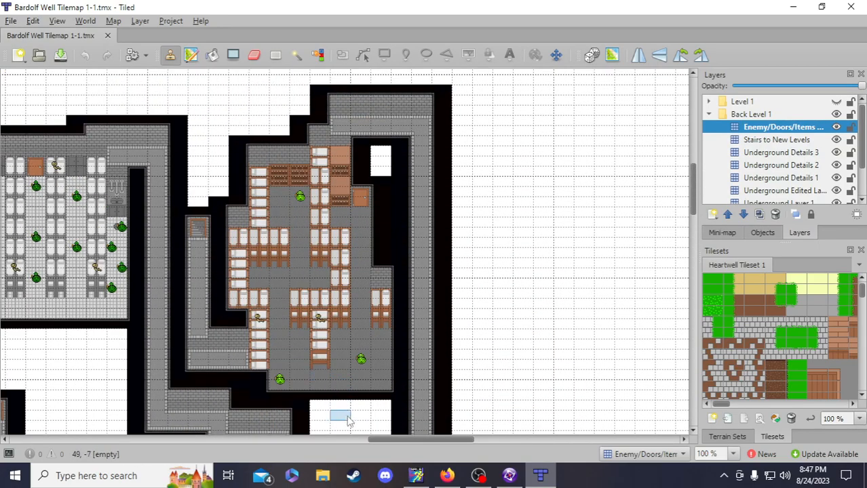
{"action": "left_click_drag", "start_coordinate": [391, 439], "coordinate": [333, 435]}
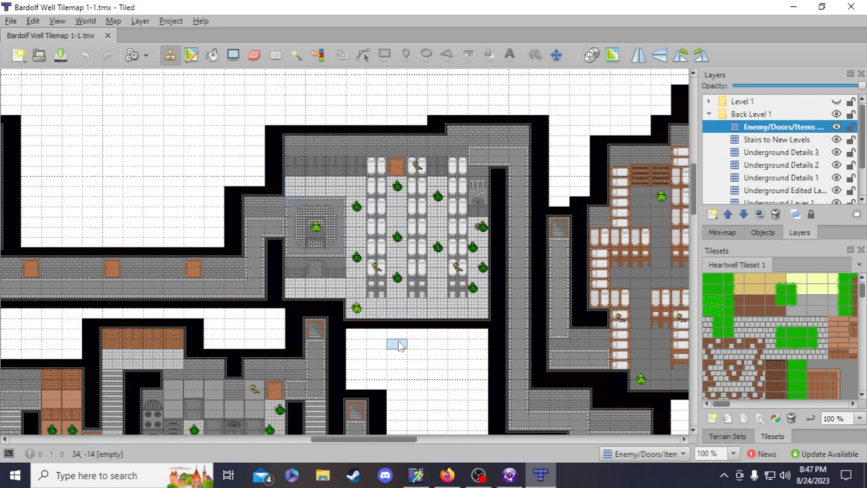
{"action": "scroll", "coordinate": [395, 353], "scroll_direction": "down", "scroll_amount": 3}
{"action": "left_click_drag", "start_coordinate": [366, 439], "coordinate": [327, 422]}
{"action": "scroll", "coordinate": [358, 392], "scroll_direction": "down", "scroll_amount": 2}
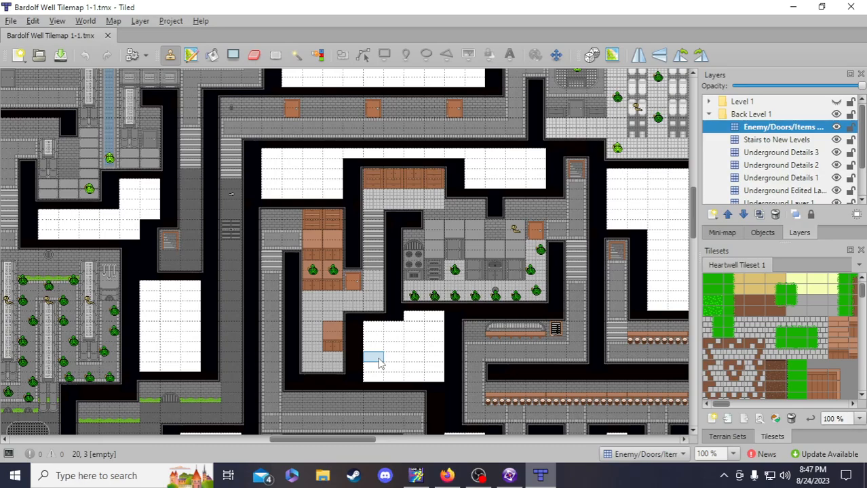
Return to Clickteam Fusion Developer and save the project
{"action": "left_click", "coordinate": [509, 476]}
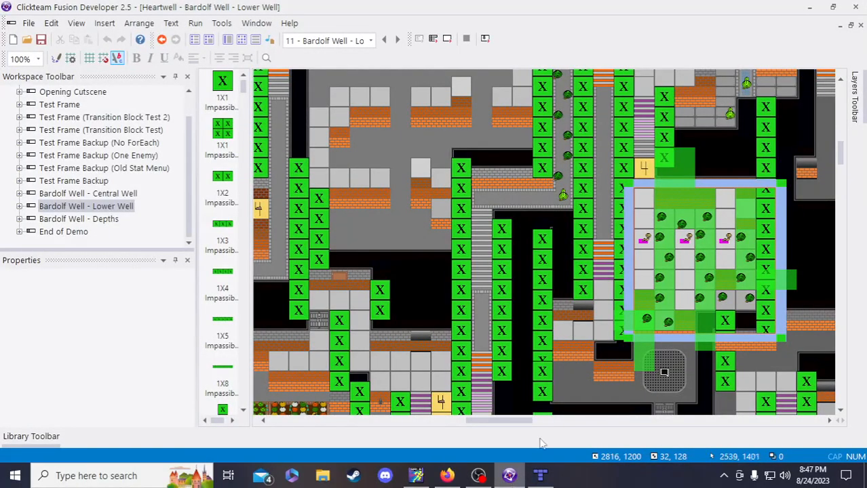
{"action": "left_click", "coordinate": [41, 40]}
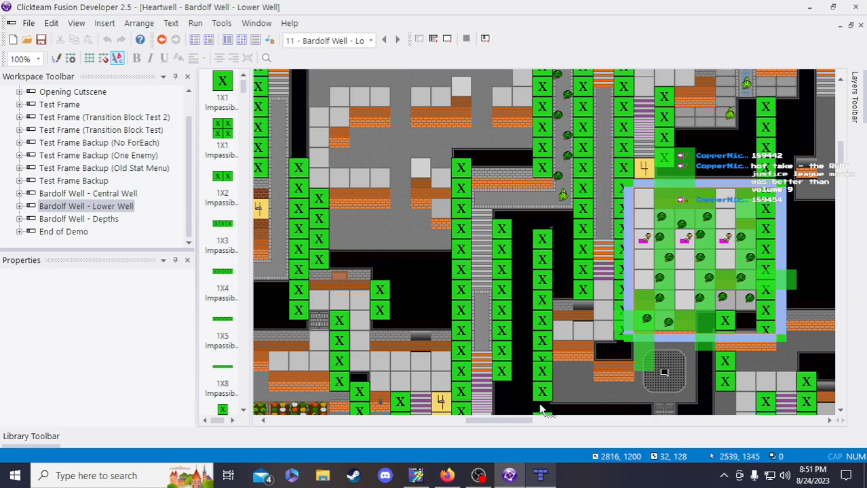
Compare the passages south of the kitchen and around the central grate in the Lower Well frame with the Tiled tilemap
{"action": "left_click_drag", "start_coordinate": [526, 421], "coordinate": [587, 422]}
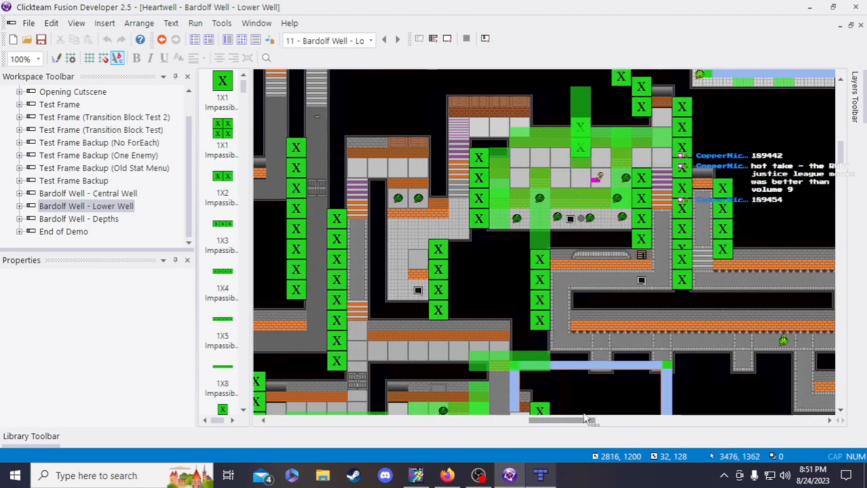
{"action": "scroll", "coordinate": [525, 295], "scroll_direction": "down", "scroll_amount": 3}
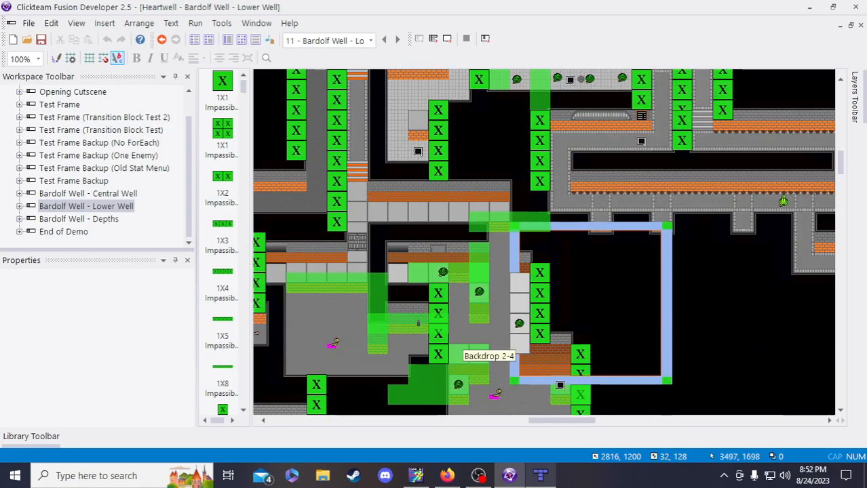
{"action": "left_click", "coordinate": [540, 475]}
{"action": "scroll", "coordinate": [431, 398], "scroll_direction": "down", "scroll_amount": 3}
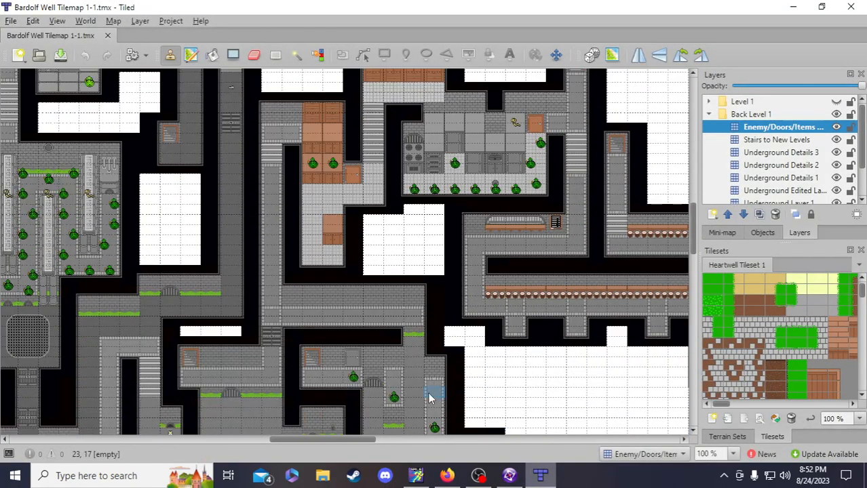
{"action": "scroll", "coordinate": [429, 398], "scroll_direction": "down", "scroll_amount": 5}
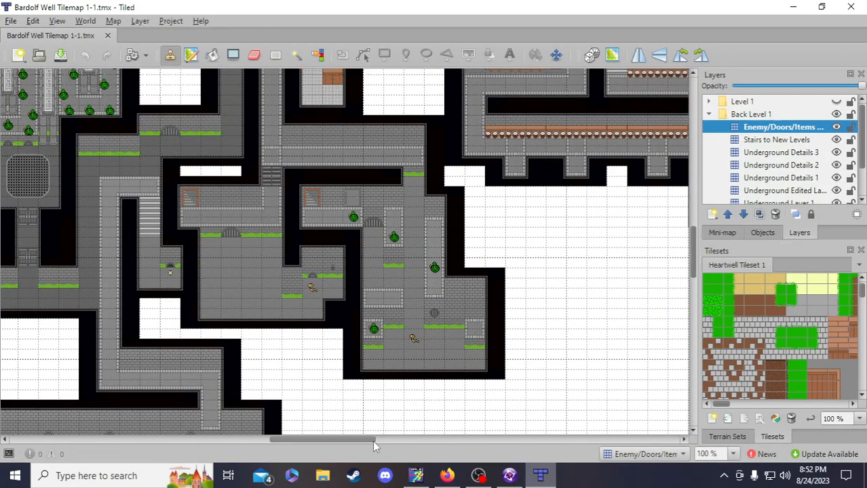
{"action": "scroll", "coordinate": [377, 441], "scroll_direction": "left", "scroll_amount": 8}
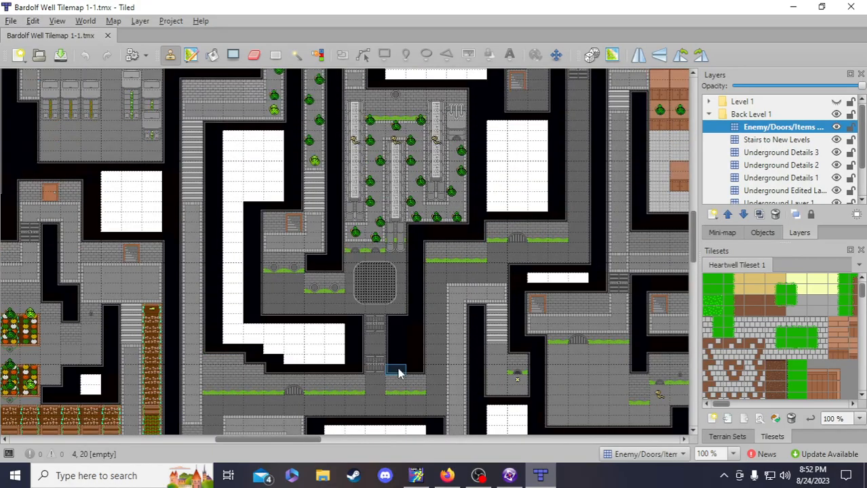
{"action": "left_click_drag", "start_coordinate": [305, 442], "coordinate": [399, 441]}
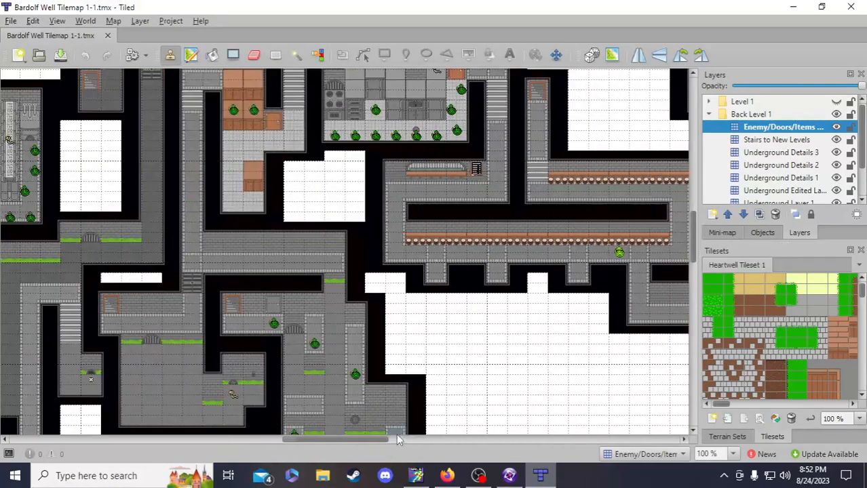
{"action": "scroll", "coordinate": [479, 412], "scroll_direction": "up", "scroll_amount": 5}
{"action": "left_click", "coordinate": [510, 476]}
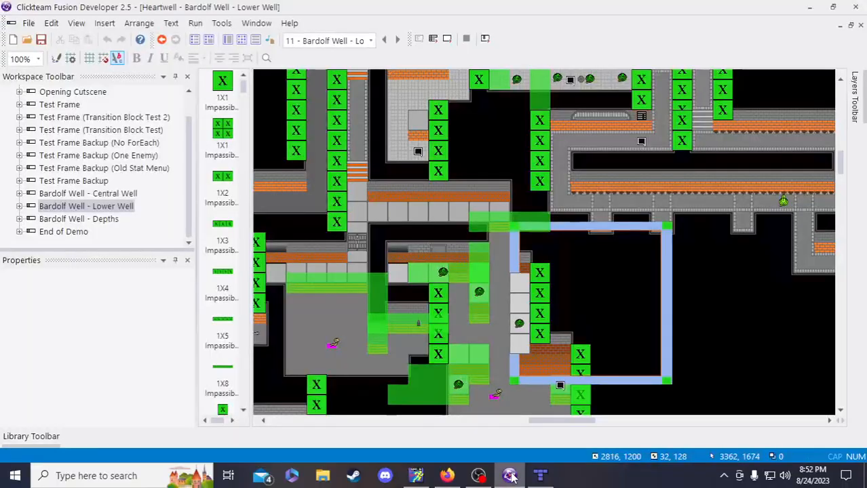
Move the 4X1 impassible wall near the large metal grate to position 2784, 1232, against the grate room's east side
{"action": "left_click_drag", "start_coordinate": [544, 422], "coordinate": [503, 425]}
{"action": "left_click", "coordinate": [508, 236]}
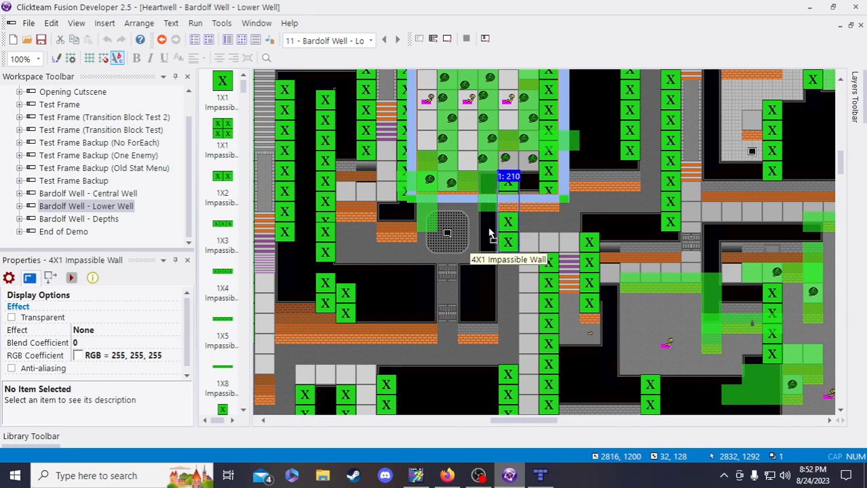
{"action": "left_click_drag", "start_coordinate": [490, 234], "coordinate": [487, 253]}
{"action": "left_click", "coordinate": [487, 243]}
{"action": "left_click", "coordinate": [487, 243]}
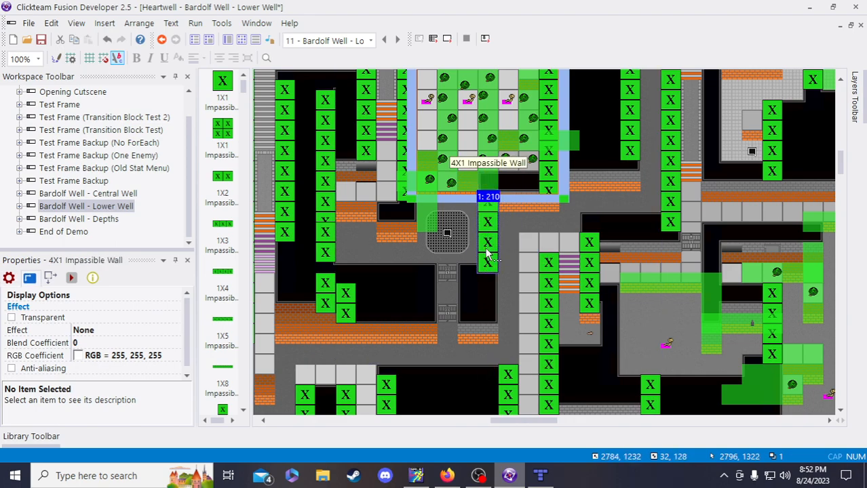
Inspect the placement of the 1X1, 1X2 and 1X4 impassible walls and the vertical map boundary around the 4X1 wall
{"action": "left_click", "coordinate": [507, 252]}
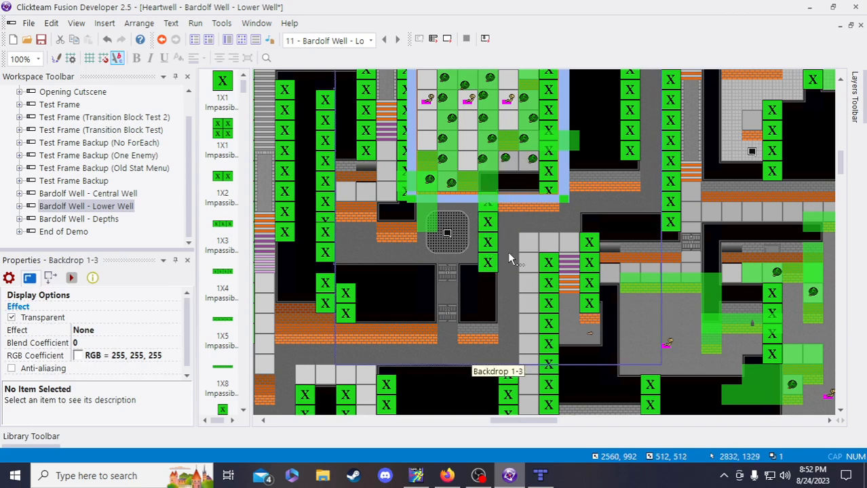
{"action": "left_click", "coordinate": [487, 274]}
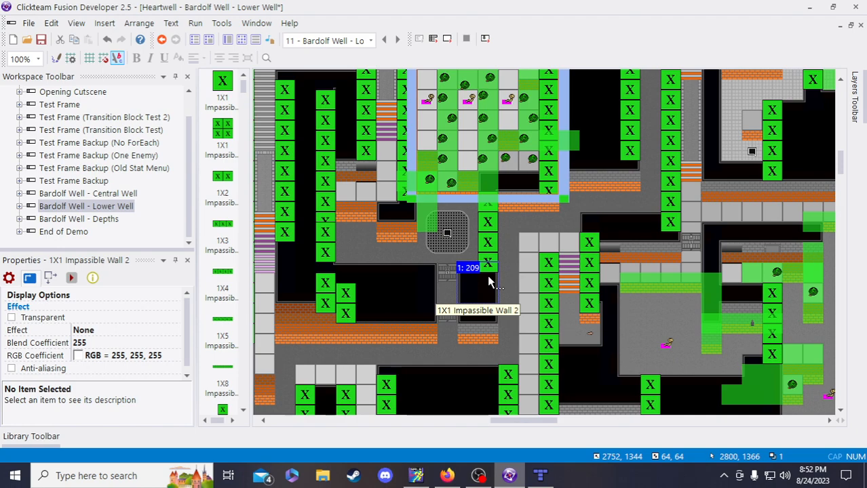
{"action": "left_click", "coordinate": [493, 195]}
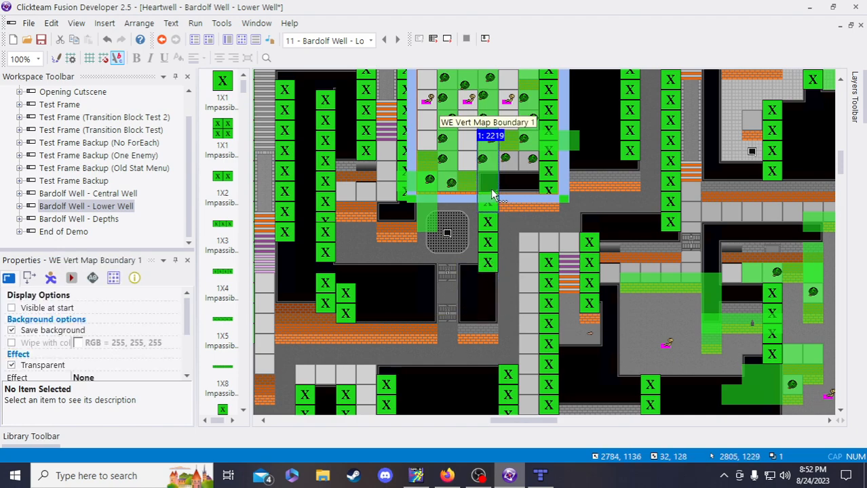
{"action": "left_click", "coordinate": [501, 190]}
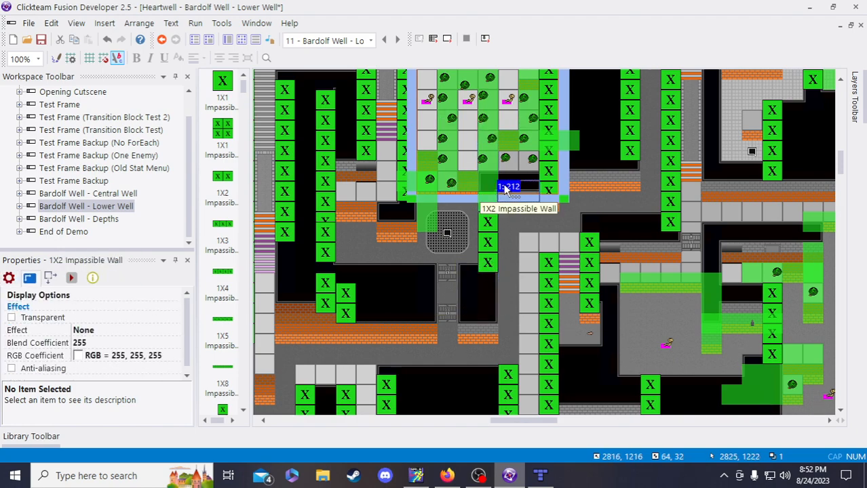
{"action": "left_click", "coordinate": [507, 185]}
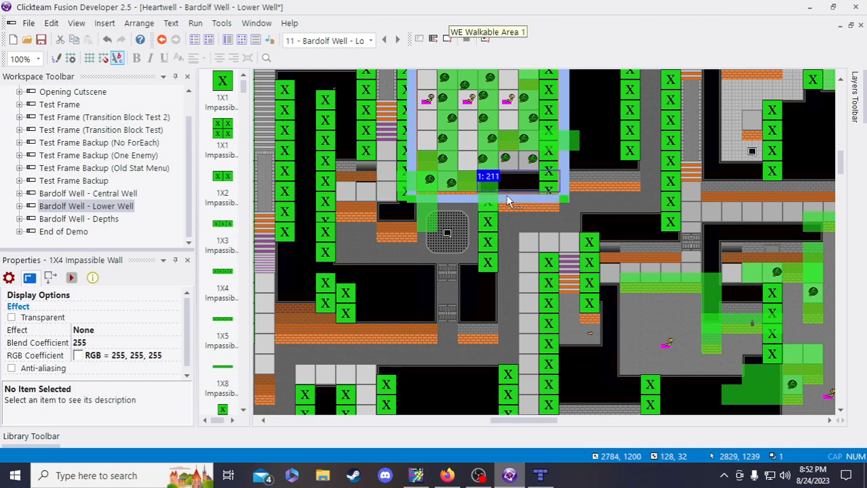
{"action": "left_click", "coordinate": [507, 197]}
{"action": "left_click", "coordinate": [494, 212]}
{"action": "left_click", "coordinate": [505, 192]}
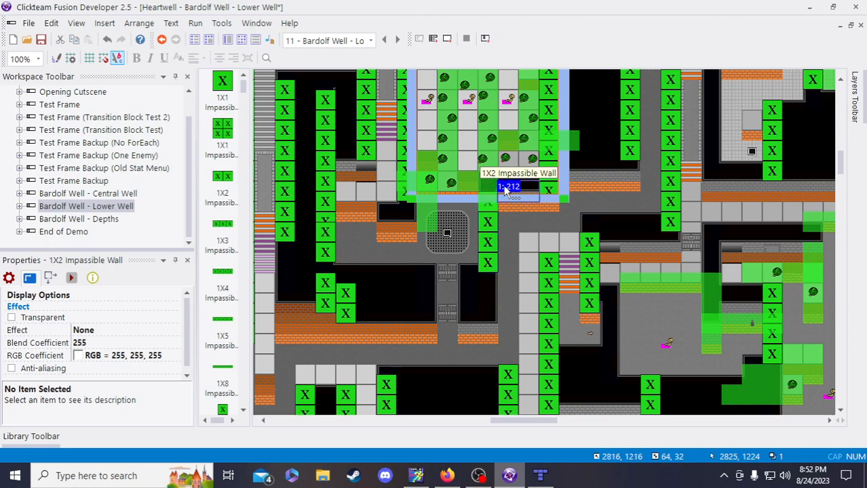
{"action": "left_click", "coordinate": [505, 190]}
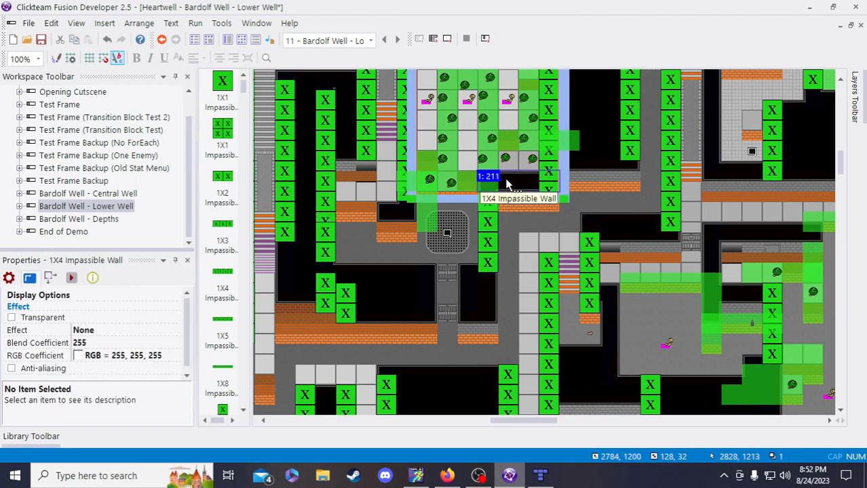
Try the 4X1 impassible wall higher at 2784, 1216, and put it back at 2784, 1232
{"action": "left_click", "coordinate": [493, 226]}
{"action": "left_click", "coordinate": [492, 227]}
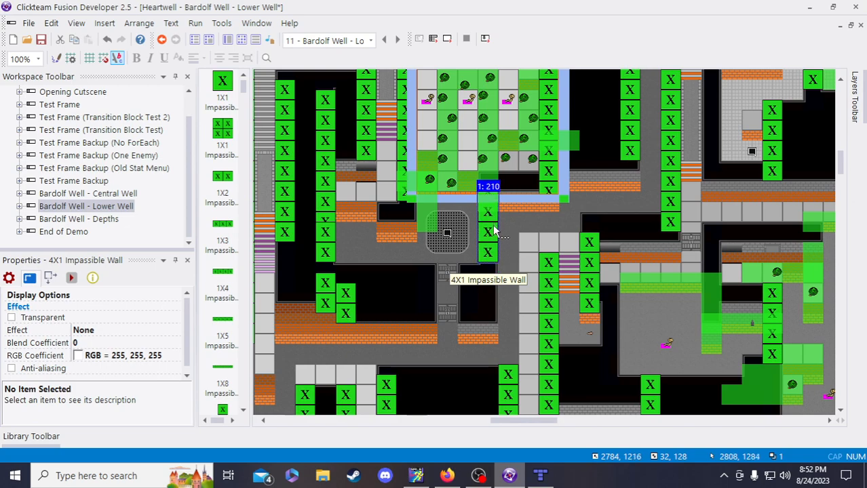
{"action": "left_click", "coordinate": [484, 270]}
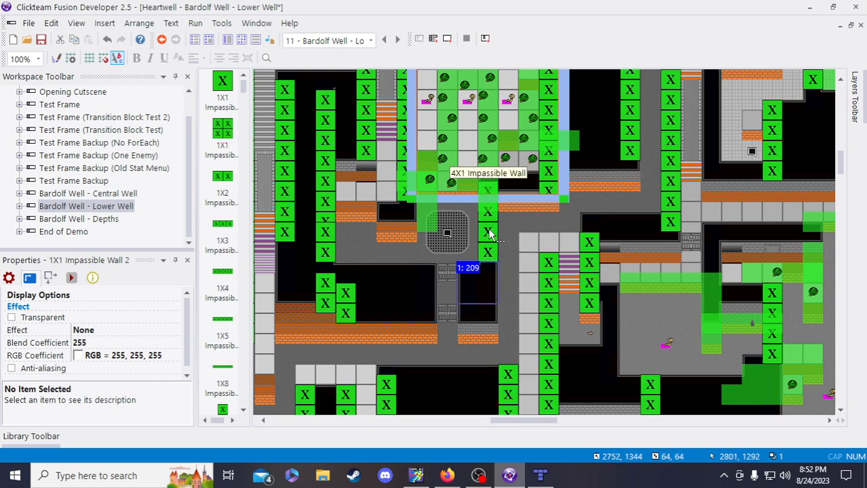
{"action": "left_click_drag", "start_coordinate": [489, 230], "coordinate": [489, 241]}
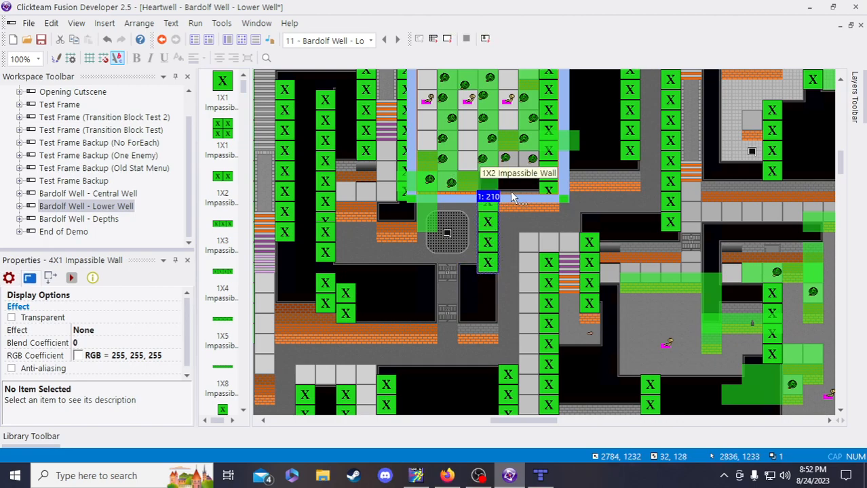
Select the 1X4 impassible wall above the 4X1 wall to check its placement, and save the project
{"action": "left_click", "coordinate": [513, 187]}
{"action": "left_click", "coordinate": [513, 187]}
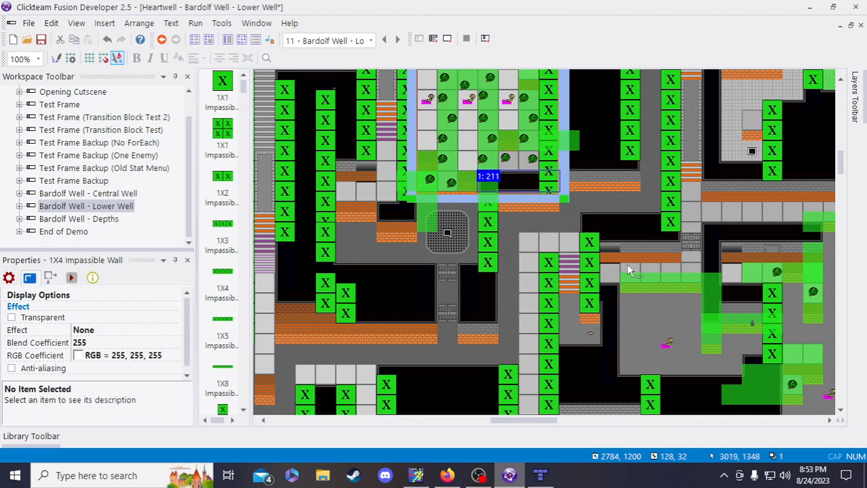
{"action": "left_click", "coordinate": [40, 39]}
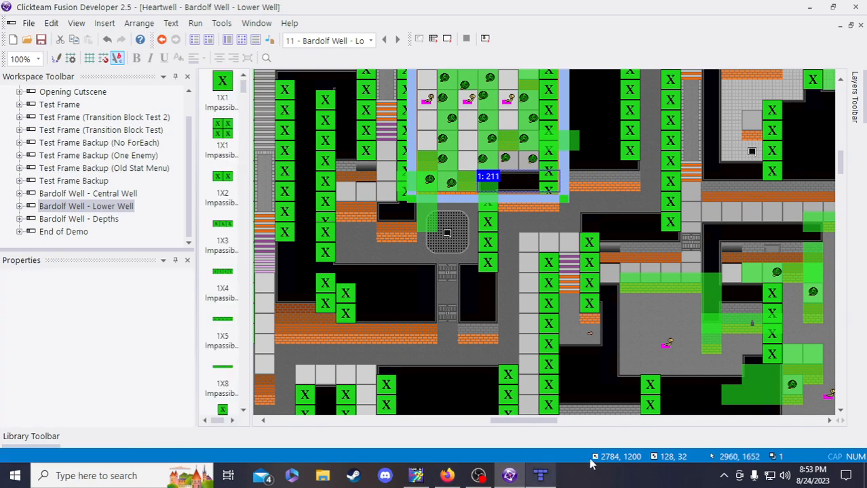
Check the 8X1 and 1X4 impassible walls along the corridors east of the grate room, and consult the stream notes in Firefox
{"action": "left_click_drag", "start_coordinate": [533, 421], "coordinate": [512, 427]}
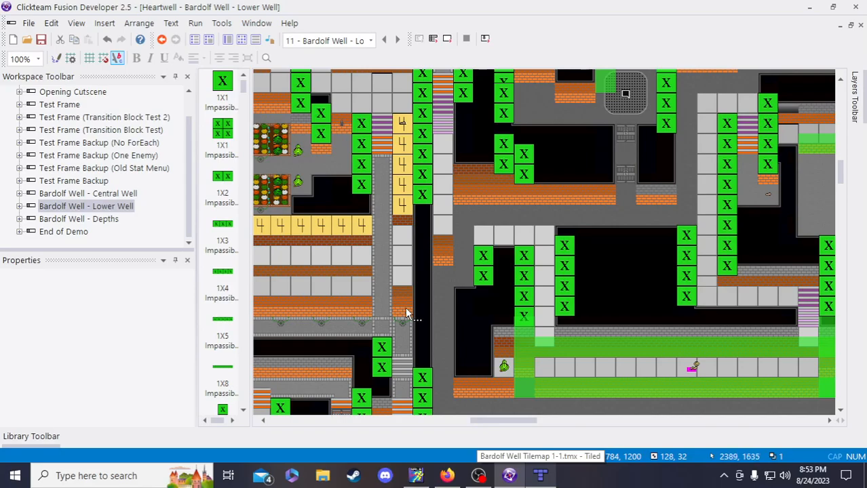
{"action": "left_click_drag", "start_coordinate": [506, 423], "coordinate": [553, 426]}
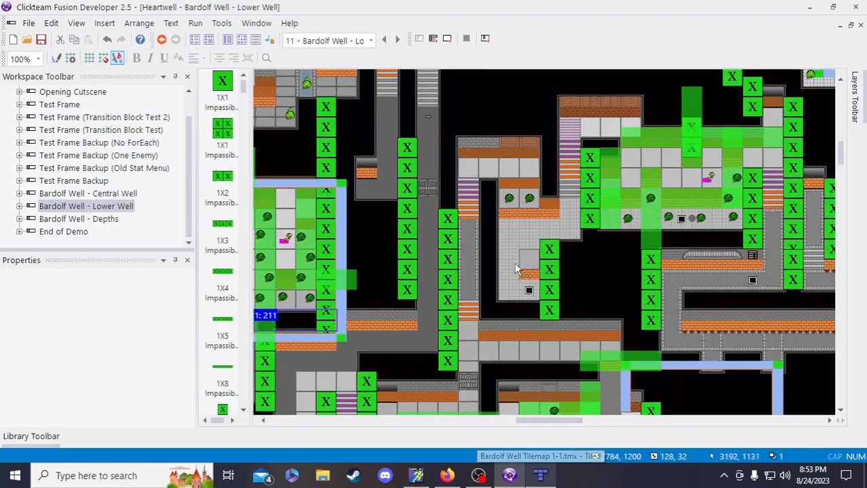
{"action": "left_click", "coordinate": [447, 306]}
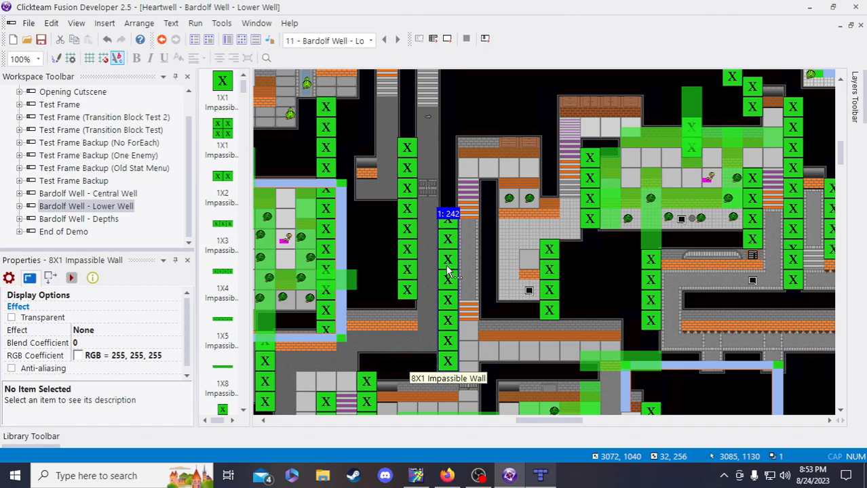
{"action": "scroll", "coordinate": [447, 307], "scroll_direction": "down", "scroll_amount": 3}
{"action": "left_click", "coordinate": [419, 235]}
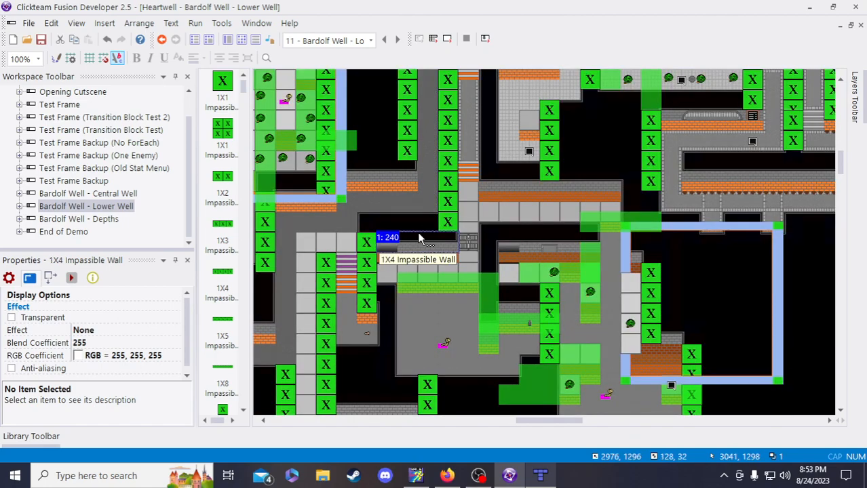
{"action": "left_click", "coordinate": [749, 332]}
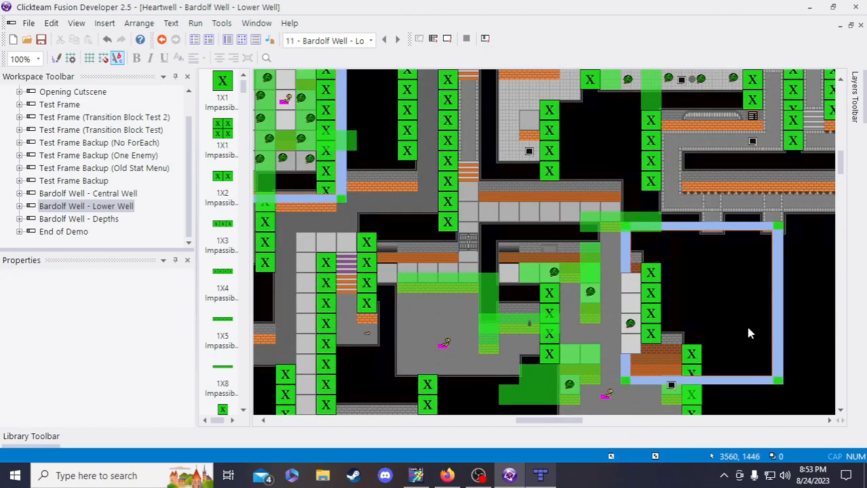
{"action": "left_click", "coordinate": [447, 476]}
{"action": "left_click", "coordinate": [509, 476]}
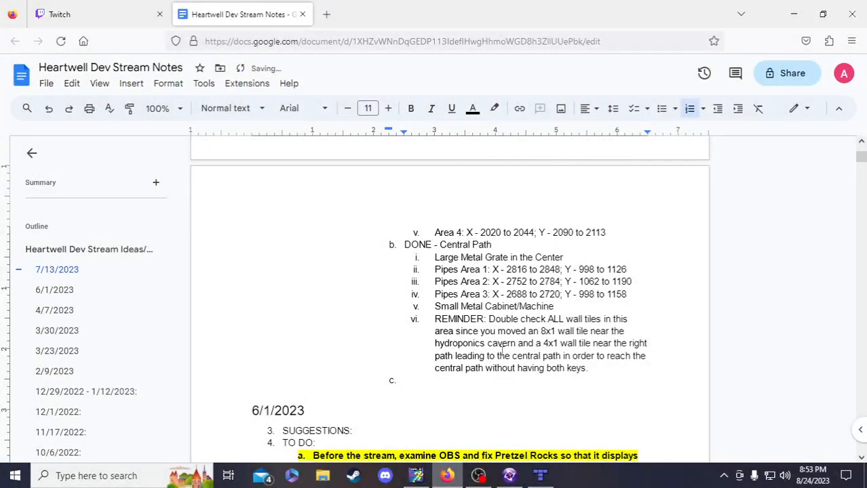
Make the REMINDER its own lettered item and reword the second wall as "8x1 wall tile near the stairwell at the start of the left path."
{"action": "left_click", "coordinate": [436, 320]}
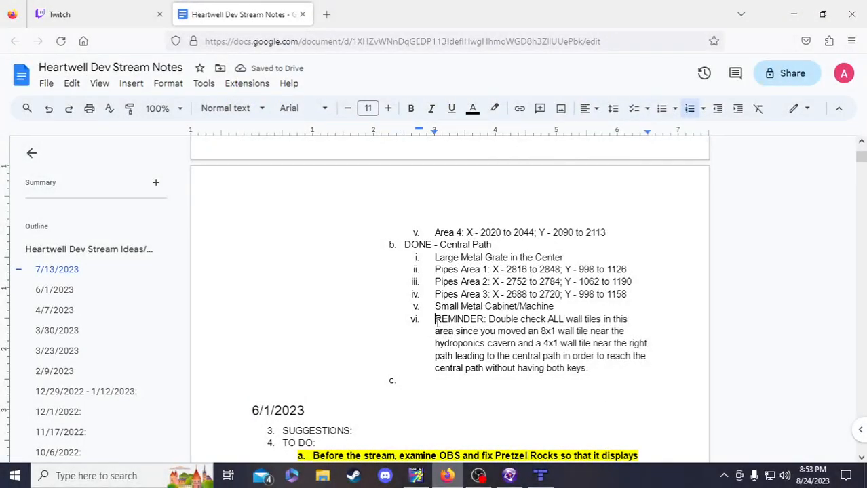
{"action": "left_click", "coordinate": [718, 109]}
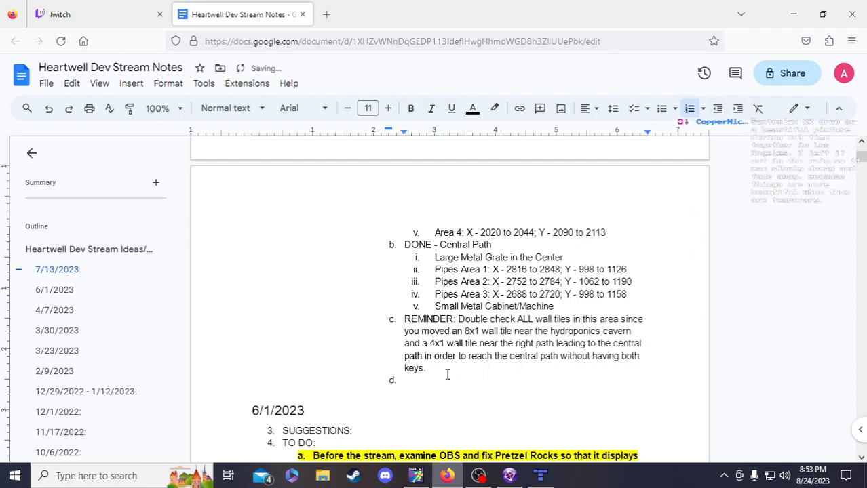
{"action": "left_click_drag", "start_coordinate": [436, 344], "coordinate": [430, 344]}
{"action": "type", "text": "8"}
{"action": "left_click_drag", "start_coordinate": [515, 344], "coordinate": [428, 369]}
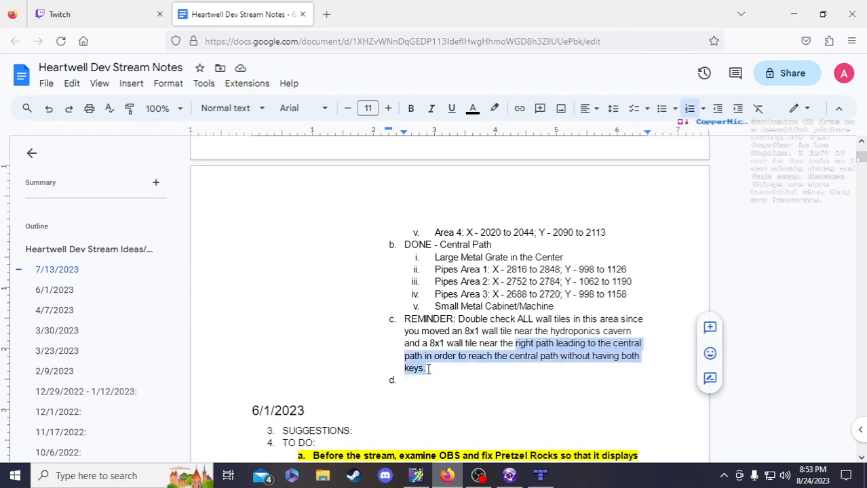
{"action": "type", "text": "stairw"}
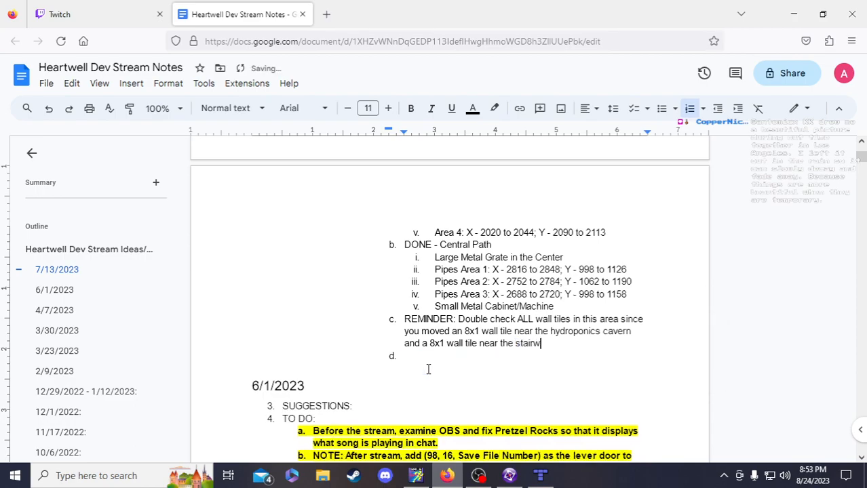
{"action": "type", "text": "ell at the start of the left "}
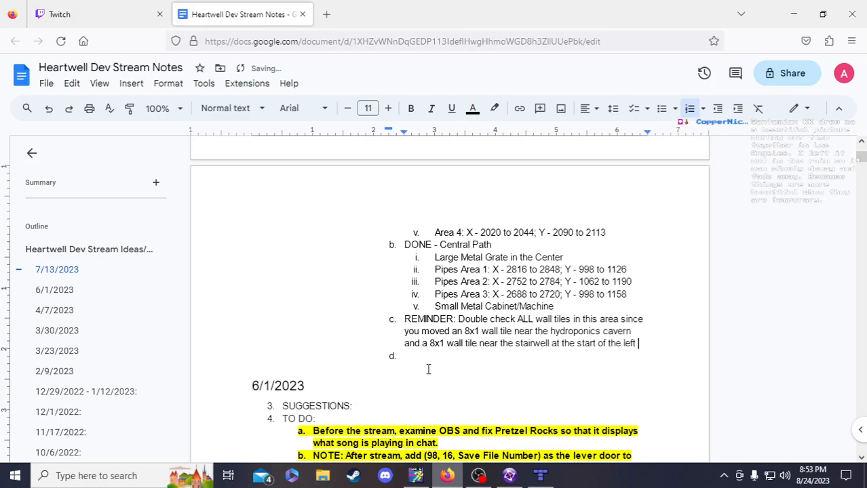
{"action": "type", "text": "path."}
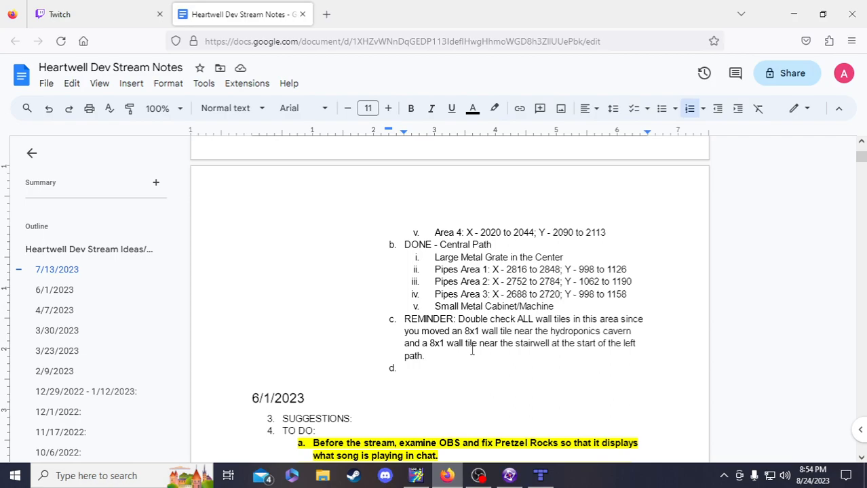
Back in Clickteam Fusion, examine the 8X1 impassible wall beside the stairwell corridor and the out-of-bounds area below the cafeteria
{"action": "left_click", "coordinate": [509, 476]}
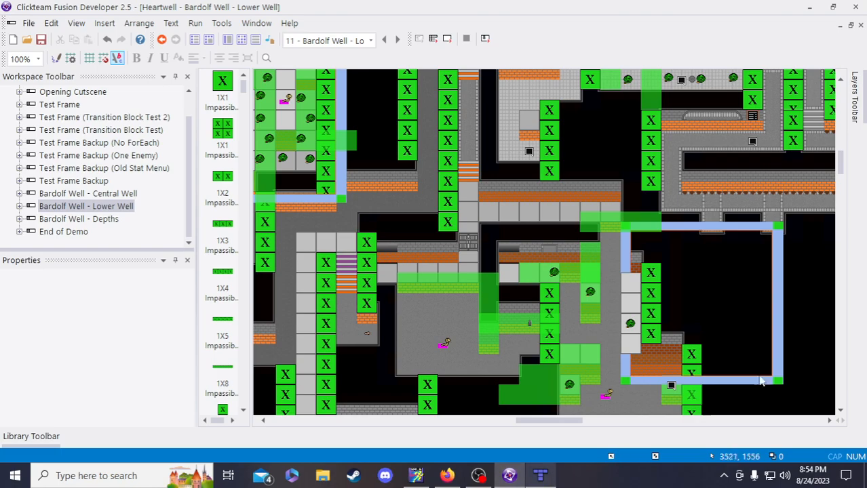
{"action": "scroll", "coordinate": [753, 346], "scroll_direction": "up", "scroll_amount": 3}
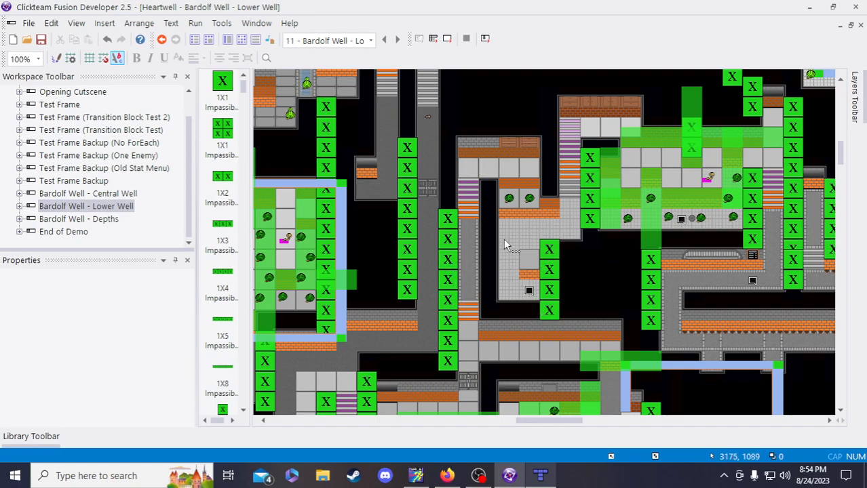
{"action": "left_click", "coordinate": [451, 263]}
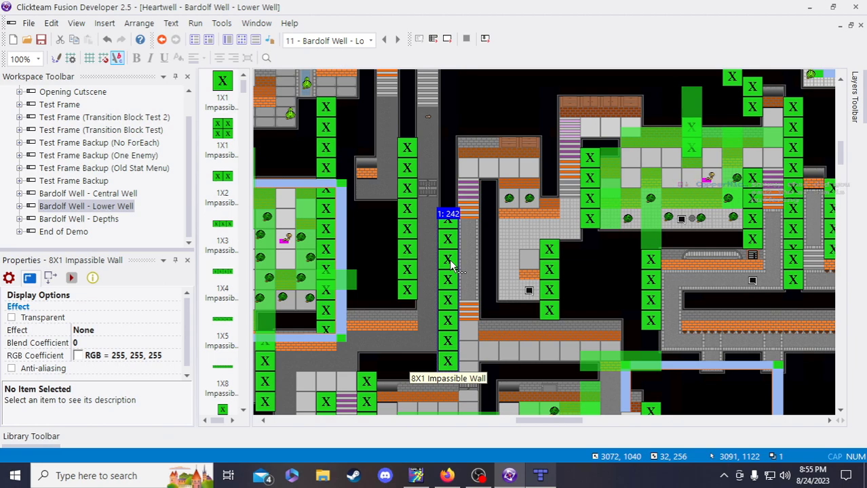
{"action": "left_click", "coordinate": [602, 266]}
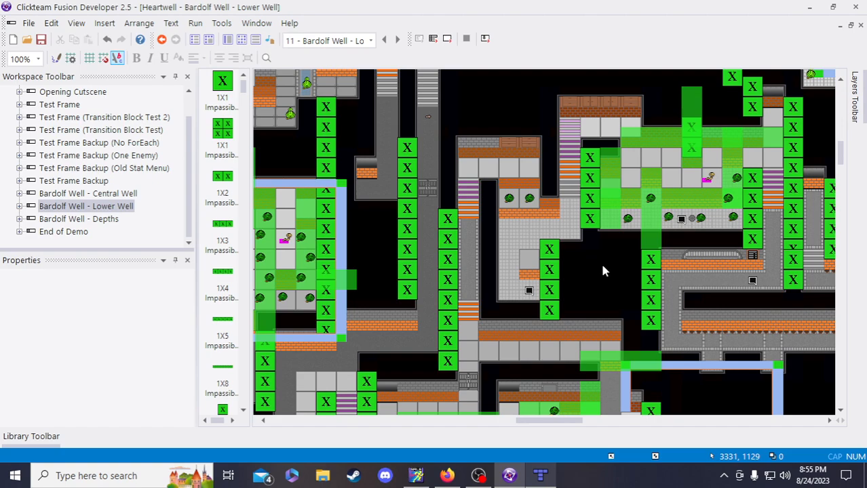
{"action": "left_click", "coordinate": [446, 293]}
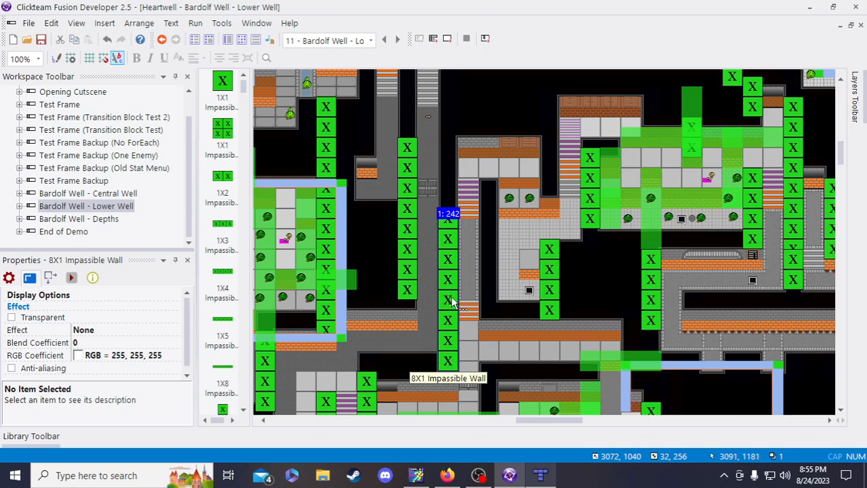
{"action": "scroll", "coordinate": [746, 340], "scroll_direction": "down", "scroll_amount": 3}
{"action": "left_click", "coordinate": [713, 314]}
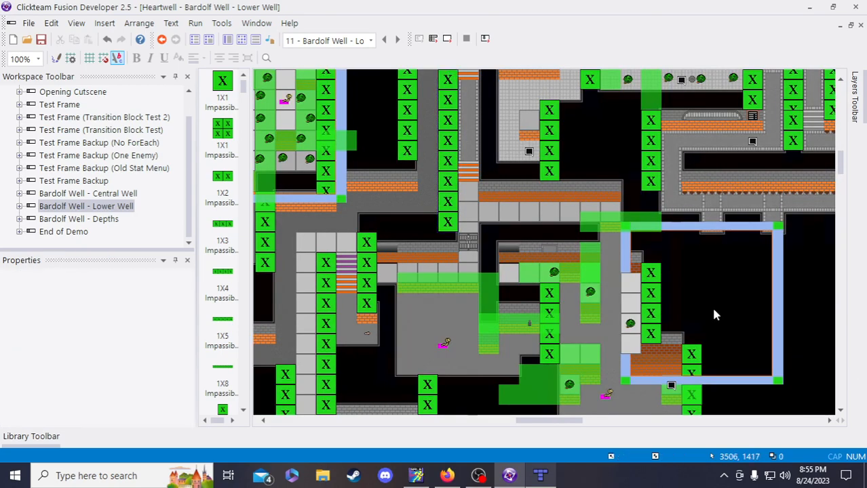
{"action": "scroll", "coordinate": [713, 309], "scroll_direction": "up", "scroll_amount": 3}
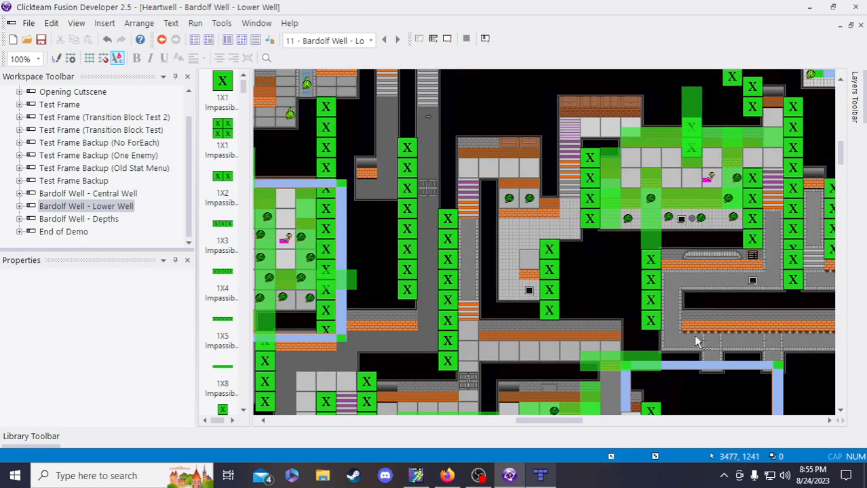
{"action": "left_click", "coordinate": [451, 267]}
{"action": "scroll", "coordinate": [451, 274], "scroll_direction": "up", "scroll_amount": 1}
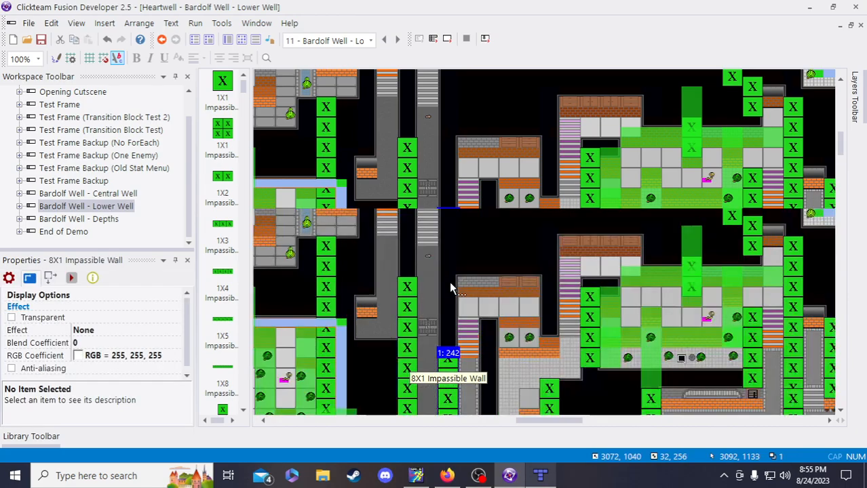
{"action": "scroll", "coordinate": [449, 310], "scroll_direction": "down", "scroll_amount": 2}
{"action": "scroll", "coordinate": [461, 284], "scroll_direction": "up", "scroll_amount": 1}
{"action": "scroll", "coordinate": [461, 285], "scroll_direction": "down", "scroll_amount": 1}
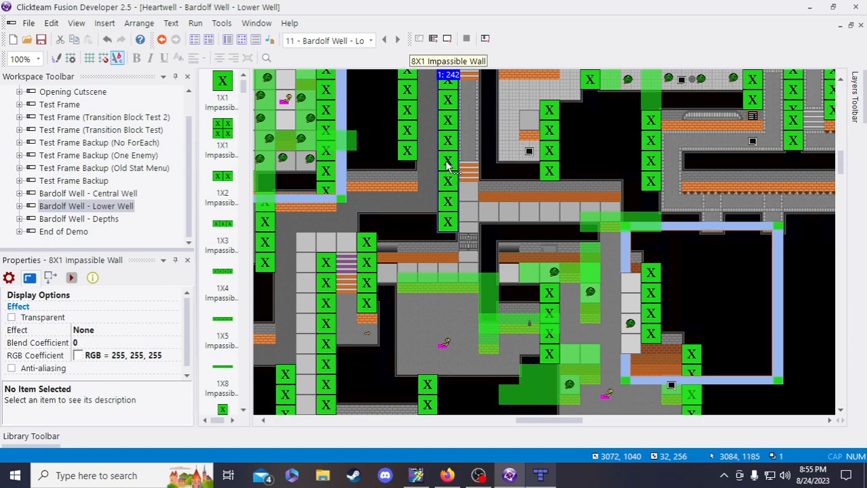
Try moving the 8X1 impassible wall out of bounds to 3552, 1344, and undo the move
{"action": "left_click_drag", "start_coordinate": [448, 165], "coordinate": [750, 355]}
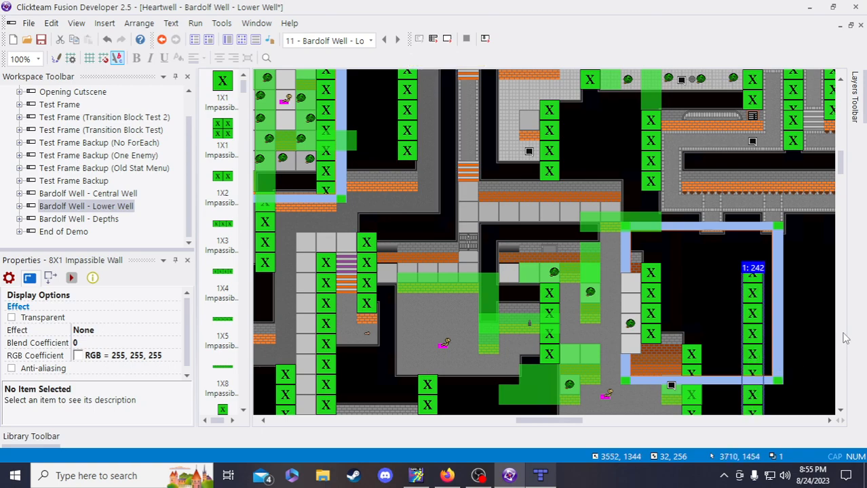
{"action": "left_click", "coordinate": [807, 313]}
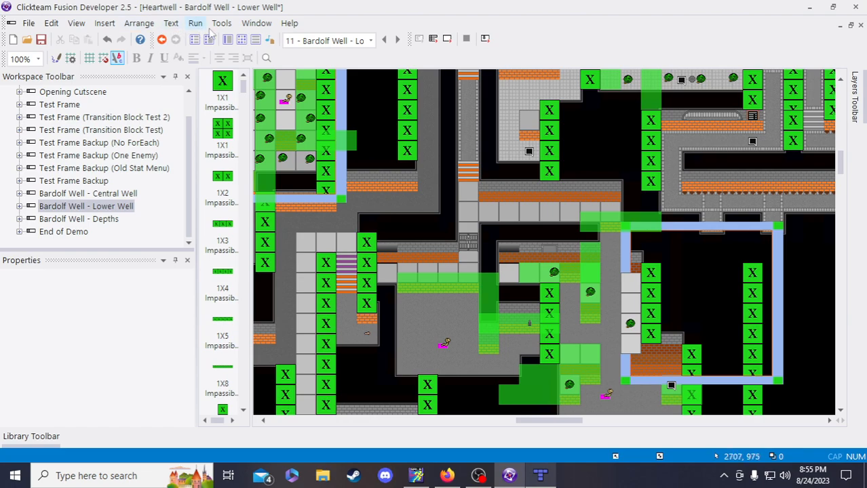
{"action": "scroll", "coordinate": [456, 207], "scroll_direction": "up", "scroll_amount": 2}
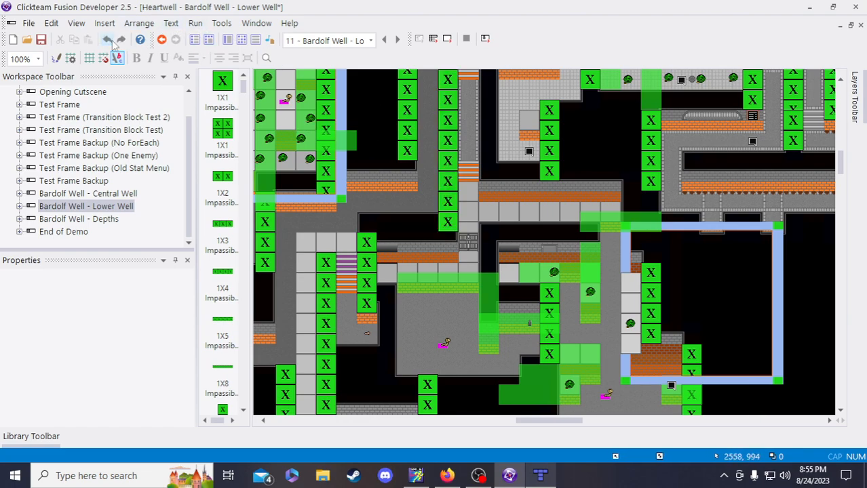
Move the 8X1 impassible wall beside the stairwell corridor to the out-of-bounds area at 3536, 1328
{"action": "left_click", "coordinate": [450, 186]}
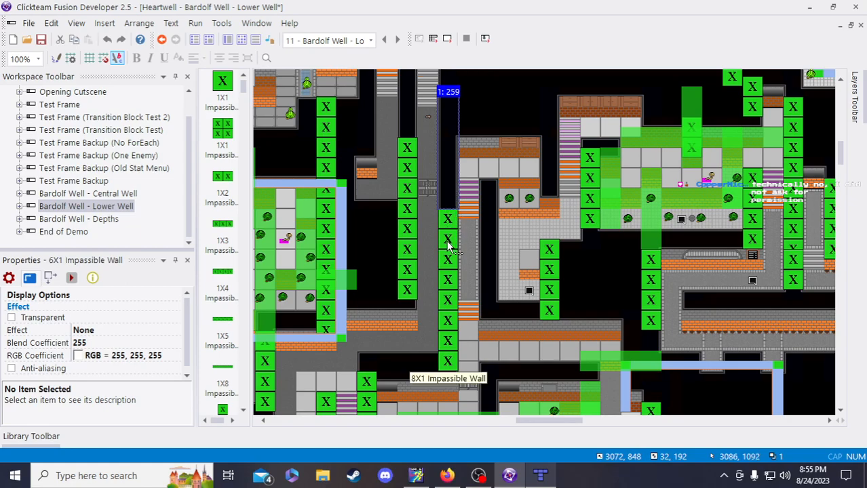
{"action": "scroll", "coordinate": [447, 246], "scroll_direction": "down", "scroll_amount": 2}
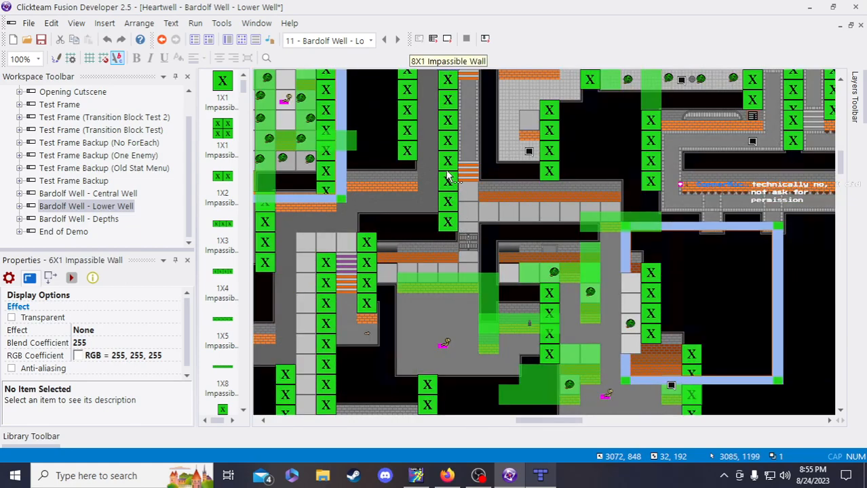
{"action": "scroll", "coordinate": [447, 178], "scroll_direction": "up", "scroll_amount": 2}
{"action": "scroll", "coordinate": [446, 177], "scroll_direction": "down", "scroll_amount": 2}
{"action": "scroll", "coordinate": [447, 218], "scroll_direction": "up", "scroll_amount": 2}
{"action": "scroll", "coordinate": [449, 217], "scroll_direction": "down", "scroll_amount": 2}
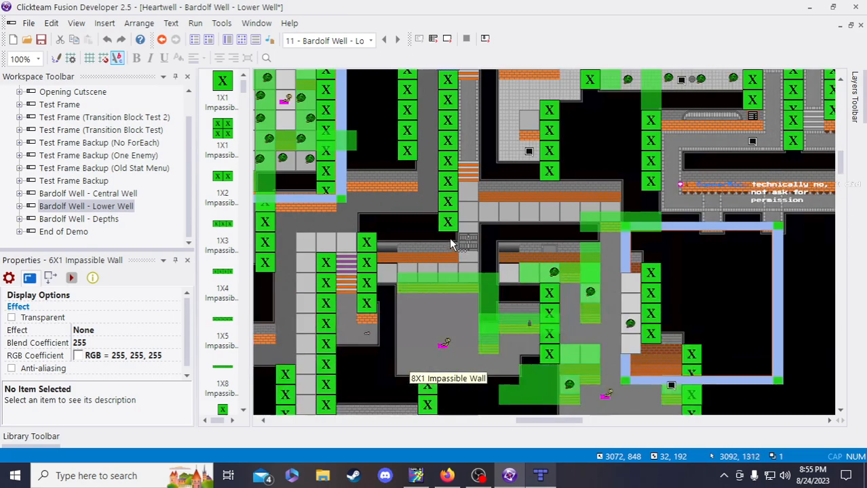
{"action": "left_click", "coordinate": [449, 164]}
{"action": "left_click_drag", "start_coordinate": [447, 141], "coordinate": [741, 324]}
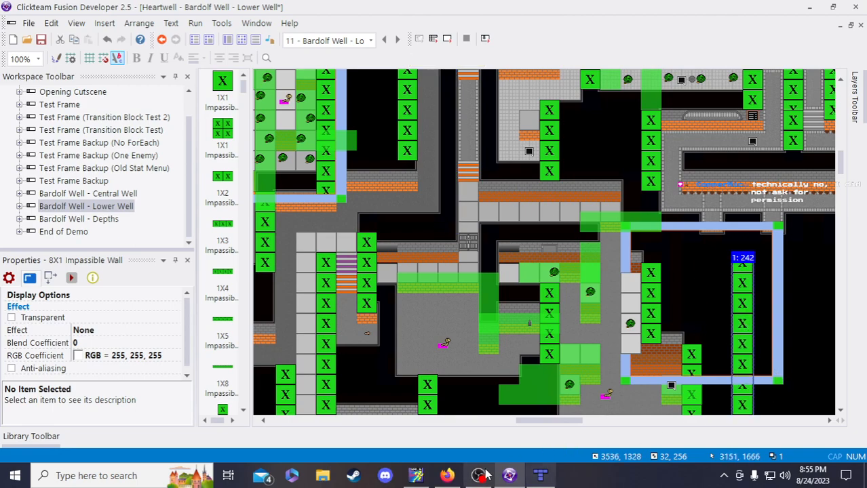
In the Firefox stream notes, end the REMINDER with "(this was moved out of bounds just below the cafeteria)."
{"action": "left_click", "coordinate": [447, 474]}
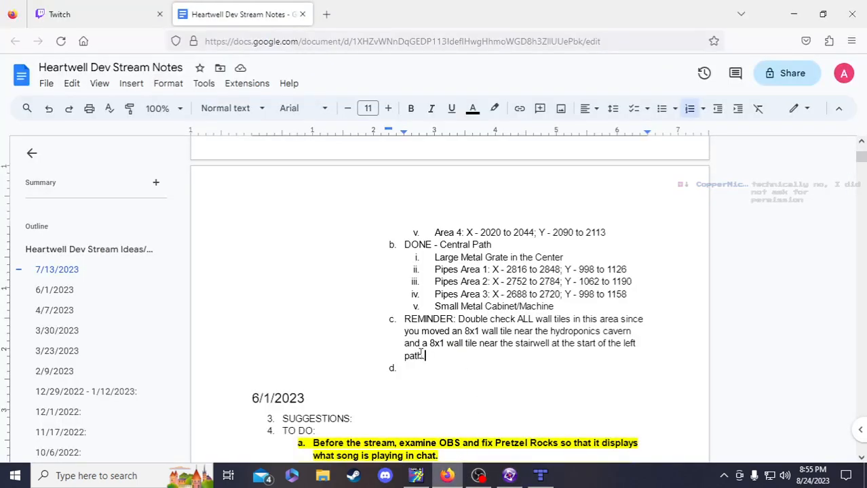
{"action": "type", "text": "(this was moved to out of bounds"}
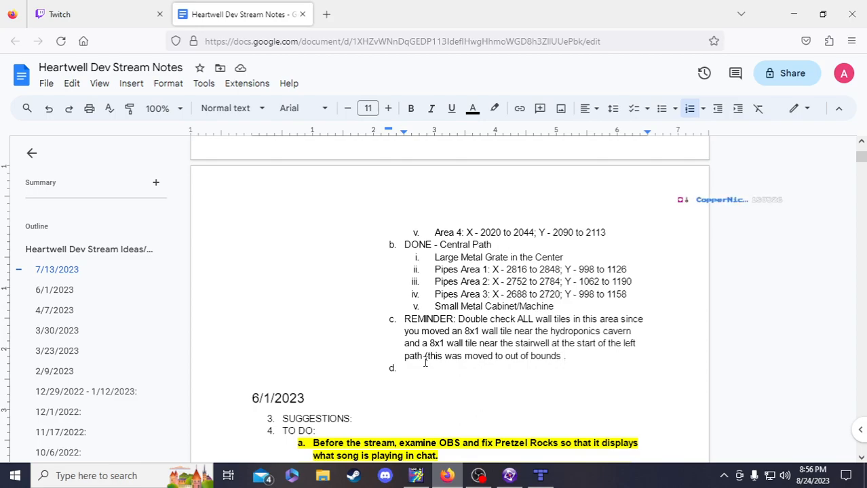
{"action": "type", "text": "."}
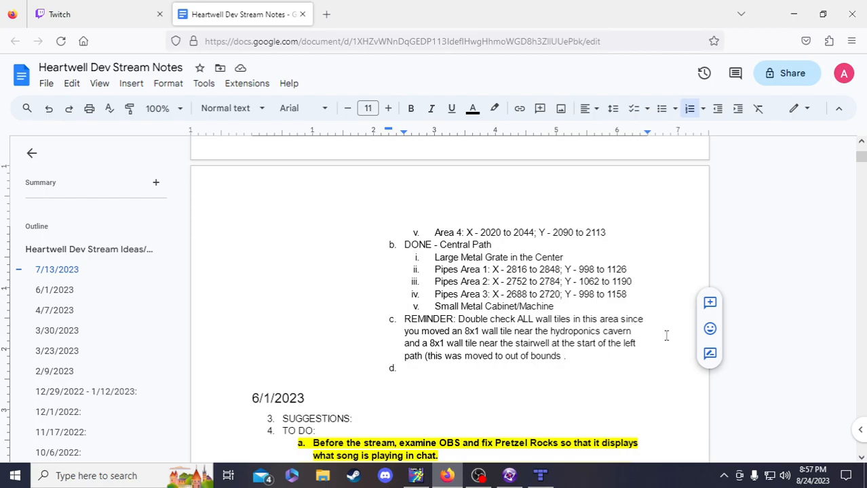
{"action": "double_click", "coordinate": [500, 357]}
{"action": "key", "text": "BackSpace"}
{"action": "key", "text": "End"}
{"action": "key", "text": "BackSpace"}
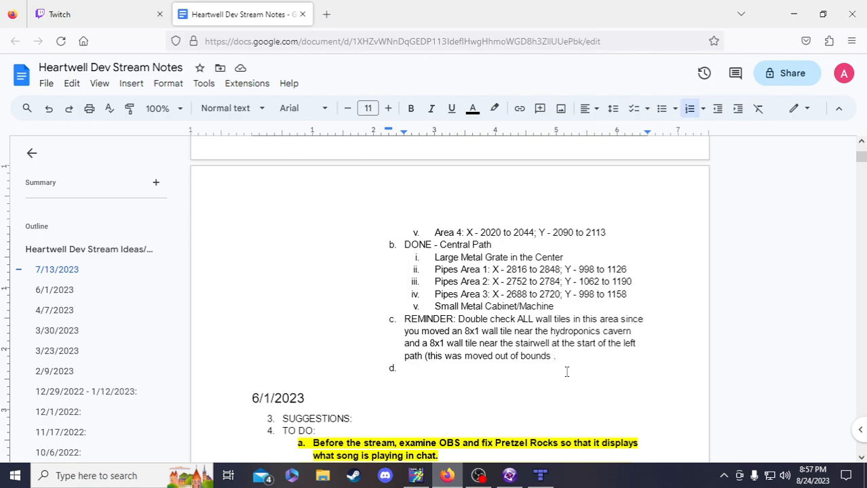
{"action": "type", "text": "just below th"}
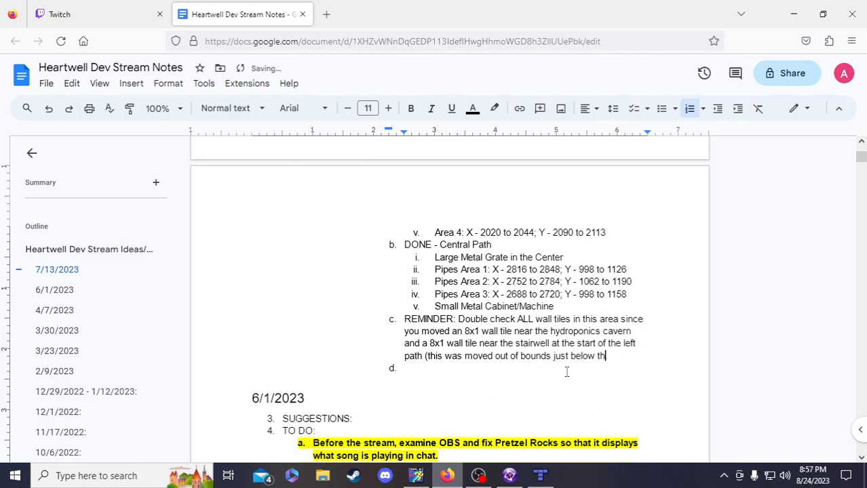
{"action": "type", "text": "e cafetreria"}
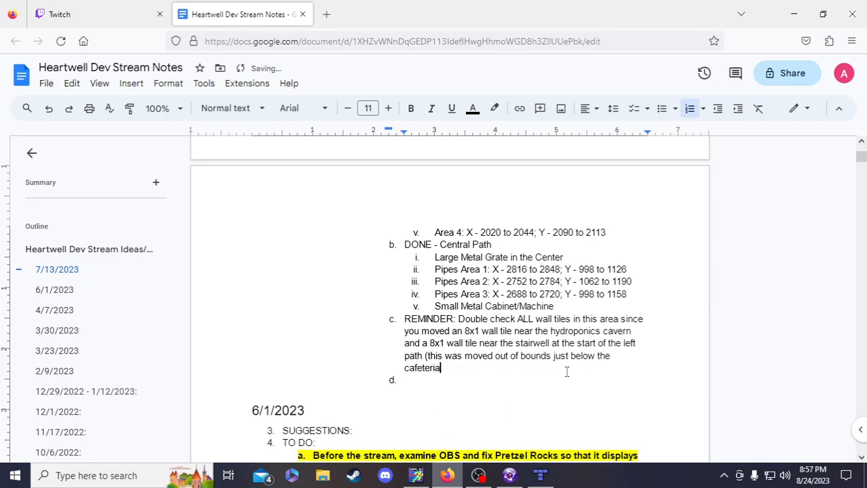
{"action": "type", "text": ")."}
Save the project in Clickteam Fusion and look over the stairwell corridor and the relocated 8X1 impassible wall
{"action": "left_click", "coordinate": [509, 475]}
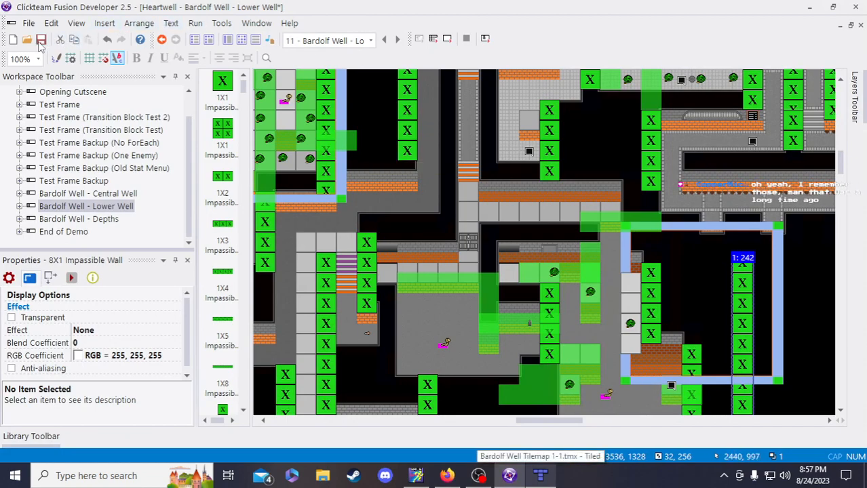
{"action": "left_click", "coordinate": [780, 280]}
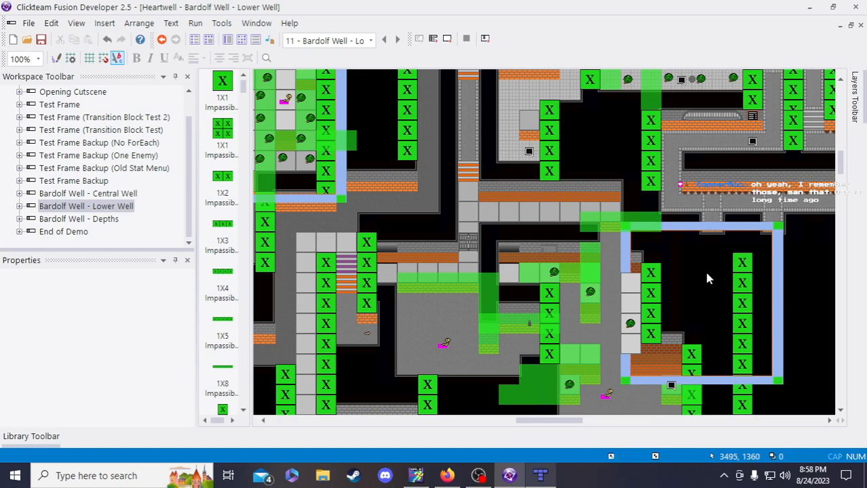
{"action": "scroll", "coordinate": [709, 312], "scroll_direction": "up", "scroll_amount": 3}
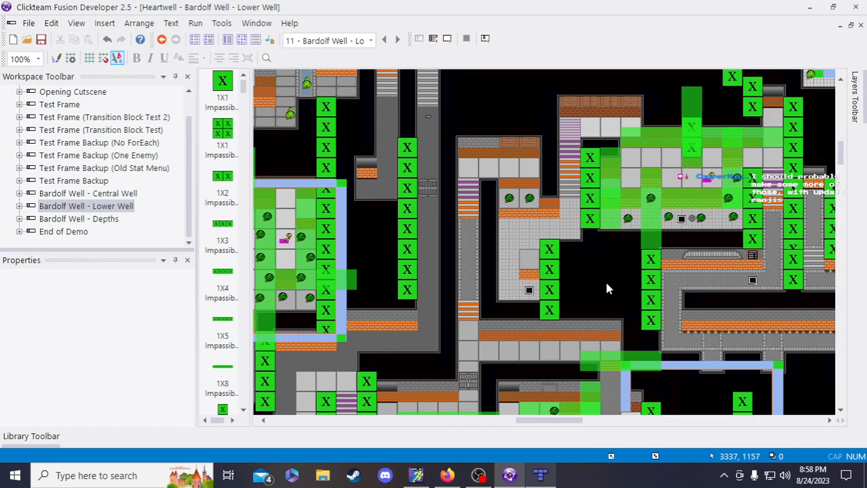
{"action": "scroll", "coordinate": [606, 285], "scroll_direction": "down", "scroll_amount": 1}
{"action": "scroll", "coordinate": [757, 323], "scroll_direction": "up", "scroll_amount": 1}
{"action": "scroll", "coordinate": [715, 383], "scroll_direction": "down", "scroll_amount": 1}
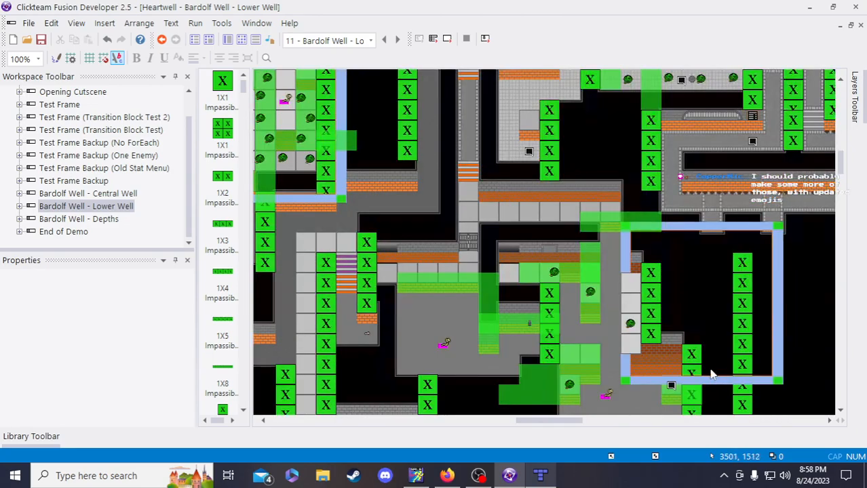
{"action": "scroll", "coordinate": [716, 383], "scroll_direction": "down", "scroll_amount": 1}
{"action": "scroll", "coordinate": [712, 366], "scroll_direction": "up", "scroll_amount": 1}
{"action": "scroll", "coordinate": [702, 347], "scroll_direction": "down", "scroll_amount": 1}
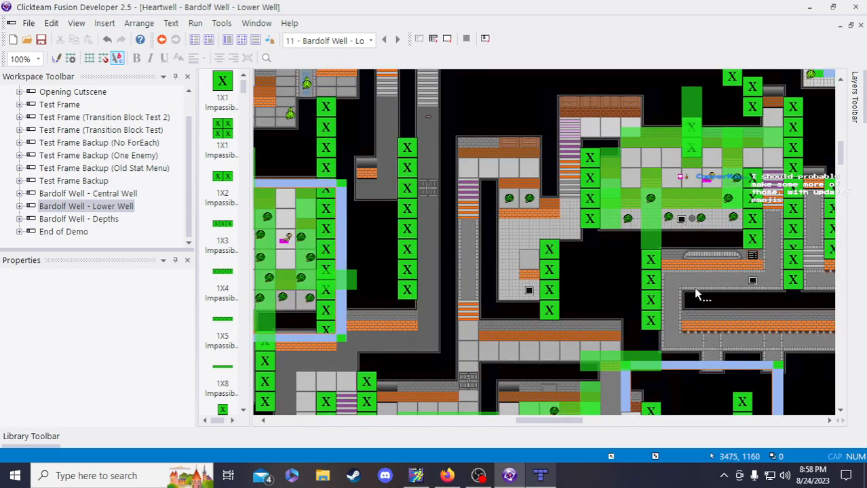
{"action": "scroll", "coordinate": [685, 285], "scroll_direction": "up", "scroll_amount": 1}
Run the Lower Well frame and walk the character across the out-of-bounds area to the corridor beside the vegetable beds
{"action": "left_click", "coordinate": [447, 38]}
{"action": "key", "text": "d"}
{"action": "key", "text": "w"}
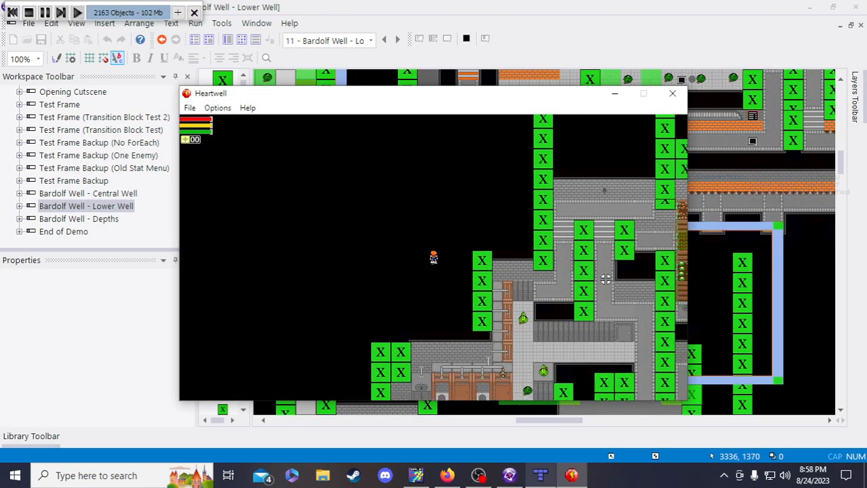
{"action": "key", "text": "w"}
{"action": "key", "text": "d"}
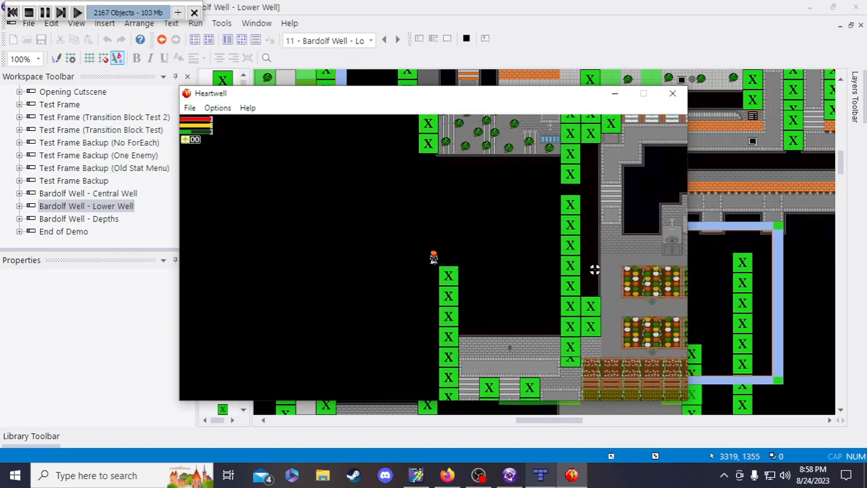
{"action": "key", "text": "d"}
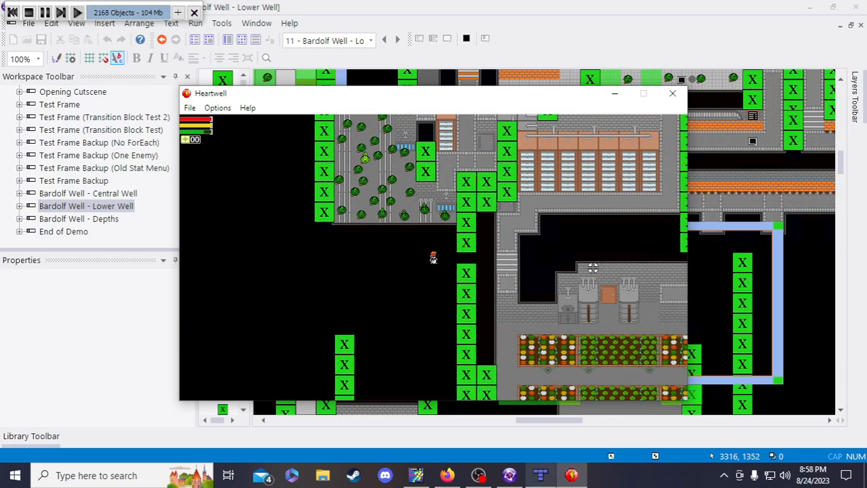
{"action": "key", "text": "s"}
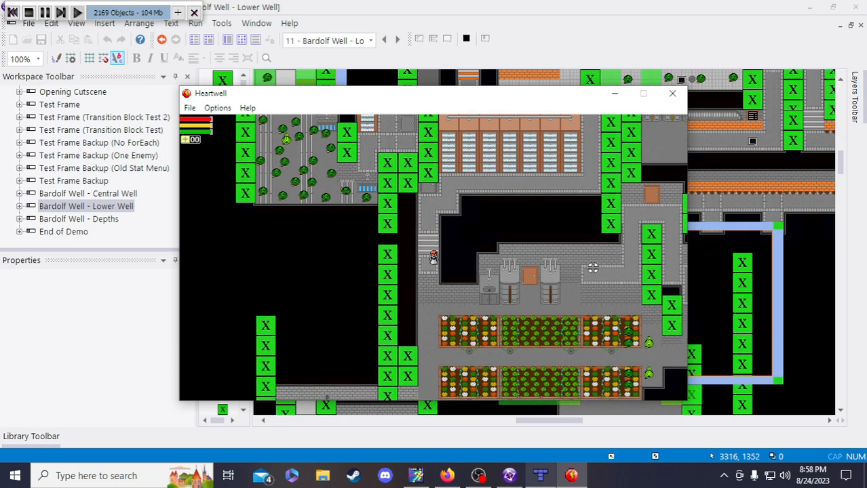
{"action": "key", "text": "d"}
{"action": "key", "text": "s"}
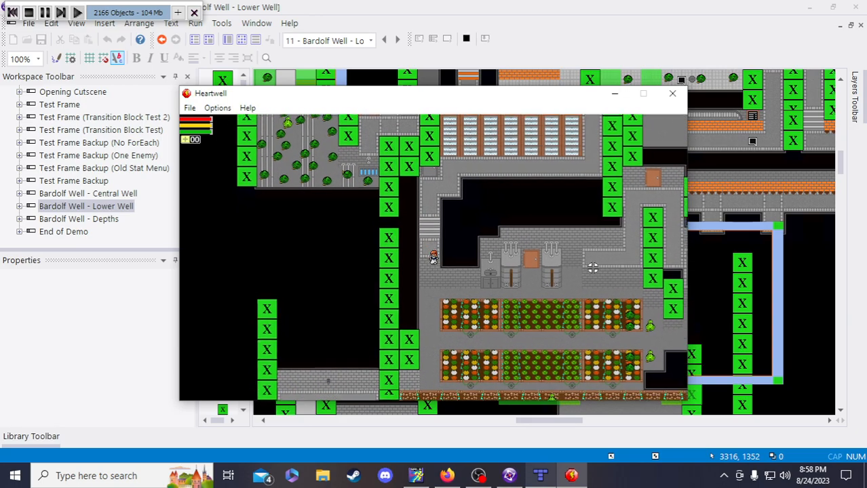
Walk the character along the wall behind the vegetable beds, past the tanks, and up to the corridor near the wooden door
{"action": "key", "text": "w"}
{"action": "key", "text": "d"}
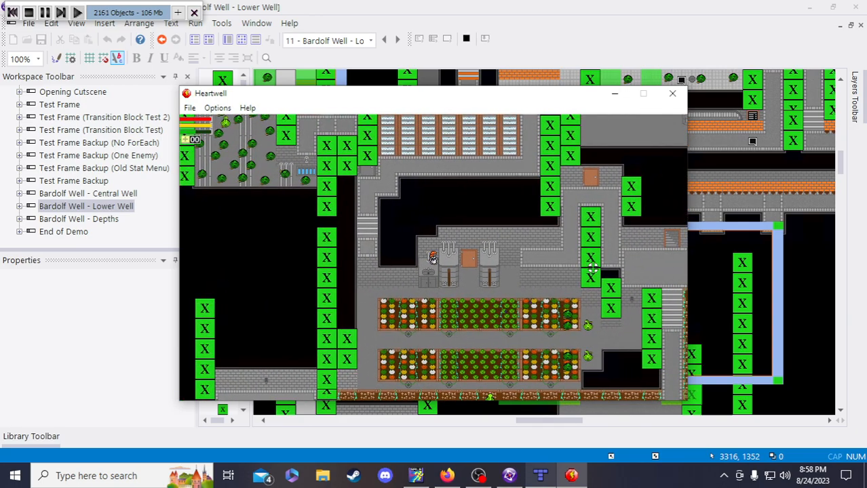
{"action": "key", "text": "d"}
{"action": "key", "text": "w"}
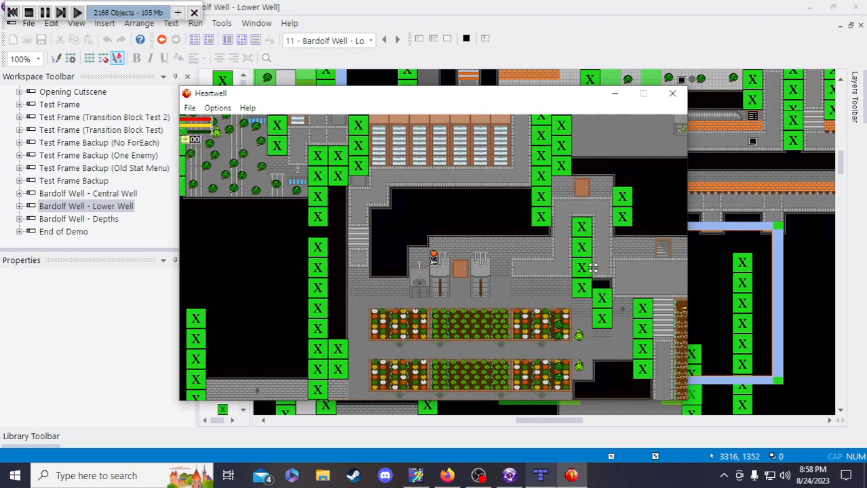
{"action": "key", "text": "d"}
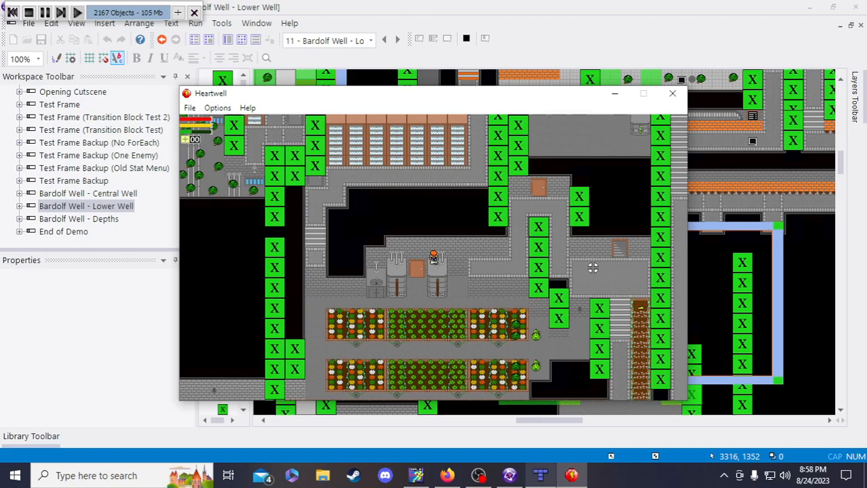
{"action": "key", "text": "d"}
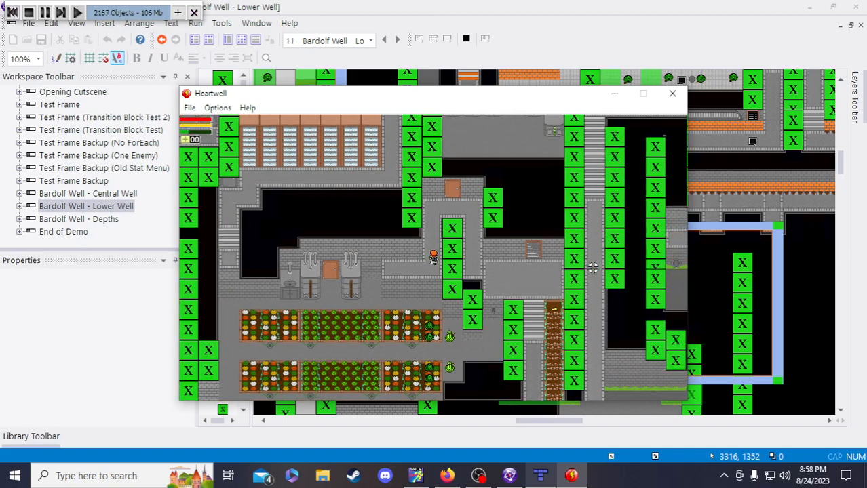
{"action": "key", "text": "d"}
{"action": "key", "text": "w"}
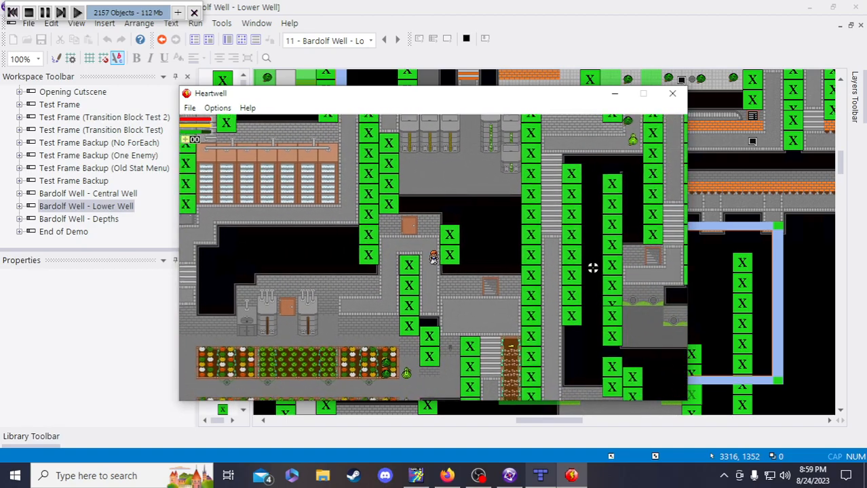
Walk the character through the mossy passages, past the large metal grate, to the vertical corridor beside the wooden storage shelves
{"action": "key", "text": "s"}
{"action": "key", "text": "d"}
{"action": "key", "text": "s"}
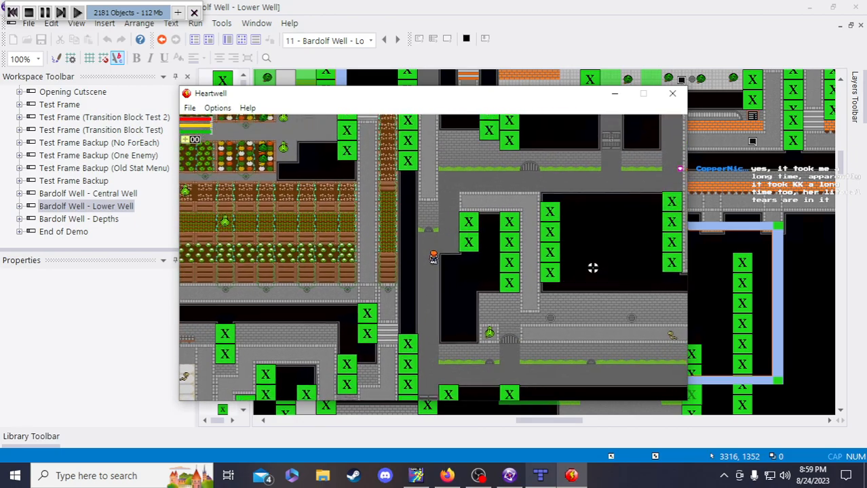
{"action": "key", "text": "Right"}
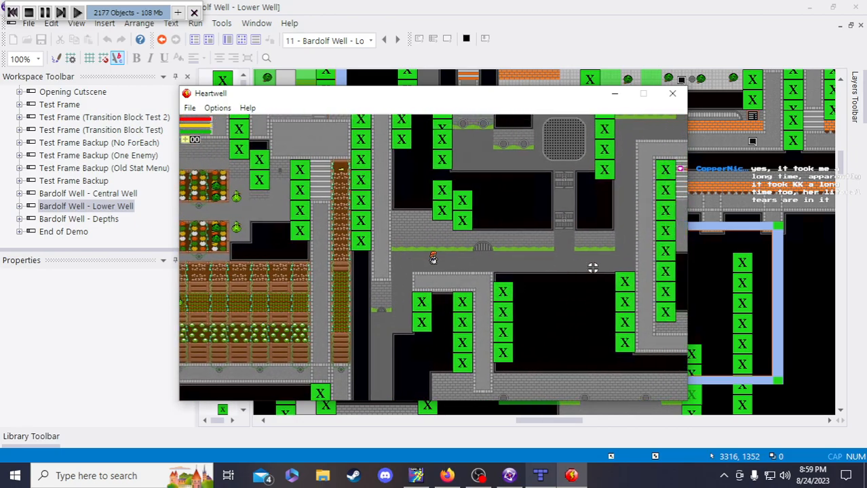
{"action": "key", "text": "Right"}
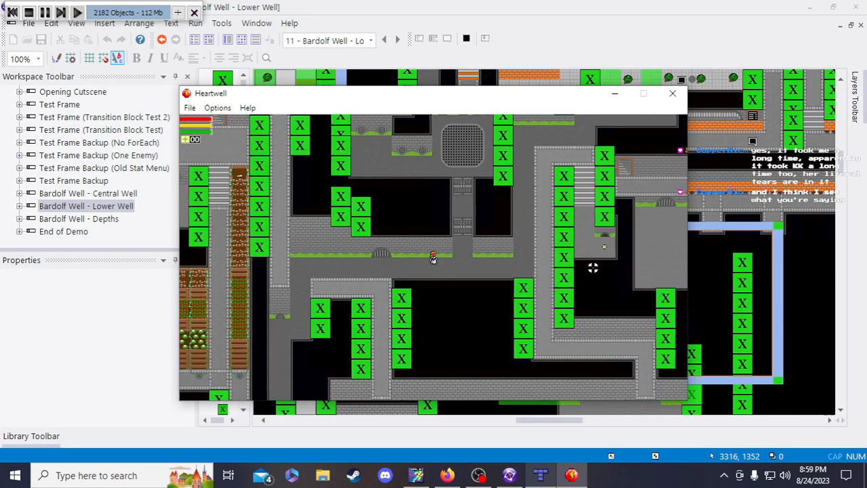
{"action": "key", "text": "Right"}
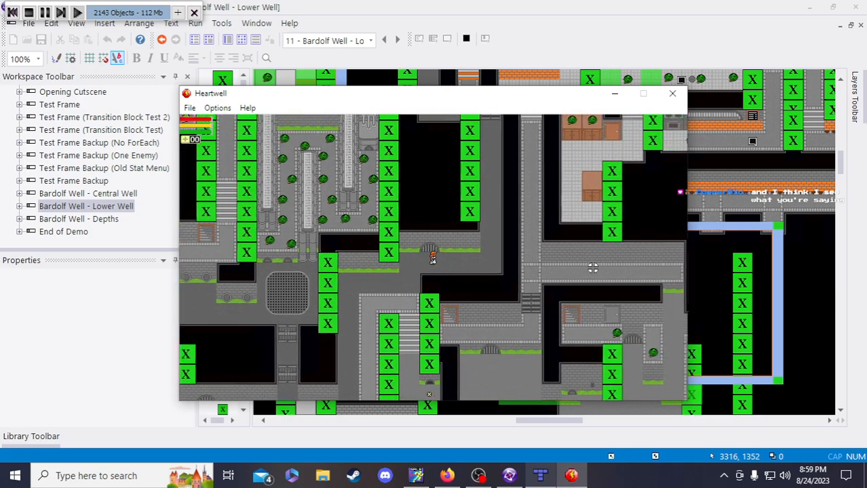
{"action": "key", "text": "Right"}
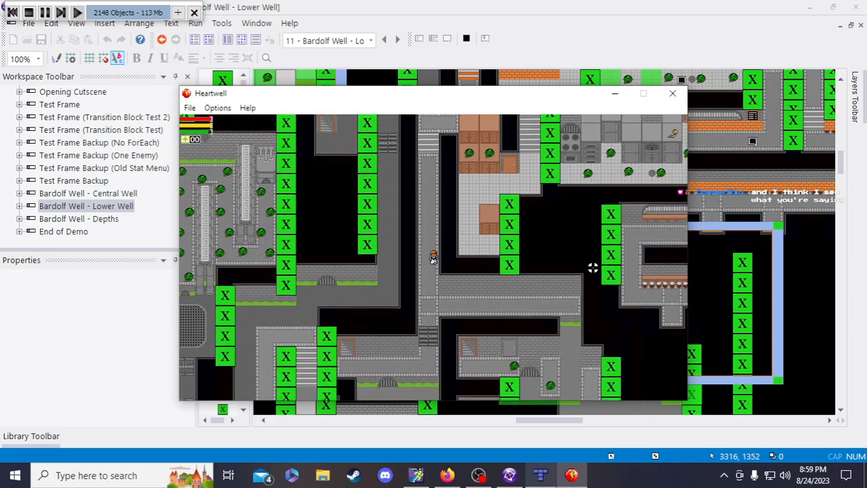
Test walking down the vertical corridor and along the side corridor where the 8X1 impassible wall was removed
{"action": "key", "text": "Down"}
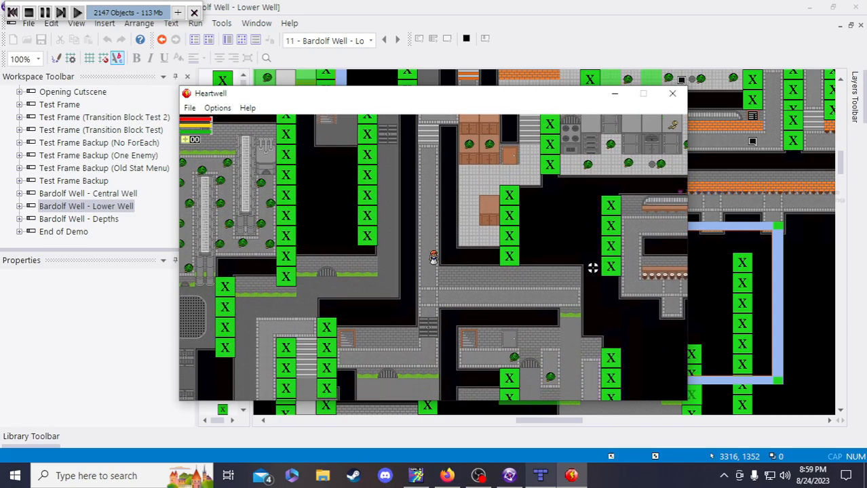
{"action": "key", "text": "Down"}
{"action": "key", "text": "Right"}
{"action": "key", "text": "Left"}
{"action": "key", "text": "Right"}
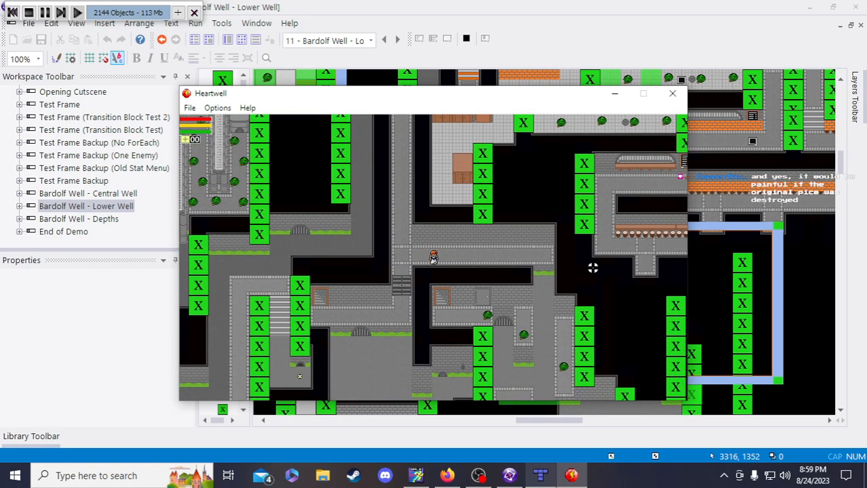
{"action": "key", "text": "Down"}
{"action": "key", "text": "Right"}
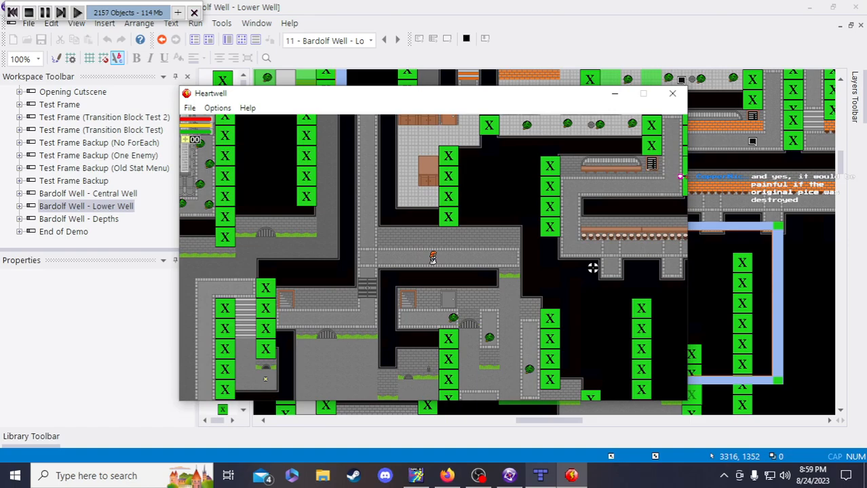
{"action": "key", "text": "Right"}
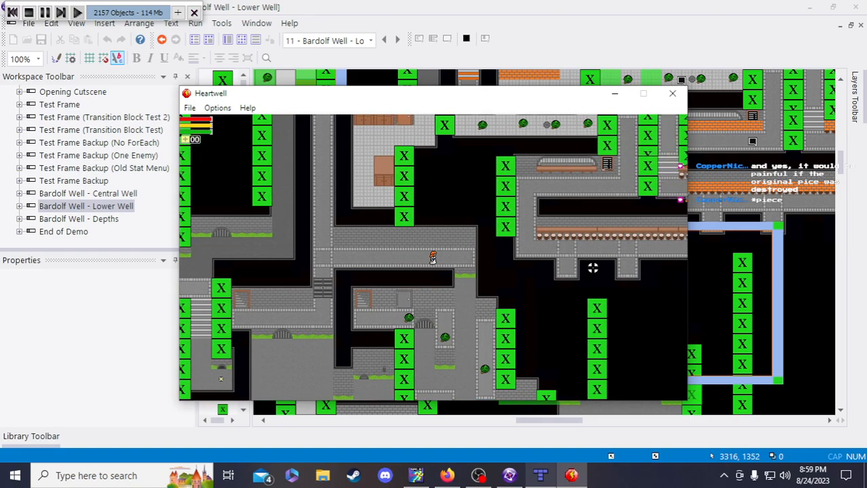
Check the dead end of the side corridor, walk back up the vertical corridor, and close the test run
{"action": "key", "text": "Up"}
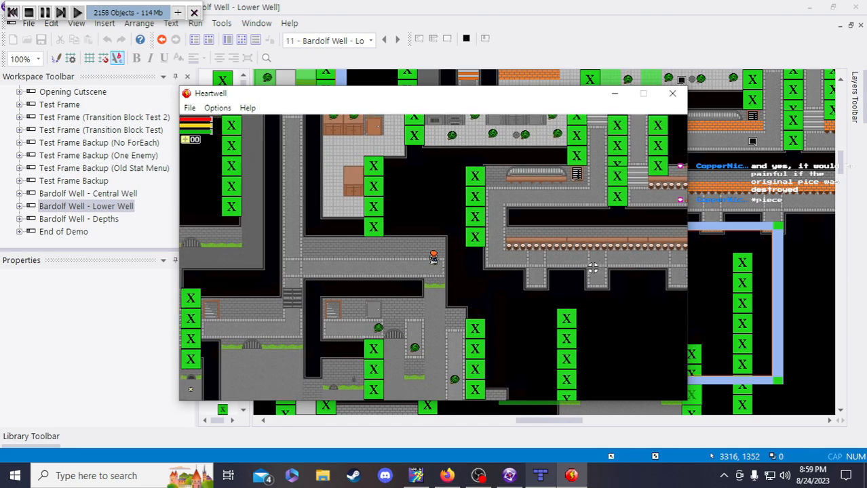
{"action": "key", "text": "Left"}
{"action": "key", "text": "Down"}
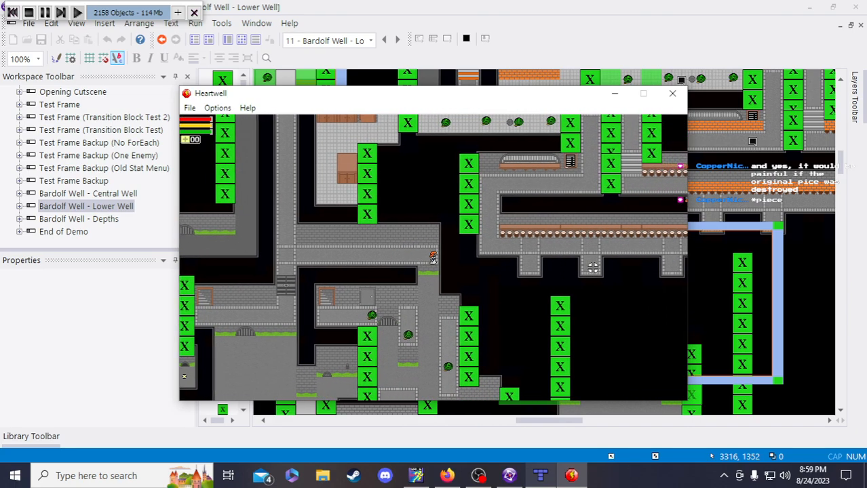
{"action": "key", "text": "Left"}
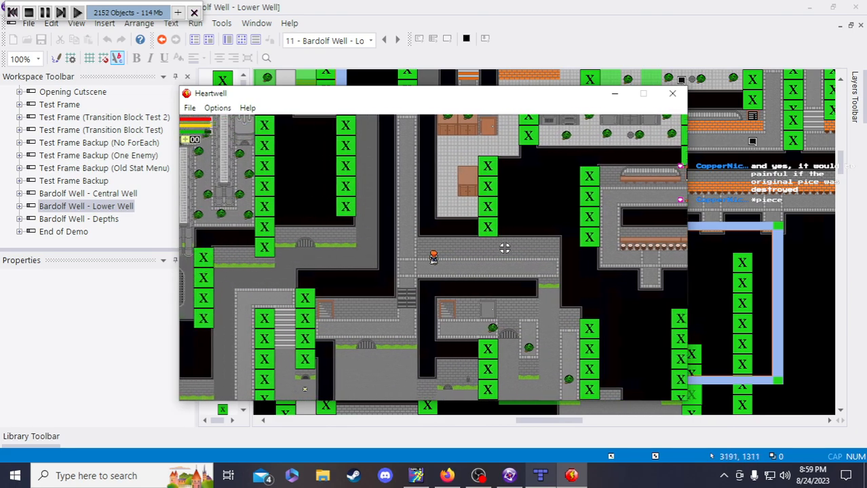
{"action": "key", "text": "Up"}
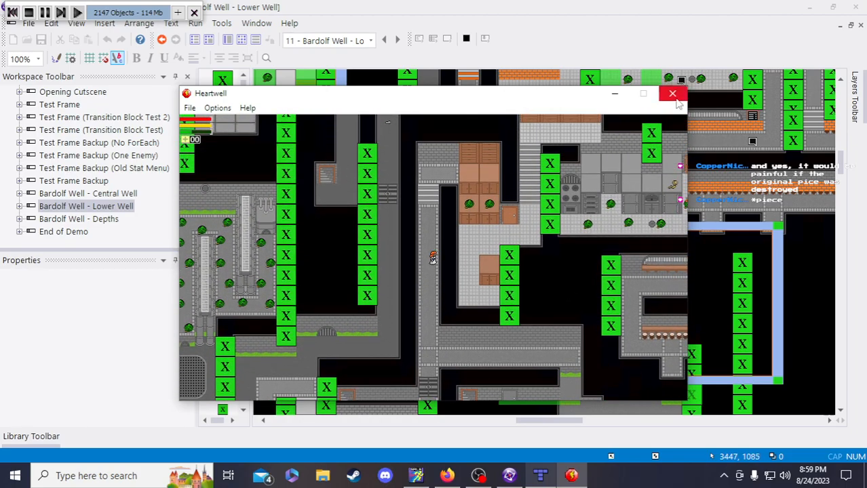
{"action": "left_click", "coordinate": [672, 93]}
In the Firefox stream notes, insert a "Left Path" item above the REMINDER and start an empty sub-item under it
{"action": "left_click", "coordinate": [447, 476]}
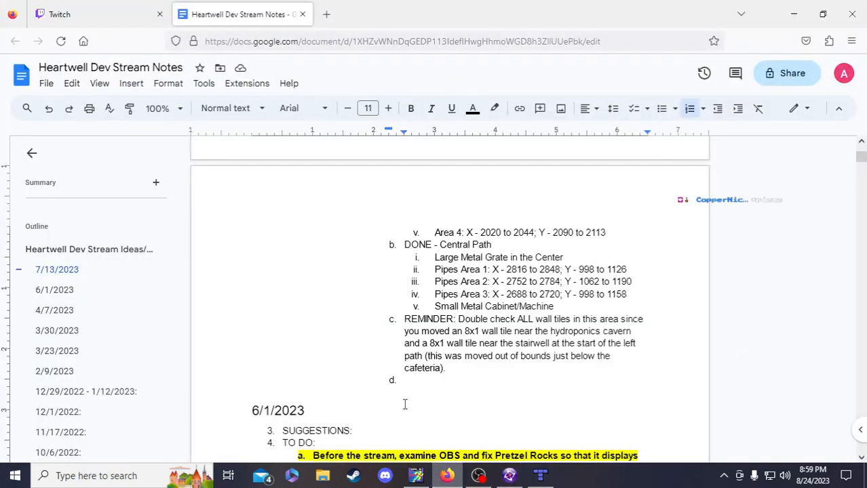
{"action": "left_click", "coordinate": [404, 404]}
{"action": "left_click", "coordinate": [403, 322]}
{"action": "key", "text": "Return"}
{"action": "key", "text": "Up"}
{"action": "type", "text": "Left Path"}
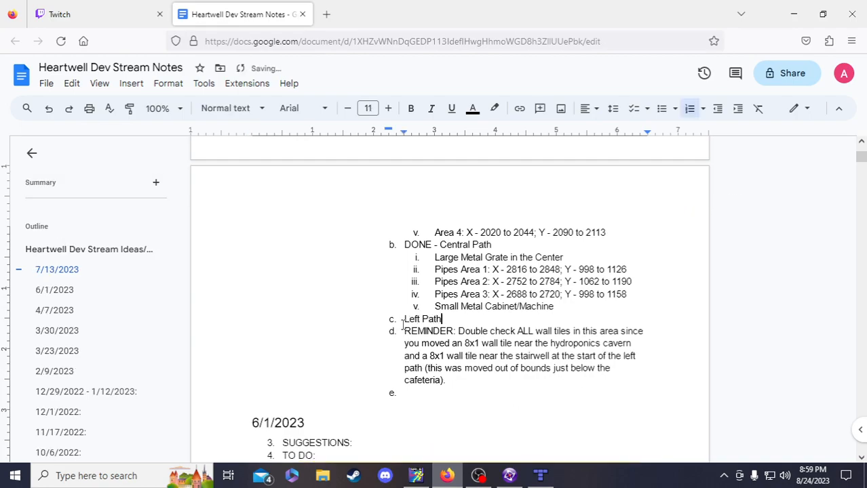
{"action": "key", "text": "Return"}
{"action": "key", "text": "Tab"}
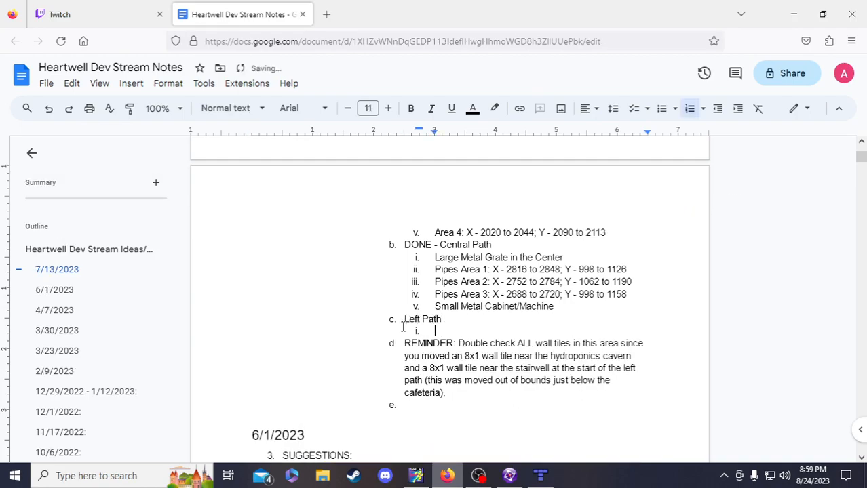
Examine the kitchen and surrounding corridors in Clickteam Fusion's Lower Well frame and in Bardolf Well Tilemap 1-1.tmx in Tiled, ending back in Clickteam Fusion
{"action": "left_click", "coordinate": [509, 476]}
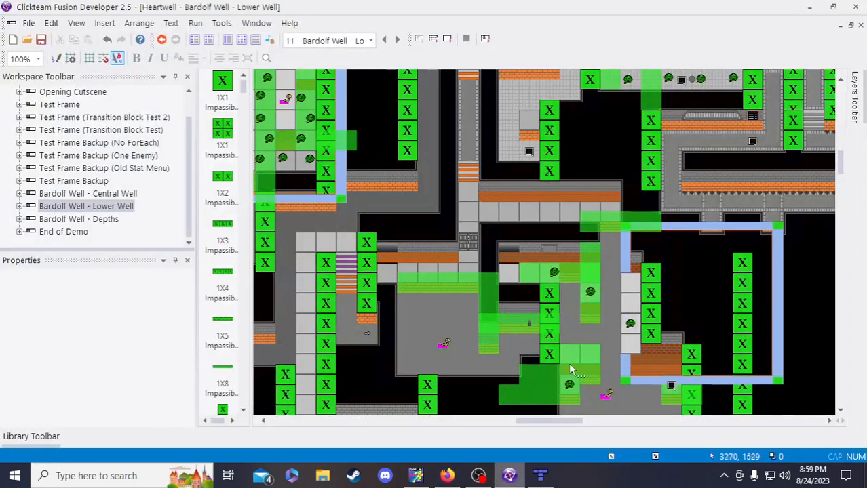
{"action": "scroll", "coordinate": [665, 393], "scroll_direction": "left", "scroll_amount": 3}
{"action": "left_click_drag", "start_coordinate": [528, 420], "coordinate": [543, 420]}
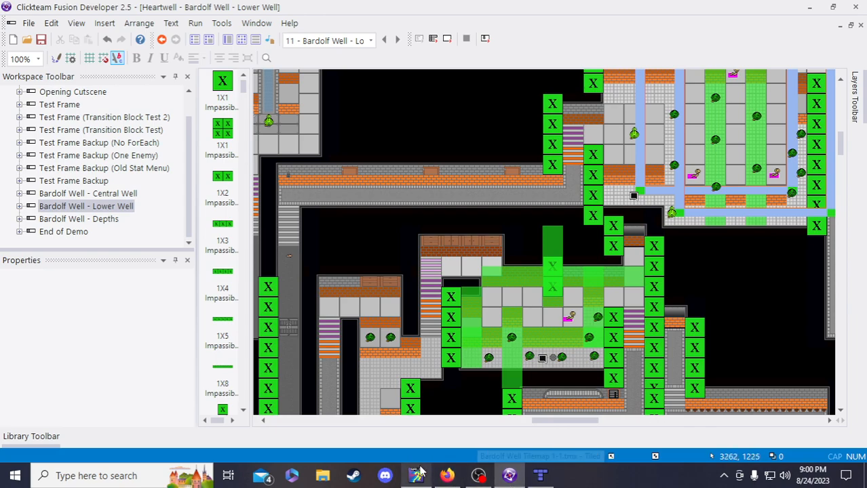
{"action": "scroll", "coordinate": [569, 426], "scroll_direction": "left", "scroll_amount": 2}
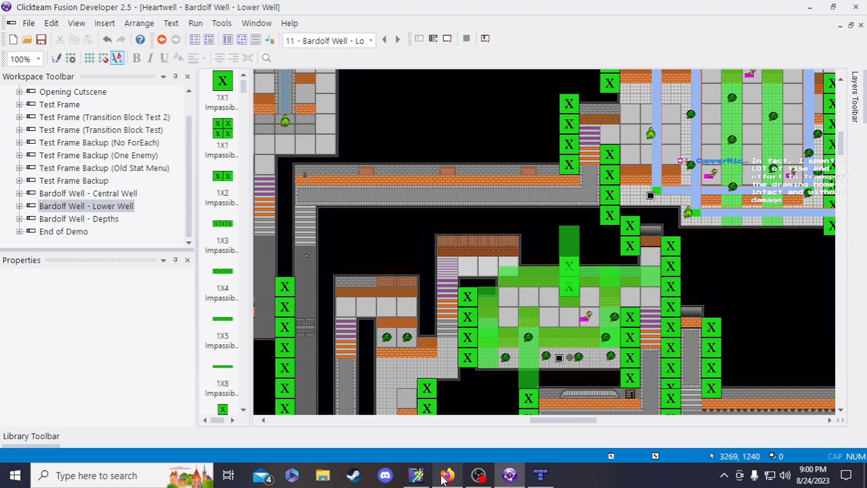
{"action": "scroll", "coordinate": [569, 298], "scroll_direction": "down", "scroll_amount": 3}
{"action": "scroll", "coordinate": [569, 298], "scroll_direction": "up", "scroll_amount": 3}
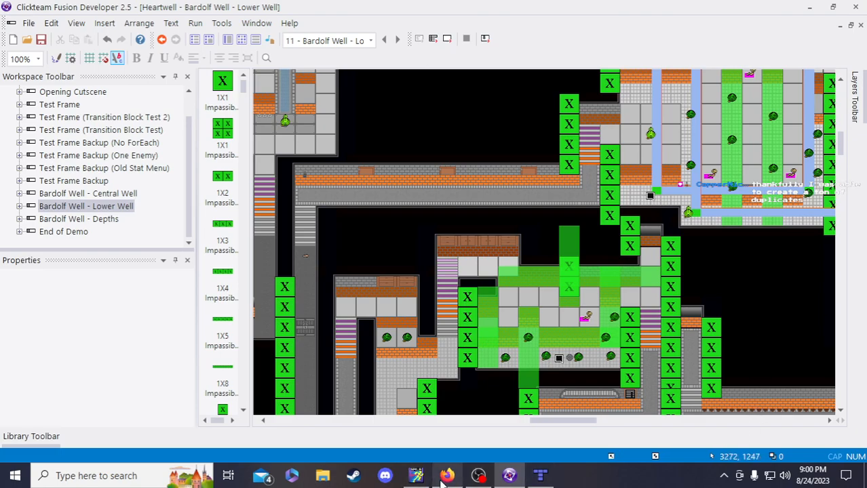
{"action": "left_click", "coordinate": [415, 476]}
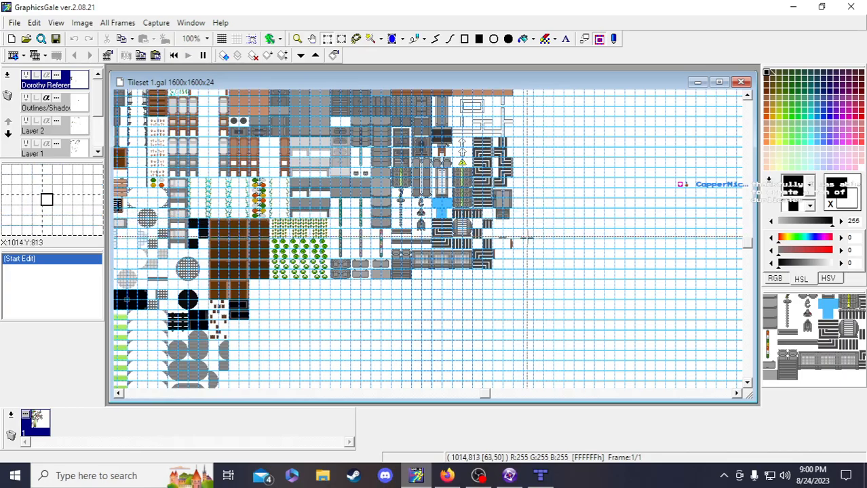
{"action": "left_click", "coordinate": [508, 476]}
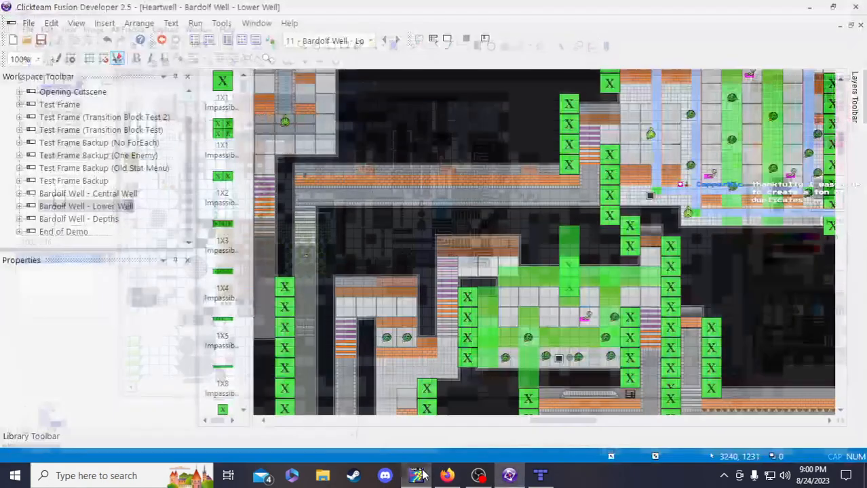
{"action": "left_click", "coordinate": [541, 479]}
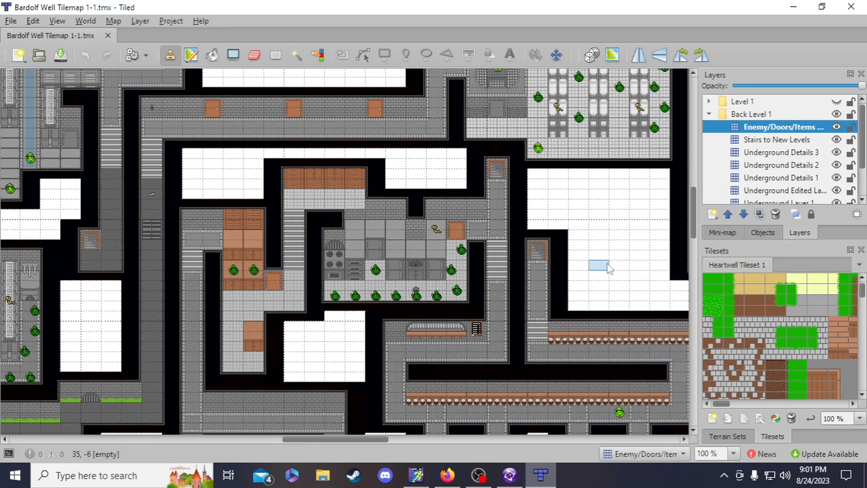
{"action": "scroll", "coordinate": [600, 253], "scroll_direction": "down", "scroll_amount": 1}
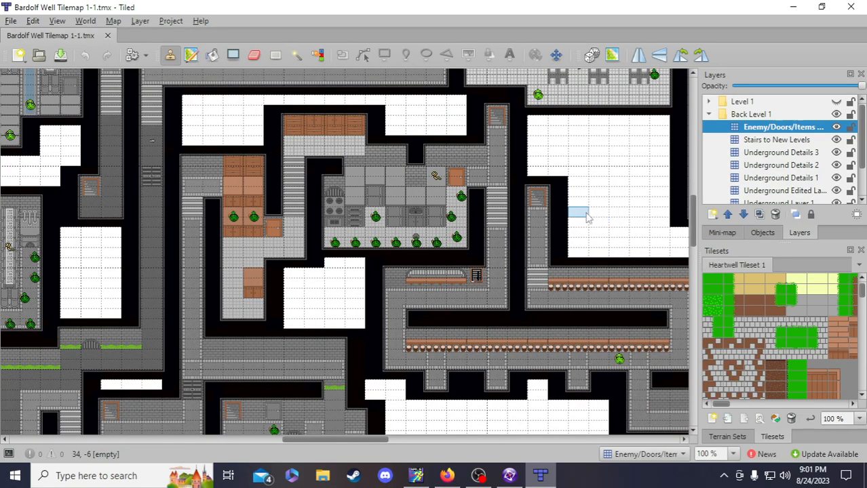
{"action": "left_click", "coordinate": [510, 476]}
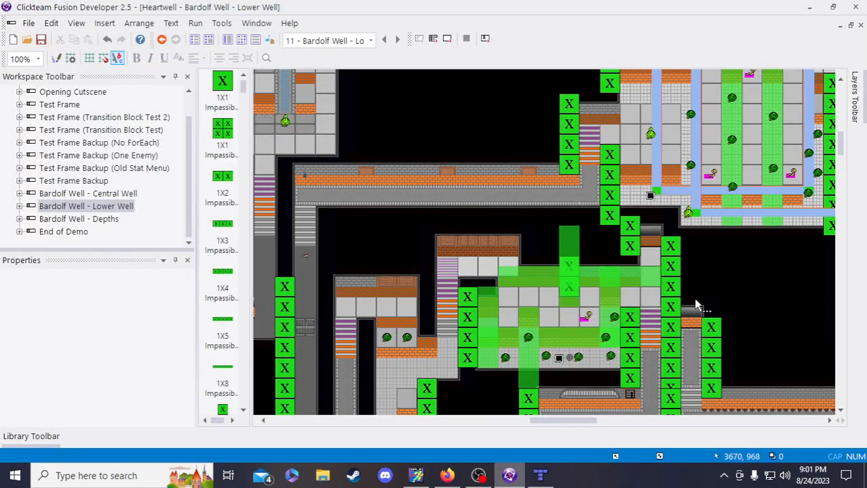
Examine the kitchen, the corridors around it and the rooms below it in the Lower Well frame for metal surfaces and wall placement
{"action": "scroll", "coordinate": [754, 281], "scroll_direction": "down", "scroll_amount": 3}
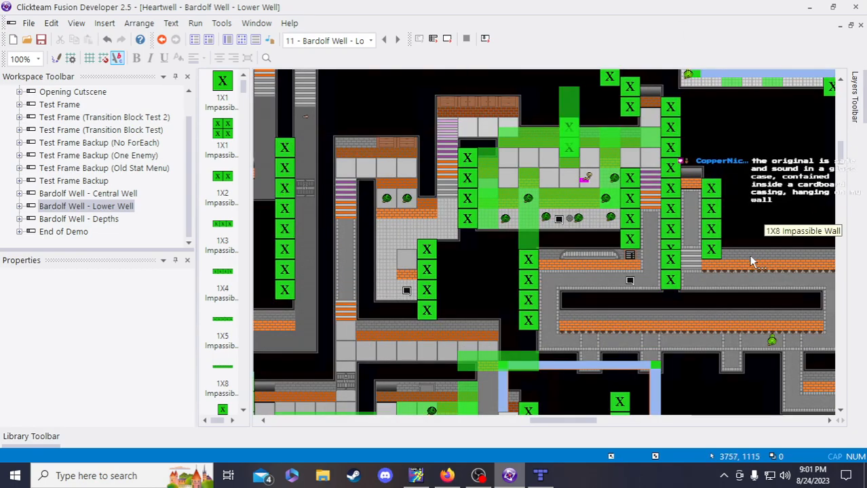
{"action": "scroll", "coordinate": [751, 262], "scroll_direction": "up", "scroll_amount": 3}
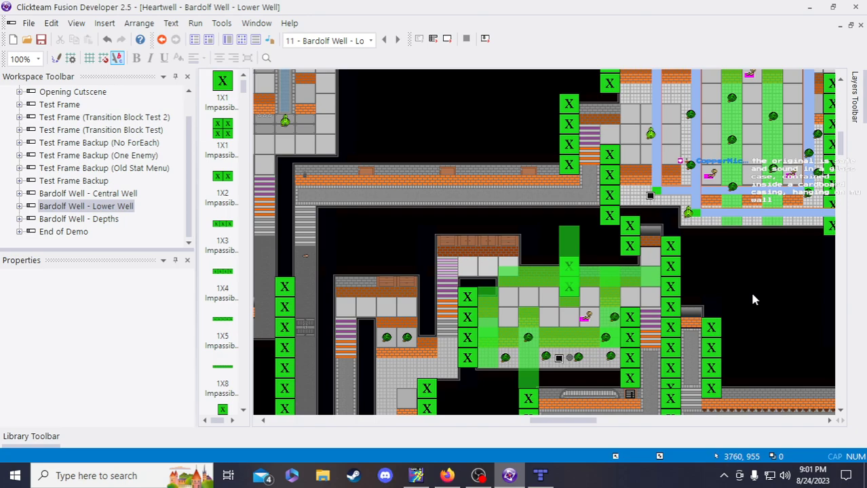
{"action": "scroll", "coordinate": [749, 289], "scroll_direction": "down", "scroll_amount": 3}
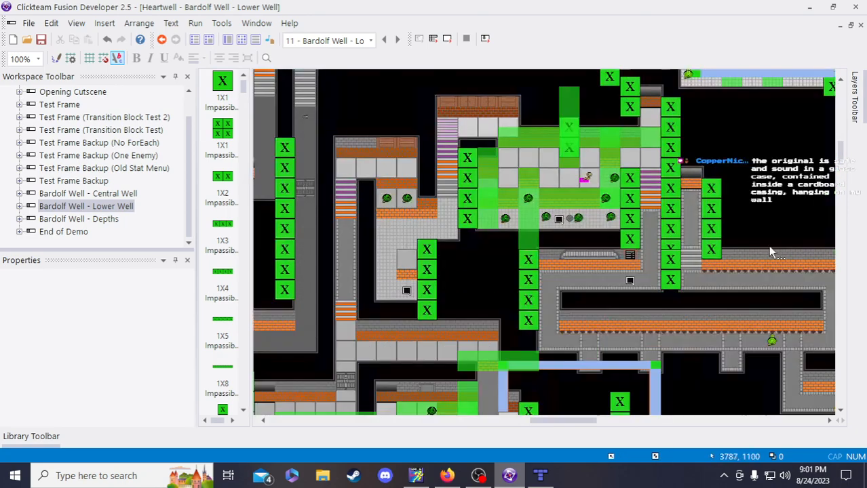
{"action": "scroll", "coordinate": [711, 368], "scroll_direction": "down", "scroll_amount": 3}
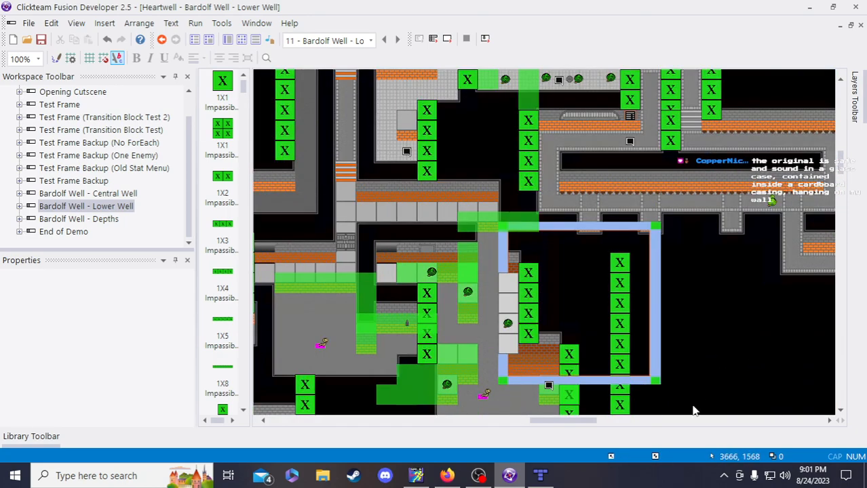
{"action": "mouse_move", "coordinate": [578, 422]}
{"action": "left_mouse_down"}
{"action": "mouse_move", "coordinate": [567, 426]}
{"action": "mouse_move", "coordinate": [584, 425]}
{"action": "mouse_move", "coordinate": [570, 425]}
{"action": "left_mouse_up"}
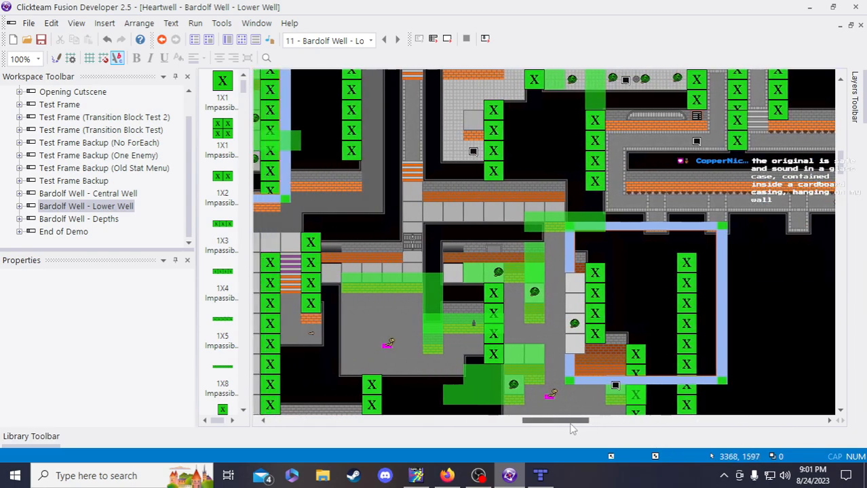
{"action": "scroll", "coordinate": [787, 353], "scroll_direction": "up", "scroll_amount": 3}
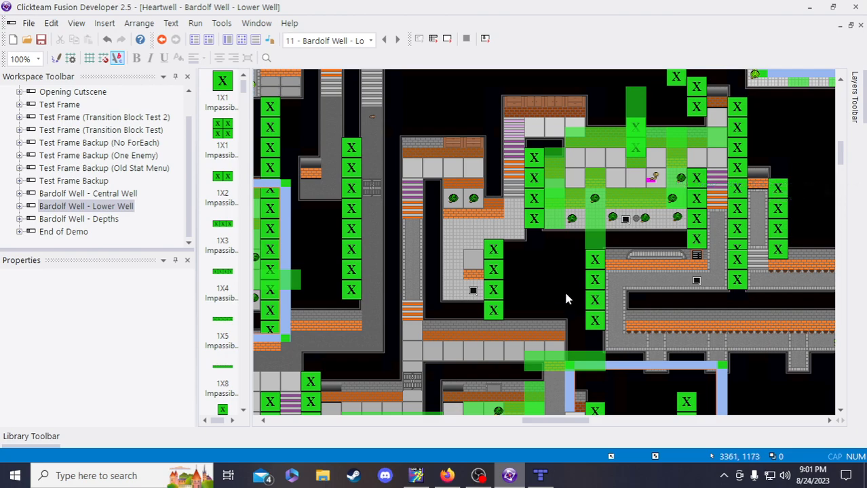
{"action": "scroll", "coordinate": [610, 339], "scroll_direction": "down", "scroll_amount": 3}
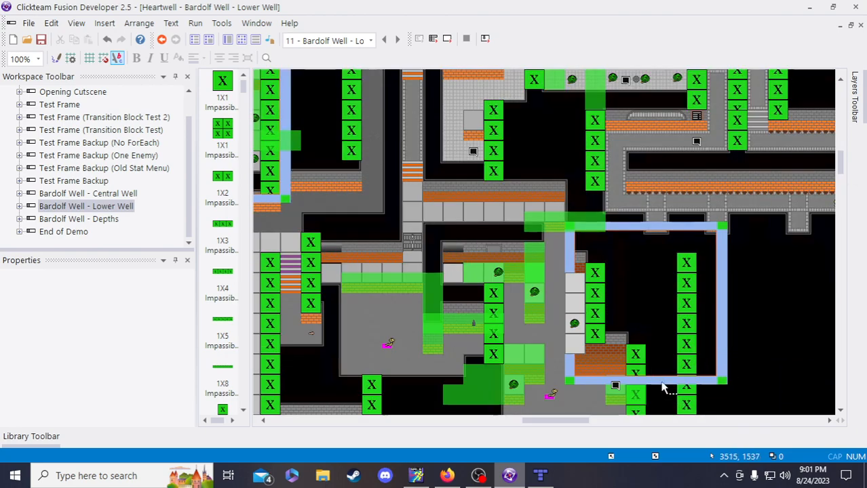
{"action": "scroll", "coordinate": [685, 339], "scroll_direction": "down", "scroll_amount": 3}
{"action": "scroll", "coordinate": [678, 379], "scroll_direction": "up", "scroll_amount": 3}
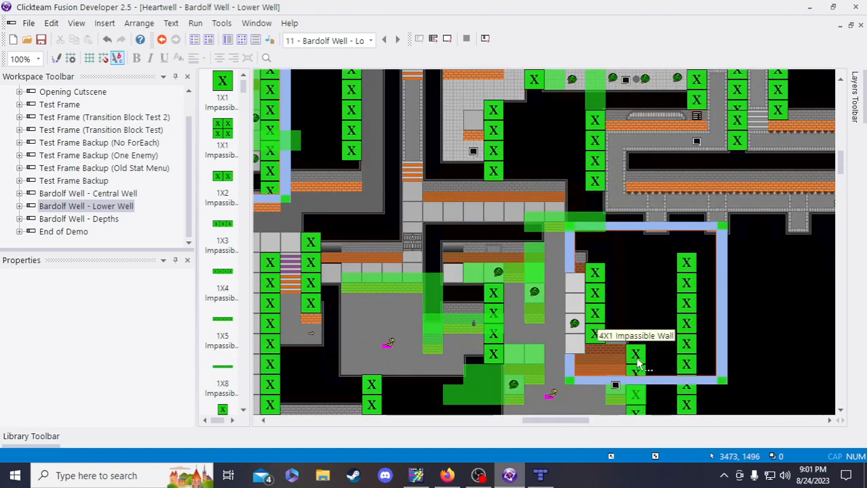
{"action": "scroll", "coordinate": [653, 373], "scroll_direction": "up", "scroll_amount": 2}
{"action": "scroll", "coordinate": [654, 389], "scroll_direction": "down", "scroll_amount": 2}
{"action": "scroll", "coordinate": [652, 339], "scroll_direction": "up", "scroll_amount": 2}
{"action": "scroll", "coordinate": [651, 377], "scroll_direction": "down", "scroll_amount": 2}
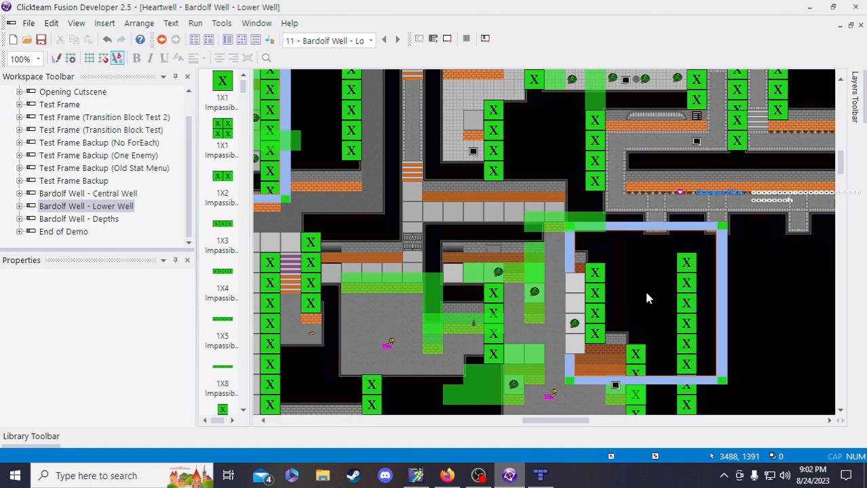
{"action": "scroll", "coordinate": [647, 299], "scroll_direction": "up", "scroll_amount": 3}
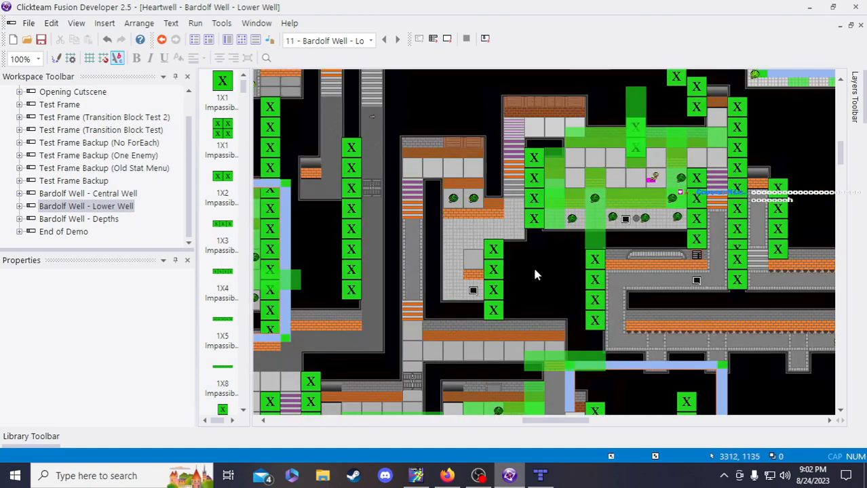
{"action": "scroll", "coordinate": [553, 339], "scroll_direction": "up", "scroll_amount": 3}
{"action": "scroll", "coordinate": [559, 350], "scroll_direction": "down", "scroll_amount": 3}
{"action": "scroll", "coordinate": [814, 192], "scroll_direction": "down", "scroll_amount": 3}
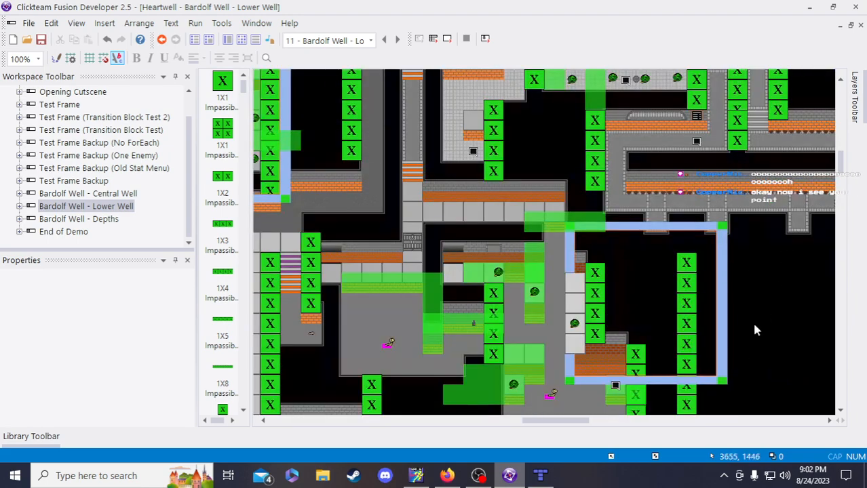
Probe the black out-of-bounds area below the cafeteria corridors and select the 1X8 Impassible Wall there to check its placement
{"action": "left_click", "coordinate": [638, 289]}
{"action": "left_click", "coordinate": [649, 314]}
{"action": "left_click", "coordinate": [641, 272]}
{"action": "left_click_drag", "start_coordinate": [631, 256], "coordinate": [590, 226]}
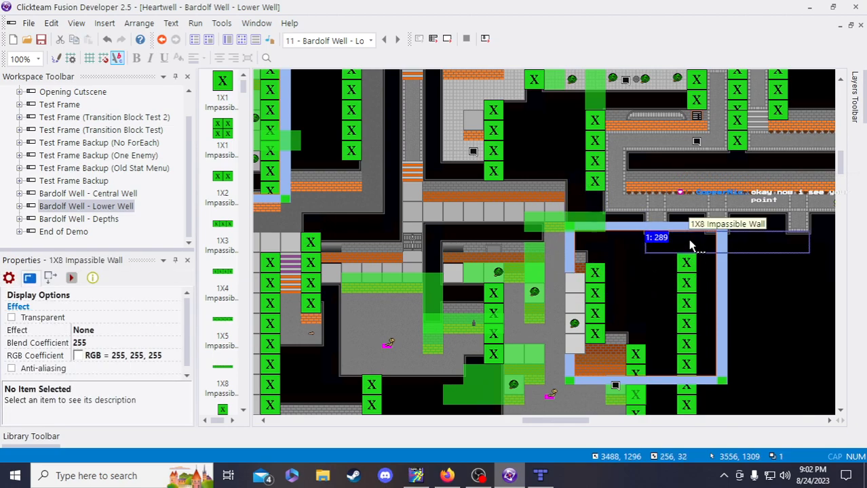
{"action": "left_click", "coordinate": [682, 224]}
{"action": "left_click", "coordinate": [762, 311]}
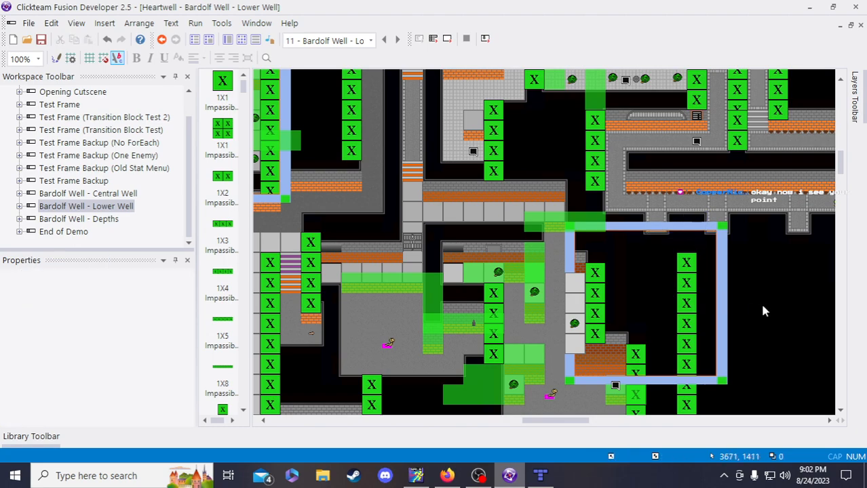
{"action": "left_click", "coordinate": [585, 204]}
{"action": "left_click", "coordinate": [627, 271]}
{"action": "left_click", "coordinate": [654, 274]}
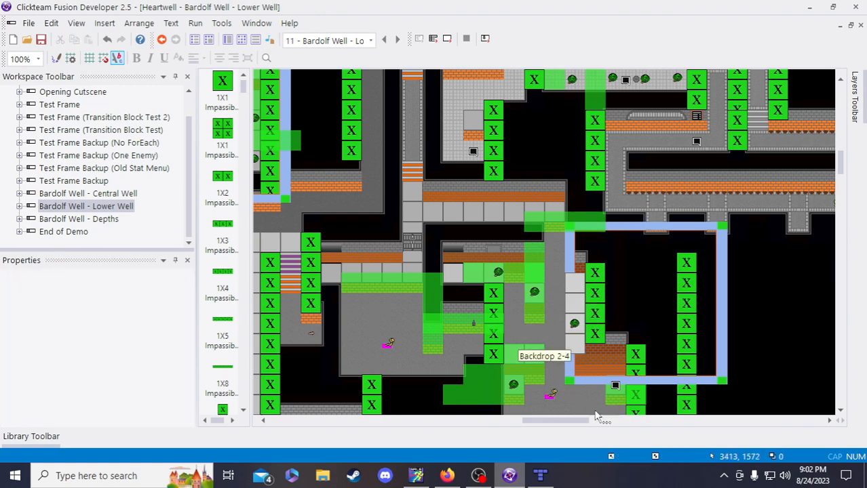
{"action": "scroll", "coordinate": [533, 257], "scroll_direction": "up", "scroll_amount": 5}
{"action": "scroll", "coordinate": [531, 299], "scroll_direction": "down", "scroll_amount": 5}
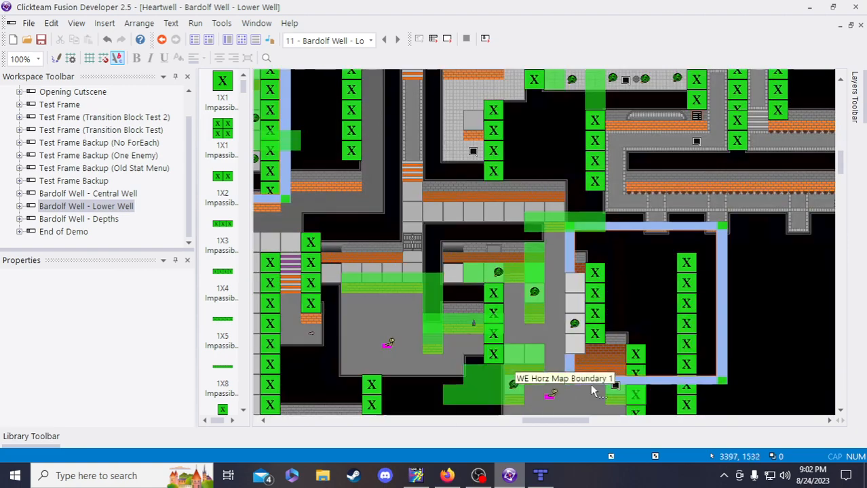
Undo and redo the last edit in the Lower Well frame, and save the Heartwell project
{"action": "key", "text": "alt+Tab"}
{"action": "key", "text": "alt+Tab"}
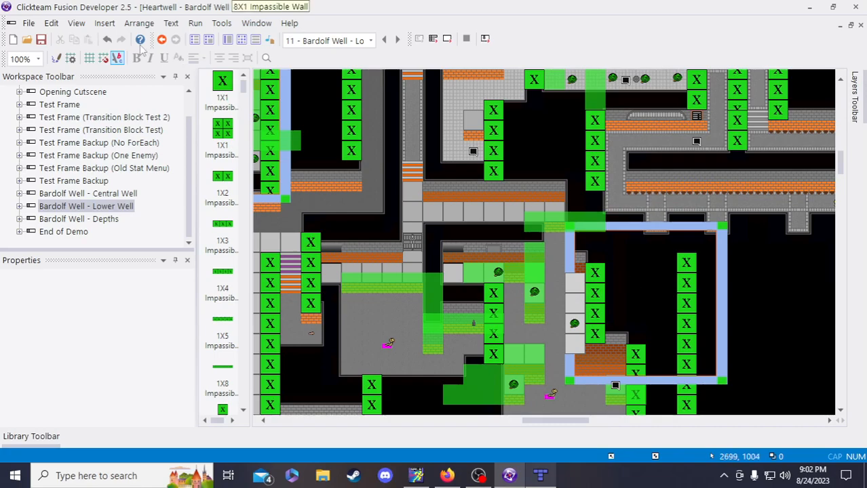
{"action": "left_click", "coordinate": [109, 42]}
{"action": "left_click", "coordinate": [120, 41]}
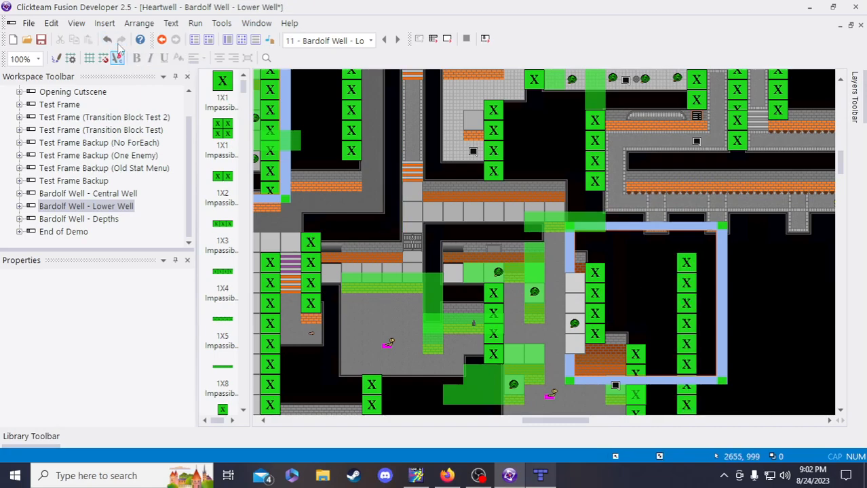
{"action": "left_click", "coordinate": [40, 39]}
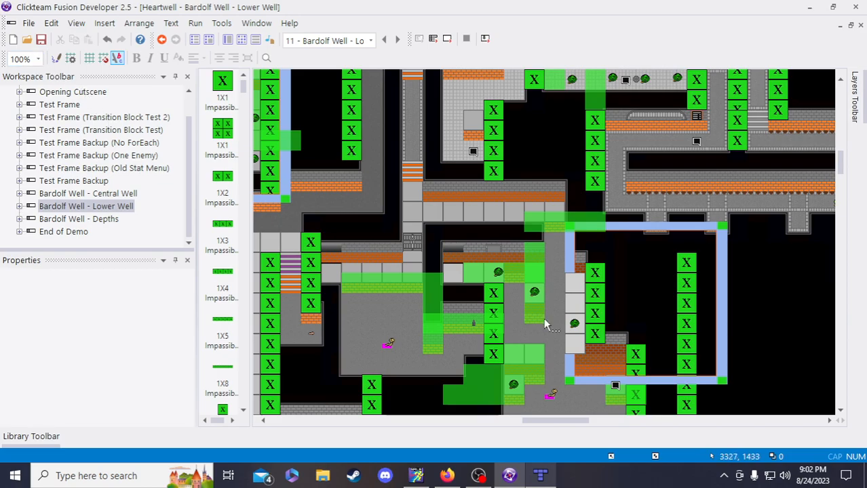
Switch to the Firefox stream notes, enter "Metal Cabinets/Furniture/Appliances in the Kitchen" under Left Path, and start a second sub-item
{"action": "scroll", "coordinate": [521, 284], "scroll_direction": "up", "scroll_amount": 2}
{"action": "scroll", "coordinate": [605, 306], "scroll_direction": "down", "scroll_amount": 2}
{"action": "scroll", "coordinate": [760, 359], "scroll_direction": "up", "scroll_amount": 2}
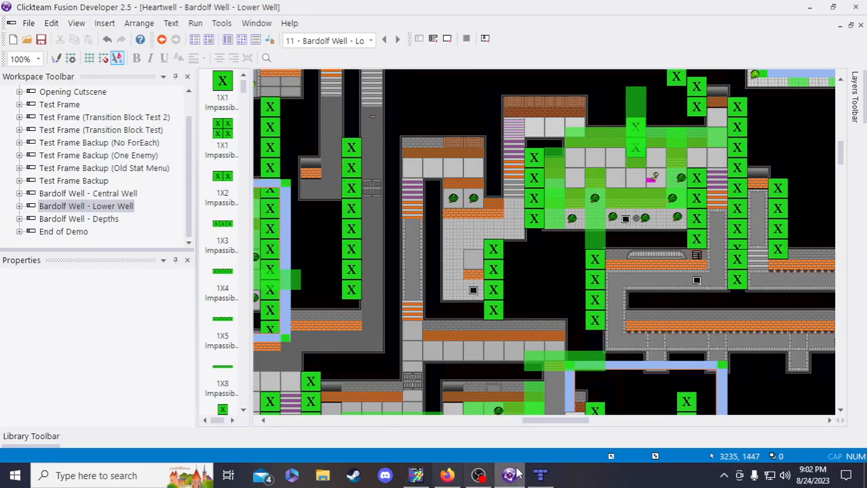
{"action": "scroll", "coordinate": [682, 392], "scroll_direction": "down", "scroll_amount": 2}
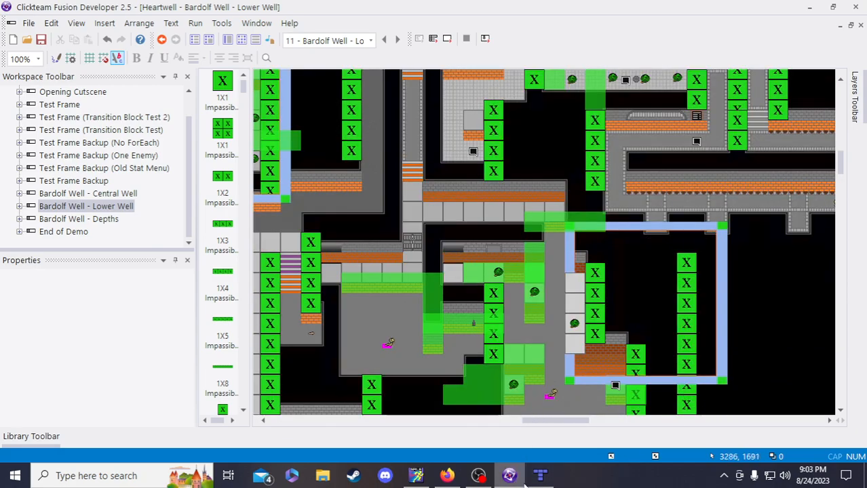
{"action": "left_click", "coordinate": [540, 476]}
{"action": "left_click", "coordinate": [449, 482]}
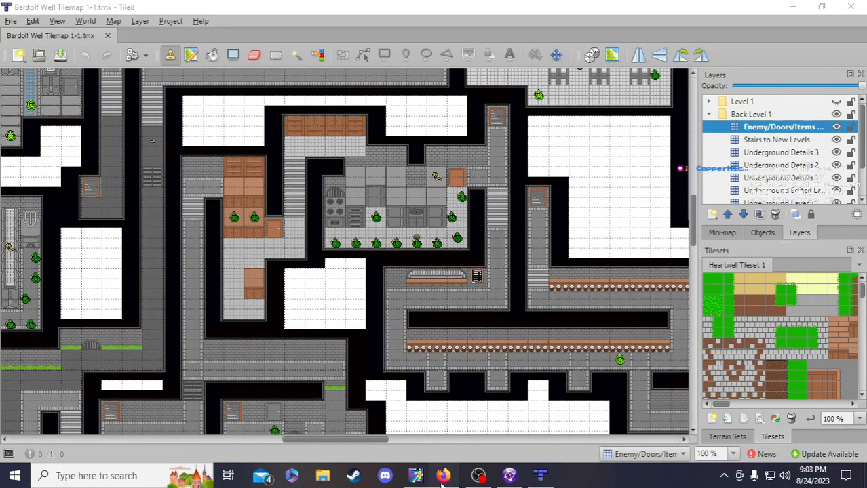
{"action": "left_click", "coordinate": [448, 477]}
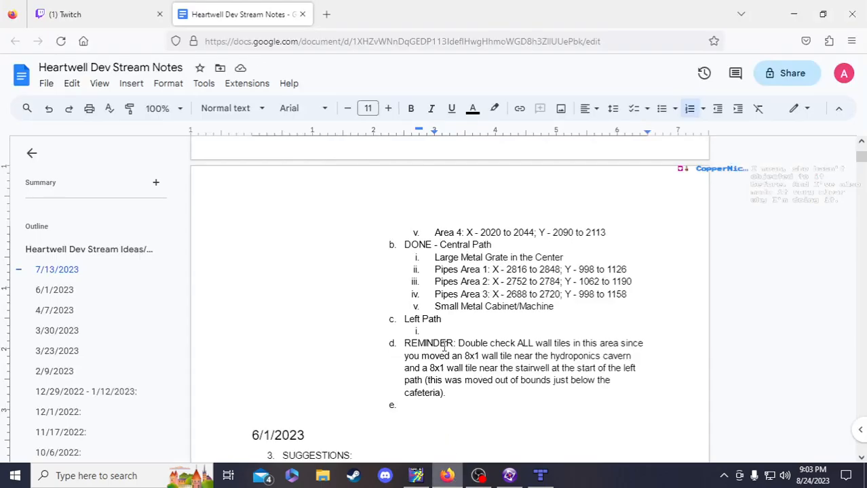
{"action": "type", "text": "Metal "}
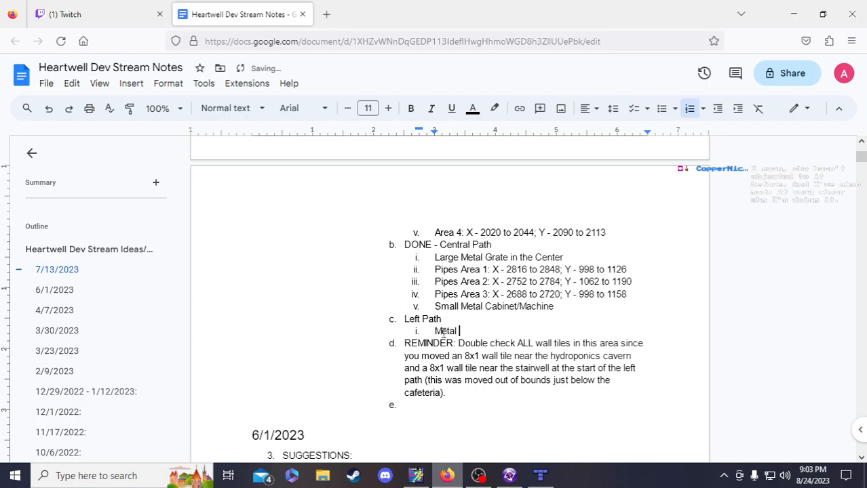
{"action": "type", "text": "Cabinets/Furnitere/Ap"}
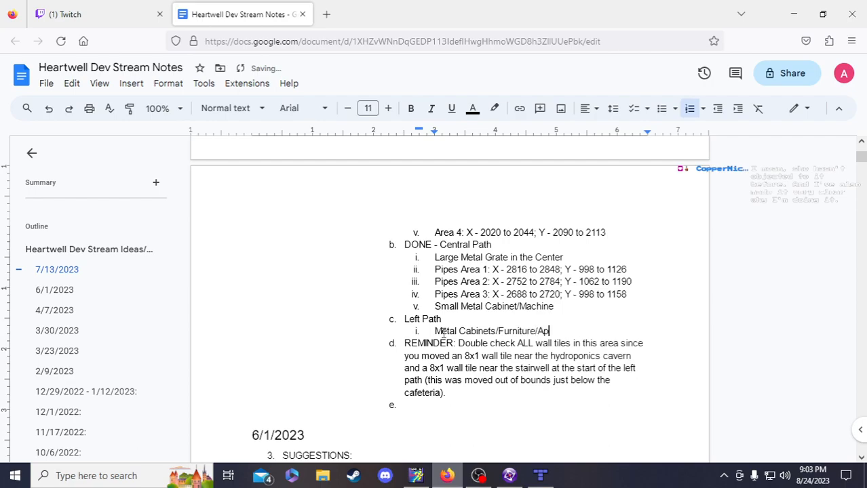
{"action": "type", "text": "pliances in the Kitchen"}
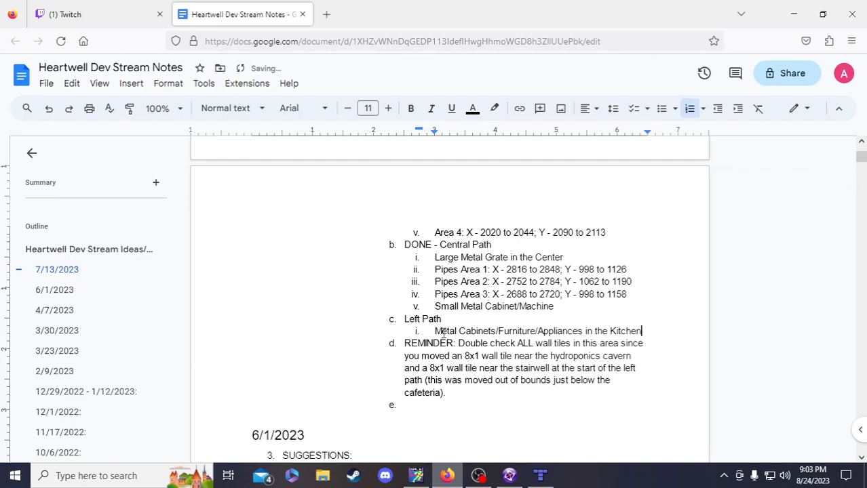
{"action": "key", "text": "Return"}
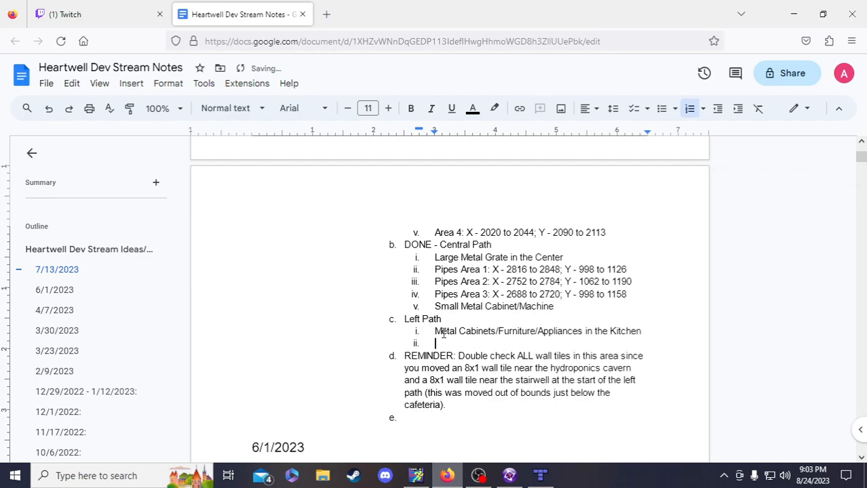
Look over the two bathrooms in Tiled, and enter "Metal Portions in the First Bathroom" as the second Left Path sub-item in the Firefox notes
{"action": "left_click", "coordinate": [540, 476]}
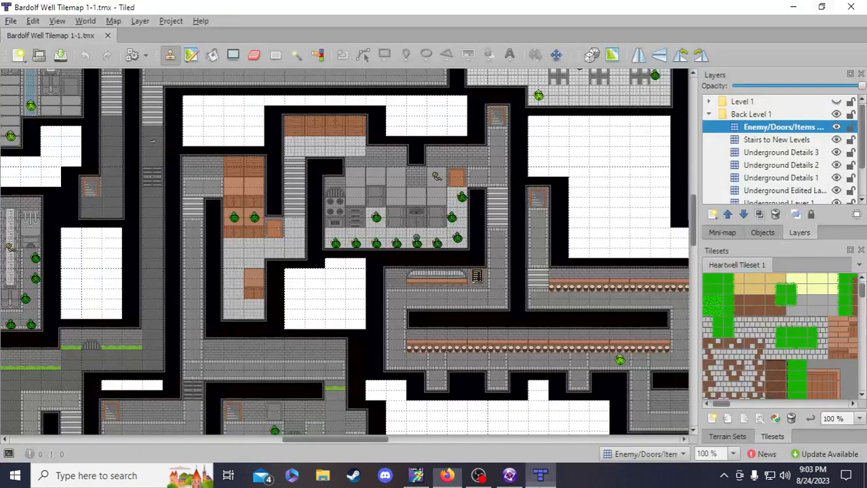
{"action": "scroll", "coordinate": [474, 362], "scroll_direction": "down", "scroll_amount": 2}
{"action": "left_click_drag", "start_coordinate": [362, 442], "coordinate": [438, 440]}
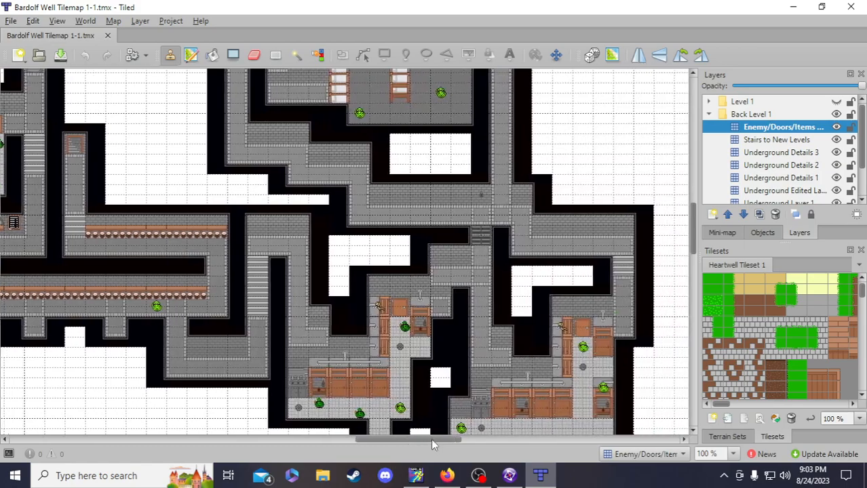
{"action": "scroll", "coordinate": [414, 400], "scroll_direction": "down", "scroll_amount": 2}
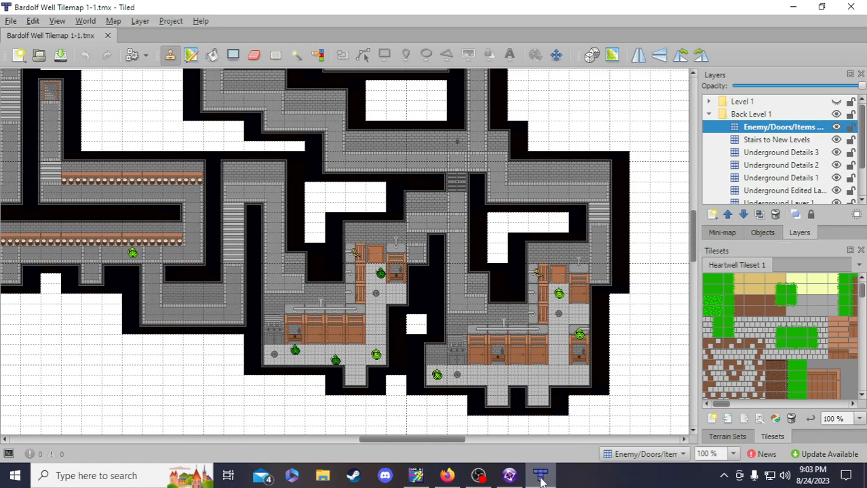
{"action": "left_click", "coordinate": [509, 475]}
{"action": "left_click", "coordinate": [541, 477]}
{"action": "left_click", "coordinate": [447, 475]}
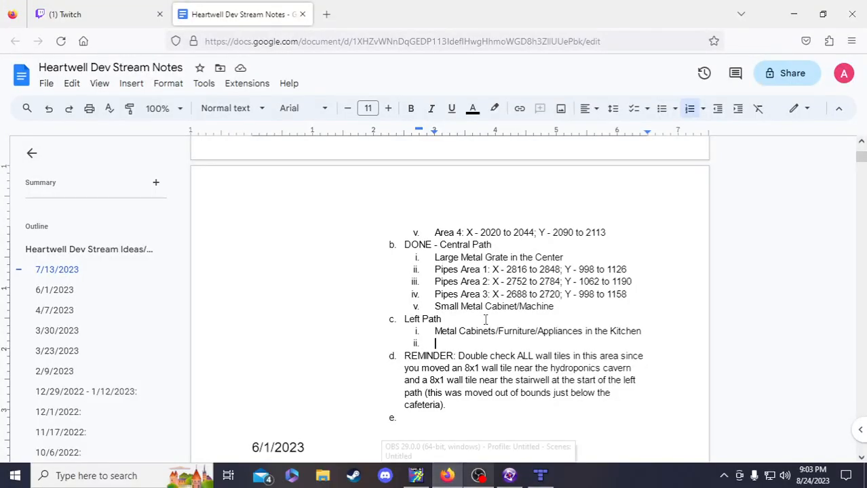
{"action": "type", "text": "Metal Portions in the First Bathroom"}
Add "Metal Portions in the Second Bathroom" as the third Left Path sub-item and start an empty fourth one
{"action": "key", "text": "Return"}
{"action": "type", "text": "Metal Portions"}
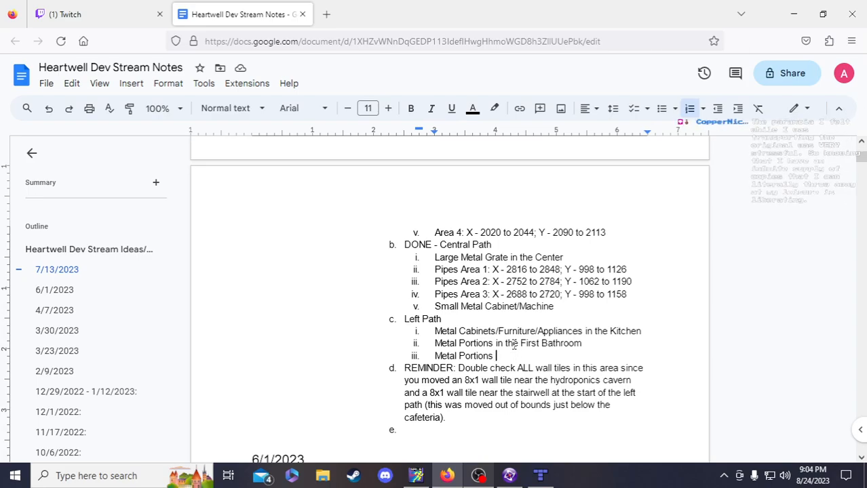
{"action": "type", "text": "in the"}
{"action": "type", "text": "Second"}
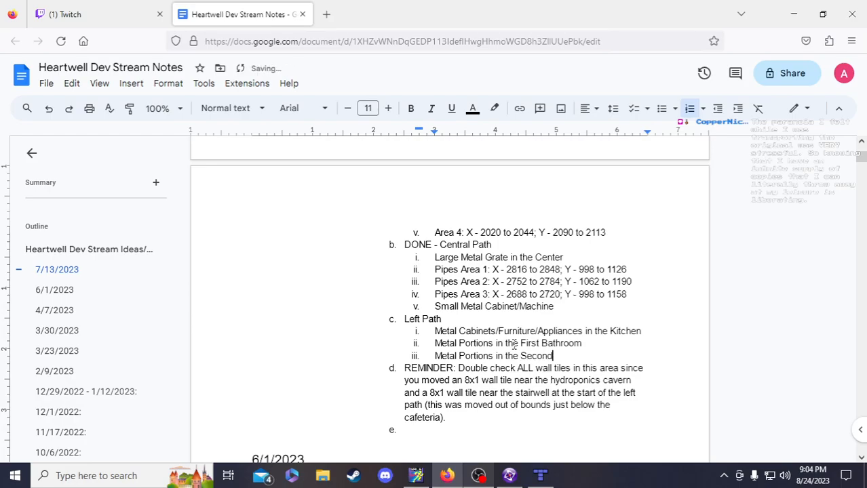
{"action": "type", "text": " Bathroom"}
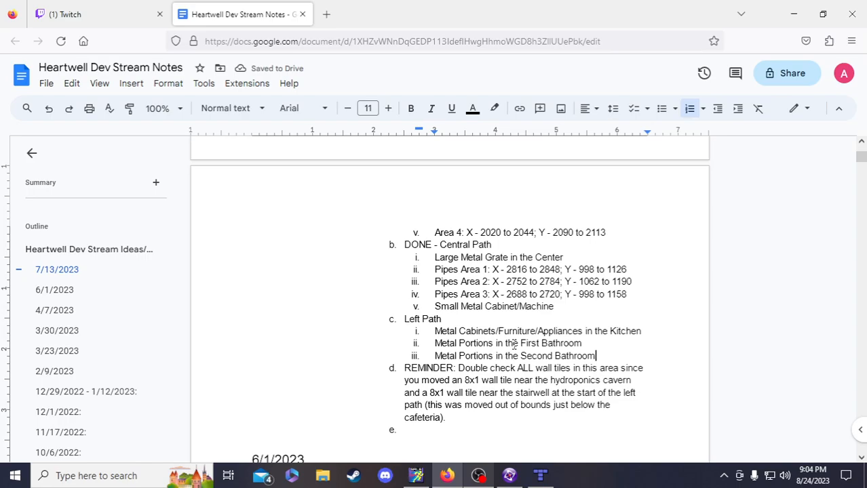
{"action": "key", "text": "Return"}
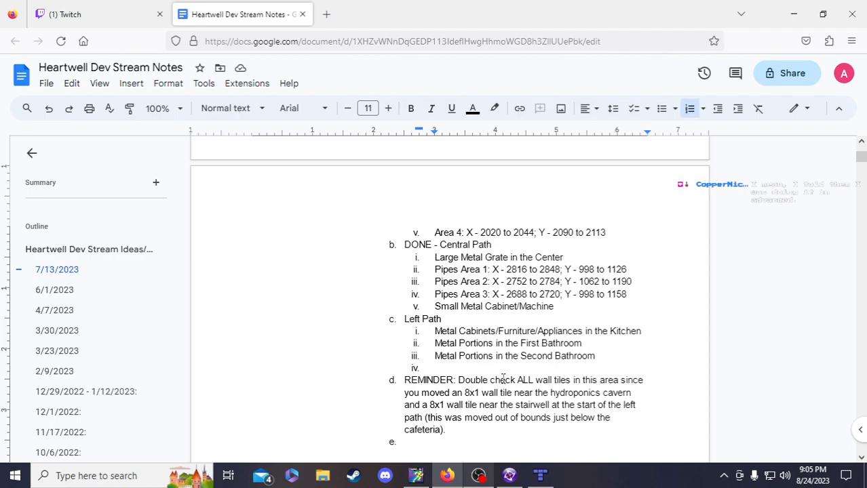
Look over the infirmary in the Tiled map, and add "Metal Beds in the Infirmary" as the fourth Left Path sub-item in the Firefox notes
{"action": "left_click", "coordinate": [539, 477]}
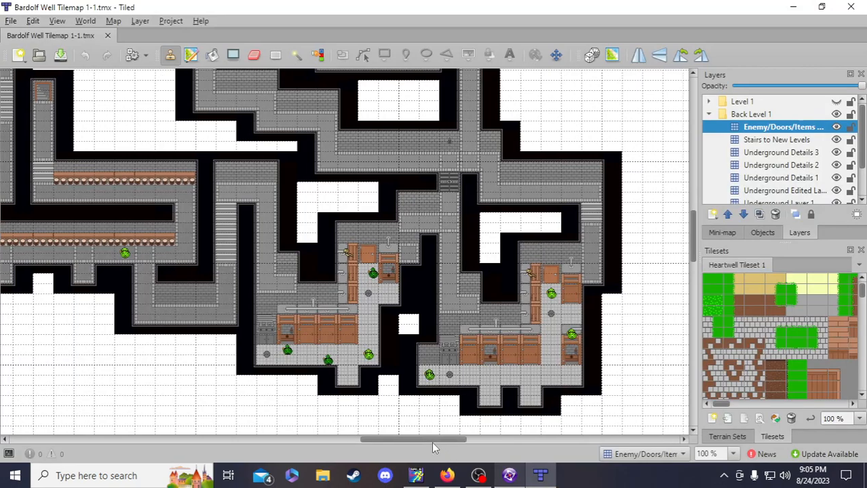
{"action": "scroll", "coordinate": [371, 365], "scroll_direction": "up", "scroll_amount": 5}
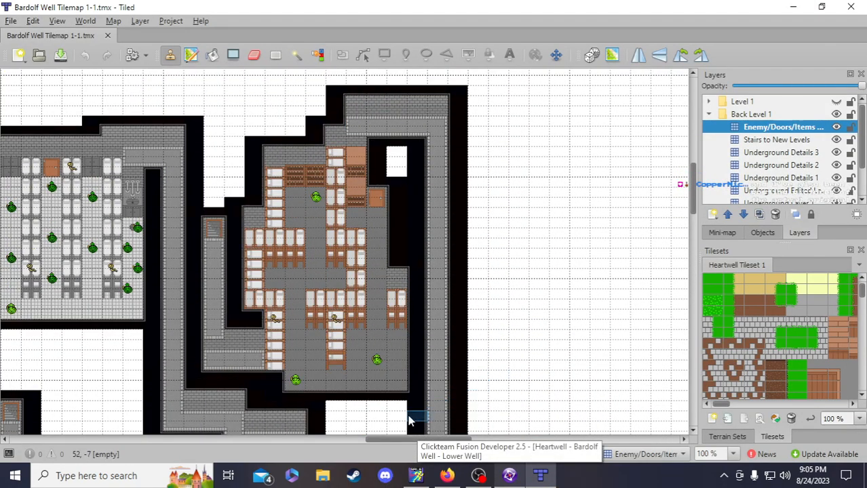
{"action": "left_click_drag", "start_coordinate": [411, 440], "coordinate": [390, 440]}
{"action": "scroll", "coordinate": [540, 215], "scroll_direction": "down", "scroll_amount": 1}
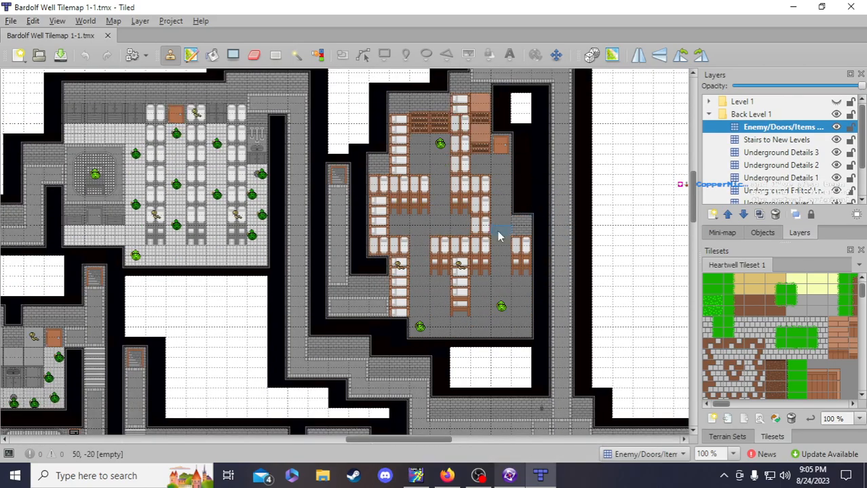
{"action": "left_click_drag", "start_coordinate": [350, 440], "coordinate": [312, 440]}
{"action": "scroll", "coordinate": [441, 325], "scroll_direction": "up", "scroll_amount": 1}
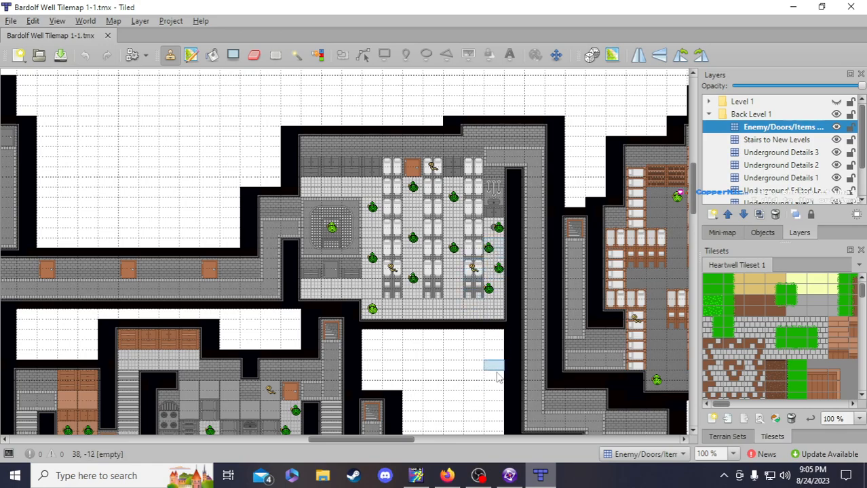
{"action": "left_click", "coordinate": [448, 476]}
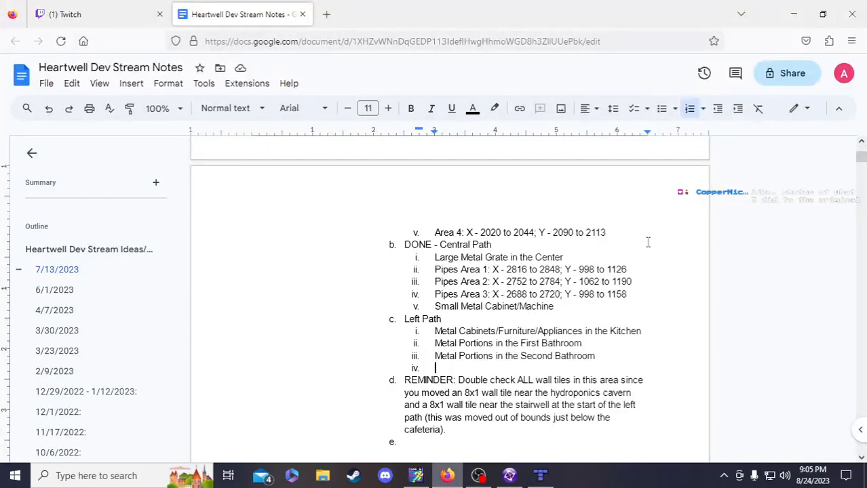
{"action": "type", "text": "Metal"}
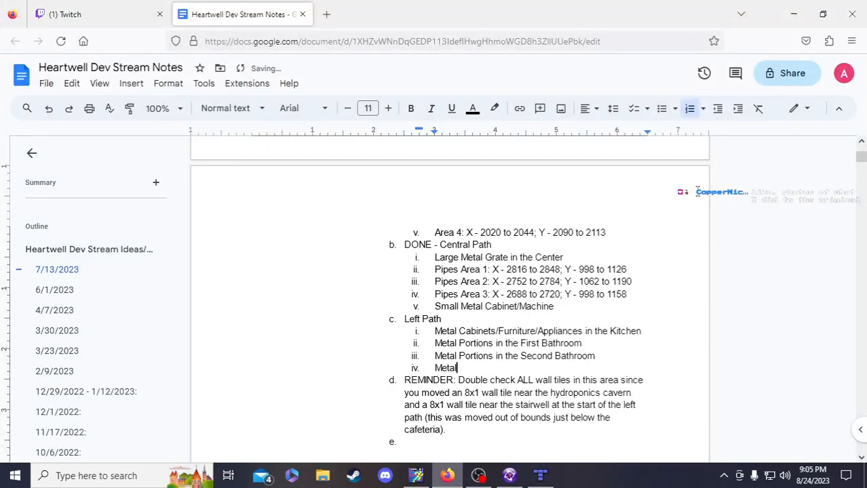
{"action": "type", "text": " Bed"}
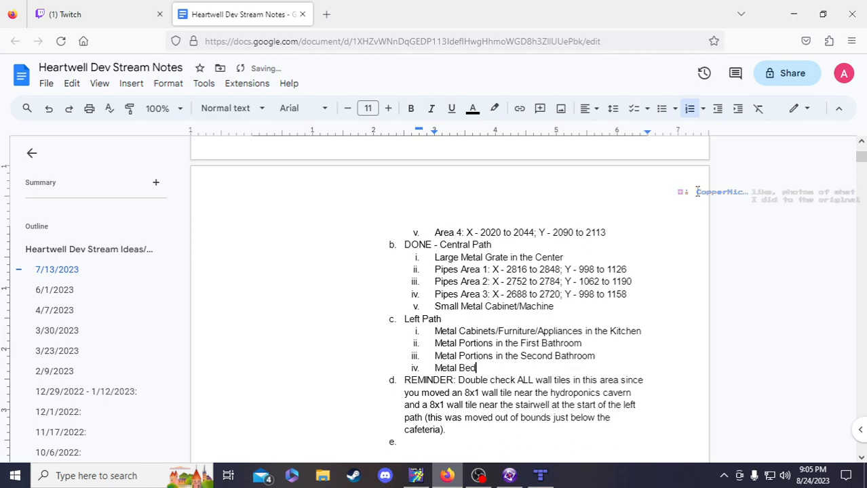
{"action": "type", "text": "s in the INf"}
{"action": "key", "text": "BackSpace"}
{"action": "type", "text": "firma"}
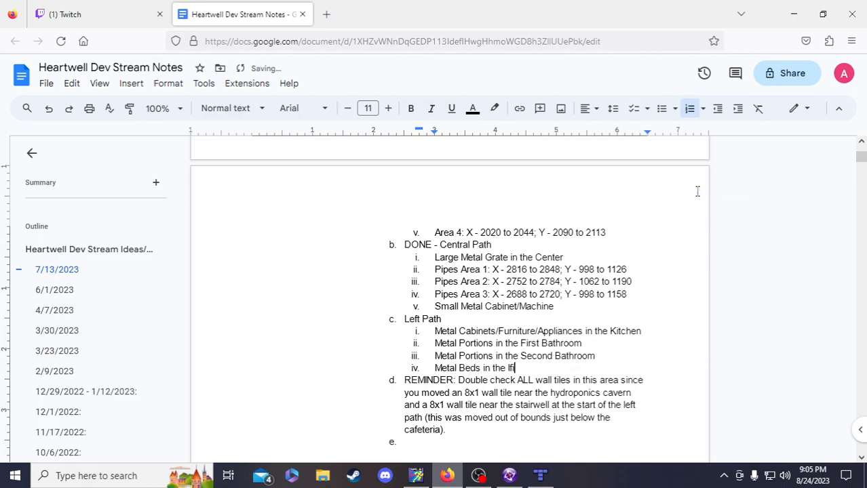
{"action": "key", "text": "BackSpace"}
{"action": "key", "text": "BackSpace"}
{"action": "key", "text": "BackSpace"}
{"action": "key", "text": "BackSpace"}
{"action": "key", "text": "BackSpace"}
{"action": "type", "text": "nfirmary"}
{"action": "key", "text": "Return"}
Enter "Metal Sink in the Infirmary" as the fifth Left Path sub-item and start a sixth one
{"action": "type", "text": "Metal Sink in the INfir"}
{"action": "key", "text": "BackSpace"}
{"action": "key", "text": "BackSpace"}
{"action": "key", "text": "BackSpace"}
{"action": "key", "text": "BackSpace"}
{"action": "type", "text": "nfirmary"}
{"action": "key", "text": "Return"}
Enter "Large Metal Grate in the Infirmary" as the sixth Left Path sub-item
{"action": "type", "text": "Metal Grate in the Infirmat"}
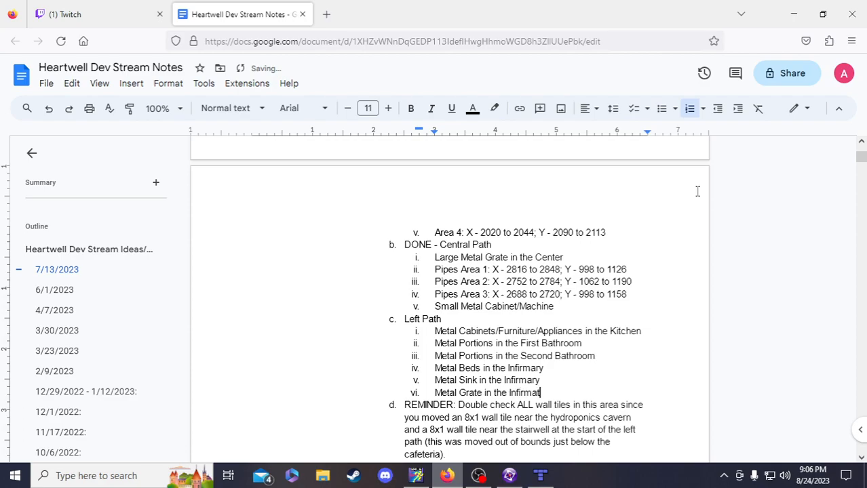
{"action": "type", "text": "y"}
{"action": "key", "text": "BackSpace"}
{"action": "key", "text": "BackSpace"}
{"action": "type", "text": "ry"}
{"action": "left_click", "coordinate": [434, 393]}
{"action": "type", "text": "Large"}
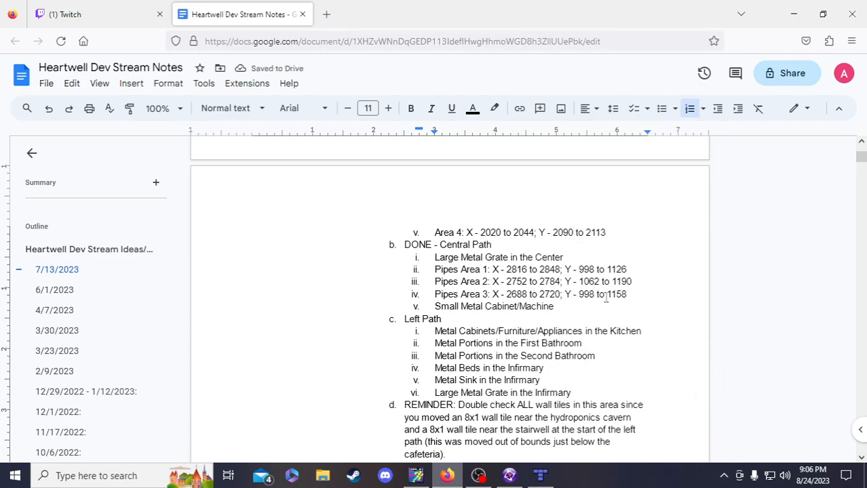
{"action": "scroll", "coordinate": [542, 300], "scroll_direction": "down", "scroll_amount": 2}
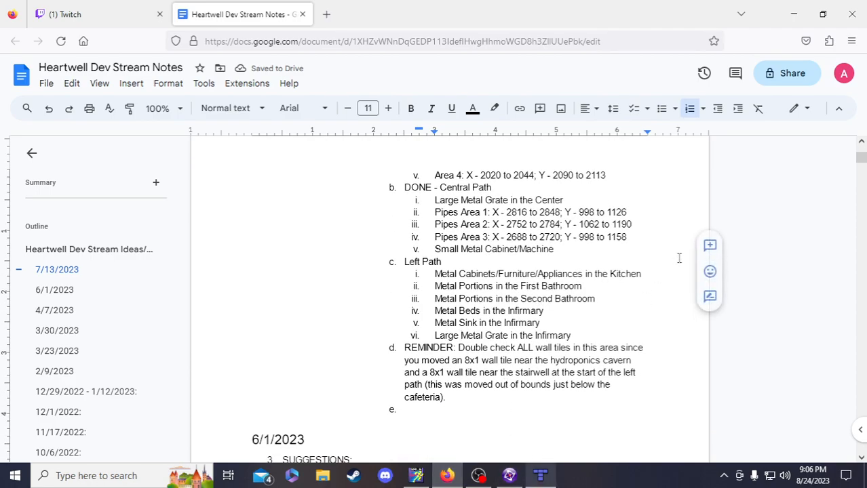
{"action": "left_click", "coordinate": [646, 274]}
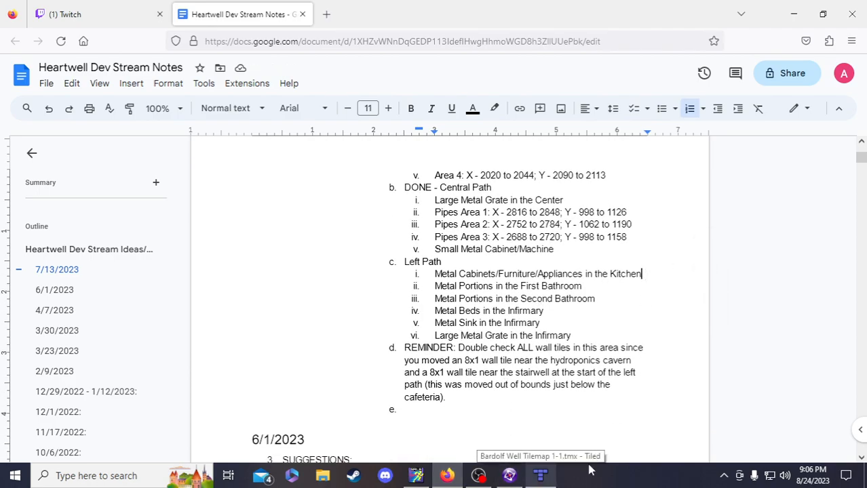
Switch to Clickteam Fusion and examine the Lower Well frame's kitchen, the corridor above it and the rooms farther west
{"action": "left_click", "coordinate": [510, 476]}
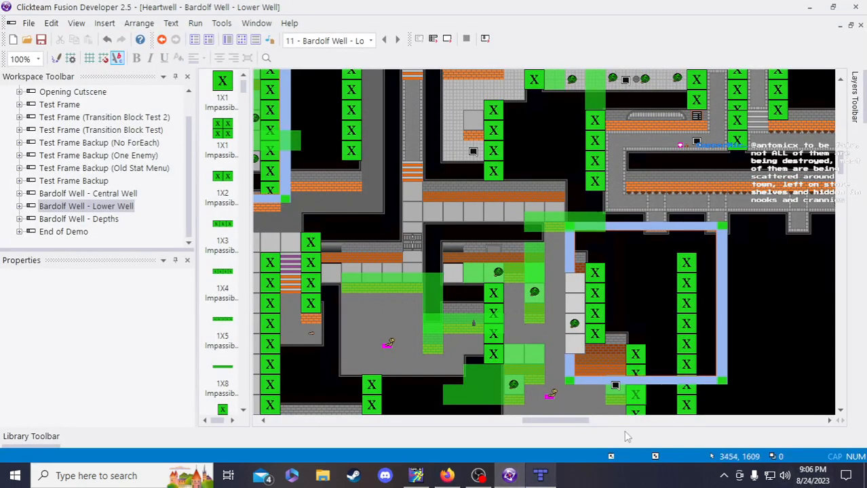
{"action": "mouse_move", "coordinate": [580, 420]}
{"action": "left_mouse_down"}
{"action": "mouse_move", "coordinate": [553, 424]}
{"action": "mouse_move", "coordinate": [588, 429]}
{"action": "left_mouse_up"}
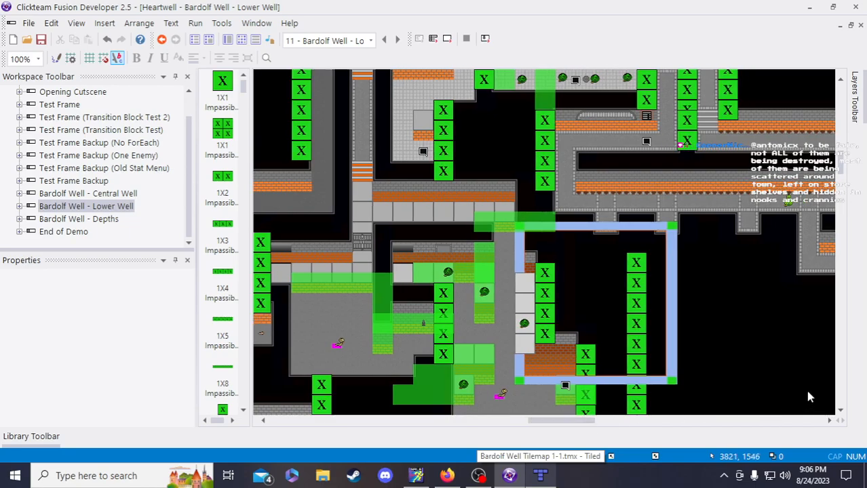
{"action": "scroll", "coordinate": [804, 390], "scroll_direction": "up", "scroll_amount": 3}
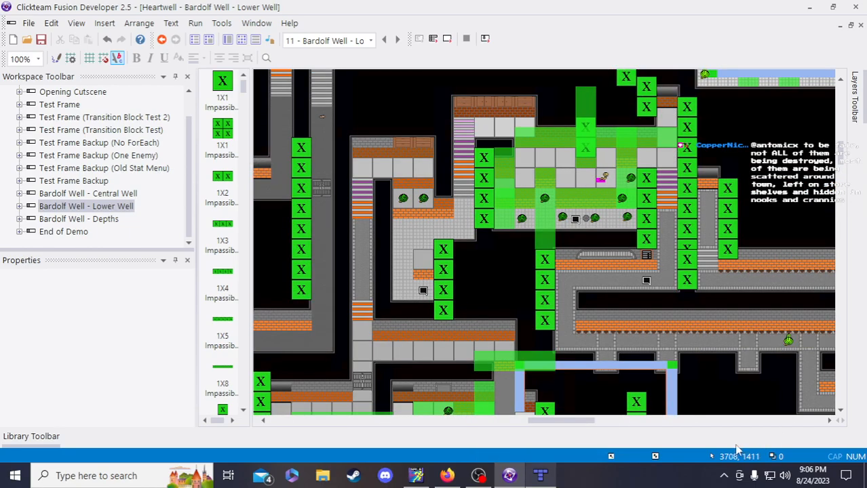
{"action": "left_click_drag", "start_coordinate": [544, 421], "coordinate": [497, 426]}
{"action": "scroll", "coordinate": [399, 248], "scroll_direction": "up", "scroll_amount": 6}
{"action": "scroll", "coordinate": [403, 145], "scroll_direction": "down", "scroll_amount": 3}
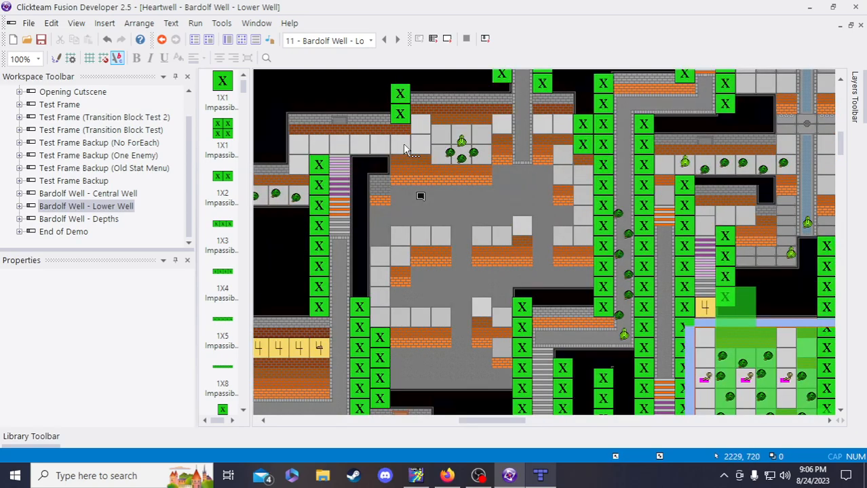
{"action": "scroll", "coordinate": [403, 151], "scroll_direction": "up", "scroll_amount": 3}
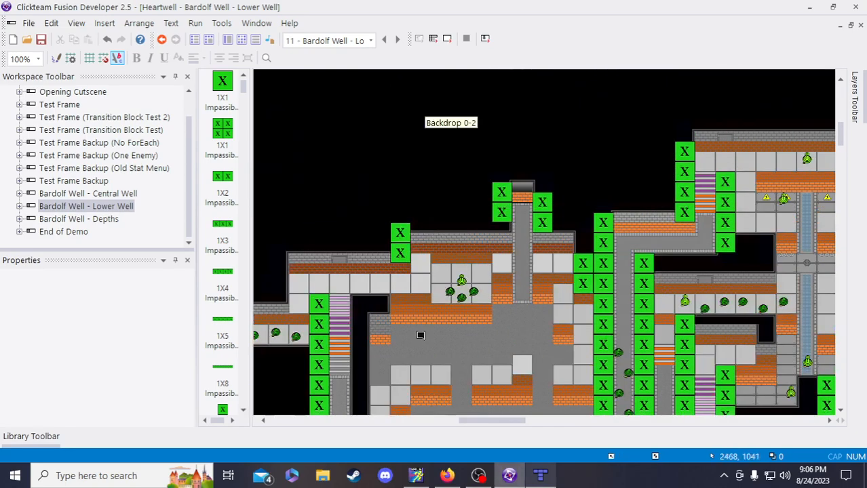
{"action": "left_click_drag", "start_coordinate": [491, 423], "coordinate": [563, 425]}
{"action": "scroll", "coordinate": [454, 238], "scroll_direction": "down", "scroll_amount": 3}
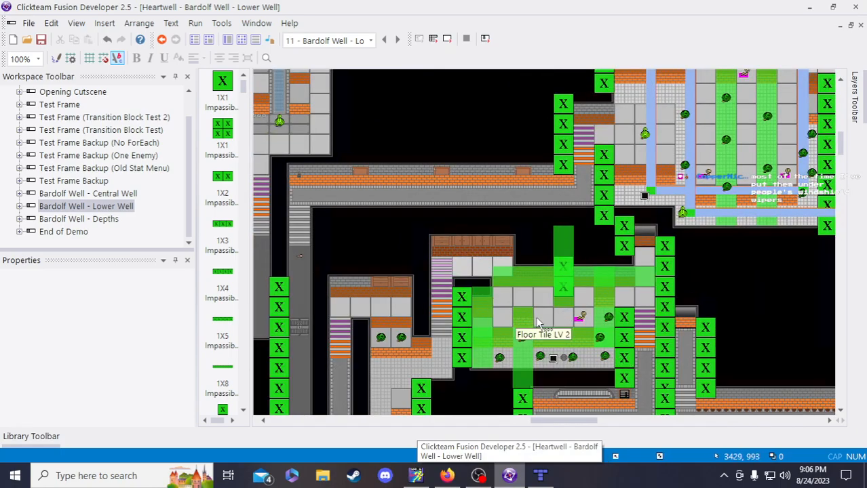
{"action": "scroll", "coordinate": [533, 317], "scroll_direction": "up", "scroll_amount": 3}
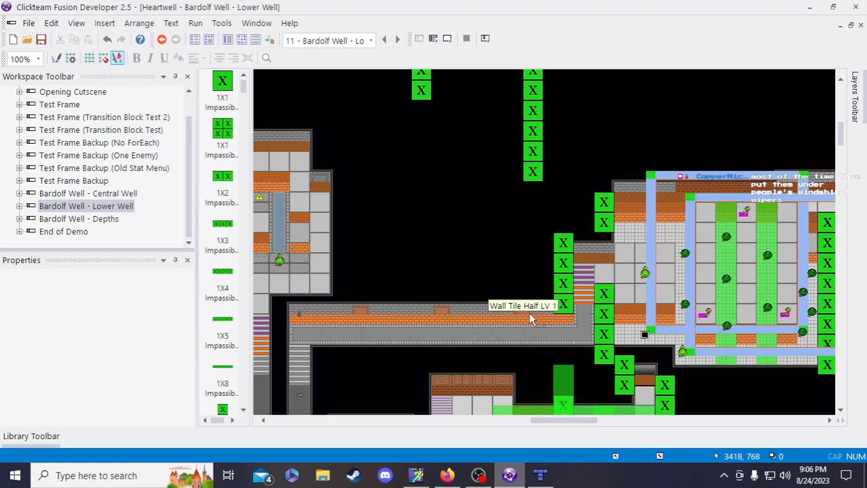
{"action": "scroll", "coordinate": [533, 318], "scroll_direction": "down", "scroll_amount": 3}
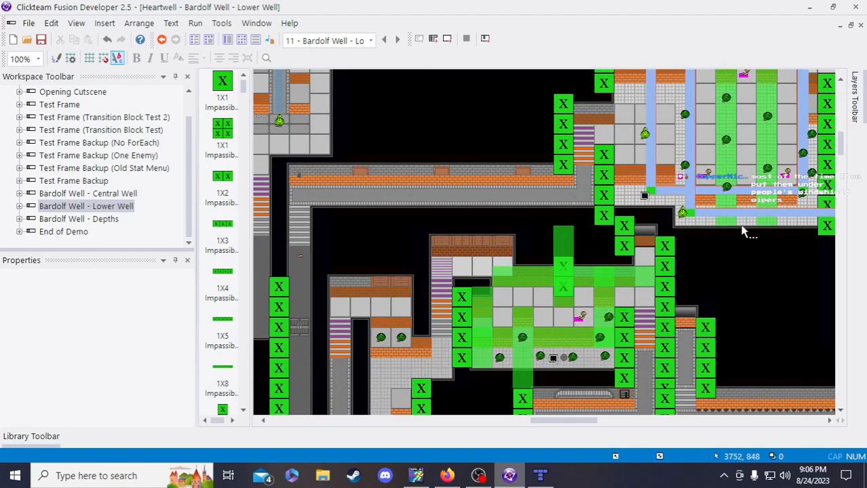
Examine the Lower Well frame's infirmary and the rooms and corridors southeast of it
{"action": "scroll", "coordinate": [705, 335], "scroll_direction": "down", "scroll_amount": 6}
{"action": "left_click_drag", "start_coordinate": [554, 420], "coordinate": [582, 422]}
{"action": "scroll", "coordinate": [580, 420], "scroll_direction": "up", "scroll_amount": 6}
{"action": "scroll", "coordinate": [580, 423], "scroll_direction": "up", "scroll_amount": 3}
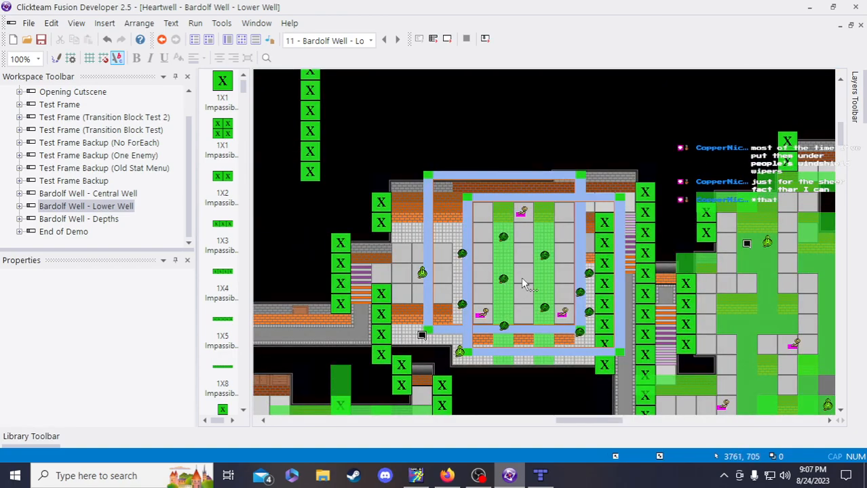
{"action": "scroll", "coordinate": [547, 292], "scroll_direction": "down", "scroll_amount": 3}
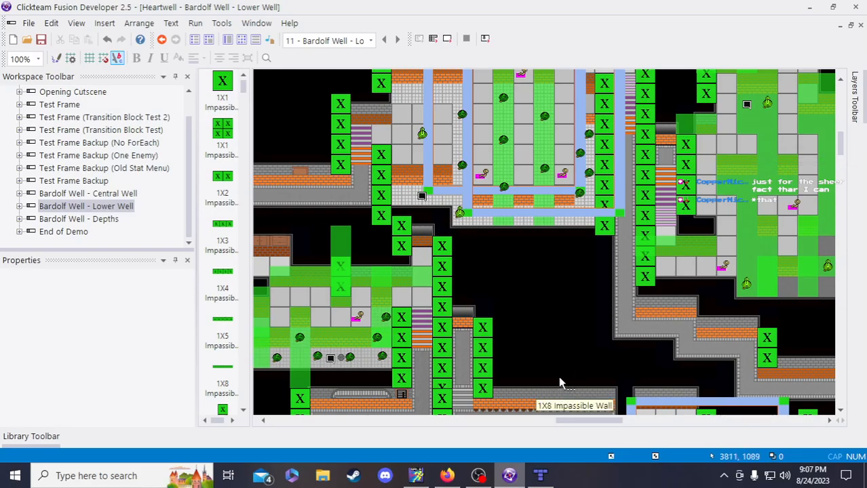
{"action": "scroll", "coordinate": [577, 353], "scroll_direction": "down", "scroll_amount": 5}
{"action": "left_click_drag", "start_coordinate": [582, 420], "coordinate": [603, 426]}
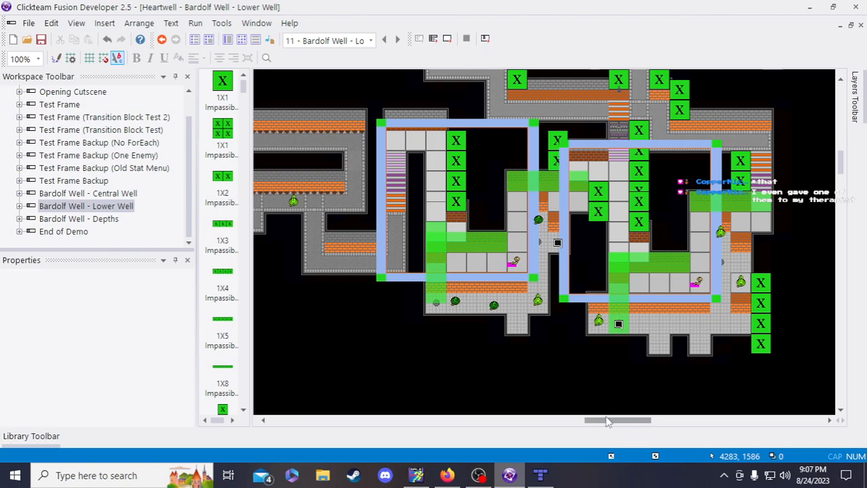
{"action": "left_click_drag", "start_coordinate": [607, 422], "coordinate": [578, 429]}
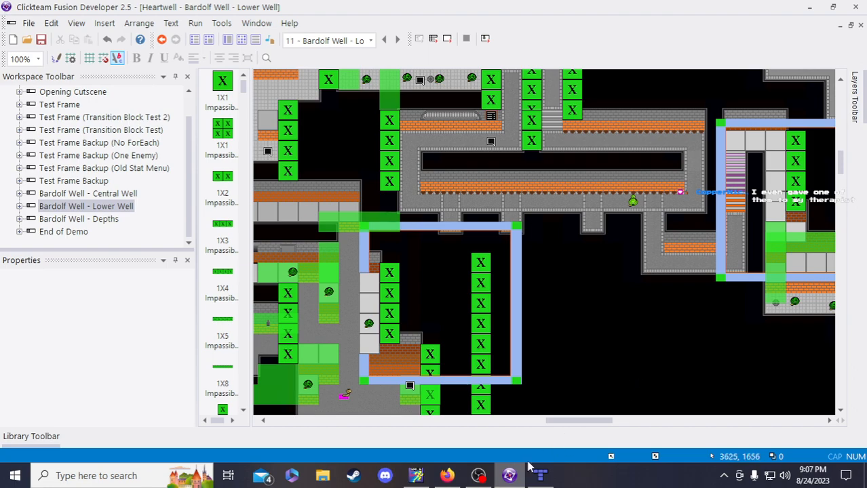
Switch to the Firefox notes and put a bold, yellow-highlighted "TO DO:" label in front of the Left Path item
{"action": "left_click", "coordinate": [447, 475]}
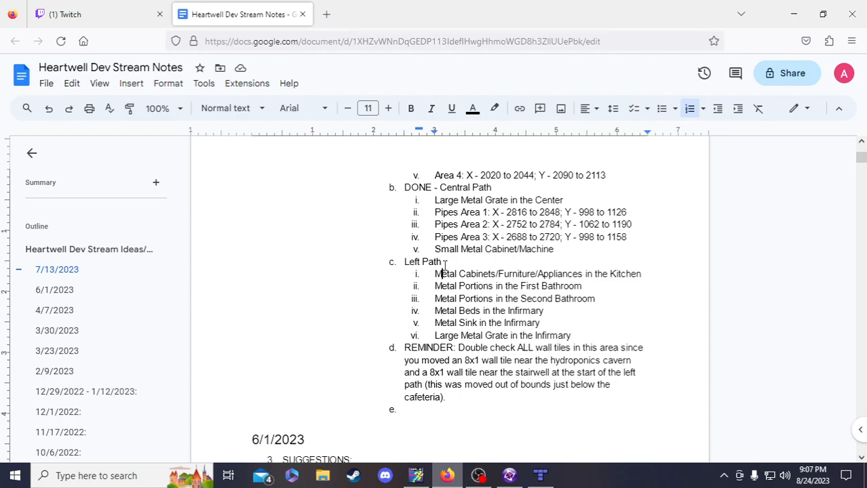
{"action": "left_click", "coordinate": [405, 261]}
{"action": "type", "text": "TO DO:"}
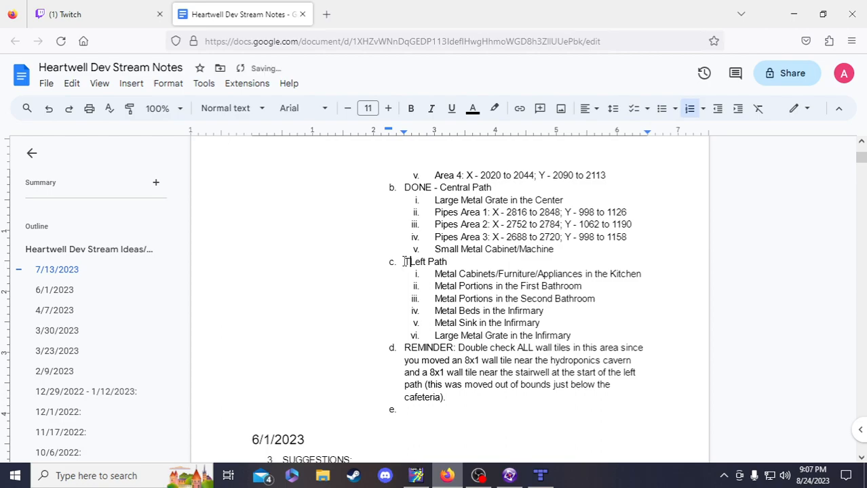
{"action": "left_click_drag", "start_coordinate": [405, 261], "coordinate": [438, 263]}
{"action": "left_click", "coordinate": [410, 109]}
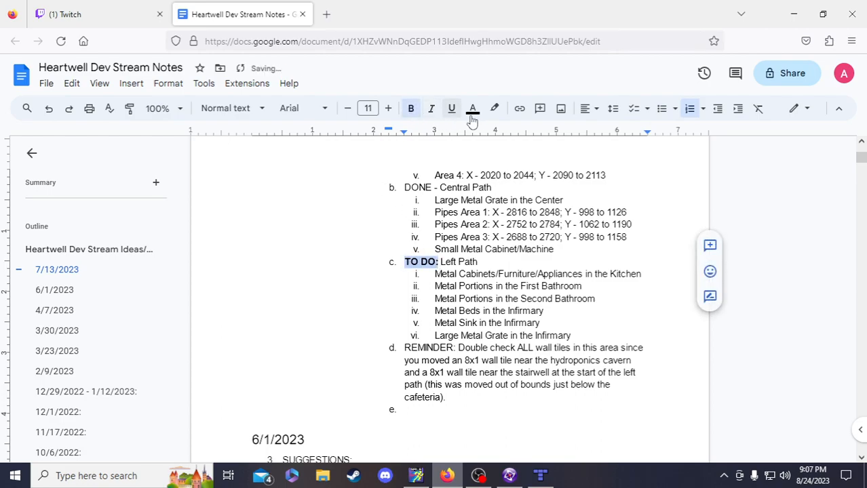
{"action": "left_click", "coordinate": [495, 108]}
{"action": "left_click", "coordinate": [539, 168]}
{"action": "left_click", "coordinate": [467, 300]}
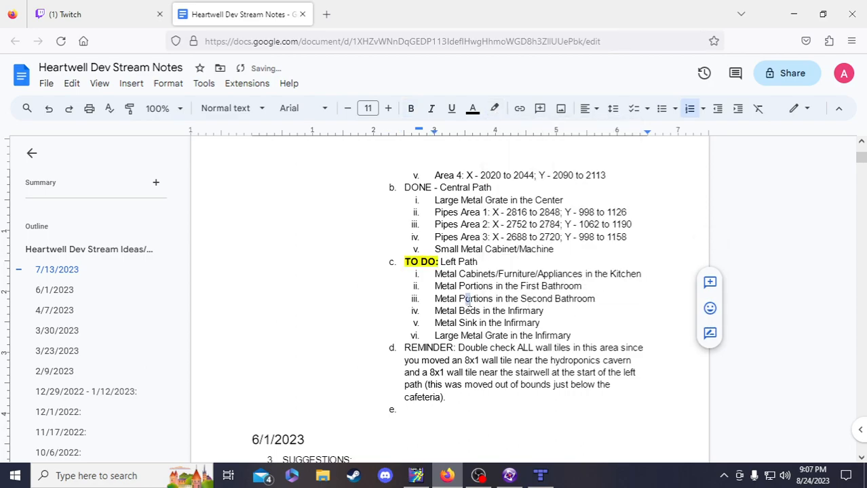
Reword the Left Path item to read "Program Metal Footsteps regions for the Left Path" after its label, and switch to Clickteam Fusion
{"action": "left_click", "coordinate": [459, 262]}
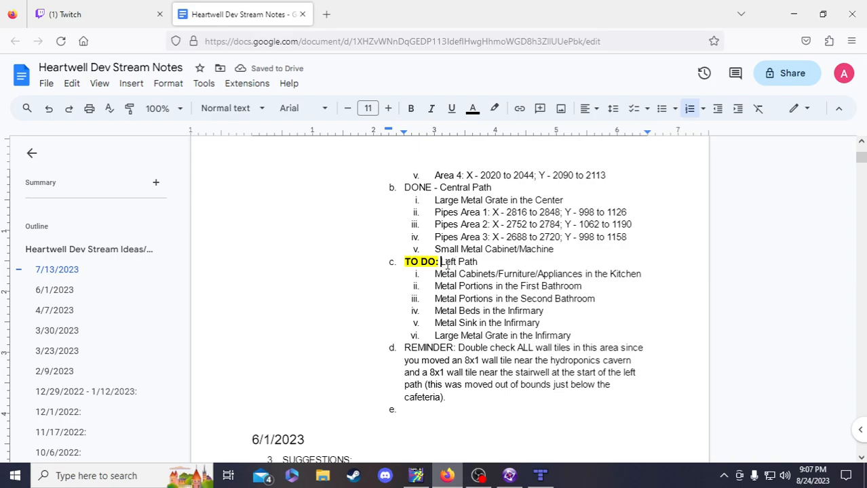
{"action": "type", "text": "Program Metal "}
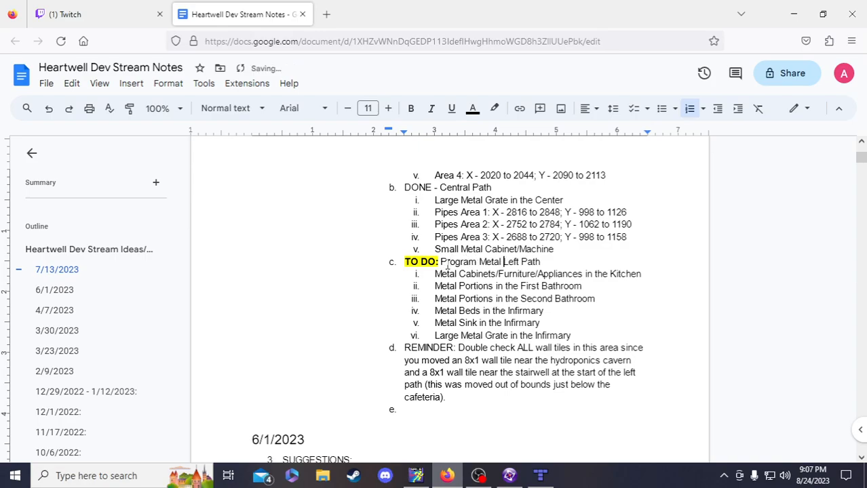
{"action": "type", "text": "Footsp"}
{"action": "key", "text": "BackSpace"}
{"action": "type", "text": "teps regions for the"}
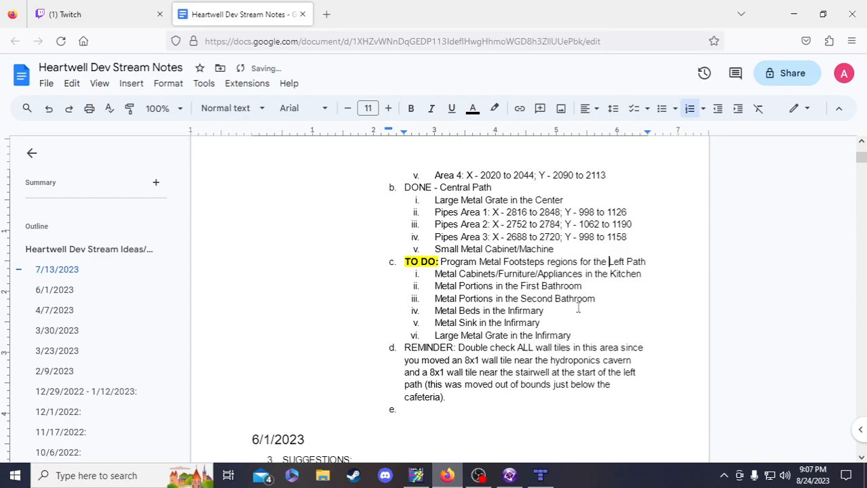
{"action": "left_click", "coordinate": [609, 301]}
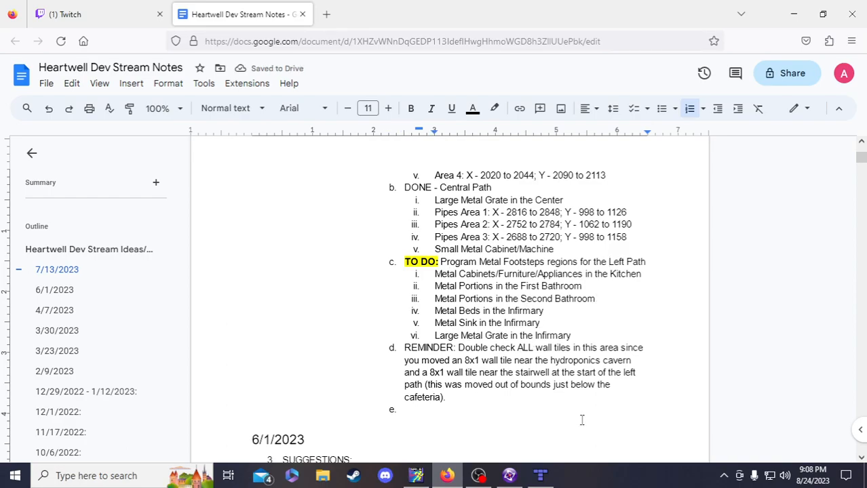
{"action": "left_click", "coordinate": [509, 477]}
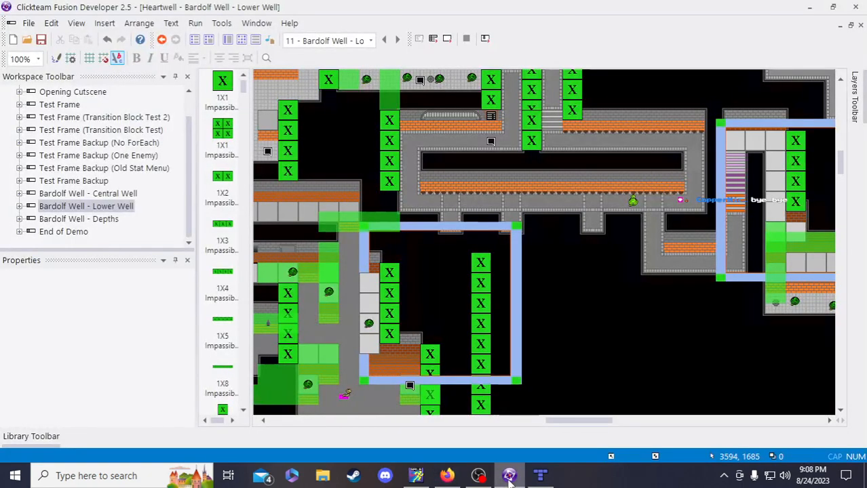